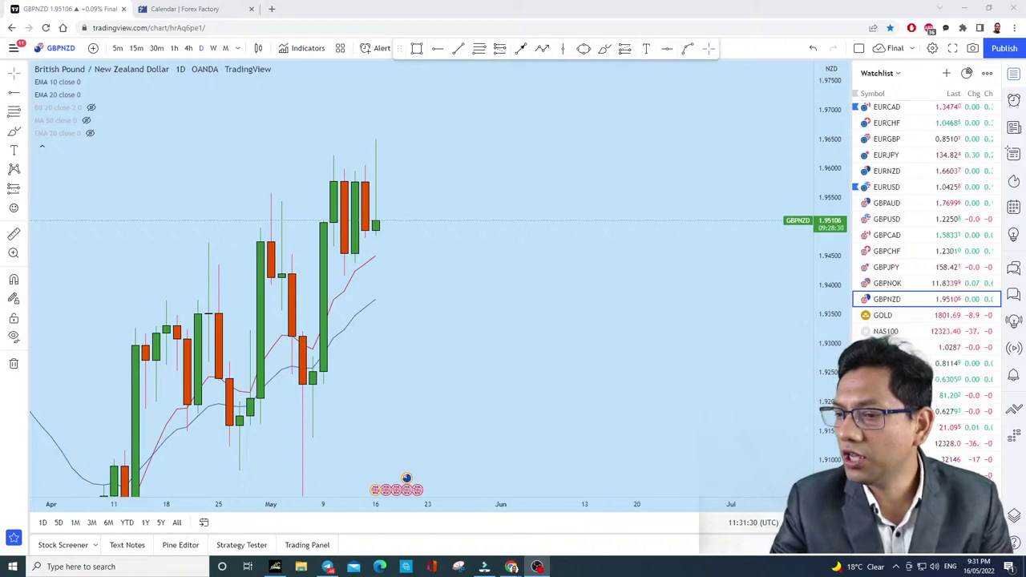
Step: Load the GOLD chart from the watchlist and show its daily candles back to February
key(alt+Tab)
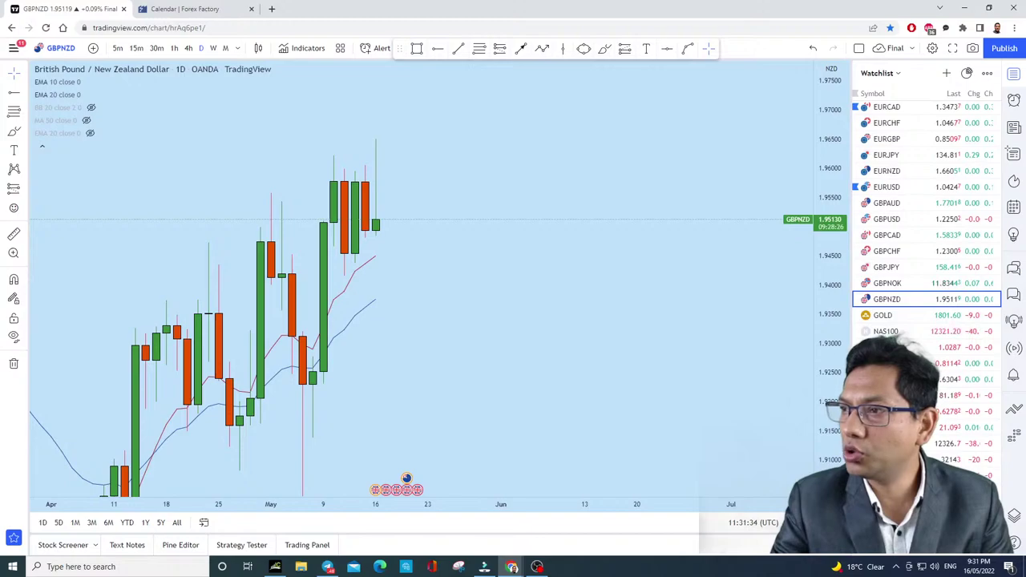
scroll(929, 229, up, 5)
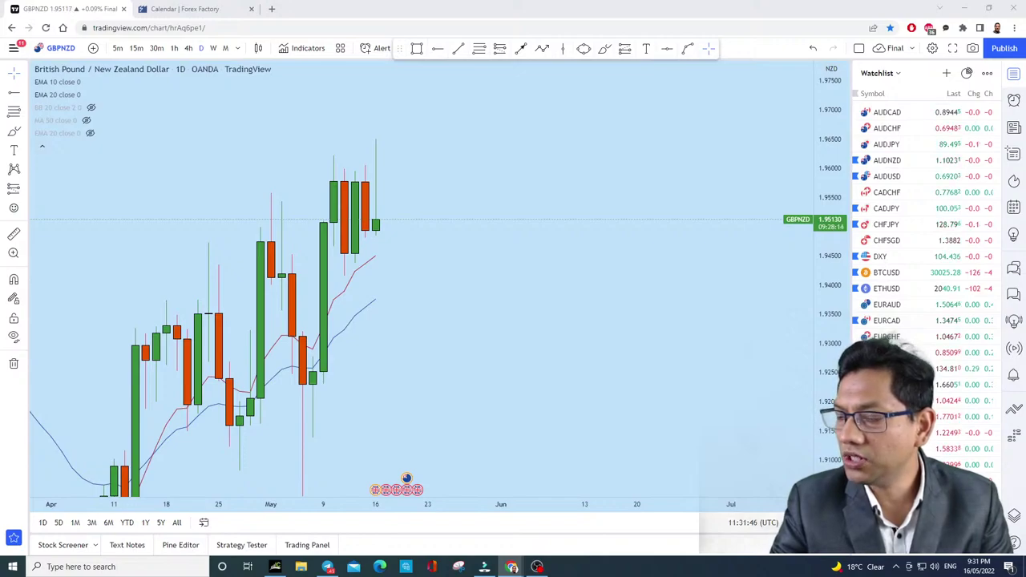
scroll(946, 256, down, 3)
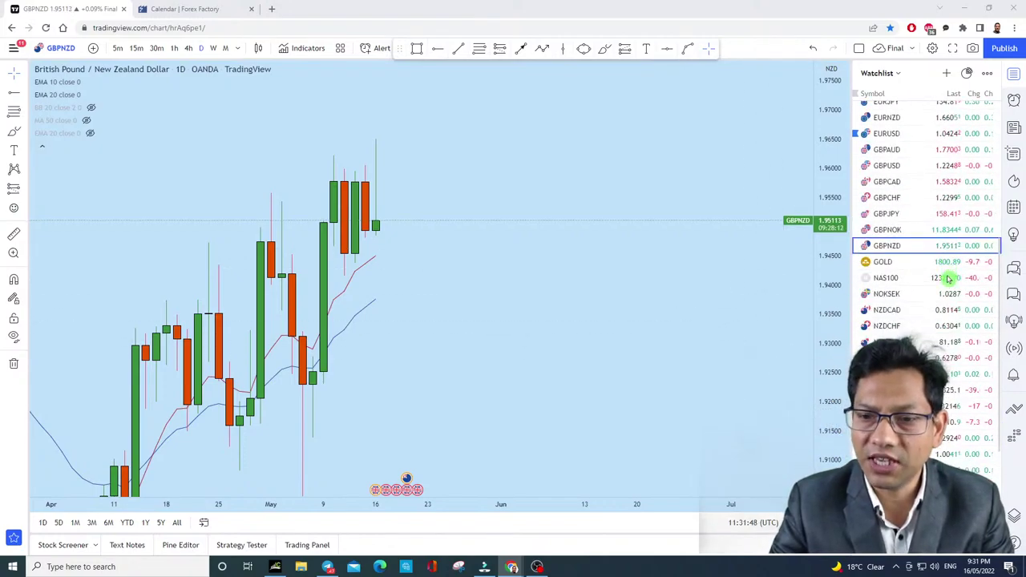
click(931, 263)
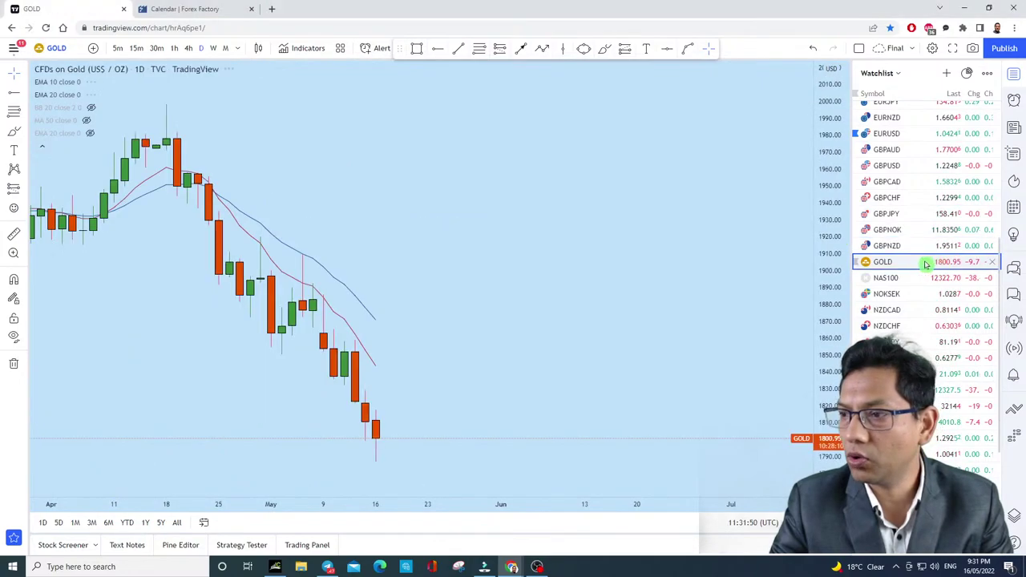
scroll(653, 283, down, 2)
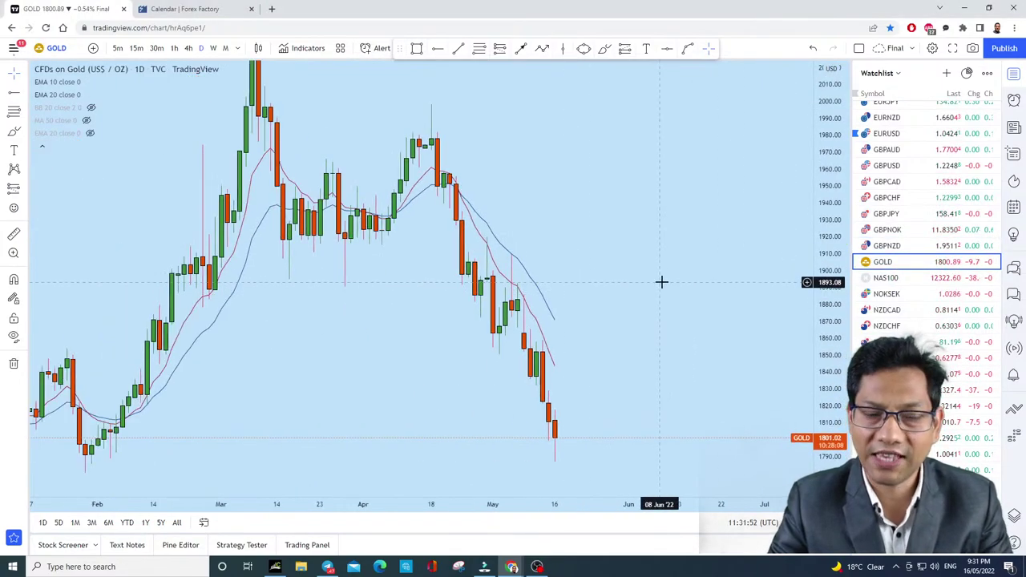
Step: Switch the gold chart to the 4-hour timeframe and view the latest candles
click(189, 48)
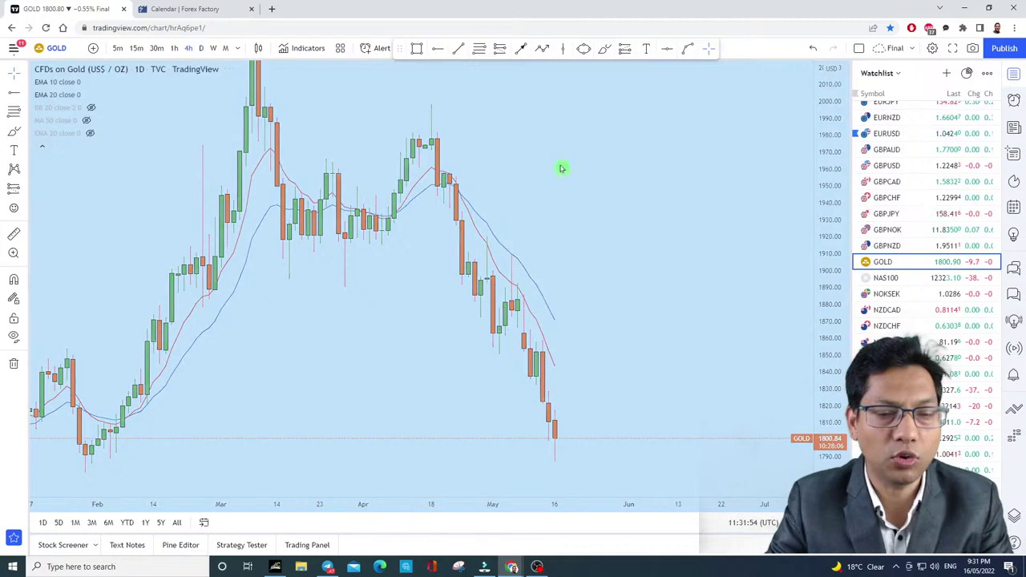
click(14, 76)
click(48, 77)
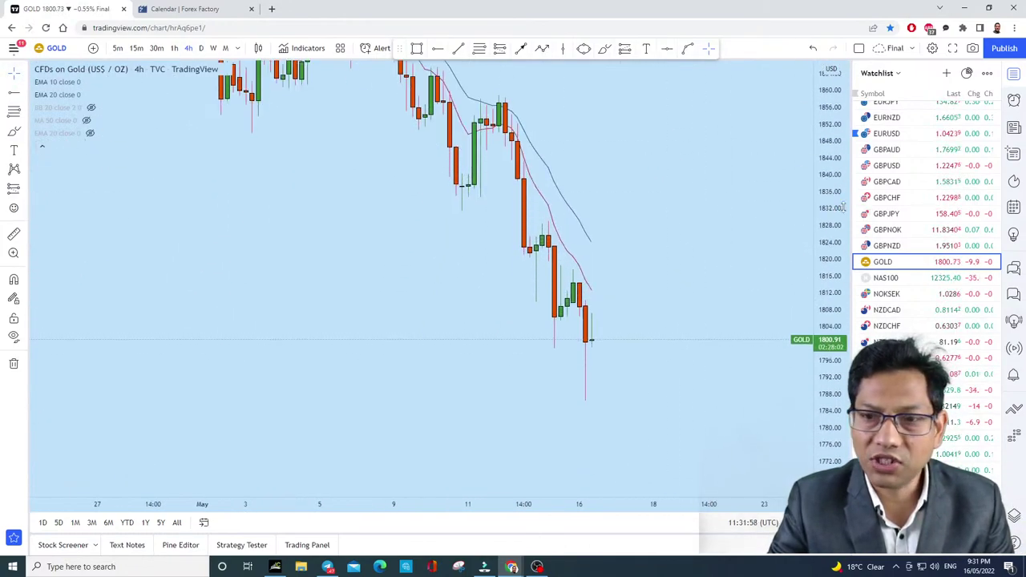
scroll(623, 305, up, 2)
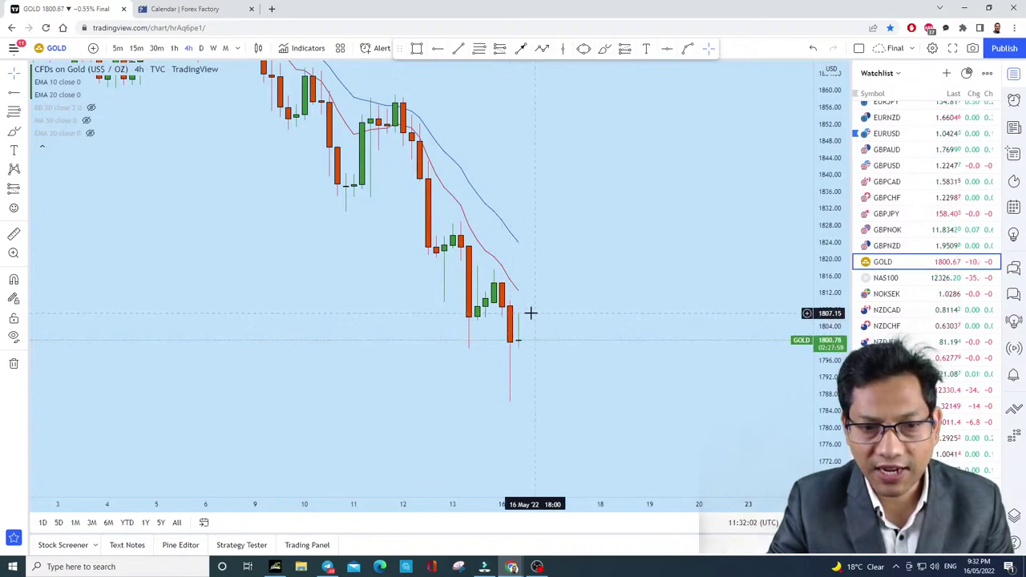
Step: Brush a horizontal line near 1807 across the recent gold lows and circle the candles where price meets it
click(605, 48)
drag(438, 316, 659, 309)
mouse_move(471, 318)
mouse_down()
mouse_move(481, 311)
mouse_move(473, 320)
mouse_up()
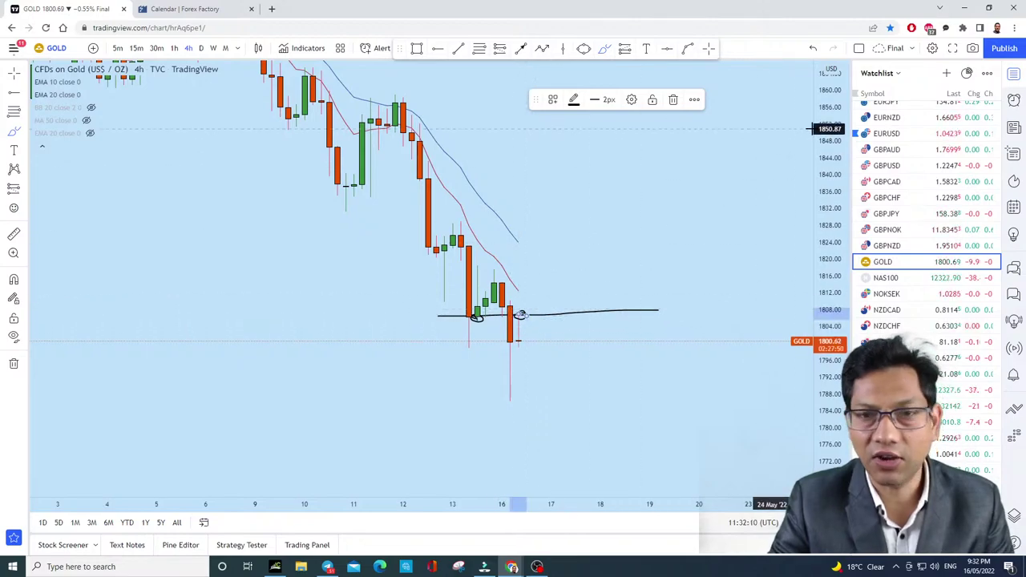
click(812, 49)
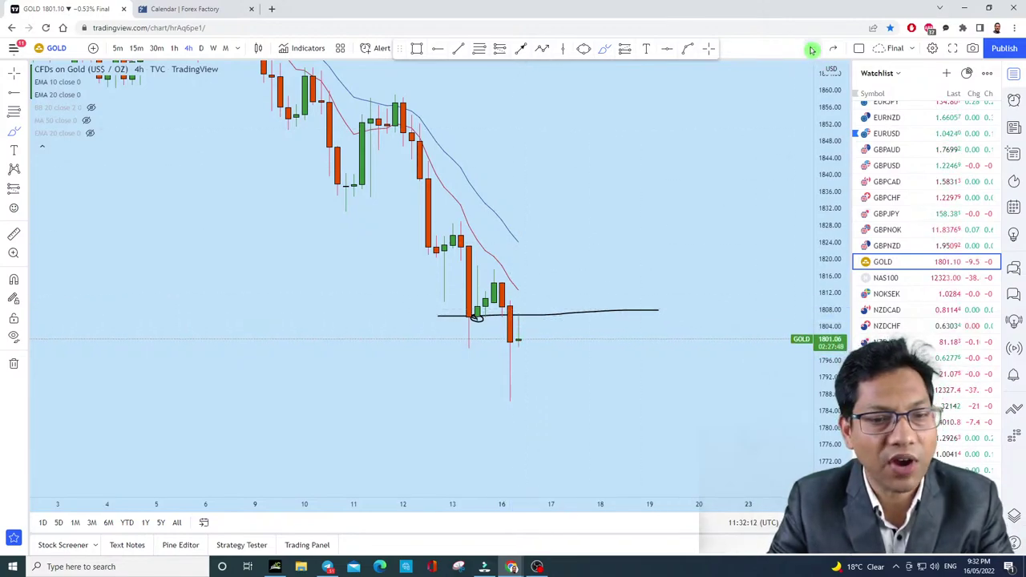
mouse_move(505, 314)
mouse_down()
mouse_move(521, 307)
mouse_move(518, 319)
mouse_up()
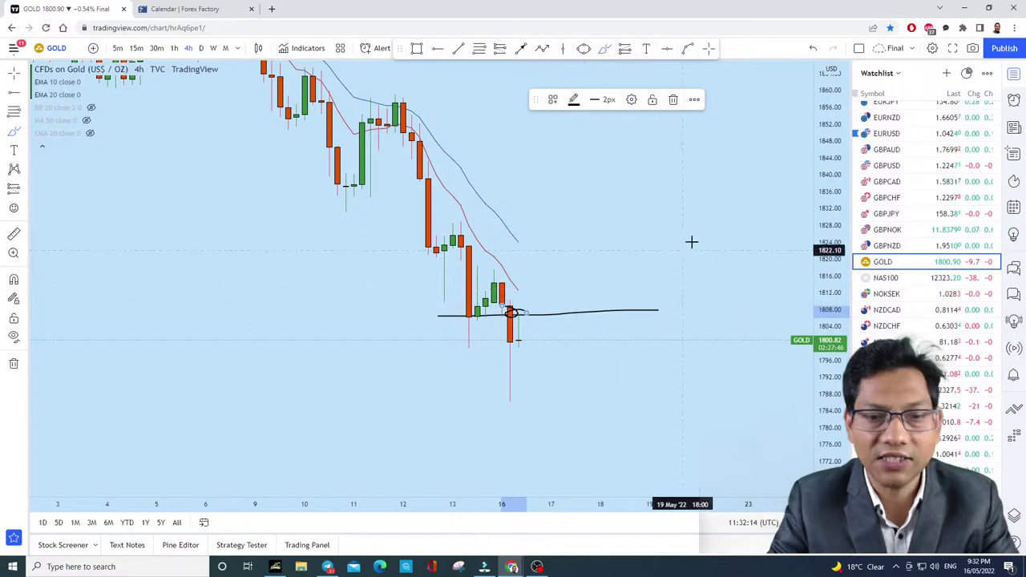
Step: Undo the remaining brush markings on the gold chart
click(812, 48)
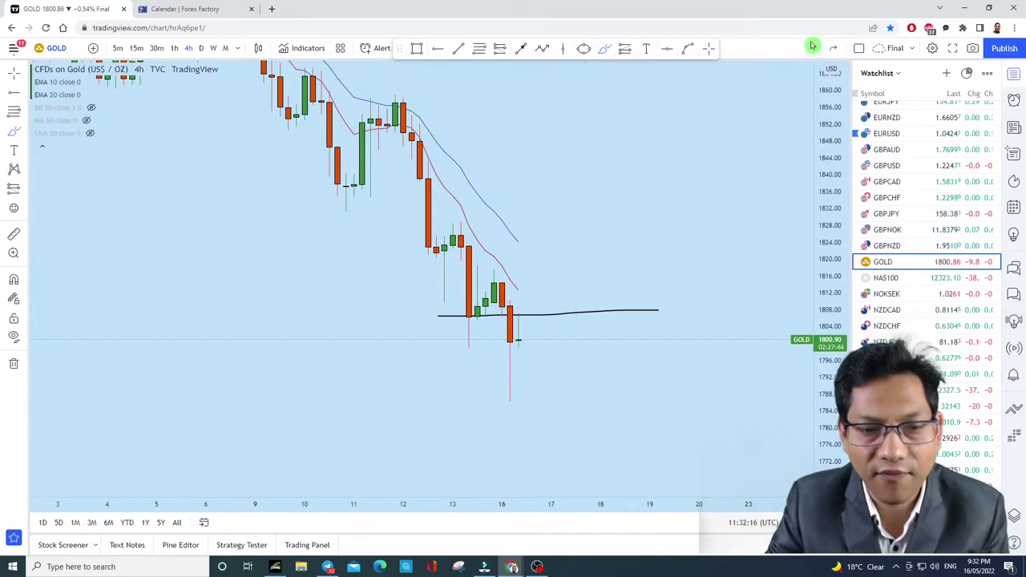
click(812, 48)
click(812, 48)
Step: Load the AUDNZD chart from the watchlist
scroll(724, 254, up, 5)
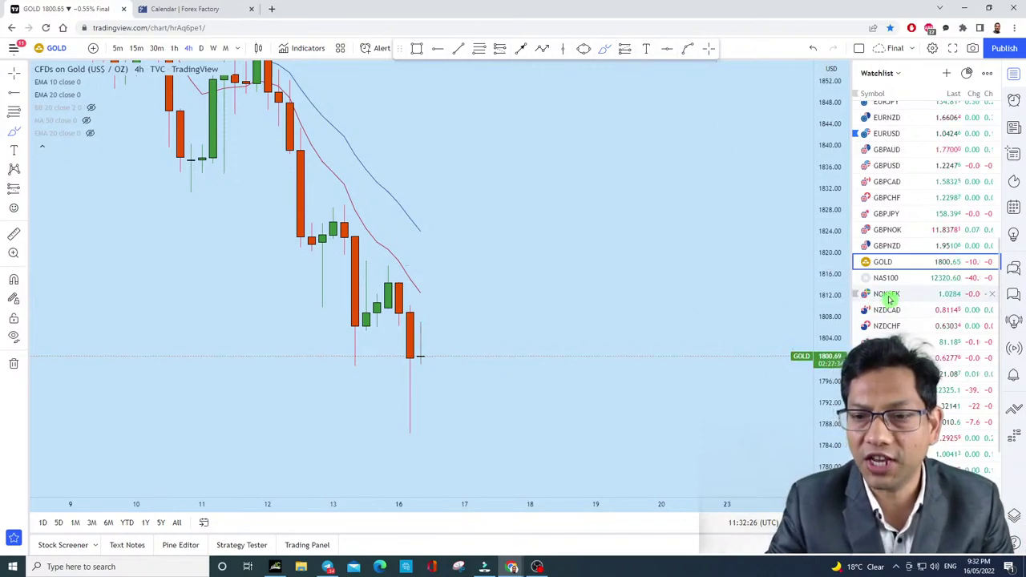
scroll(922, 305, up, 5)
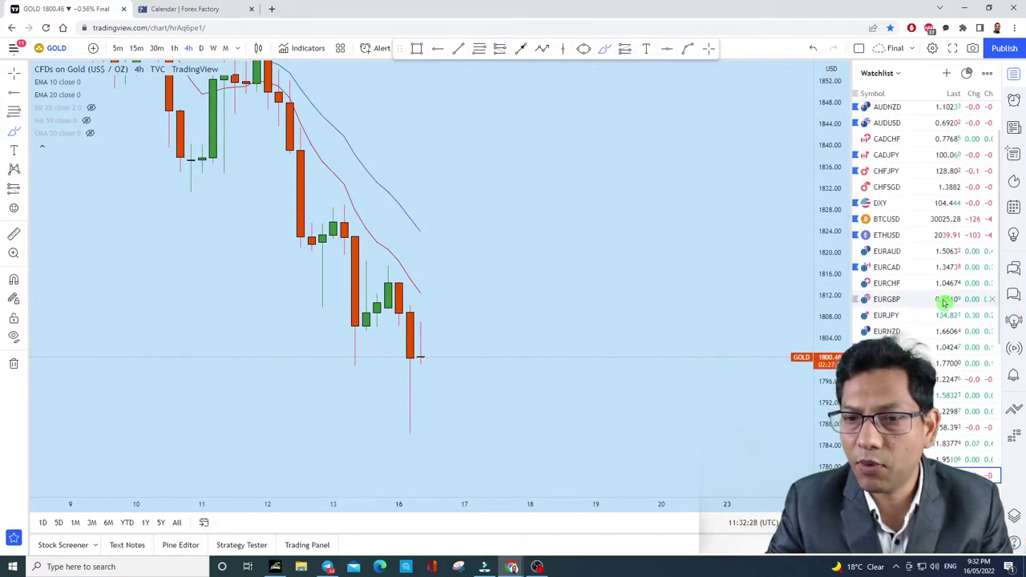
scroll(945, 305, up, 1)
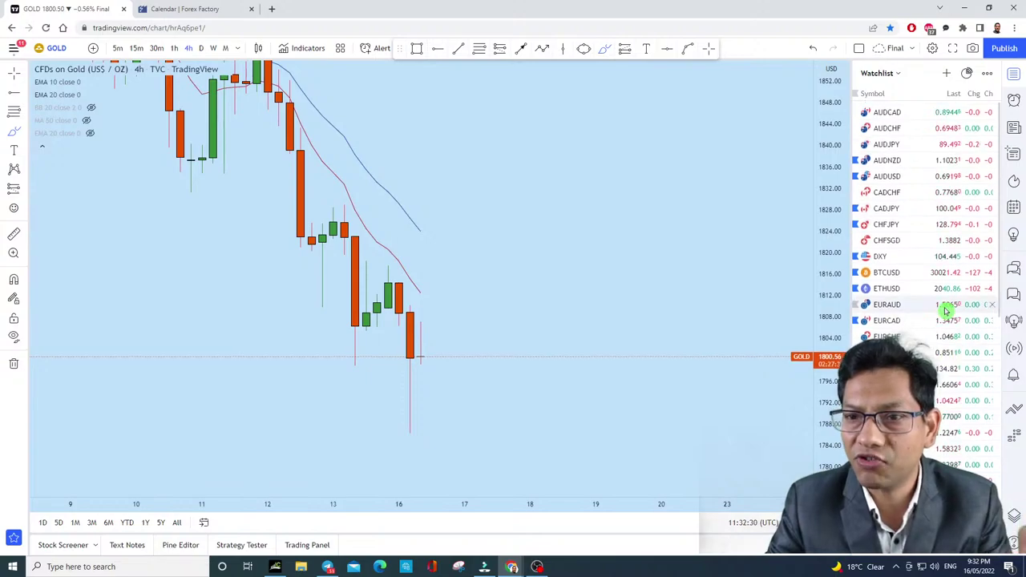
click(934, 163)
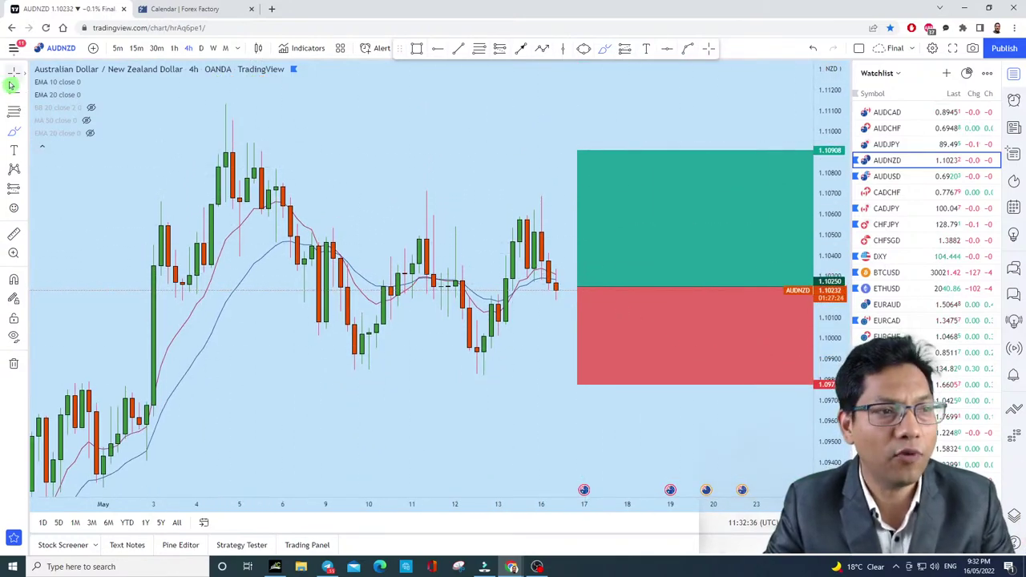
Step: Switch AUDNZD to the daily timeframe and examine the existing position box against the recent candles
scroll(562, 241, down, 3)
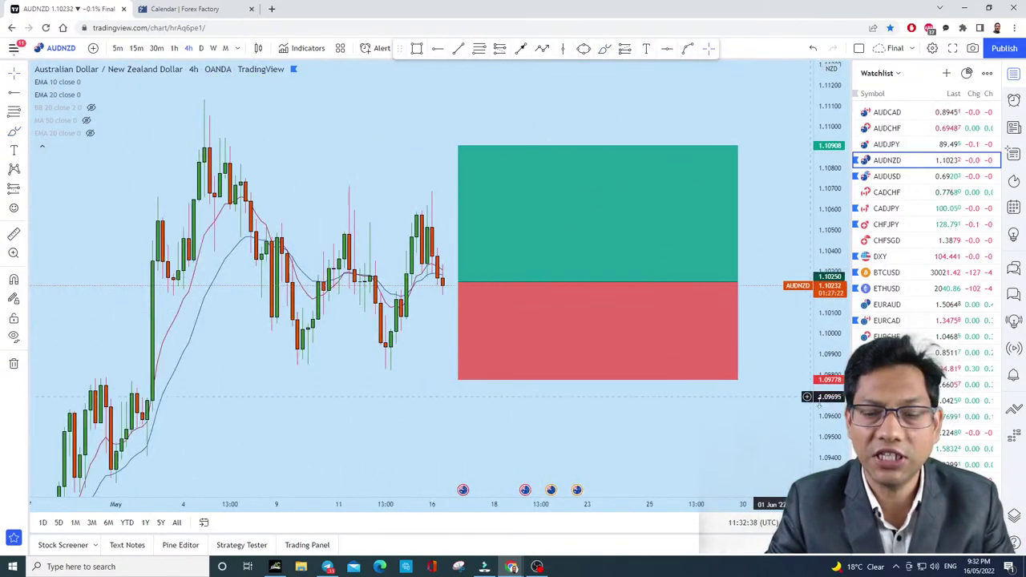
click(201, 49)
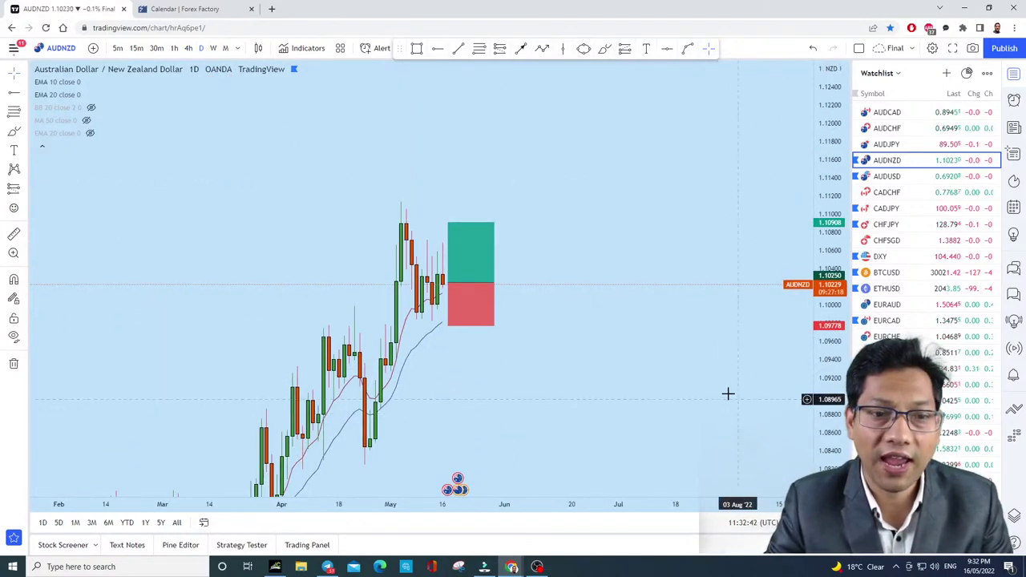
scroll(596, 250, up, 2)
scroll(642, 233, up, 1)
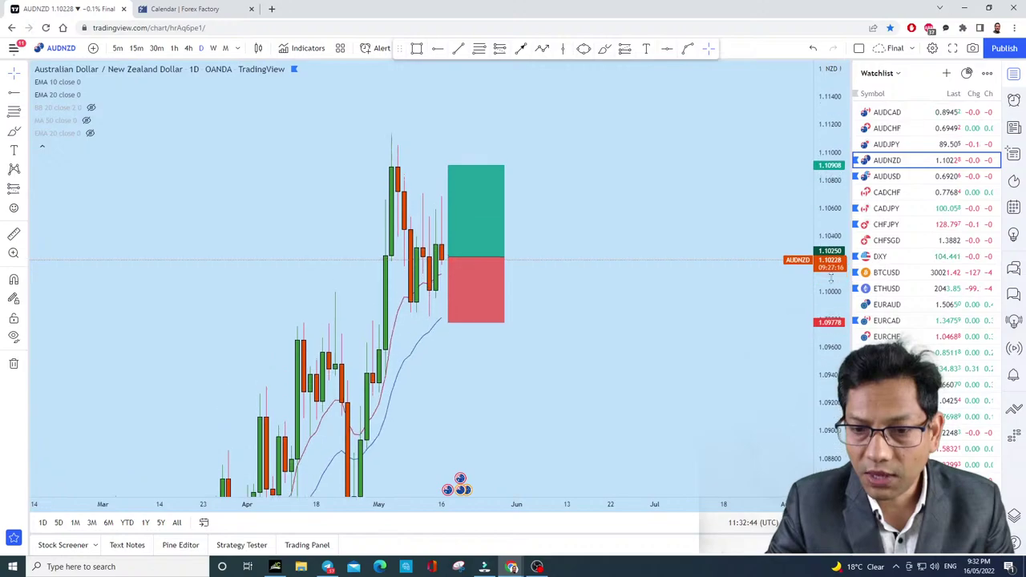
scroll(709, 335, left, 3)
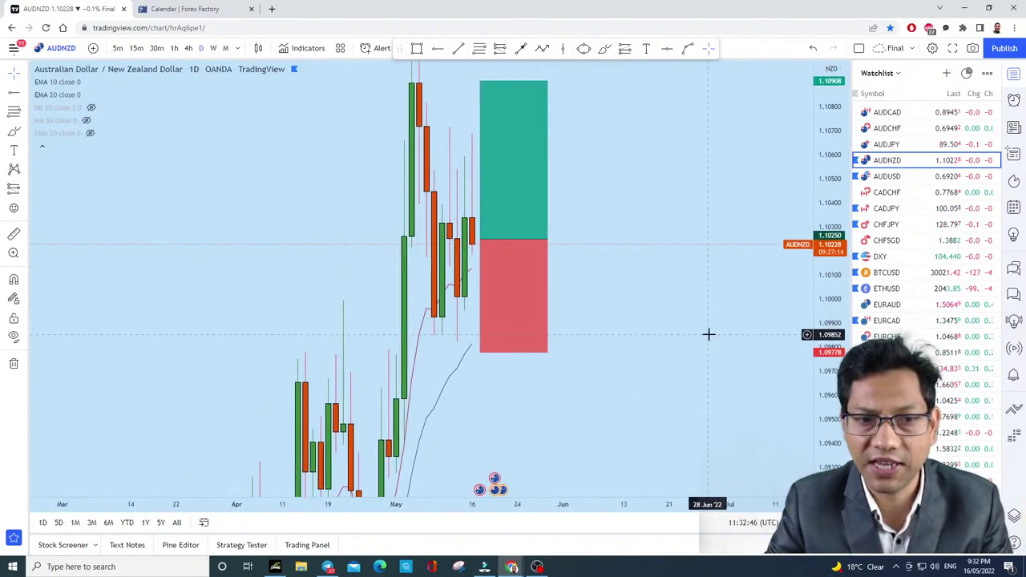
drag(832, 303, 832, 385)
scroll(735, 380, left, 2)
scroll(737, 374, right, 3)
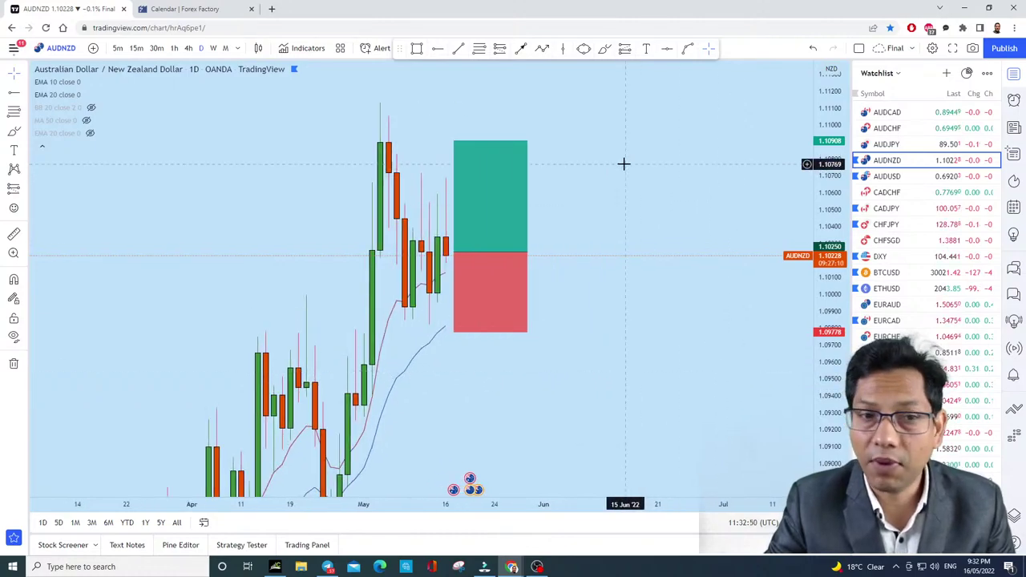
drag(623, 164, 708, 171)
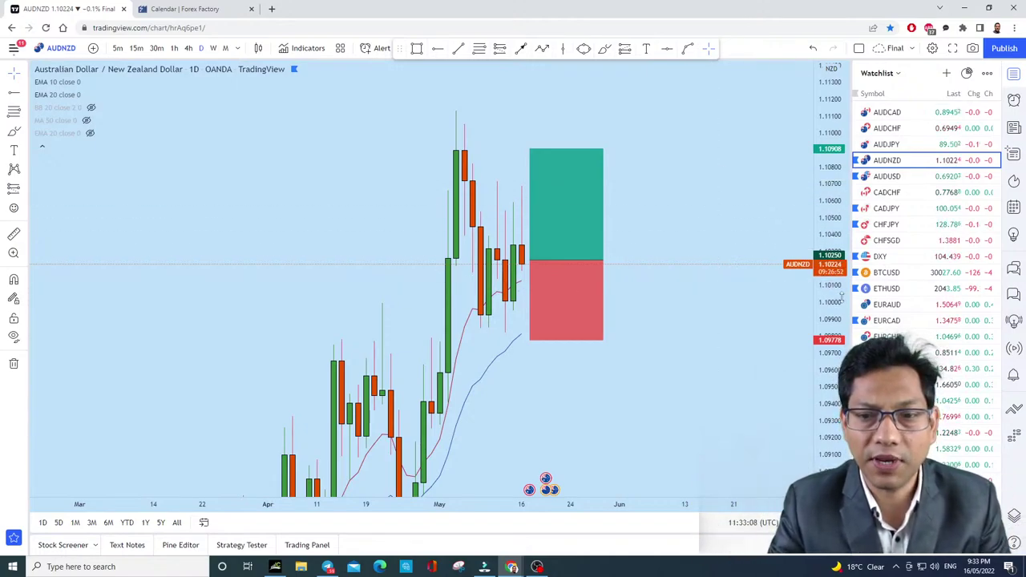
scroll(751, 394, down, 3)
drag(750, 395, 731, 392)
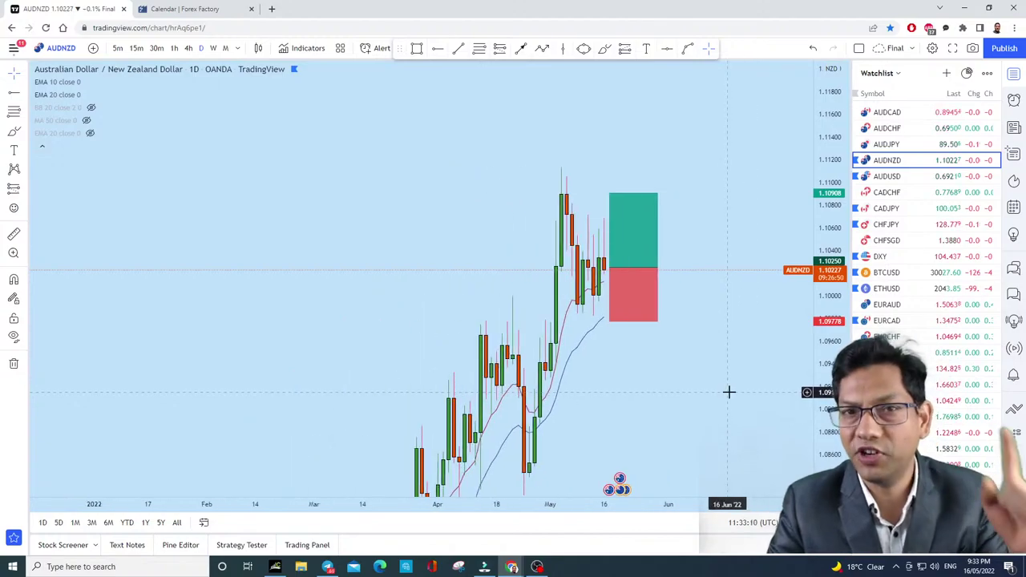
Step: Check the AUD Monetary Policy Meeting Minutes in the Forex Factory calendar and return to the AUDNZD chart in TradingView
click(152, 5)
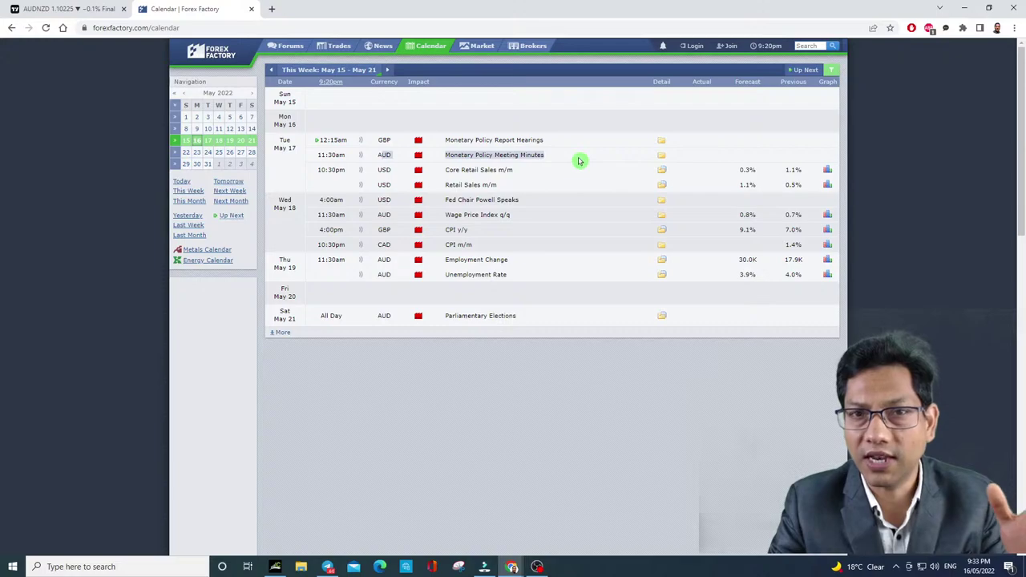
click(72, 9)
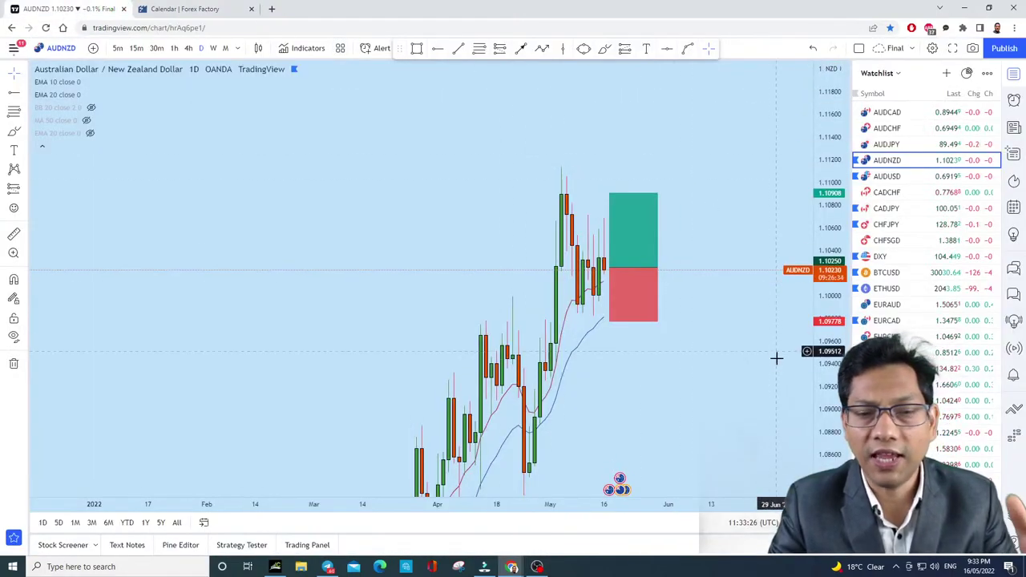
scroll(754, 369, up, 1)
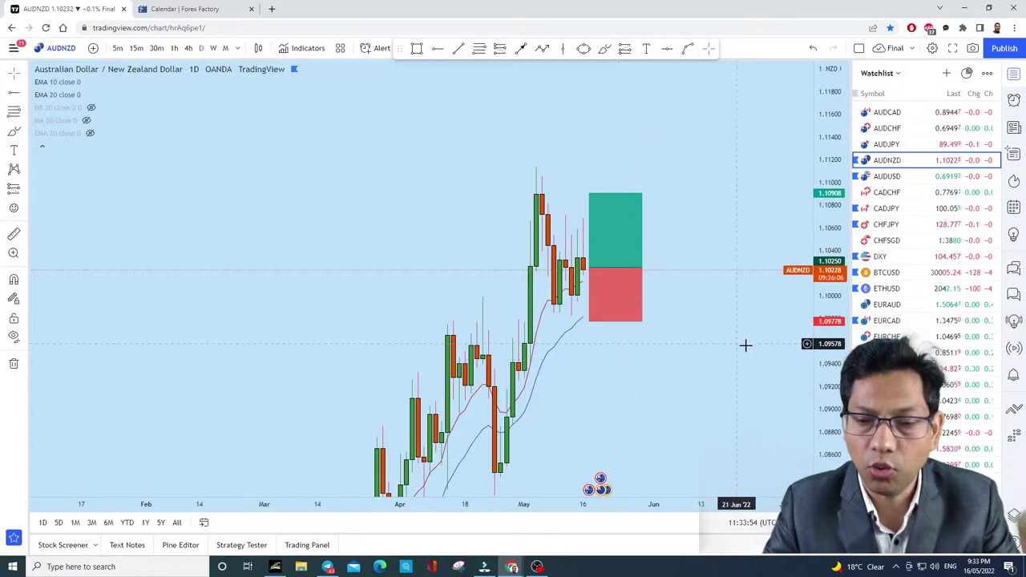
Step: Brush a rising stroke beside the AUDNZD uptrend and undo it
drag(834, 372, 834, 386)
click(604, 48)
mouse_move(195, 394)
mouse_down()
mouse_move(493, 203)
mouse_move(433, 216)
mouse_move(497, 224)
mouse_move(407, 191)
mouse_up()
click(815, 51)
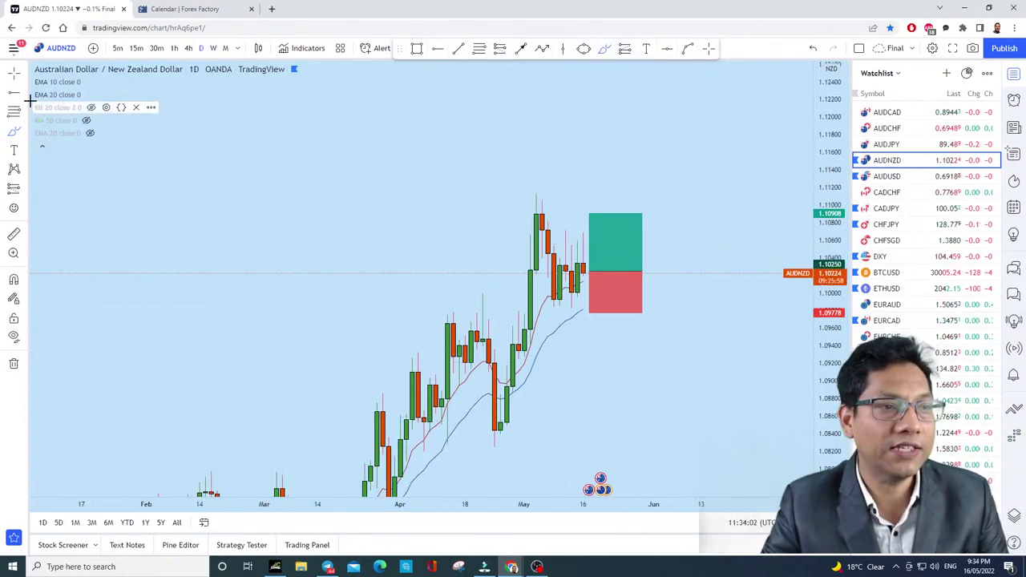
Step: Examine the AUDNZD daily trend from early 2021 through May 2022
drag(637, 389, 667, 229)
scroll(666, 229, down, 10)
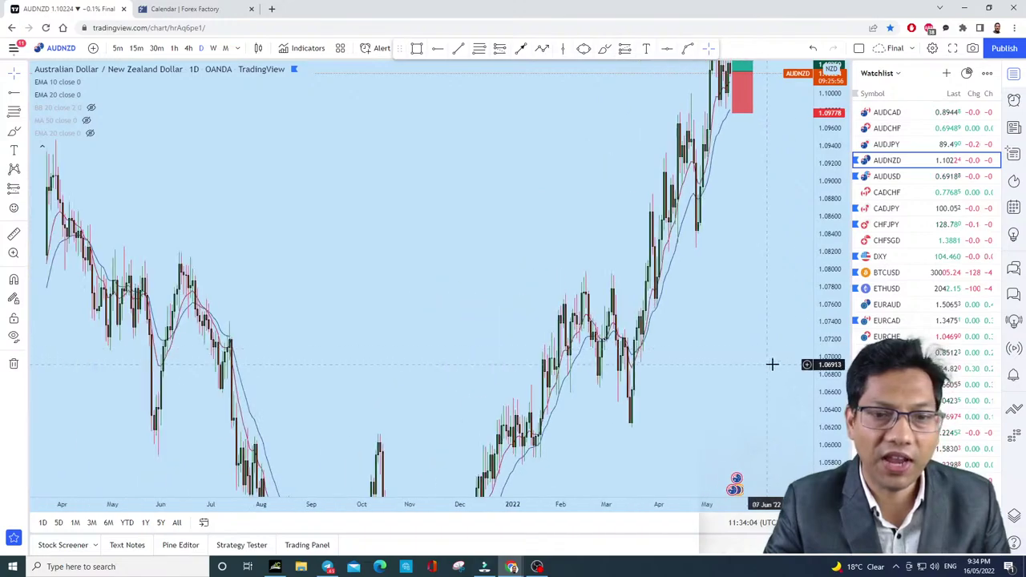
drag(752, 415, 582, 348)
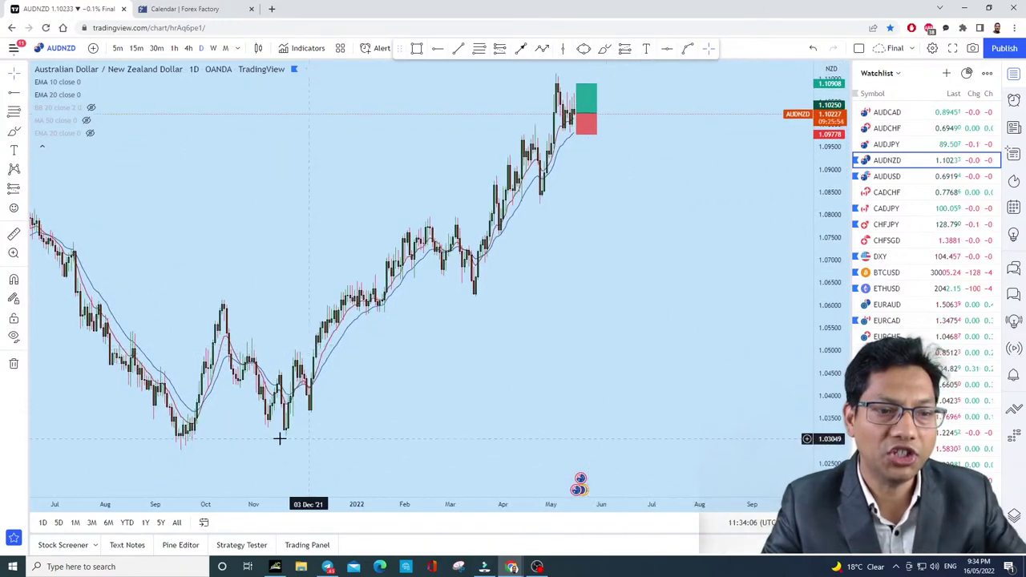
scroll(561, 321, down, 3)
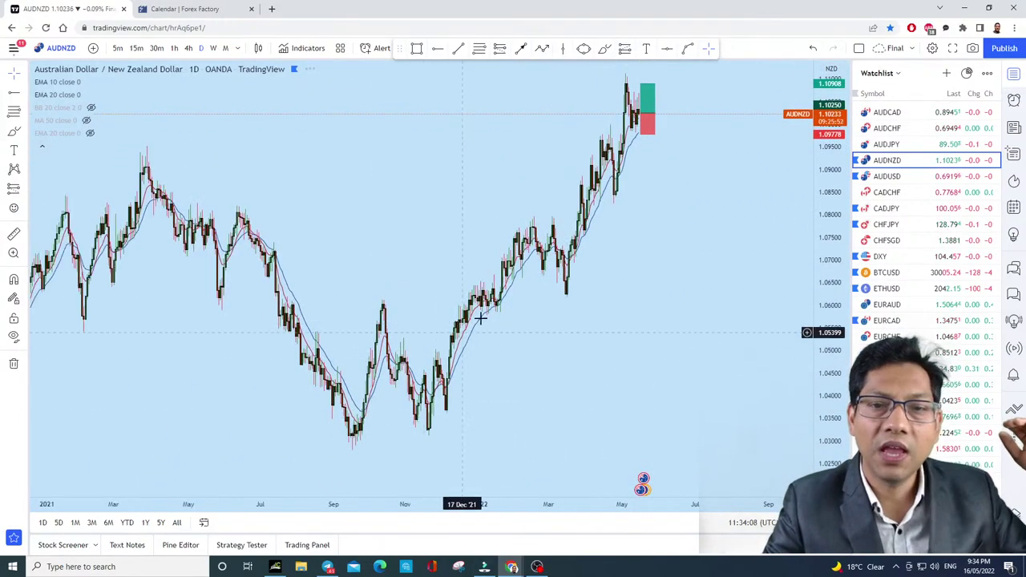
scroll(668, 224, up, 5)
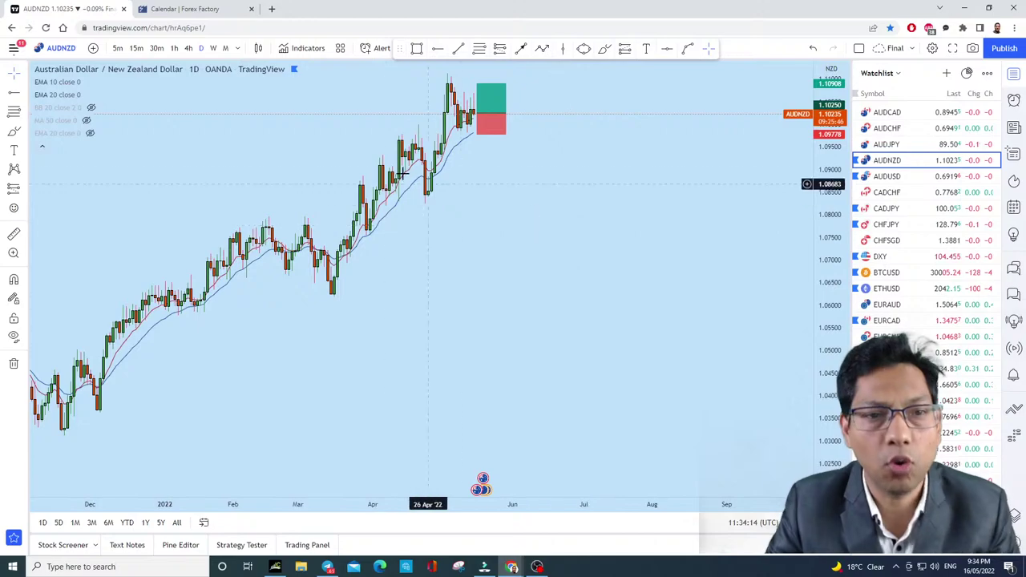
click(23, 73)
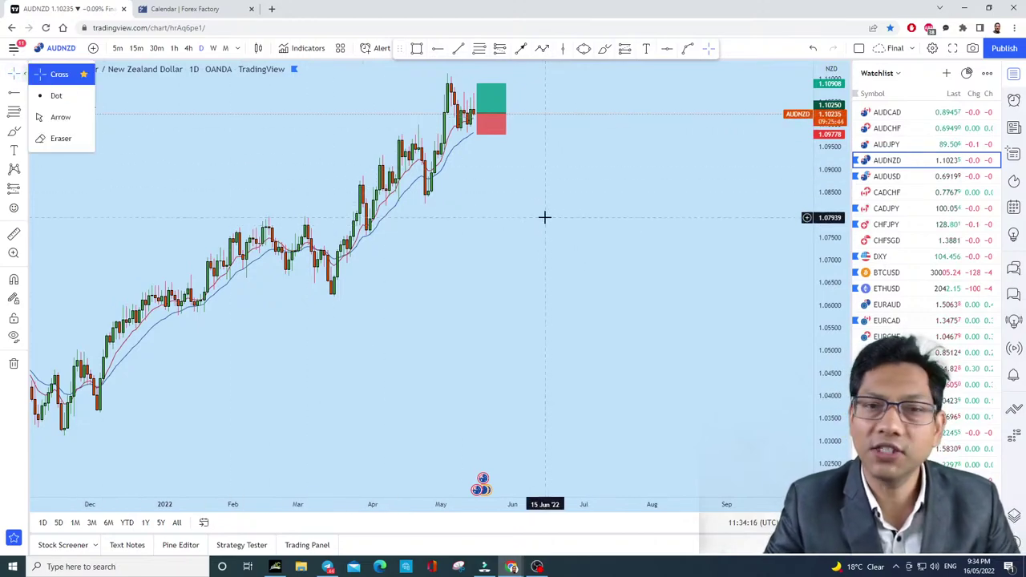
drag(544, 216, 600, 286)
drag(652, 246, 734, 233)
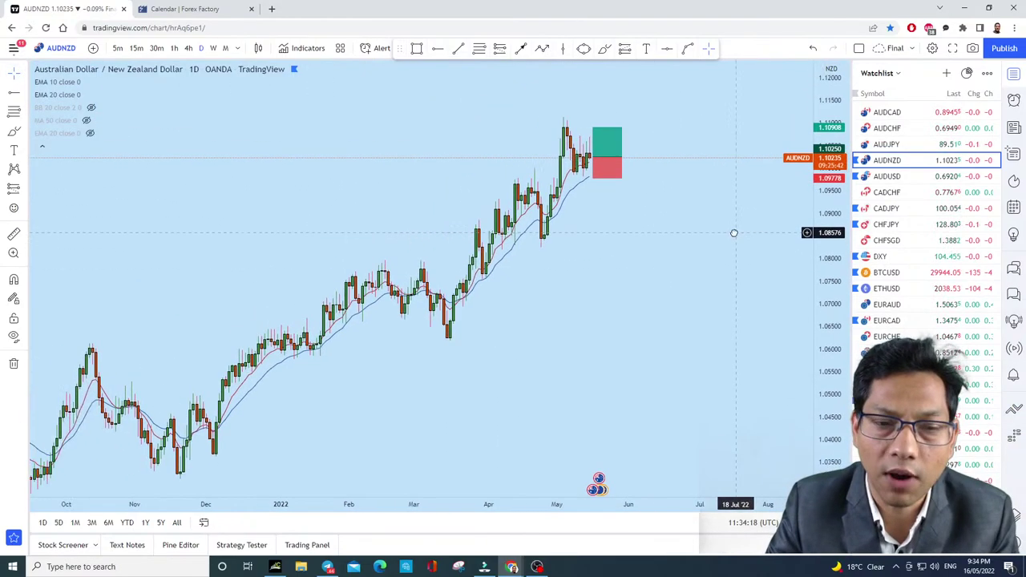
Step: Circle the late-April pullback low at about 1.084 on the AUDNZD daily chart with the Brush
scroll(657, 245, up, 3)
drag(657, 246, 590, 316)
scroll(658, 322, up, 2)
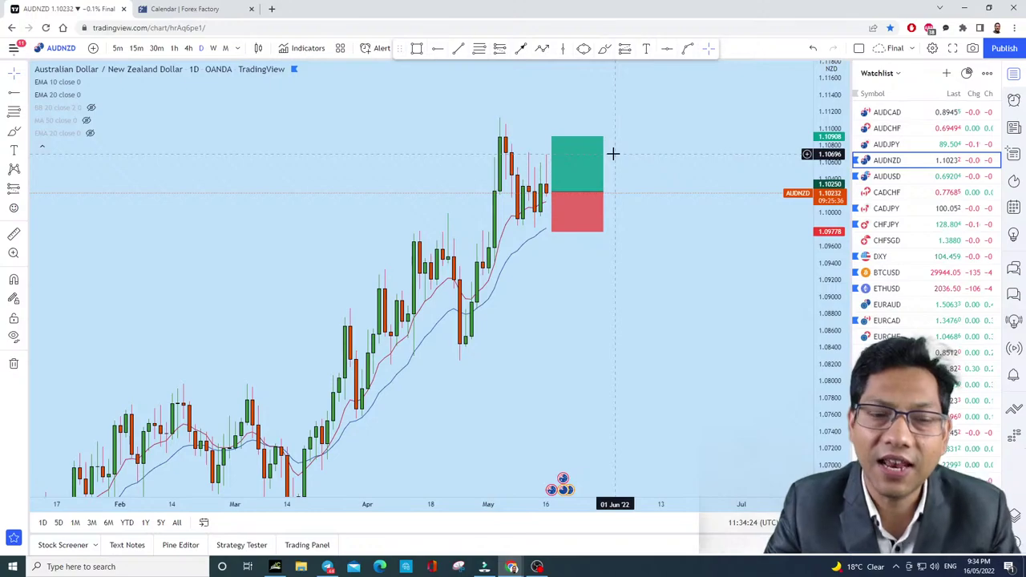
click(603, 51)
mouse_move(482, 345)
mouse_down()
mouse_move(471, 336)
mouse_move(465, 353)
mouse_move(448, 346)
mouse_move(460, 350)
mouse_up()
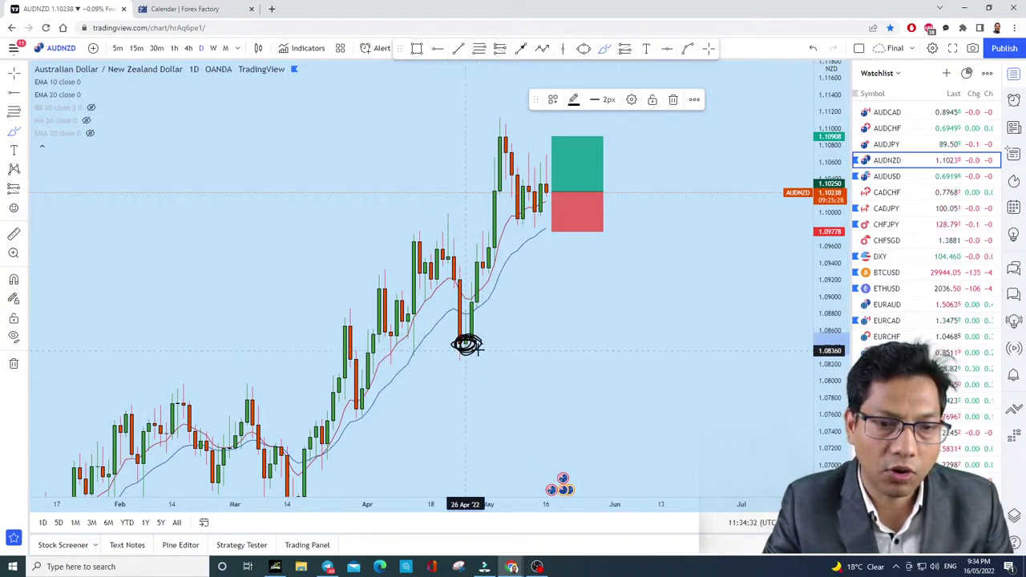
Step: Undo the low marking, brush rising strokes along the AUDNZD uptrend and up from the late-April low, and undo them
click(813, 48)
mouse_move(336, 419)
mouse_down()
mouse_move(435, 291)
mouse_move(521, 226)
mouse_up()
drag(447, 361, 574, 121)
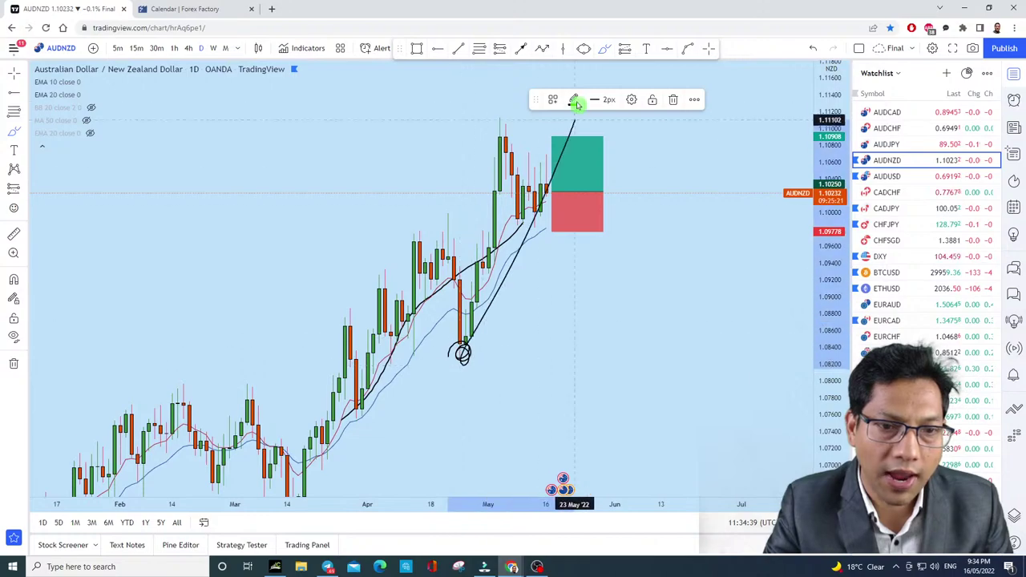
click(814, 49)
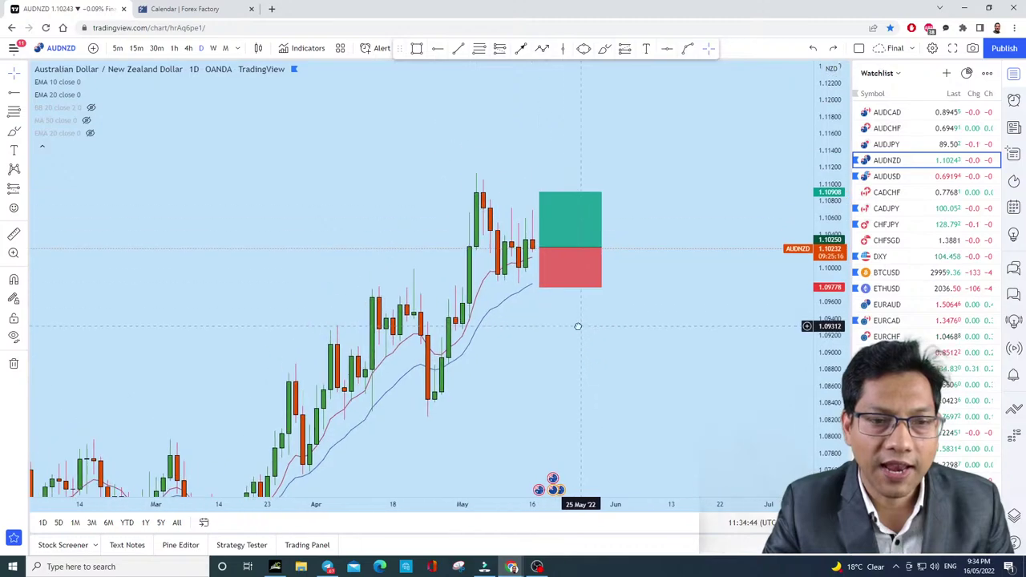
Step: Brush two small connected arcs beneath the mid-May daily lows on AUDNZD and undo both
scroll(699, 344, up, 3)
scroll(701, 350, down, 1)
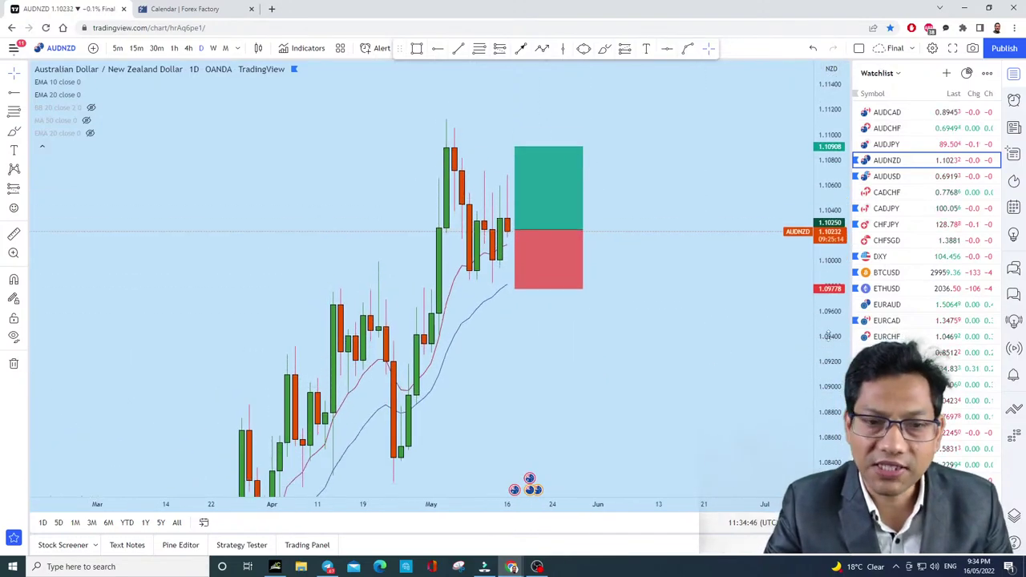
click(606, 49)
drag(487, 286, 522, 278)
drag(453, 275, 492, 283)
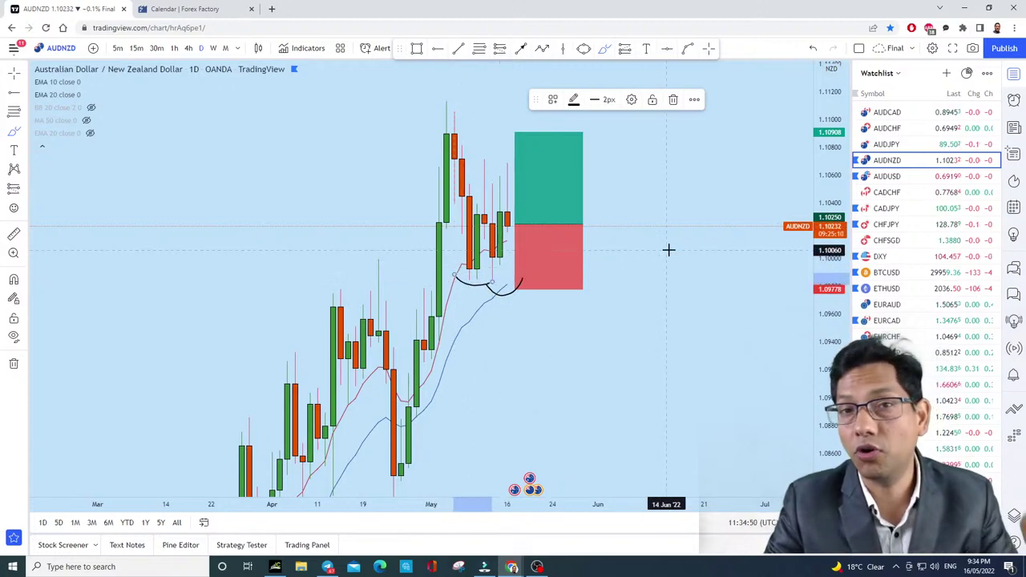
click(811, 50)
click(811, 49)
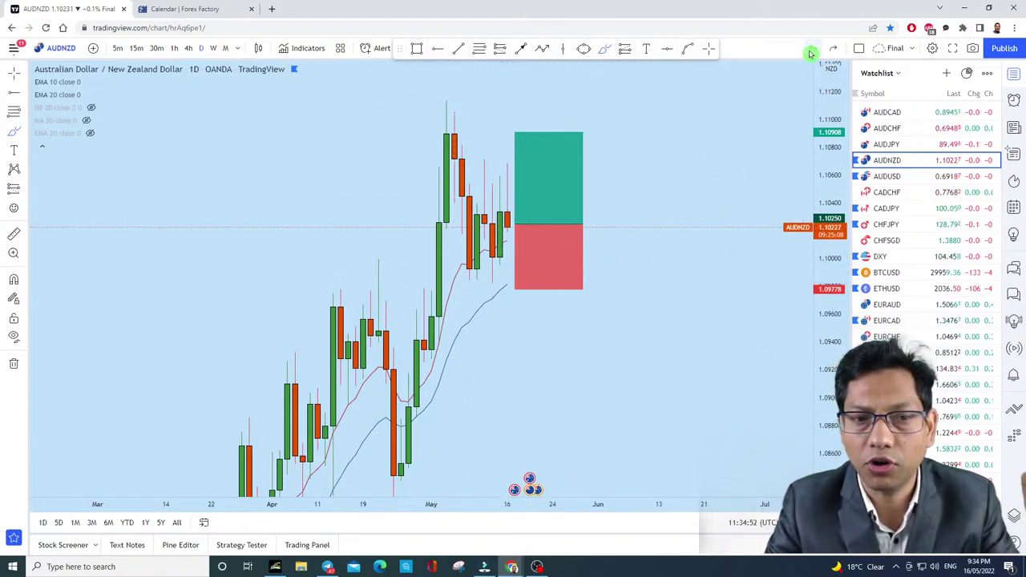
Step: Brush a curve under the mid-May lows and a vertical stroke through the 12 May candle, undoing each
drag(478, 295, 537, 291)
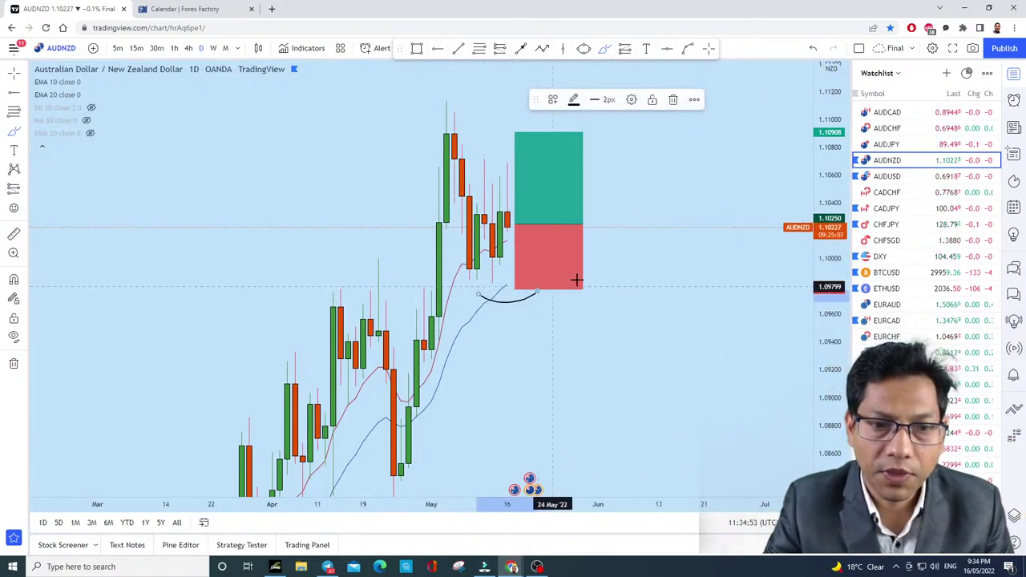
click(812, 49)
drag(492, 189, 492, 322)
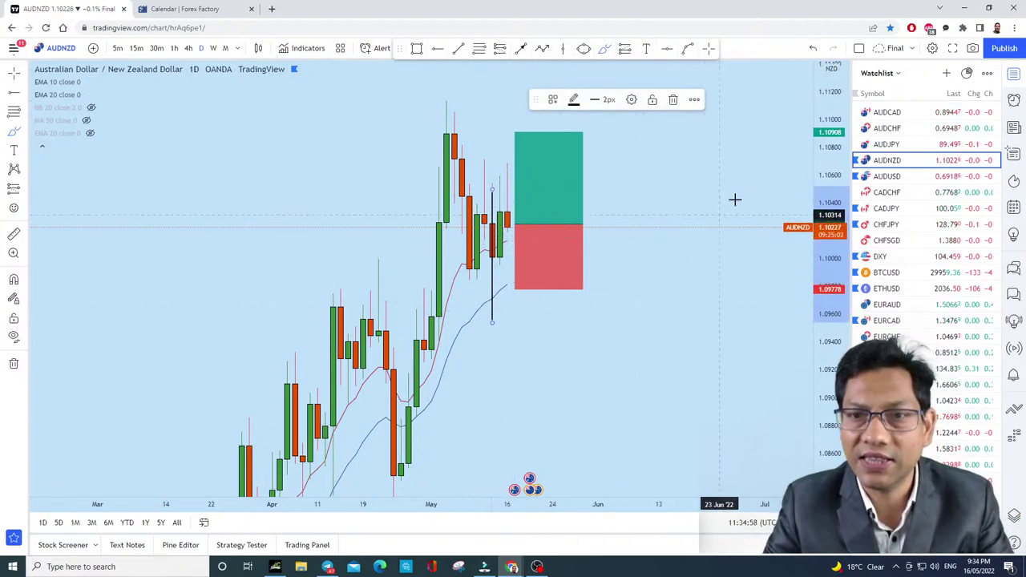
click(811, 50)
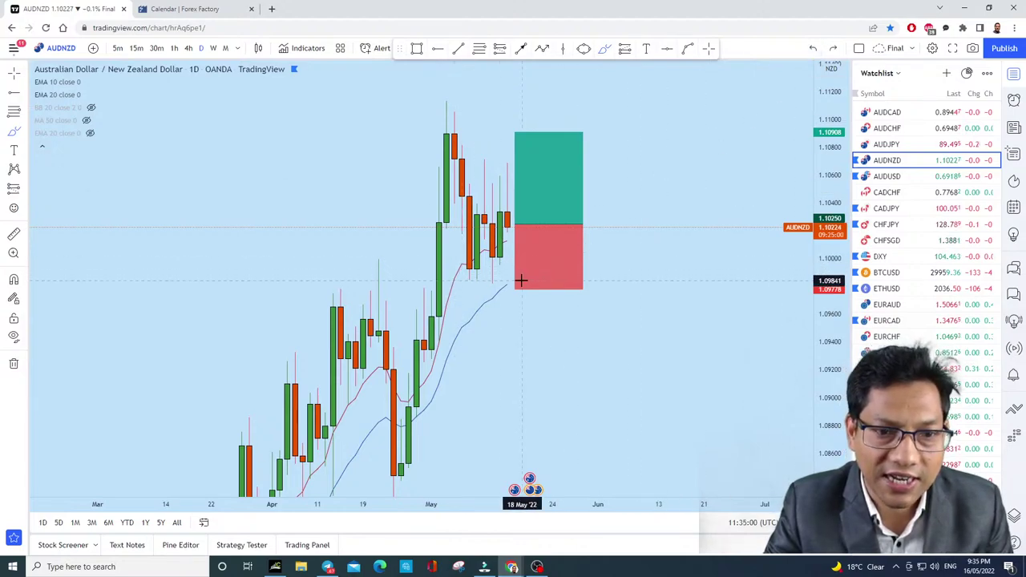
Step: Draw a horizontal ray at 1.09853 starting from 30 March 2022, along the May lows
click(438, 50)
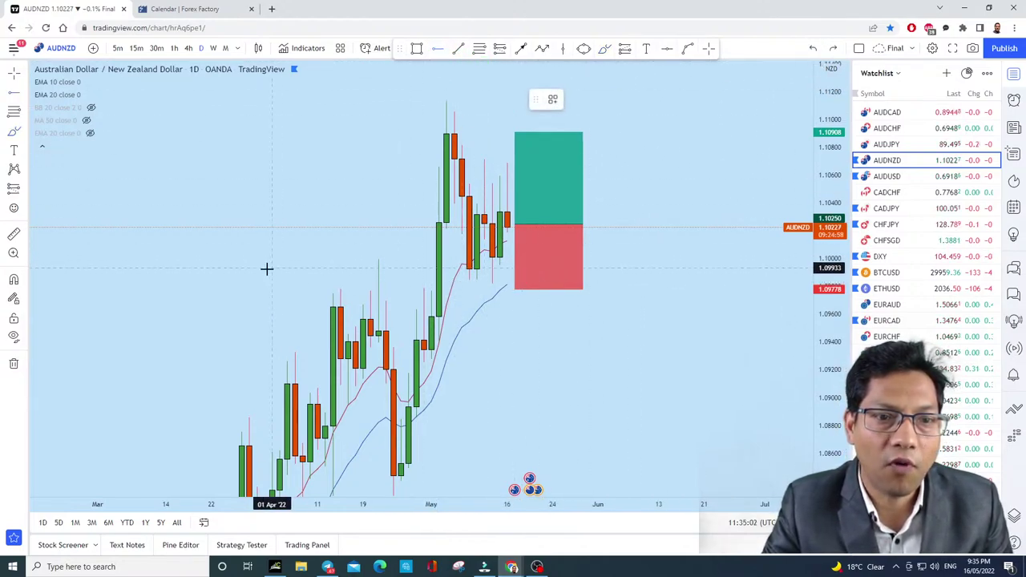
click(254, 278)
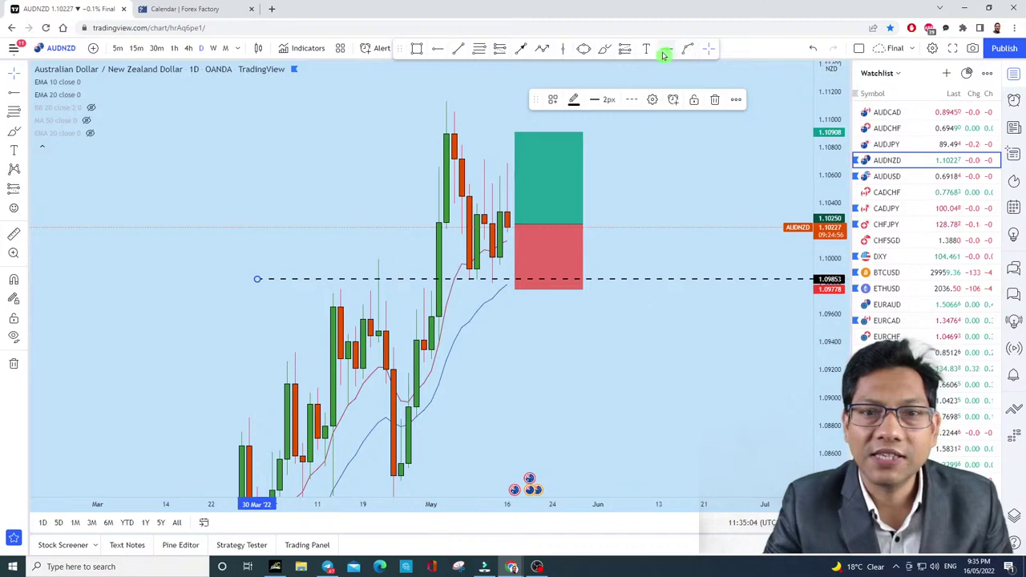
Step: Circle the 21 April wick and the May low at the 1.09853 ray with the Brush, and undo the May marks
click(605, 50)
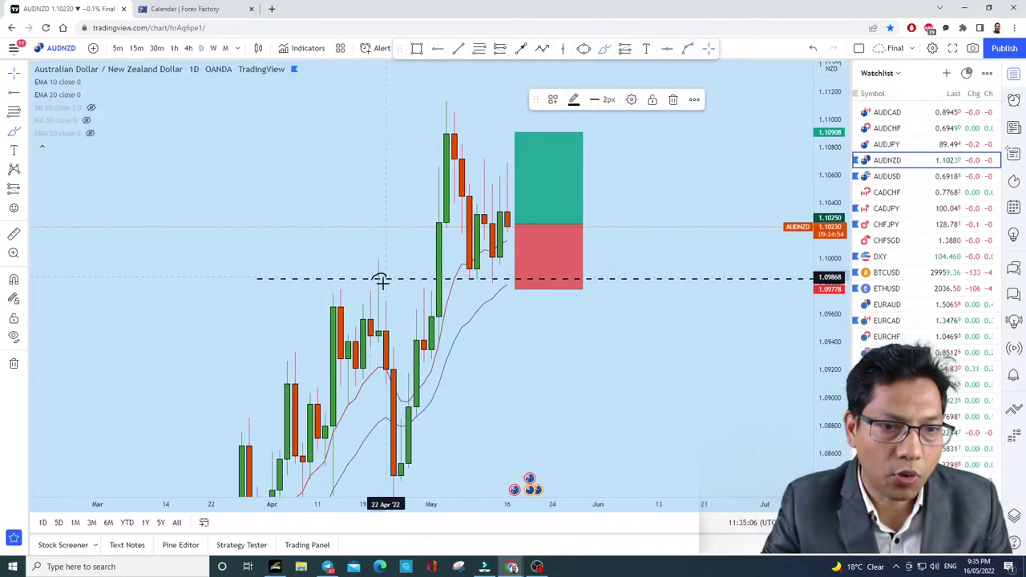
drag(483, 272, 481, 281)
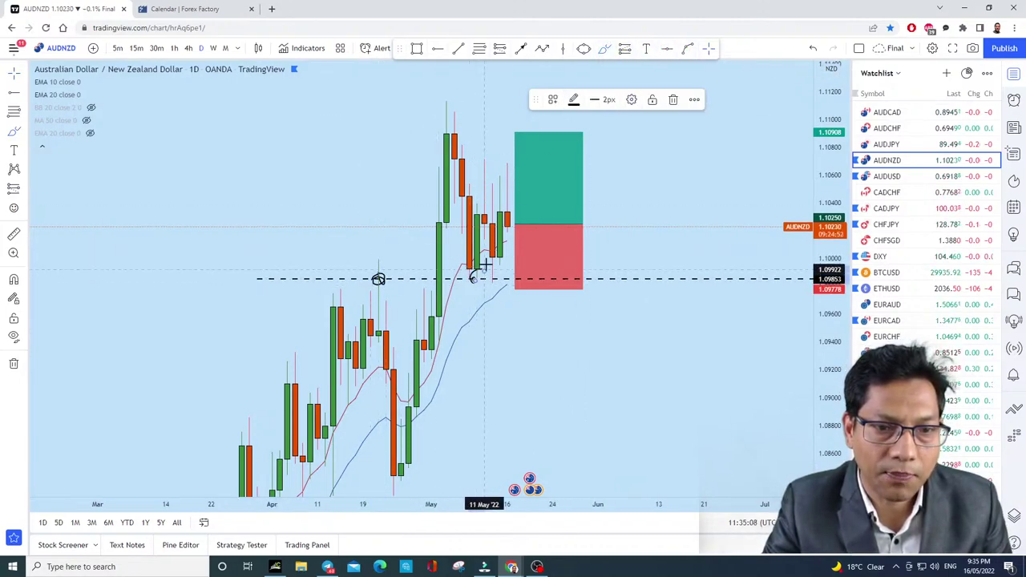
drag(835, 409, 833, 353)
drag(492, 235, 485, 322)
click(813, 48)
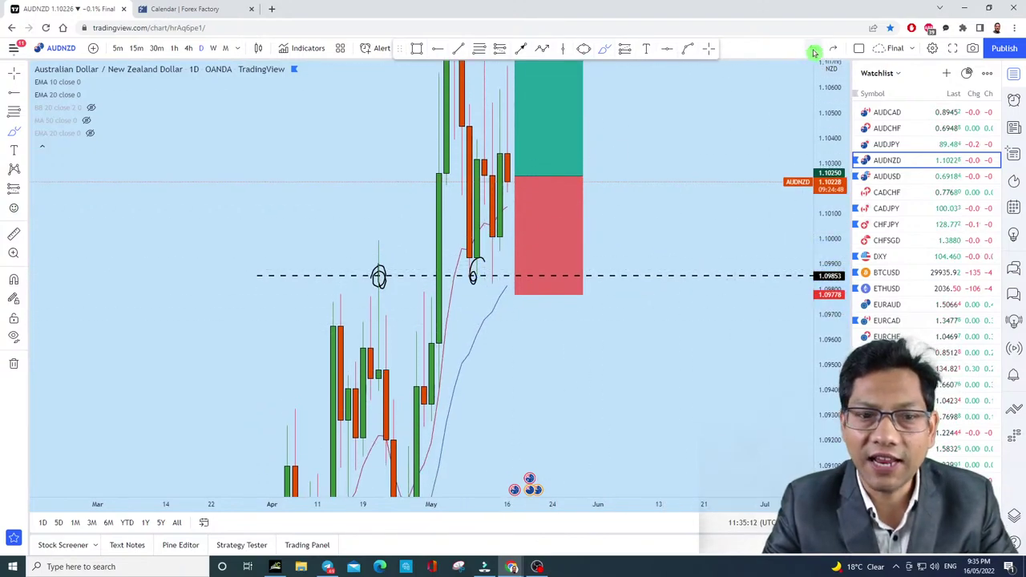
click(813, 48)
click(813, 48)
Step: Brush marks at the 12 May low and vertical strokes along the 12 and 13 May candles, and undo them
mouse_move(487, 278)
mouse_down()
mouse_move(471, 280)
mouse_move(497, 284)
mouse_move(492, 182)
mouse_up()
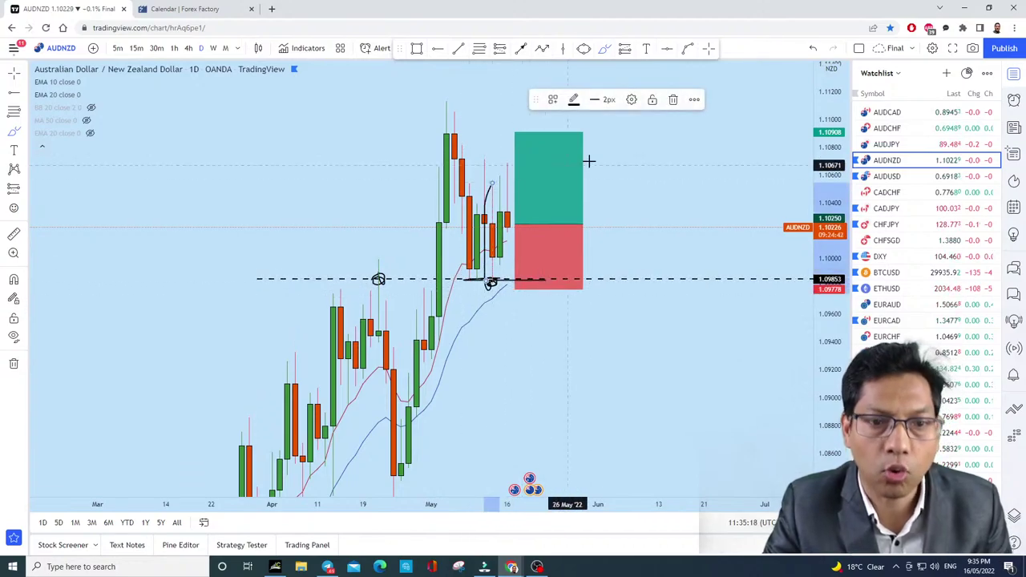
click(814, 51)
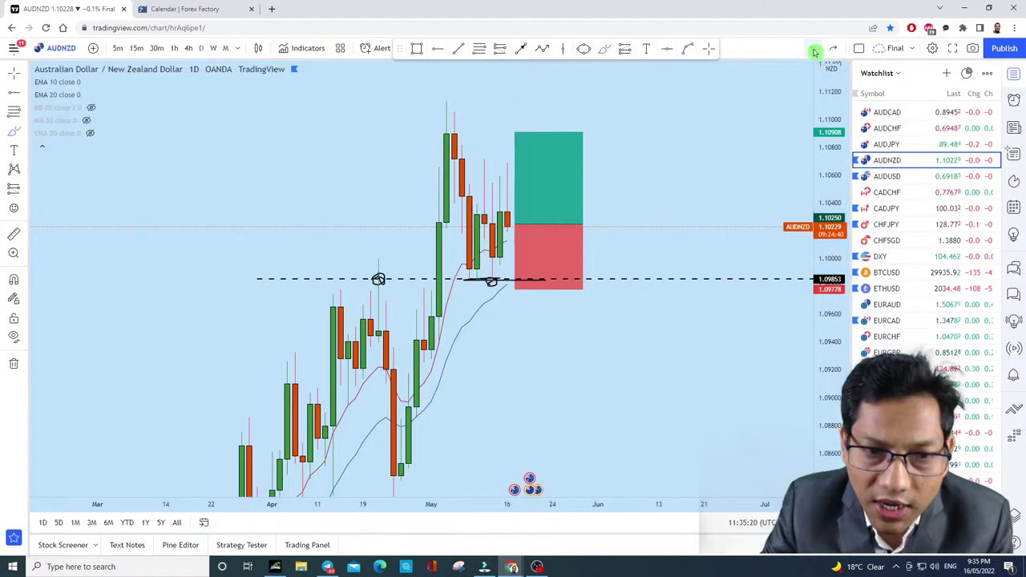
drag(499, 172, 498, 278)
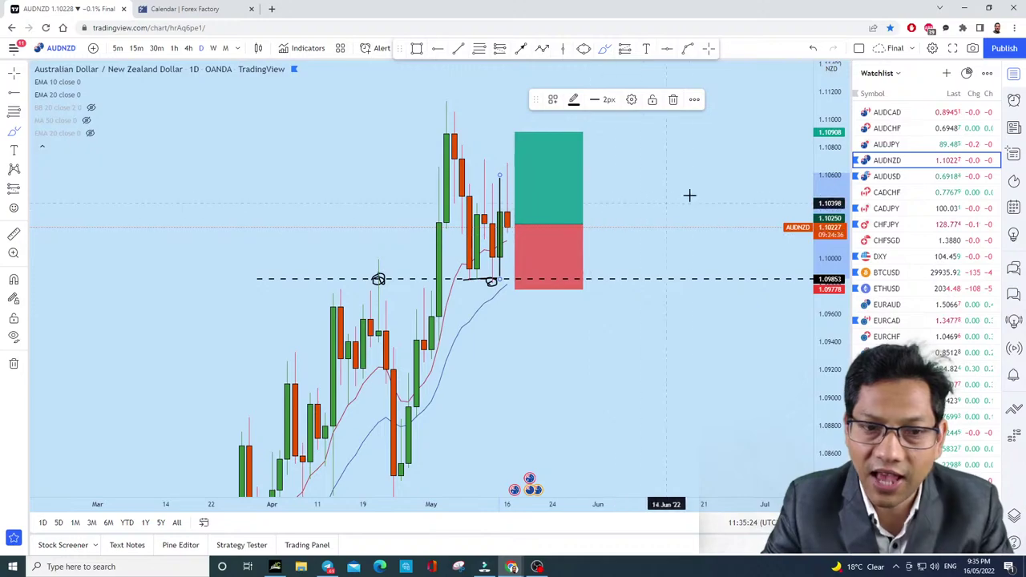
click(816, 50)
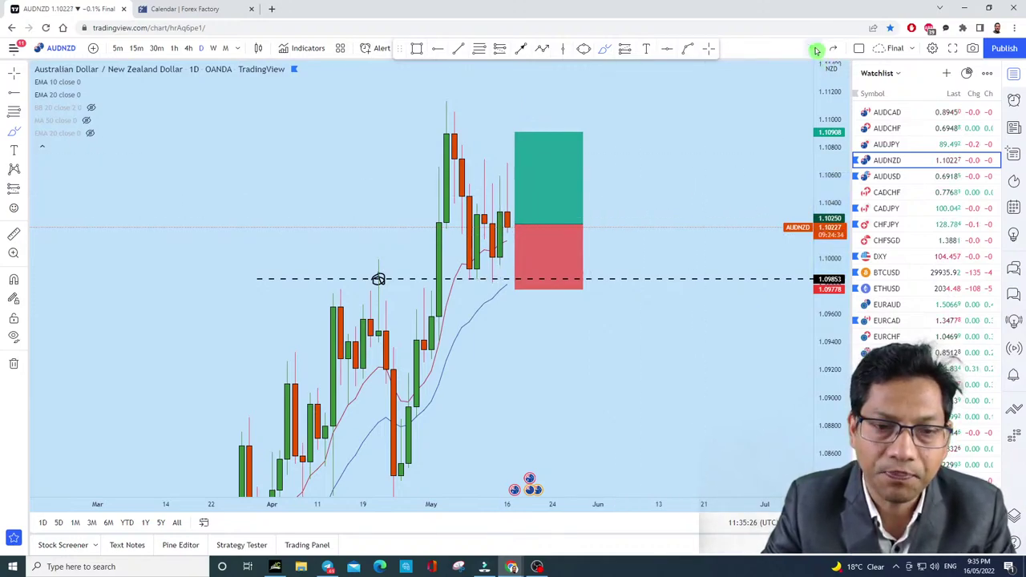
drag(497, 258, 503, 154)
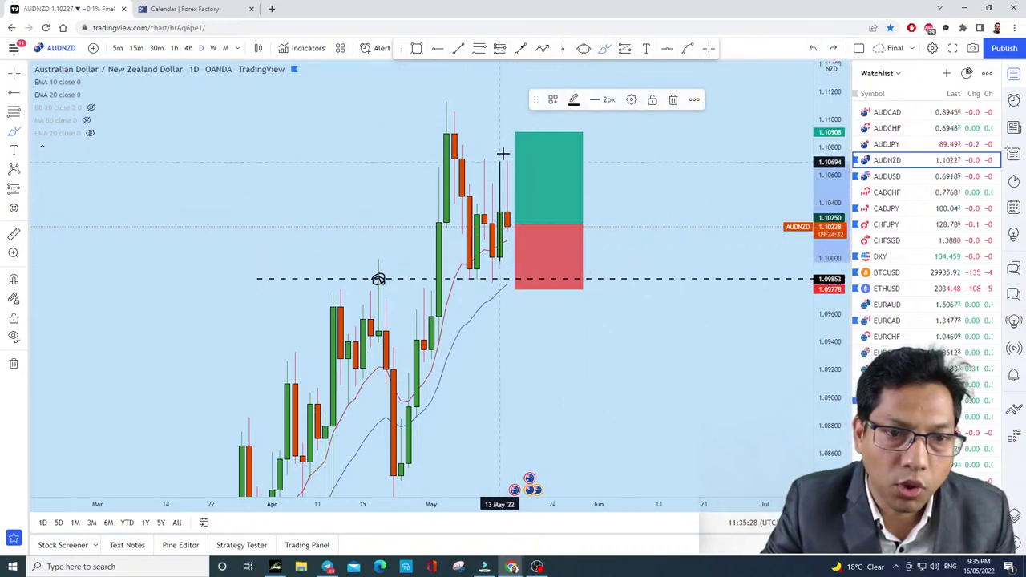
click(814, 49)
Step: Mark the 12 and 13 May lows and the 13 May high with brush strokes, and clear all brush marks by undoing
drag(489, 263, 522, 269)
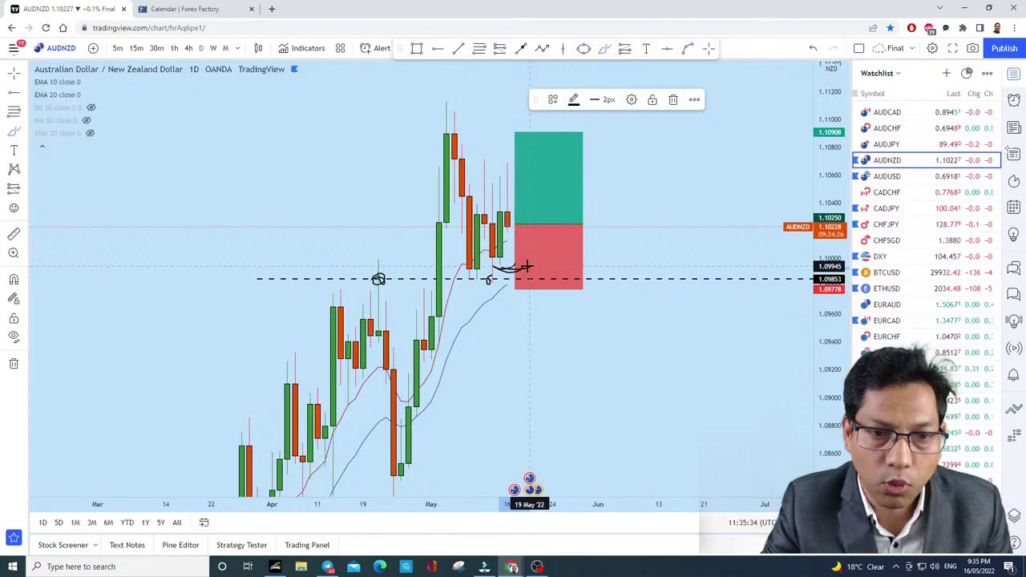
drag(500, 179, 506, 174)
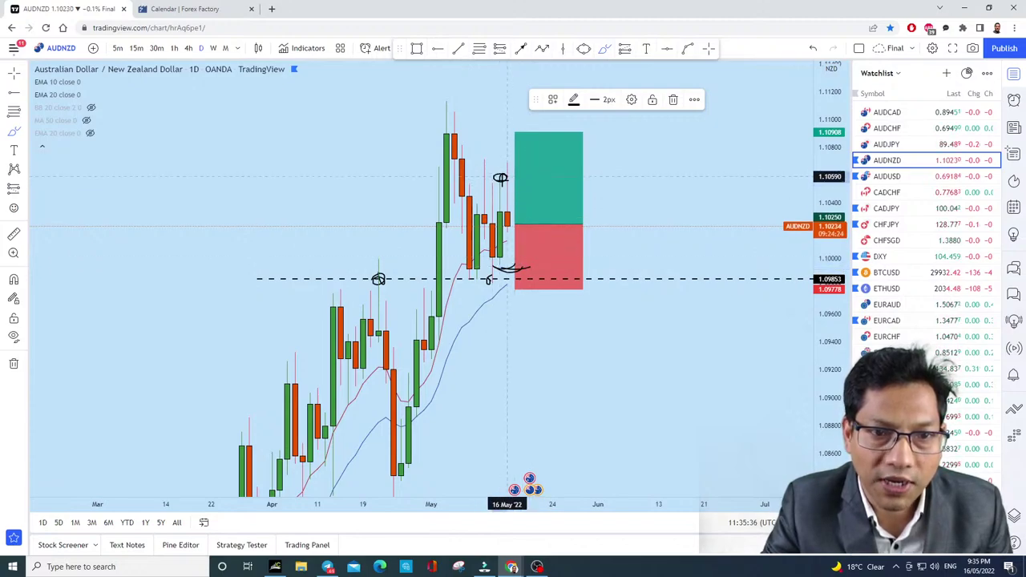
drag(497, 215, 502, 202)
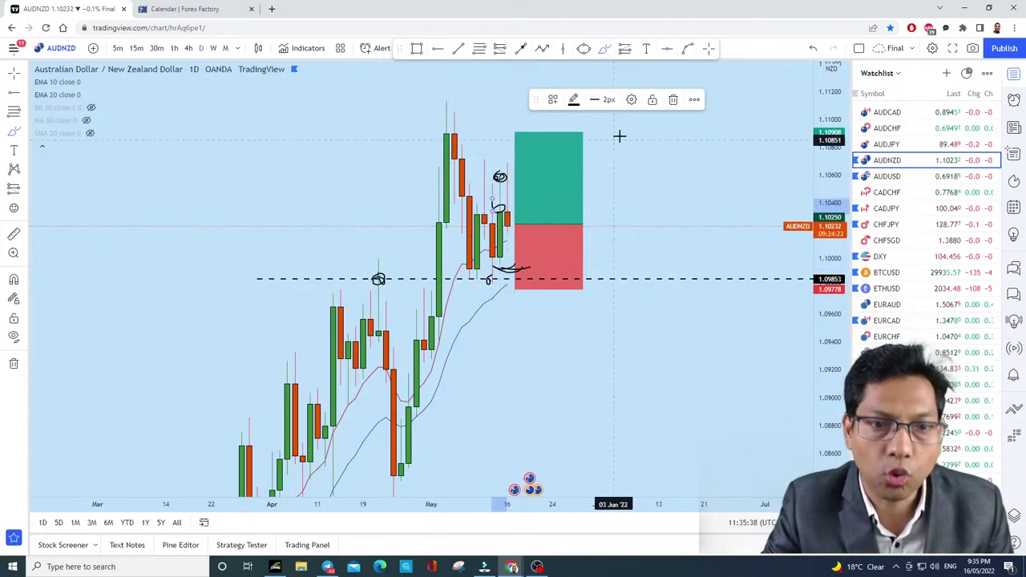
click(815, 48)
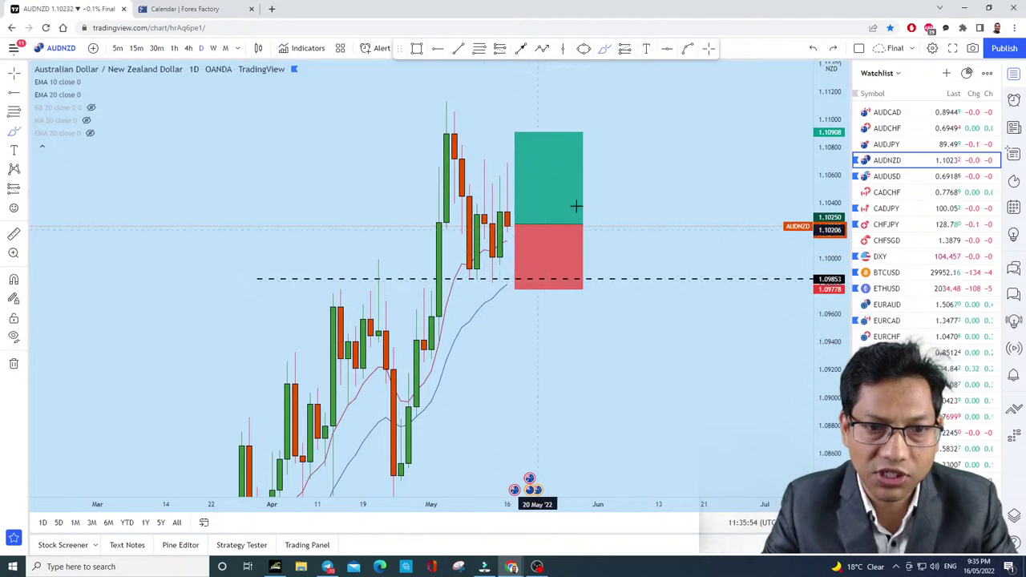
Step: Draw a rectangular support zone around the dashed ray, from about 1.0978 to 1.0988, spanning early April to about 20 June 2022
click(416, 48)
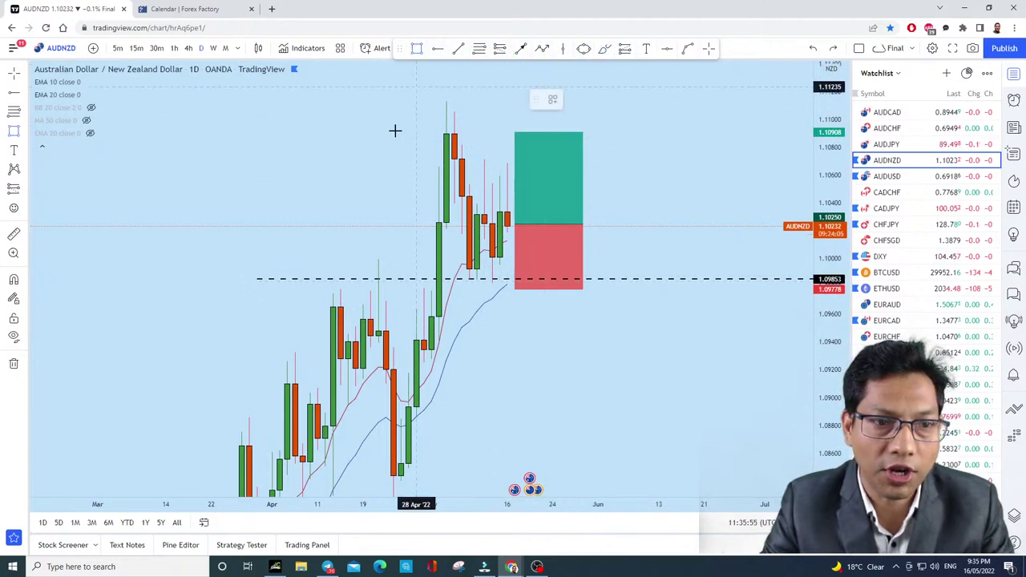
click(279, 289)
click(696, 275)
Step: Circle the April highs and May lows that touch the support zone with the Brush, and undo the circles
click(604, 49)
mouse_move(350, 282)
mouse_down()
mouse_move(334, 284)
mouse_move(422, 294)
mouse_up()
drag(483, 284, 497, 268)
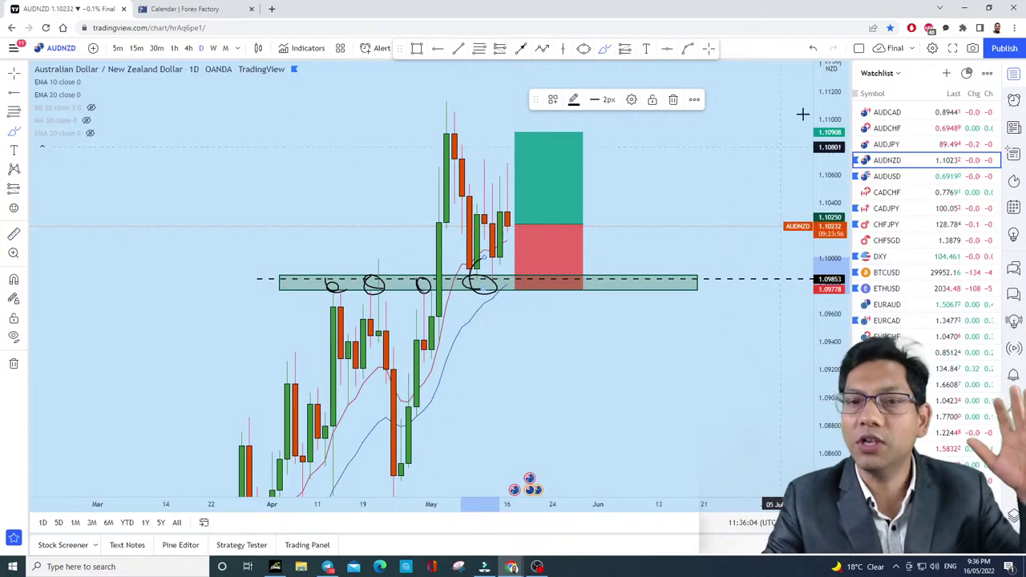
click(813, 49)
click(812, 48)
click(813, 48)
click(813, 48)
Step: Sketch a circled 3 beside the position box and a large circle around the May consolidation, undoing both
mouse_move(644, 157)
mouse_down()
mouse_move(666, 154)
mouse_move(645, 190)
mouse_up()
mouse_move(725, 138)
mouse_down()
mouse_move(707, 201)
mouse_move(747, 150)
mouse_up()
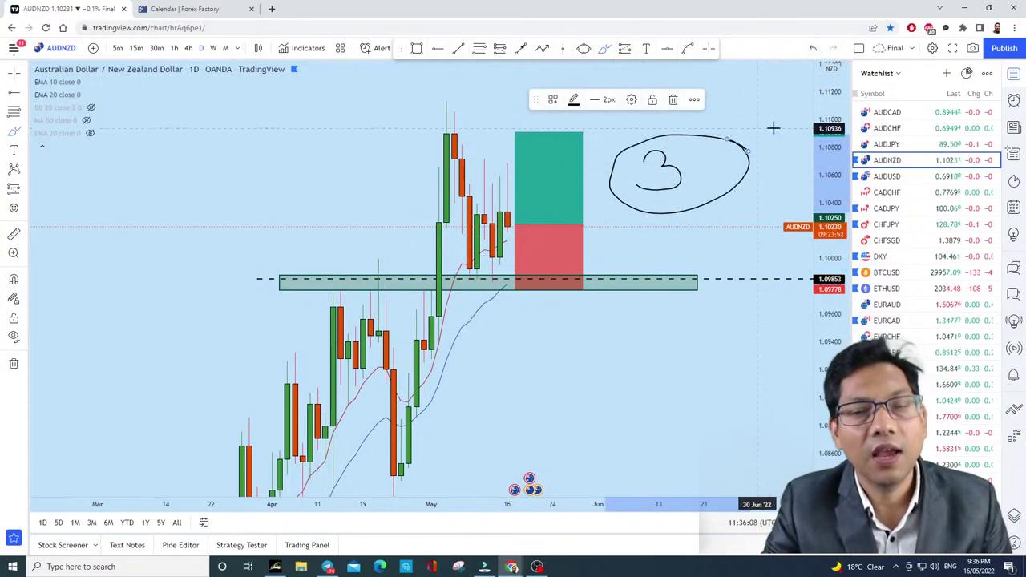
click(813, 48)
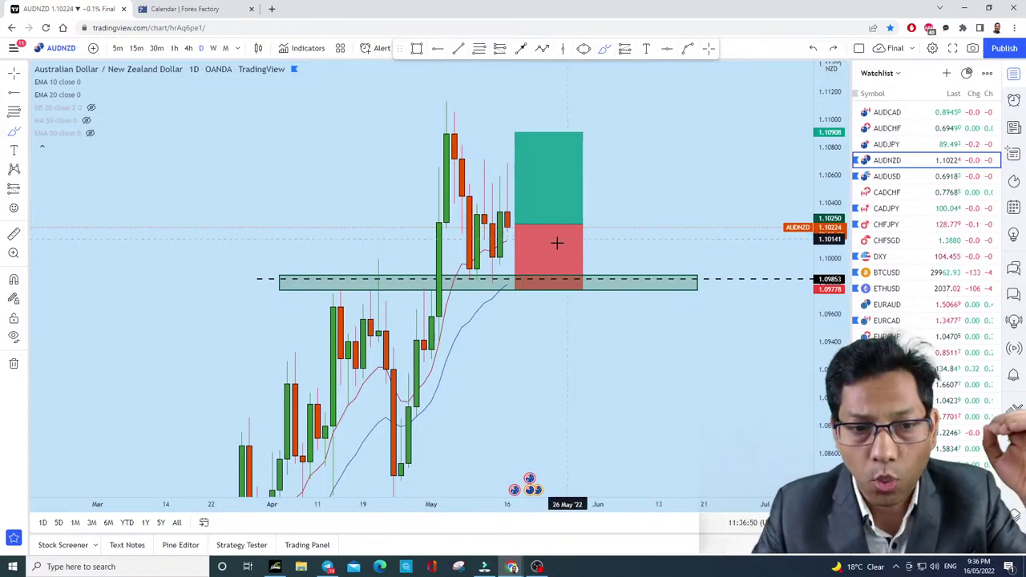
mouse_move(521, 209)
mouse_down()
mouse_move(473, 204)
mouse_move(551, 240)
mouse_move(505, 200)
mouse_up()
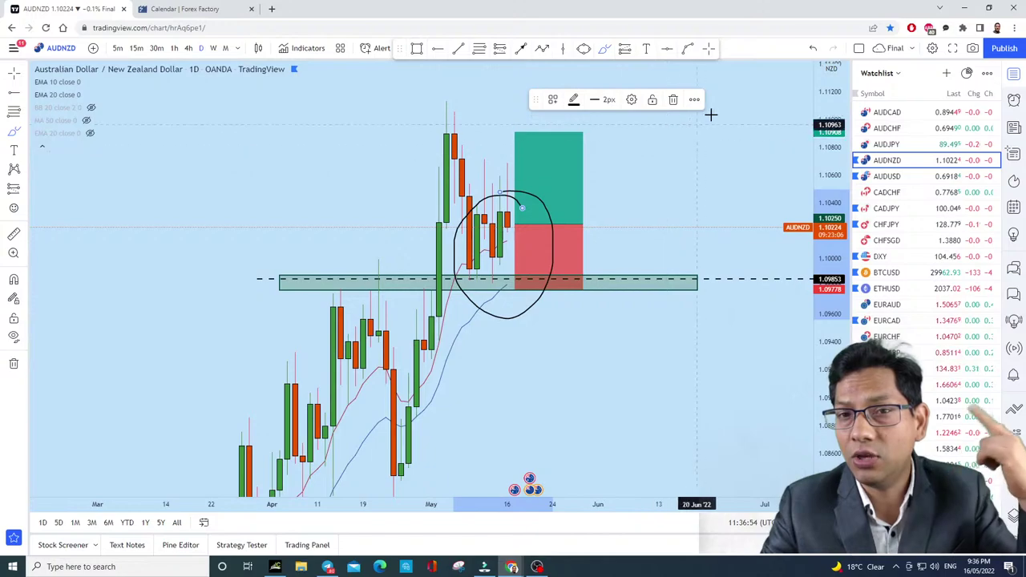
click(811, 50)
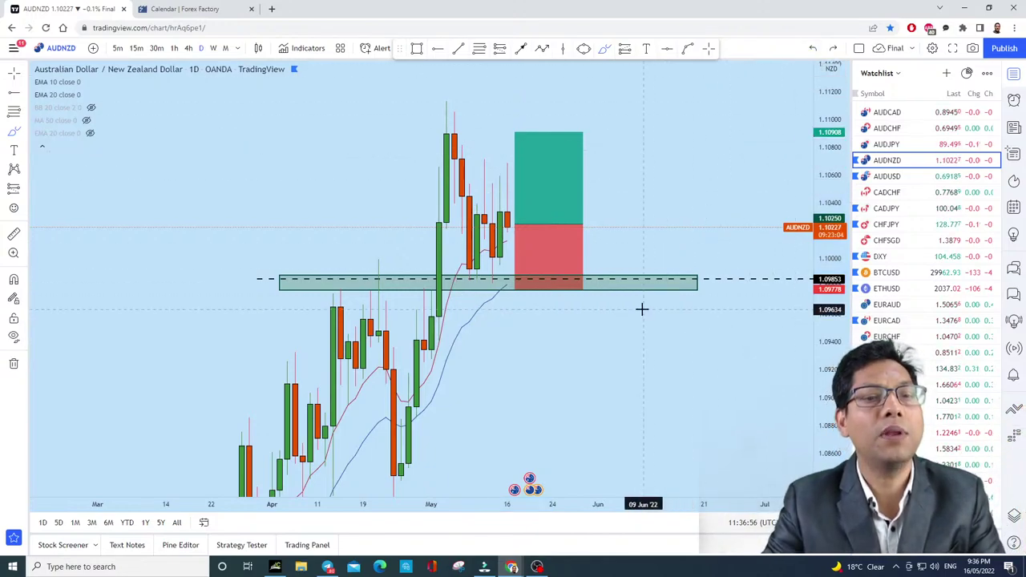
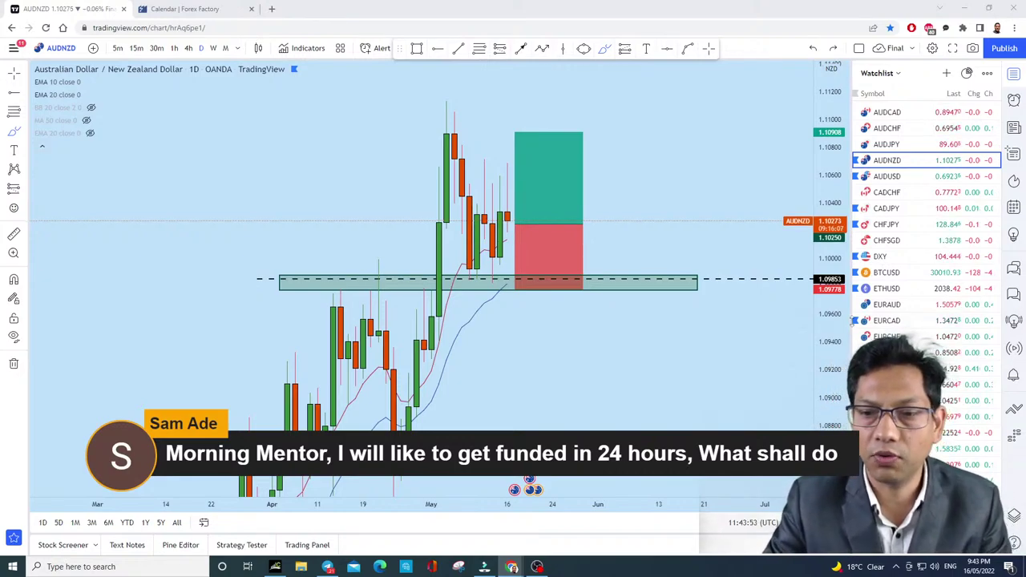
Step: Open the GOLD chart from the watchlist and examine its latest decline on the daily and 4-hour timeframes
scroll(948, 313, down, 5)
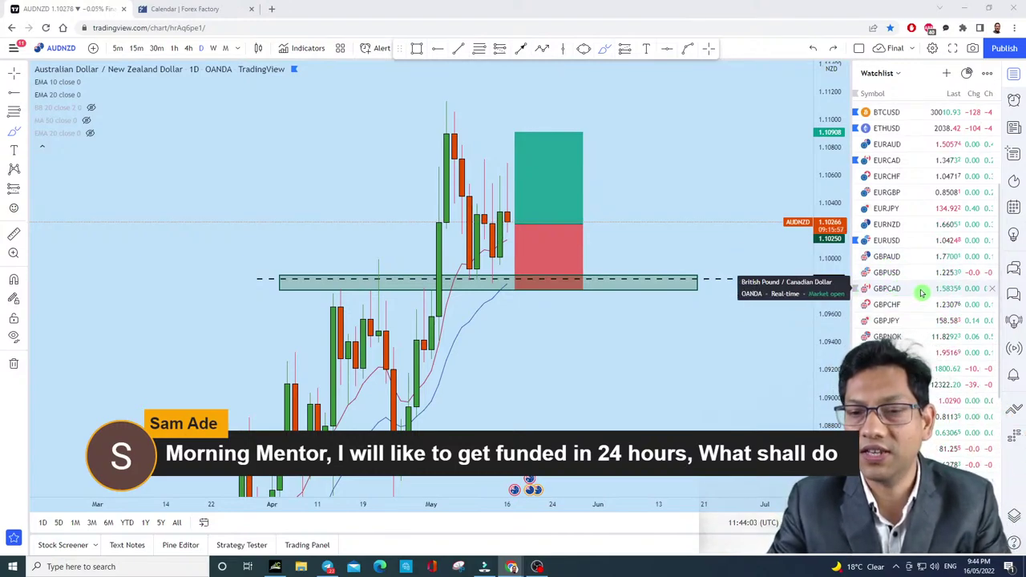
scroll(950, 337, down, 2)
click(950, 208)
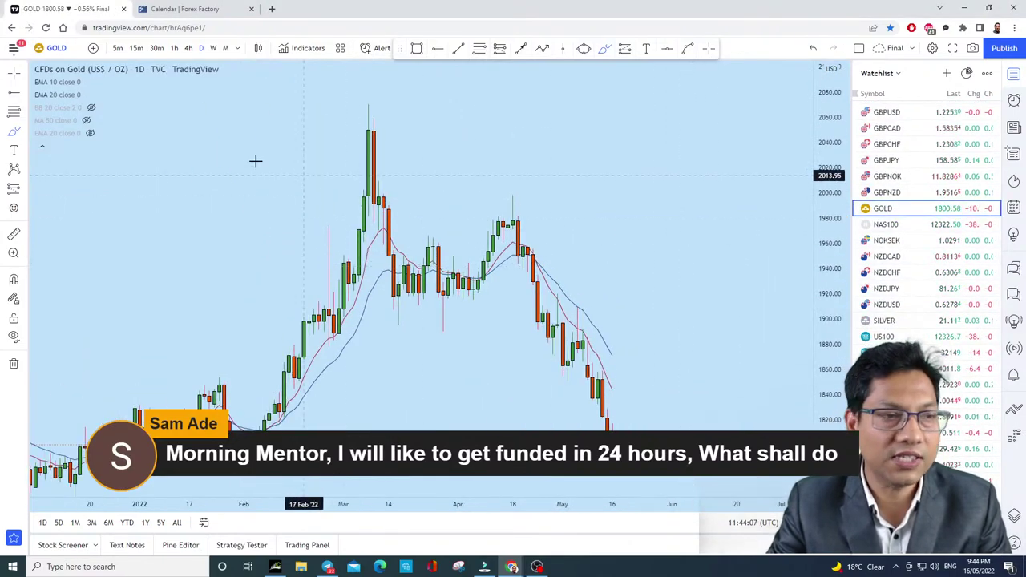
scroll(690, 217, up, 5)
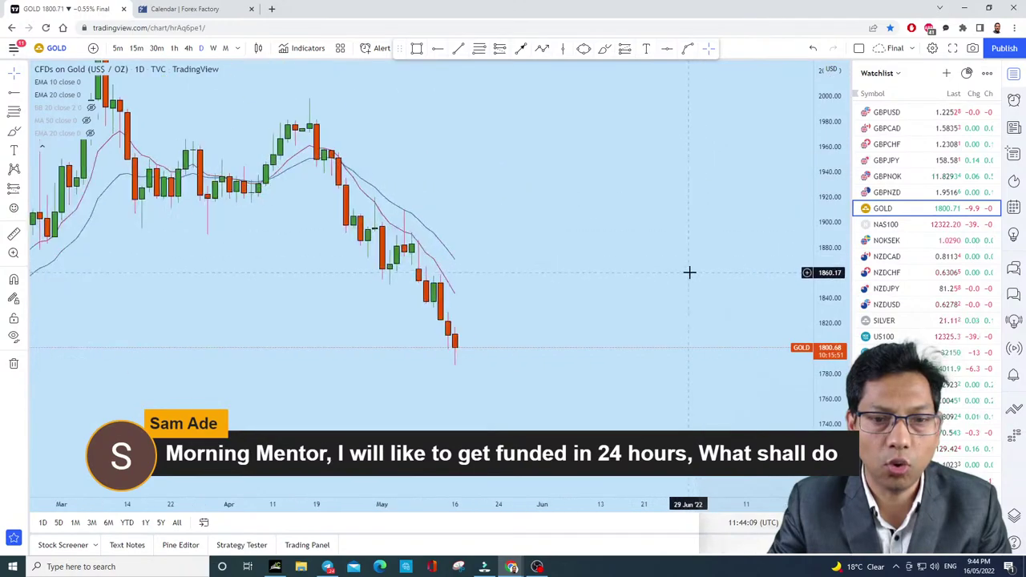
drag(806, 348, 806, 263)
scroll(637, 325, up, 2)
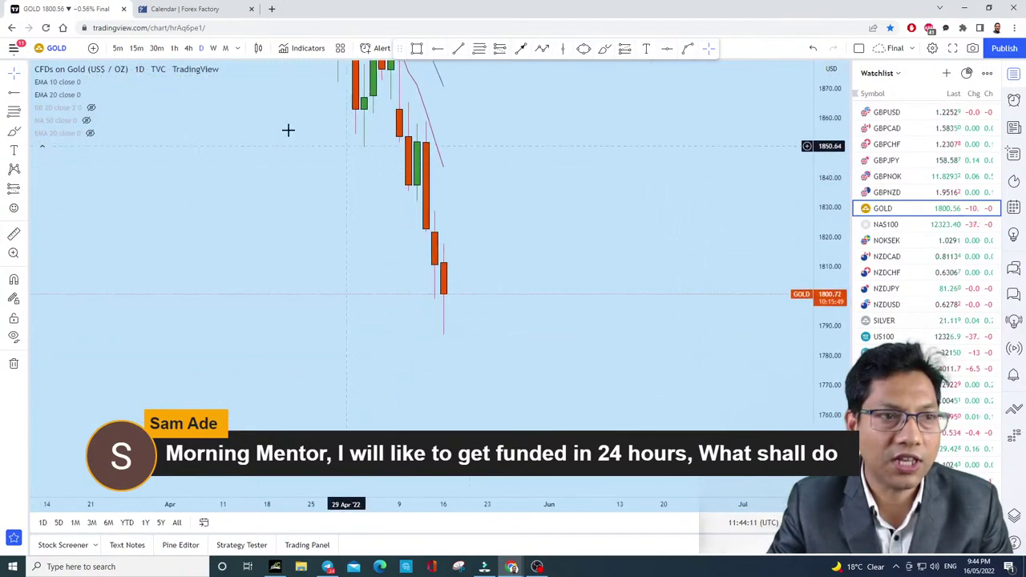
click(187, 49)
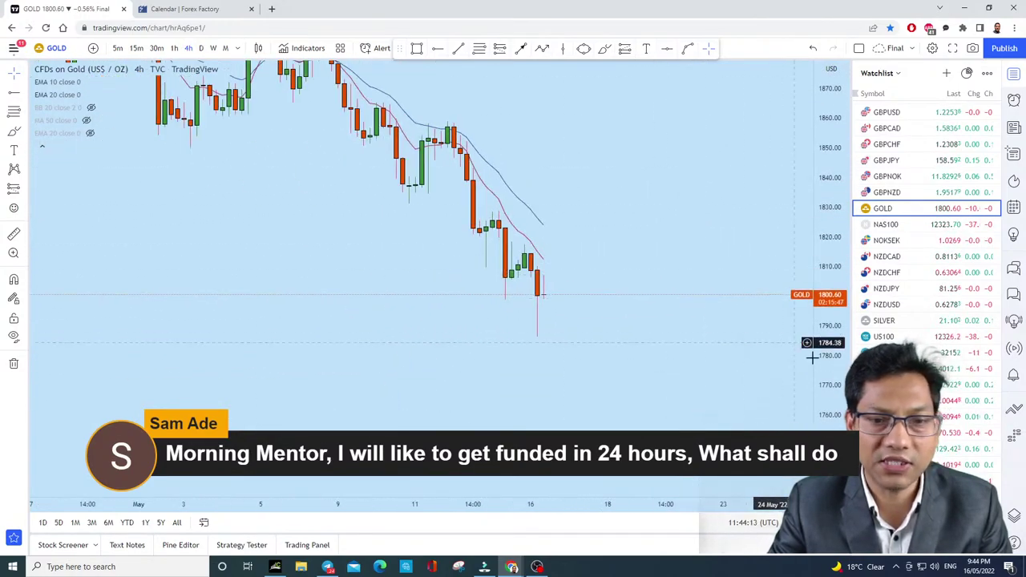
drag(839, 393, 839, 344)
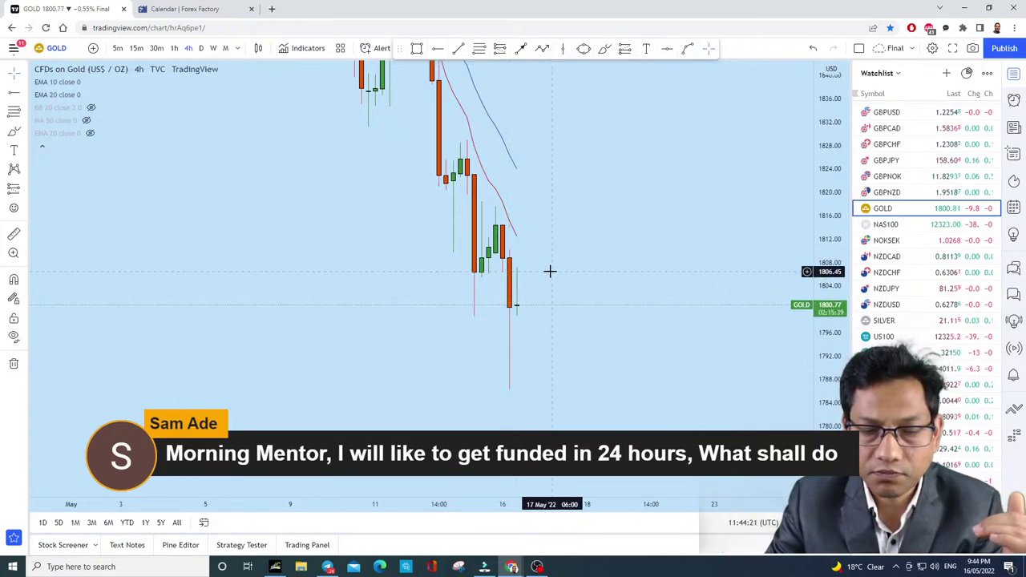
Step: Place a dashed horizontal ray at 1806.36 on the 4-hour chart from 10 May, and sketch a drop below it with the Brush, undoing the sketch
click(438, 48)
click(366, 272)
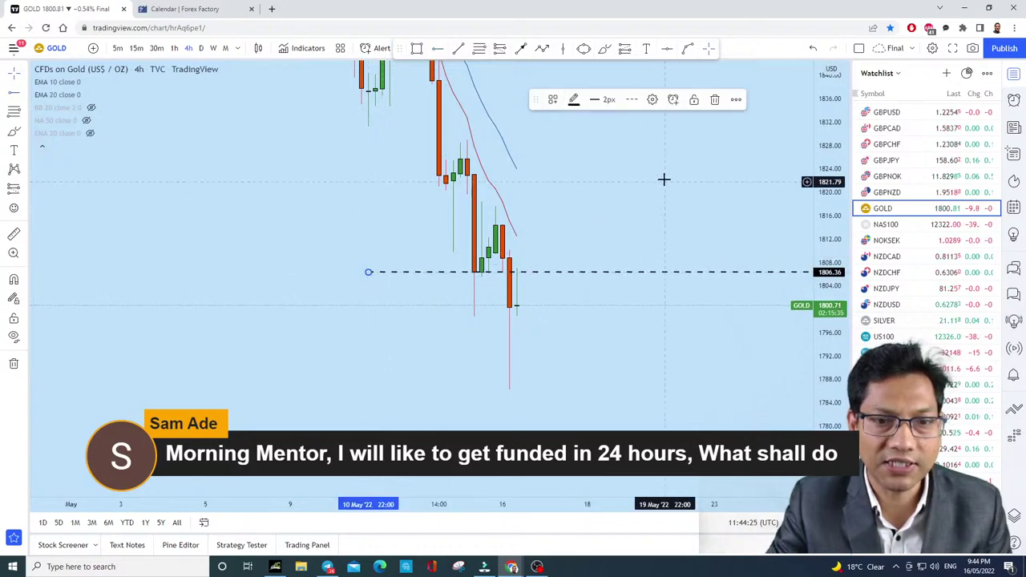
click(601, 50)
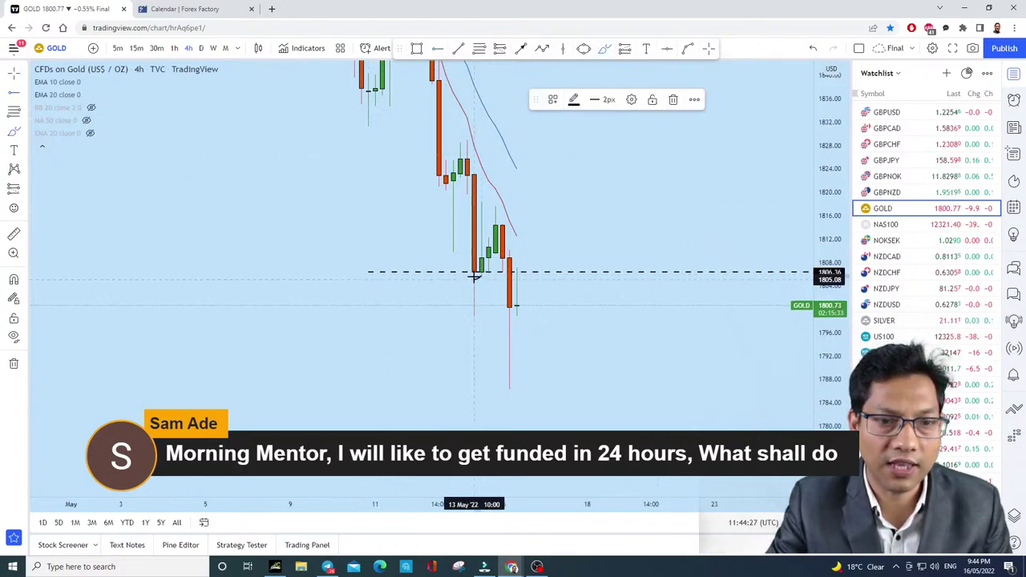
mouse_move(480, 274)
mouse_down()
mouse_move(521, 270)
mouse_move(513, 275)
mouse_move(543, 413)
mouse_up()
click(813, 49)
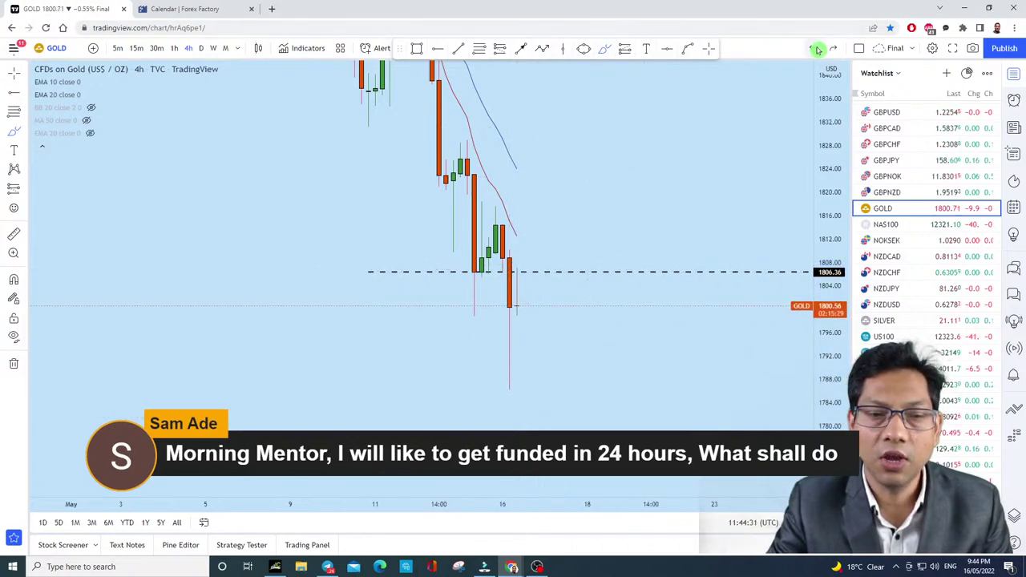
Step: Remove the 1806.36 ray and place a dashed horizontal ray at 1778.67 on the weekly chart, starting at the week of 21 June 2021
click(202, 49)
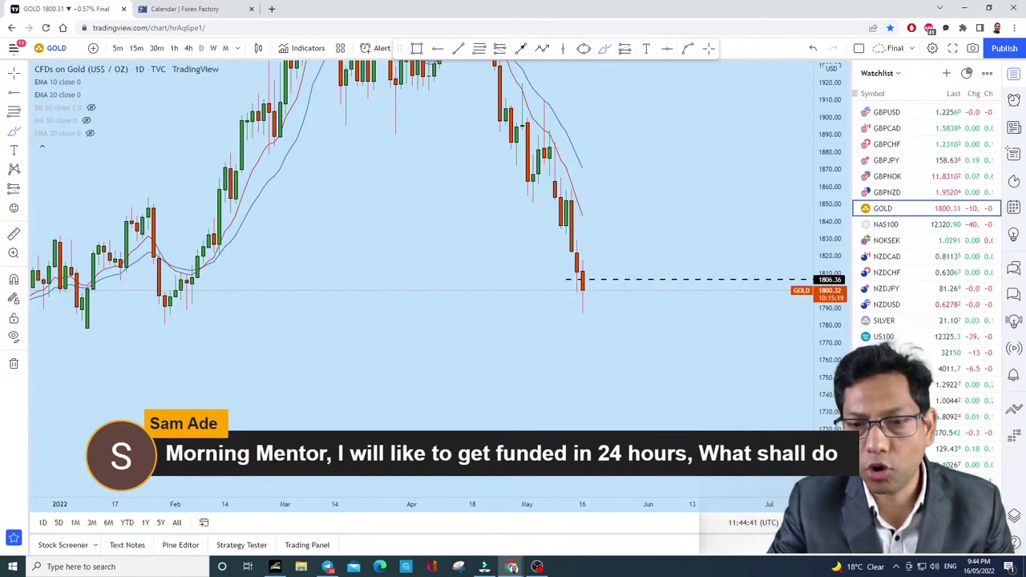
scroll(758, 336, up, 3)
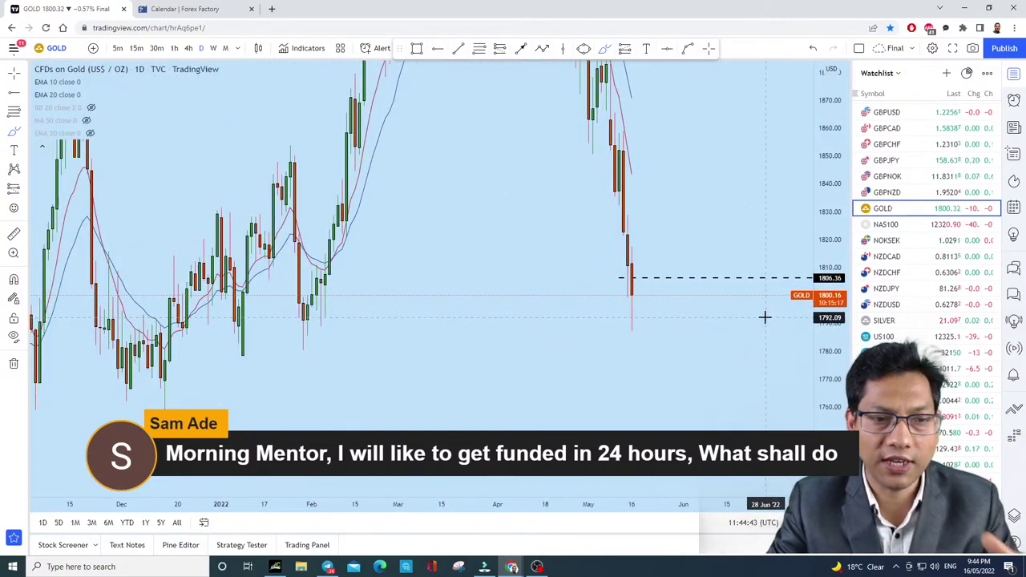
scroll(765, 317, up, 1)
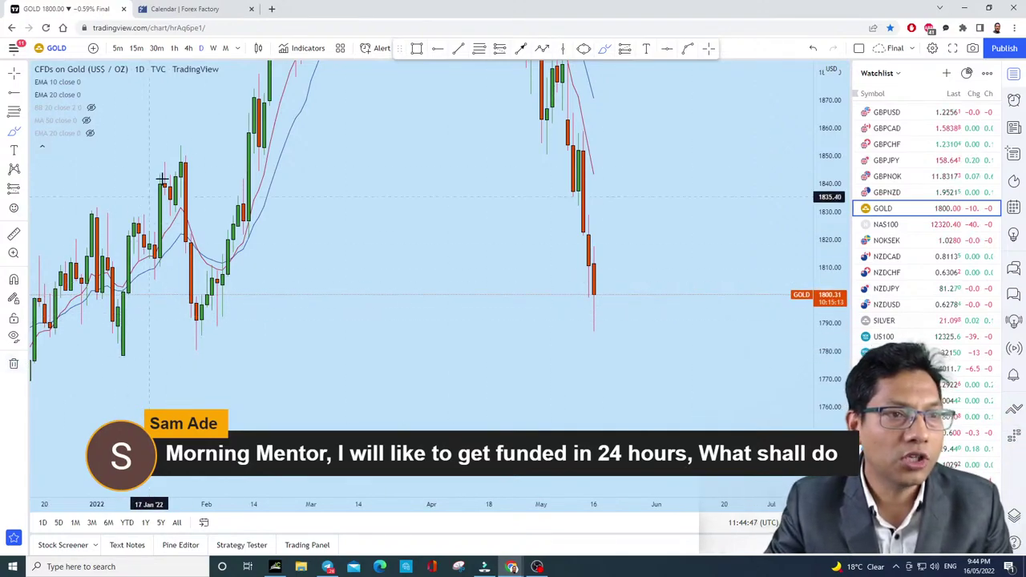
click(213, 48)
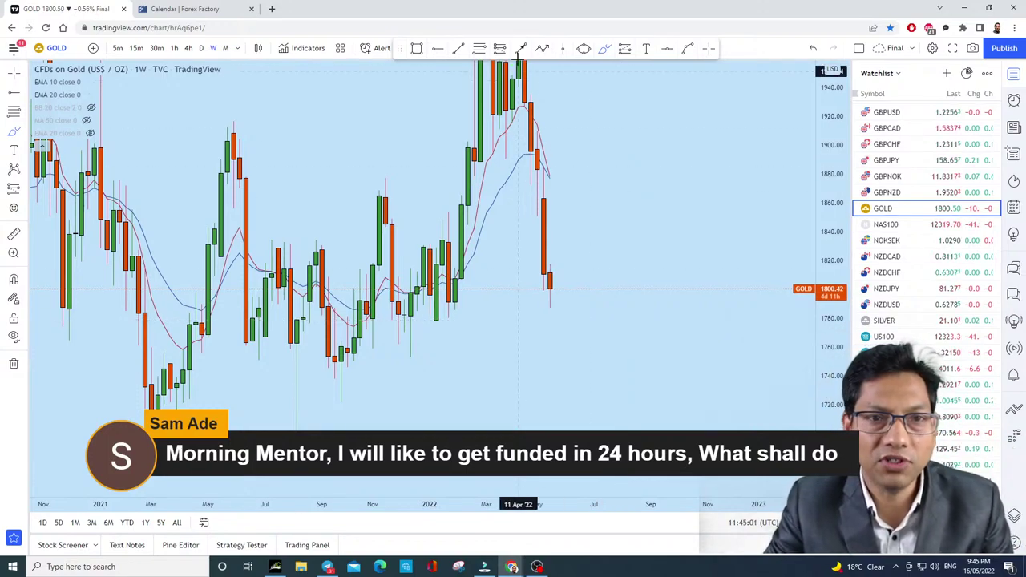
click(437, 48)
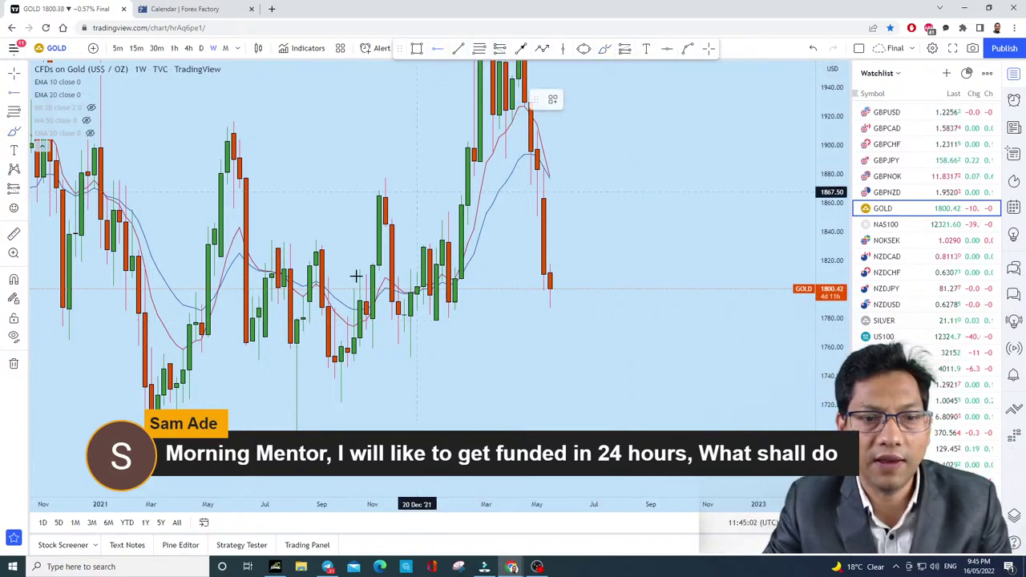
click(252, 320)
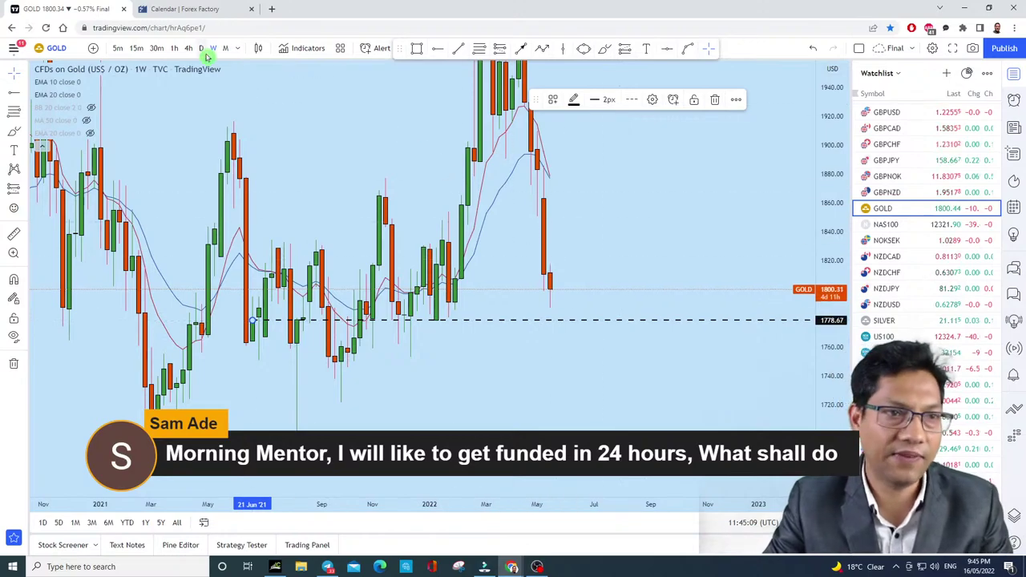
Step: Examine gold's decline toward the dashed ray on the monthly, 4-hour and 1-hour timeframes
click(231, 49)
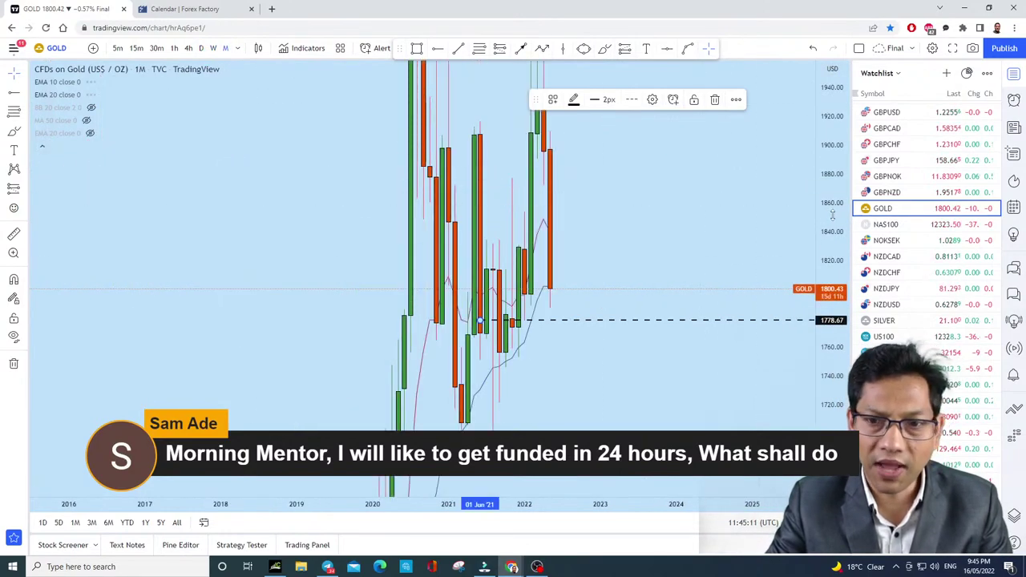
scroll(789, 398, up, 2)
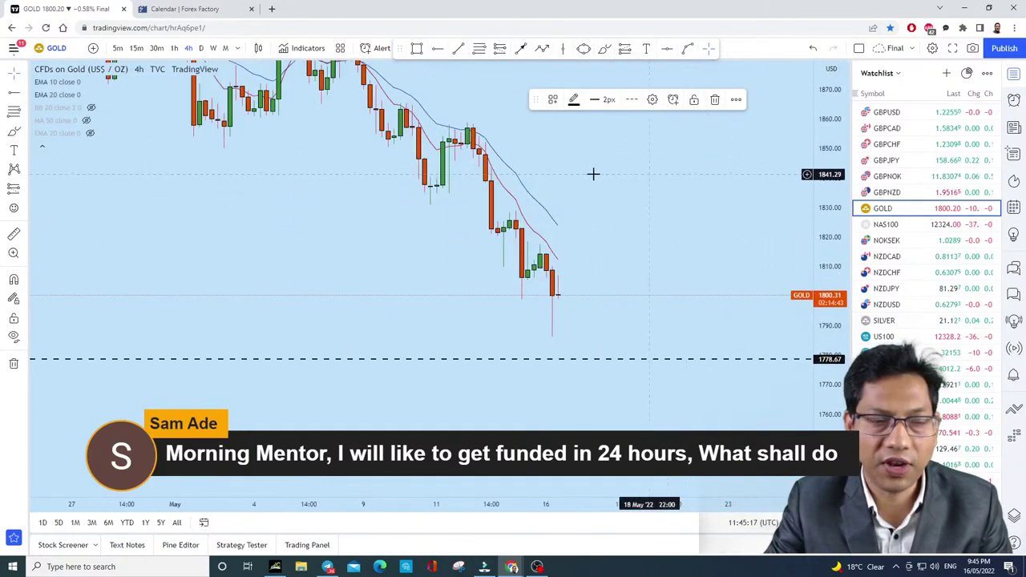
click(174, 48)
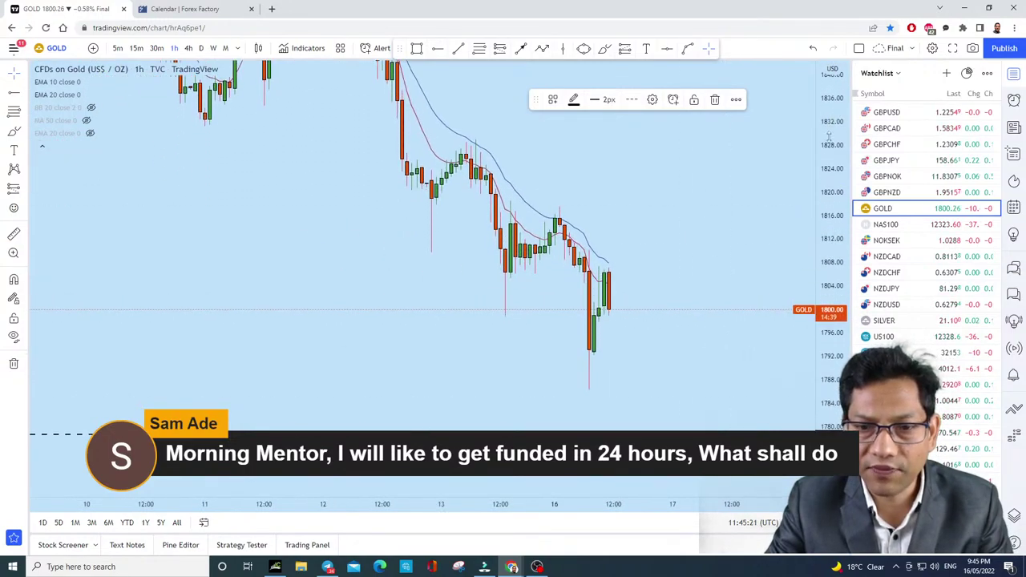
scroll(729, 291, up, 2)
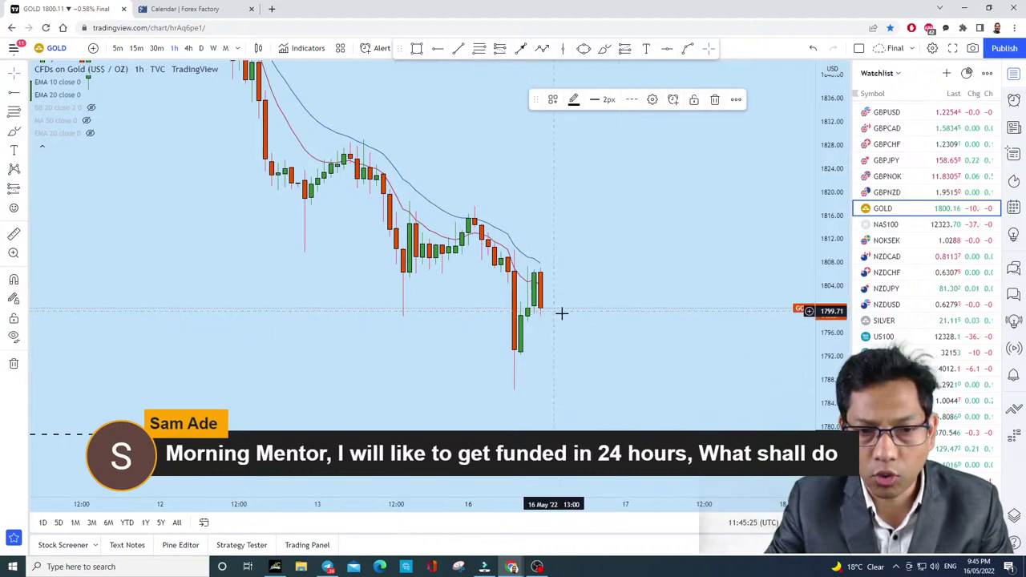
scroll(673, 339, down, 2)
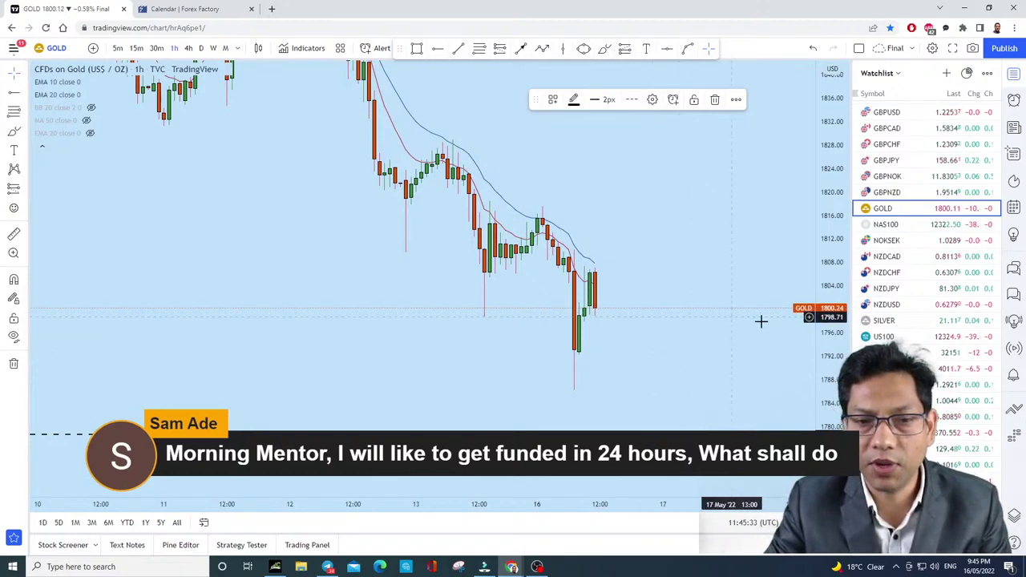
scroll(761, 320, up, 3)
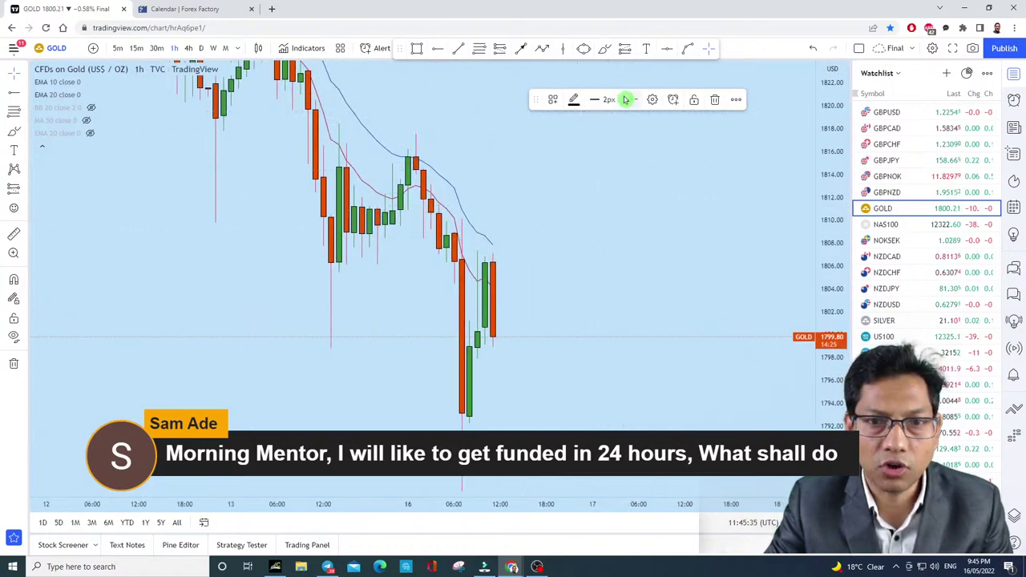
Step: Circle the latest hourly candle's high and low with the Brush and sketch a falling path from about 1806, undoing all the strokes
click(605, 48)
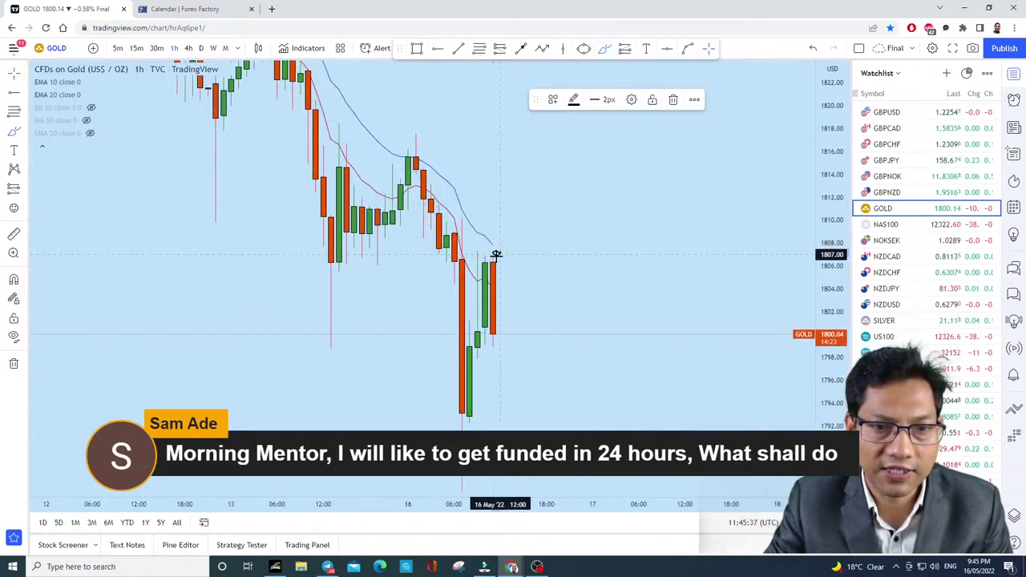
drag(497, 255, 493, 255)
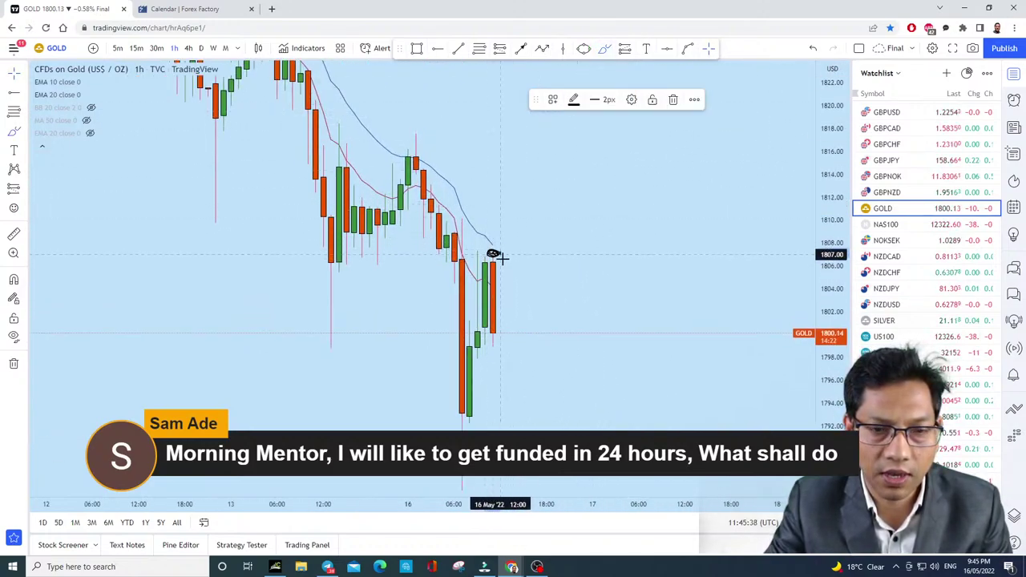
click(813, 49)
drag(491, 348, 505, 345)
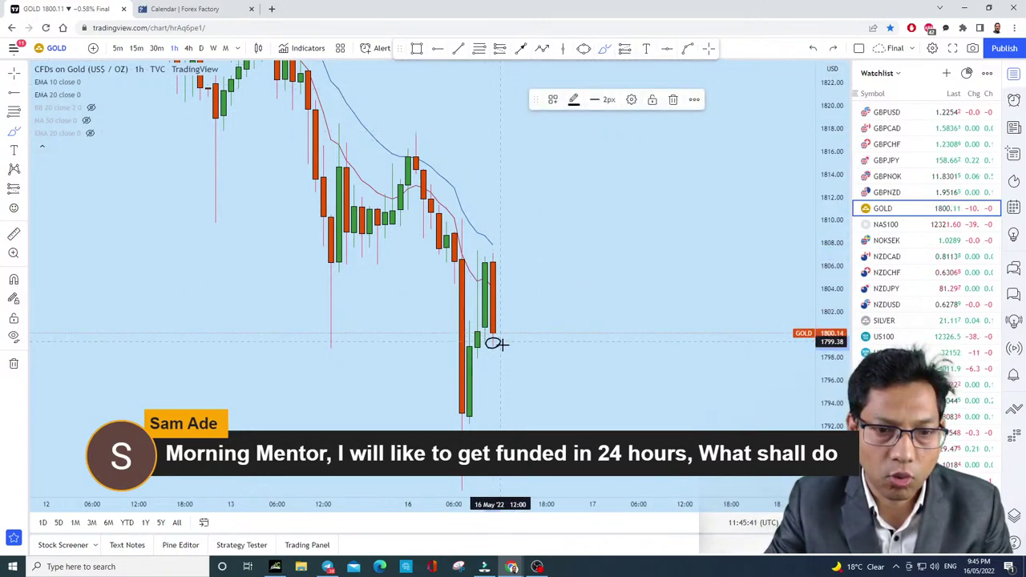
click(816, 48)
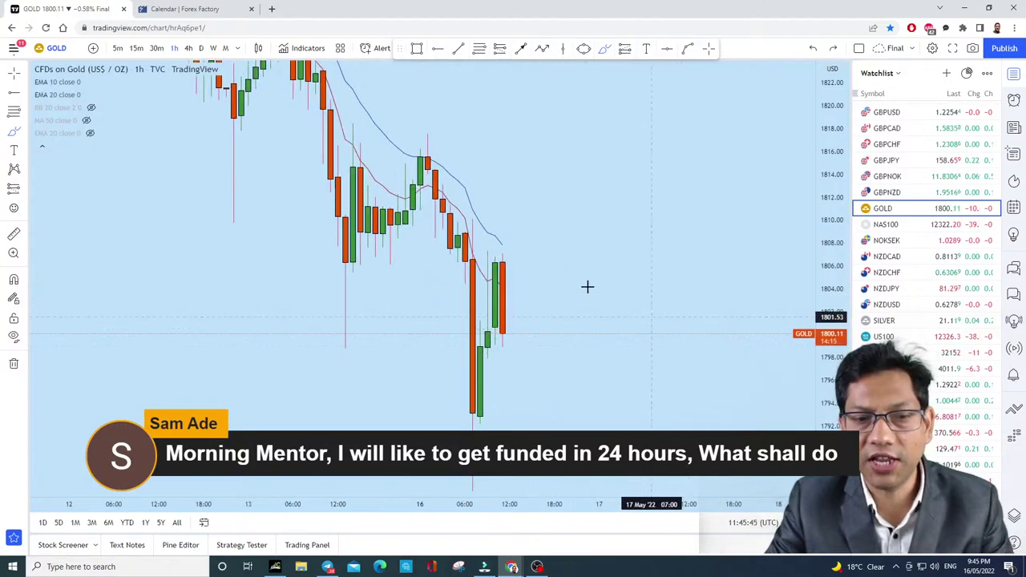
drag(504, 262, 561, 423)
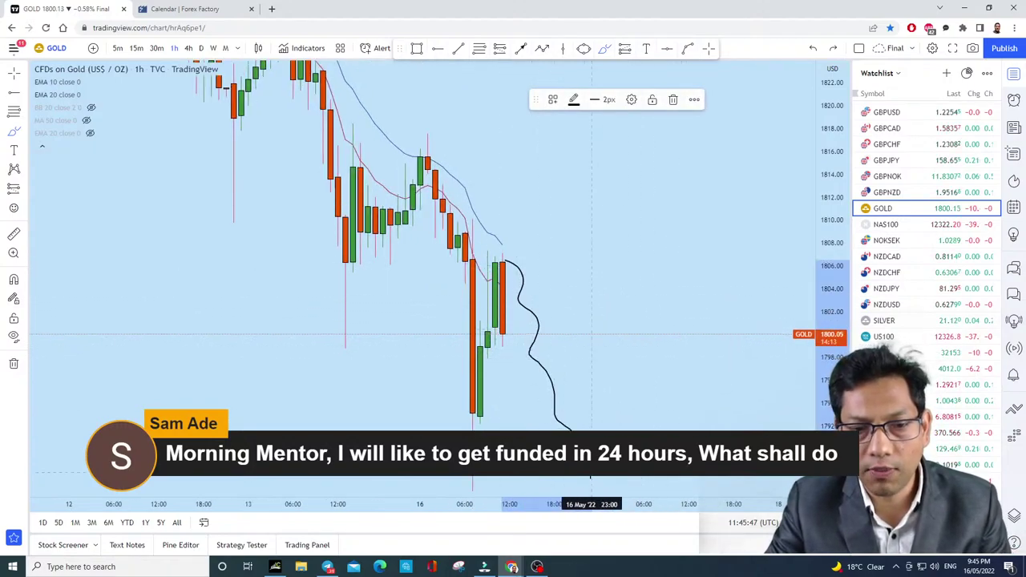
click(817, 49)
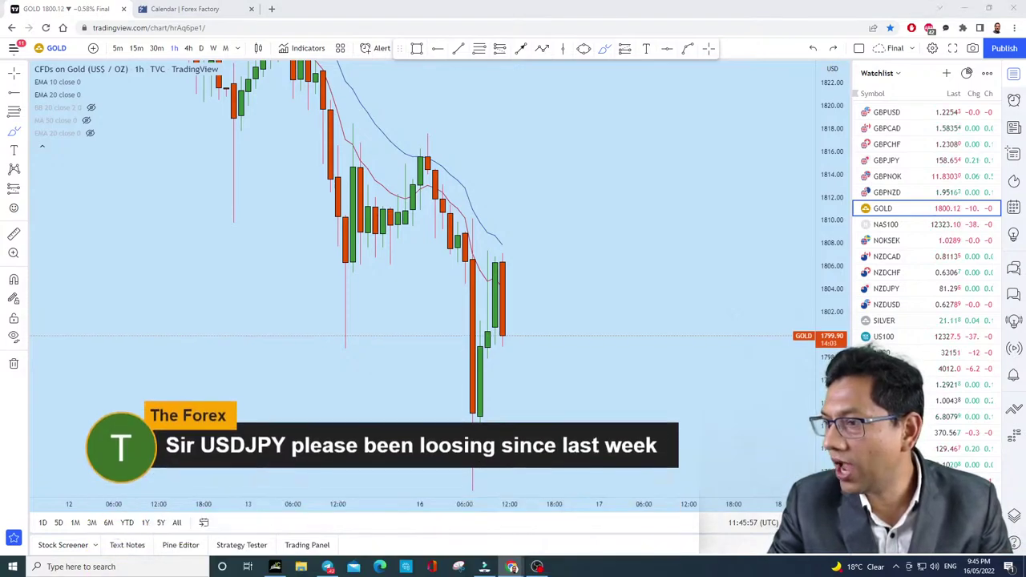
Step: Open the USDJPY chart from the watchlist and examine its recent price action on the 4-hour, weekly and daily timeframes
scroll(905, 346, down, 1)
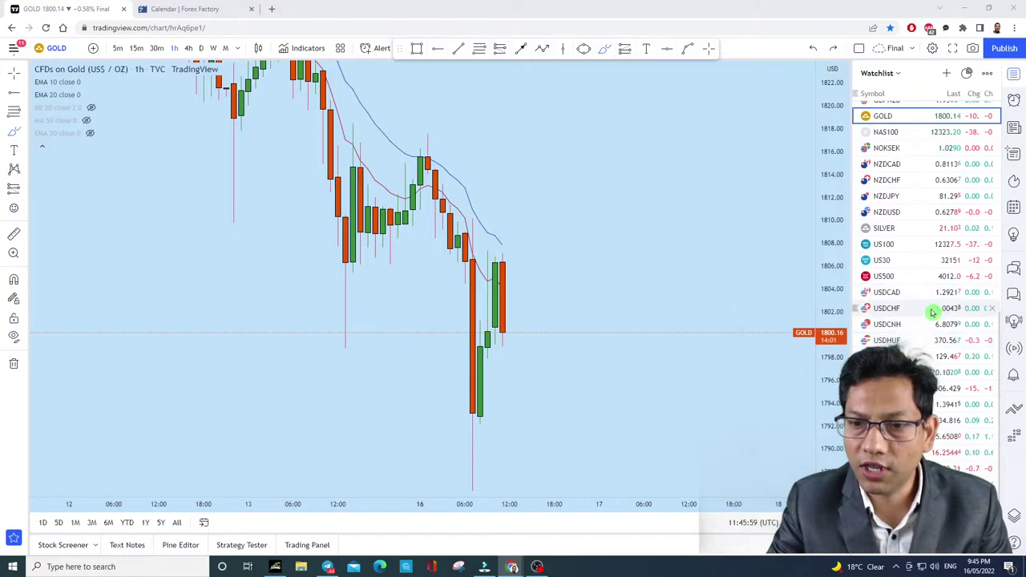
click(922, 355)
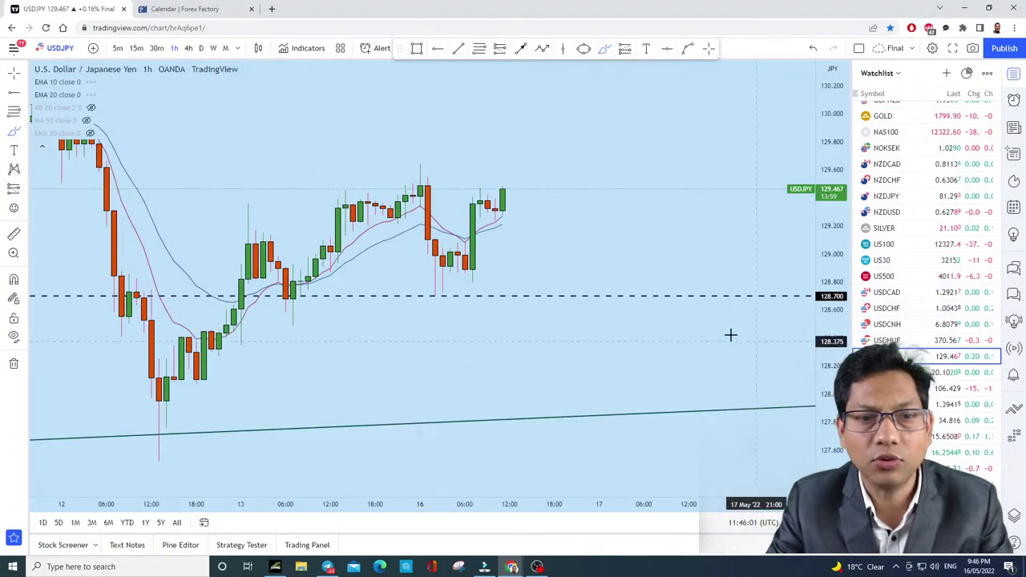
click(188, 49)
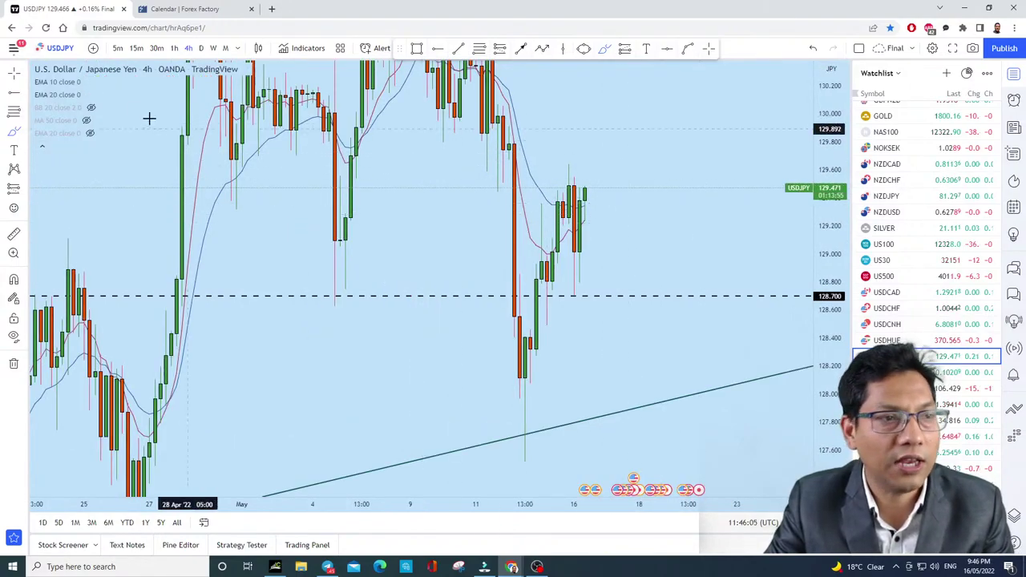
scroll(685, 252, up, 5)
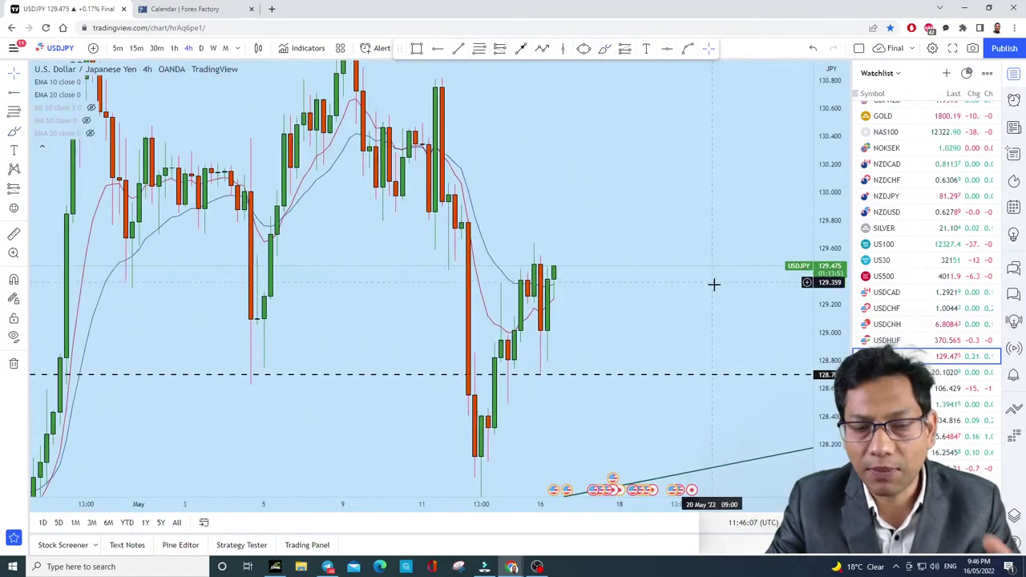
drag(600, 307, 676, 328)
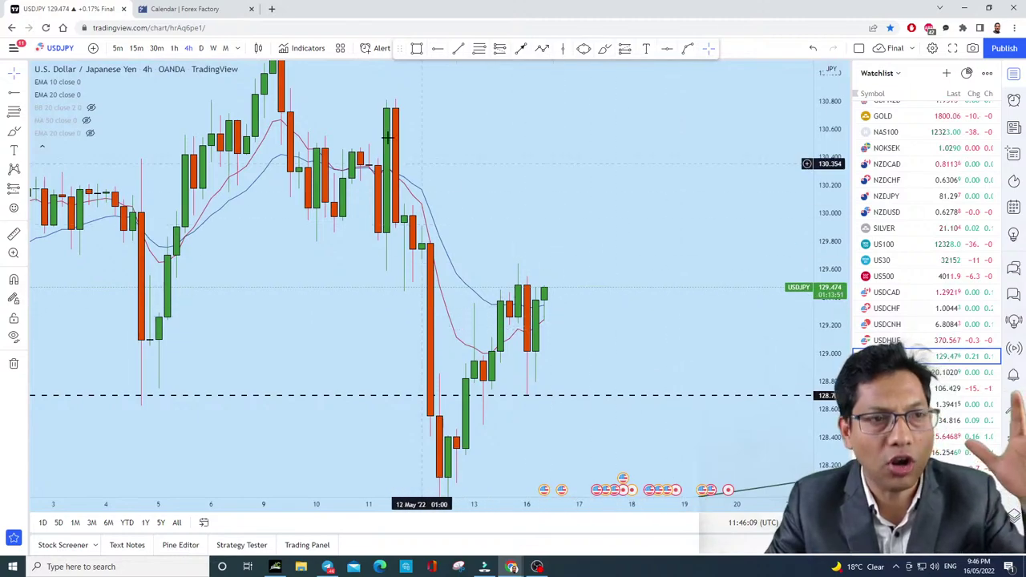
click(216, 48)
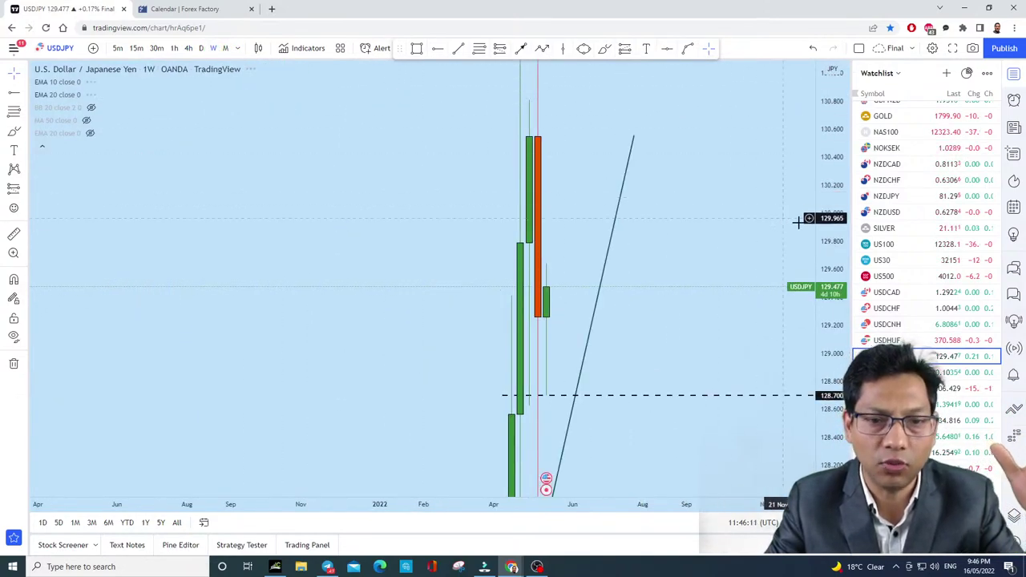
scroll(751, 452, up, 2)
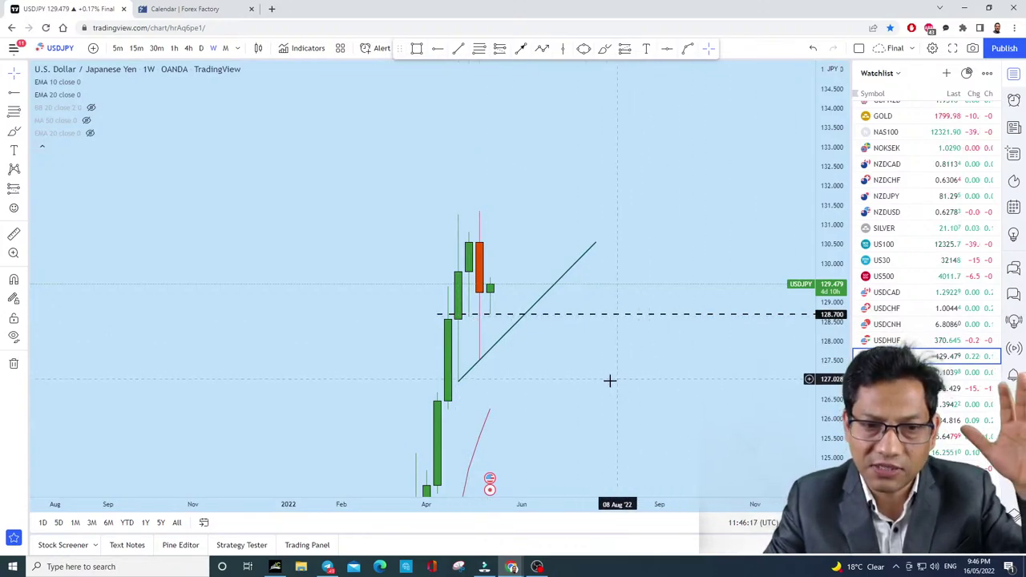
click(202, 48)
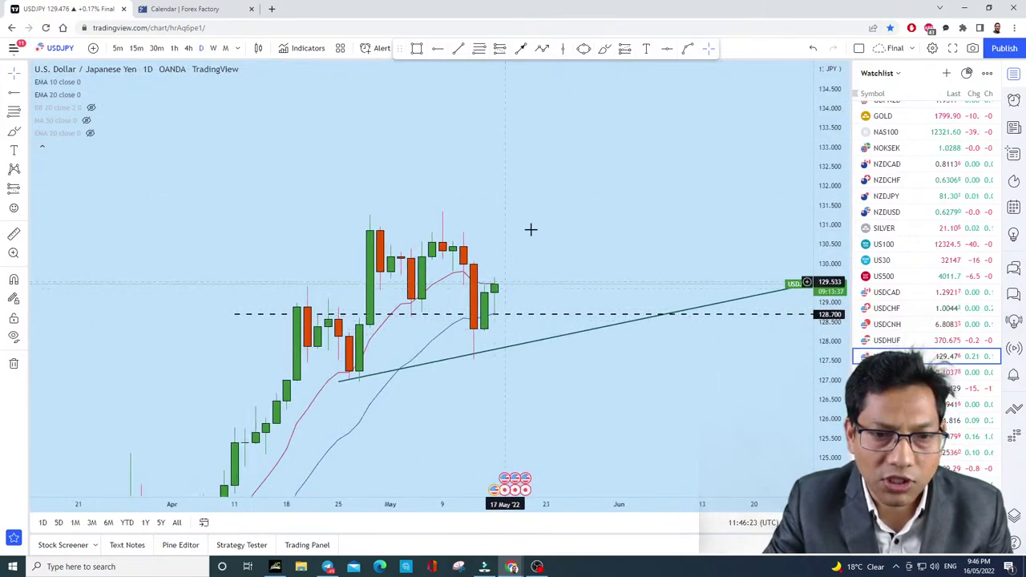
Step: Circle the 16 May low at the 128.700 dashed line on the daily chart with the Brush
click(604, 48)
click(495, 312)
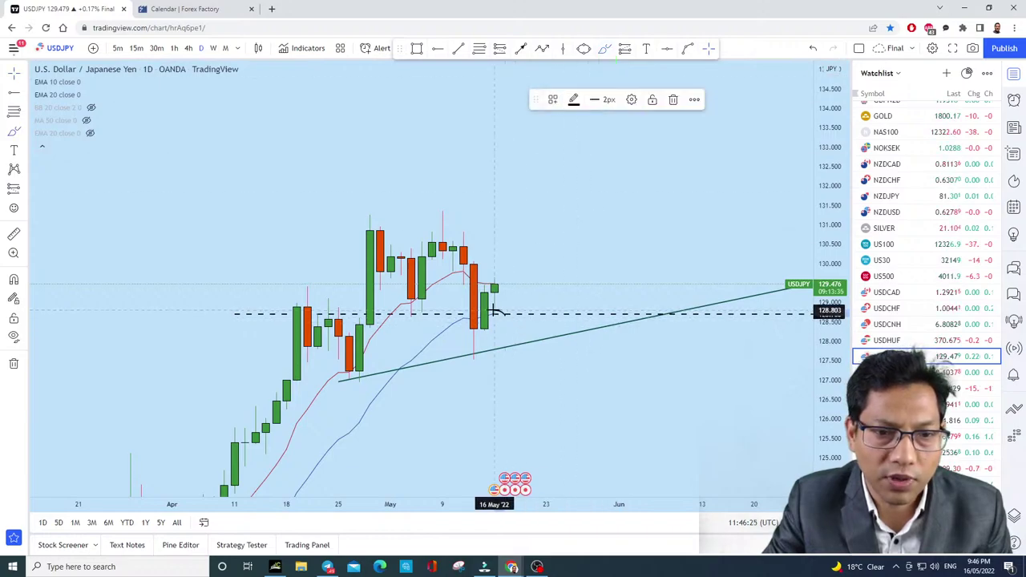
drag(494, 314, 494, 313)
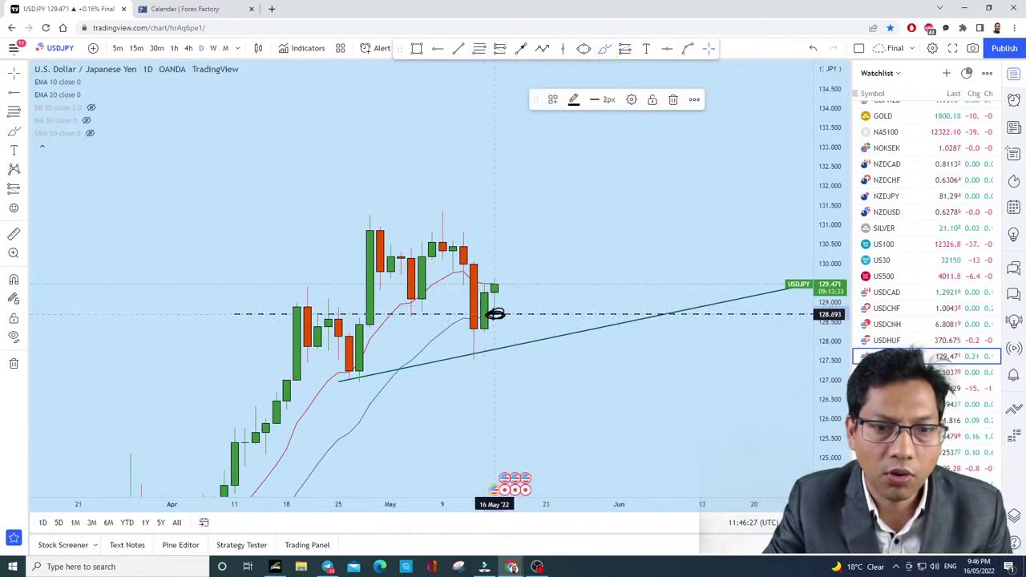
Step: Examine USDJPY's daily uptrend and its moving averages back to late 2021
scroll(652, 321, down, 5)
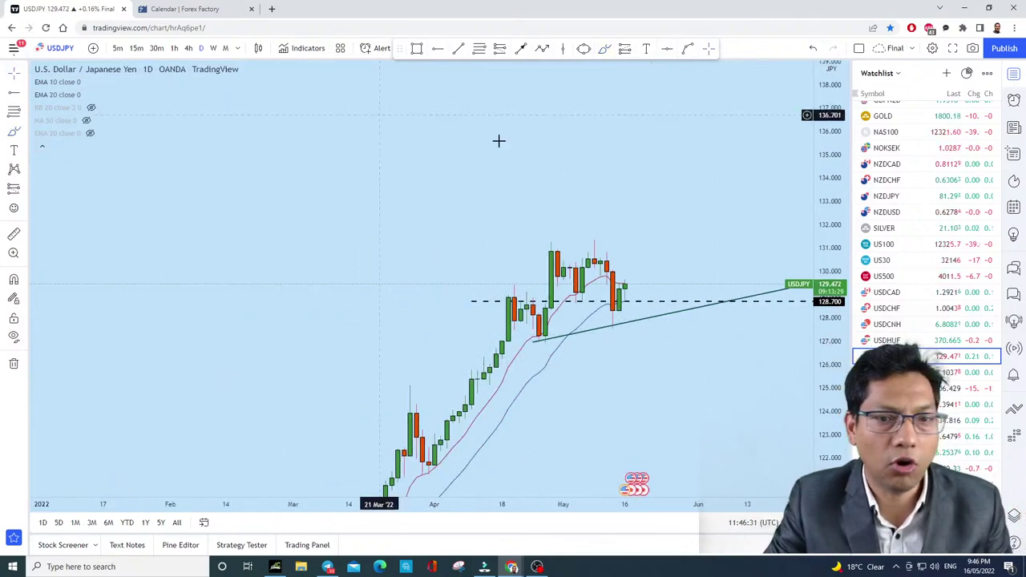
drag(608, 178, 545, 122)
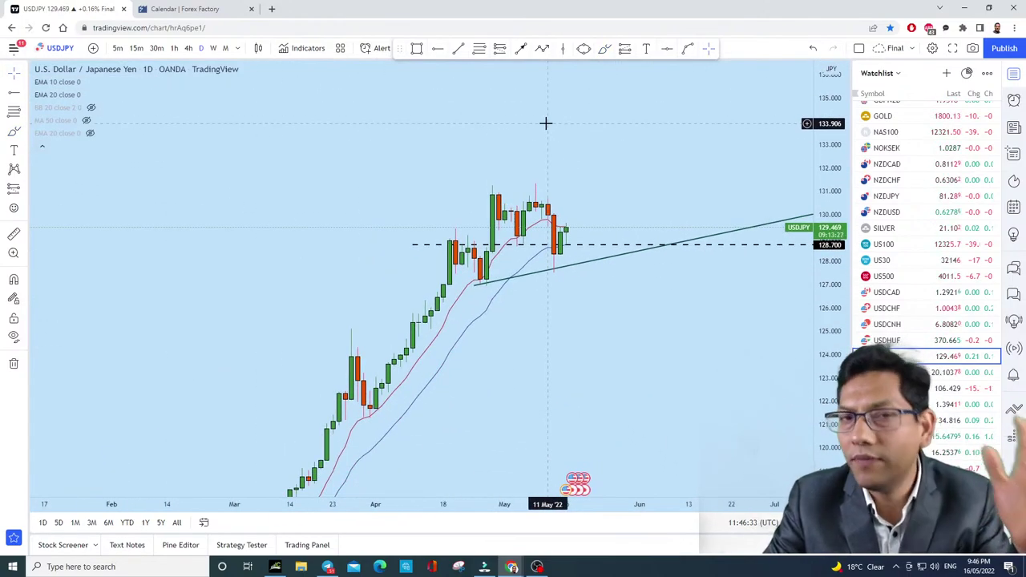
scroll(545, 122, down, 2)
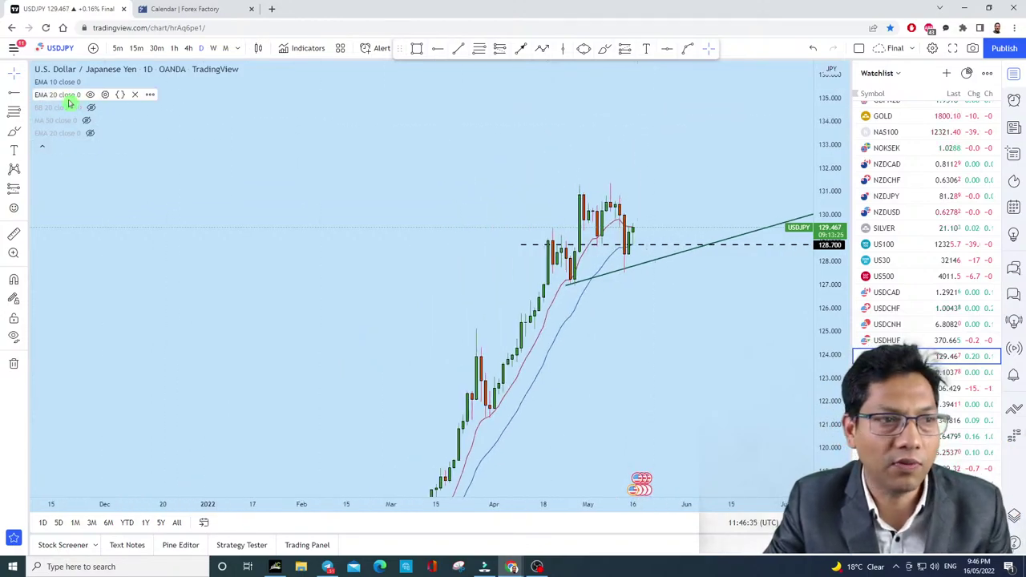
click(24, 74)
drag(665, 352, 637, 236)
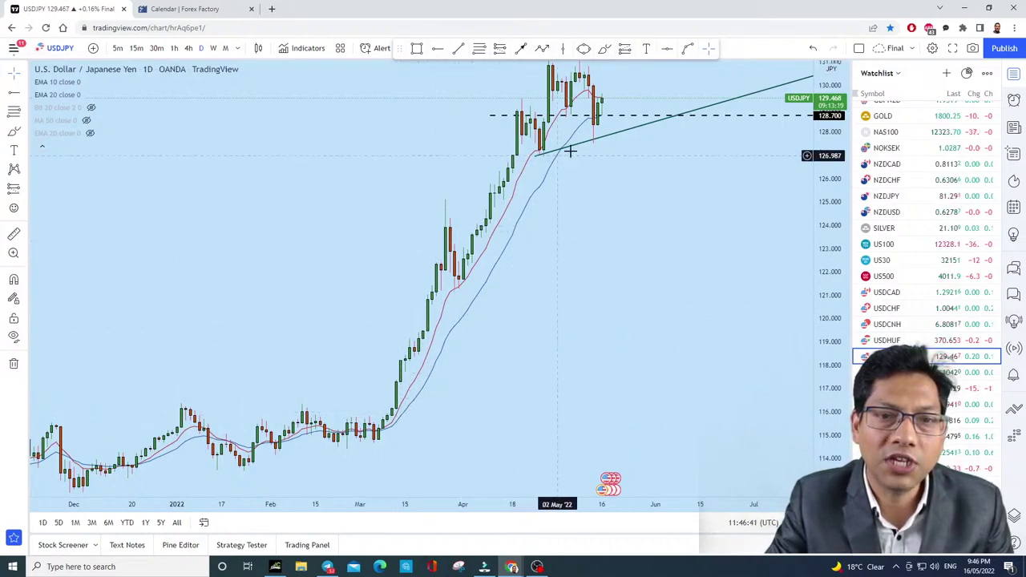
Step: Circle the latest daily candle's low at the 128.700 dashed line and sketch a rising path from it with the Brush, undoing the strokes
scroll(694, 323, up, 3)
scroll(689, 369, up, 1)
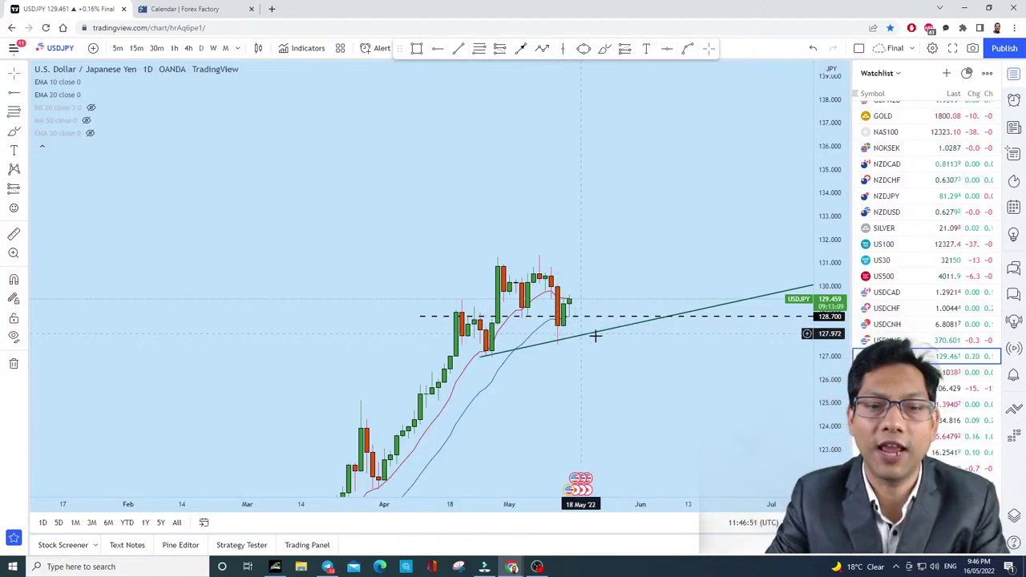
scroll(522, 370, up, 3)
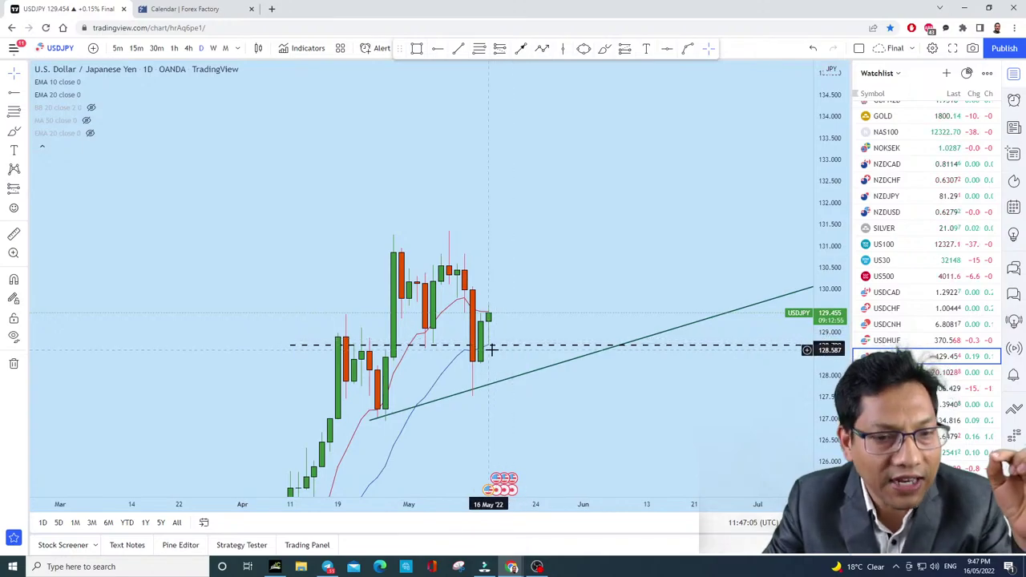
drag(538, 291, 737, 201)
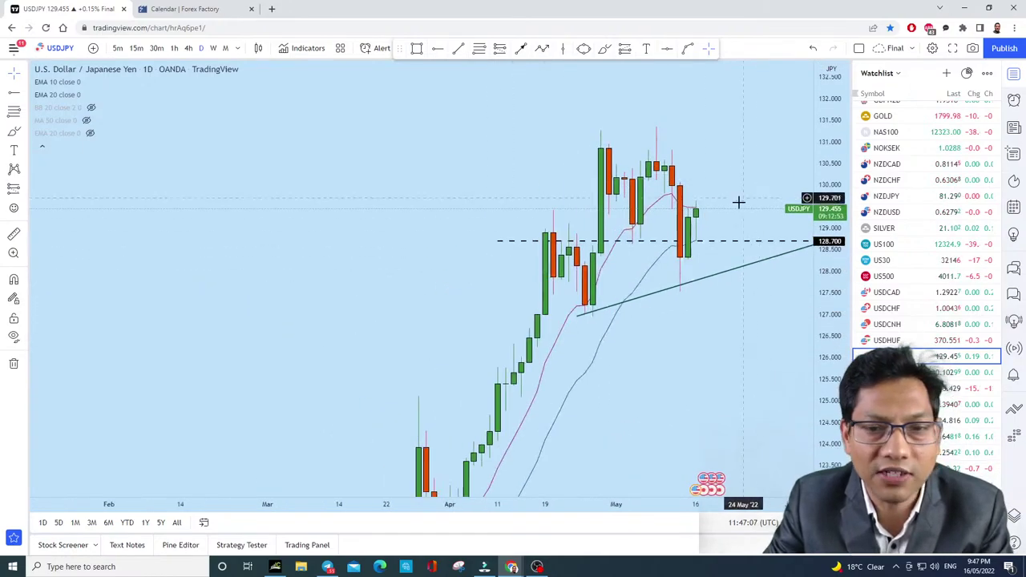
scroll(595, 85, up, 2)
click(605, 49)
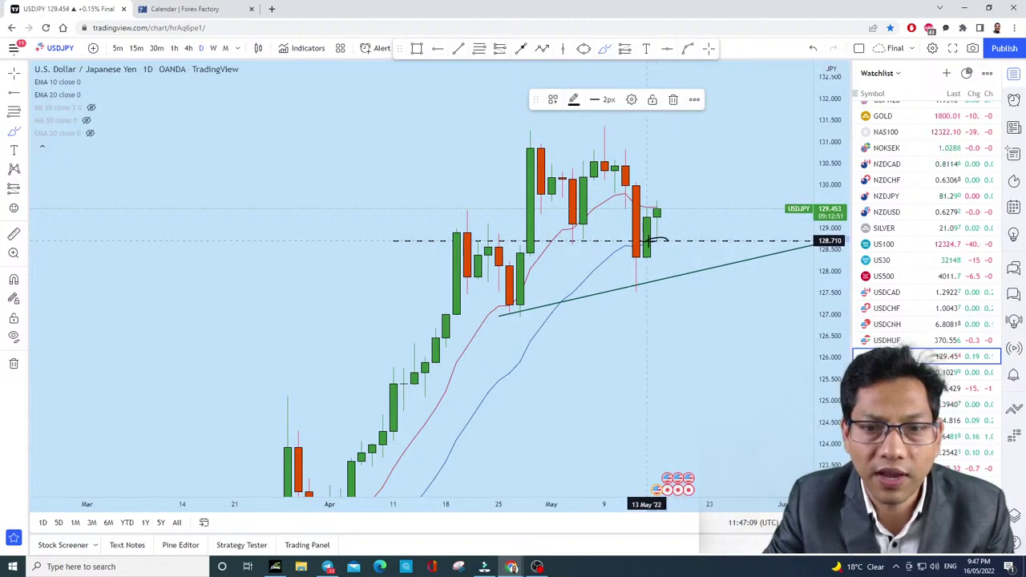
drag(654, 236, 687, 103)
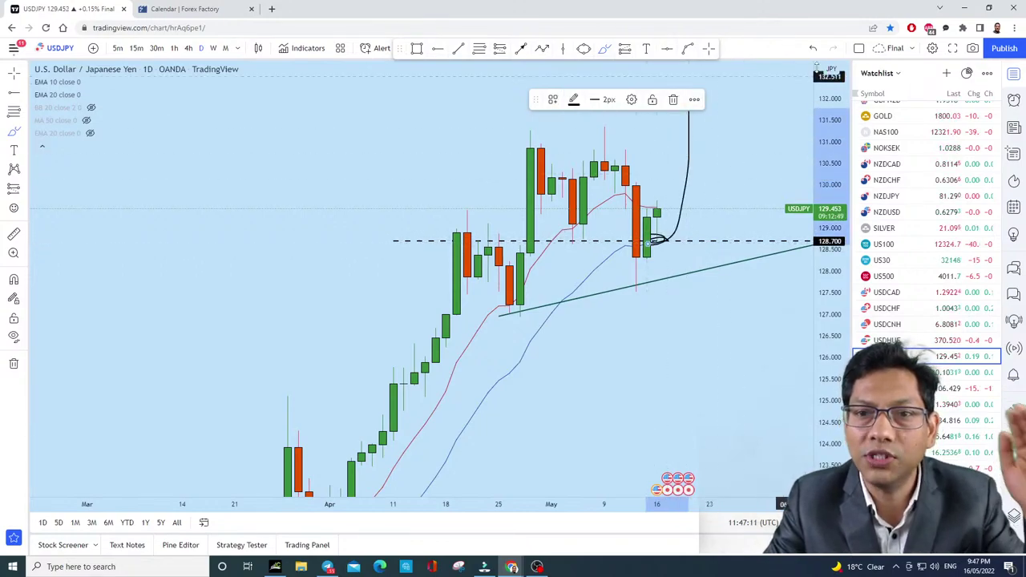
key(ctrl+z)
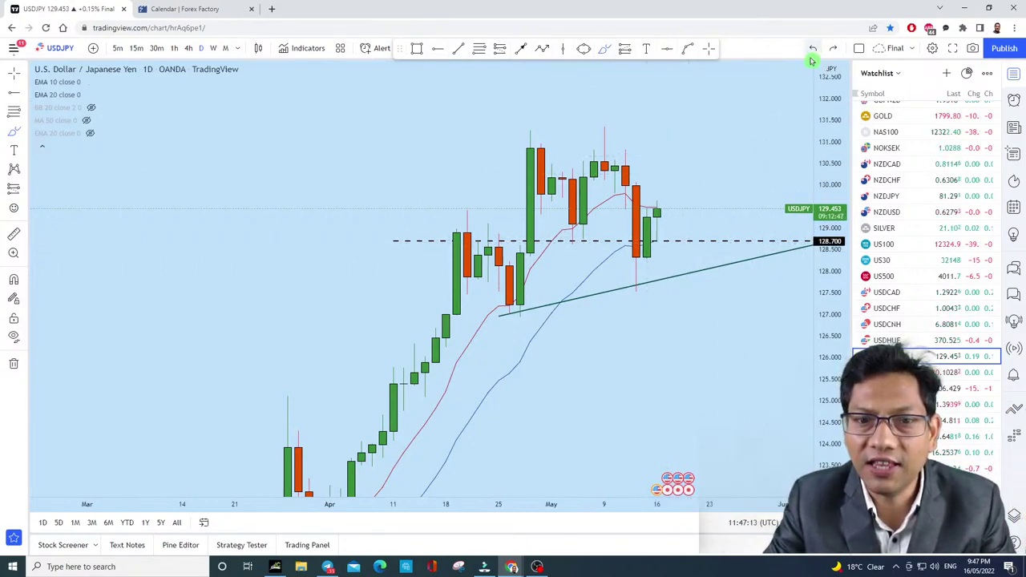
Step: Sketch a stepped rising path with the Brush from the latest daily candle at about 129.47 up to about 134, undoing the stroke
drag(635, 377, 497, 474)
click(606, 49)
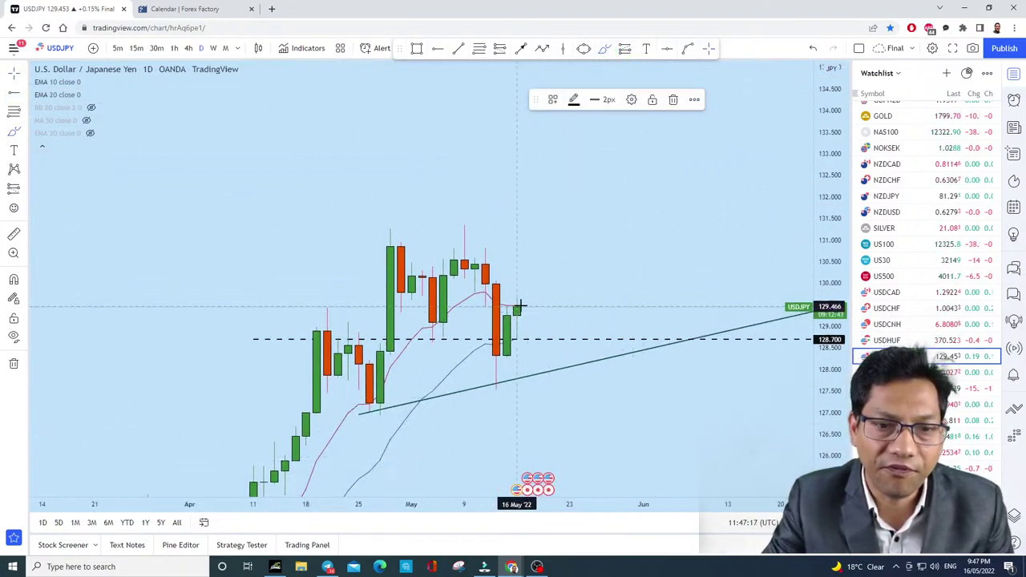
mouse_move(520, 307)
mouse_down()
mouse_move(698, 101)
mouse_move(687, 114)
mouse_move(611, 123)
mouse_up()
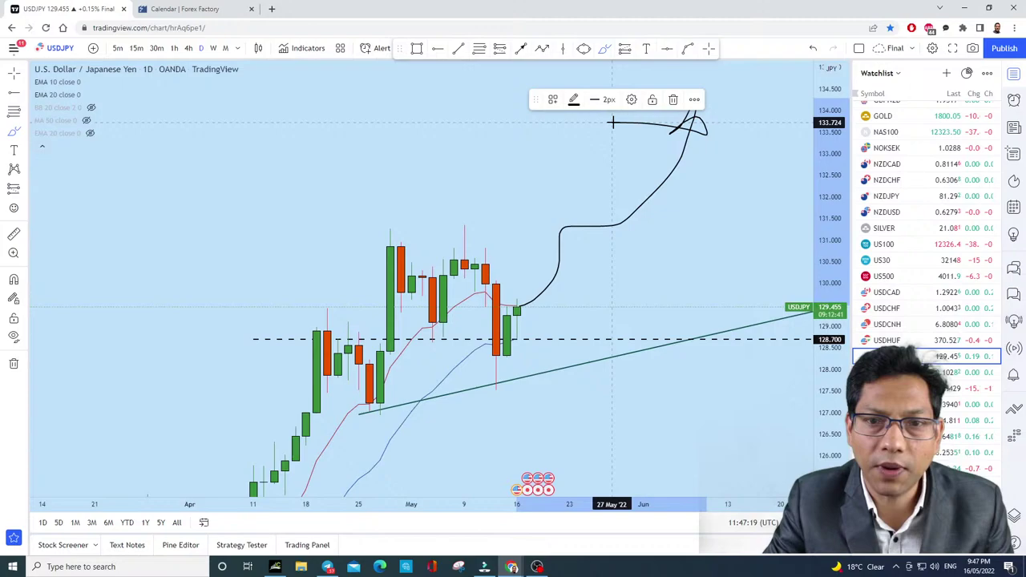
click(813, 48)
Step: Hide the watchlist and remove the dashed level and the trend line from the daily USDJPY chart
click(1013, 74)
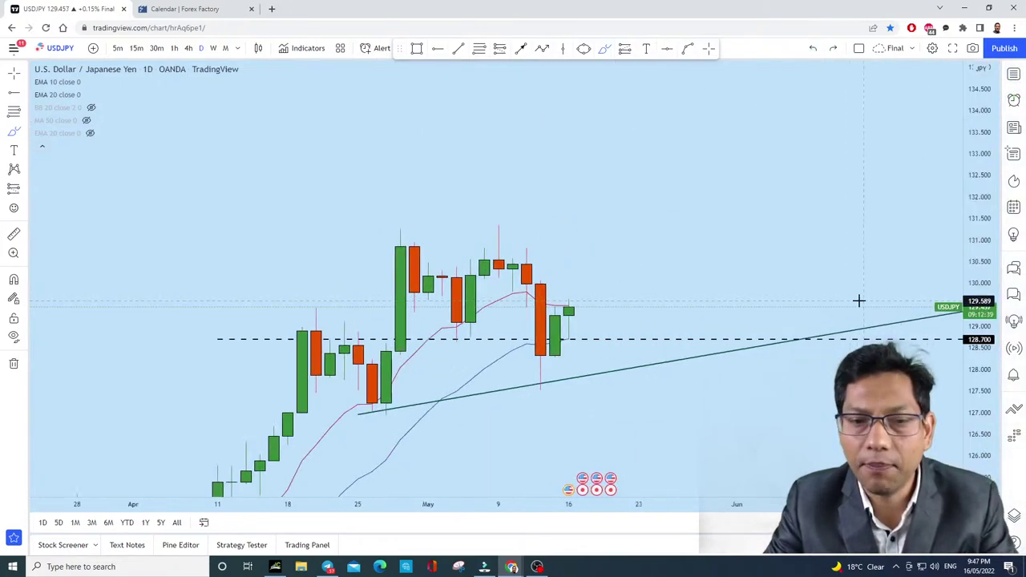
scroll(762, 255, down, 3)
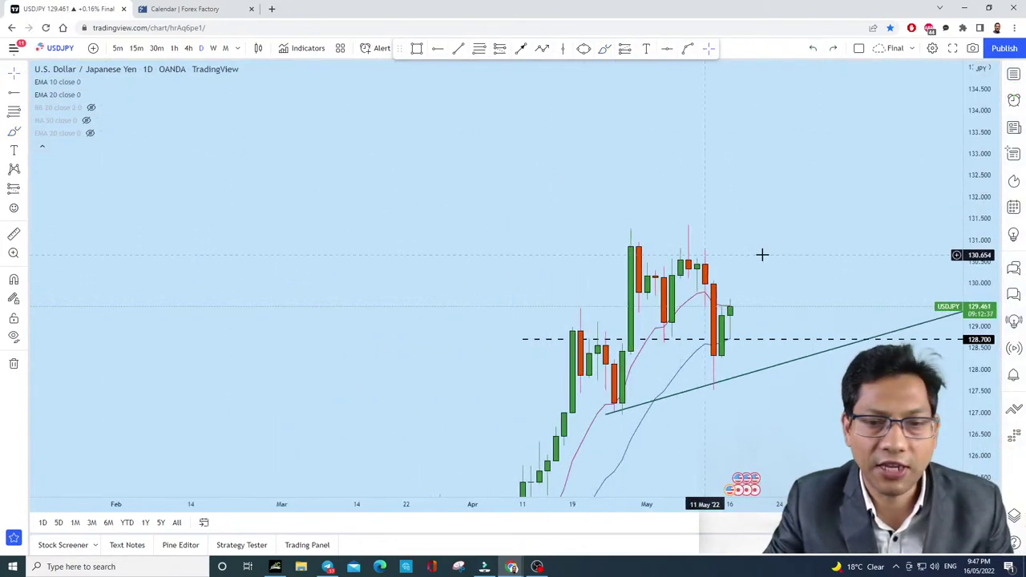
drag(762, 255, 578, 193)
scroll(339, 412, up, 1)
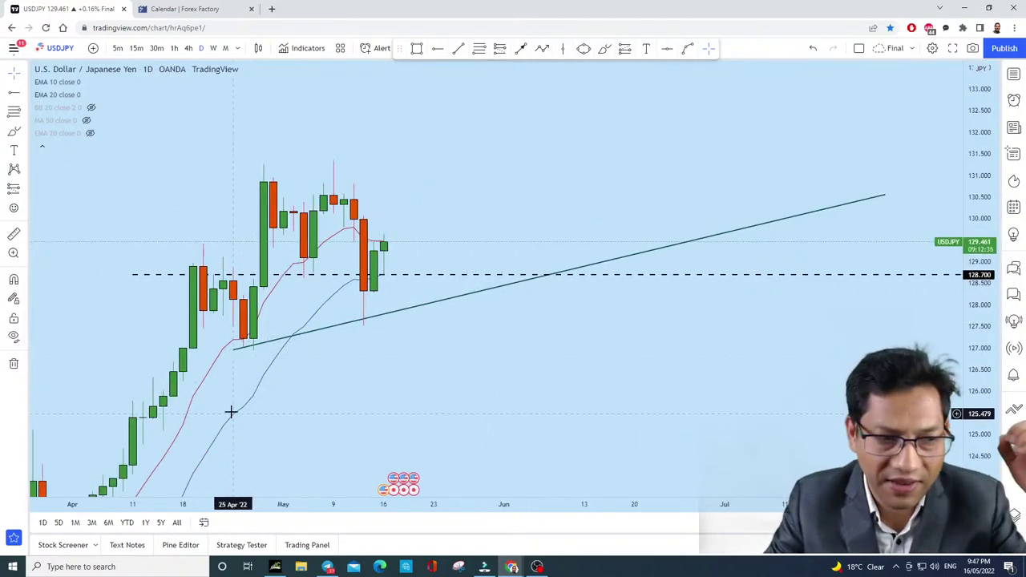
click(14, 363)
drag(678, 318, 747, 350)
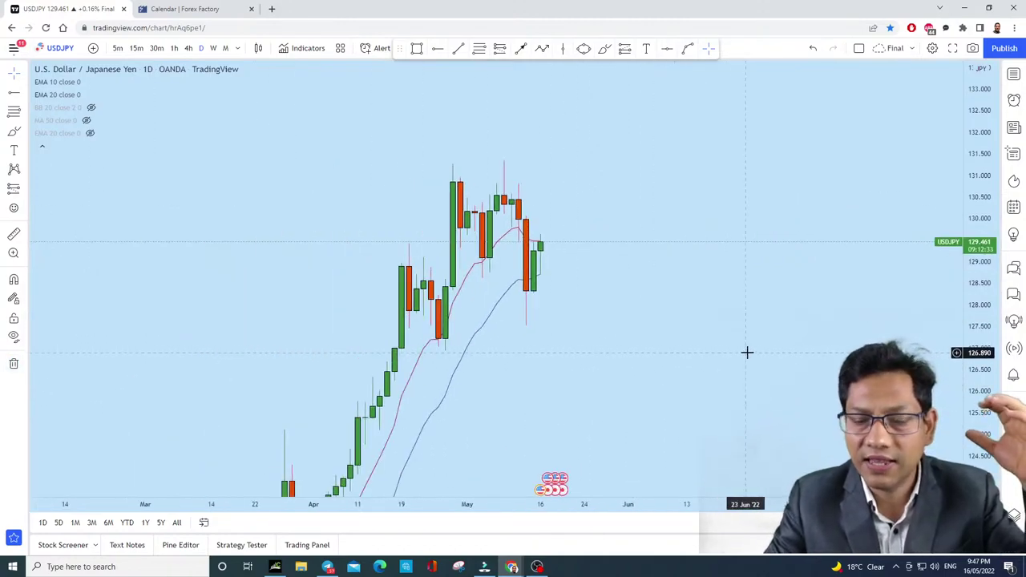
Step: Switch USDJPY to the monthly timeframe and twice circle the junction of the last two green candles near 122 with the Brush, undoing both strokes
click(225, 48)
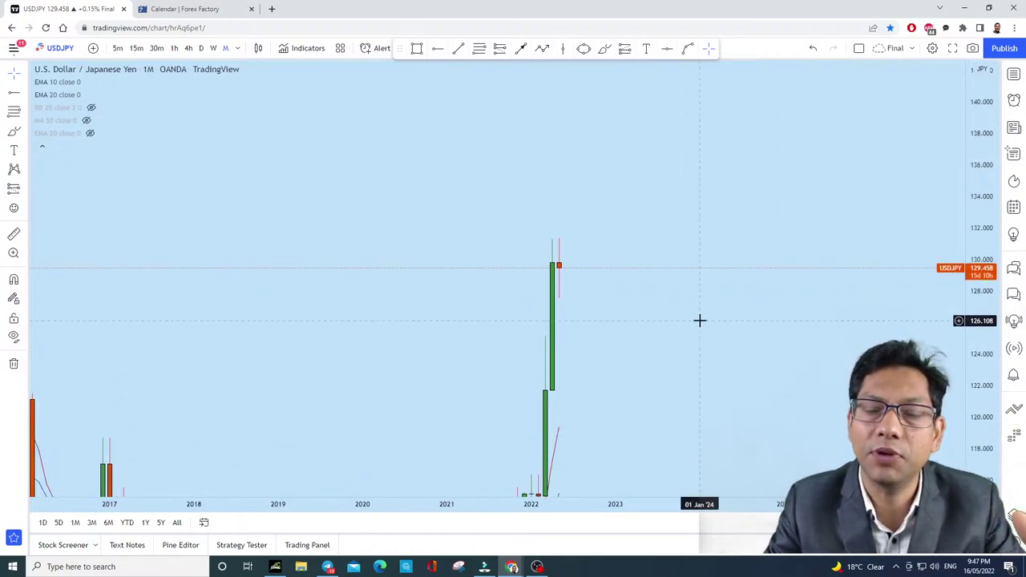
click(24, 73)
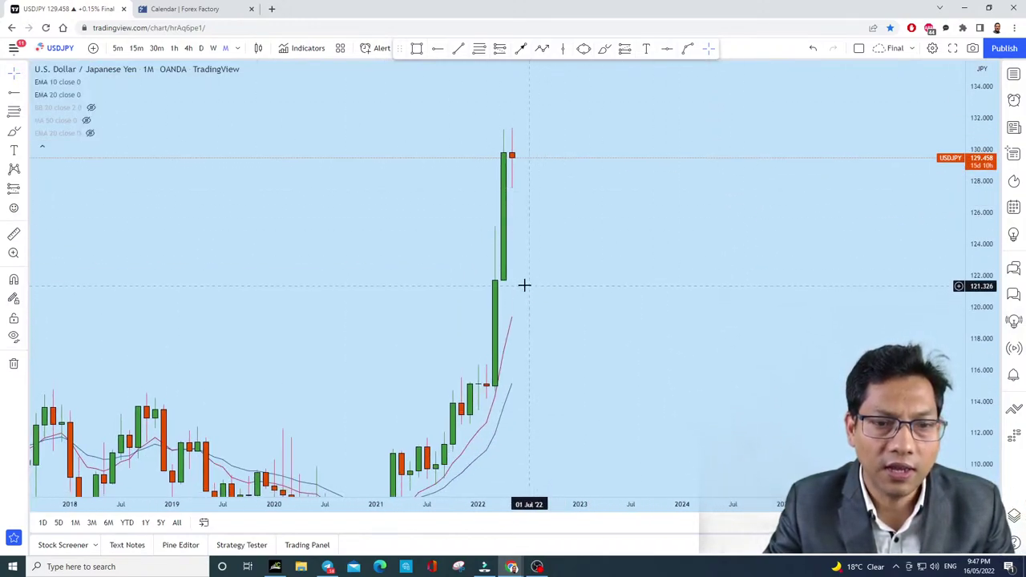
click(604, 49)
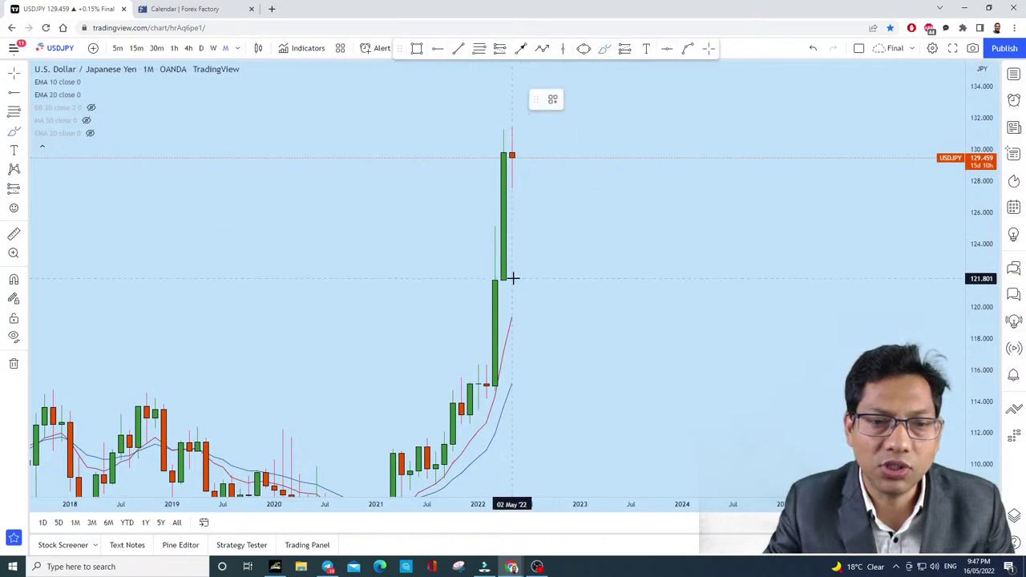
drag(503, 271, 436, 262)
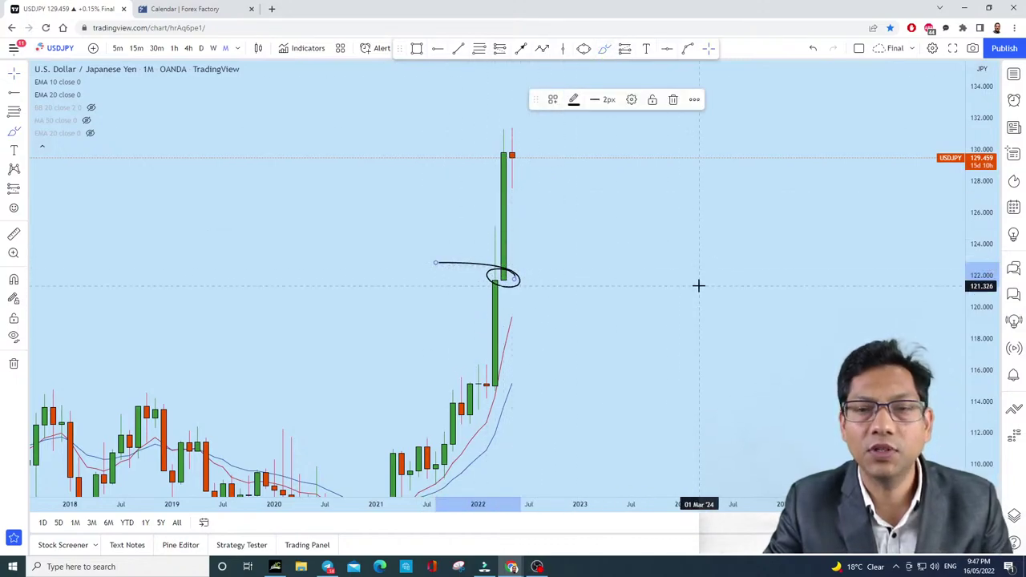
click(814, 48)
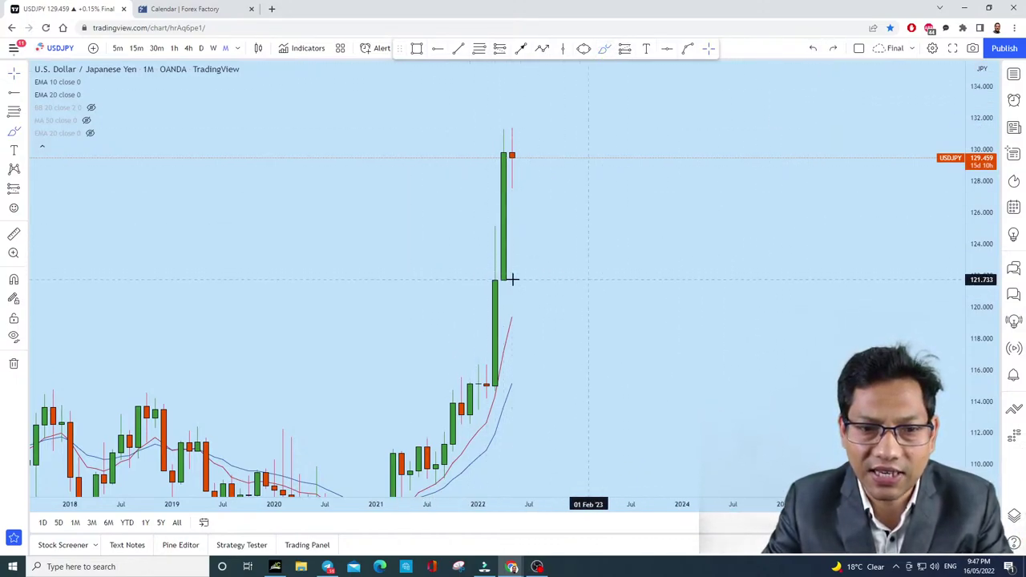
scroll(721, 296, down, 3)
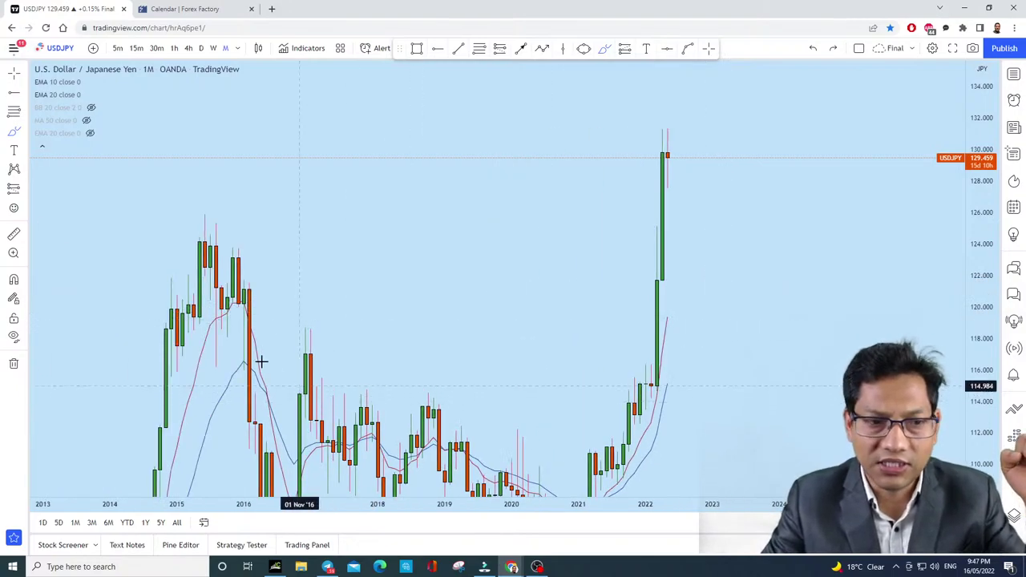
scroll(674, 280, up, 5)
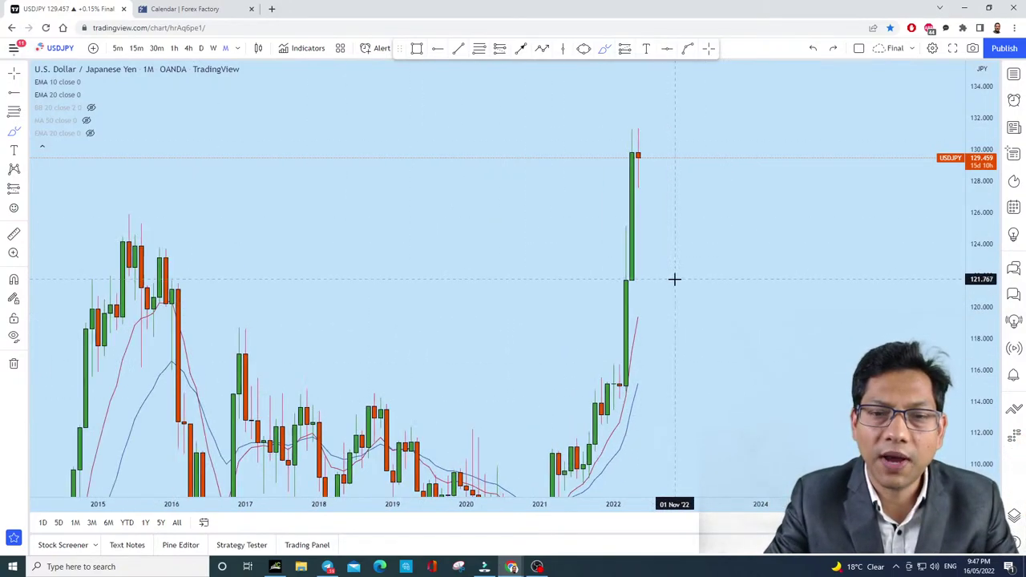
drag(509, 278, 450, 276)
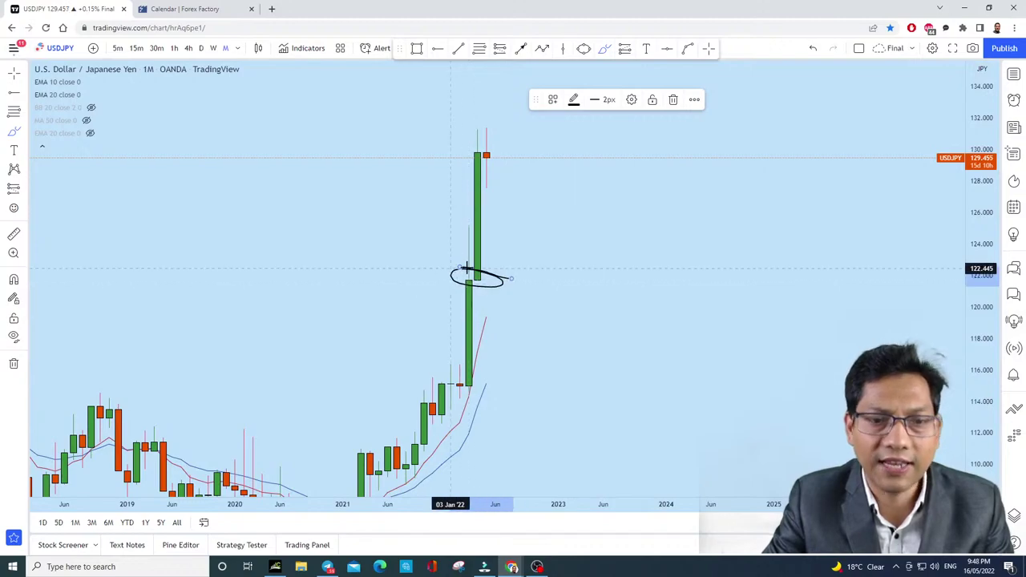
click(813, 48)
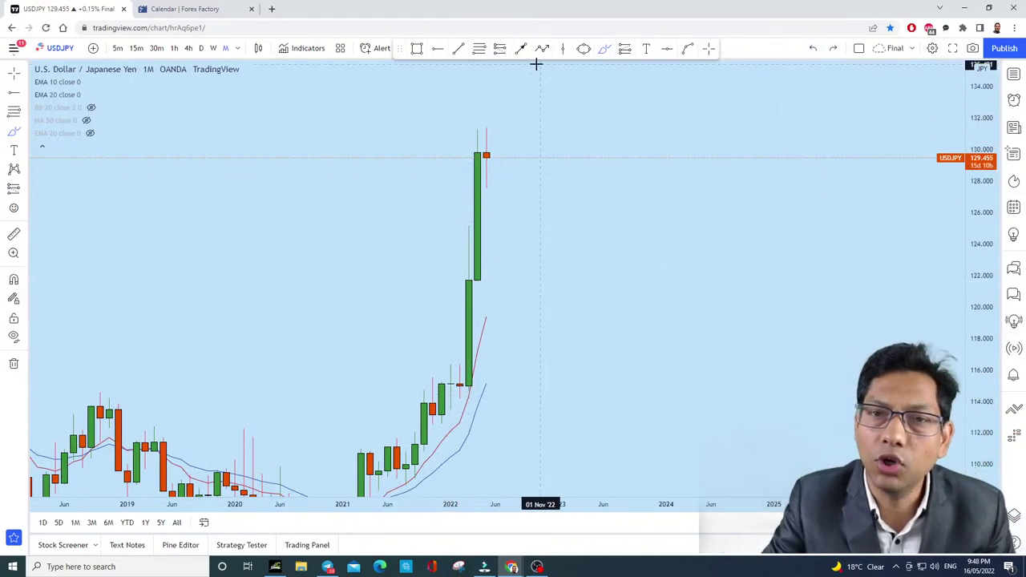
Step: Sketch two rising paths with the Brush from the latest monthly candle's lower wick, to about 134 and about 132, undoing both
click(606, 50)
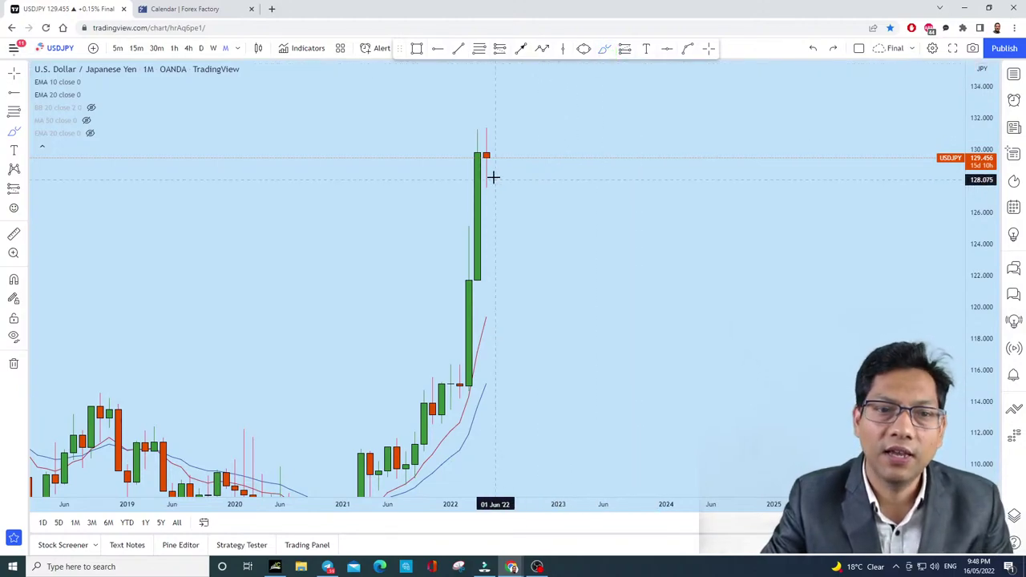
mouse_move(496, 171)
mouse_down()
mouse_move(524, 125)
mouse_move(506, 97)
mouse_move(537, 78)
mouse_move(513, 91)
mouse_up()
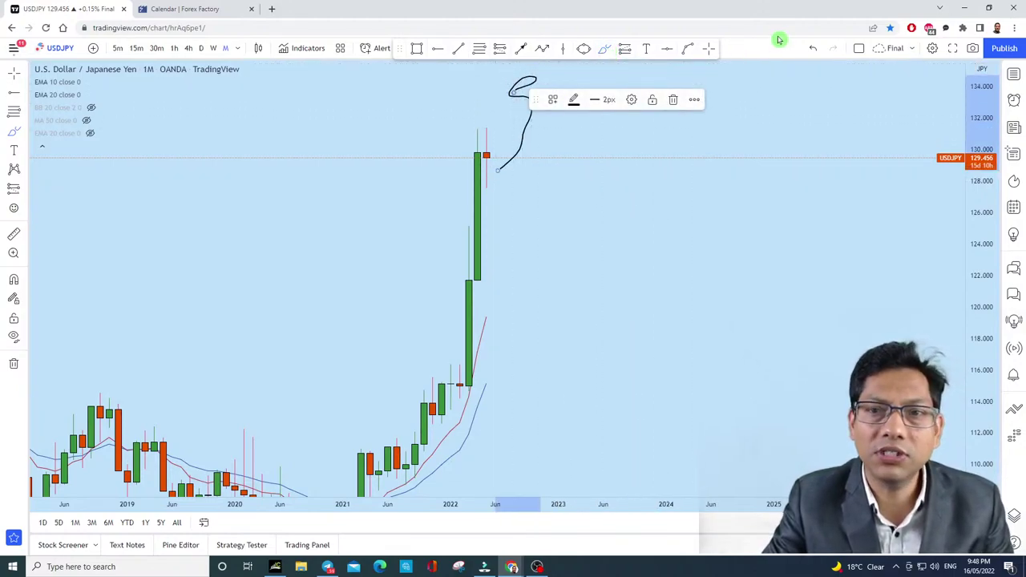
click(811, 47)
scroll(785, 294, down, 3)
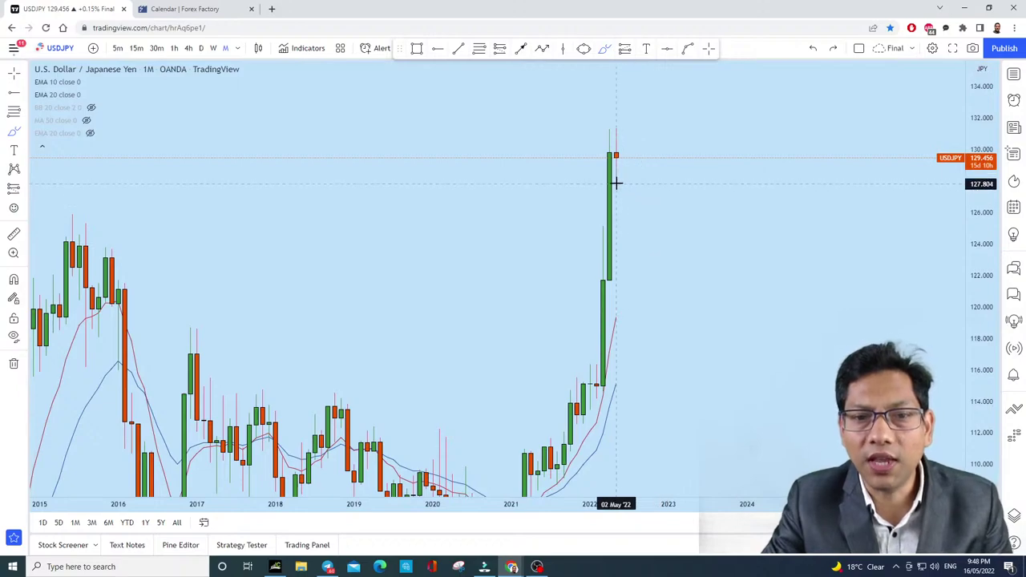
mouse_move(616, 182)
mouse_down()
mouse_move(643, 112)
mouse_move(603, 120)
mouse_up()
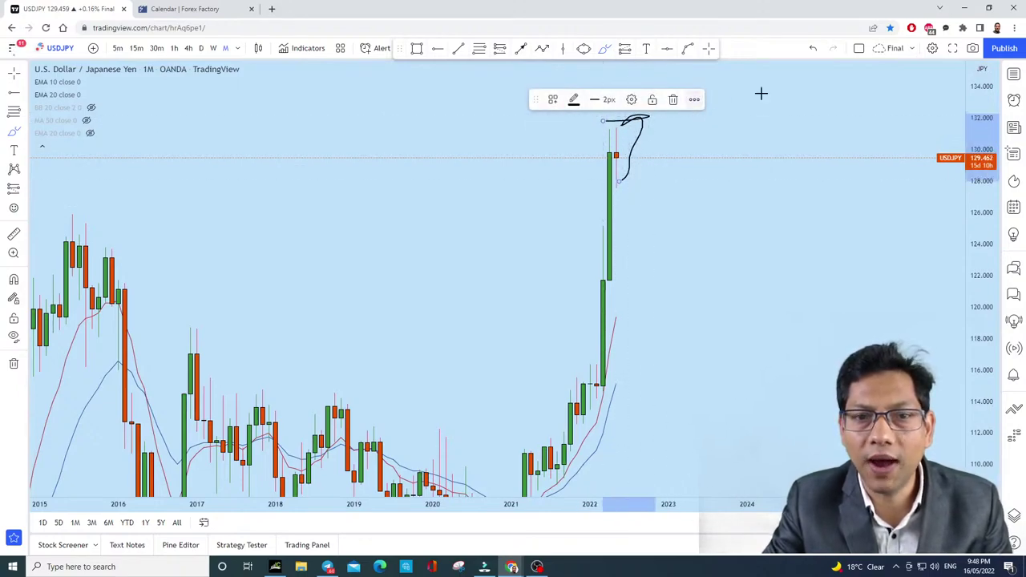
click(814, 48)
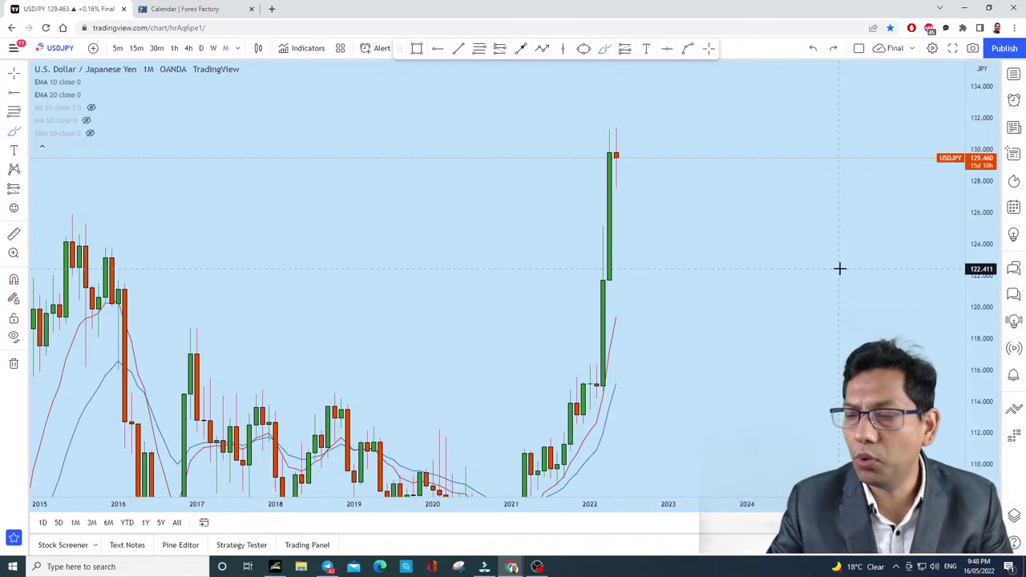
Step: Switch USDJPY to the weekly timeframe and examine its 2022 uptrend, moving averages and latest candles
click(212, 47)
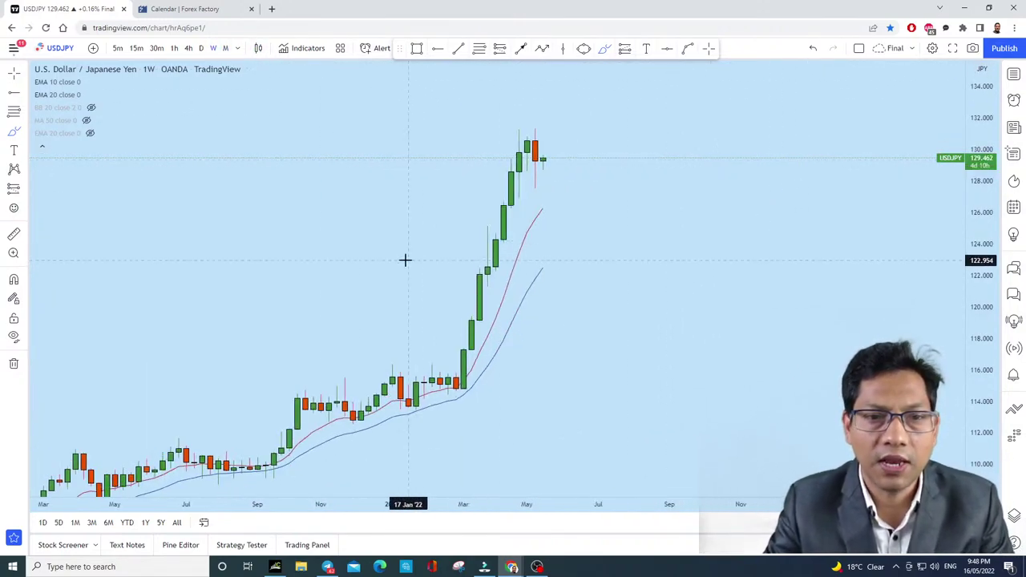
drag(698, 217, 724, 331)
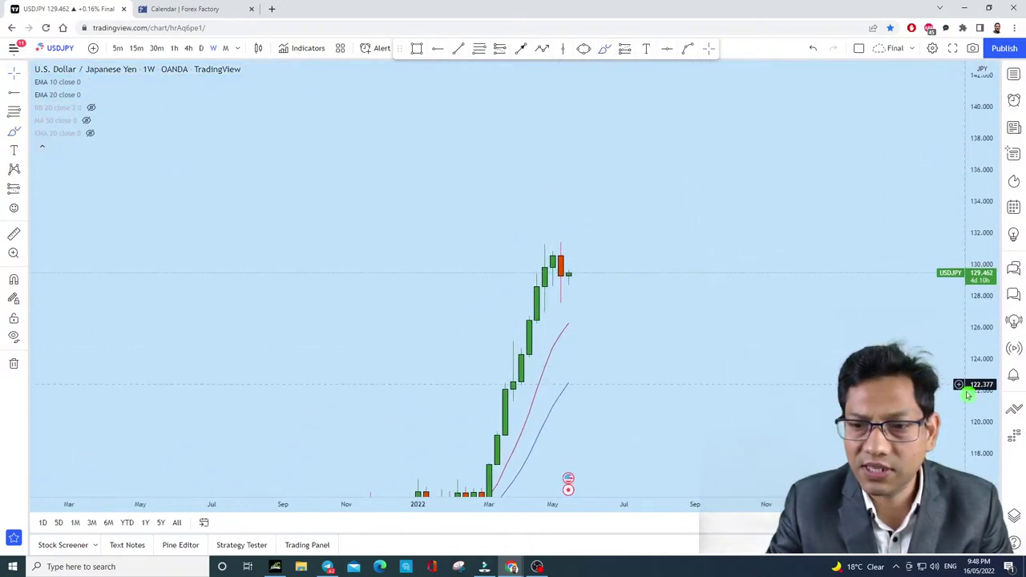
drag(968, 394, 661, 222)
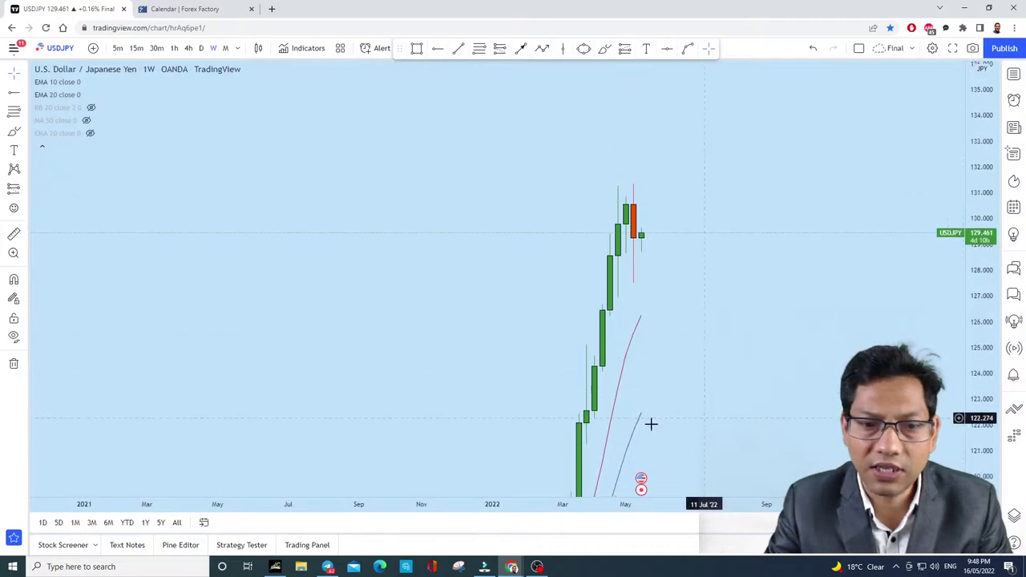
drag(755, 351, 578, 392)
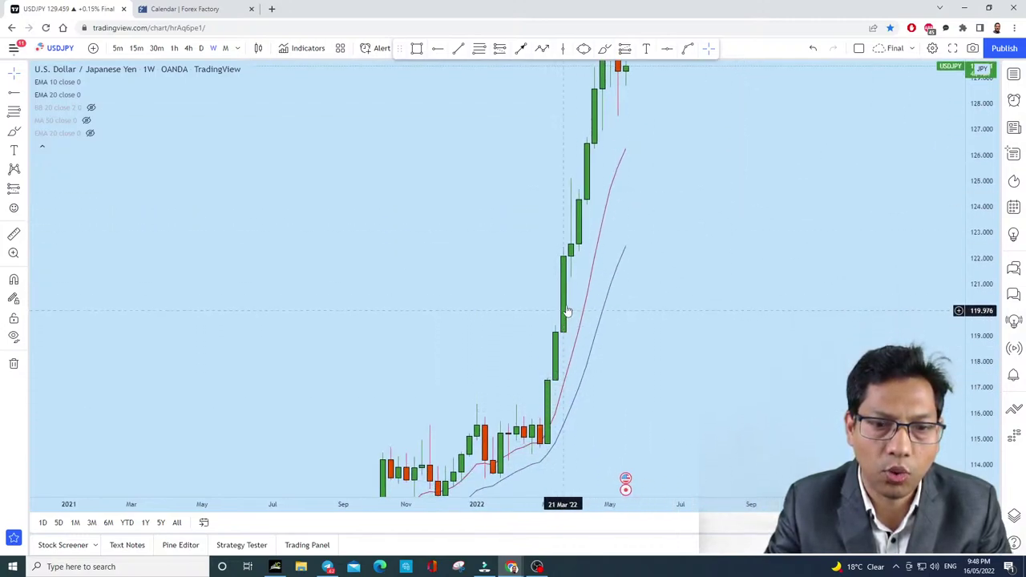
drag(719, 134, 552, 311)
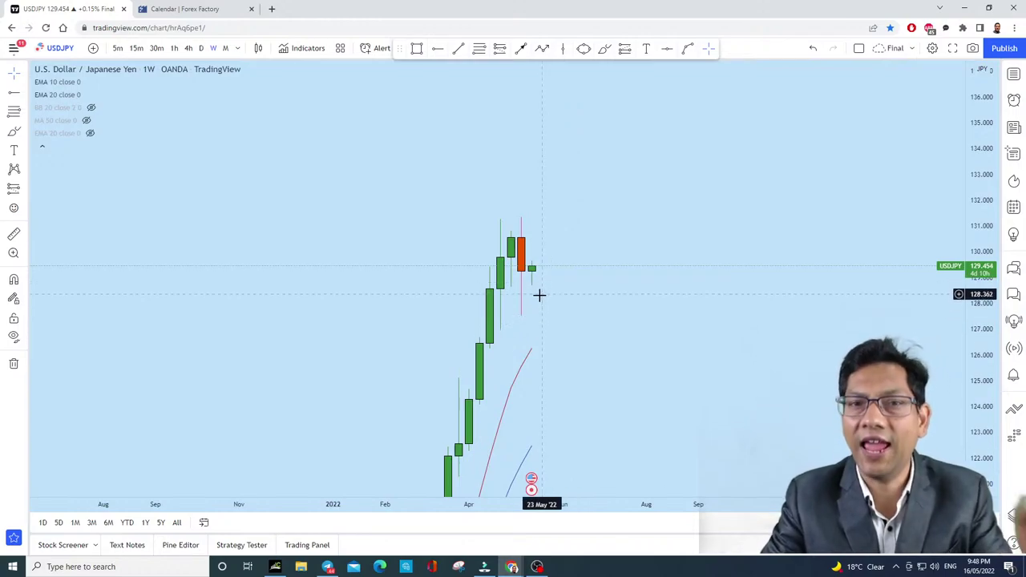
Step: Circle the red weekly candle's low and sketch a vertical stroke and a support line near 127 with the Brush, undoing the strokes
click(605, 49)
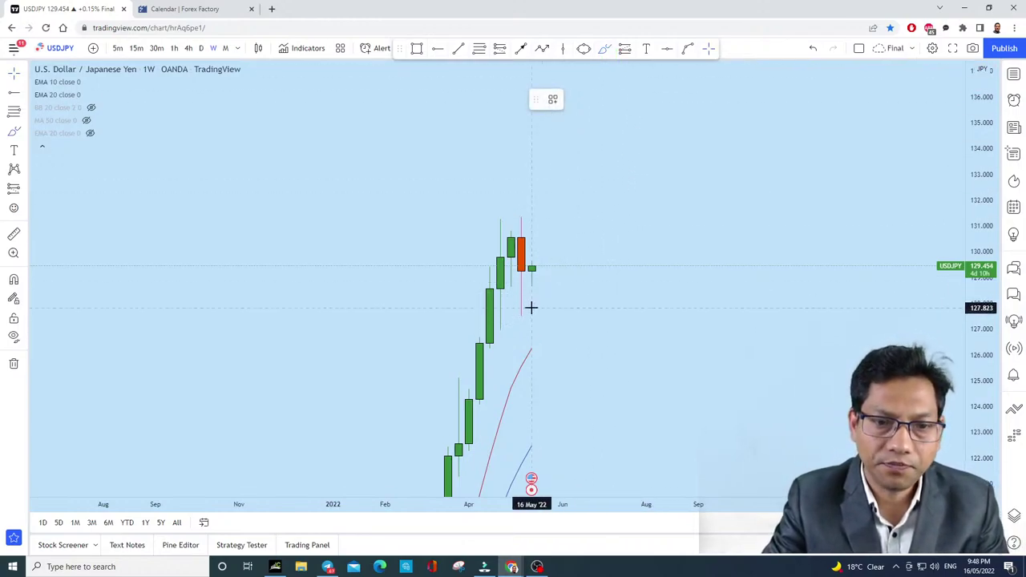
drag(525, 305, 521, 413)
drag(451, 327, 692, 305)
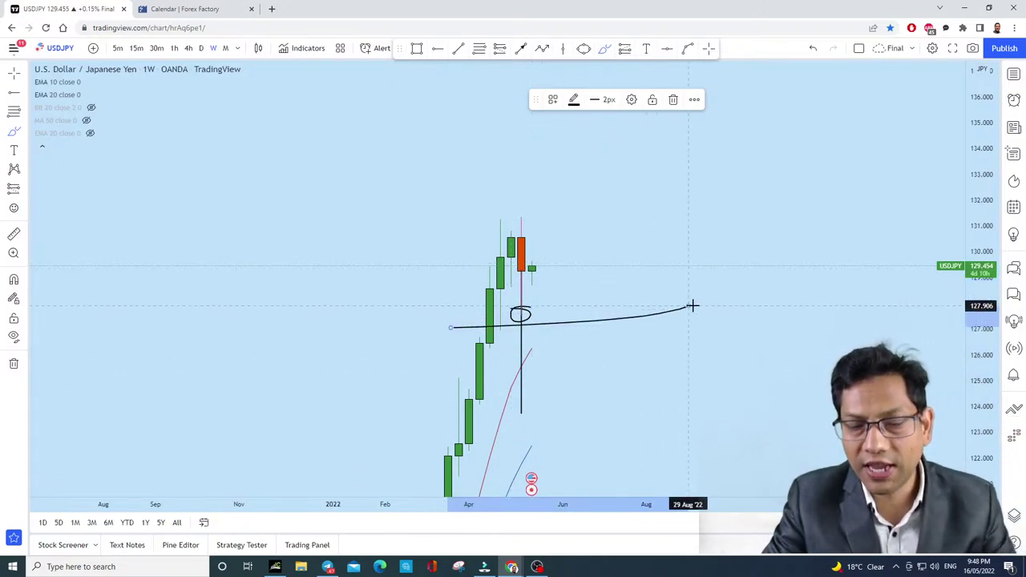
click(816, 50)
click(815, 49)
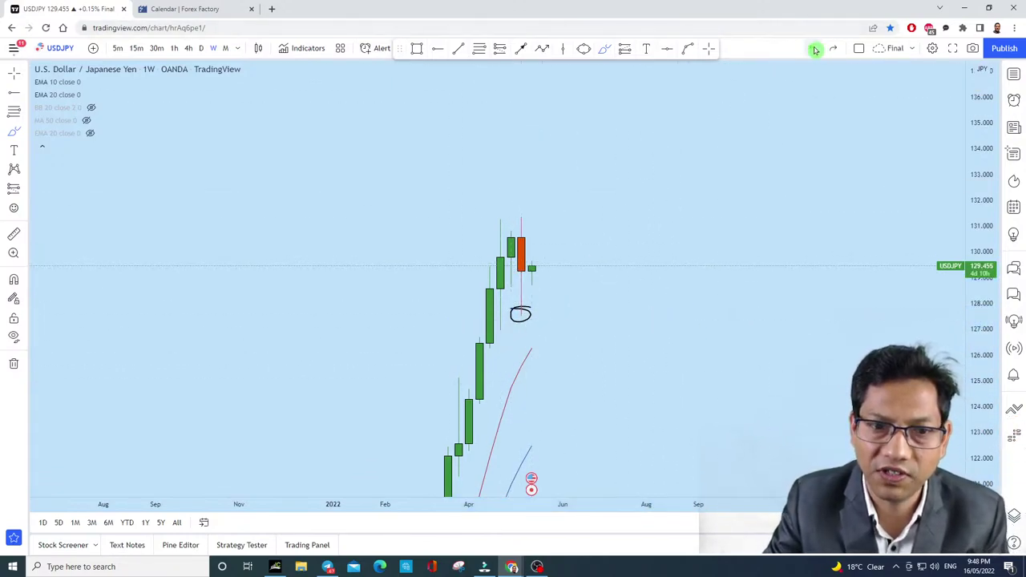
Step: Sketch rising lines from the weekly highs near 131 and a rising path from the latest weekly candle with the Brush, undoing the strokes
mouse_move(531, 228)
mouse_down()
mouse_move(518, 222)
mouse_move(605, 190)
mouse_up()
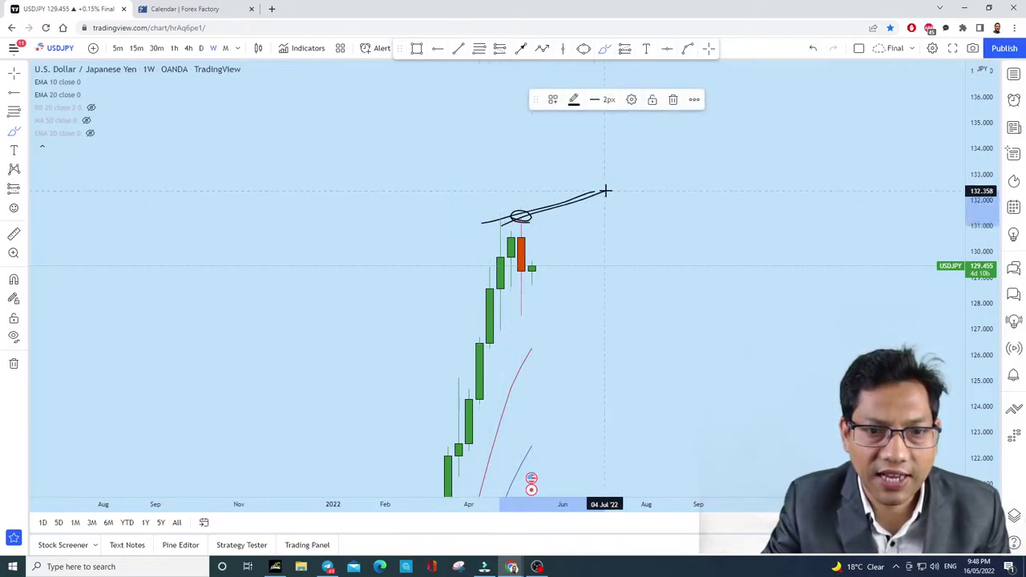
click(817, 50)
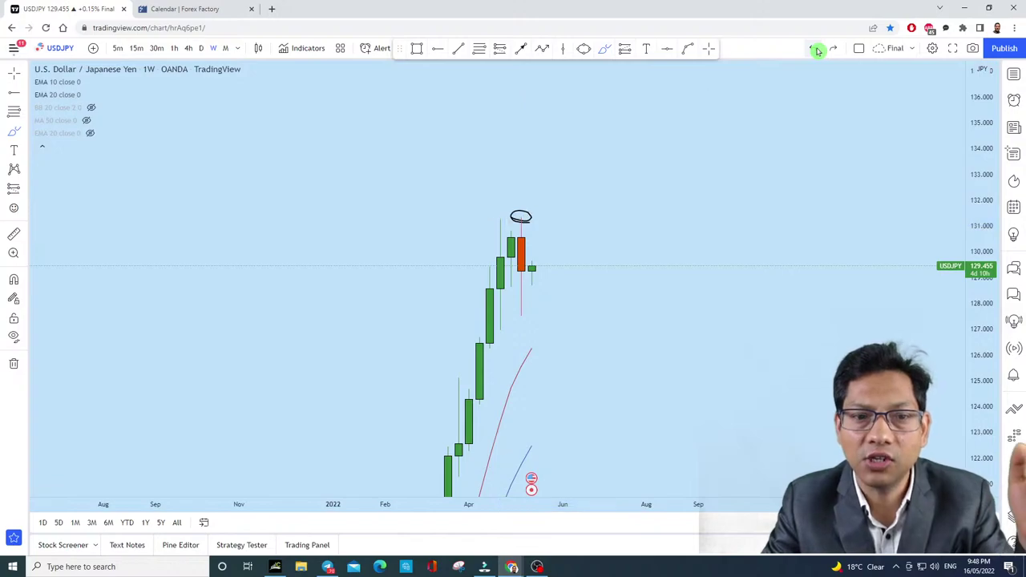
mouse_move(531, 276)
mouse_down()
mouse_move(561, 178)
mouse_move(601, 129)
mouse_move(623, 128)
mouse_move(609, 137)
mouse_up()
click(813, 49)
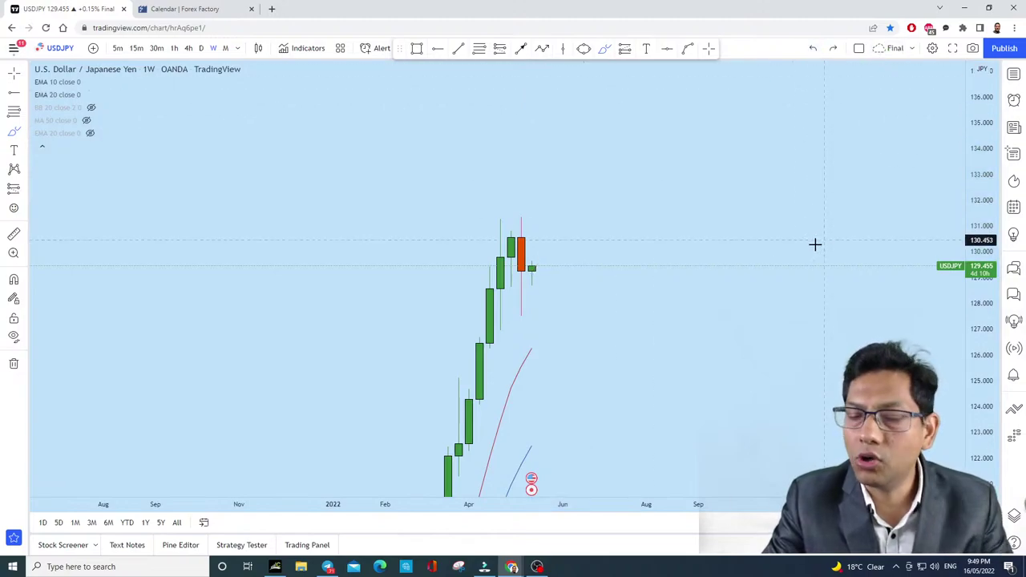
Step: Switch USDJPY to the daily timeframe and mark support with a thin rectangle at about 128.78 to 128.87 and a horizontal ray at 128.836
scroll(815, 245, down, 1)
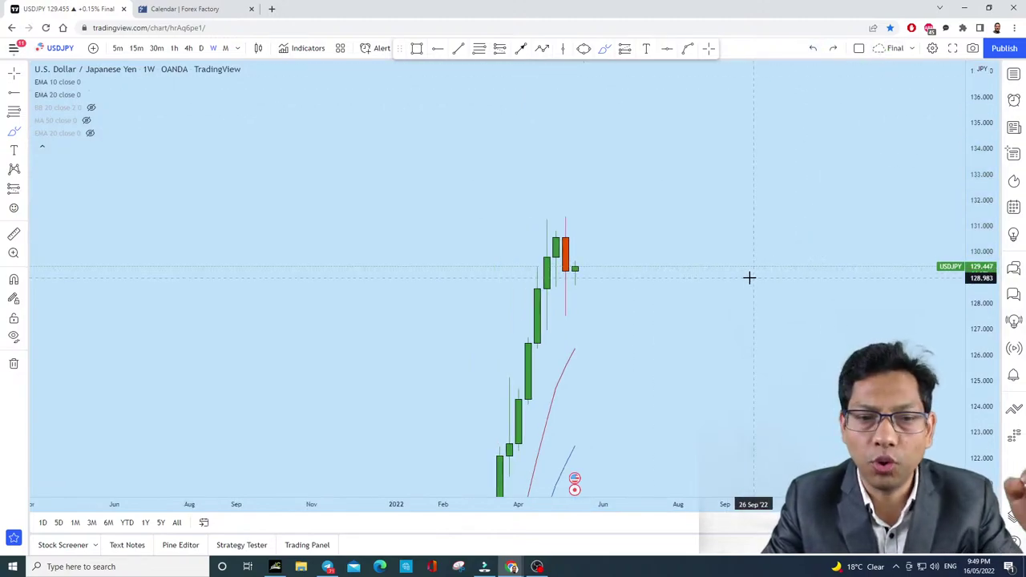
click(203, 48)
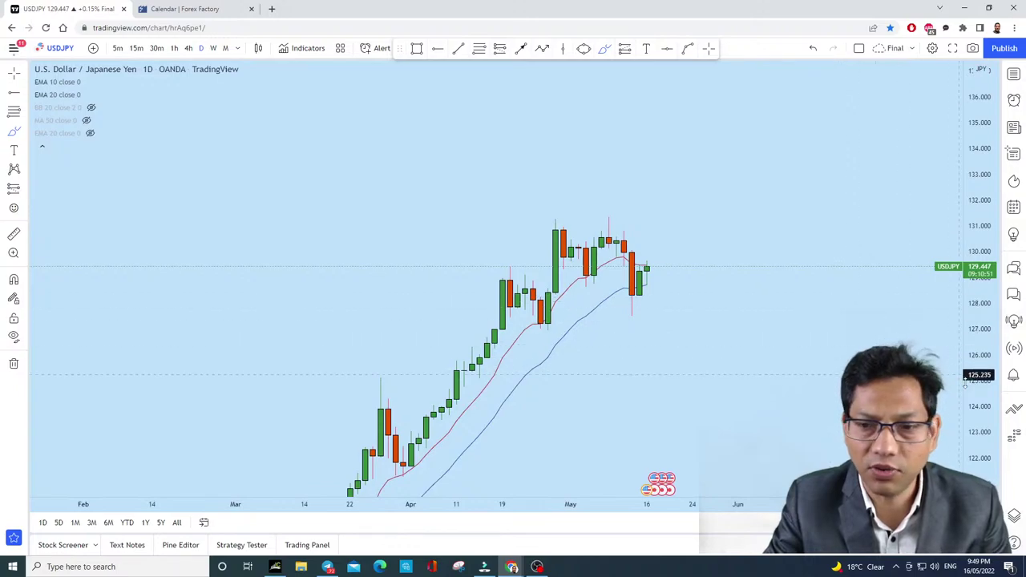
drag(965, 377, 966, 345)
scroll(710, 339, up, 2)
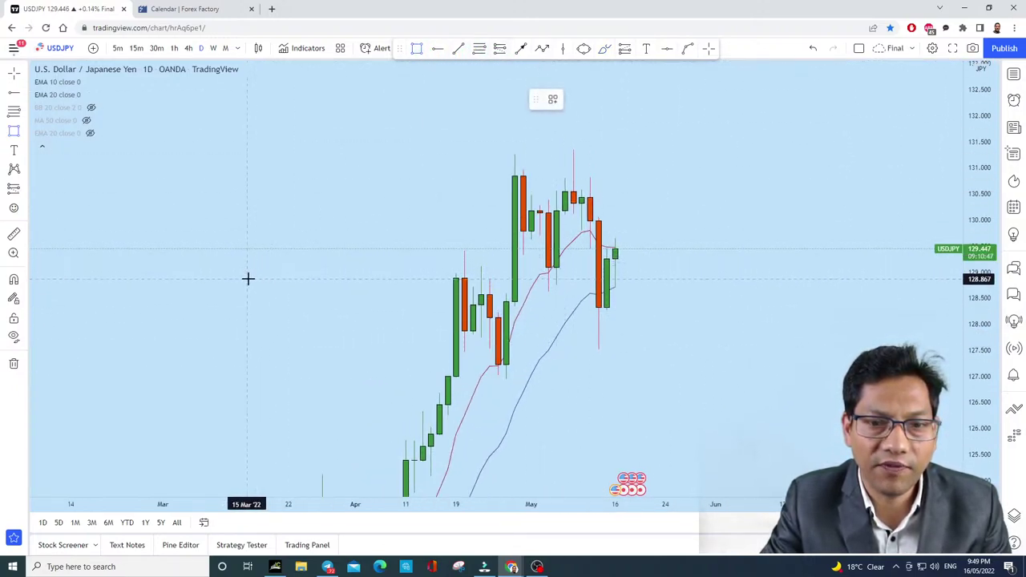
drag(248, 278, 831, 284)
drag(808, 200, 854, 180)
click(437, 49)
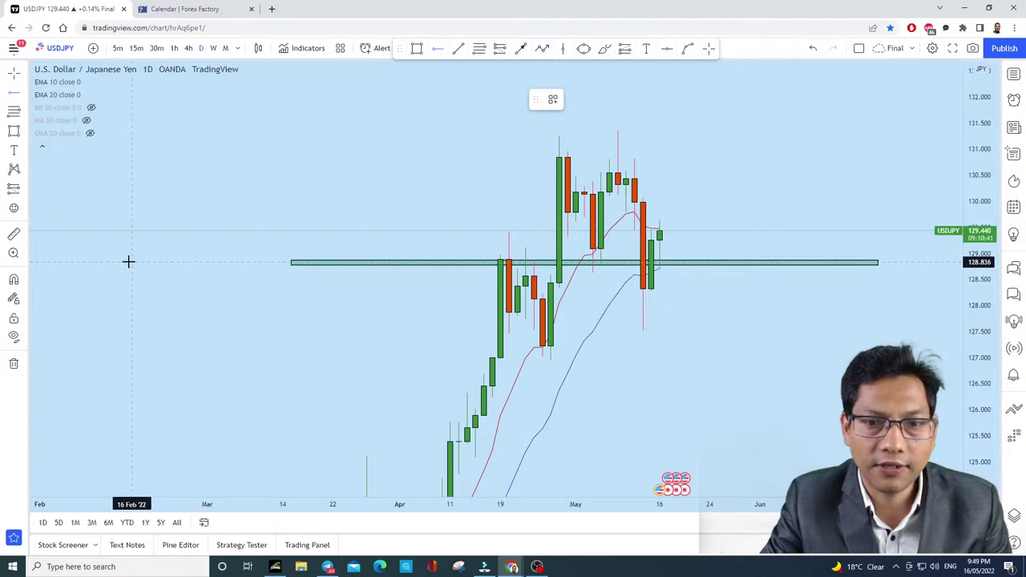
click(128, 262)
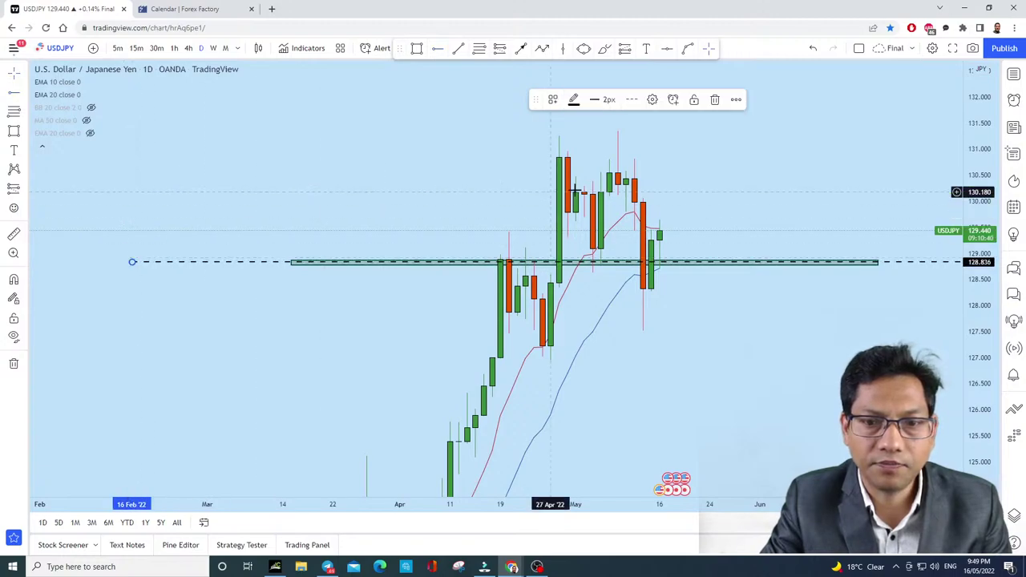
Step: Circle the April high, the early May low and the latest candle's low at the support zone with the Brush, undoing the circles
click(607, 51)
drag(491, 255, 492, 258)
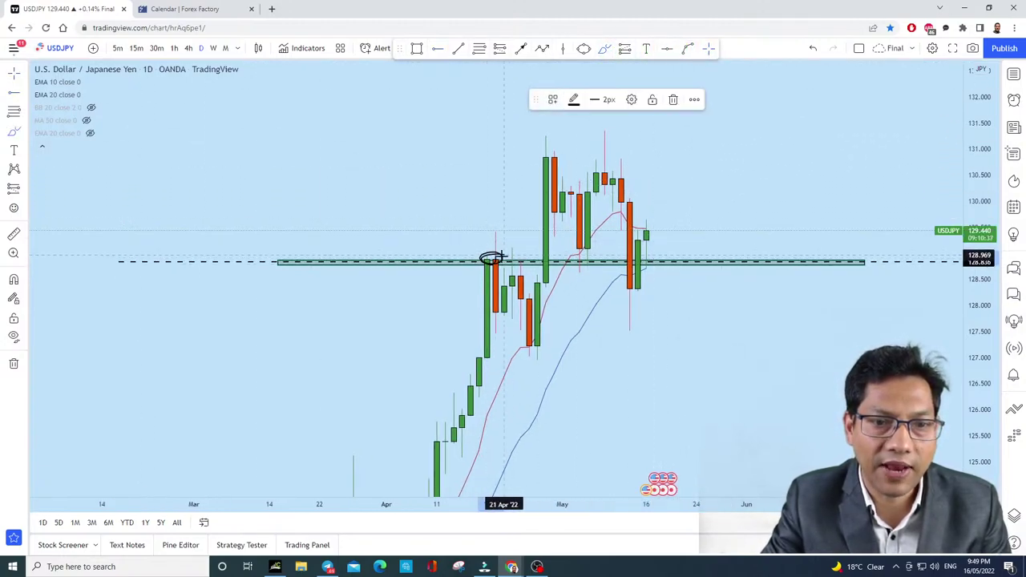
drag(582, 268, 583, 265)
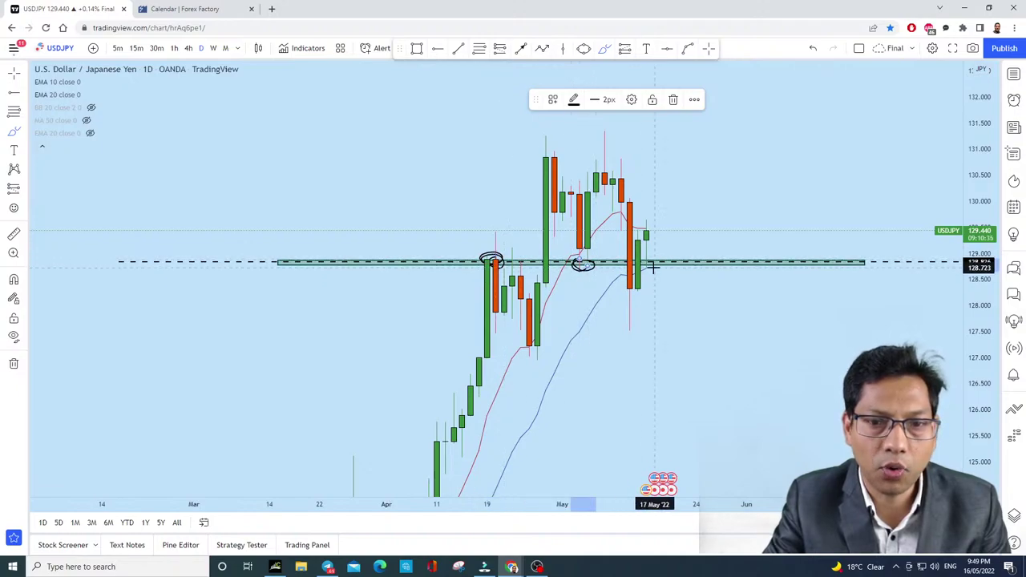
drag(653, 270, 652, 266)
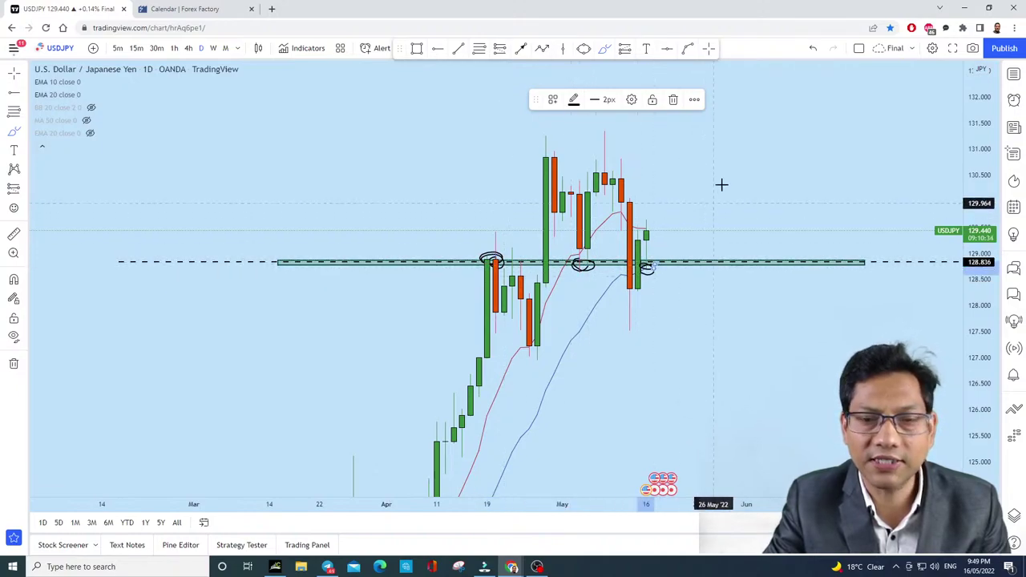
click(813, 48)
click(813, 49)
click(813, 49)
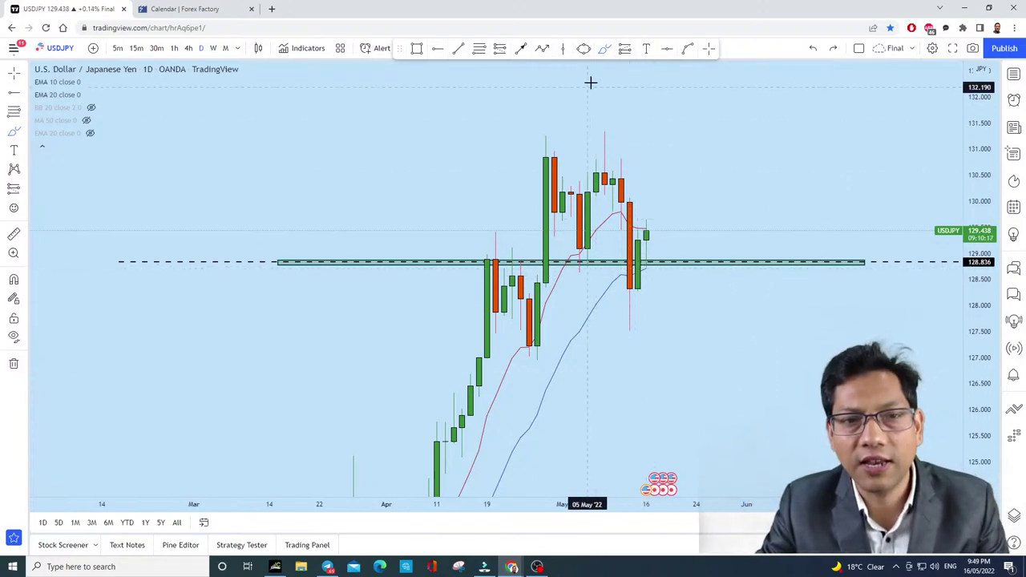
Step: Sketch rising projection paths from the latest daily candle to about 131 with the Brush, undoing each stroke
click(604, 48)
mouse_move(653, 263)
mouse_down()
mouse_move(637, 273)
mouse_move(648, 274)
mouse_move(724, 126)
mouse_move(737, 119)
mouse_move(662, 138)
mouse_up()
click(813, 48)
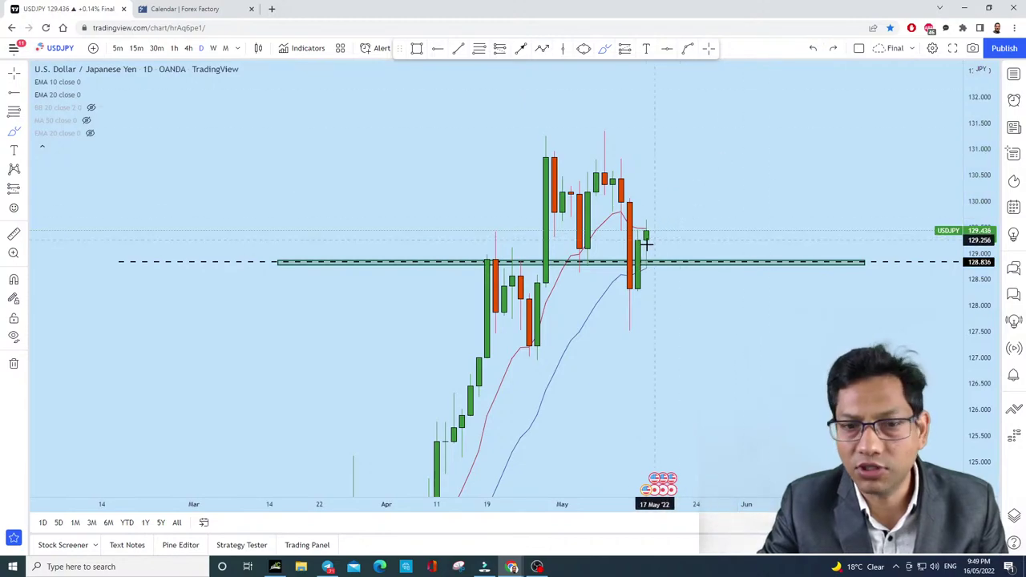
mouse_move(648, 244)
mouse_down()
mouse_move(722, 126)
mouse_move(738, 137)
mouse_move(629, 138)
mouse_up()
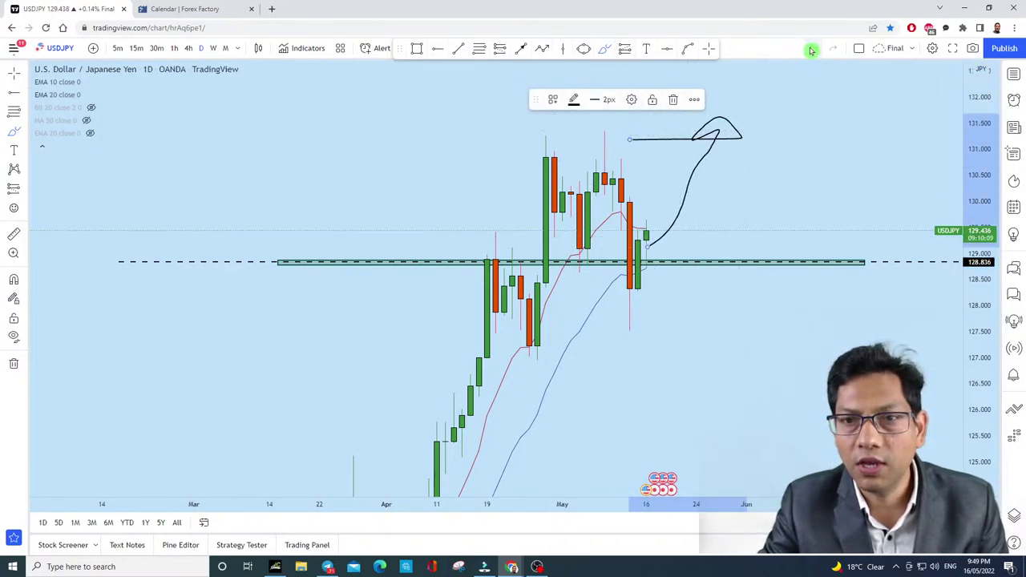
click(815, 49)
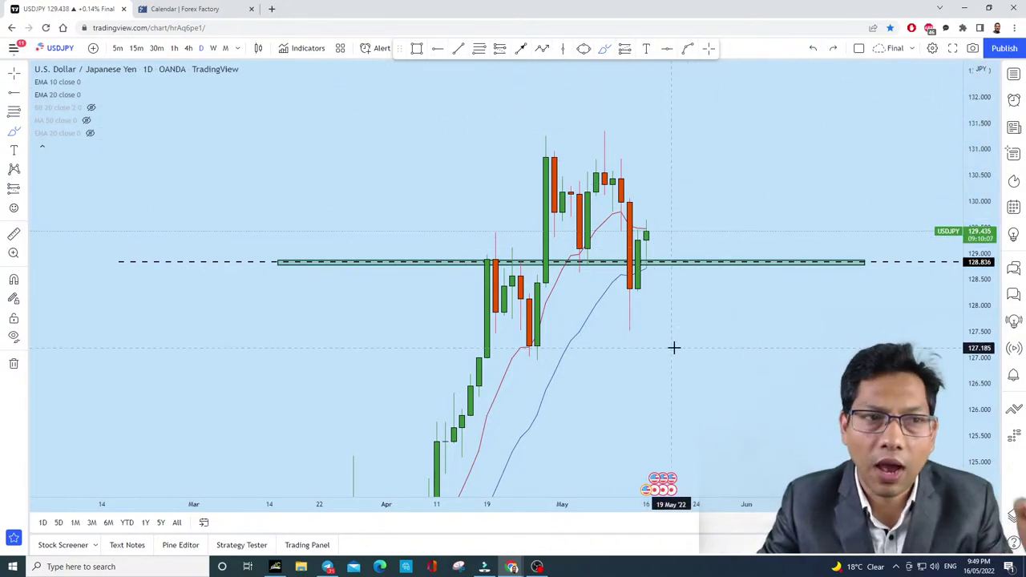
Step: Switch USDJPY to the 4-hour timeframe and draw a rising trend line from the 13 May low at 128.484 to about 130.1
click(189, 48)
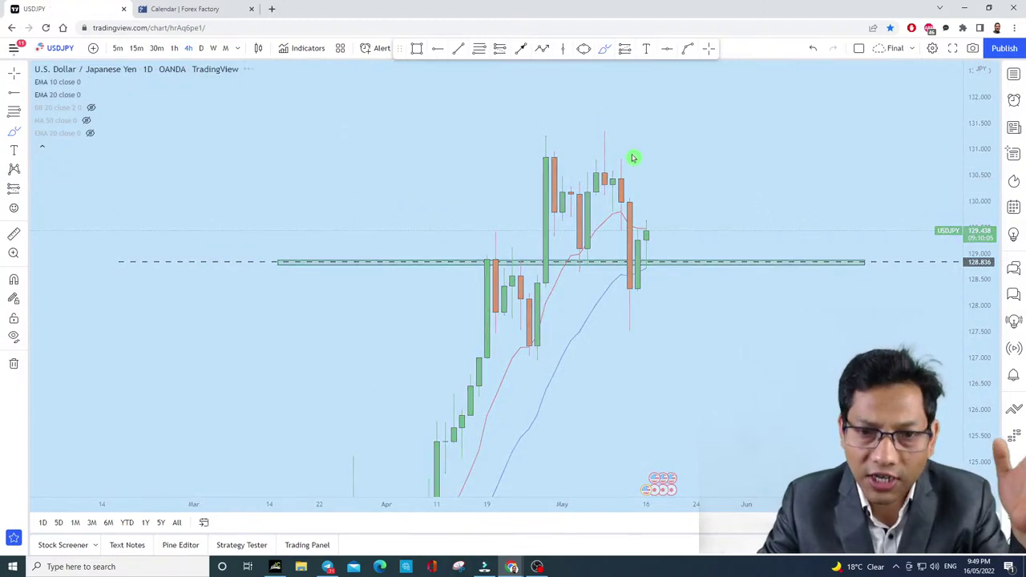
scroll(826, 204, up, 3)
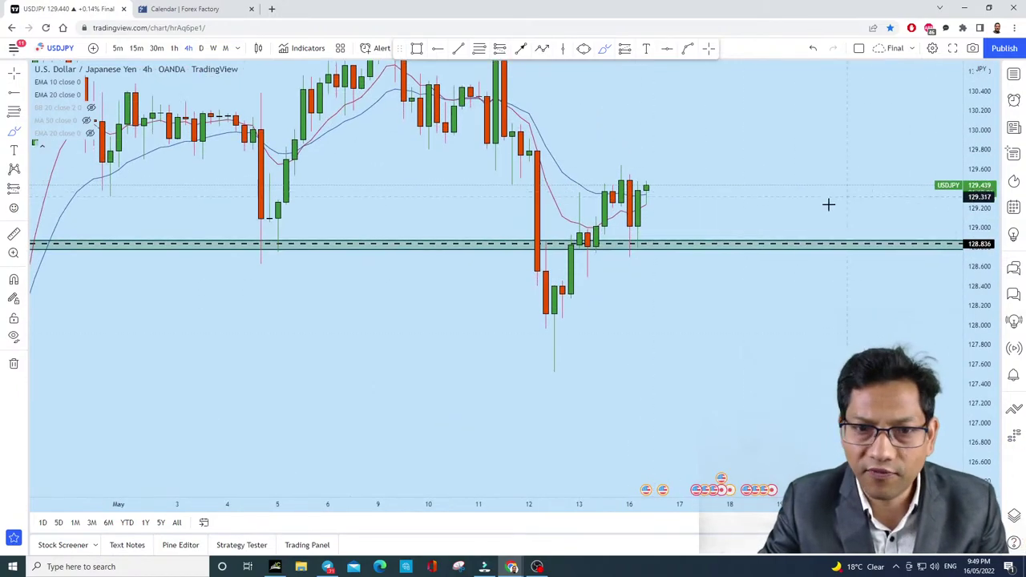
scroll(730, 145, down, 5)
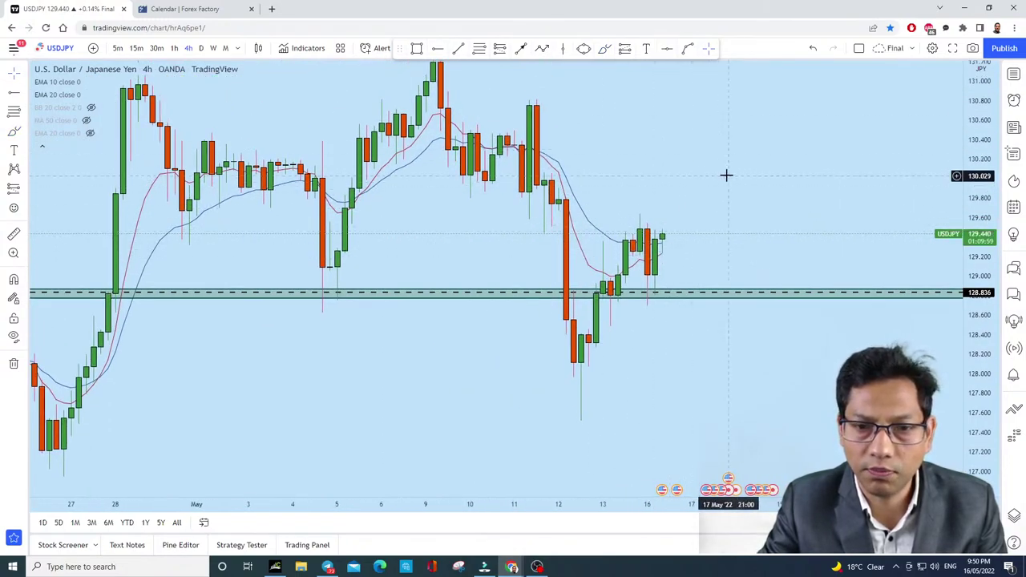
drag(726, 174, 712, 201)
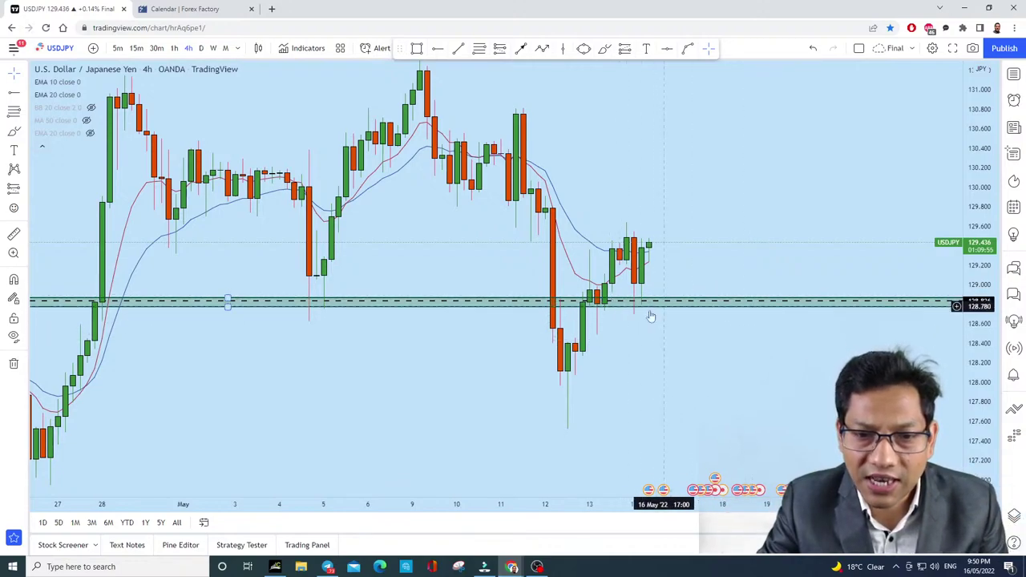
click(458, 48)
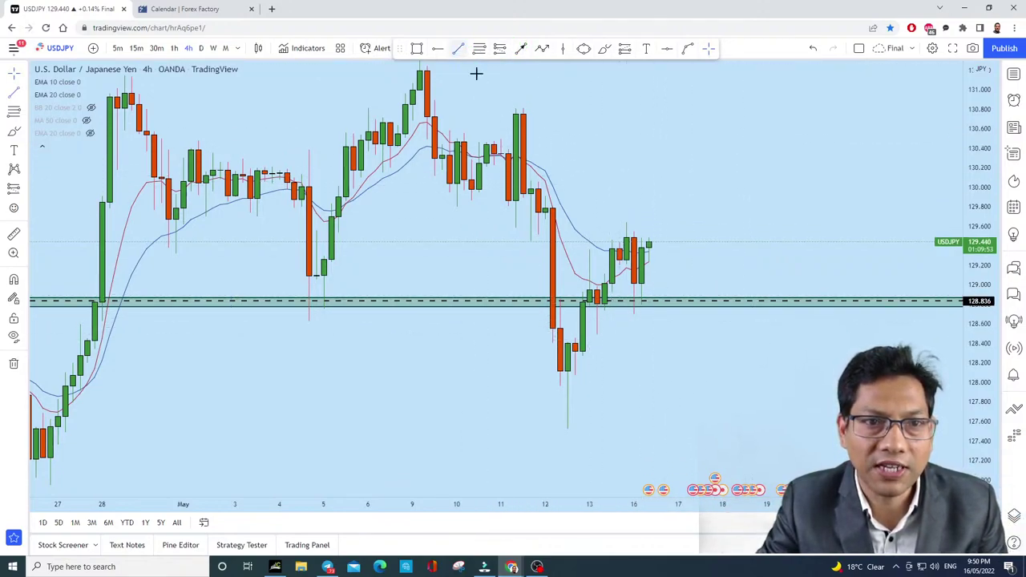
click(598, 335)
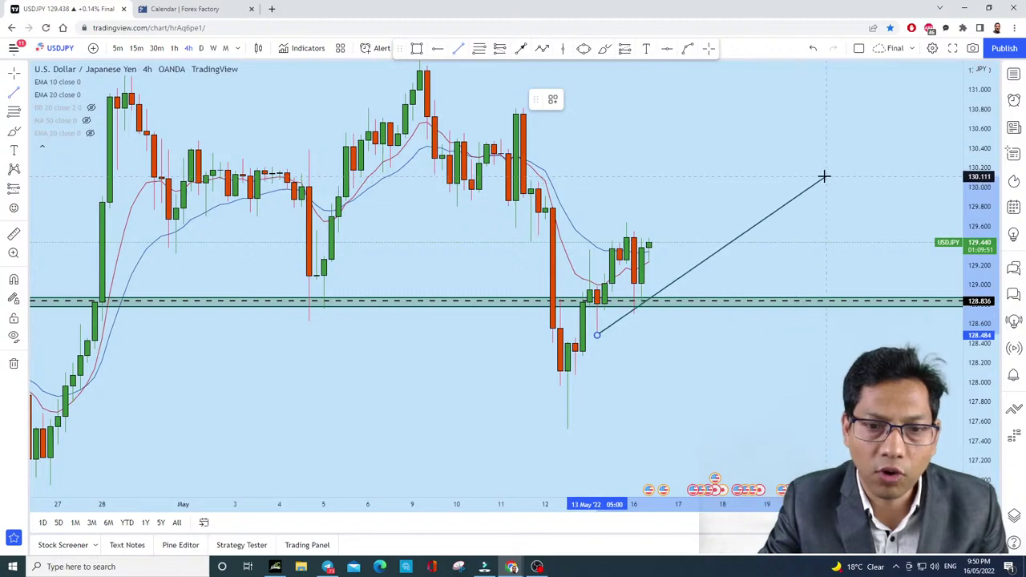
click(830, 175)
Step: Sketch a wavy rising path from the latest 4-hour candle to about 130.7 with the Brush, undoing the stroke
scroll(761, 355, up, 3)
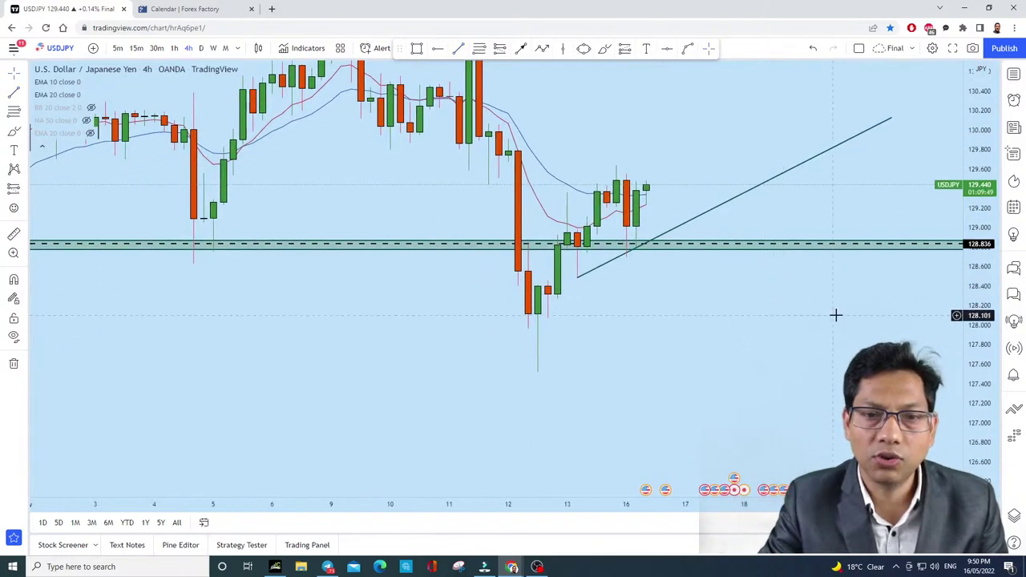
scroll(808, 362, down, 4)
scroll(828, 344, up, 4)
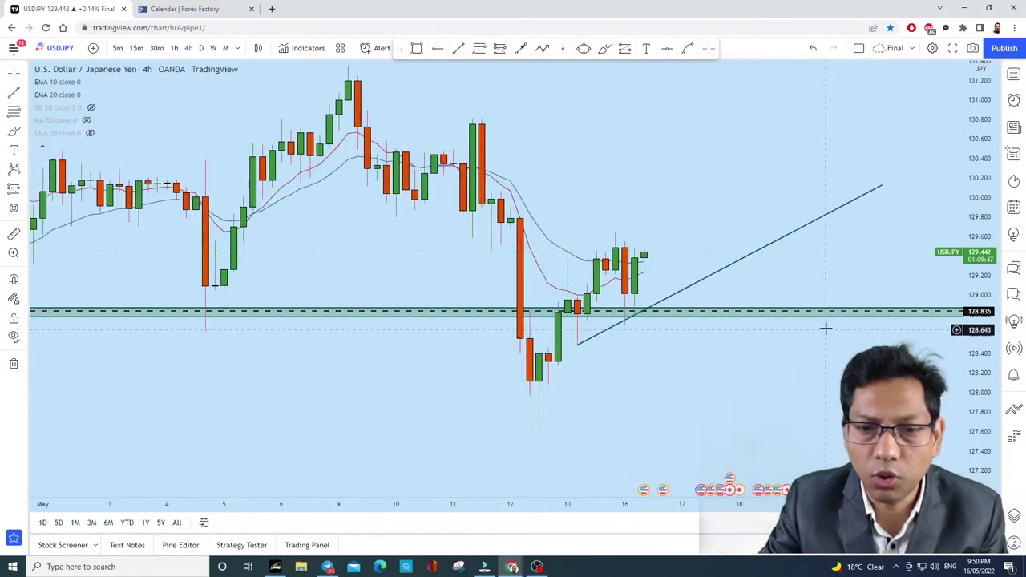
click(605, 48)
mouse_move(645, 254)
mouse_down()
mouse_move(756, 115)
mouse_move(641, 131)
mouse_up()
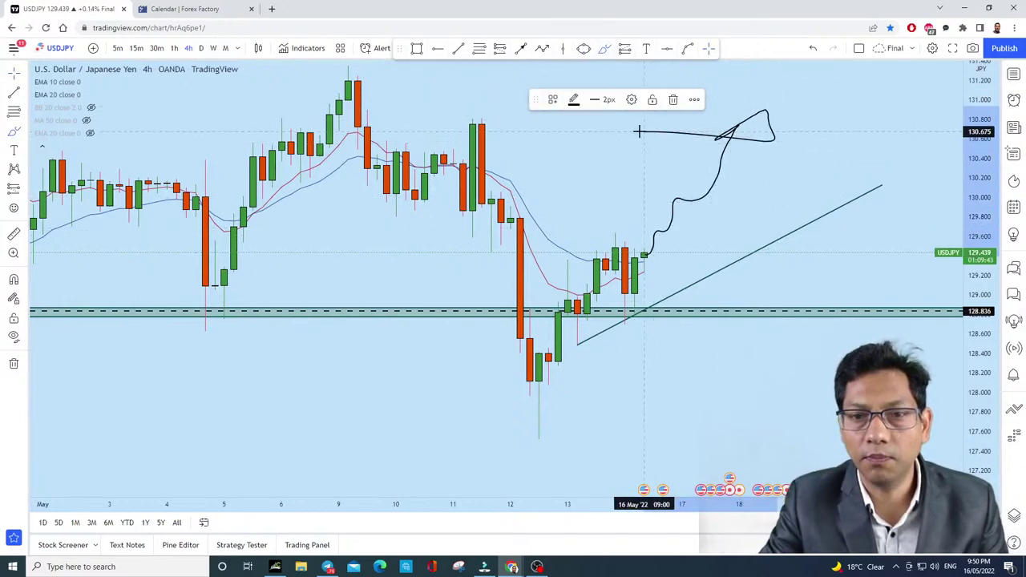
click(813, 50)
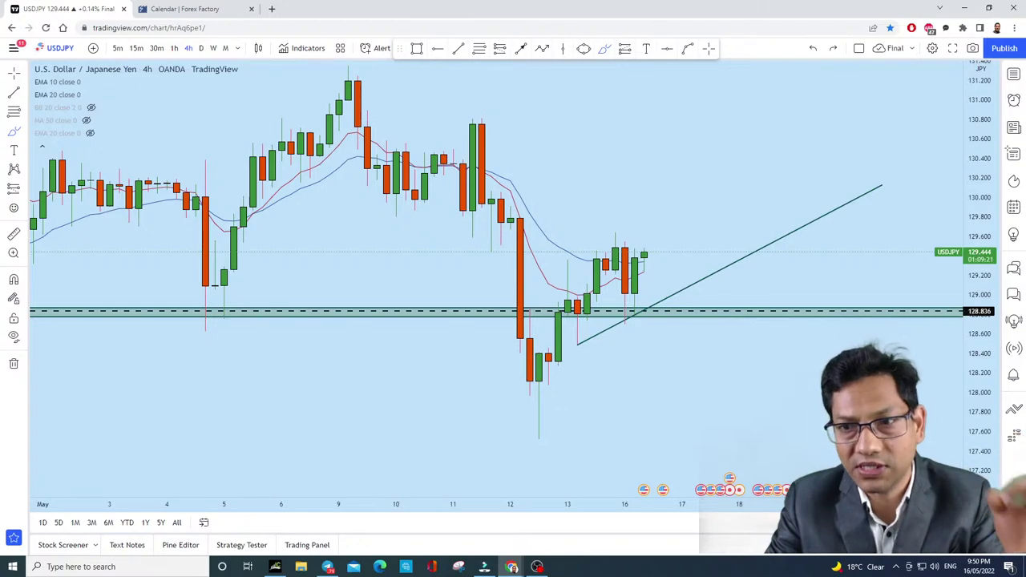
Step: Switch USDJPY to the 15-minute timeframe and undo the stray Brush stroke above the candles
scroll(690, 191, down, 2)
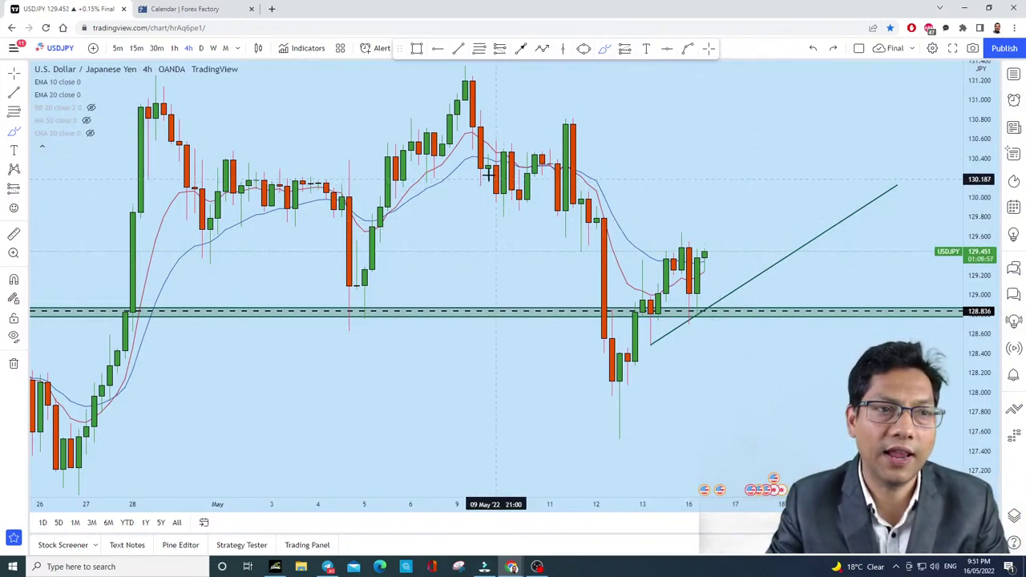
scroll(329, 104, down, 2)
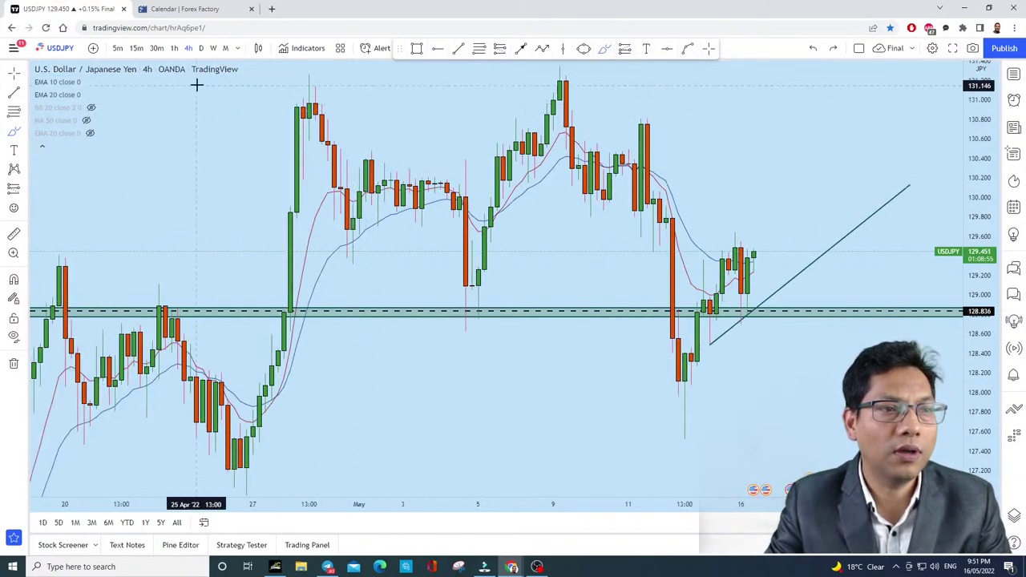
click(136, 48)
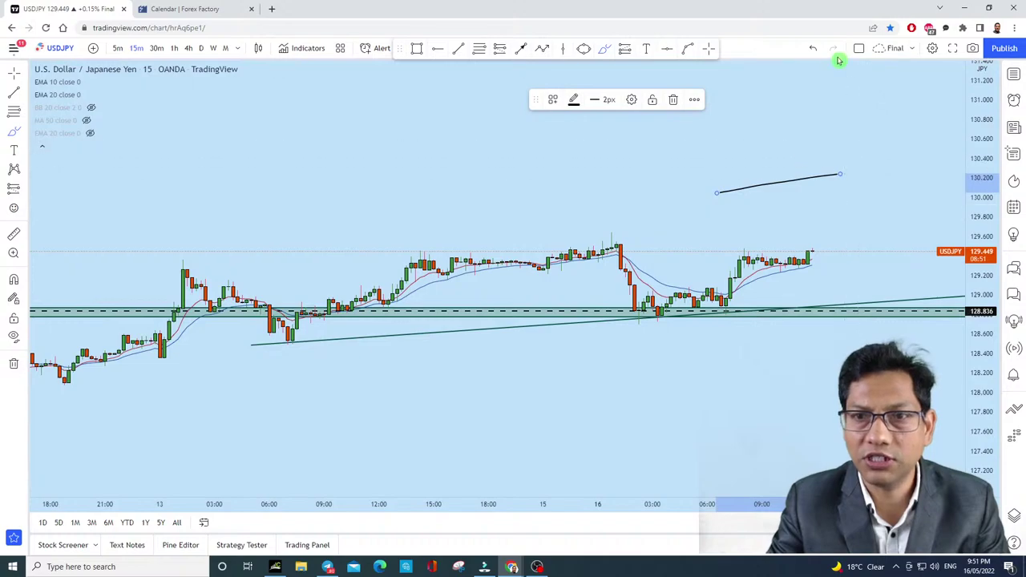
click(814, 51)
Step: Examine the latest 15-minute USDJPY candles against the moving averages, recent highs, support zone and trend line
scroll(636, 401, right, 2)
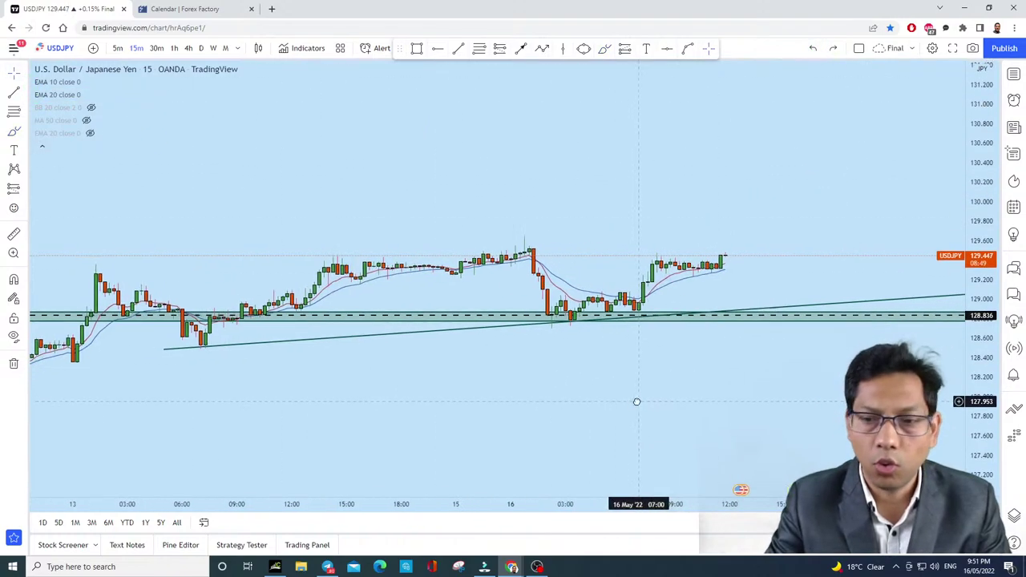
drag(882, 200, 798, 333)
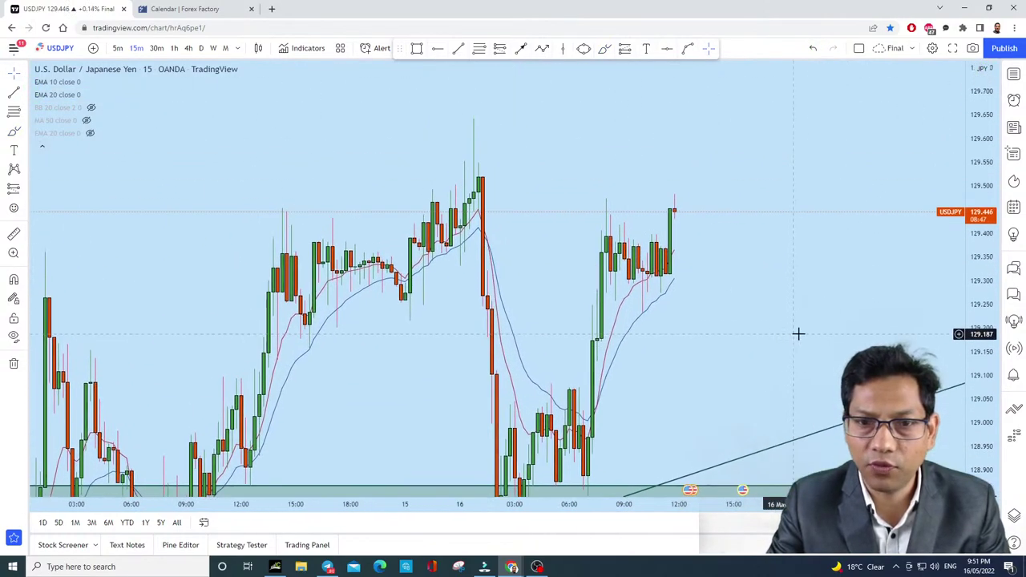
drag(996, 350, 996, 360)
scroll(845, 300, up, 2)
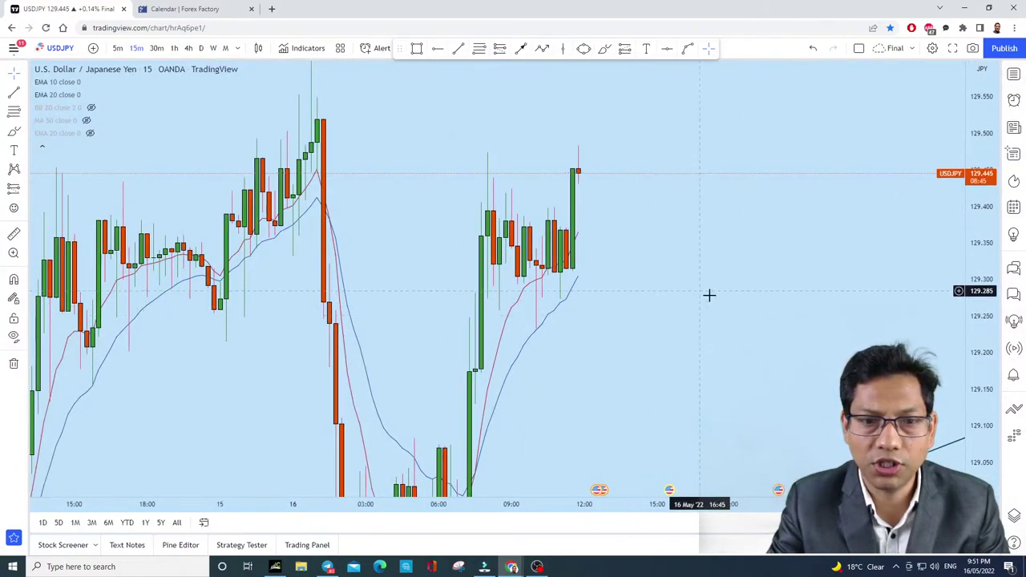
scroll(781, 298, up, 1)
scroll(781, 298, down, 2)
scroll(768, 277, up, 1)
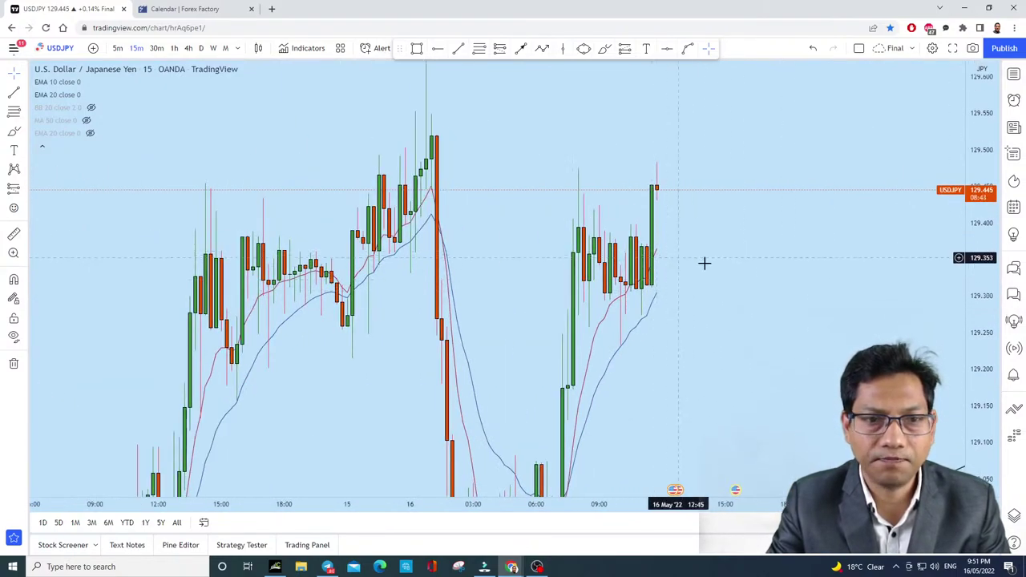
scroll(820, 366, up, 2)
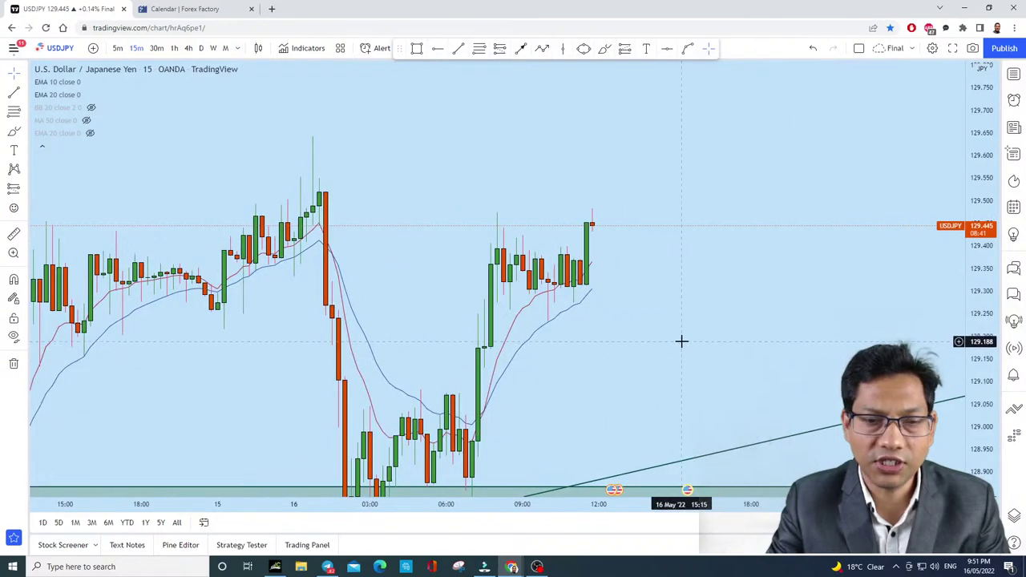
scroll(680, 339, down, 1)
Step: Return USDJPY to the daily timeframe and remove all drawings from the chart
click(201, 48)
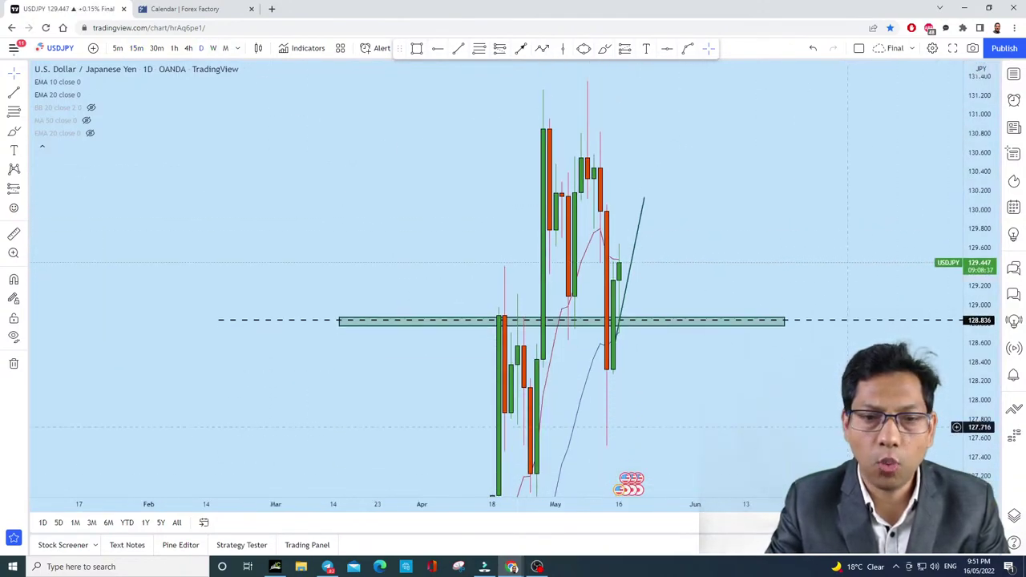
scroll(630, 361, up, 2)
click(13, 364)
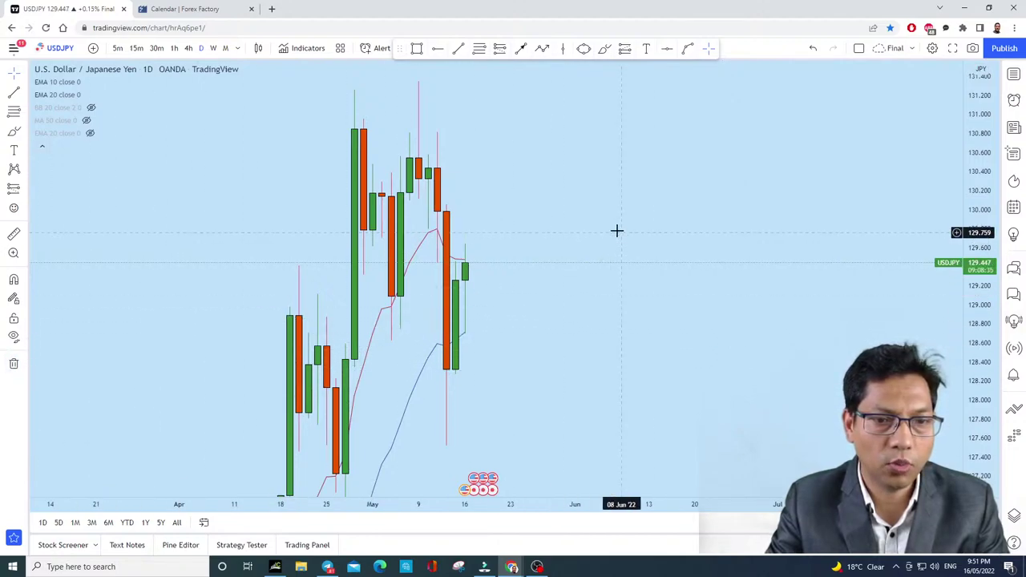
Step: Sketch Brush strokes along the 129.0 level and a rising path from it on daily USDJPY, undoing them
scroll(615, 229, down, 2)
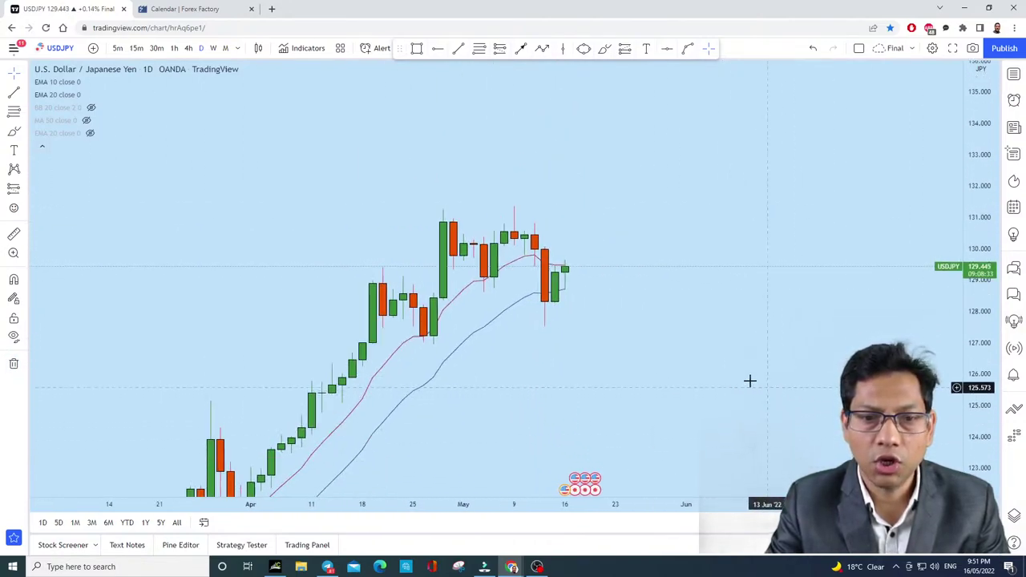
scroll(747, 380, up, 2)
drag(986, 412, 986, 352)
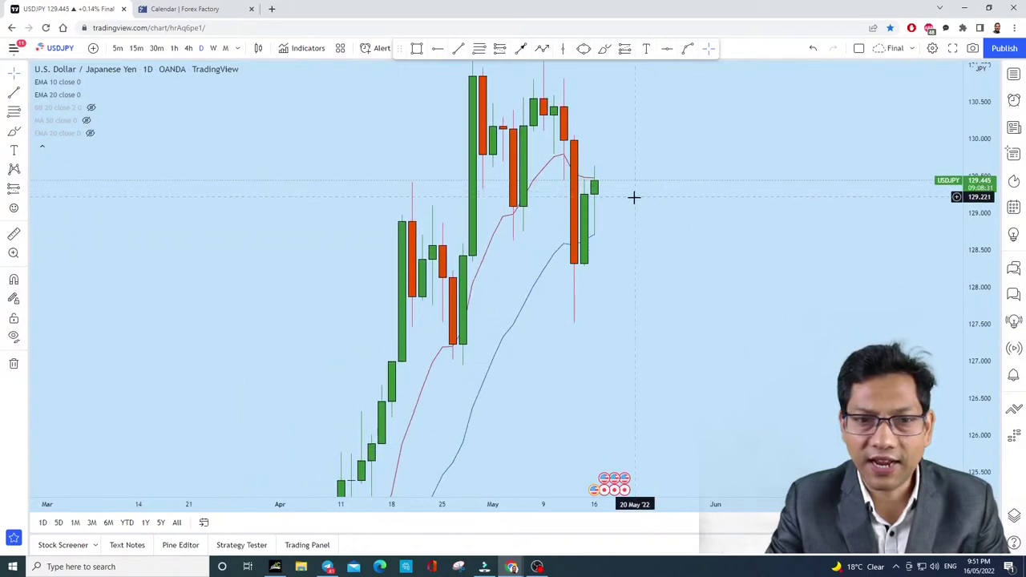
click(604, 48)
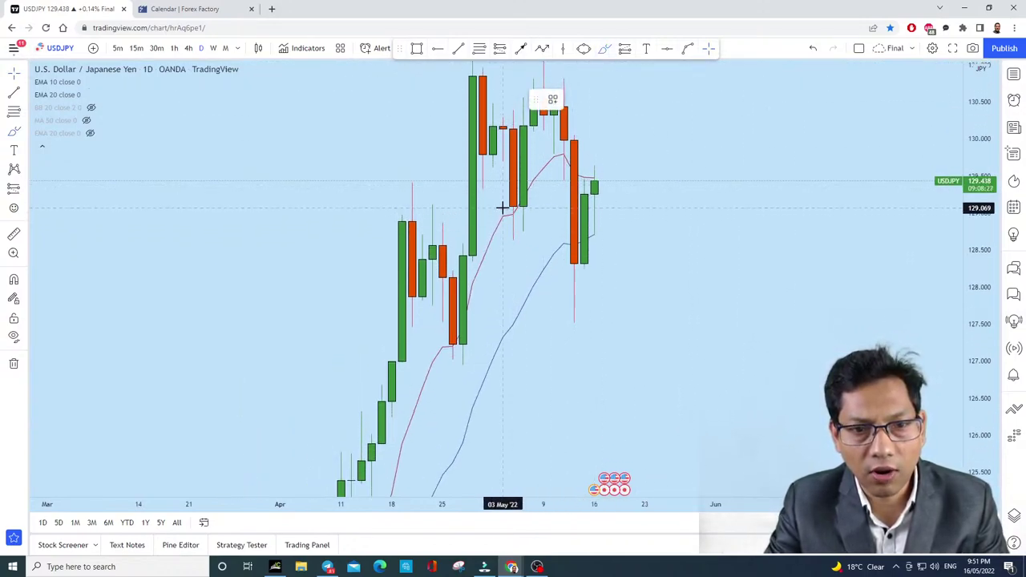
drag(505, 210, 649, 208)
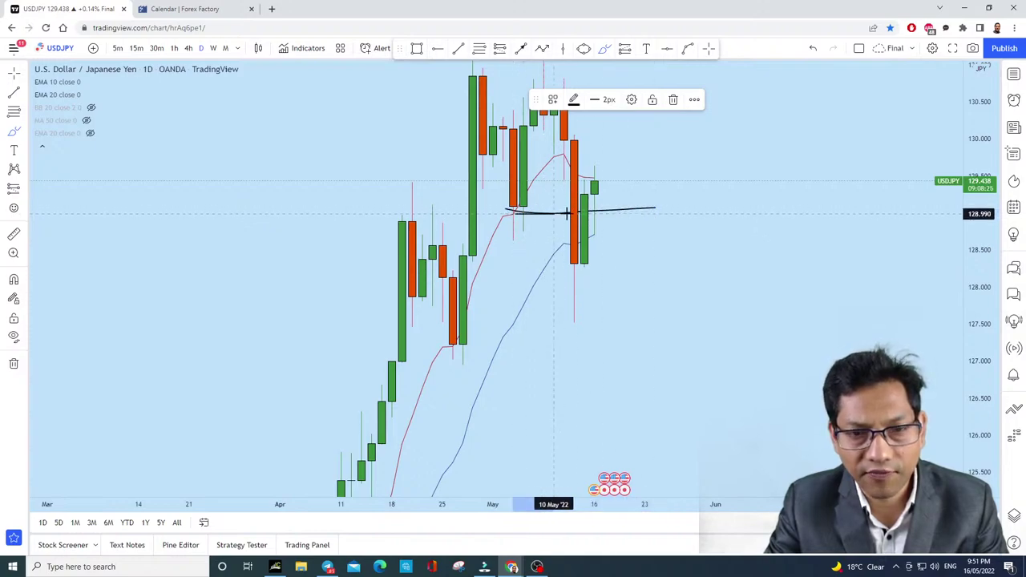
drag(513, 212, 685, 206)
mouse_move(591, 213)
mouse_down()
mouse_move(630, 120)
mouse_move(621, 130)
mouse_move(649, 133)
mouse_up()
click(814, 49)
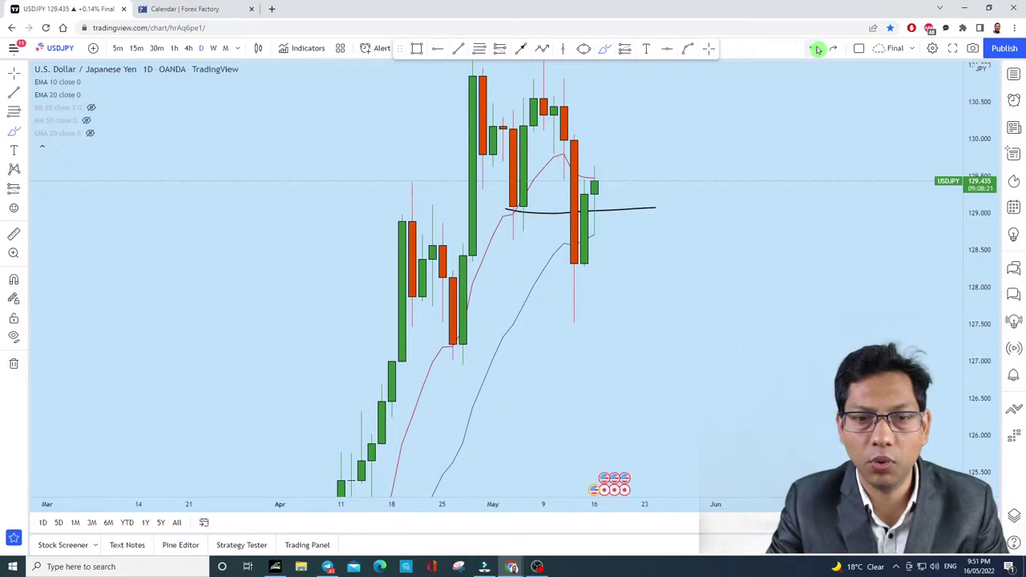
scroll(815, 74, down, 3)
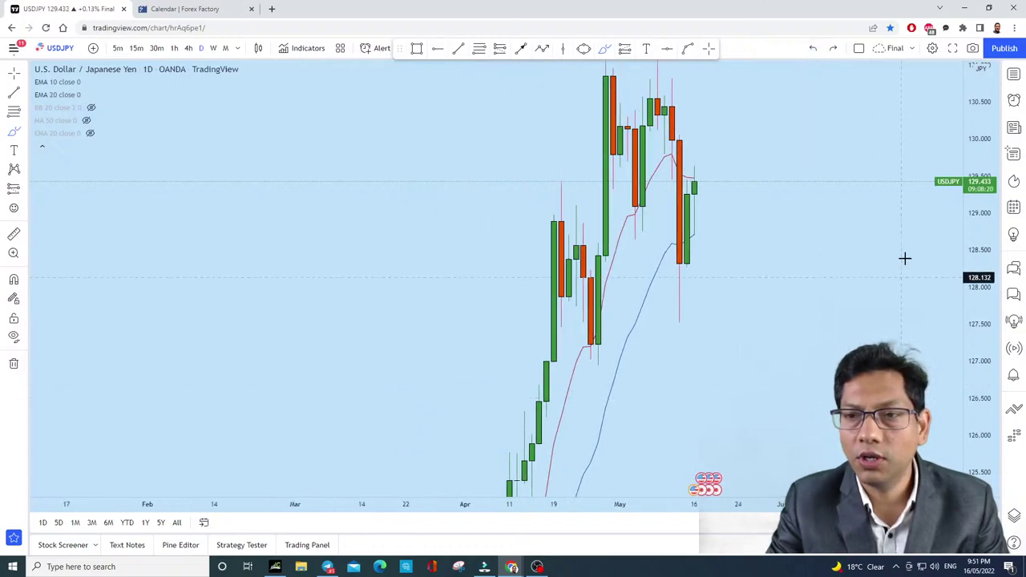
Step: Load USDCAD from the watchlist and set its chart to the weekly timeframe
click(1013, 74)
scroll(892, 321, down, 2)
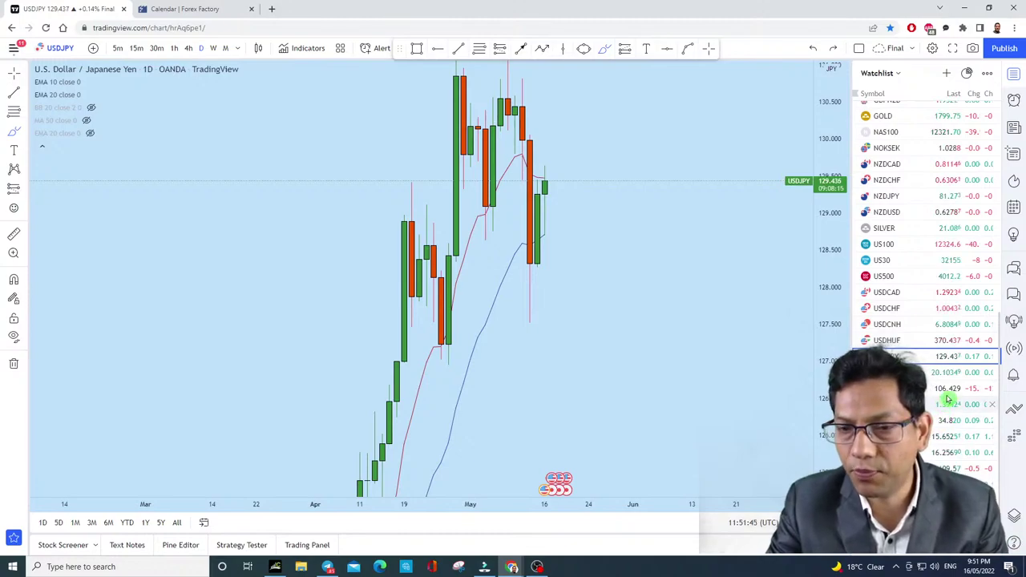
click(945, 293)
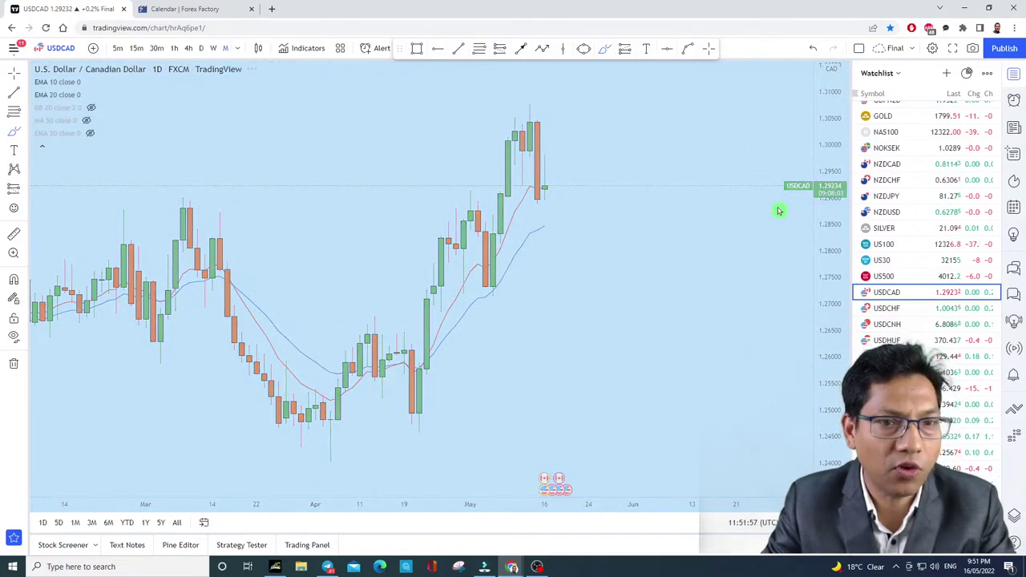
click(227, 49)
click(213, 48)
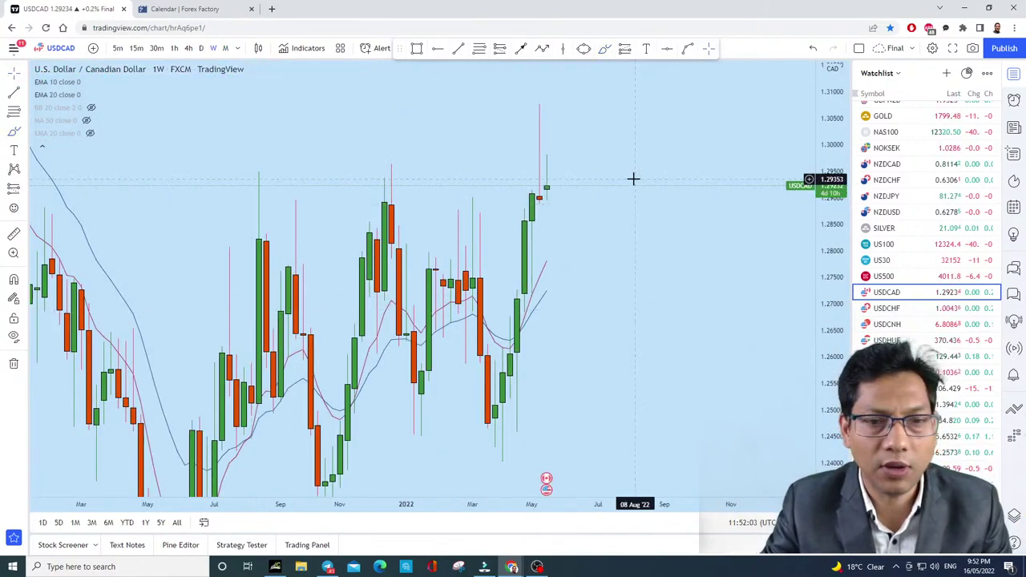
Step: Place a horizontal ray at about 1.28894 on weekly USDCAD, starting at late January 2022, to mark the support level
drag(759, 307, 795, 307)
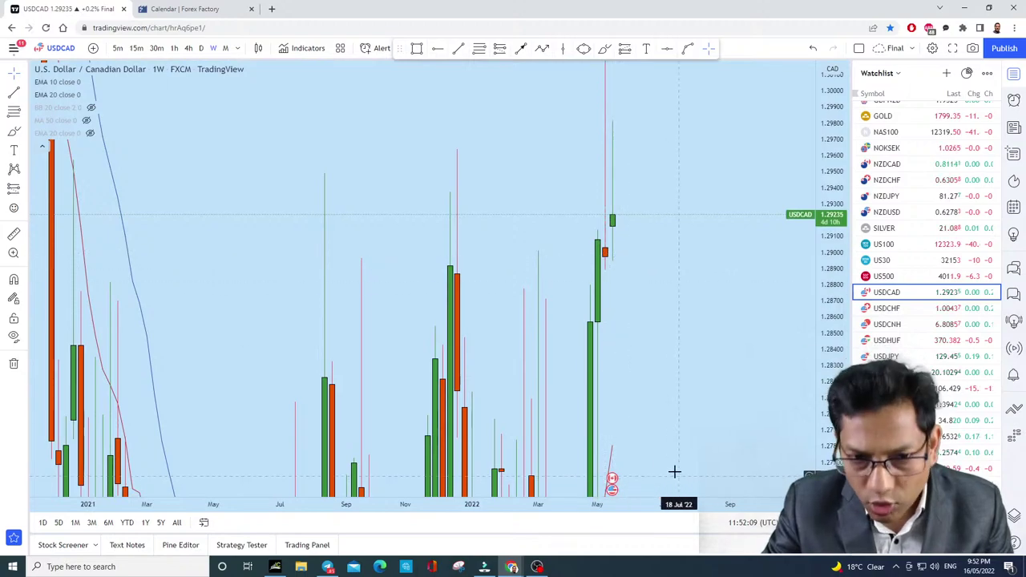
scroll(719, 371, up, 2)
scroll(719, 372, up, 1)
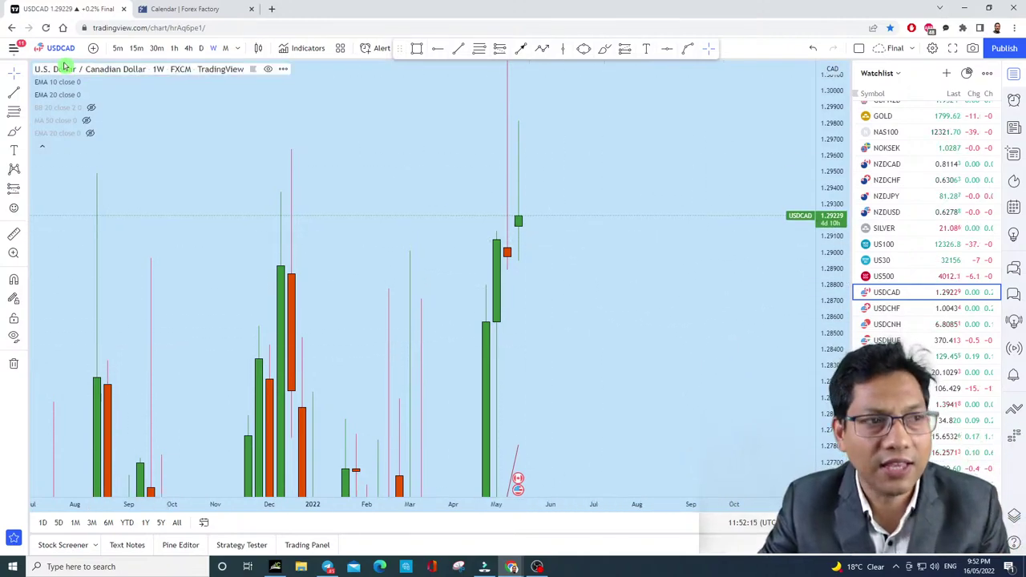
click(24, 74)
drag(679, 257, 690, 209)
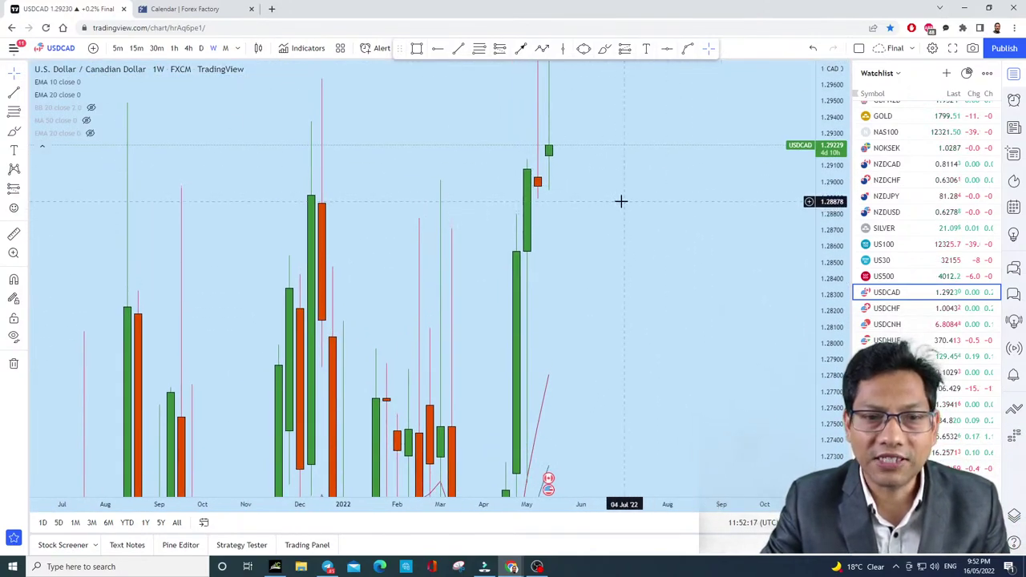
click(438, 48)
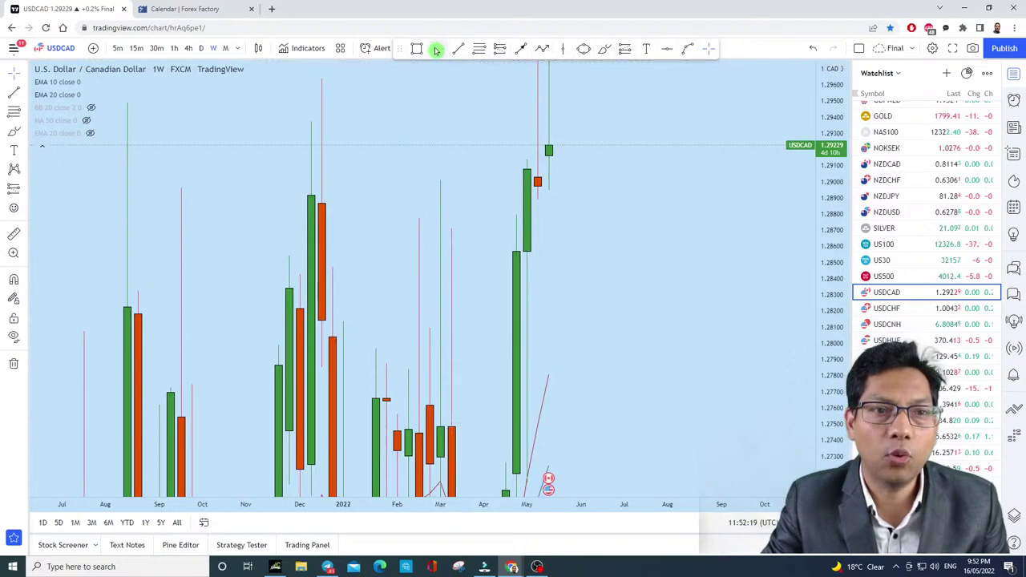
click(377, 198)
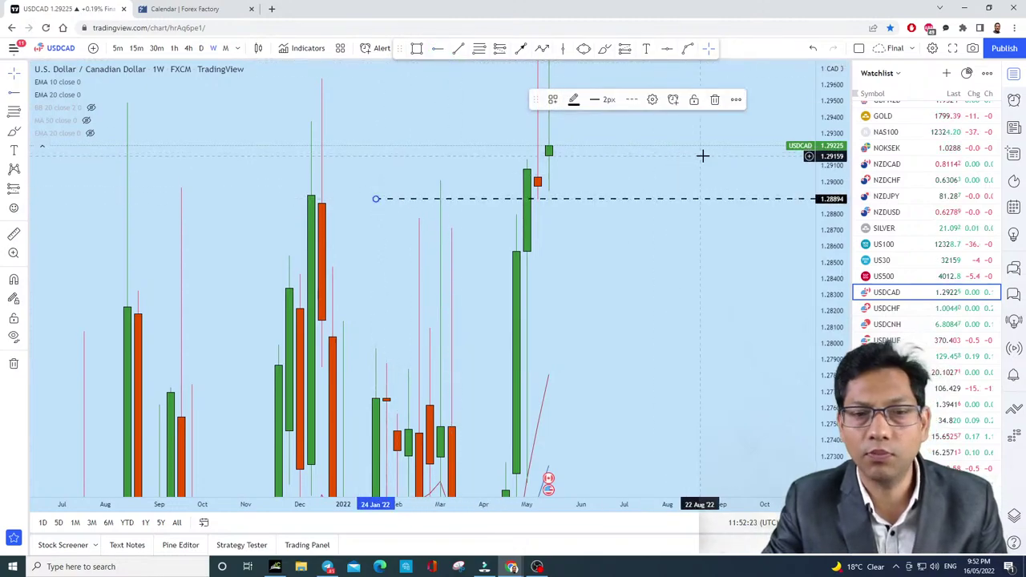
Step: Sketch a dip below the weekly support ray and a bounce to about 1.294 with the Brush, undoing the stroke
click(588, 80)
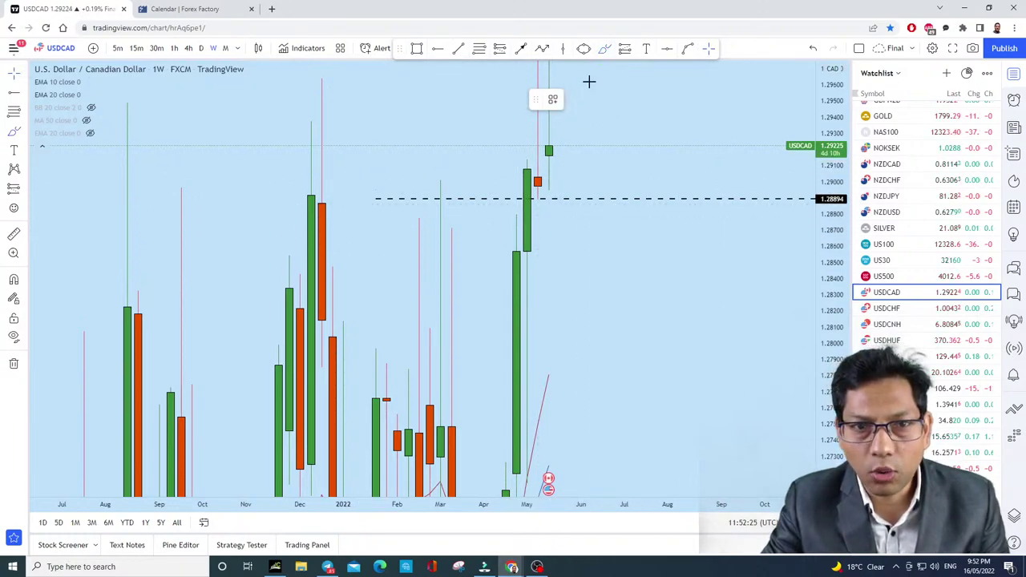
mouse_move(543, 200)
mouse_down()
mouse_move(529, 200)
mouse_move(583, 129)
mouse_move(611, 133)
mouse_up()
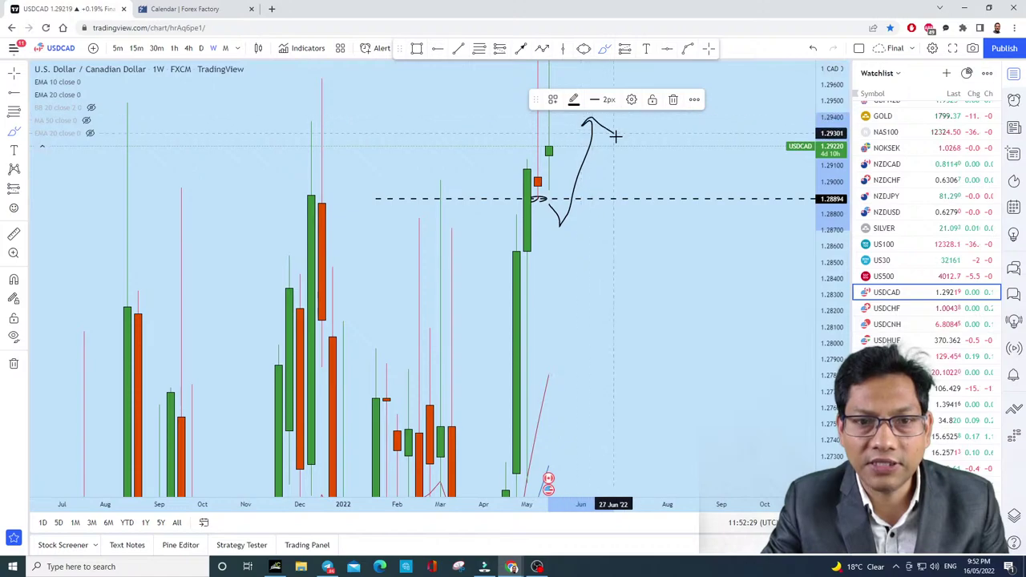
click(811, 50)
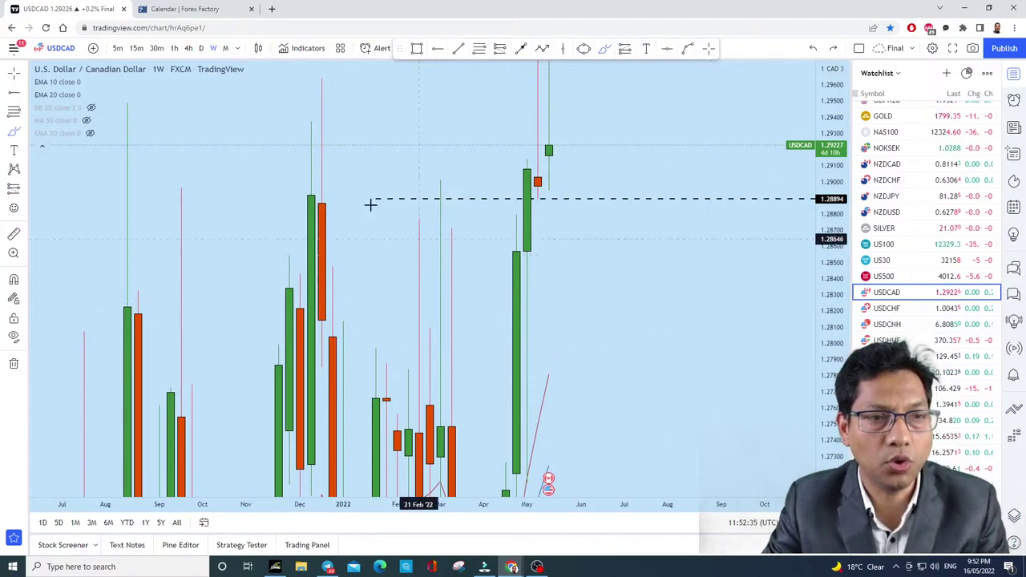
Step: Switch USDCAD to the daily timeframe and circle the latest candle with the Brush, undoing the last stroke
click(215, 49)
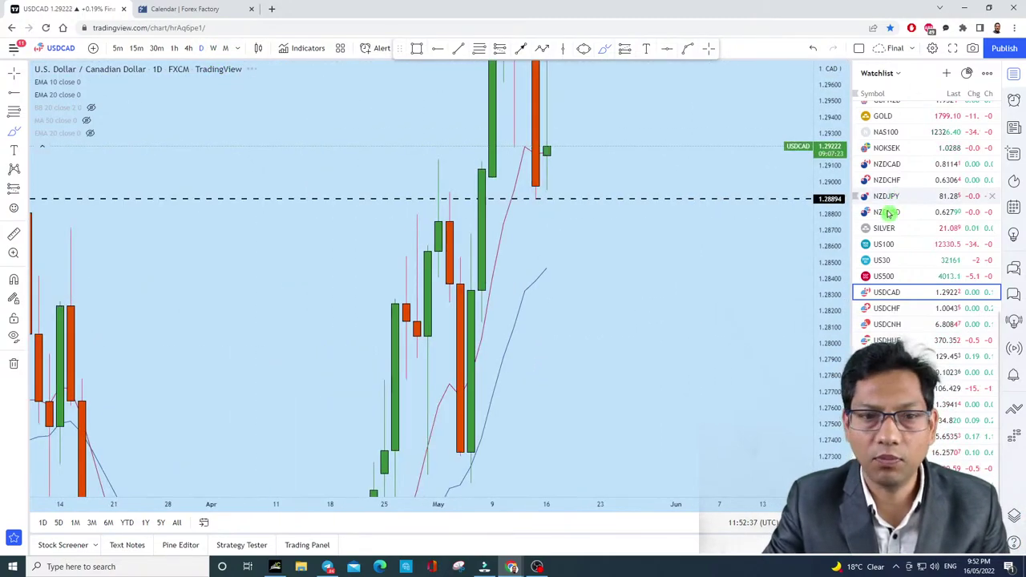
scroll(757, 390, down, 2)
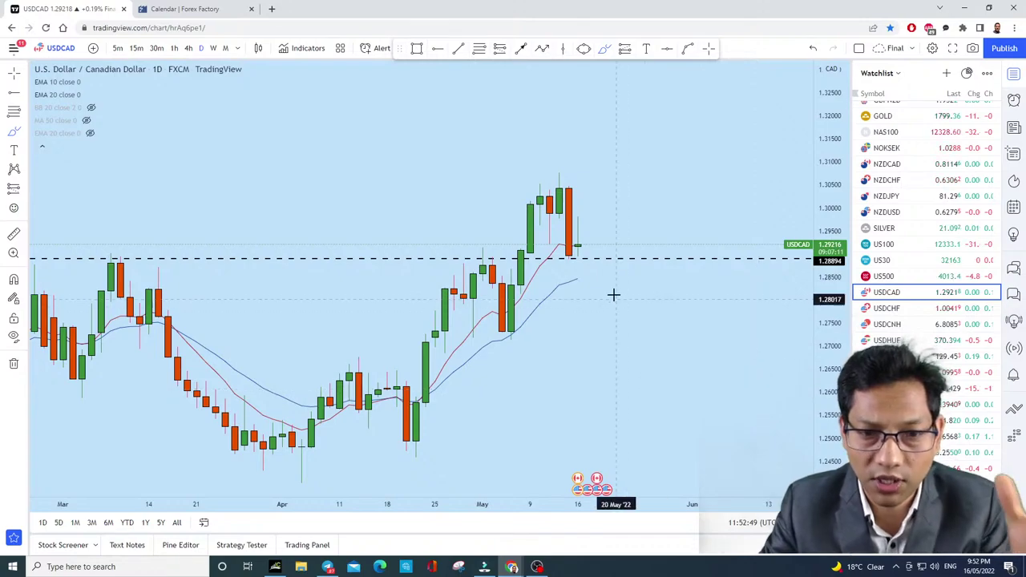
drag(832, 391, 832, 337)
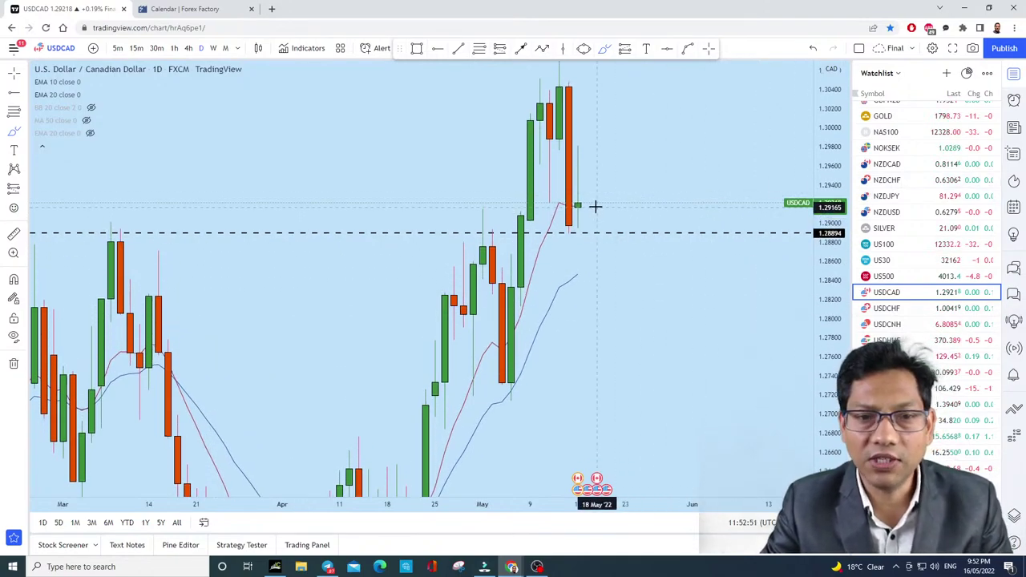
mouse_move(590, 206)
mouse_down()
mouse_move(569, 210)
mouse_move(510, 189)
mouse_up()
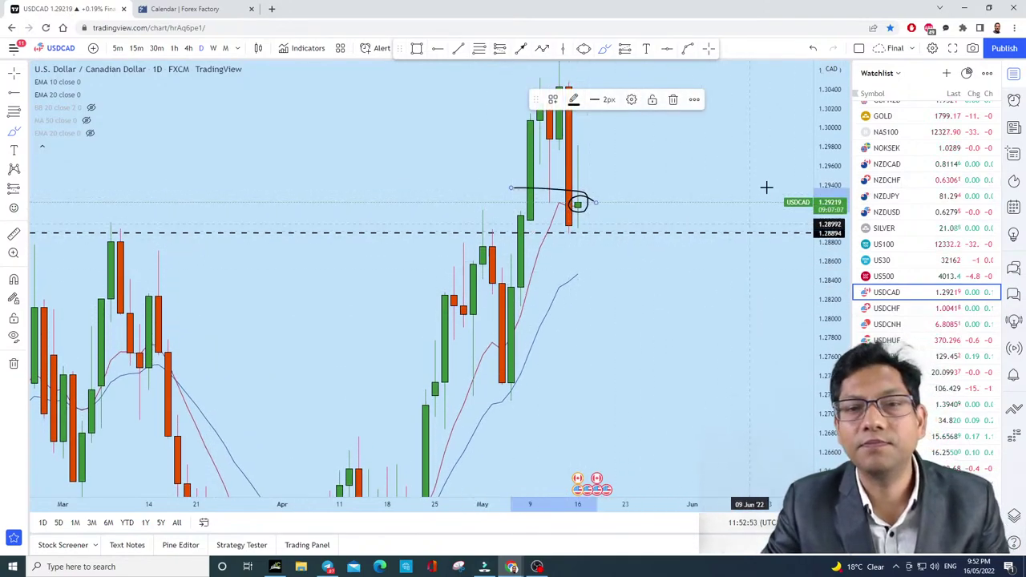
click(812, 50)
Step: Sketch a rising arrow across the support ray to about 1.298 and loops around the latest daily candle, undoing both
mouse_move(525, 234)
mouse_down()
mouse_move(409, 258)
mouse_move(792, 148)
mouse_move(701, 132)
mouse_up()
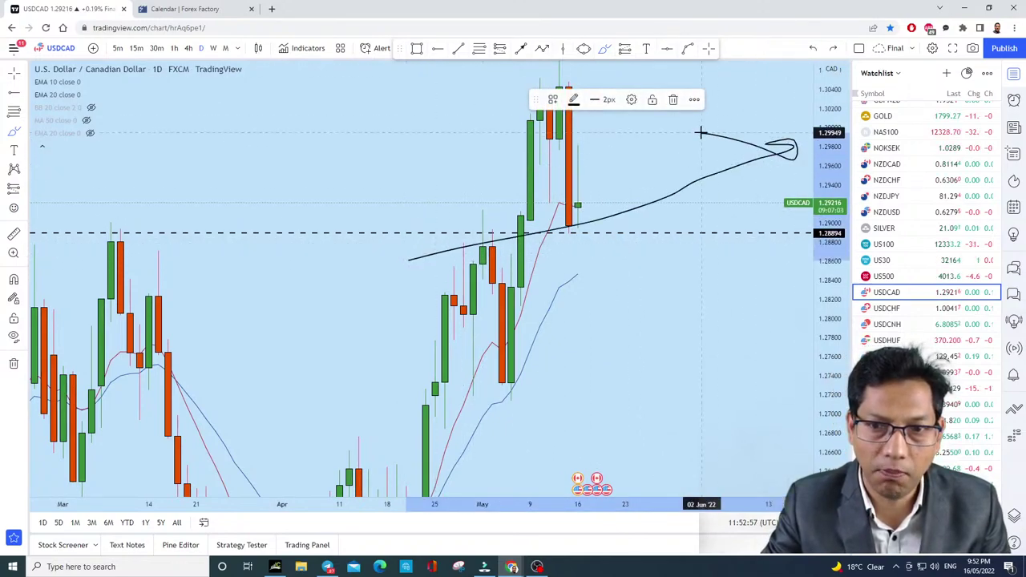
click(812, 50)
scroll(518, 265, up, 2)
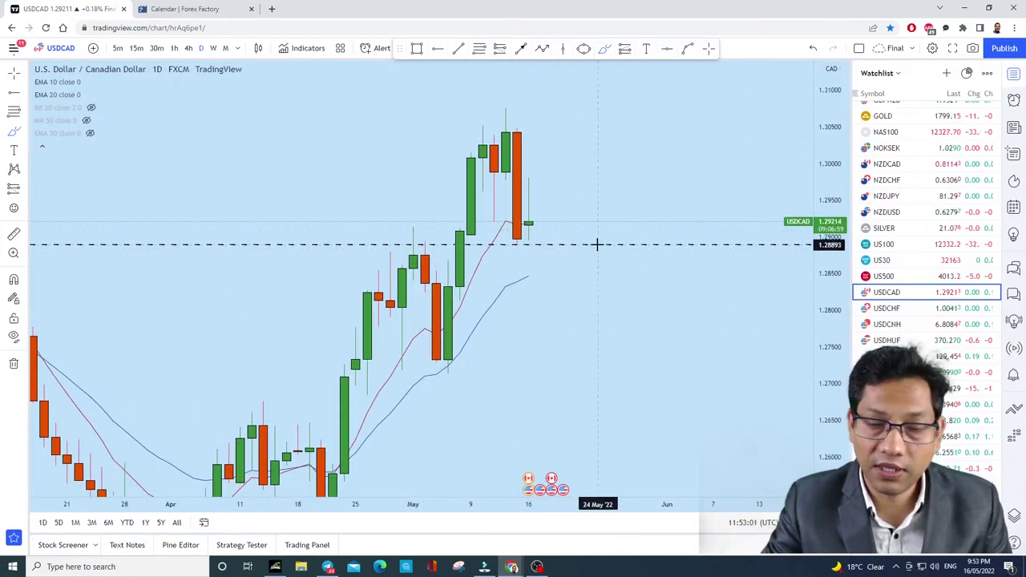
drag(544, 218, 529, 221)
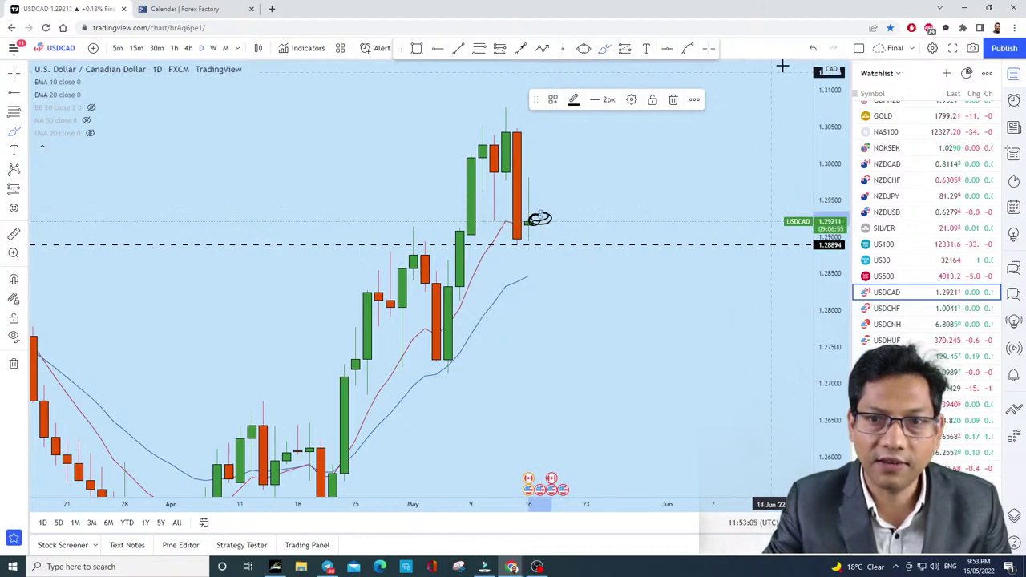
click(814, 49)
Step: Sketch an arrow rising from the latest daily candle to about 1.306, undoing the stroke
scroll(647, 256, down, 1)
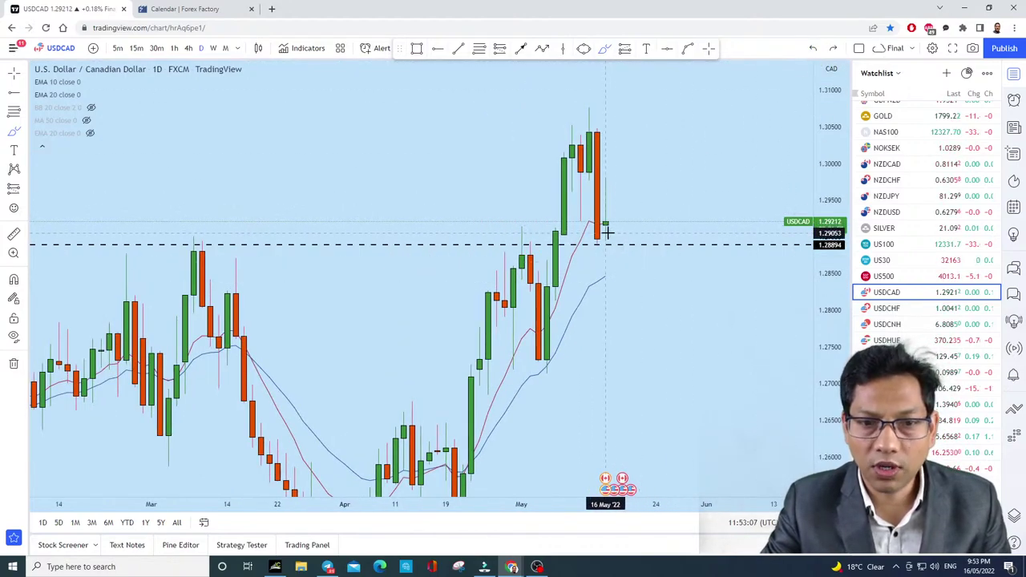
mouse_move(608, 229)
mouse_down()
mouse_move(701, 109)
mouse_move(666, 118)
mouse_up()
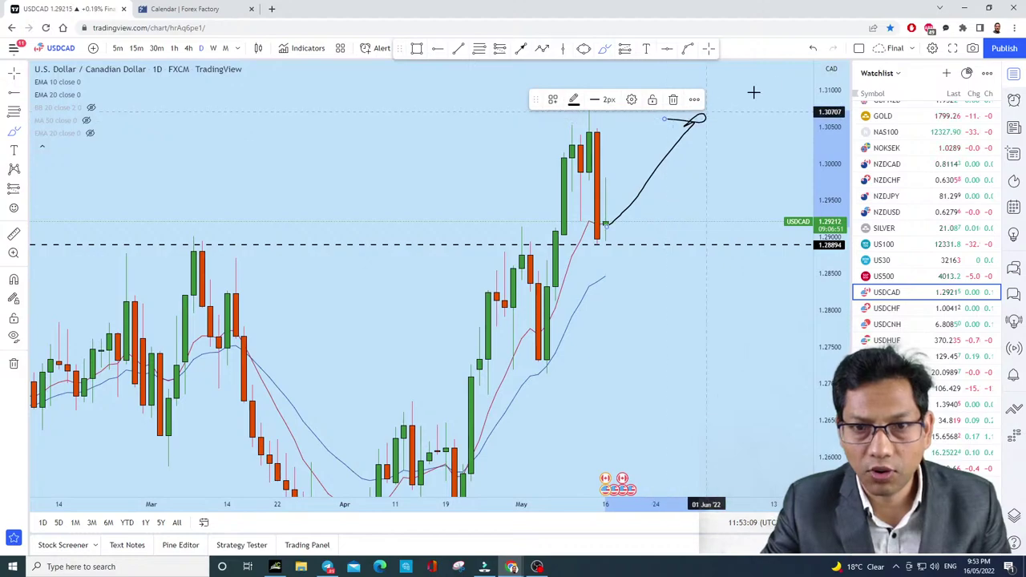
click(814, 49)
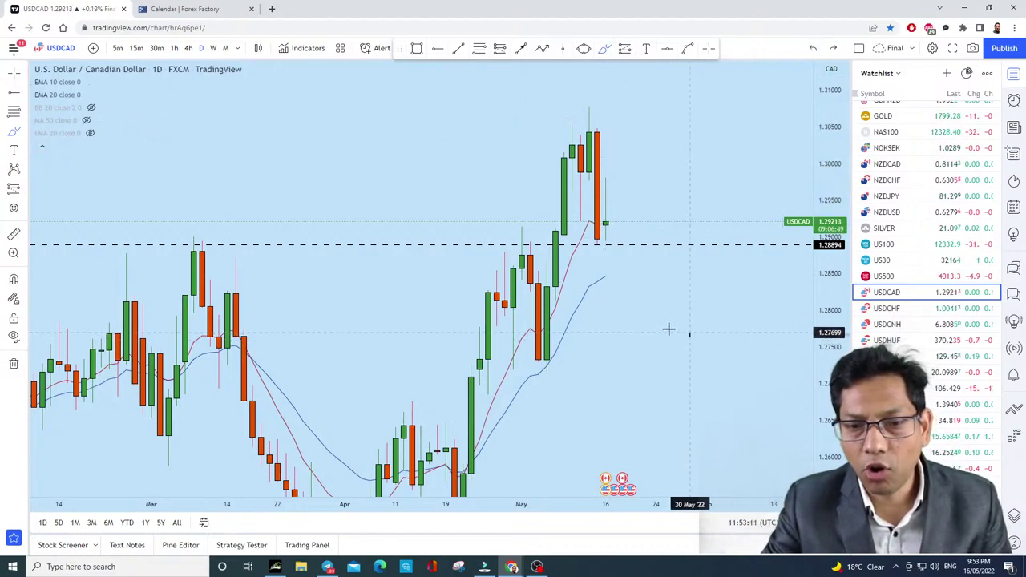
Step: Handwrite a Brush note below the latest daily candles and sketch a rising arrow from the support ray to about 1.306, undoing everything
mouse_move(668, 328)
mouse_down()
mouse_move(715, 371)
mouse_move(749, 300)
mouse_up()
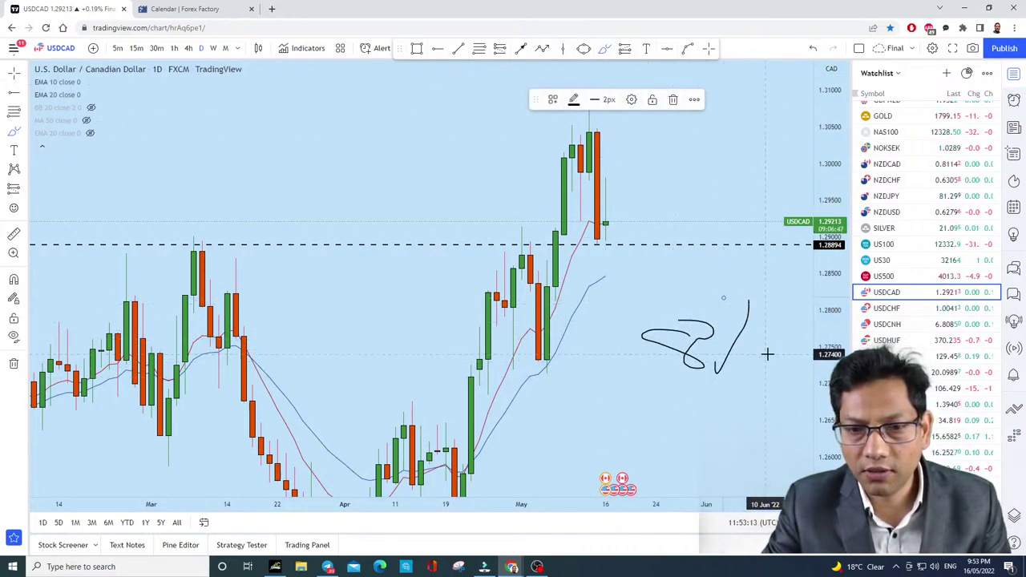
mouse_move(599, 243)
mouse_down()
mouse_move(676, 162)
mouse_move(685, 122)
mouse_up()
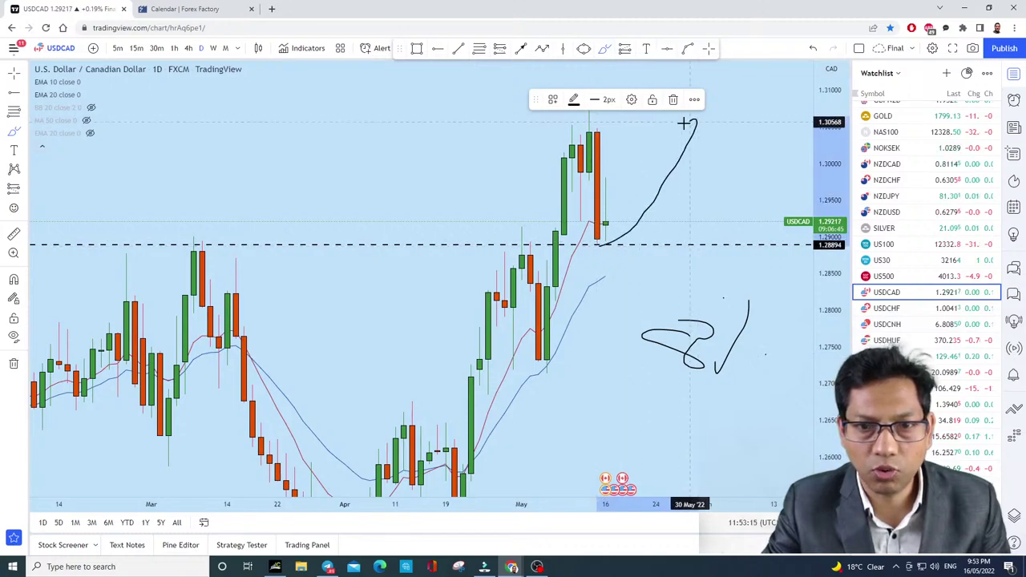
scroll(785, 142, up, 3)
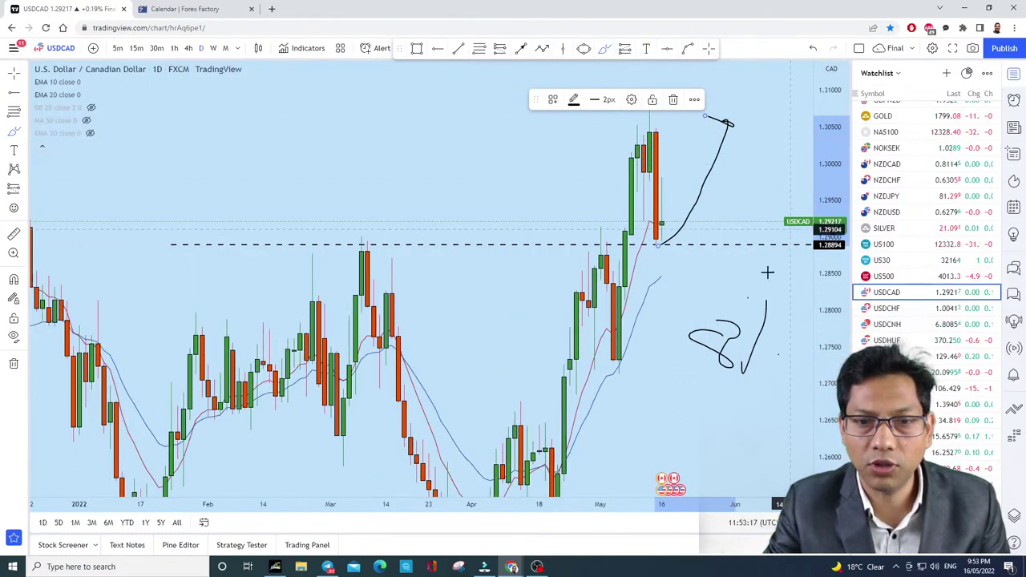
click(818, 49)
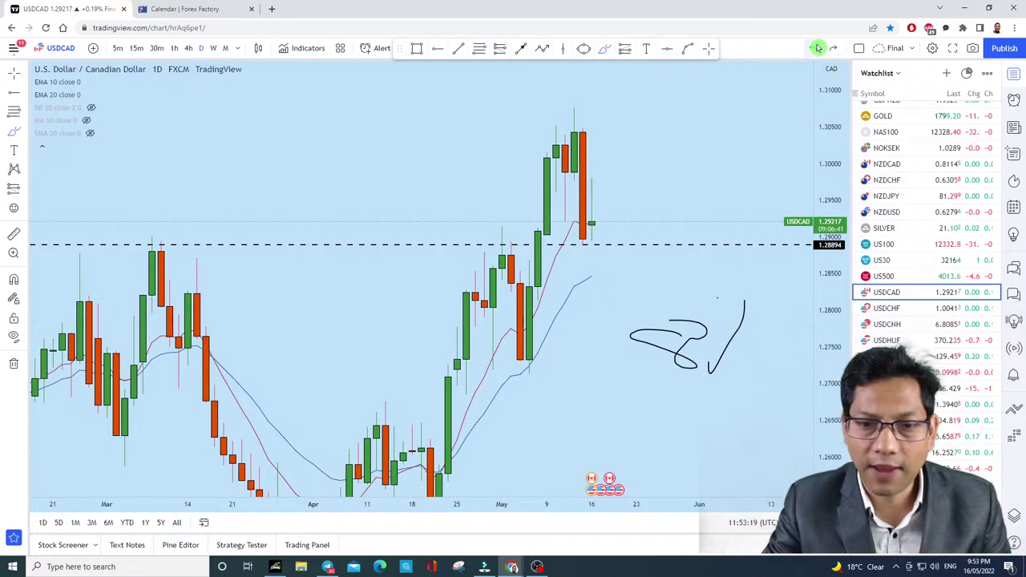
click(818, 49)
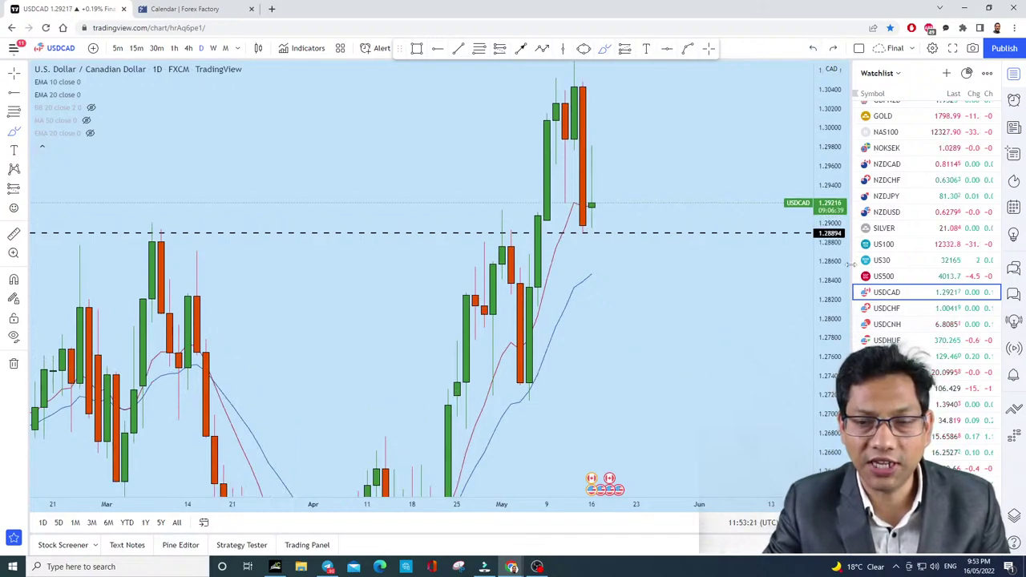
Step: Check USDCAD against the support ray on the weekly timeframe and switch the chart to the 4-hour timeframe
scroll(692, 394, up, 5)
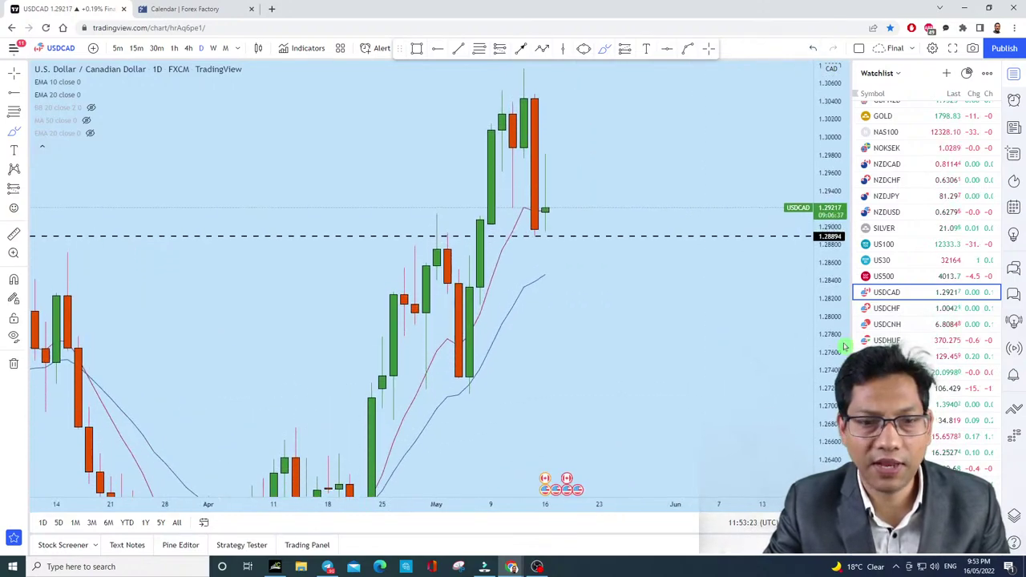
click(213, 48)
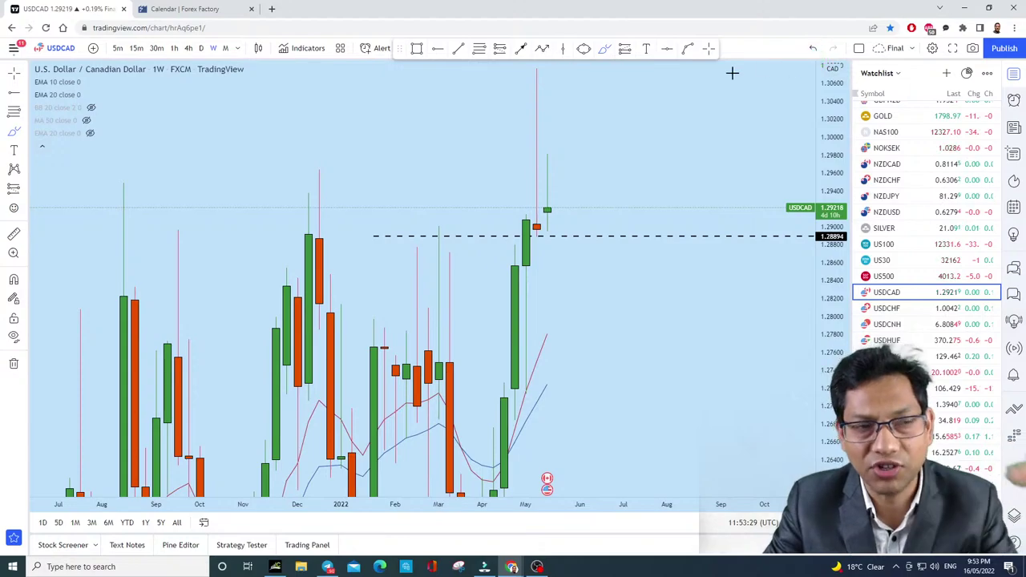
click(188, 48)
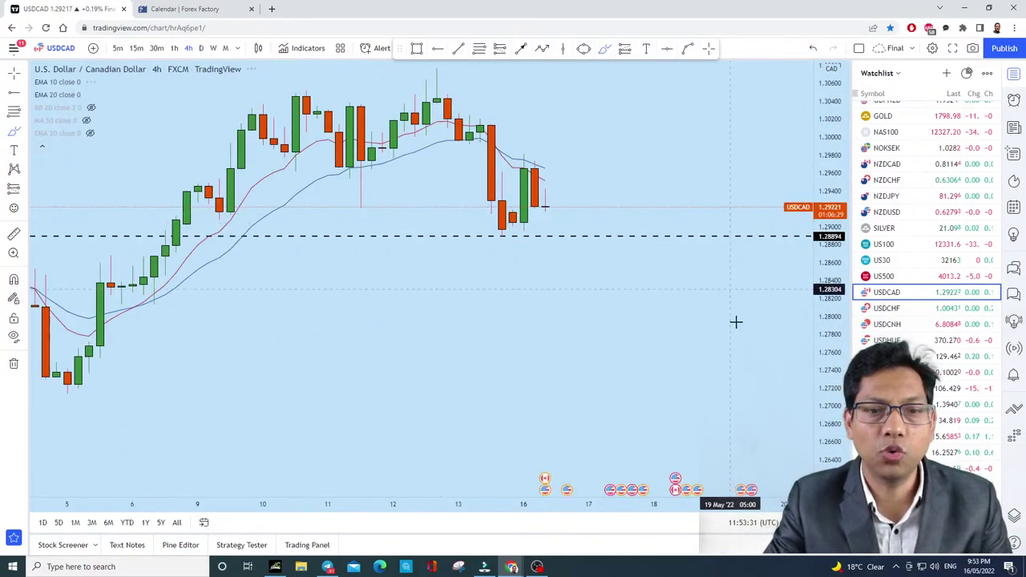
Step: Look over the recent USDCAD 4-hour candles against the support ray and switch the chart to the daily timeframe
scroll(736, 321, down, 3)
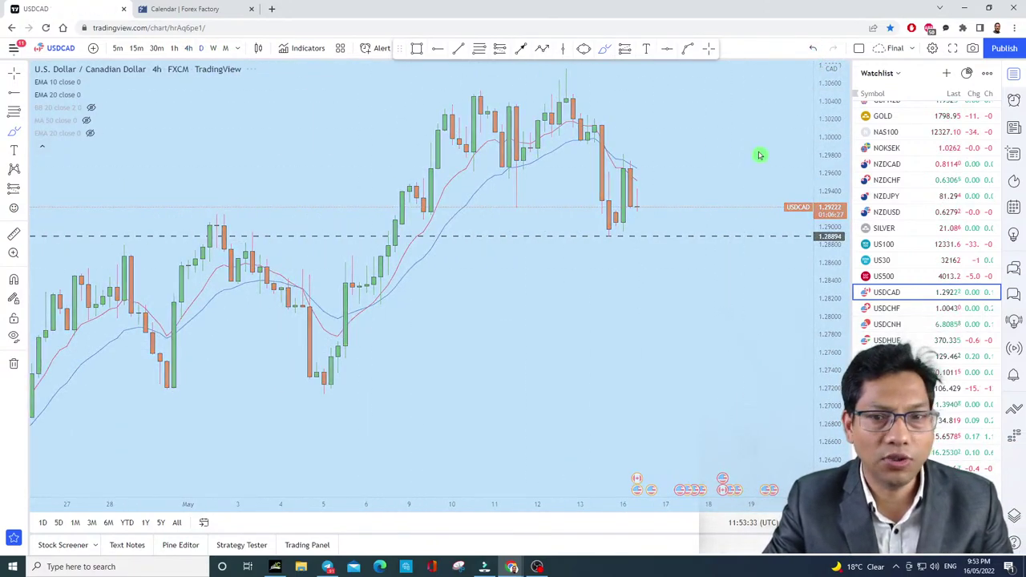
text(1D)
key(Return)
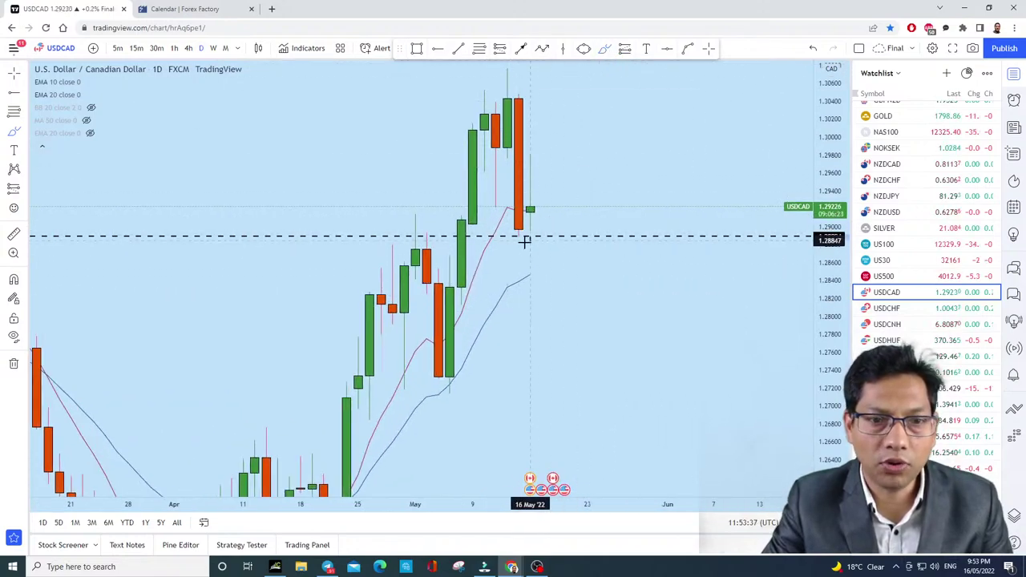
Step: Circle the latest daily lows and the early-May highs at the support ray with the Brush, undoing the marks
drag(522, 238, 521, 234)
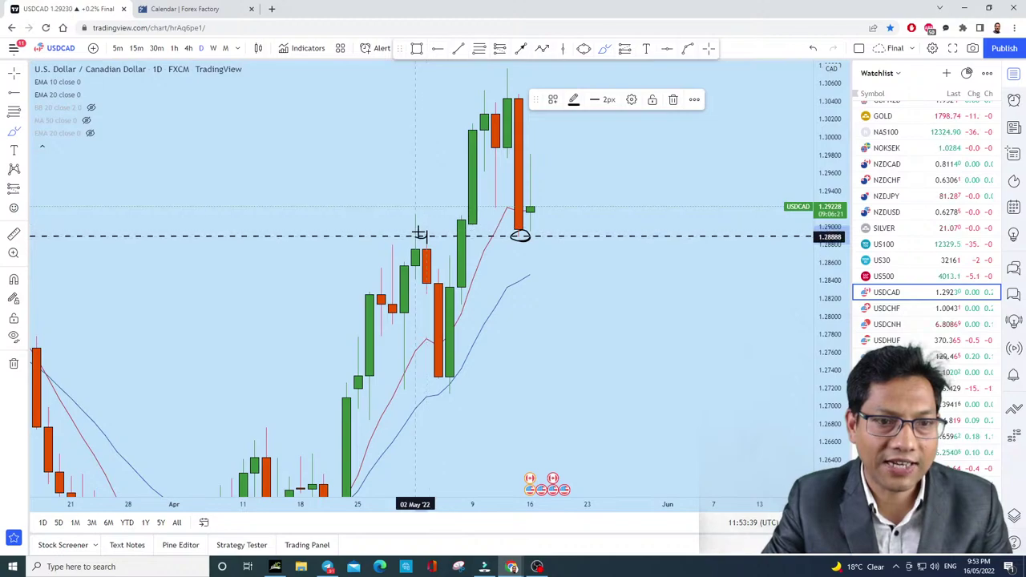
click(812, 49)
click(812, 49)
drag(422, 236, 418, 232)
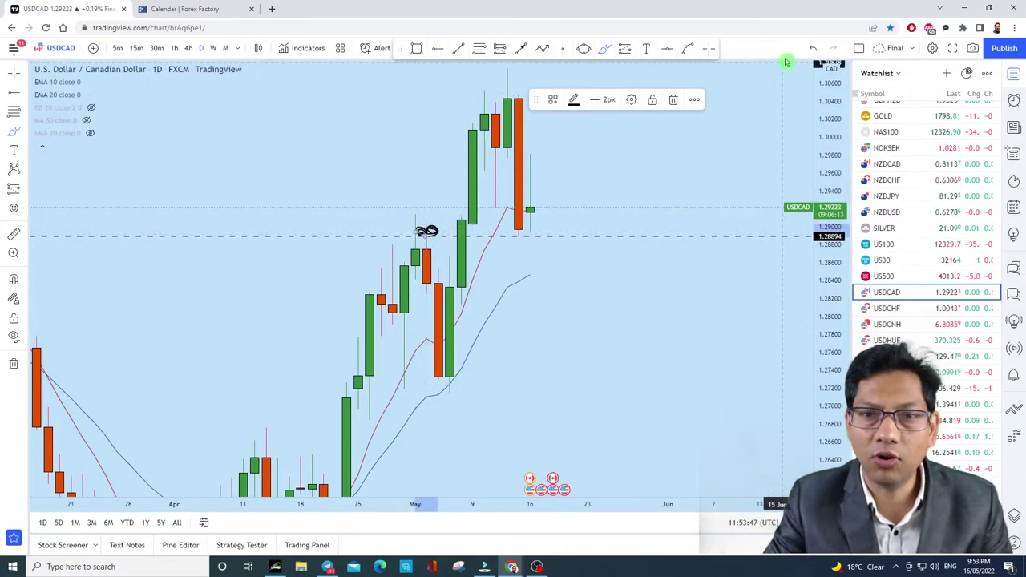
click(813, 49)
Step: Draw a thin rectangle zone along the USDCAD support ray from 6 April to 6 June 2022, between 1.28888 and 1.28954
click(416, 48)
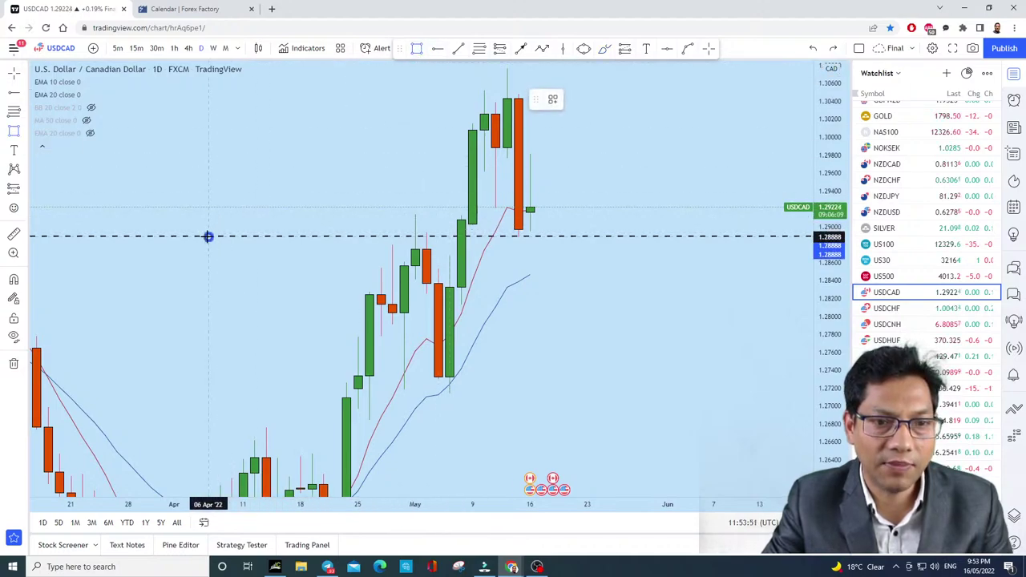
drag(207, 236, 702, 234)
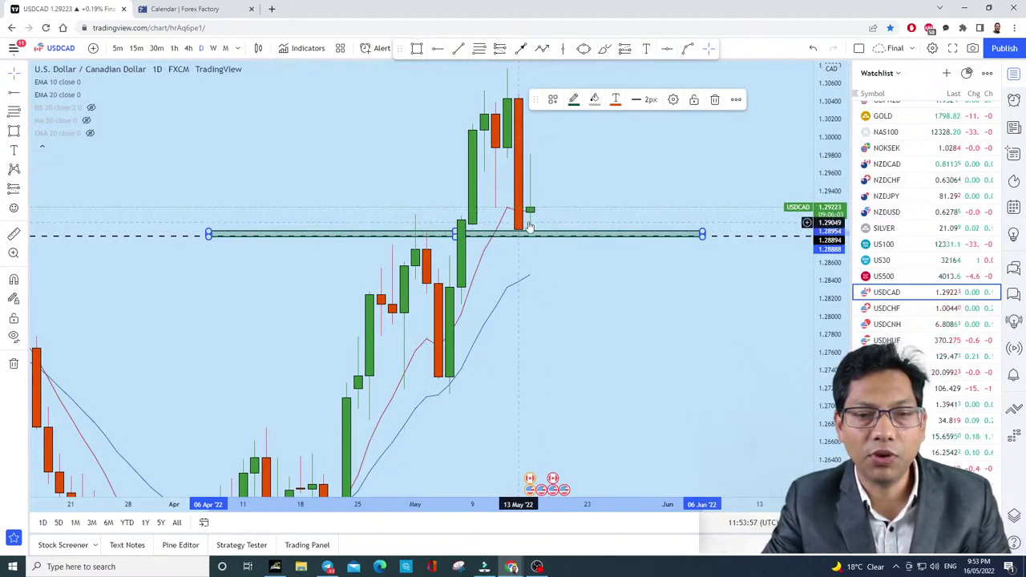
scroll(766, 282, down, 3)
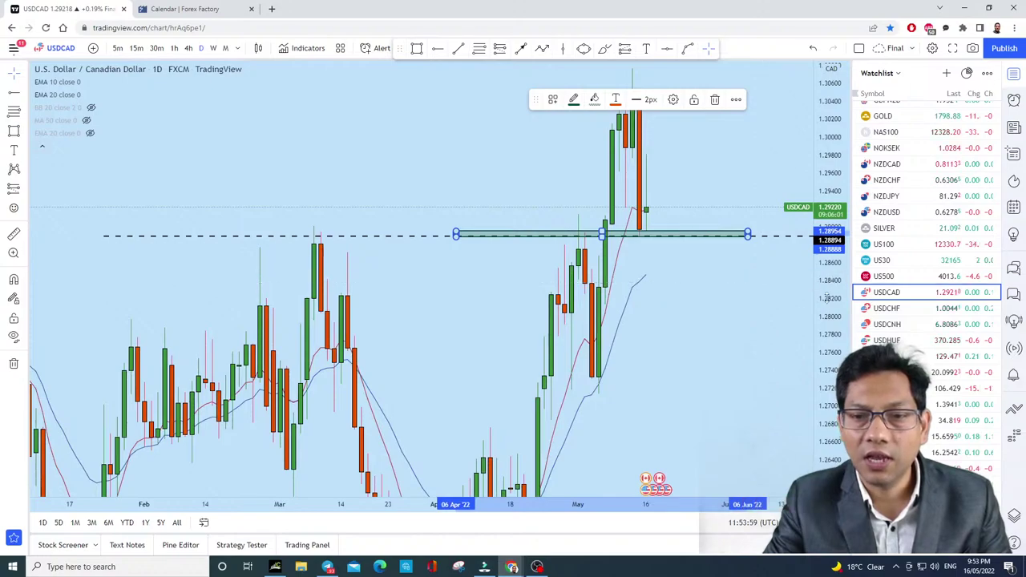
Step: Sketch Brush lines beside the latest candle at about 1.292, 1.288 and 1.320, undoing them together with the support rectangle
click(647, 239)
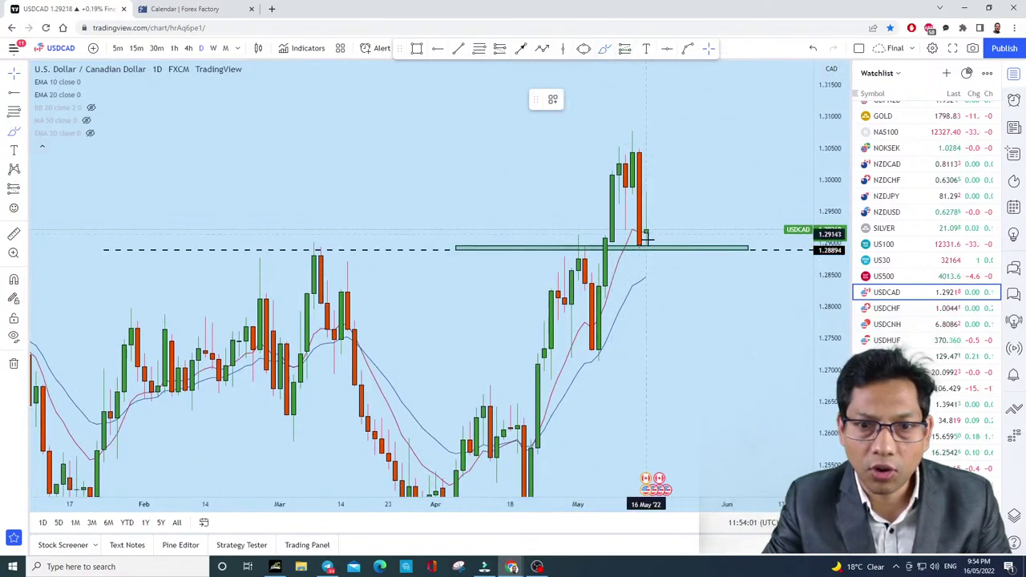
drag(647, 230, 707, 230)
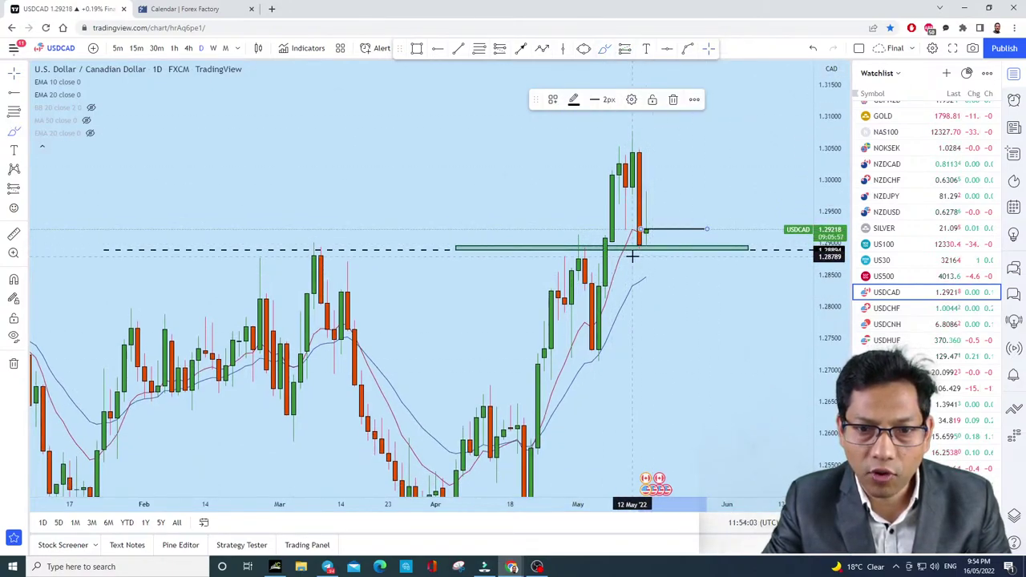
click(707, 255)
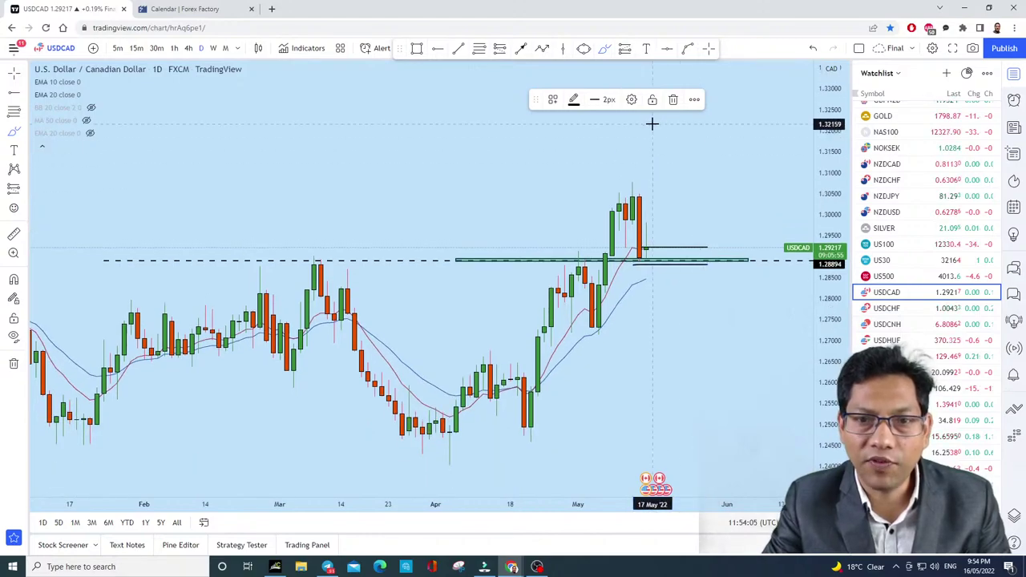
drag(648, 125, 734, 134)
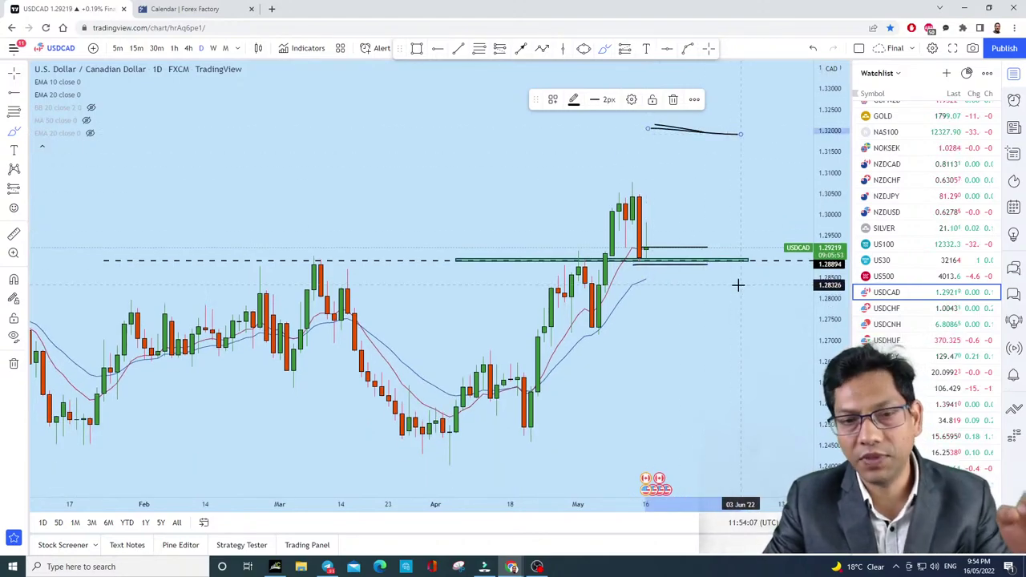
key(Escape)
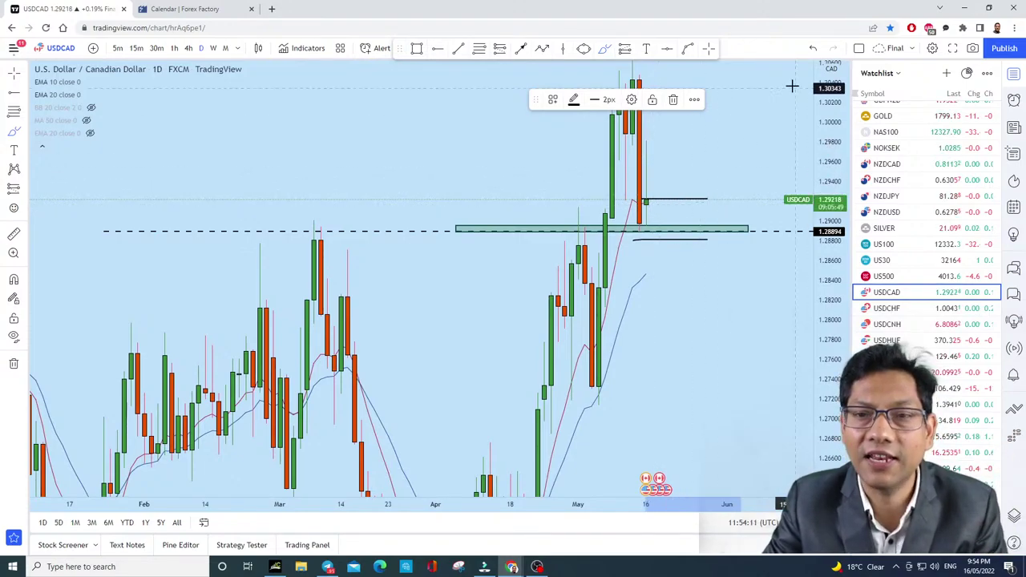
click(816, 48)
click(815, 48)
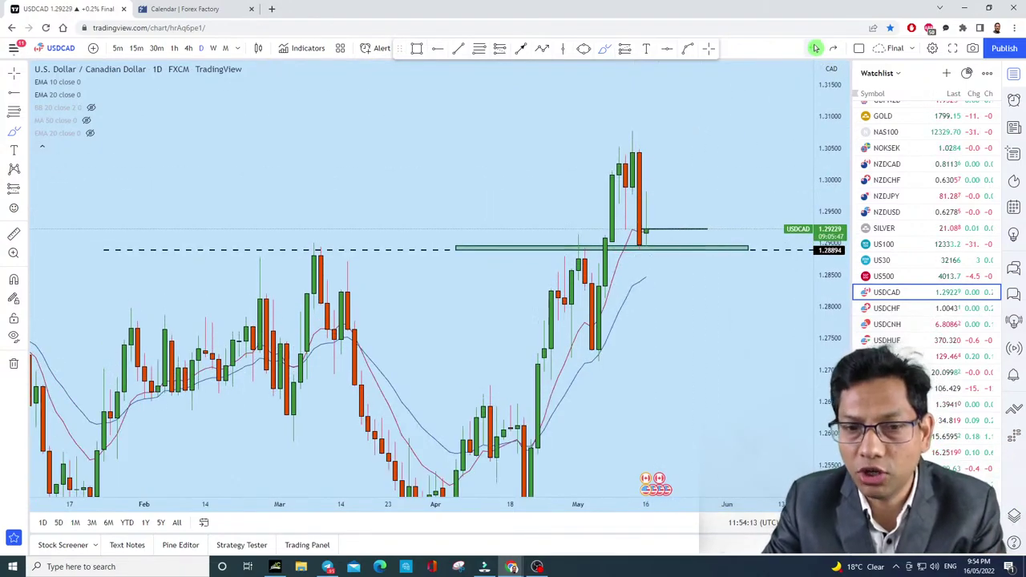
click(815, 48)
click(816, 48)
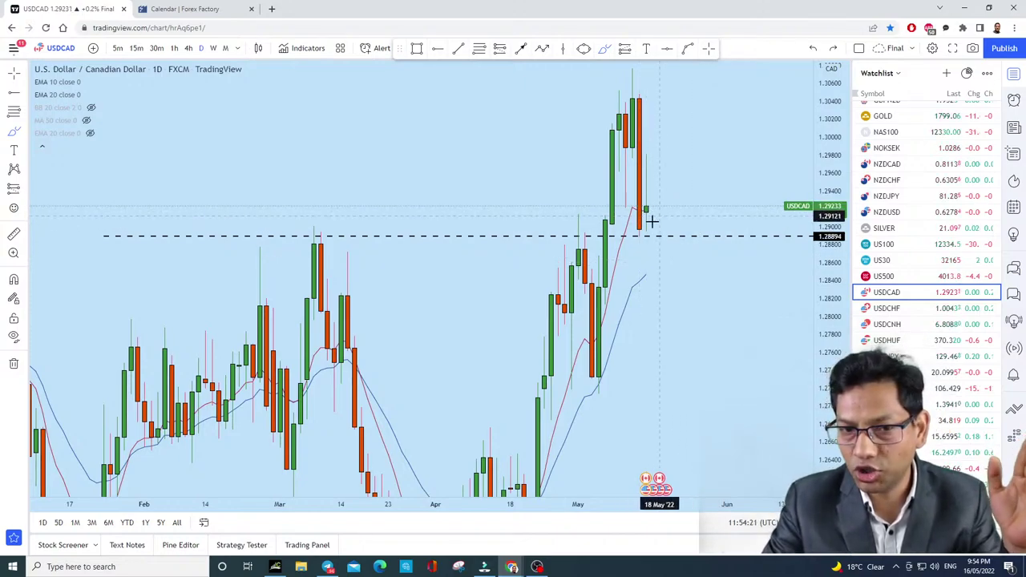
Step: Sketch a dip below the support ray to about 1.2845 and a rebound to about 1.293, undoing the strokes
mouse_move(672, 226)
mouse_down()
mouse_move(637, 236)
mouse_move(650, 276)
mouse_up()
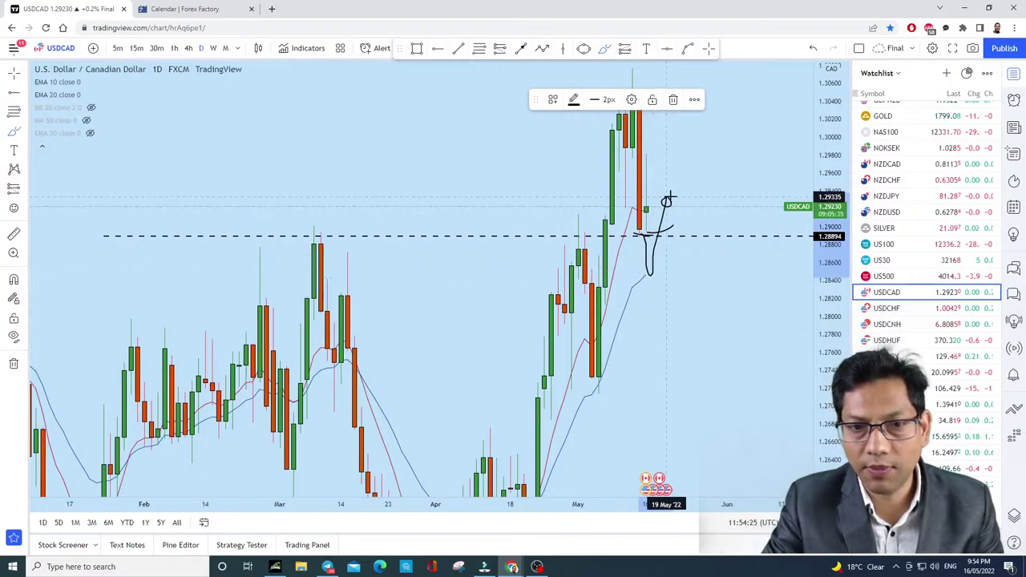
drag(664, 206, 666, 205)
click(810, 50)
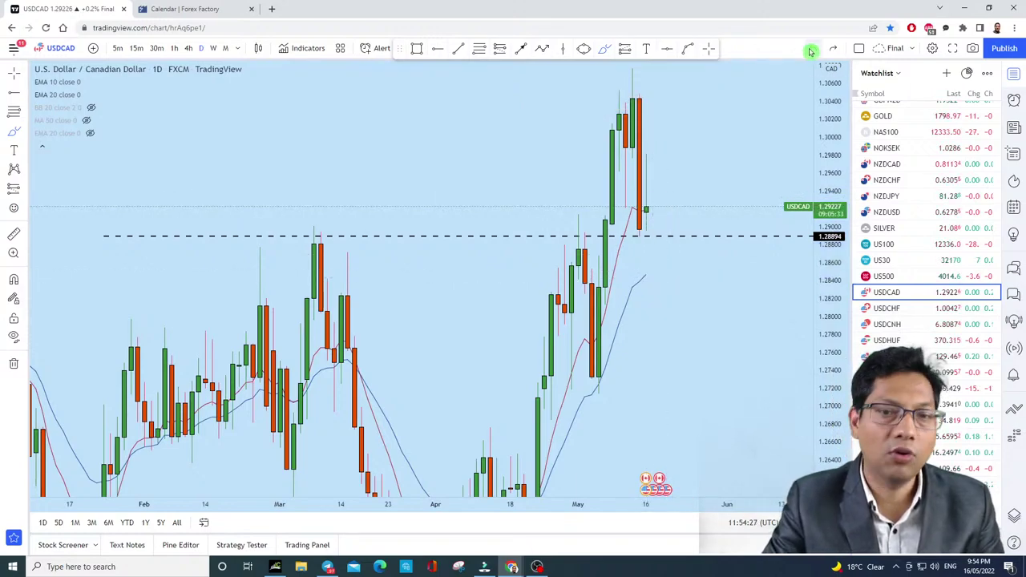
Step: Switch to the 4-hour timeframe and open the USDCHF chart to examine its candles below the descending trend line
text(240)
key(Return)
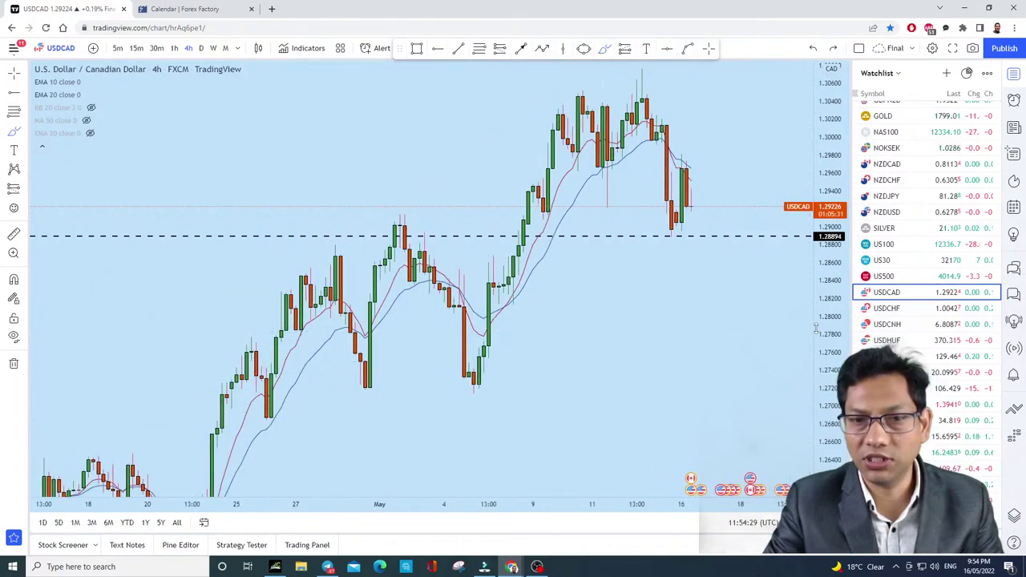
click(922, 310)
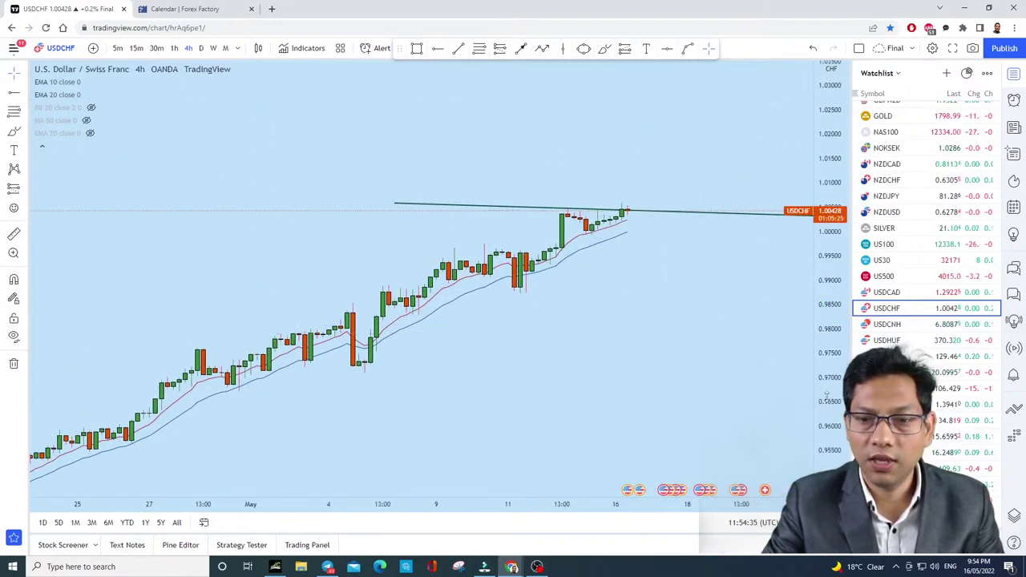
drag(825, 397, 828, 241)
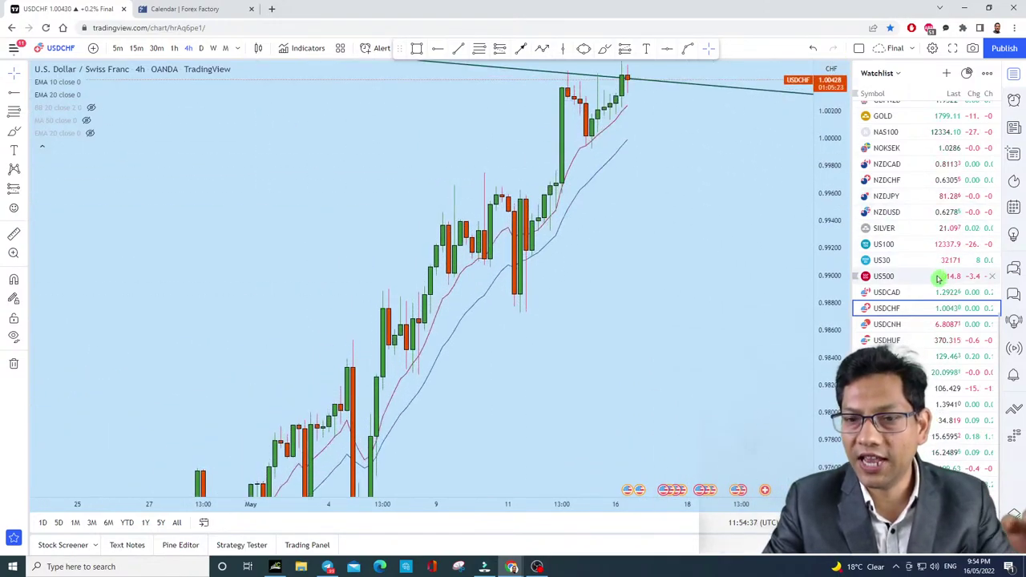
Step: Open the USDCNH chart and examine its latest 4-hour candles against the long position and dashed rays
click(914, 325)
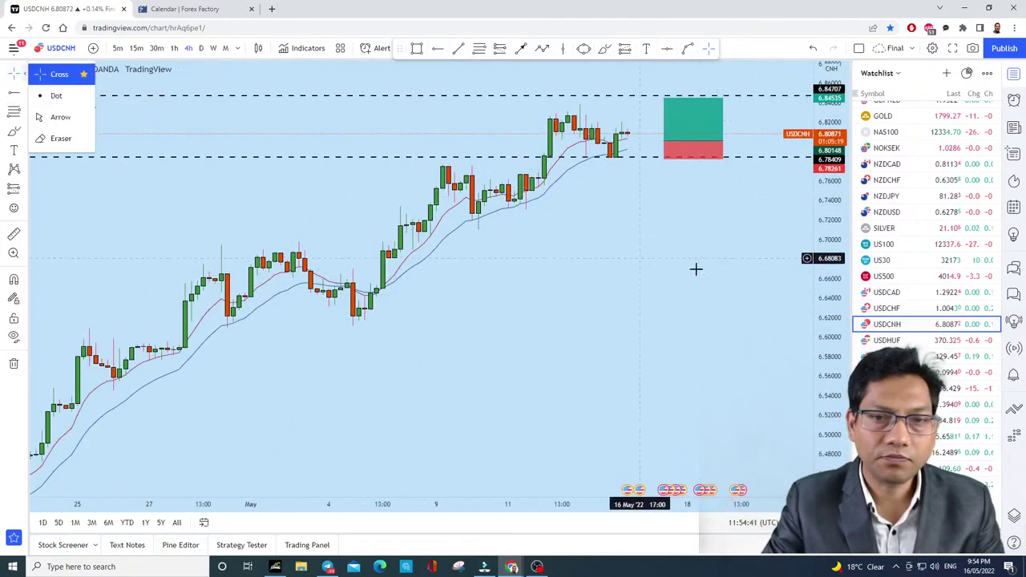
drag(694, 265, 718, 383)
scroll(722, 241, up, 6)
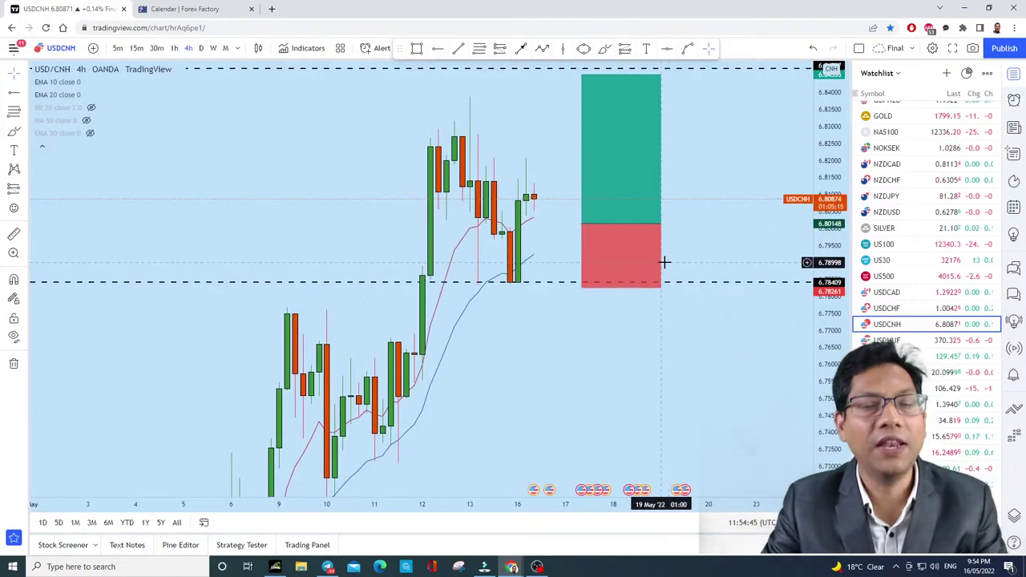
drag(749, 279, 757, 280)
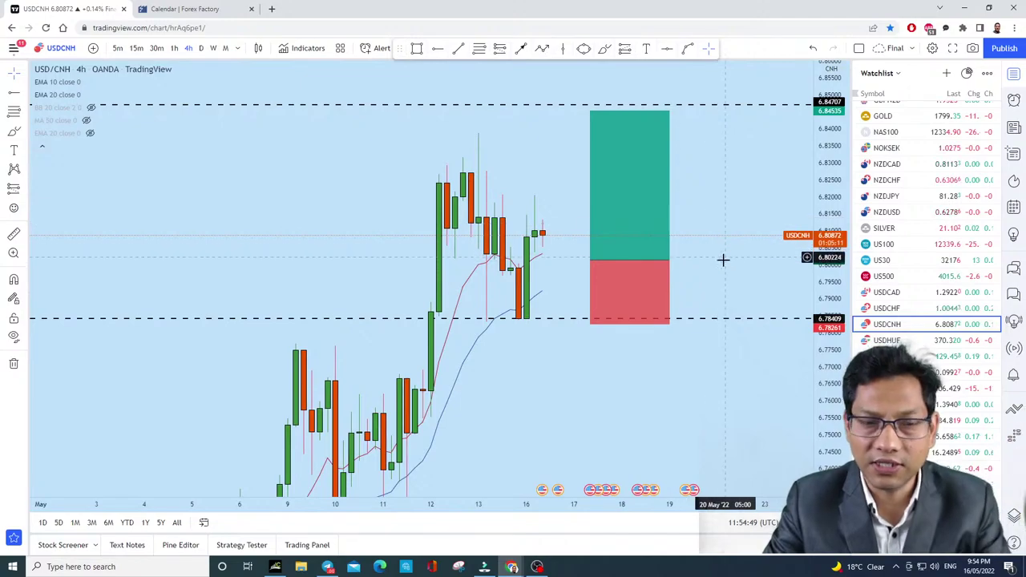
Step: Switch USDCNH to the monthly timeframe and examine the price history since 2012 around the two dashed rays
click(224, 48)
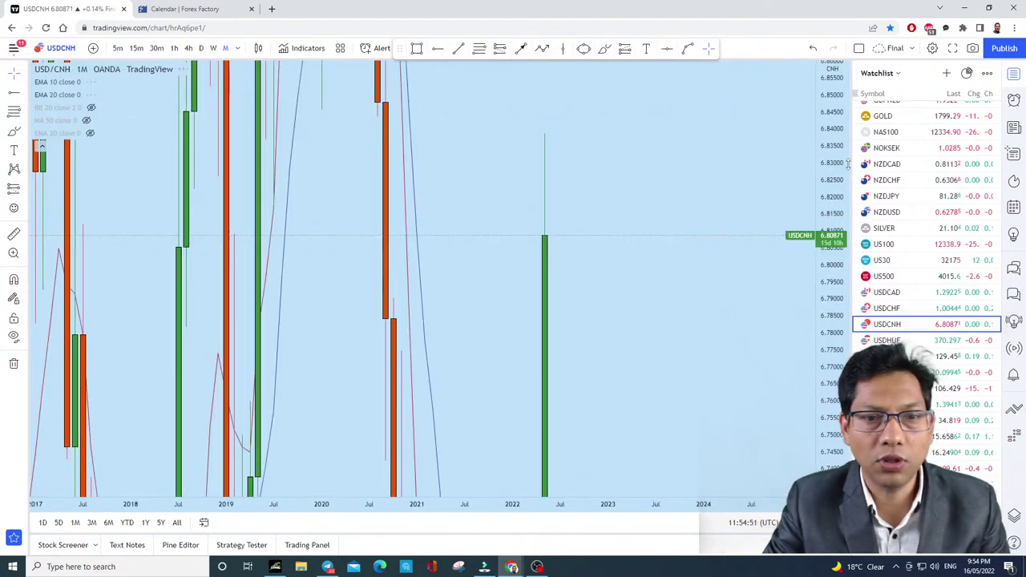
scroll(726, 393, down, 3)
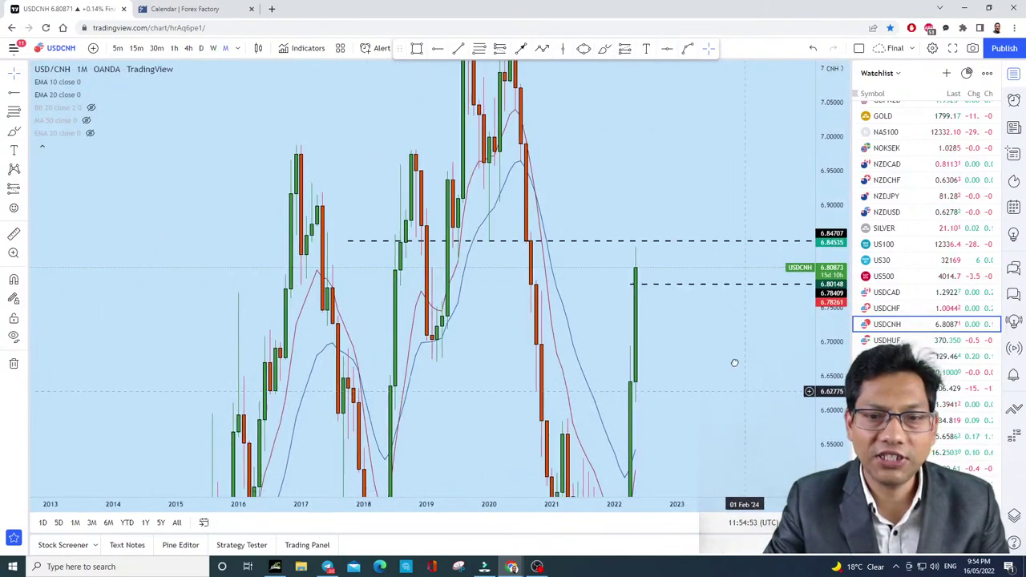
scroll(729, 384, down, 3)
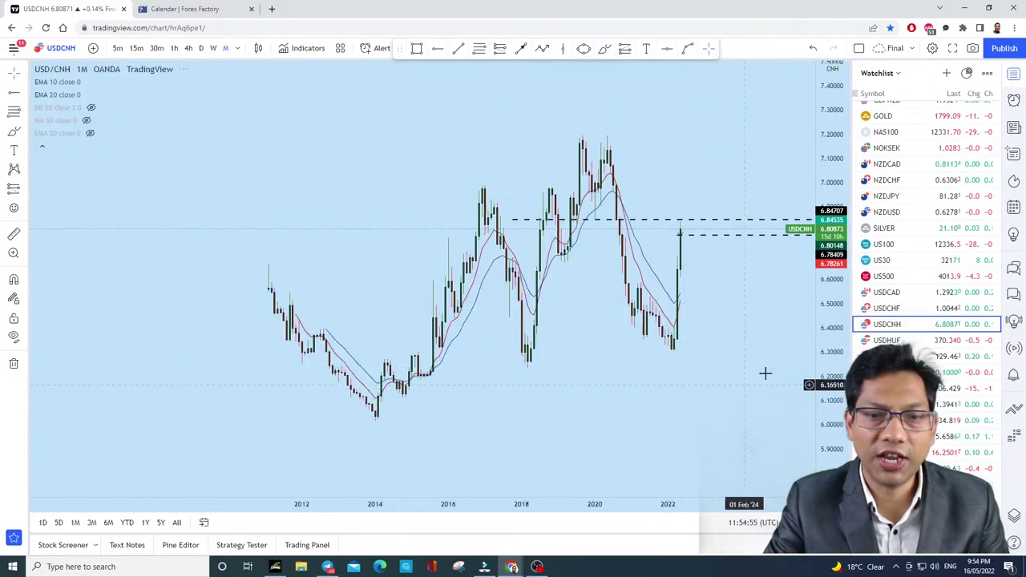
drag(765, 372, 711, 406)
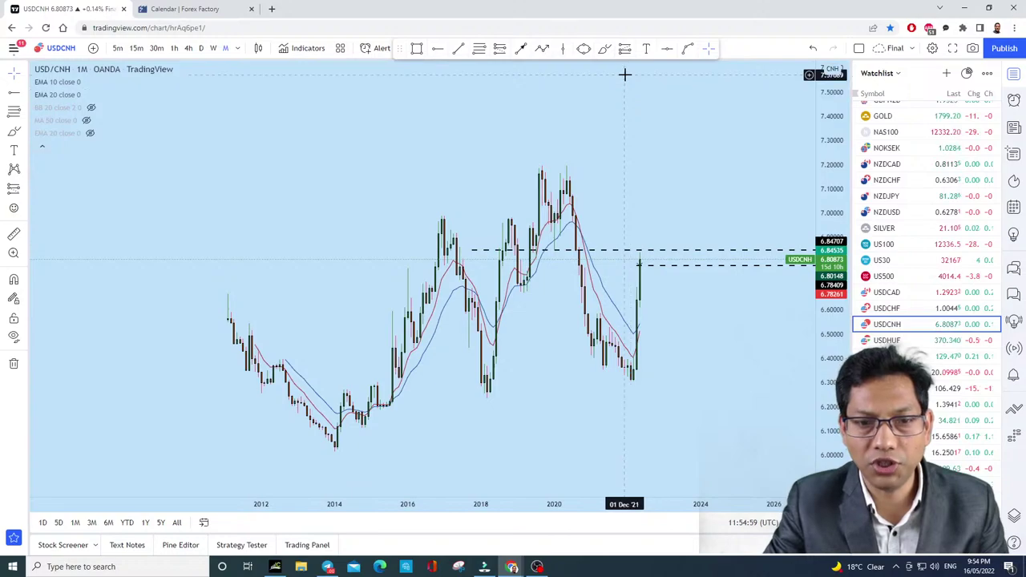
drag(834, 345, 834, 296)
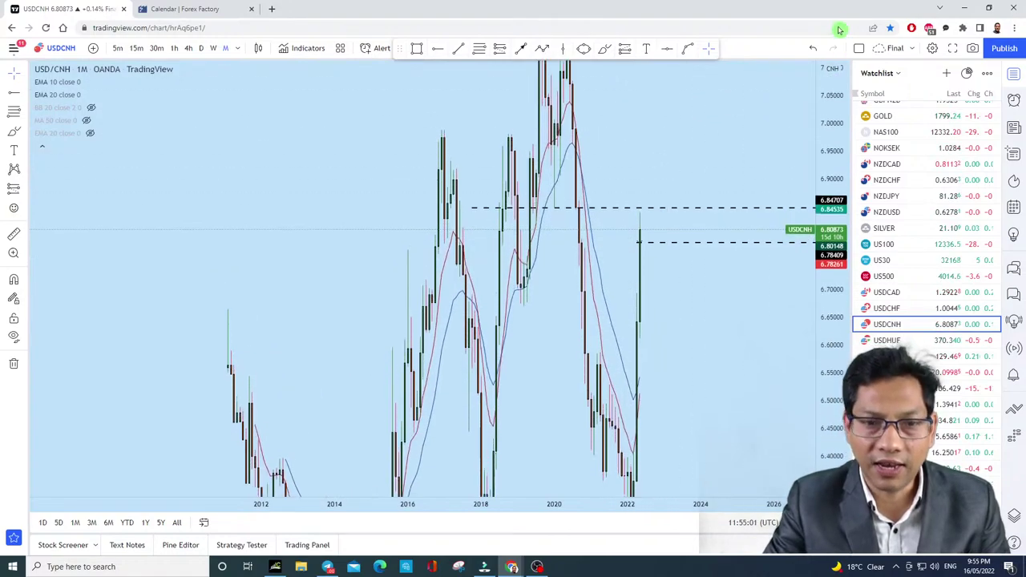
scroll(740, 94, up, 3)
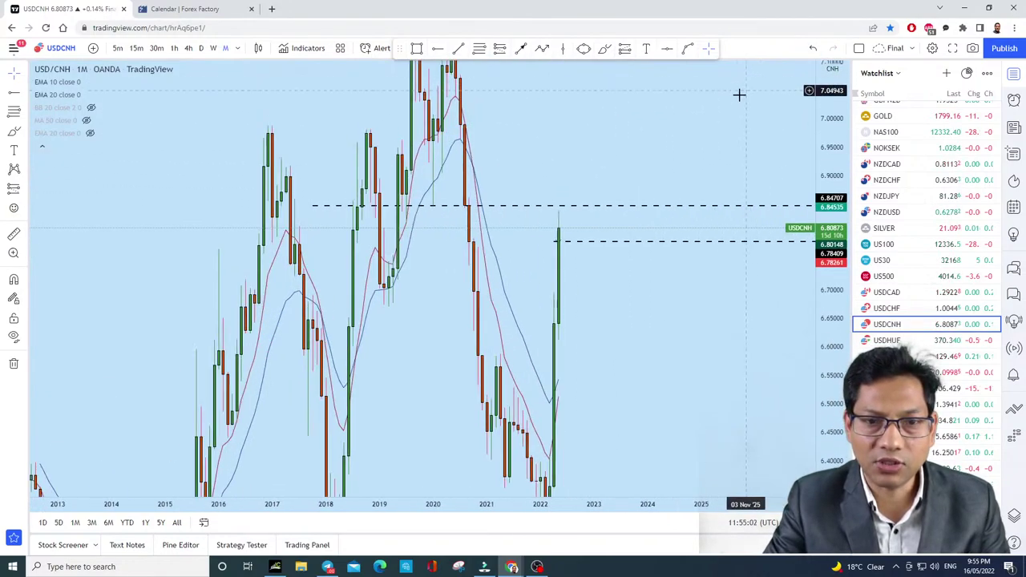
Step: Delete the lower dashed ray on USDCNH and move the upper one to 6.84536, starting in December 2017
click(735, 245)
key(Delete)
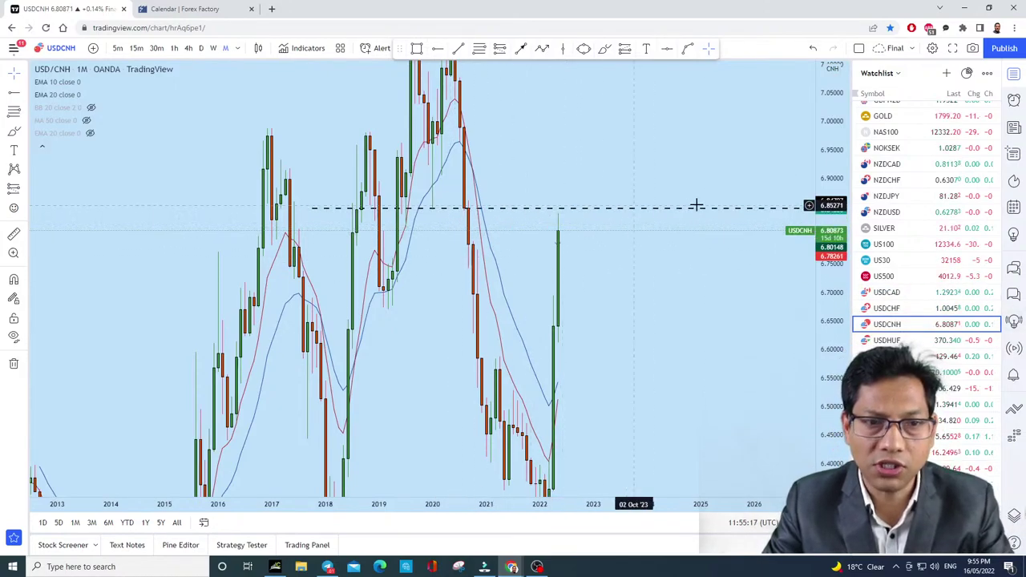
scroll(814, 204, down, 3)
click(536, 230)
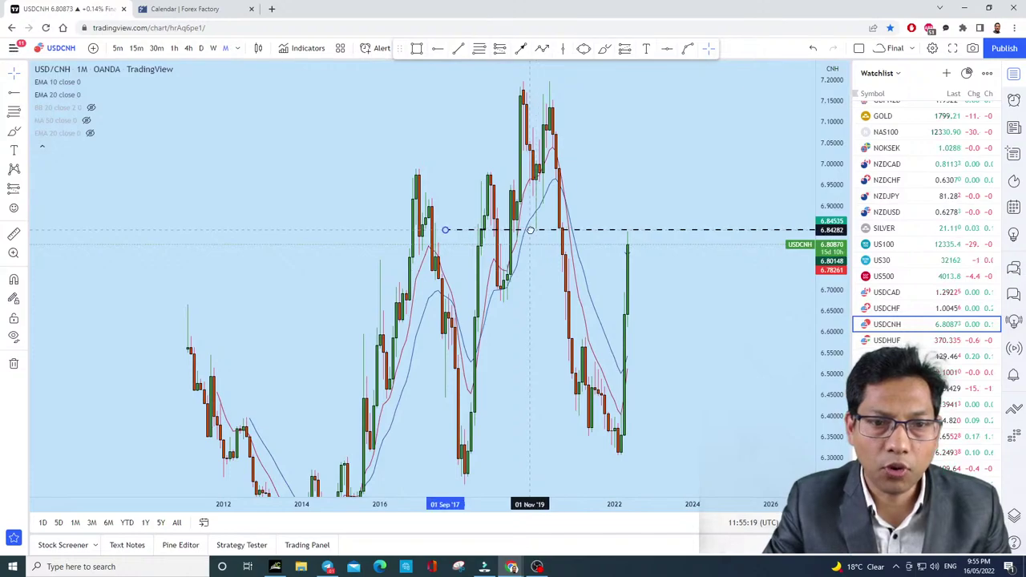
drag(599, 235, 606, 229)
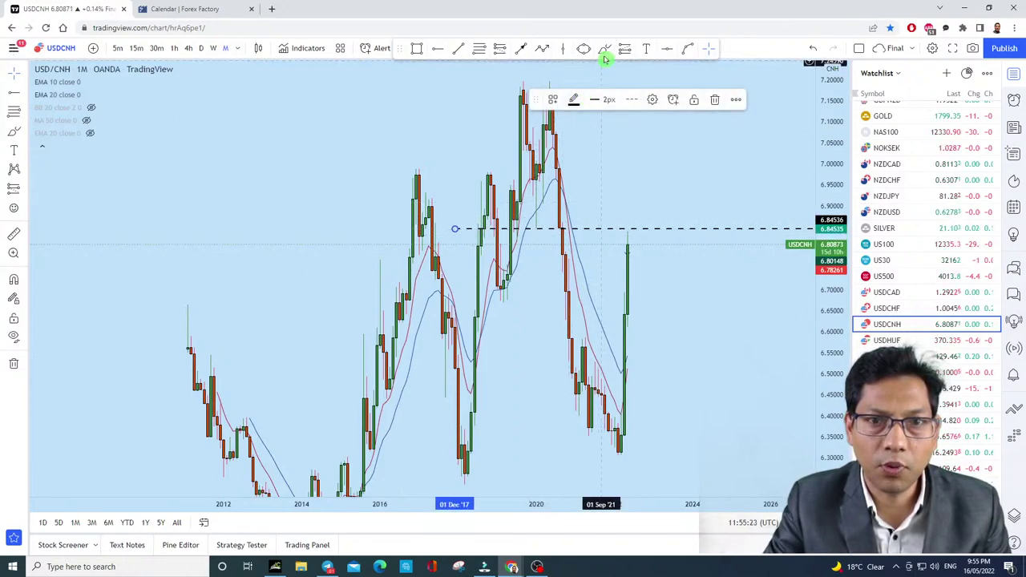
Step: Mark the monthly low near 2020 and the latest high at the dashed ray with the Brush, undoing both marks
drag(541, 232, 542, 230)
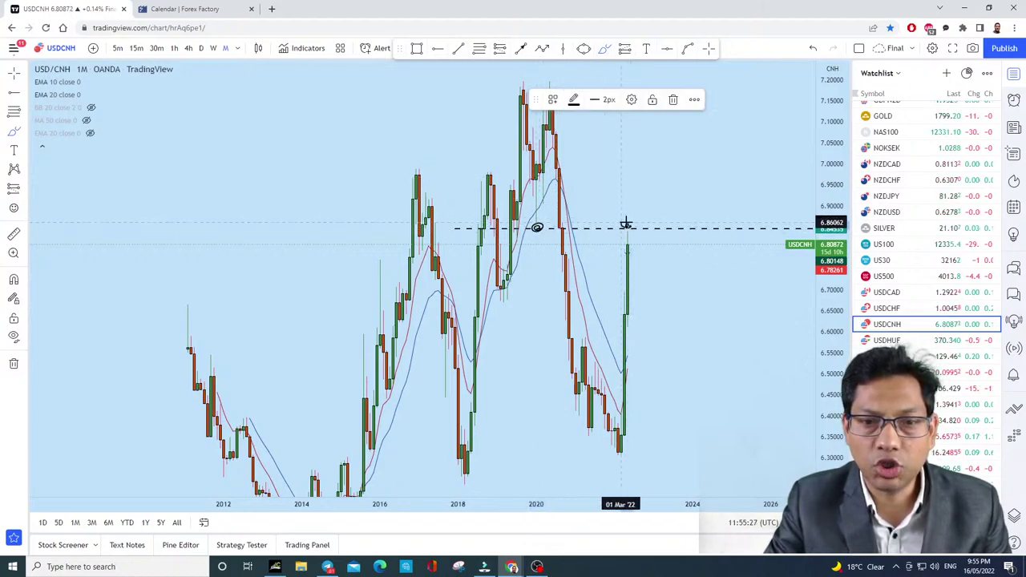
mouse_move(626, 223)
mouse_down()
mouse_move(644, 156)
mouse_move(578, 166)
mouse_up()
click(814, 48)
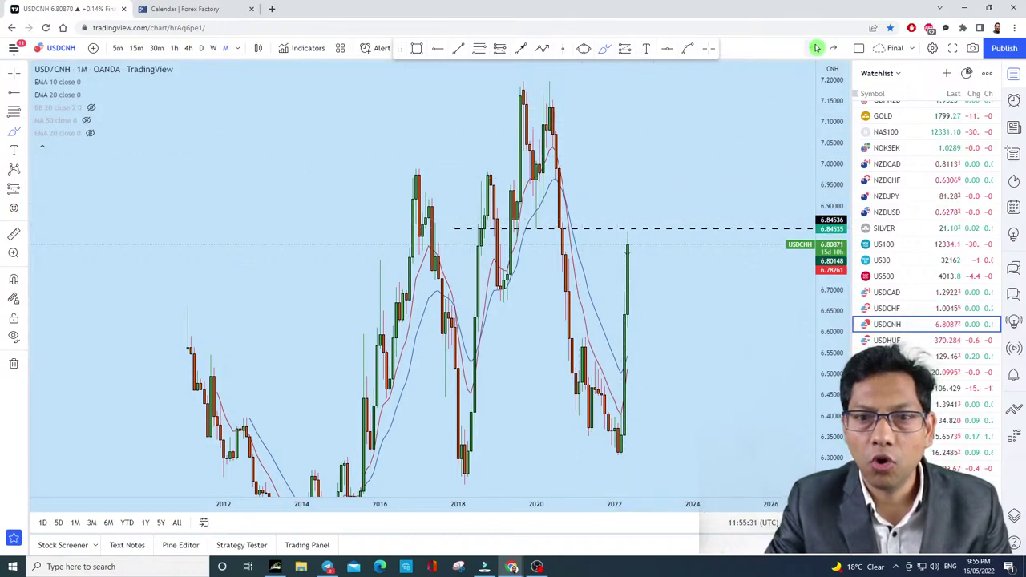
Step: Sketch Brush arcs beneath the 2022 and 2018 lows on the USDCNH monthly chart
scroll(806, 291, down, 5)
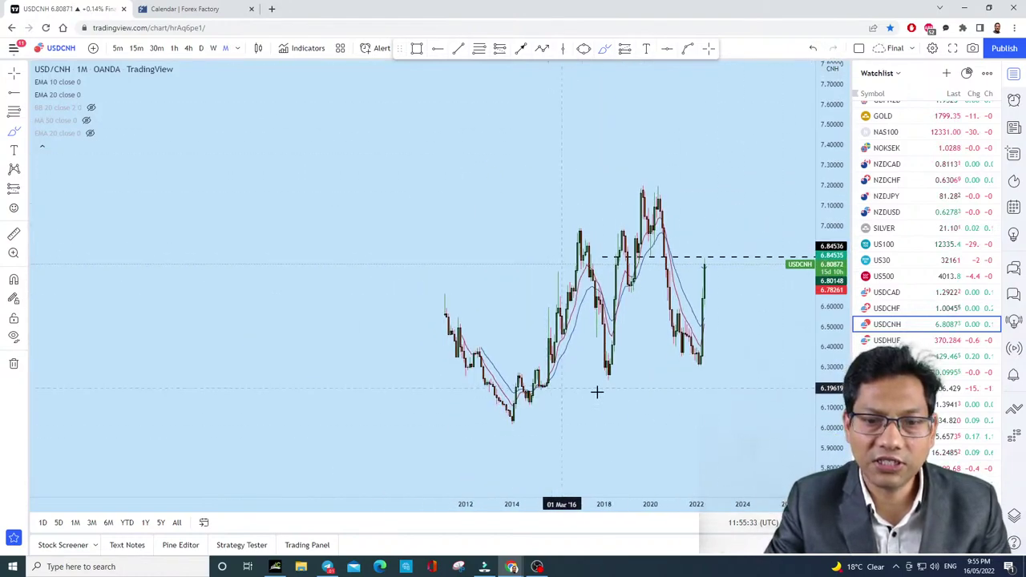
drag(678, 370, 737, 363)
drag(581, 374, 633, 379)
scroll(742, 381, down, 2)
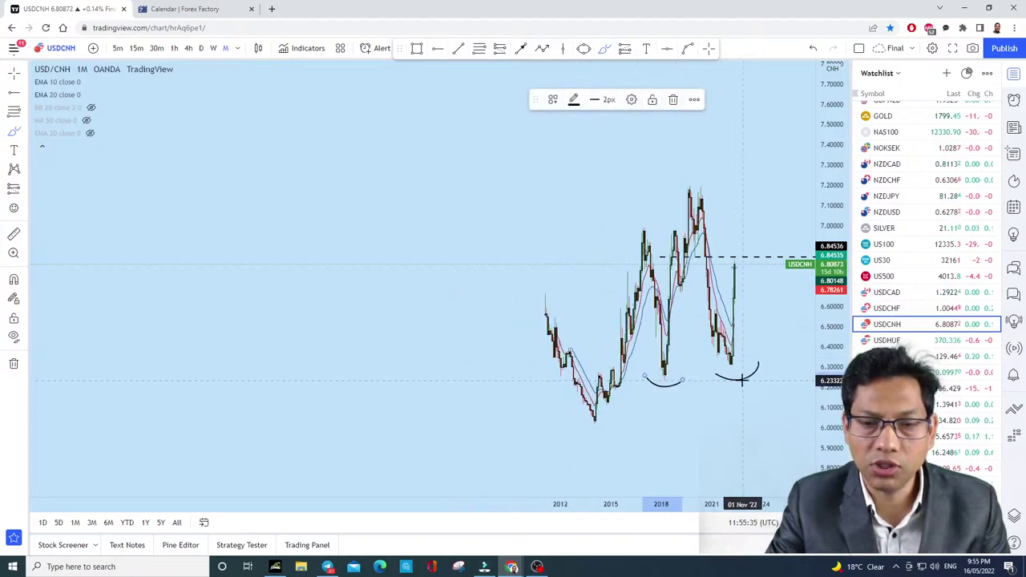
Step: Sketch extra Brush arcs beneath the lows and a line descending from the 2019 peak, undoing these strokes
mouse_move(732, 369)
mouse_down()
mouse_move(763, 374)
mouse_move(741, 379)
mouse_up()
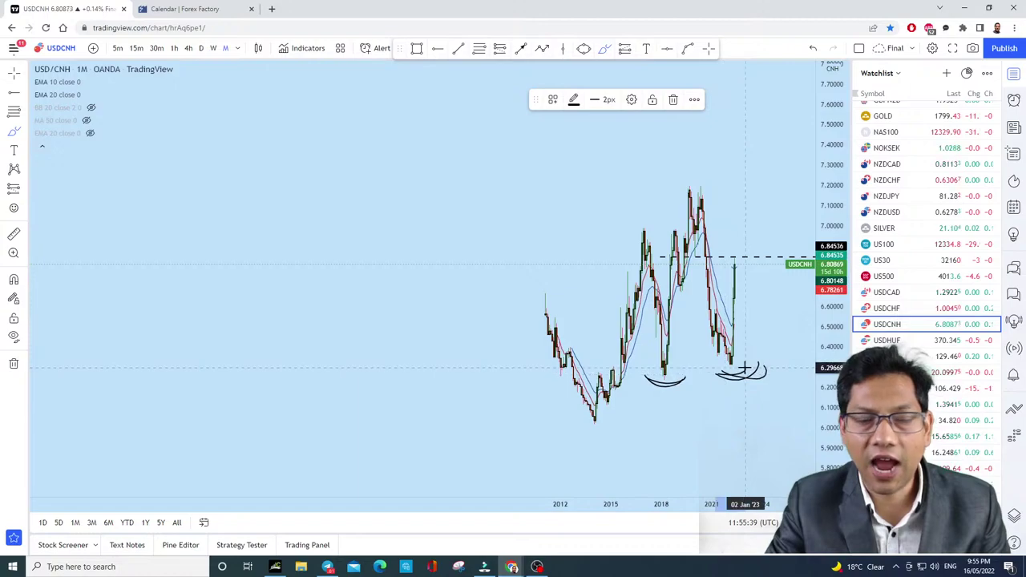
scroll(767, 354, up, 2)
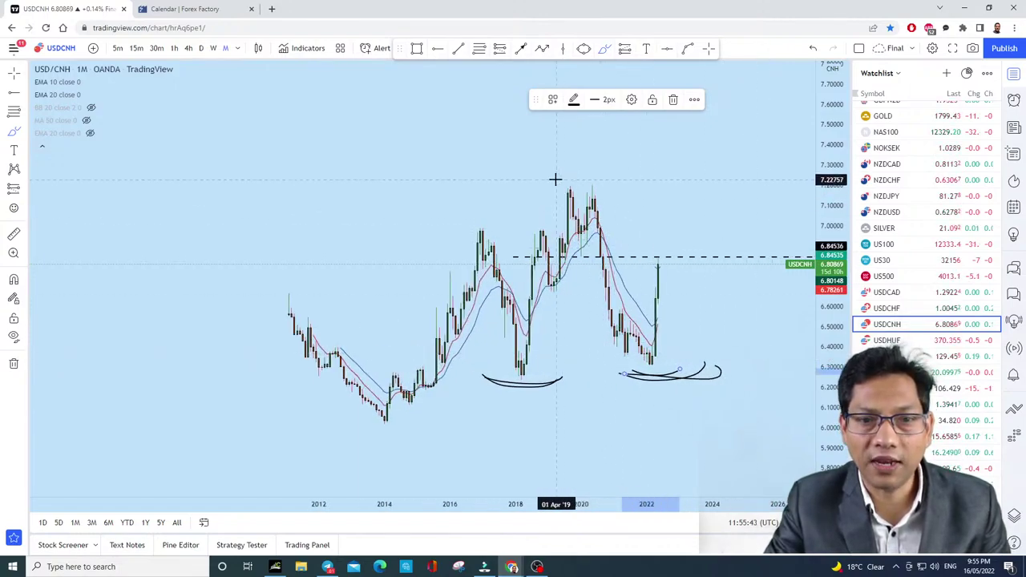
drag(559, 179, 774, 222)
scroll(819, 360, up, 1)
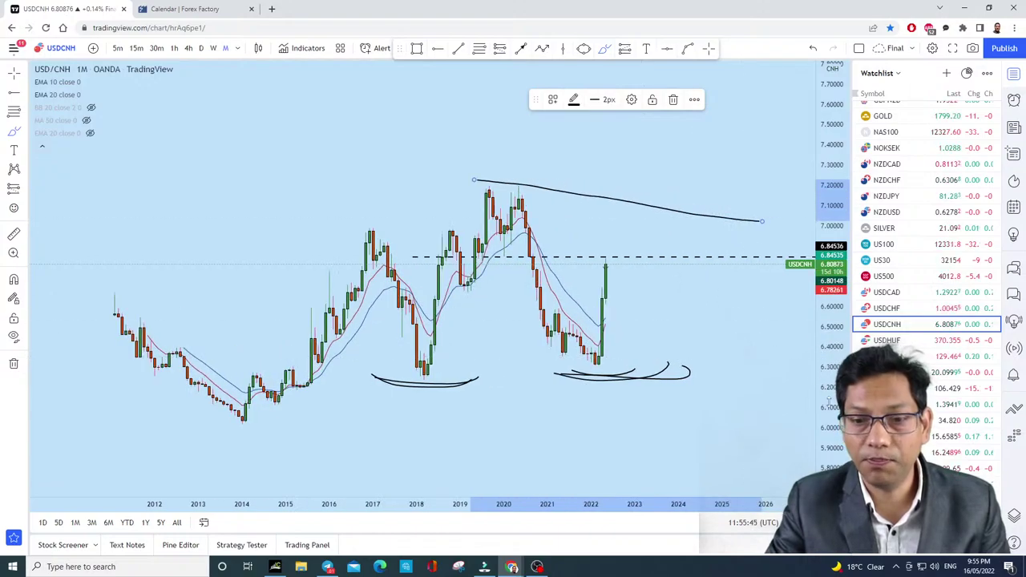
scroll(826, 360, up, 2)
click(808, 49)
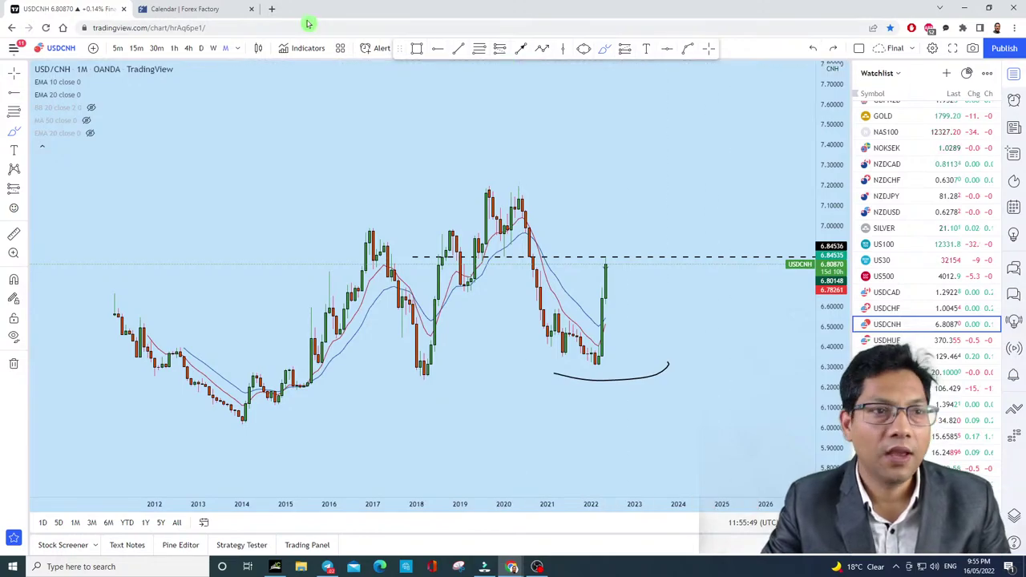
Step: Switch USDCNH to the weekly timeframe and examine how price approaches the dashed ray at 6.84536
click(213, 49)
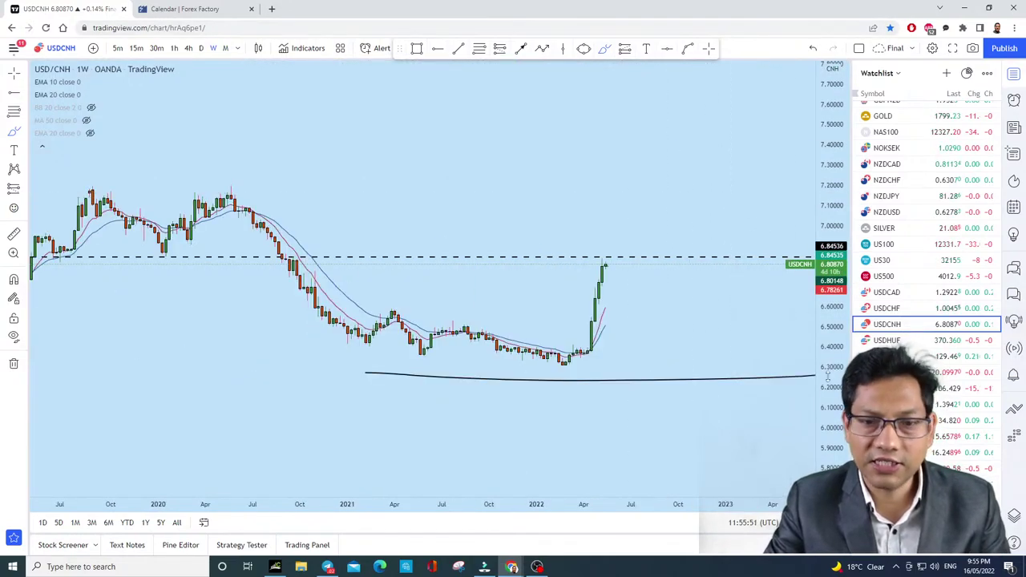
scroll(698, 174, up, 5)
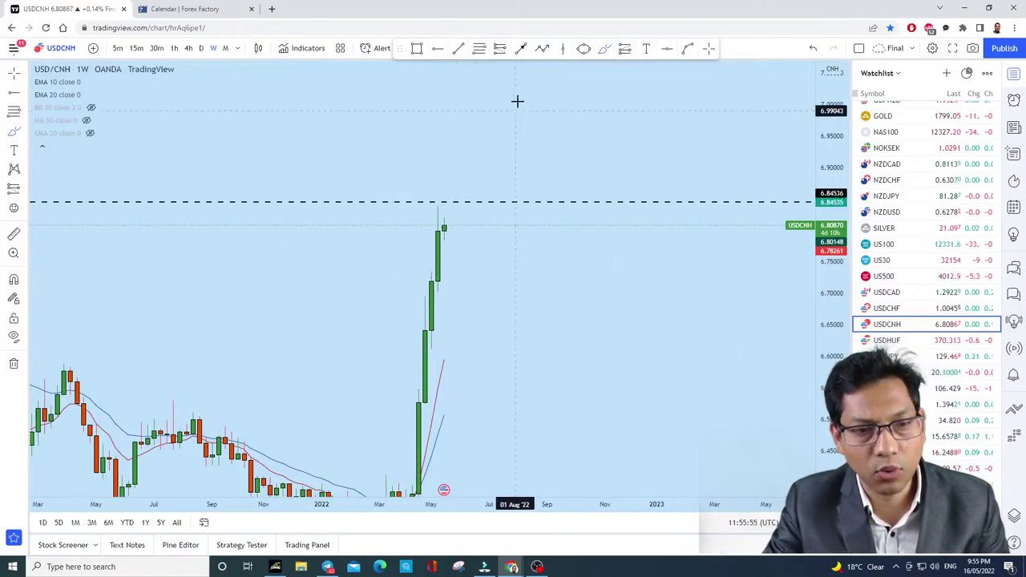
scroll(611, 260, down, 3)
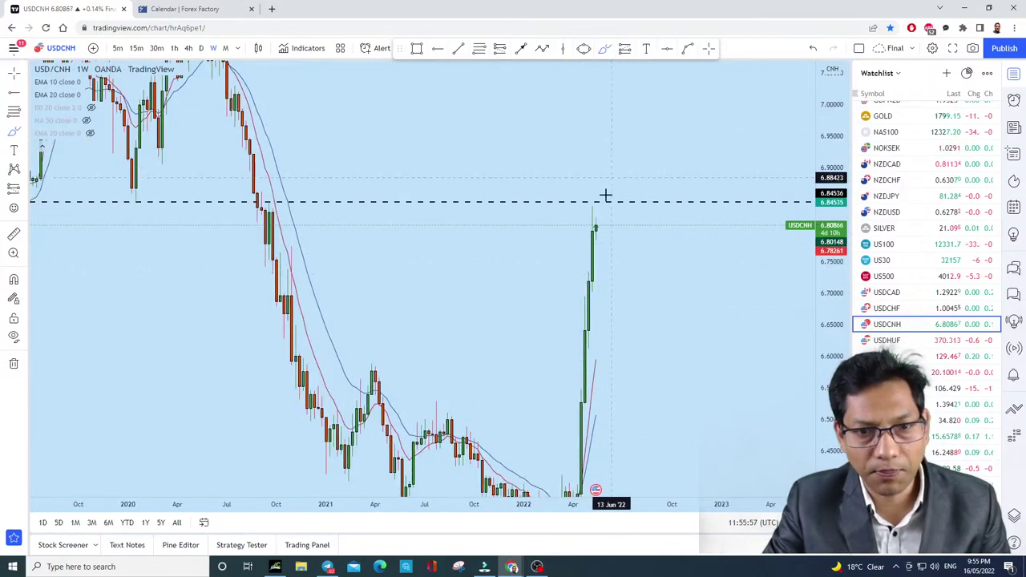
Step: Switch USDCNH to the daily timeframe and examine the May candles beside the long position
click(200, 49)
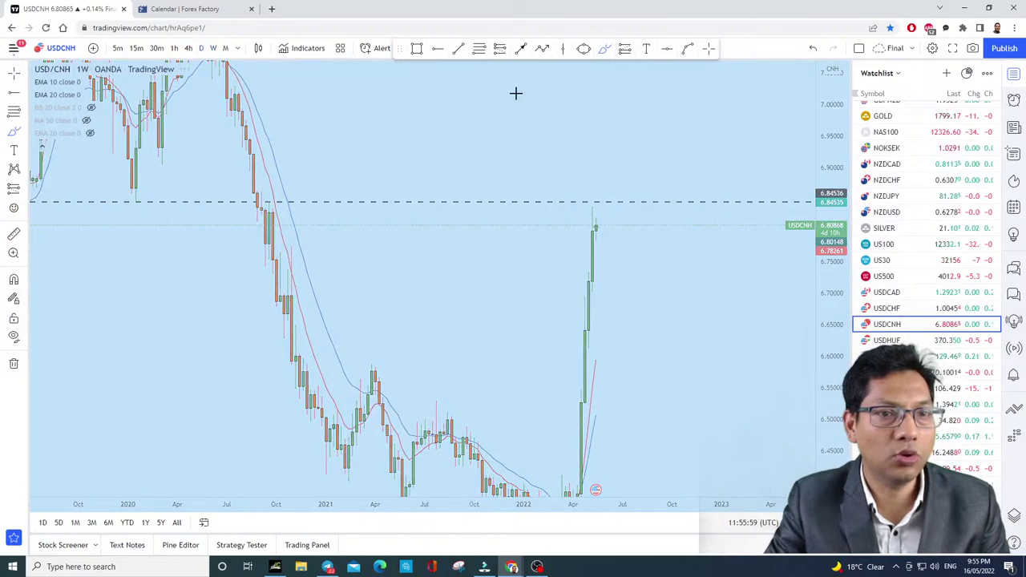
scroll(839, 362, up, 3)
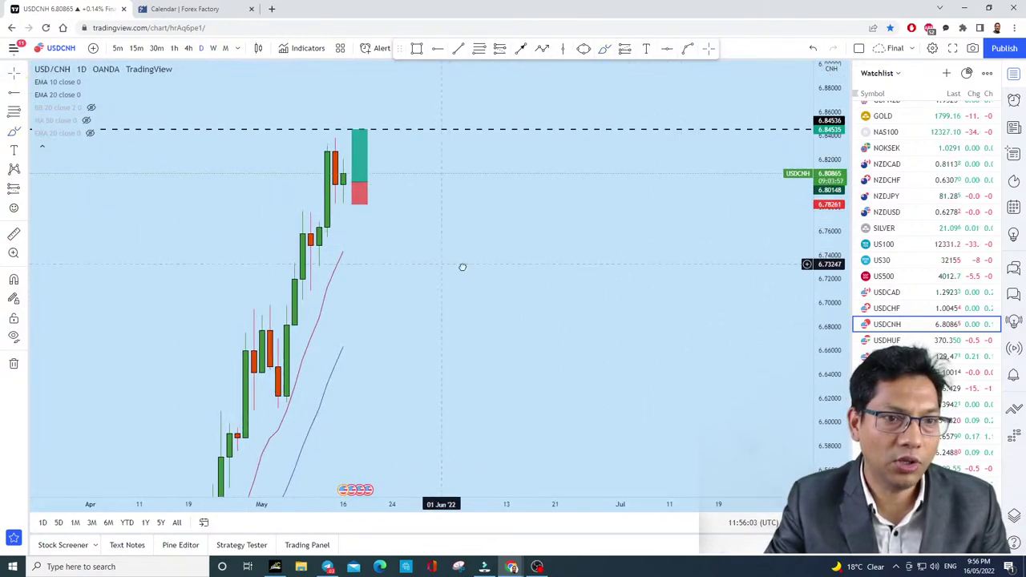
drag(460, 268, 589, 305)
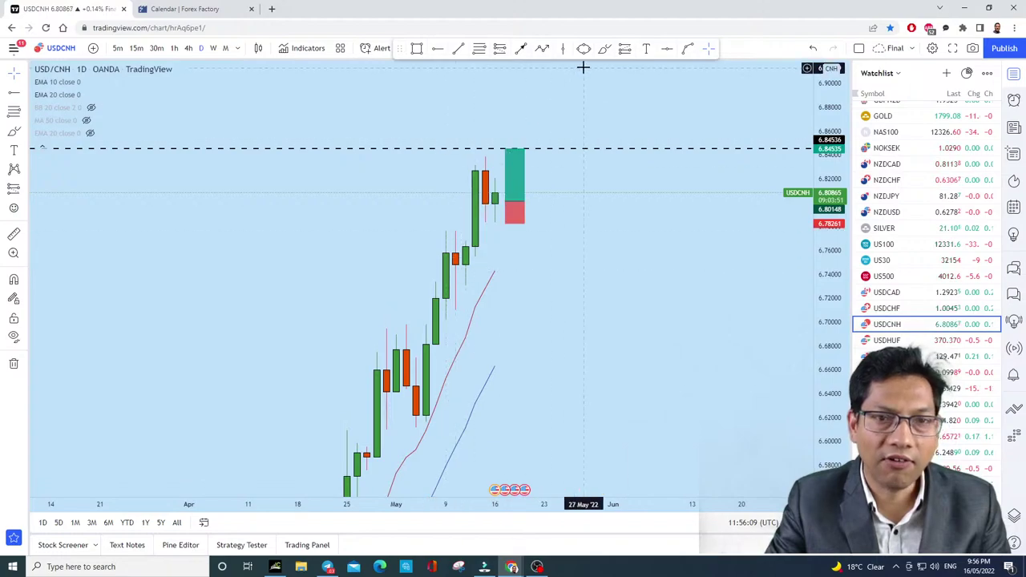
Step: Outline the daily candles around 9 May with the Brush and undo the outline
click(604, 48)
drag(458, 233, 446, 292)
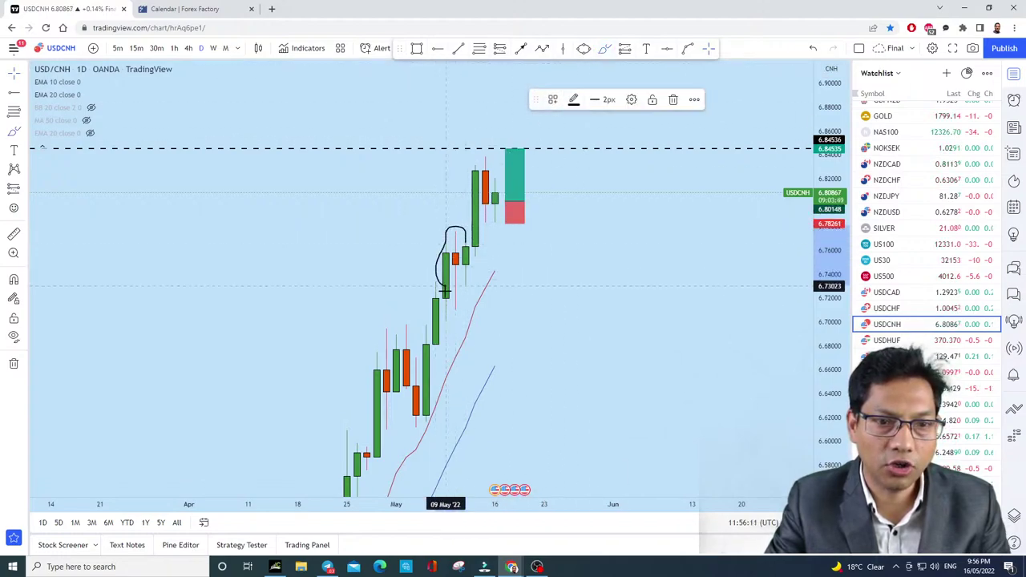
click(813, 48)
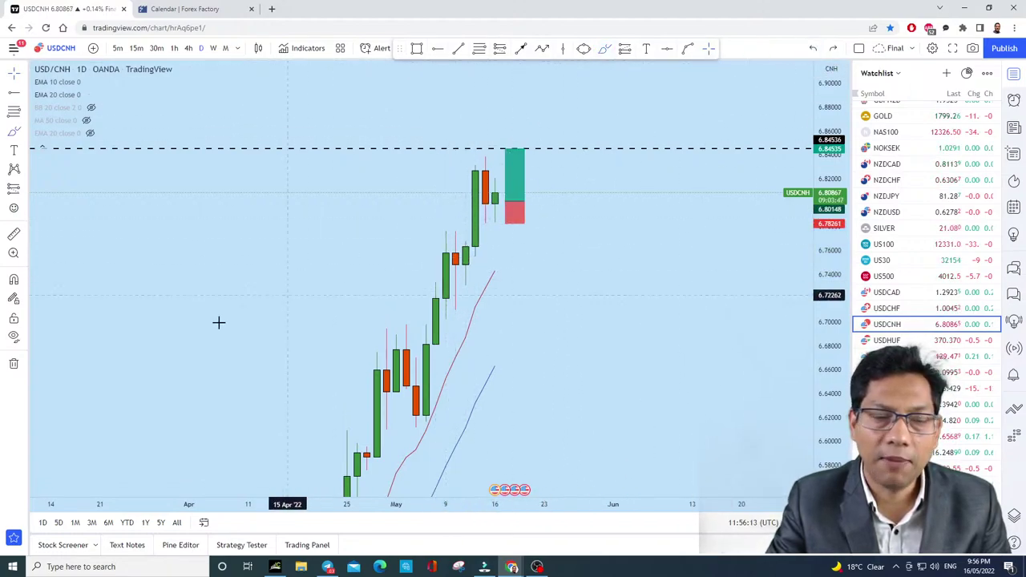
Step: Sketch a rising series of Brush dashes up to the dashed ray, then circle the last gap and undo the gap markings
mouse_move(161, 364)
mouse_down()
mouse_move(170, 341)
mouse_move(347, 209)
mouse_move(407, 145)
mouse_up()
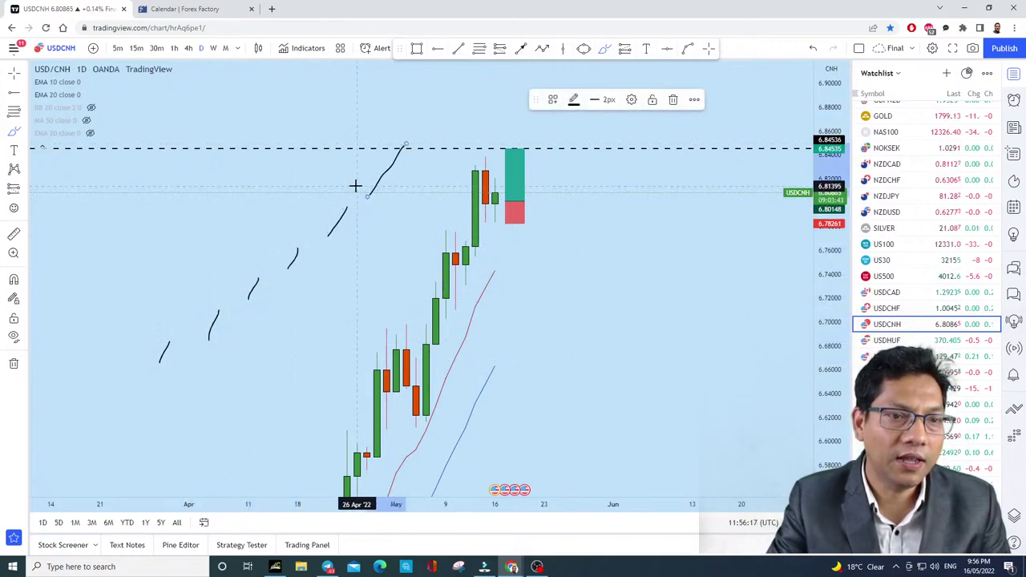
mouse_move(362, 186)
mouse_down()
mouse_move(359, 212)
mouse_move(357, 197)
mouse_move(375, 205)
mouse_move(331, 199)
mouse_move(353, 236)
mouse_up()
drag(335, 207, 371, 211)
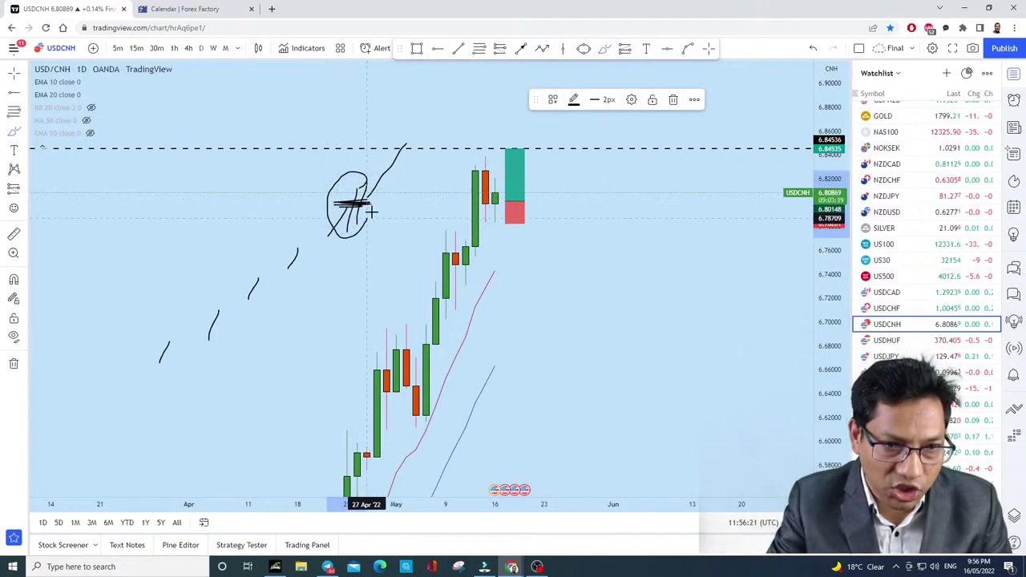
drag(318, 167, 356, 170)
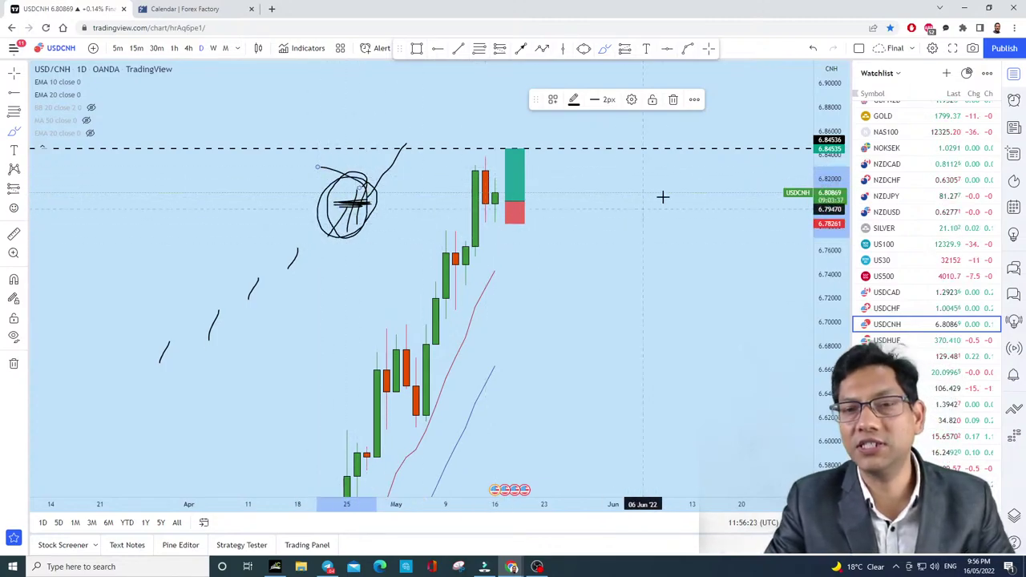
click(813, 48)
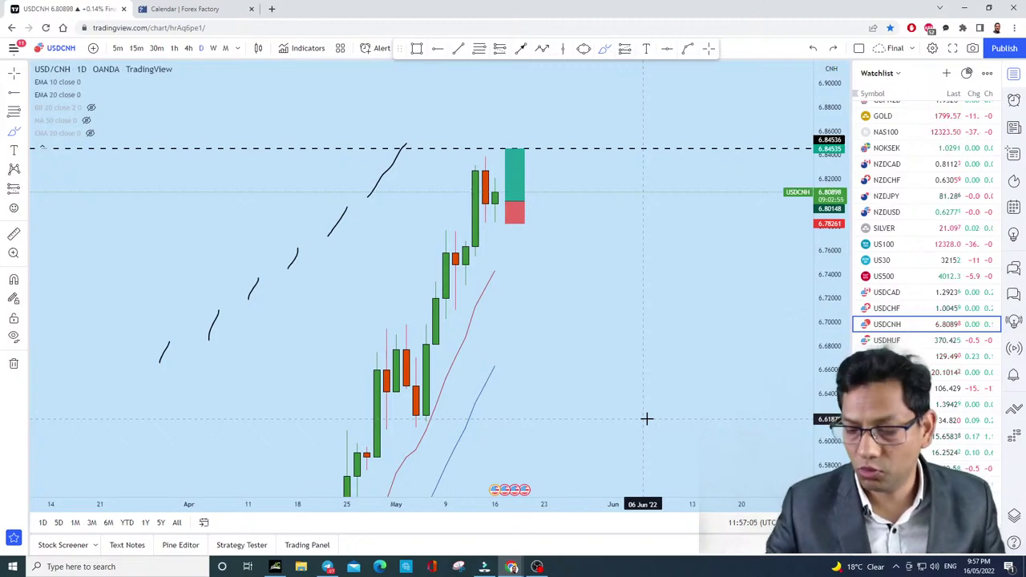
Step: Underline the daily lows at the long position's stop level with the Brush, undoing both strokes
scroll(736, 332, down, 2)
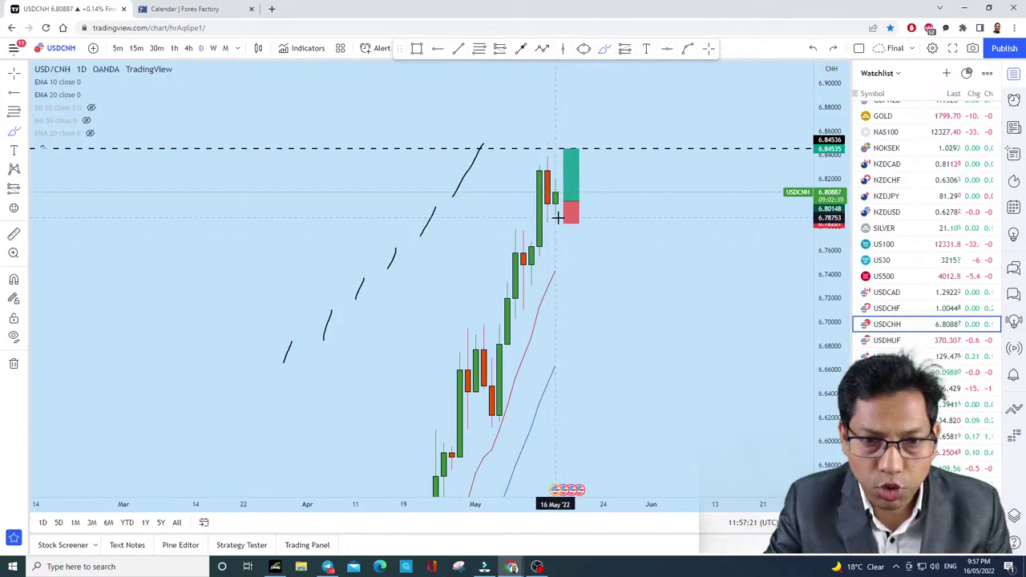
drag(840, 366, 832, 200)
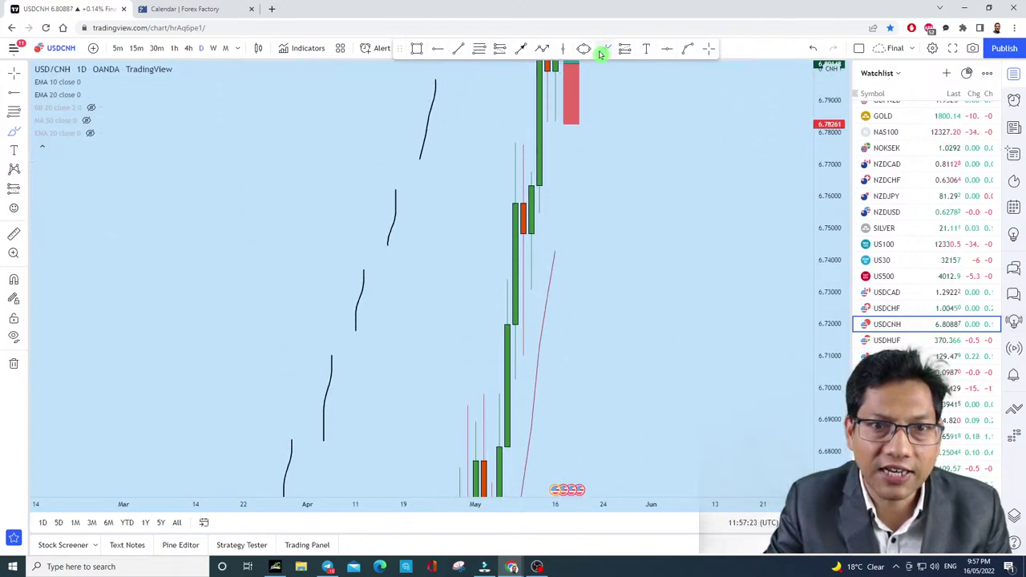
drag(588, 126, 533, 119)
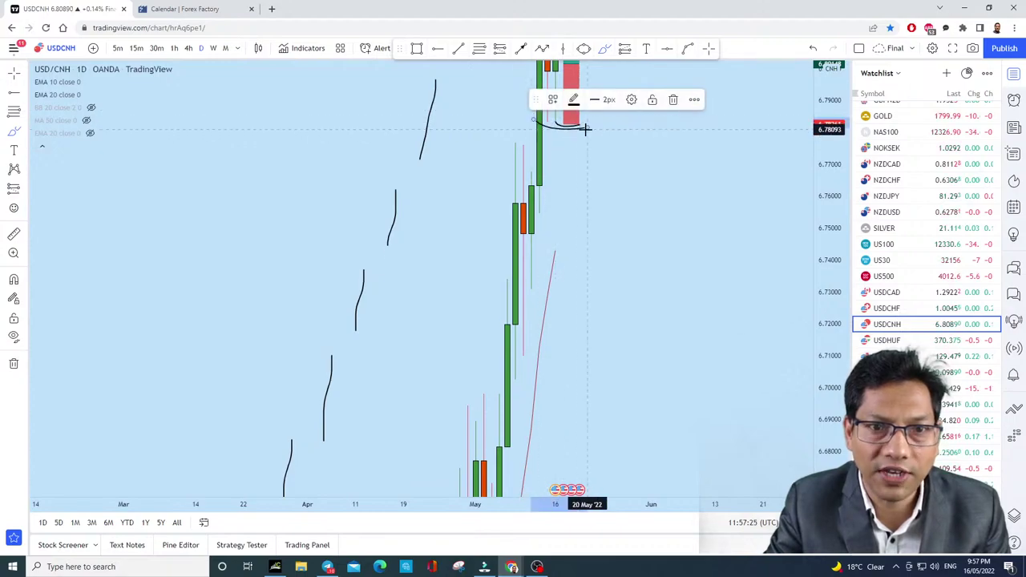
drag(698, 232, 726, 394)
scroll(738, 362, up, 2)
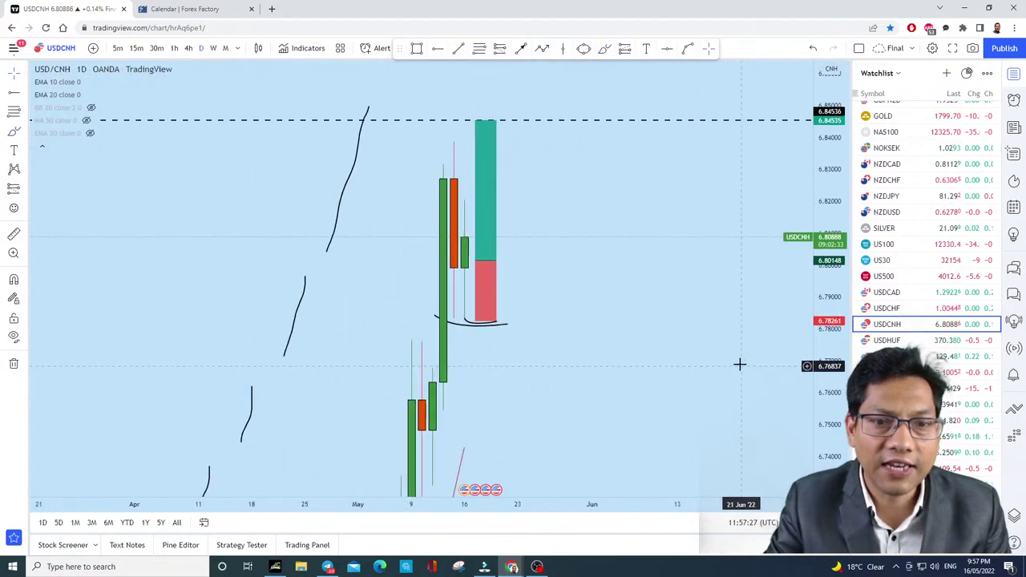
click(815, 48)
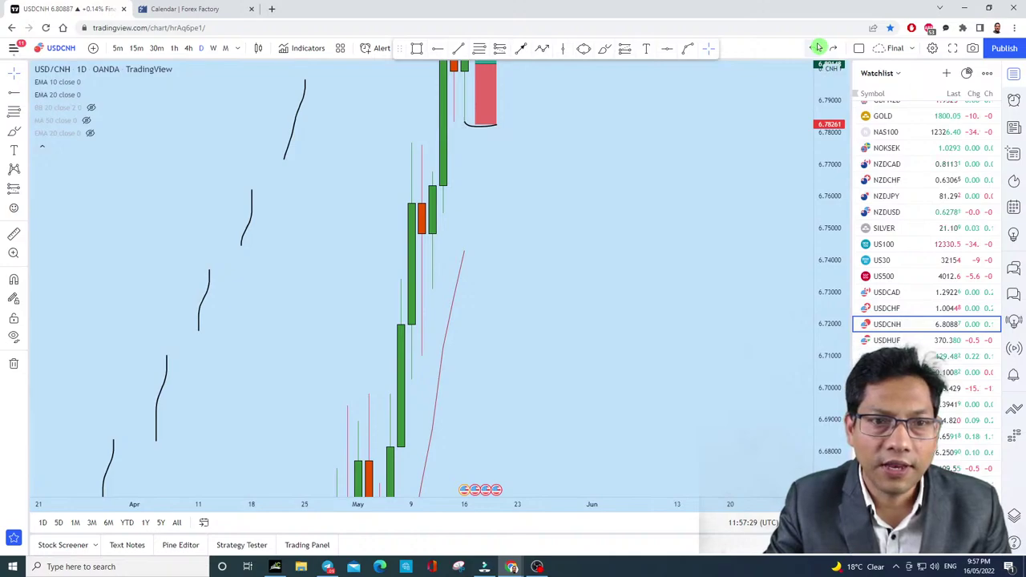
key(ctrl+y)
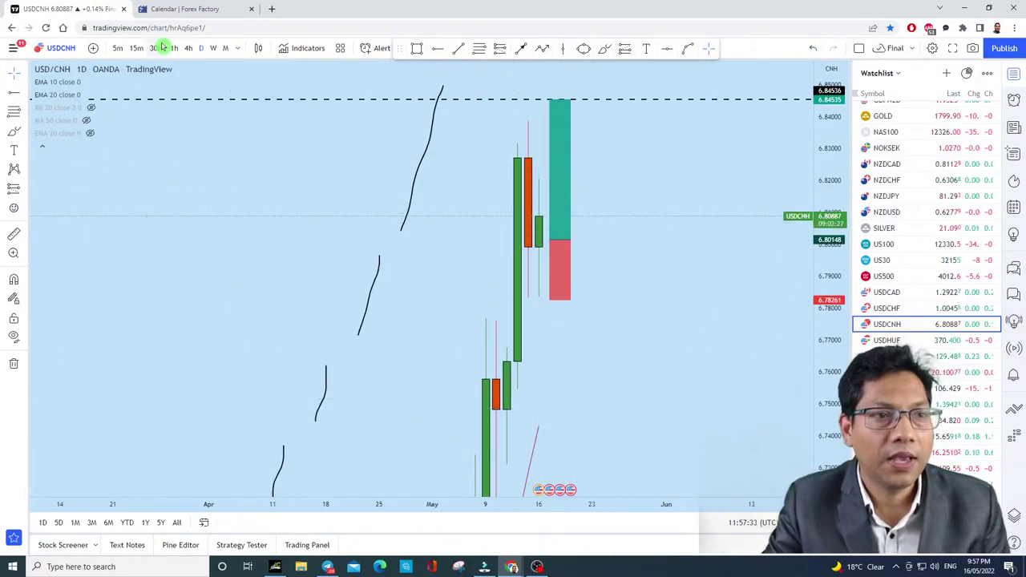
Step: Switch USDCNH to the 4-hour timeframe and circle the 16 May reversal candles with the Brush, undoing the circle
click(191, 48)
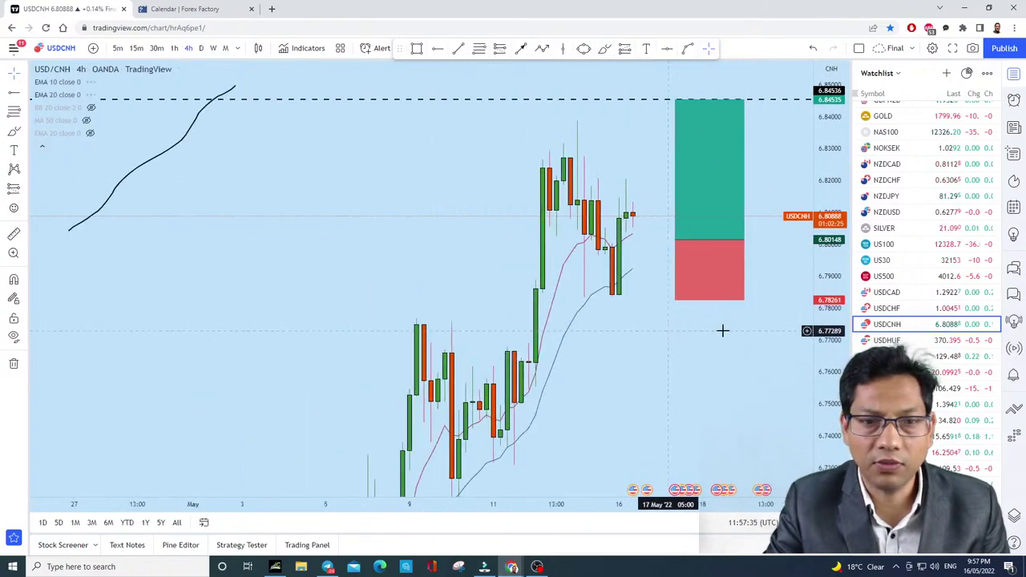
scroll(770, 282, up, 4)
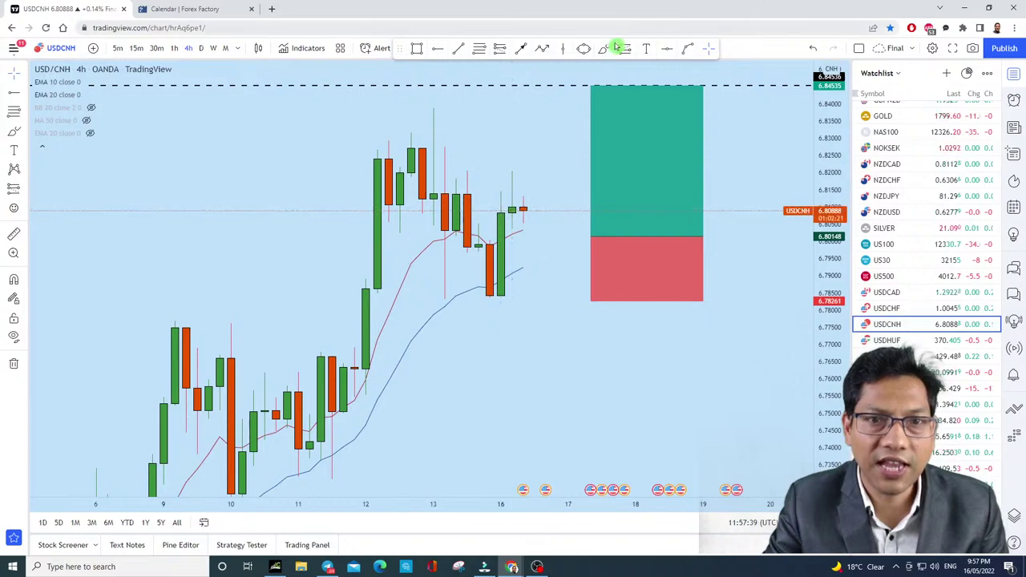
mouse_move(513, 210)
mouse_down()
mouse_move(501, 205)
mouse_move(483, 273)
mouse_move(500, 307)
mouse_move(523, 233)
mouse_move(513, 207)
mouse_up()
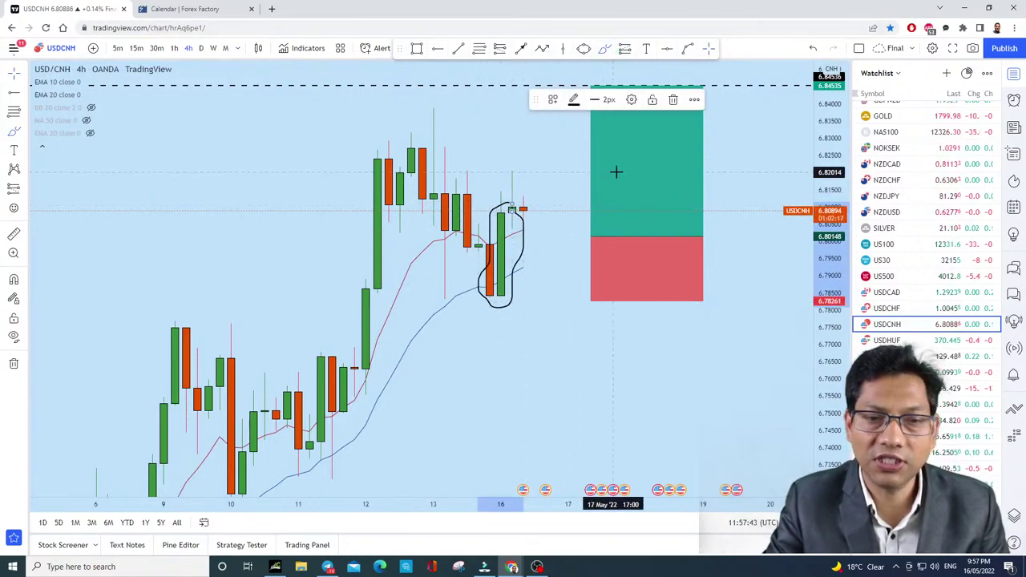
click(816, 48)
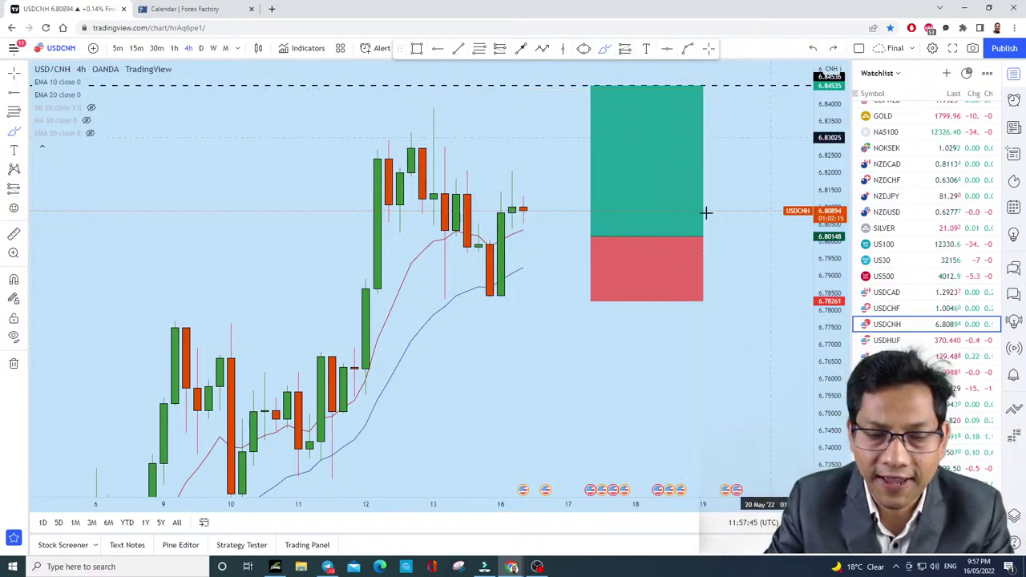
Step: Mark the 16 May low and the 13 May wick low with Brush strokes, undoing each one
drag(517, 293, 389, 280)
click(816, 48)
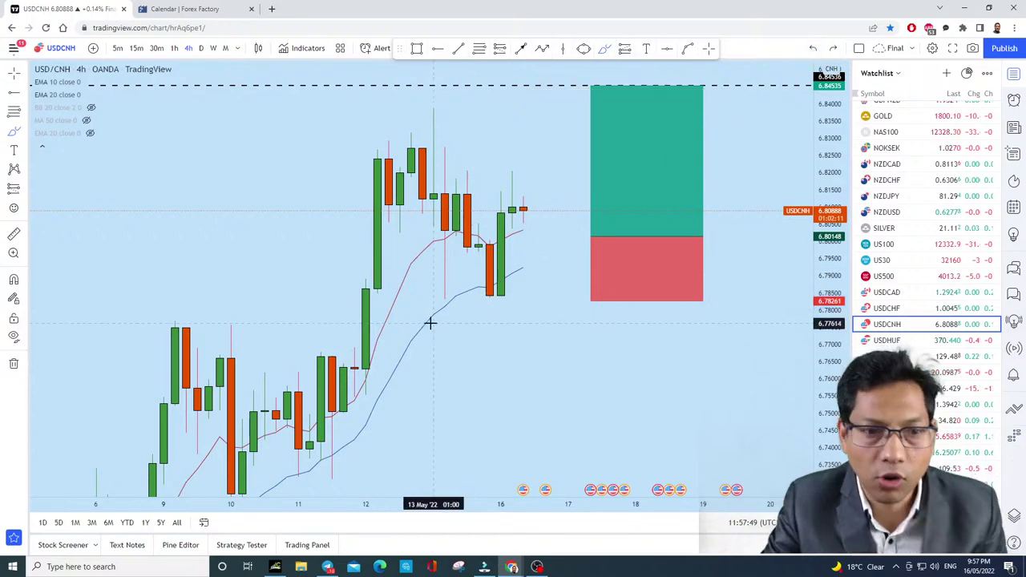
drag(446, 282, 445, 308)
click(813, 49)
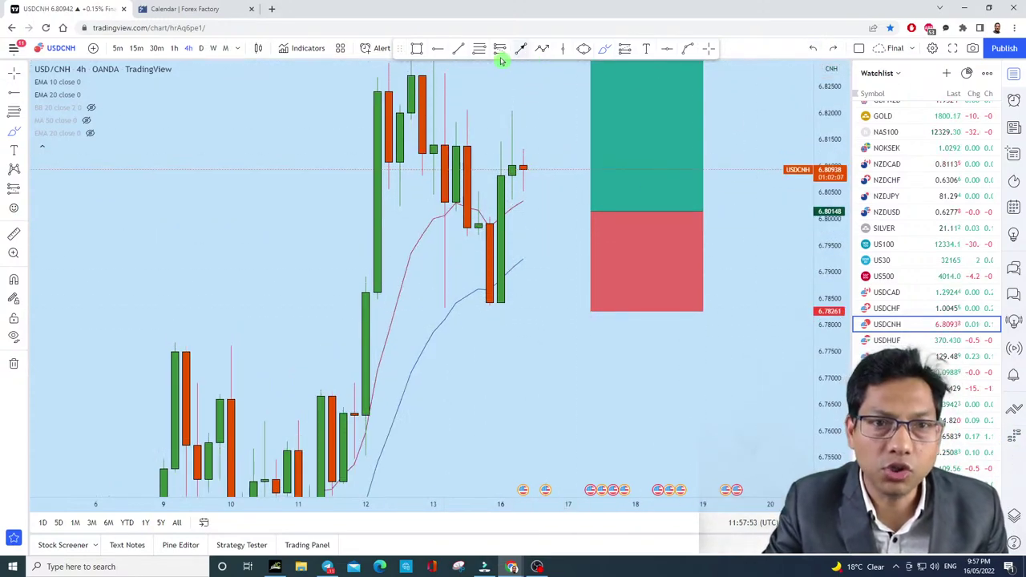
Step: Draw a support rectangle from 6 May to 17 May 2022 between 6.77706 and 6.78392
click(418, 49)
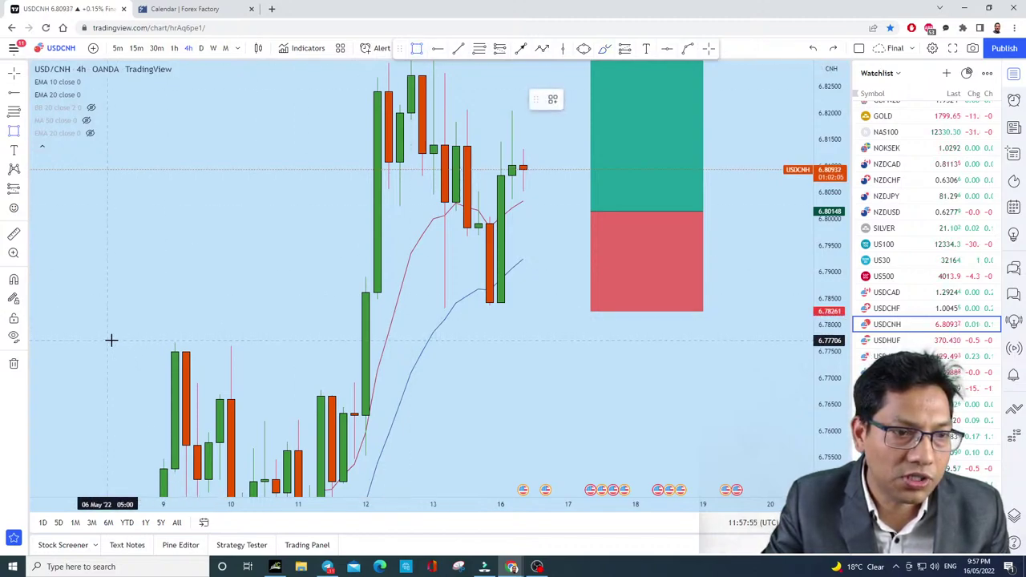
drag(108, 340, 624, 305)
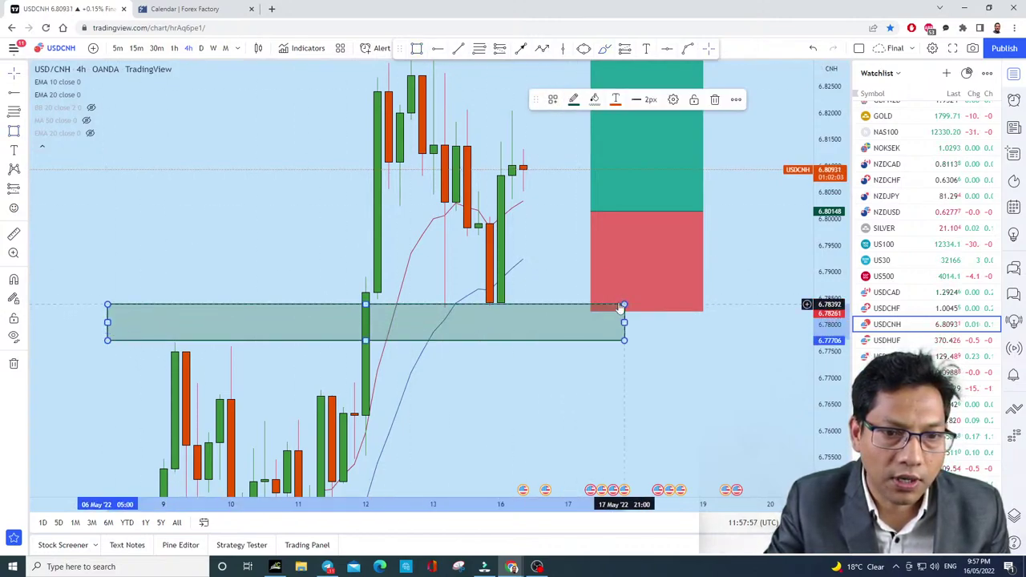
click(770, 200)
Step: Circle the 9 May high with the Brush, and sketch marks and a rebound curve at the 16 May low, undoing the latter
click(169, 350)
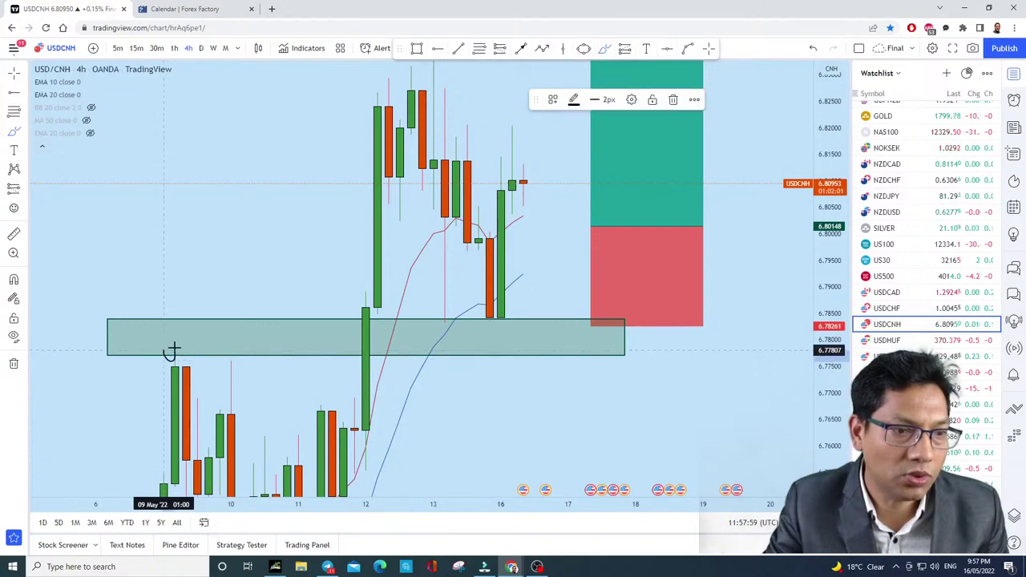
mouse_move(510, 332)
mouse_down()
mouse_move(460, 312)
mouse_move(589, 217)
mouse_move(591, 202)
mouse_up()
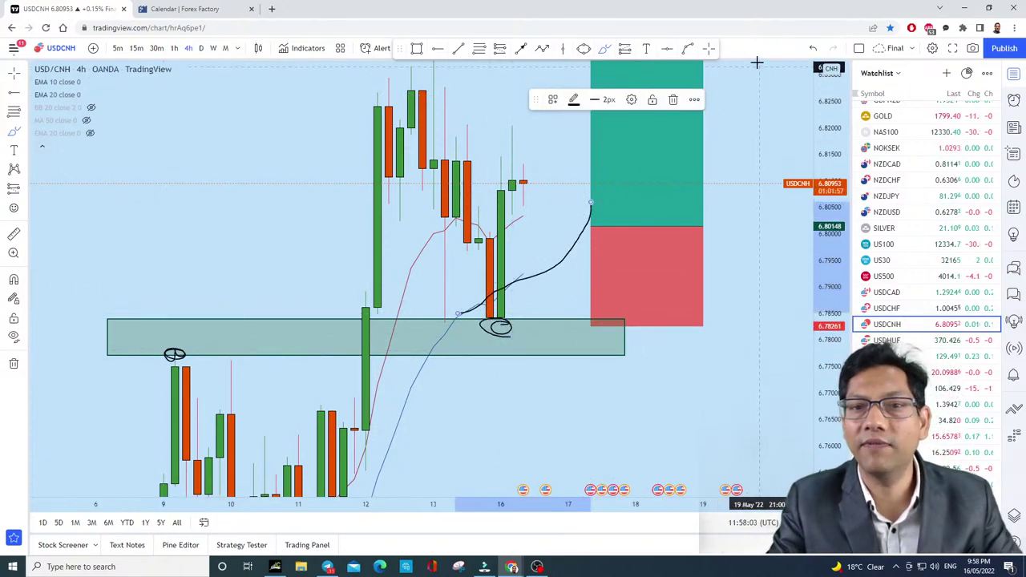
click(816, 46)
click(816, 46)
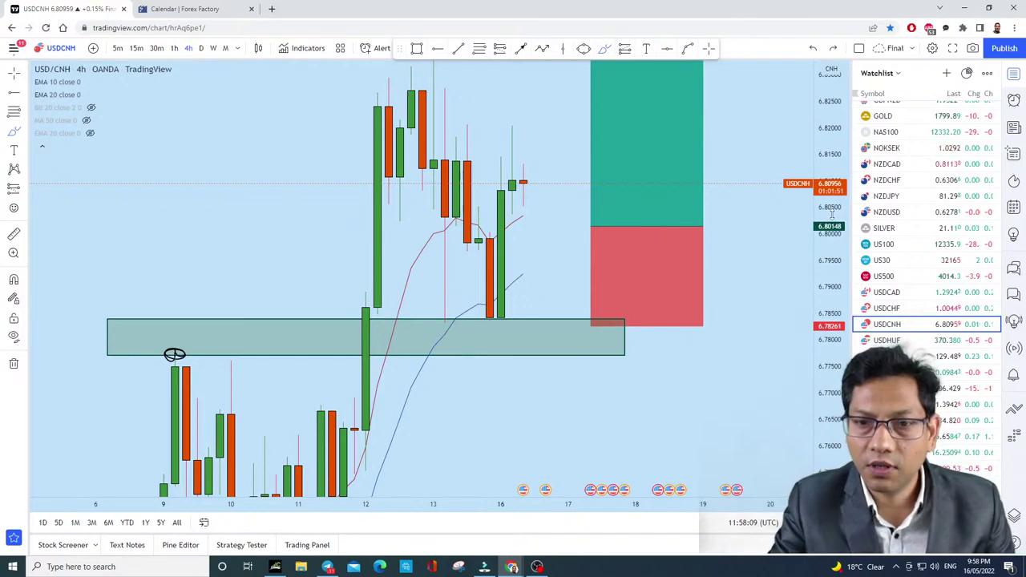
Step: Sketch rising Brush strokes toward the recent high on the 4-hour chart and undo them
scroll(595, 385, down, 5)
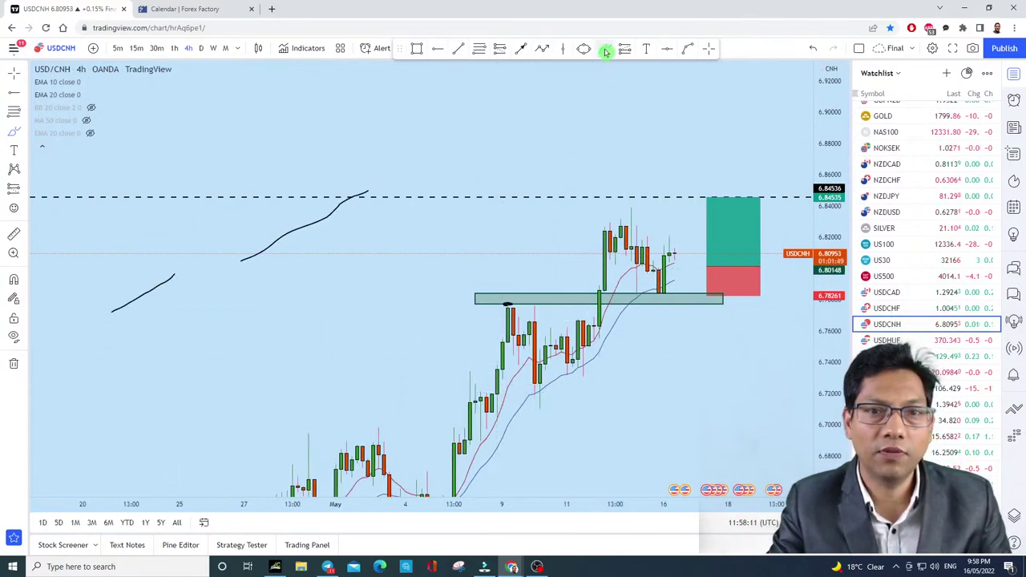
click(607, 51)
mouse_move(149, 374)
mouse_down()
mouse_move(573, 222)
mouse_move(652, 179)
mouse_move(616, 186)
mouse_up()
key(ctrl+z)
key(ctrl+z)
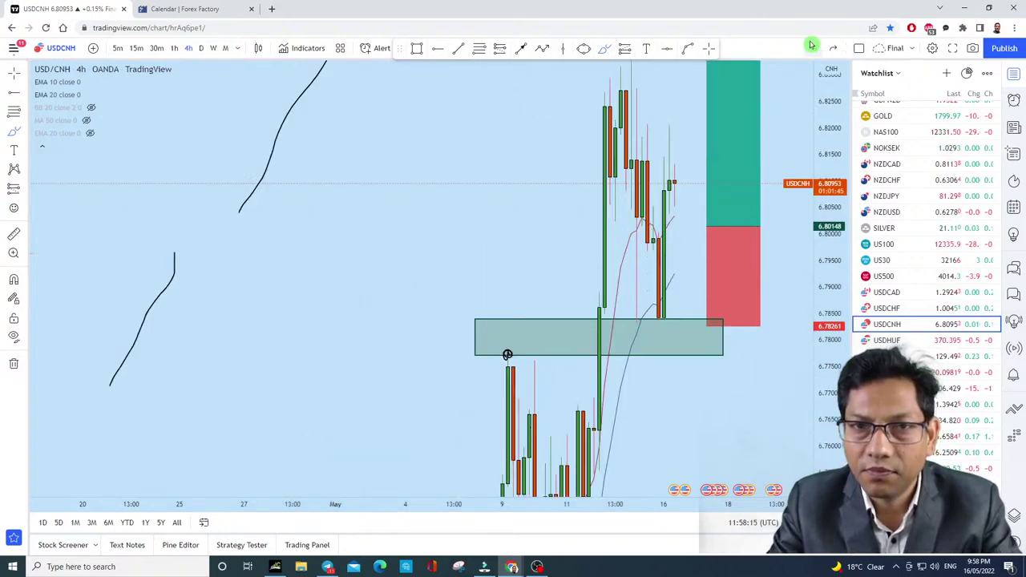
scroll(790, 378, up, 4)
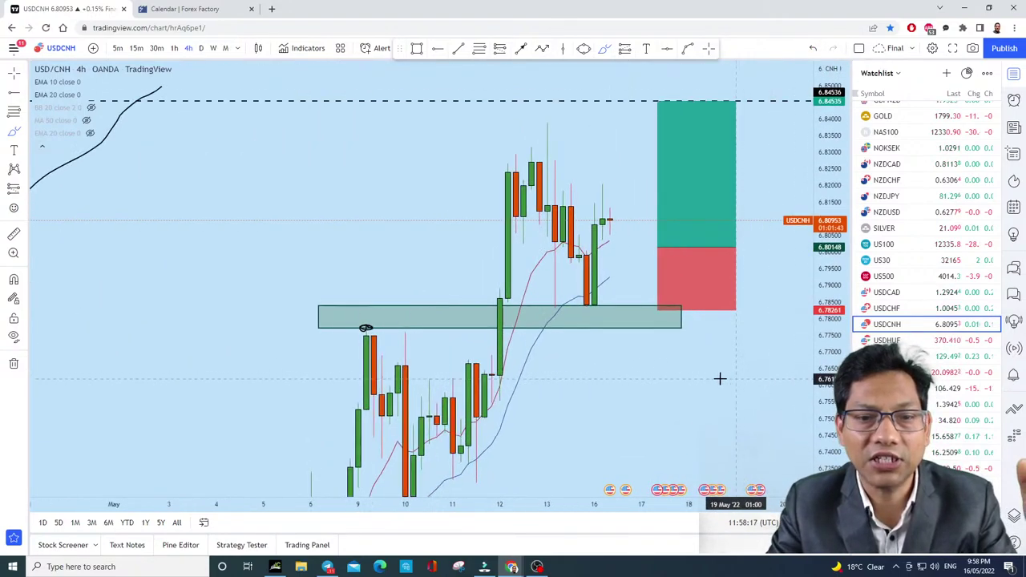
Step: Sketch temporary brush marks over the USDCNH pullback, the support-zone retest and the prior high, undoing each of them
mouse_move(458, 380)
mouse_down()
mouse_move(484, 137)
mouse_move(513, 234)
mouse_move(541, 172)
mouse_move(561, 276)
mouse_move(565, 265)
mouse_move(555, 283)
mouse_up()
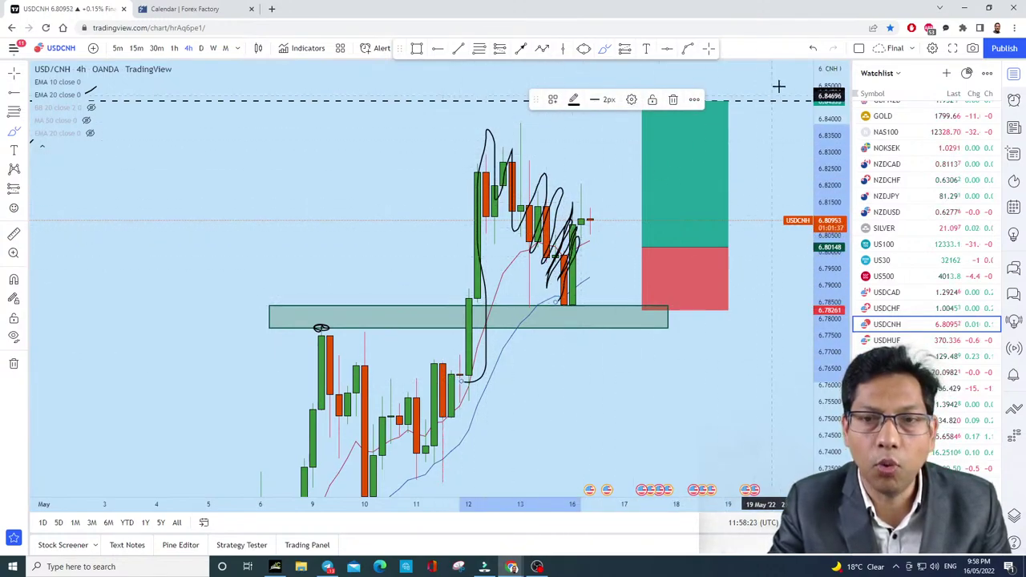
click(818, 50)
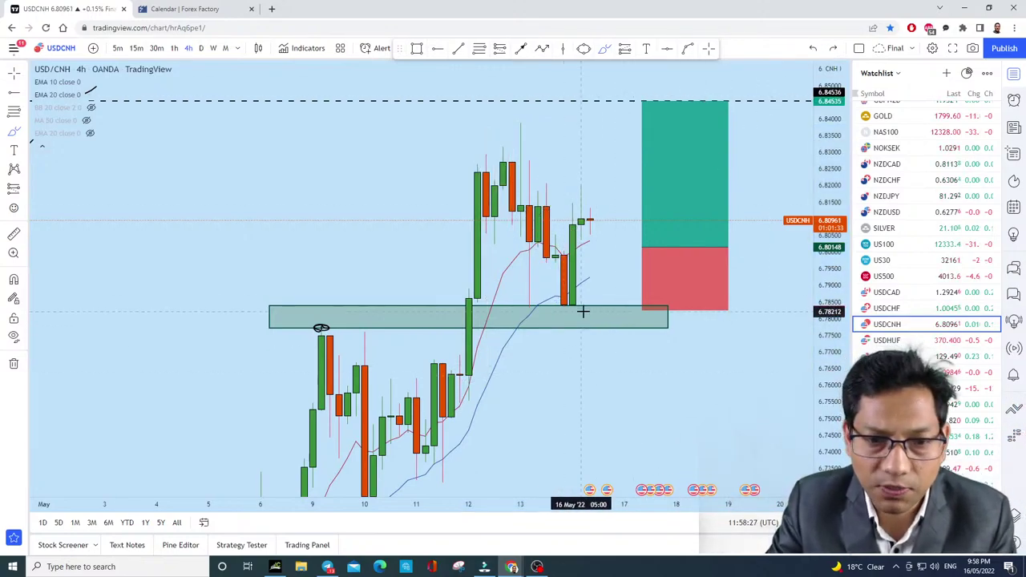
drag(582, 307, 549, 298)
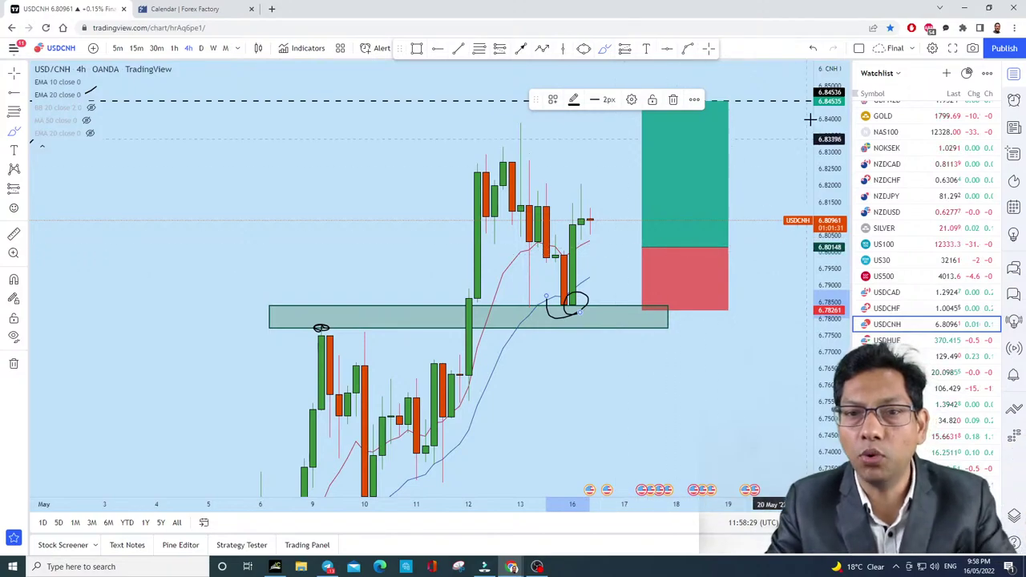
click(817, 50)
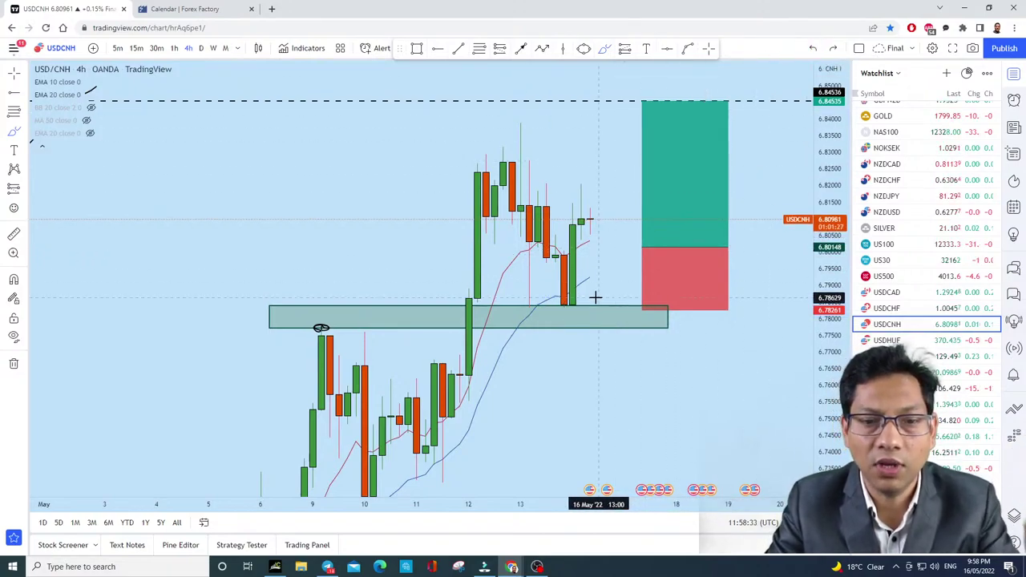
drag(593, 295, 590, 298)
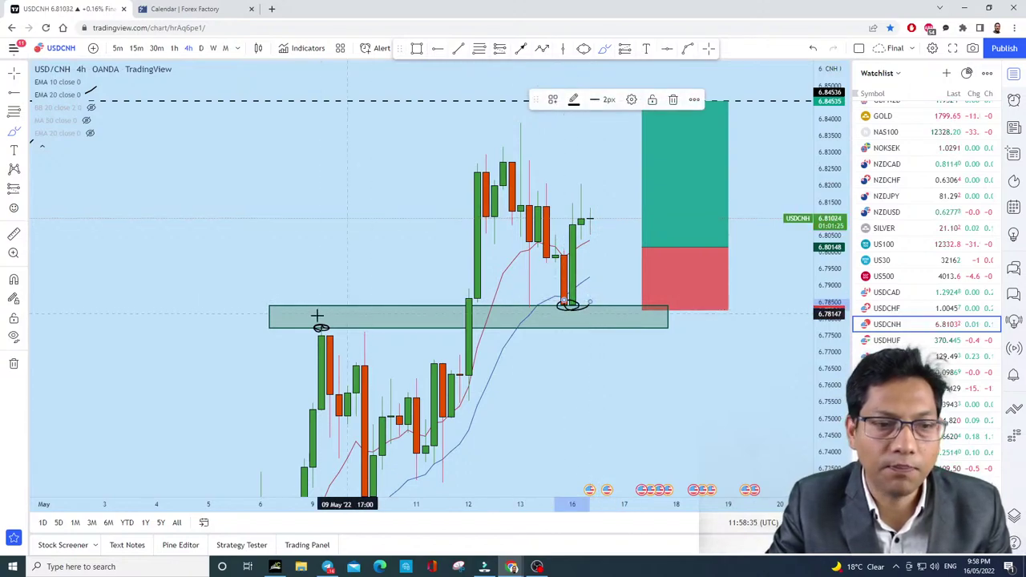
drag(312, 323, 314, 319)
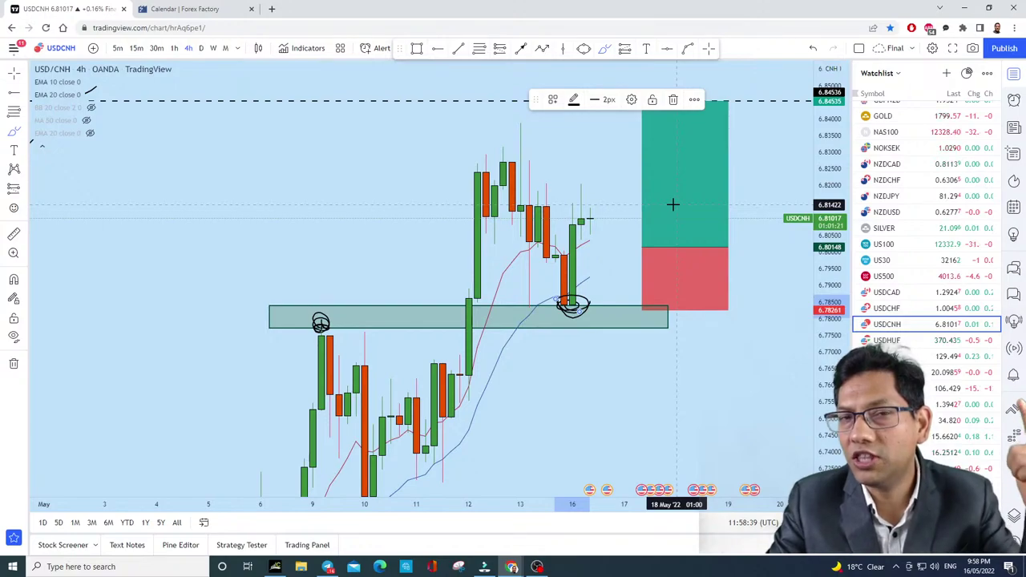
click(818, 49)
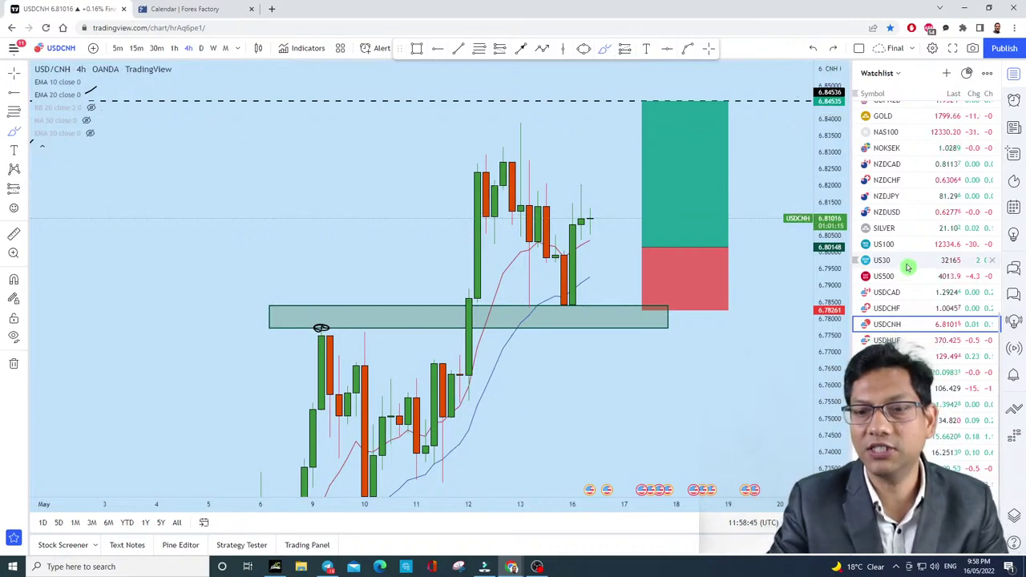
Step: Open the USDJPY chart from the watchlist and show it on the daily timeframe
click(934, 363)
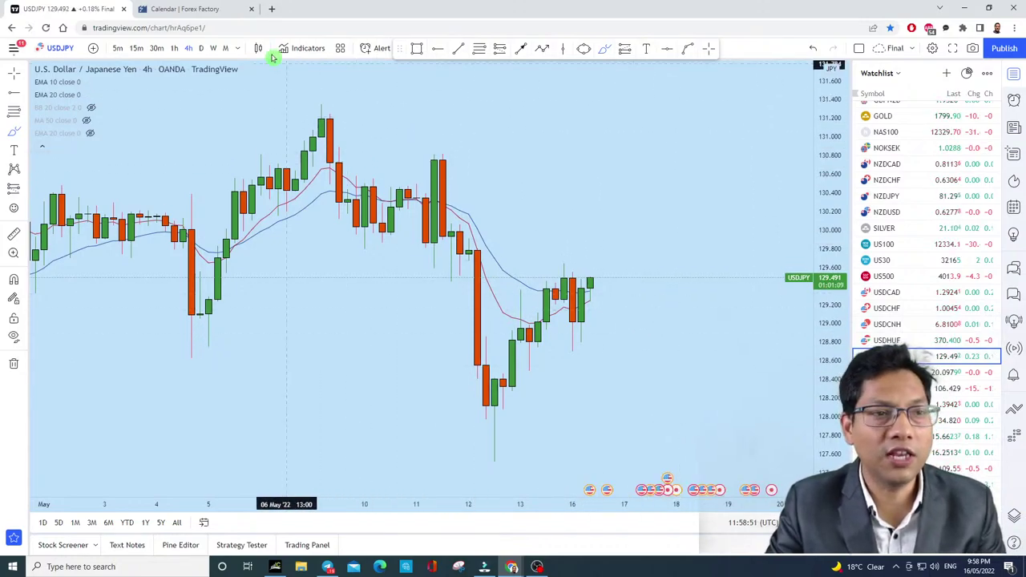
click(201, 49)
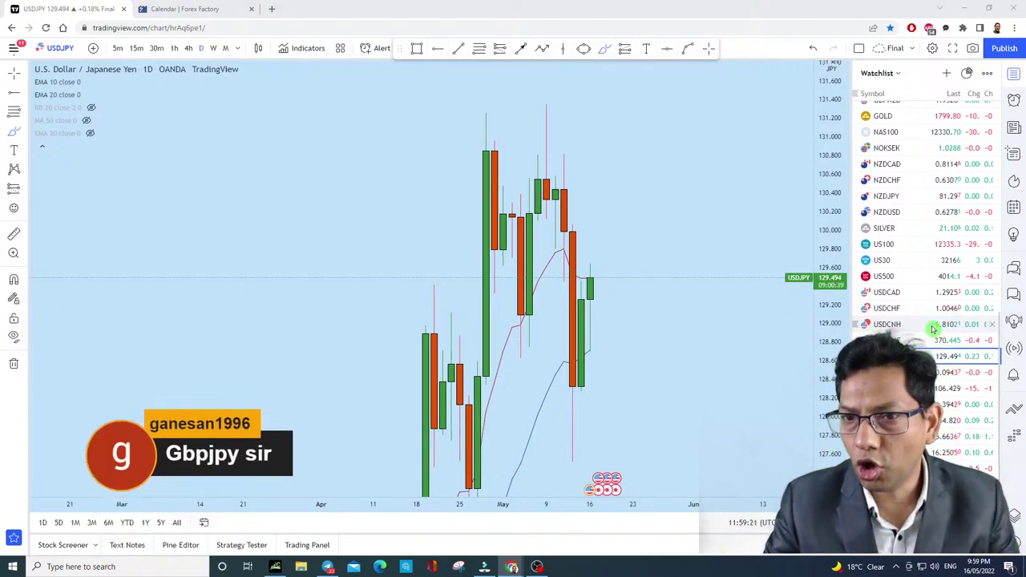
Step: Load the GBPJPY chart from the watchlist and set it to the 4-hour timeframe, framing the most recent candles
scroll(933, 328, up, 3)
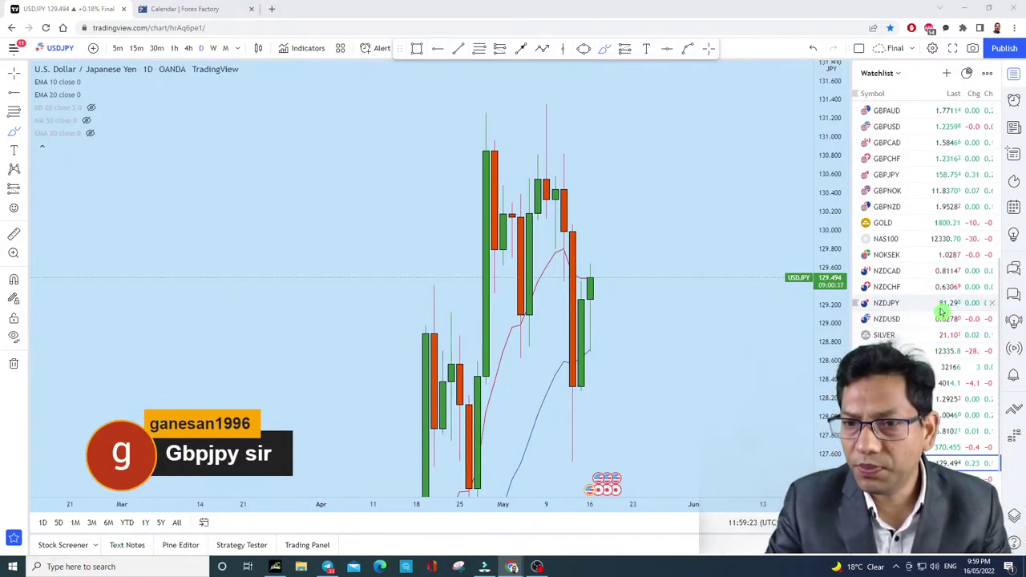
scroll(943, 311, up, 3)
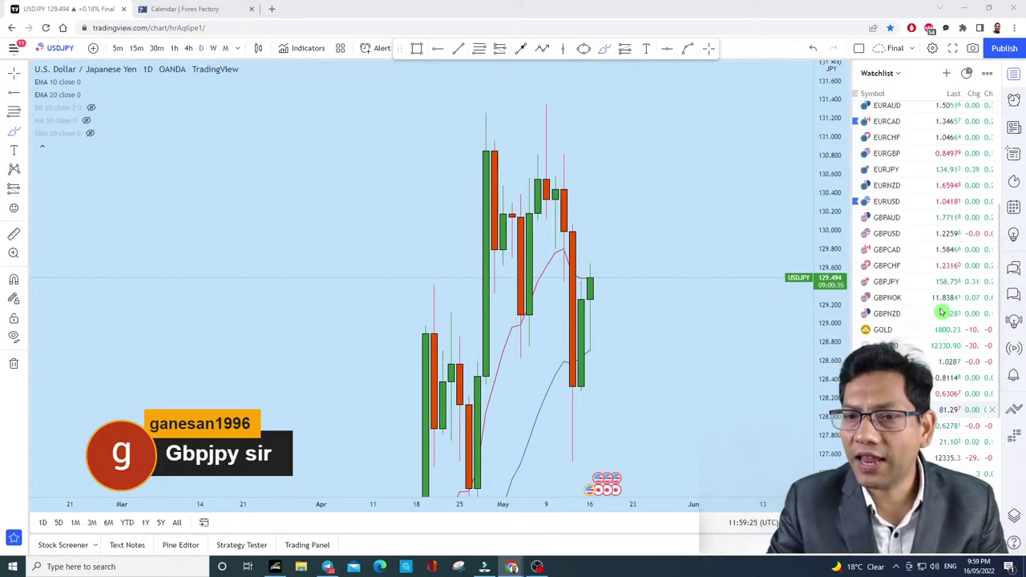
click(943, 282)
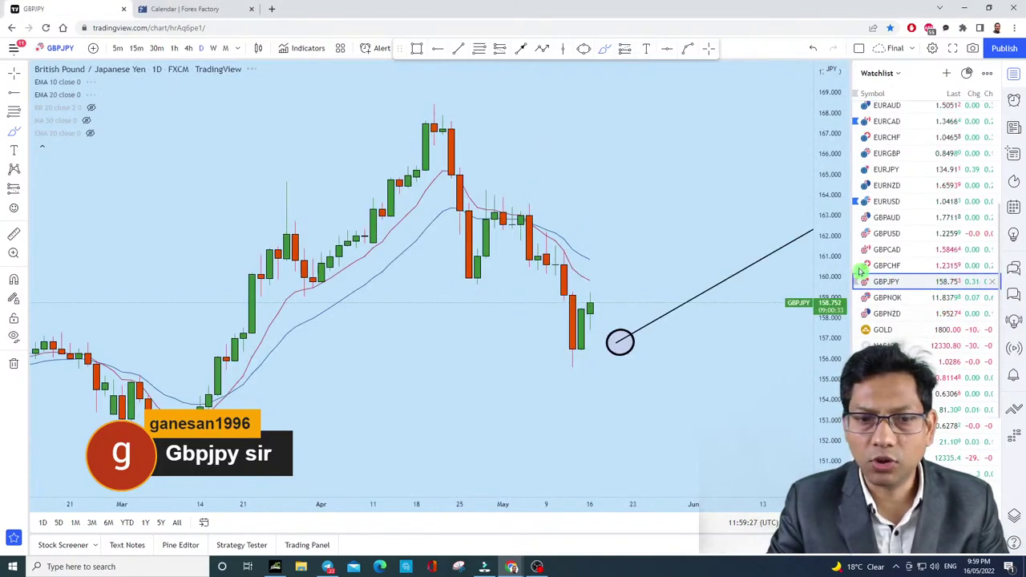
scroll(690, 209, down, 3)
scroll(562, 184, up, 3)
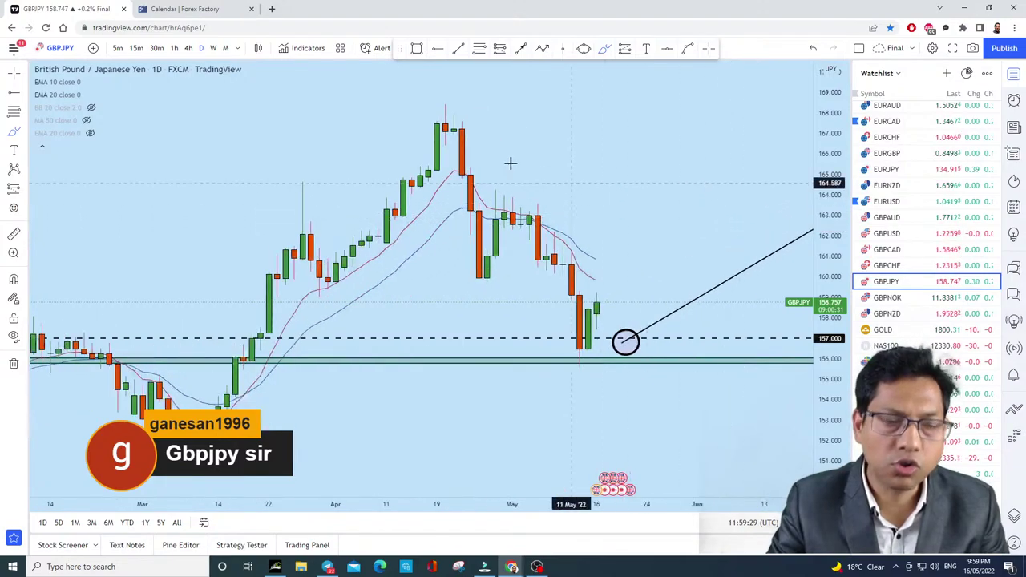
click(188, 48)
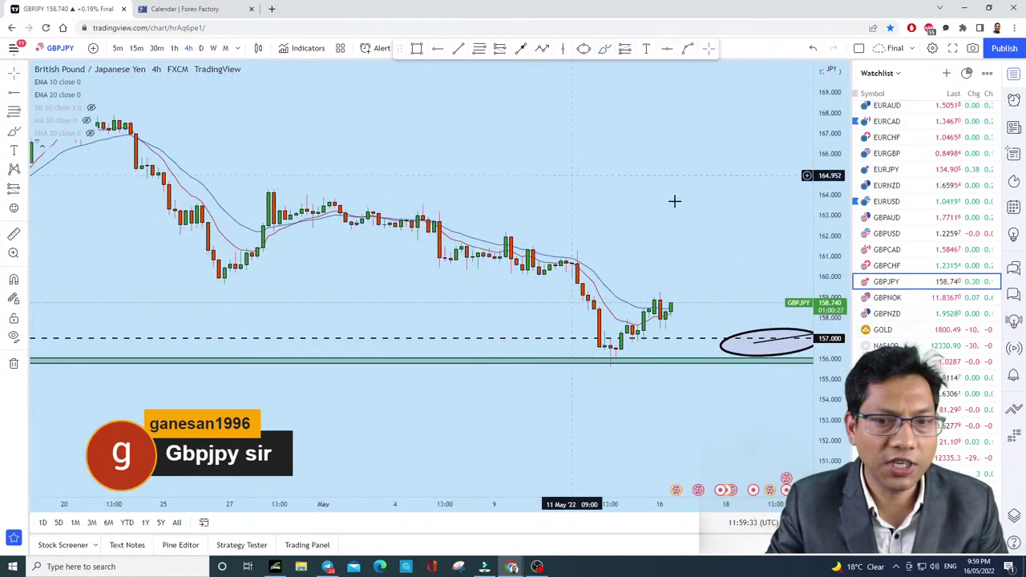
drag(727, 220, 648, 158)
scroll(648, 158, up, 4)
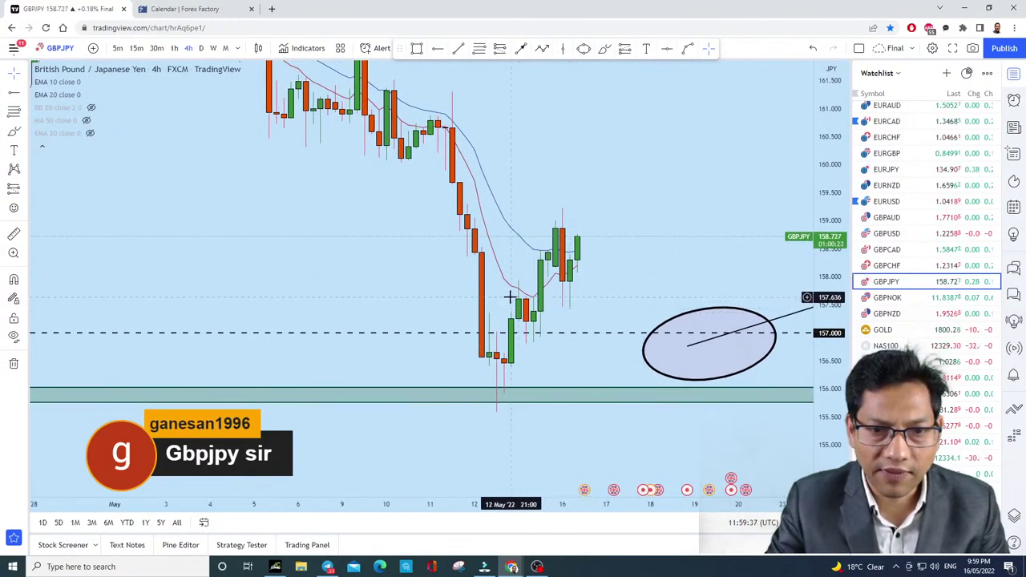
Step: Mark the 13 May swing high near 157.65 with a thin rectangle and a brush scribble, and undo both marks
click(417, 48)
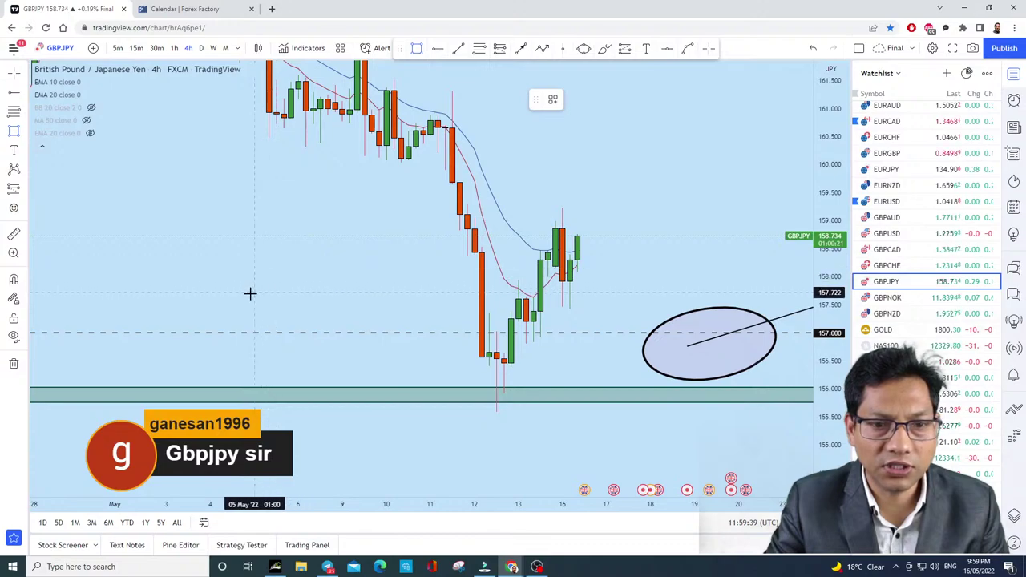
drag(241, 297, 672, 298)
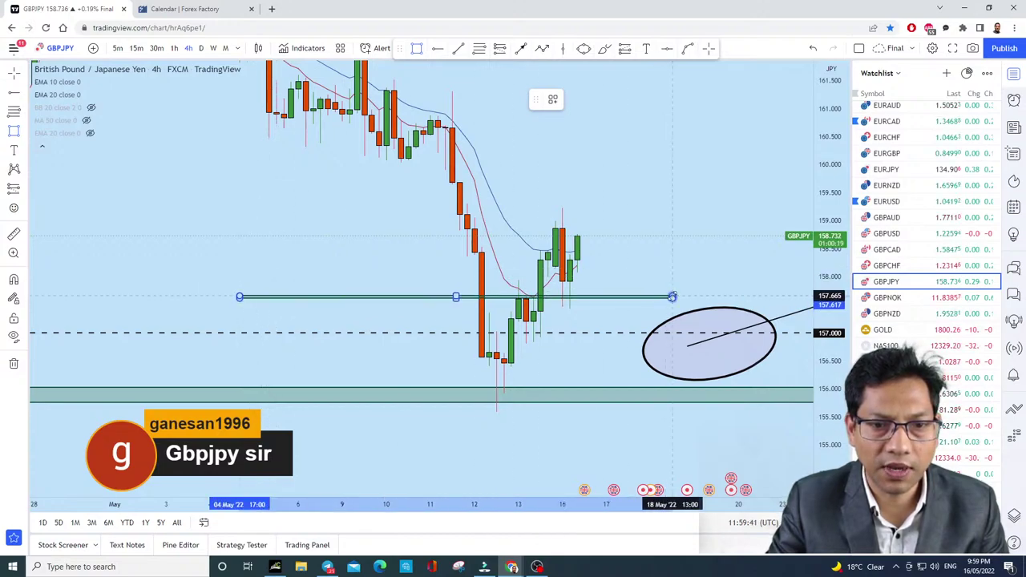
click(606, 49)
mouse_move(517, 305)
mouse_down()
mouse_move(568, 293)
mouse_move(608, 128)
mouse_up()
click(815, 48)
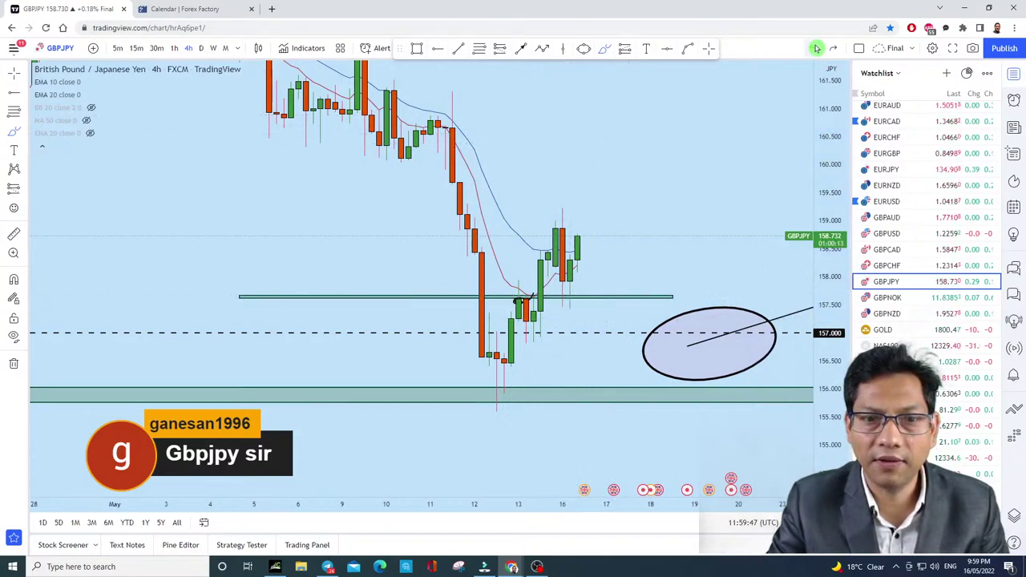
click(814, 48)
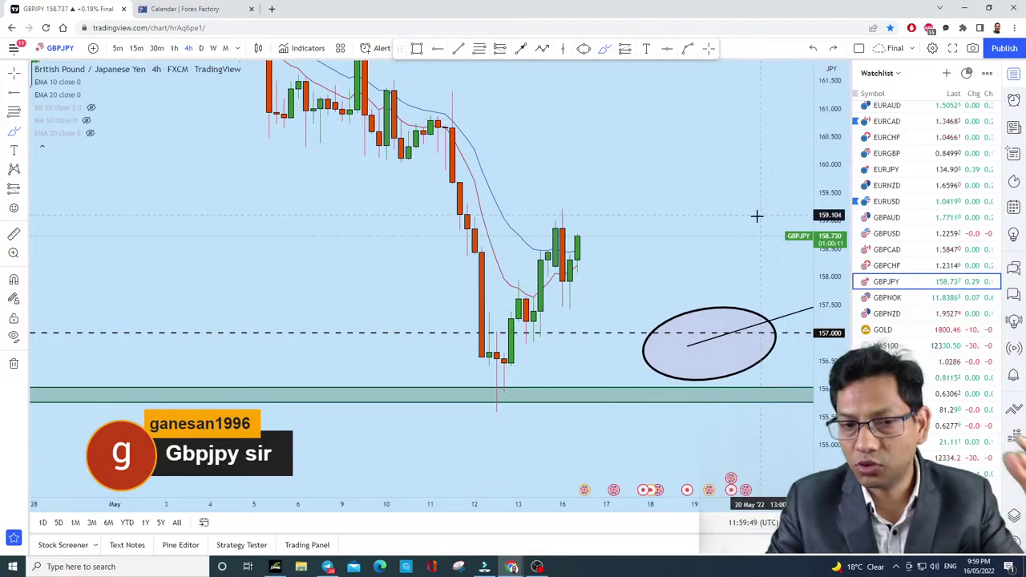
Step: Examine GBPJPY price action around its support zone and dashed 157.000 level on the 4-hour, weekly and daily timeframes
scroll(825, 206, down, 1)
drag(828, 206, 807, 282)
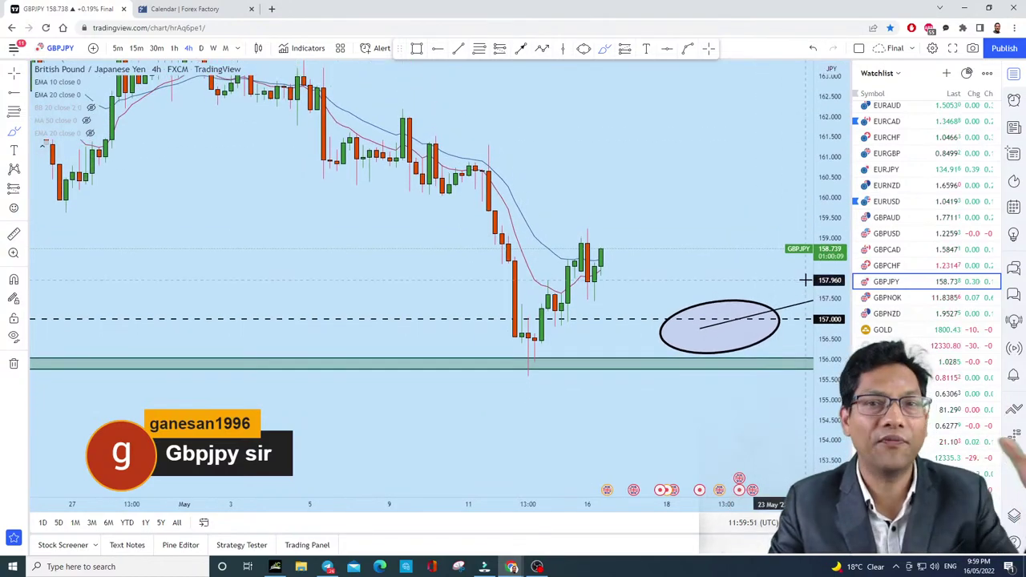
scroll(761, 282, down, 2)
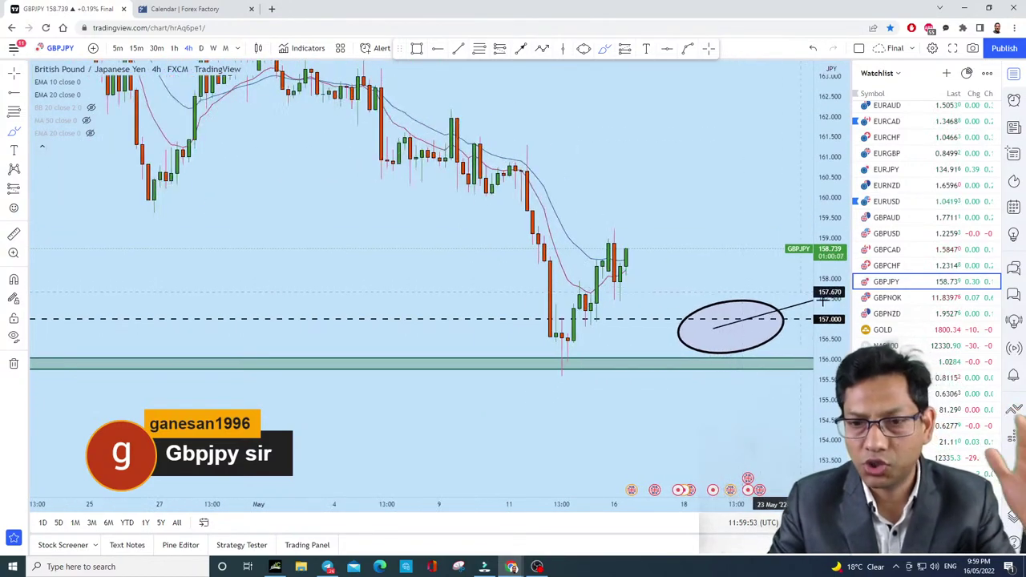
scroll(870, 324, up, 1)
scroll(880, 321, down, 4)
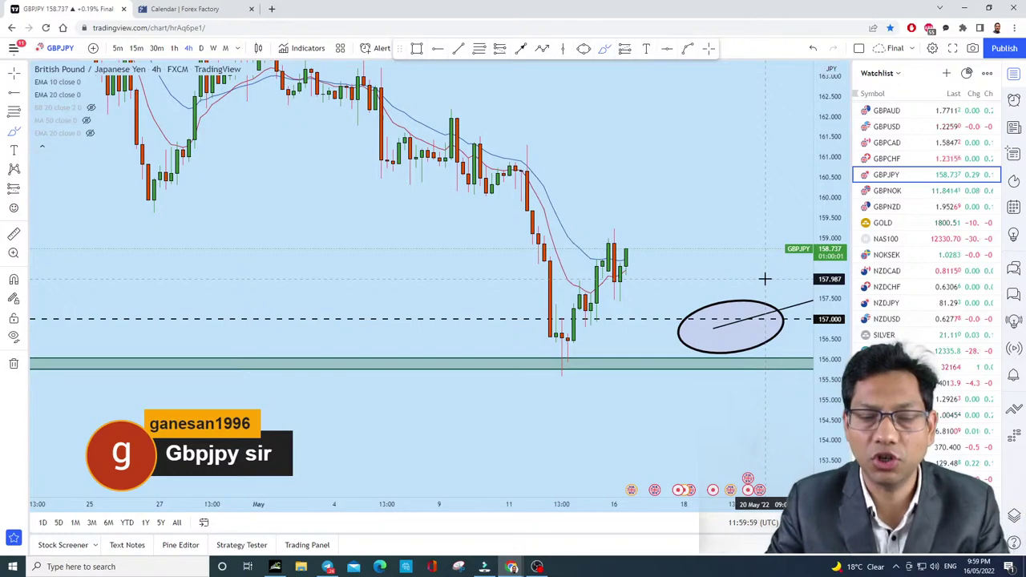
click(214, 47)
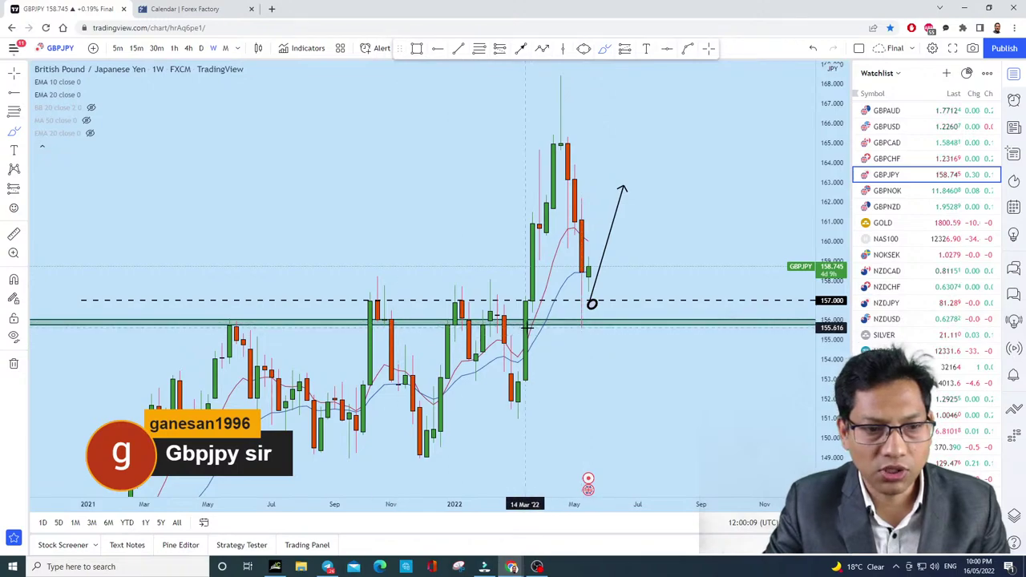
scroll(527, 327, down, 2)
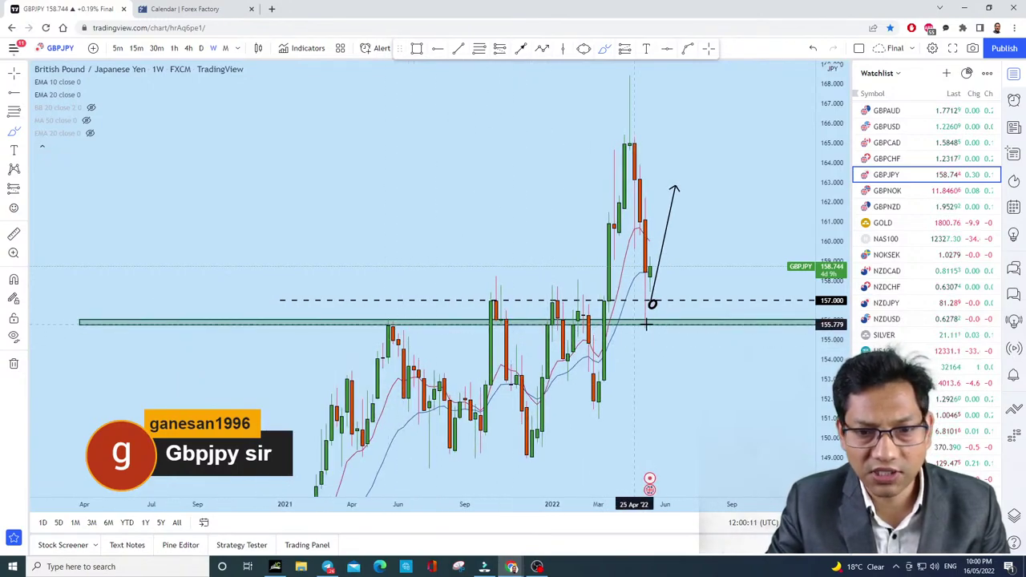
scroll(641, 324, up, 2)
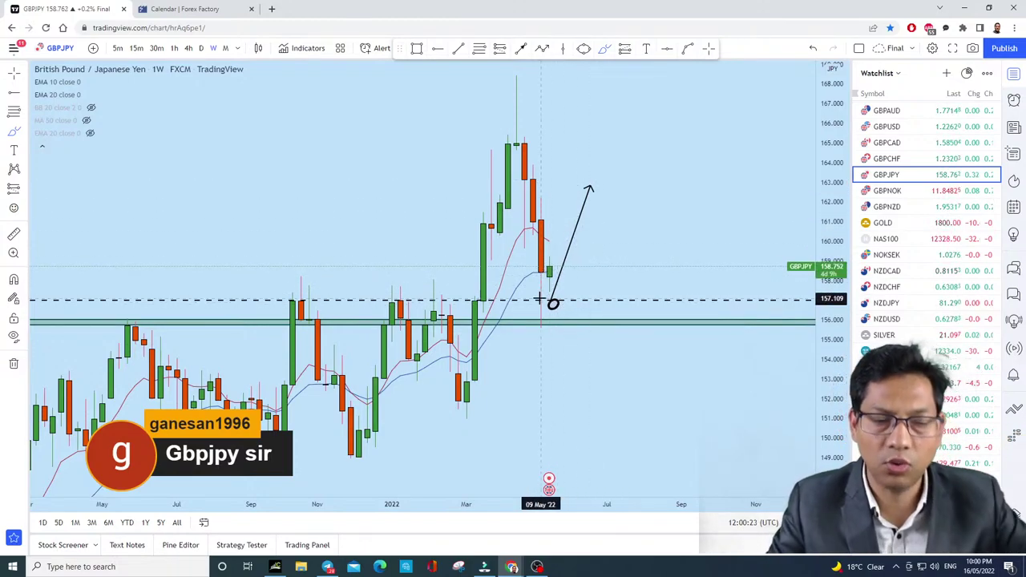
click(212, 48)
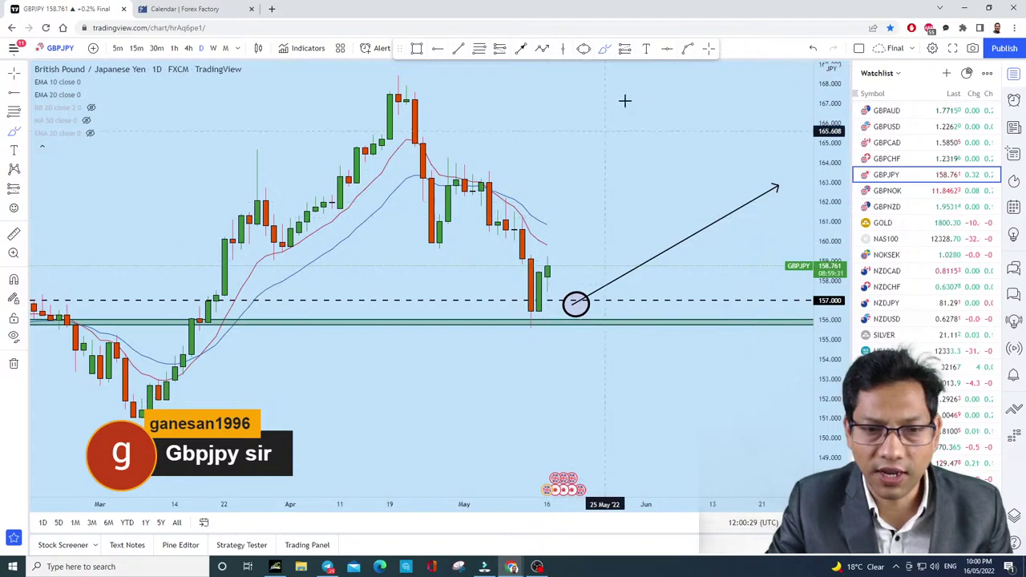
click(188, 48)
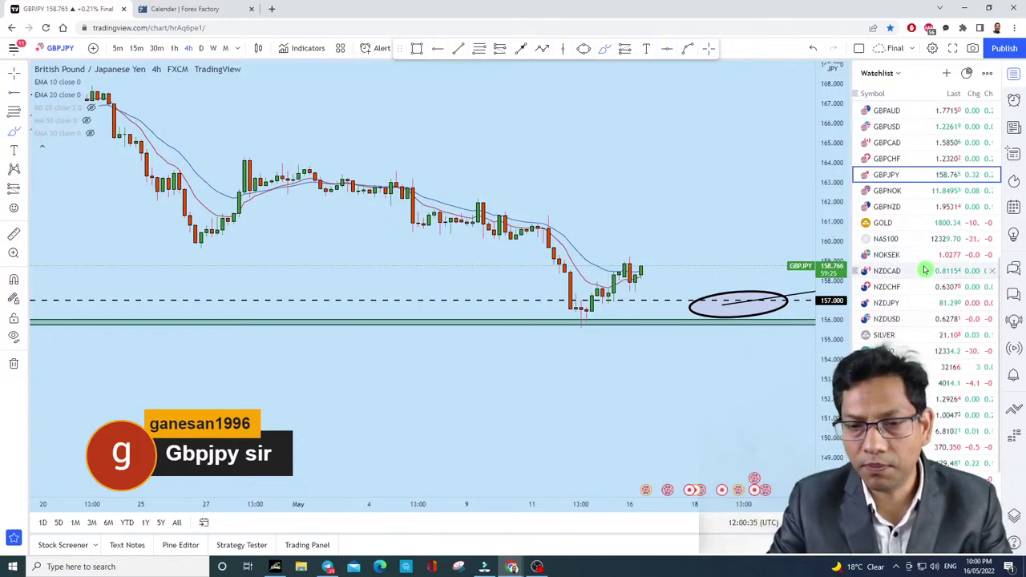
scroll(922, 281, down, 3)
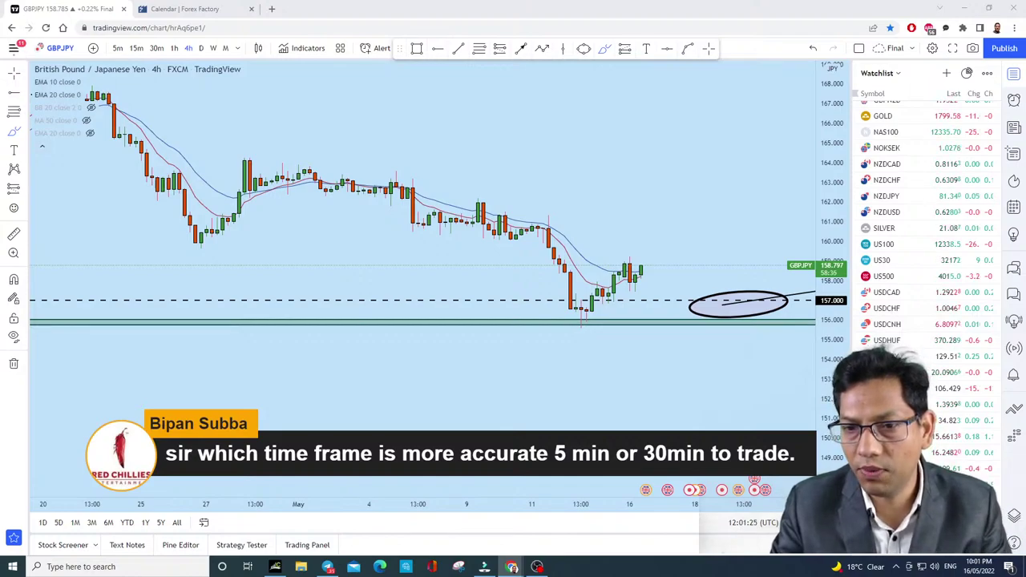
scroll(952, 253, up, 10)
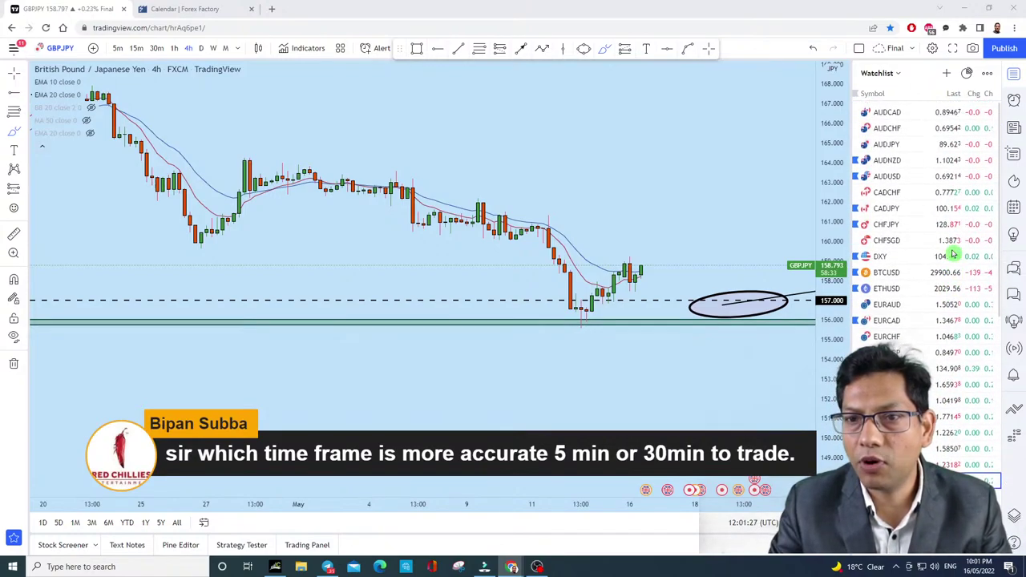
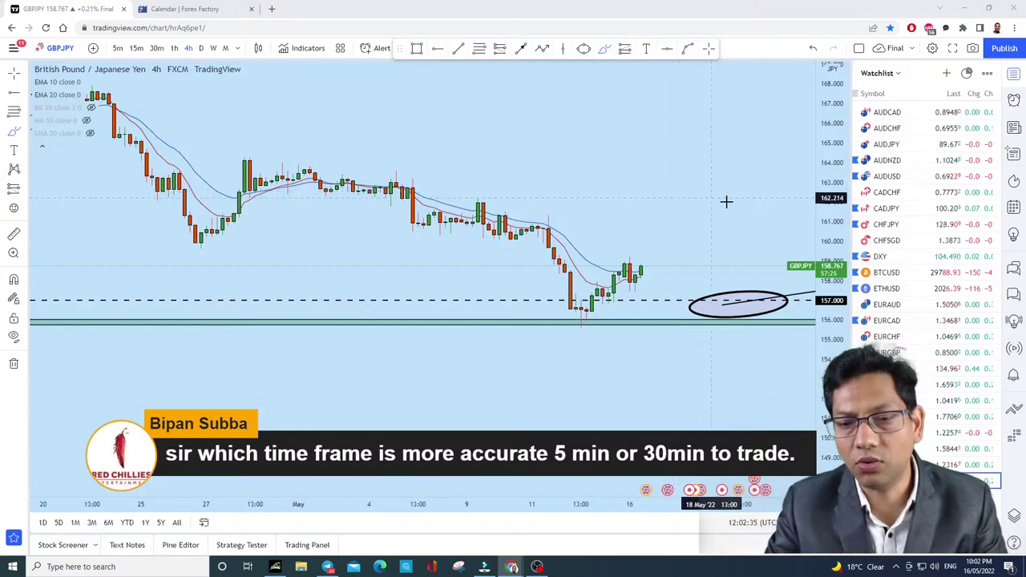
scroll(745, 212, up, 3)
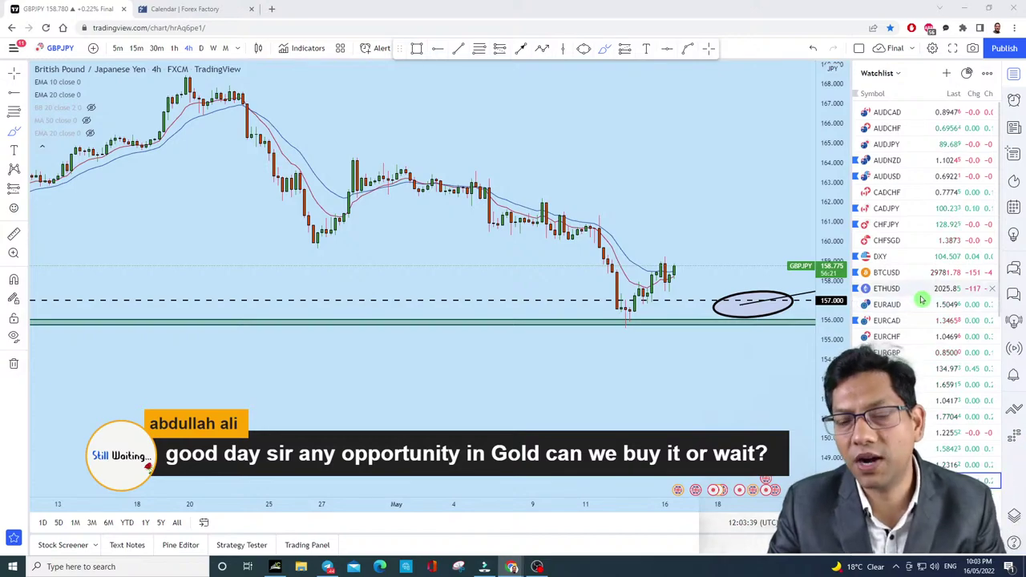
scroll(930, 321, down, 3)
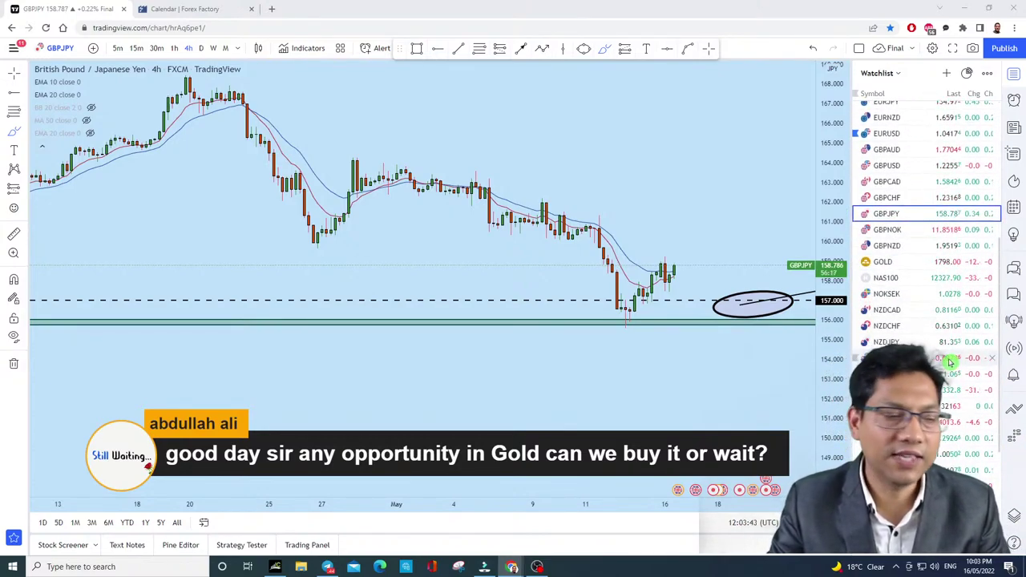
scroll(796, 280, down, 2)
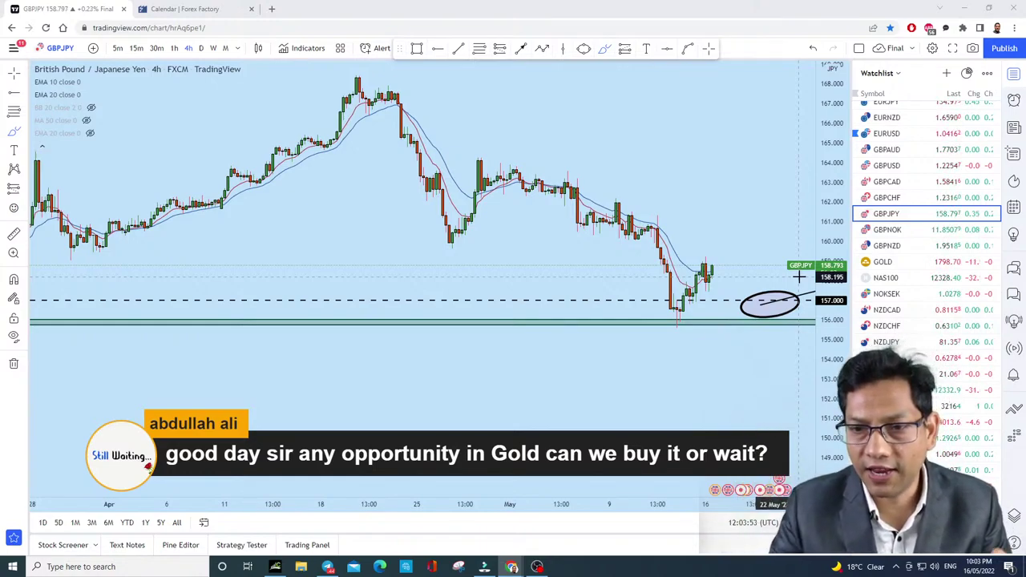
scroll(951, 275, down, 3)
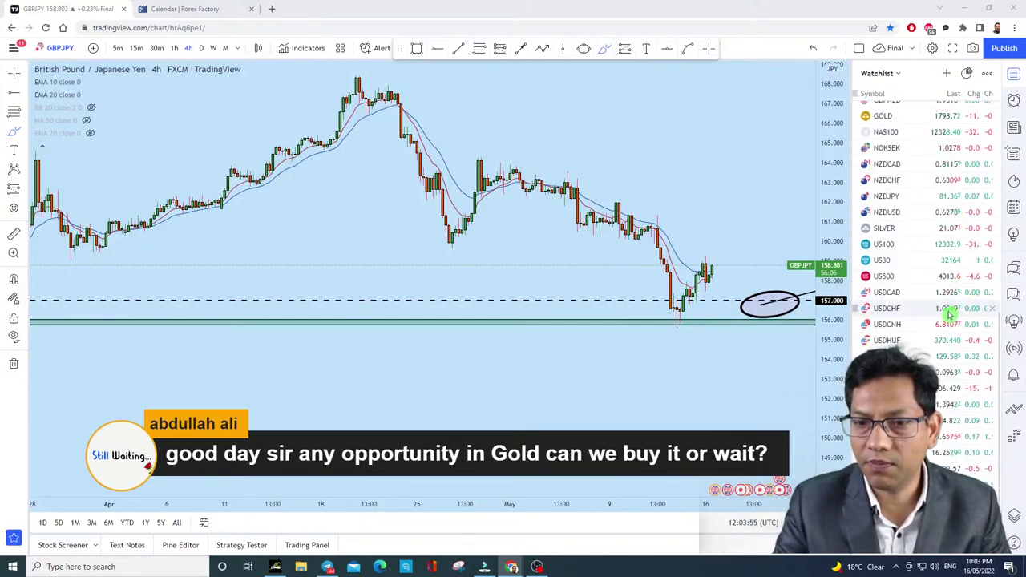
scroll(950, 209, up, 10)
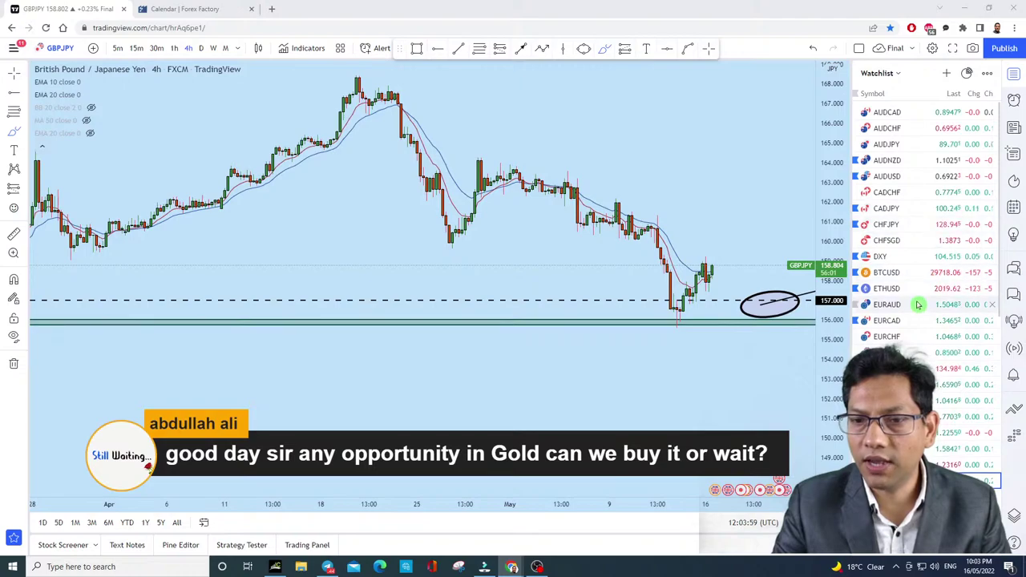
Step: Load the EURUSD chart from the watchlist and set it to the daily timeframe, framing the latest decline
click(962, 400)
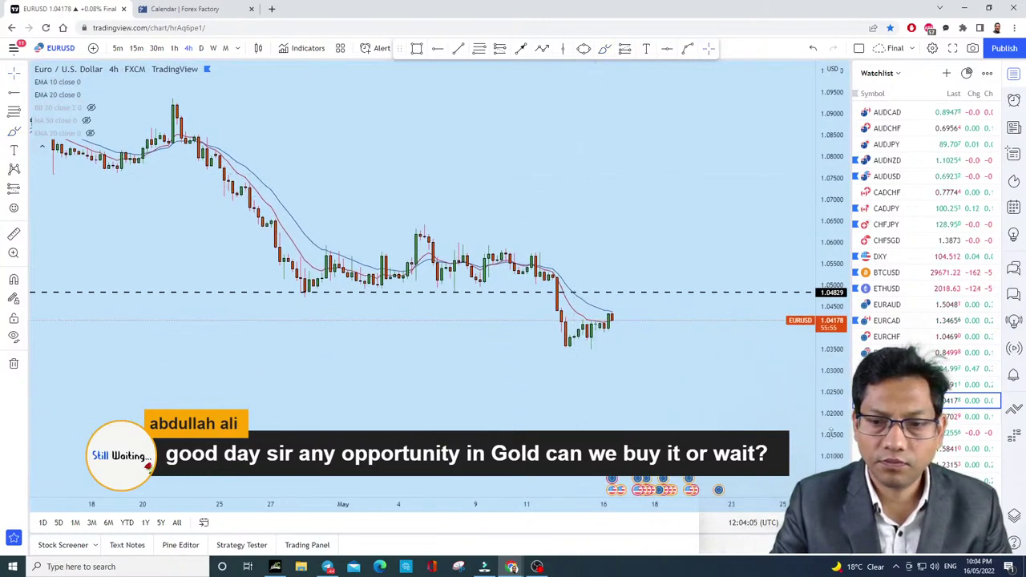
scroll(678, 268, up, 5)
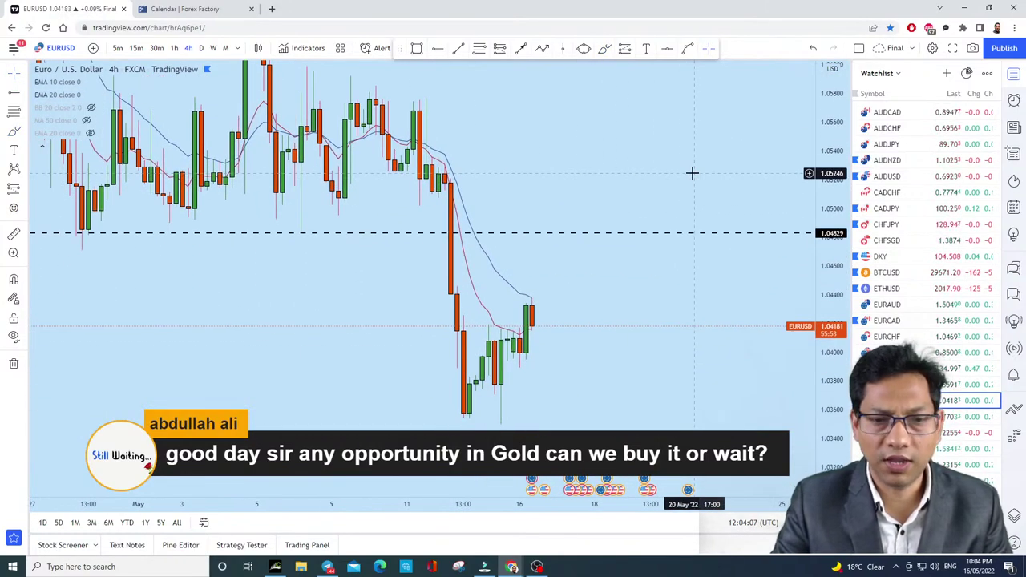
click(203, 49)
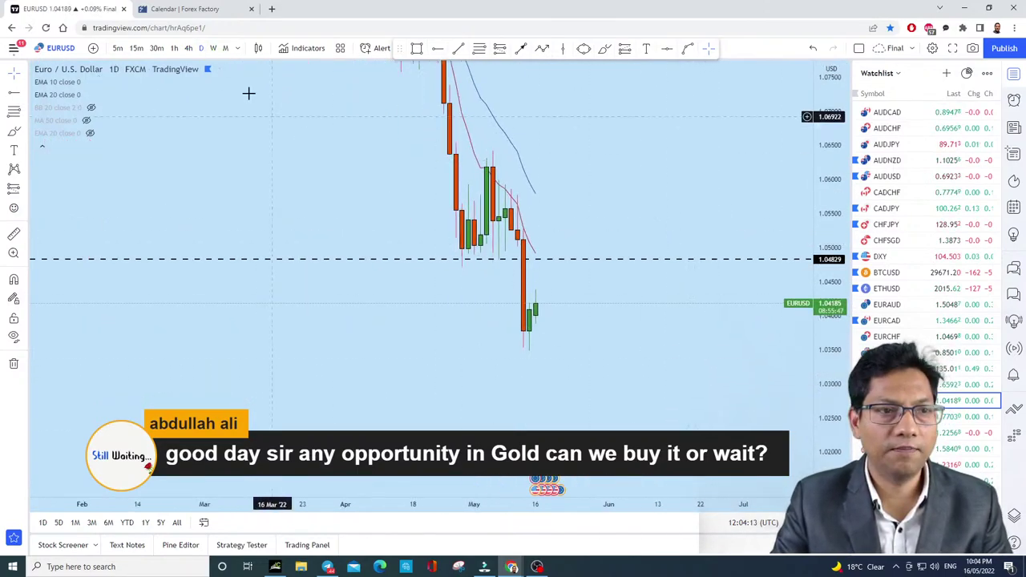
scroll(609, 240, down, 2)
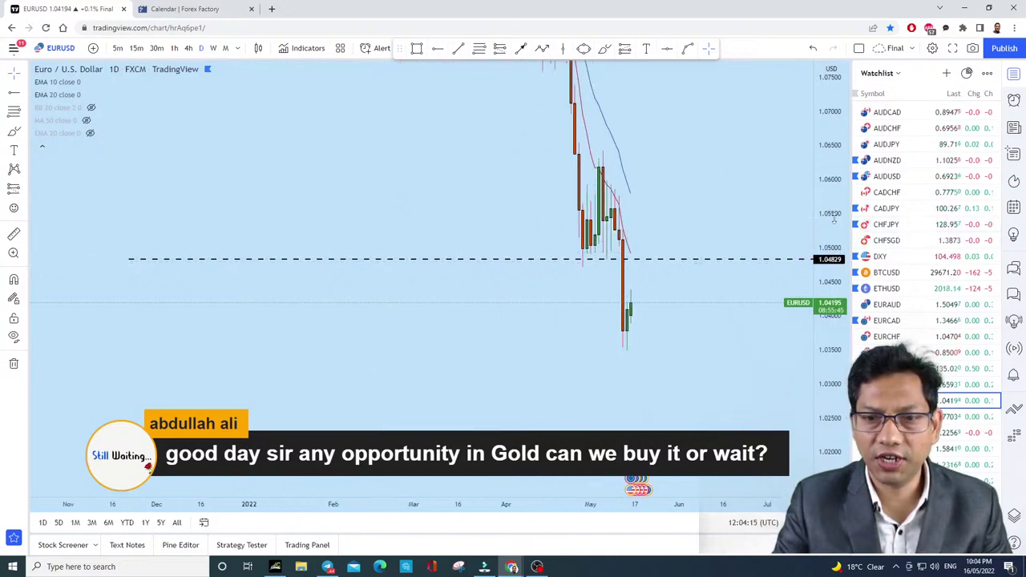
drag(833, 218, 834, 241)
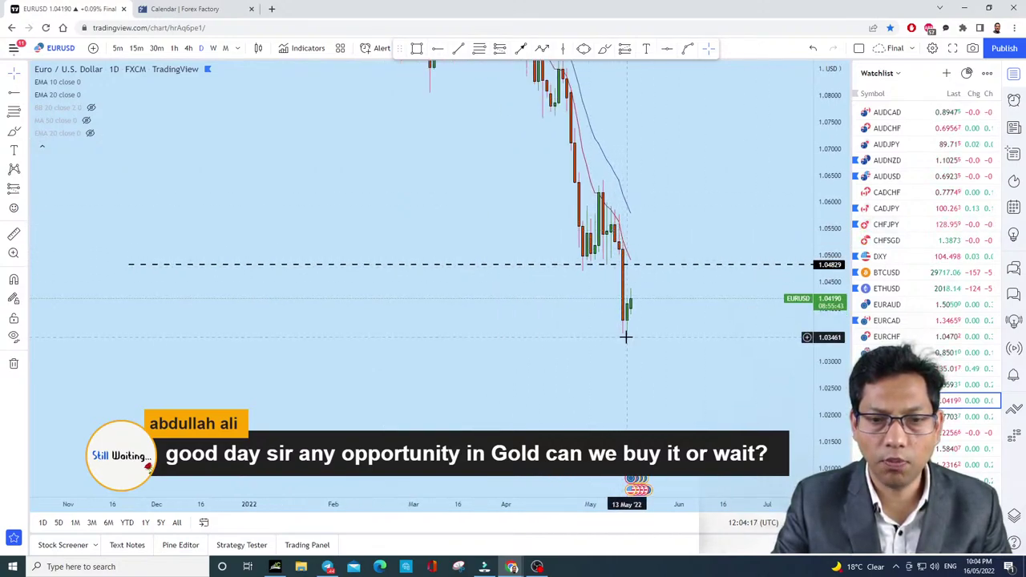
Step: Switch EURUSD to the weekly timeframe and place a horizontal ray at about 1.0351 along the early 2017 low
click(213, 49)
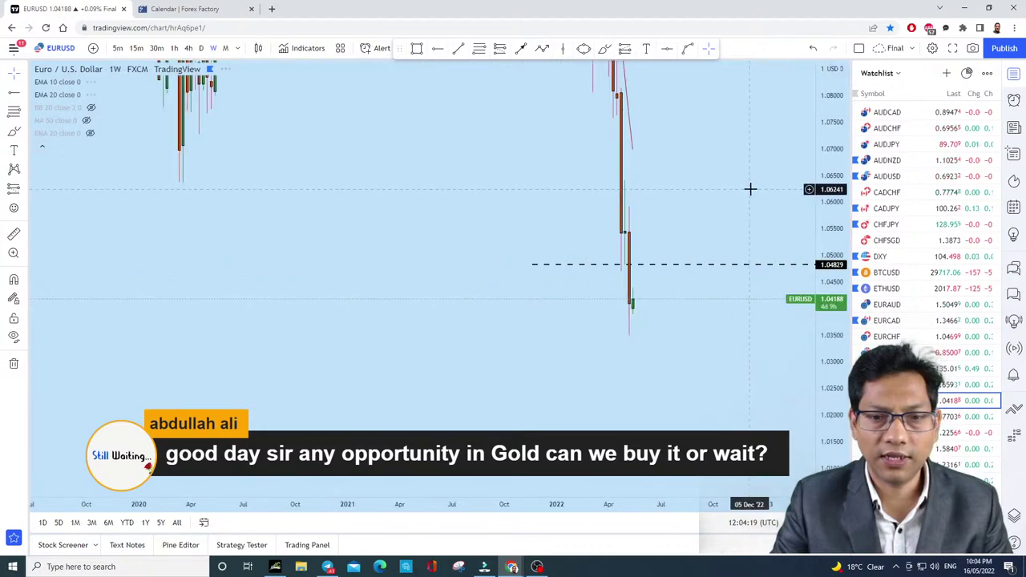
scroll(722, 209, down, 4)
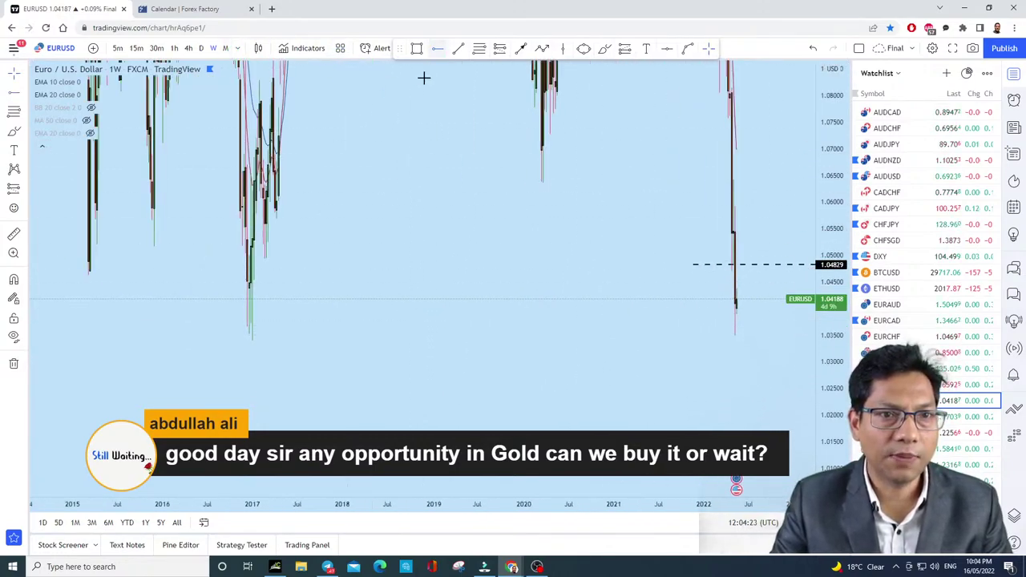
click(166, 336)
scroll(630, 373, down, 2)
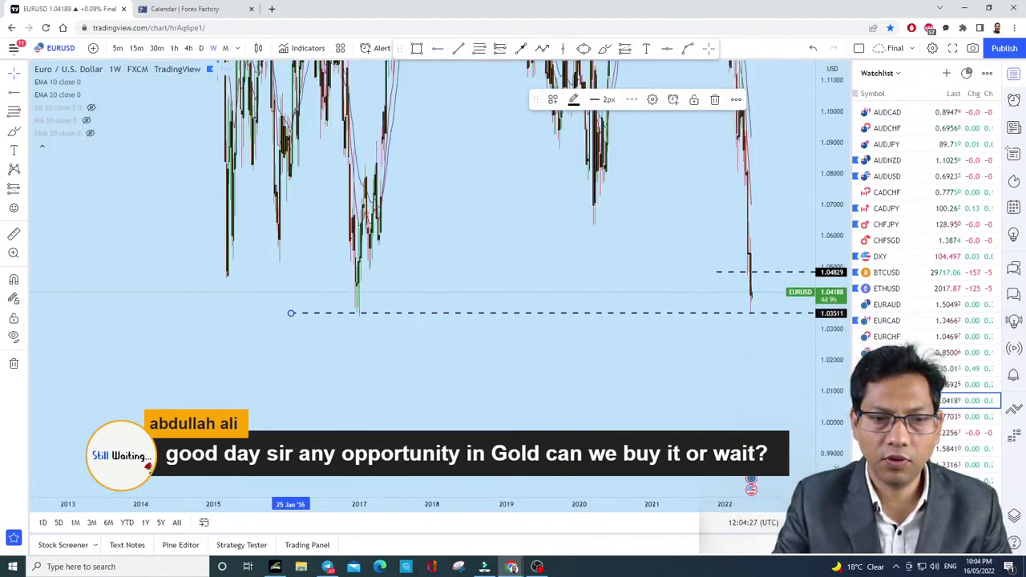
scroll(449, 307, up, 1)
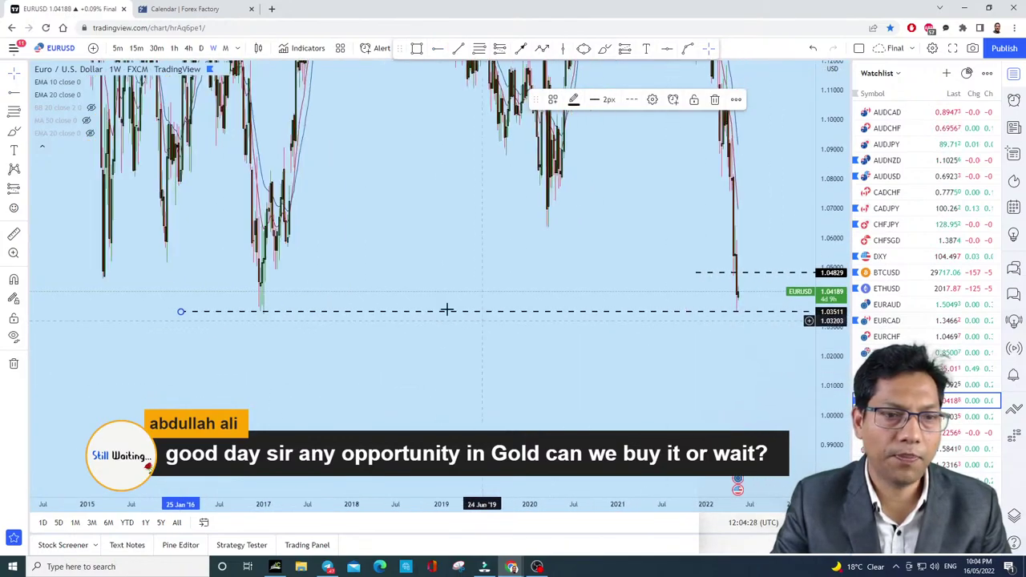
Step: Circle the early 2017 low with the brush, sketch the rally from it up to about 1.09, and undo the marks
click(603, 51)
mouse_move(250, 312)
mouse_down()
mouse_move(269, 307)
mouse_move(311, 149)
mouse_up()
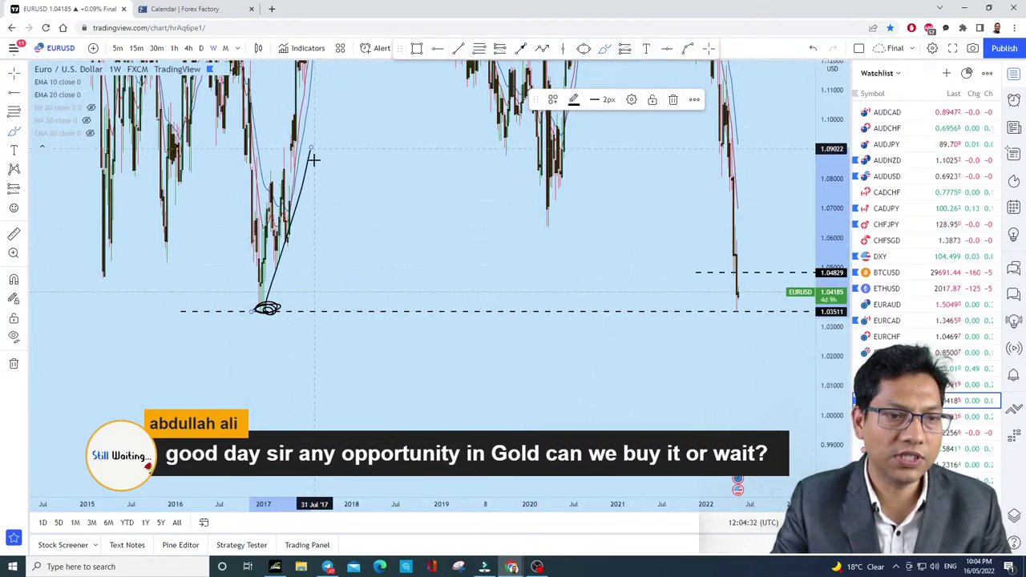
click(814, 49)
Step: Sketch a circled low and two possible rally paths from the latest weekly candles with the brush, undoing each mark
mouse_move(745, 324)
mouse_down()
mouse_move(736, 319)
mouse_move(813, 103)
mouse_up()
scroll(744, 337, up, 4)
scroll(680, 309, up, 3)
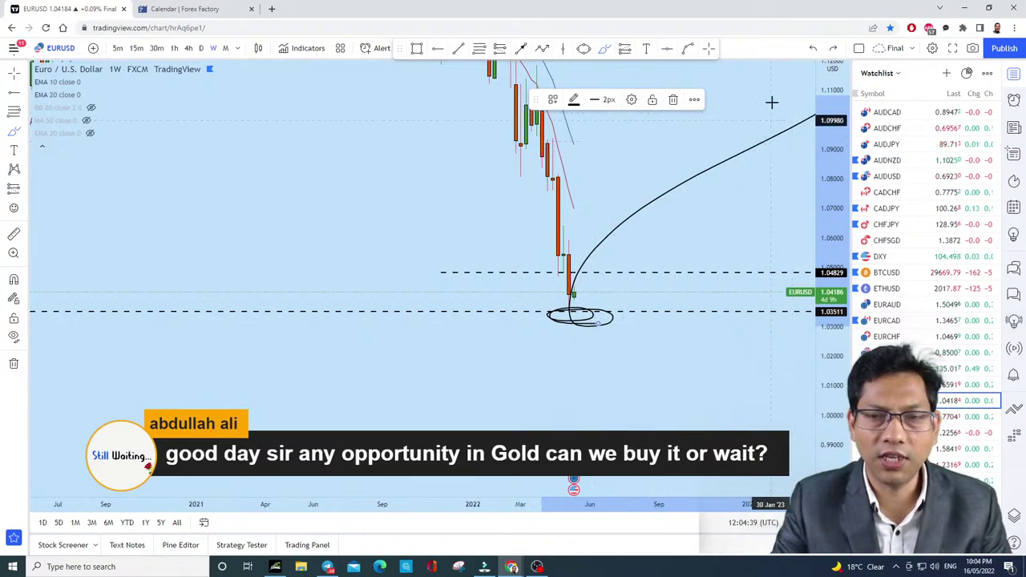
click(813, 49)
mouse_move(575, 298)
mouse_down()
mouse_move(594, 232)
mouse_move(650, 131)
mouse_move(664, 146)
mouse_move(611, 145)
mouse_up()
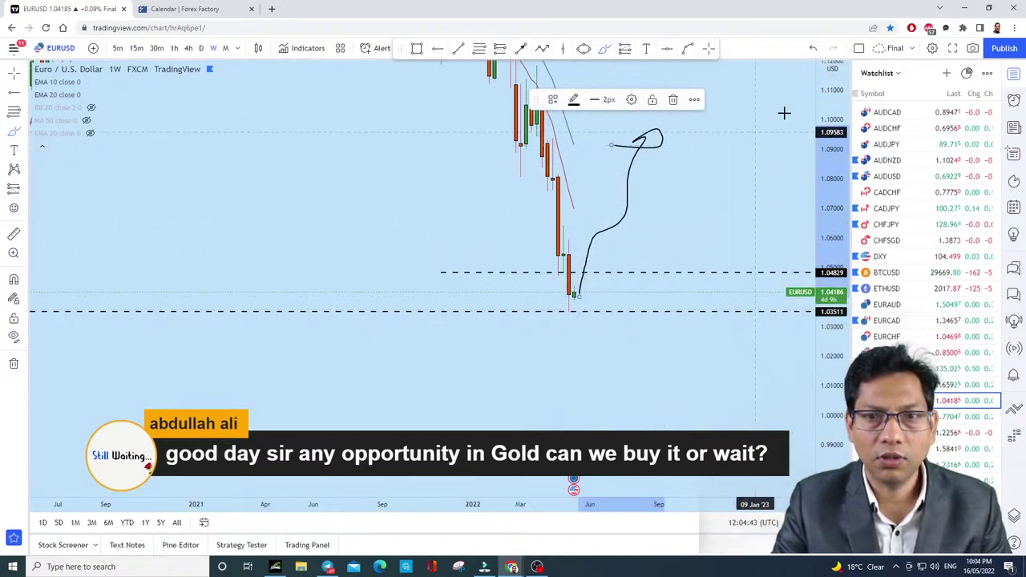
click(814, 49)
Step: Trace the long lower wicks of the December 2016 to January 2017 weekly candles with the brush, undoing each stroke
drag(156, 195, 650, 178)
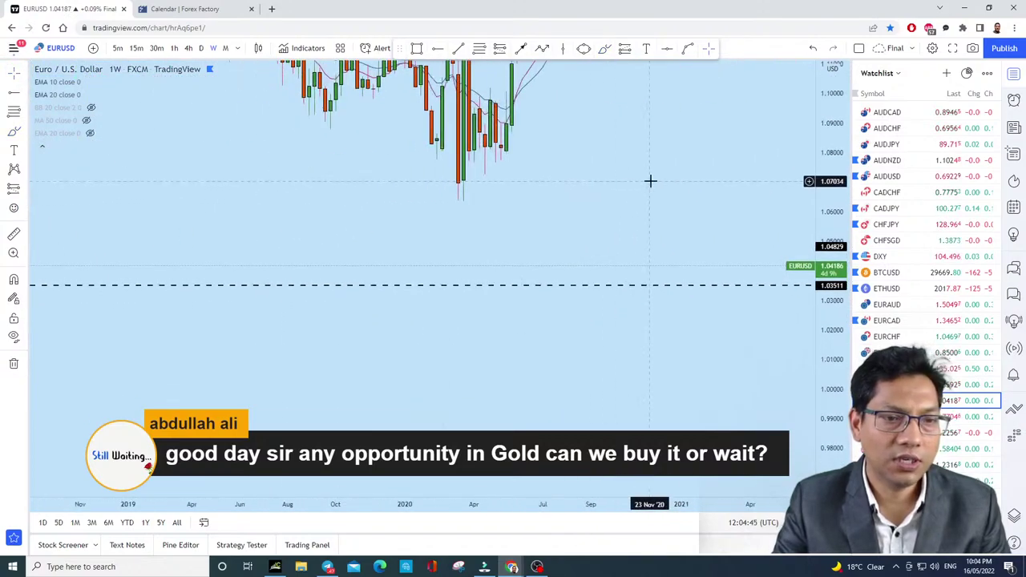
drag(393, 211, 671, 211)
scroll(534, 313, up, 3)
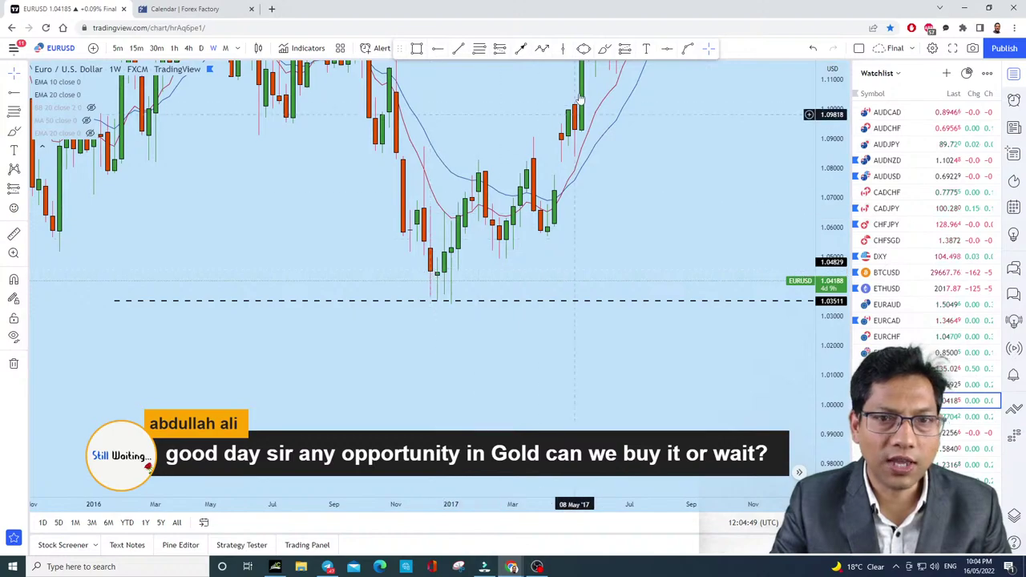
click(604, 48)
drag(434, 272, 431, 329)
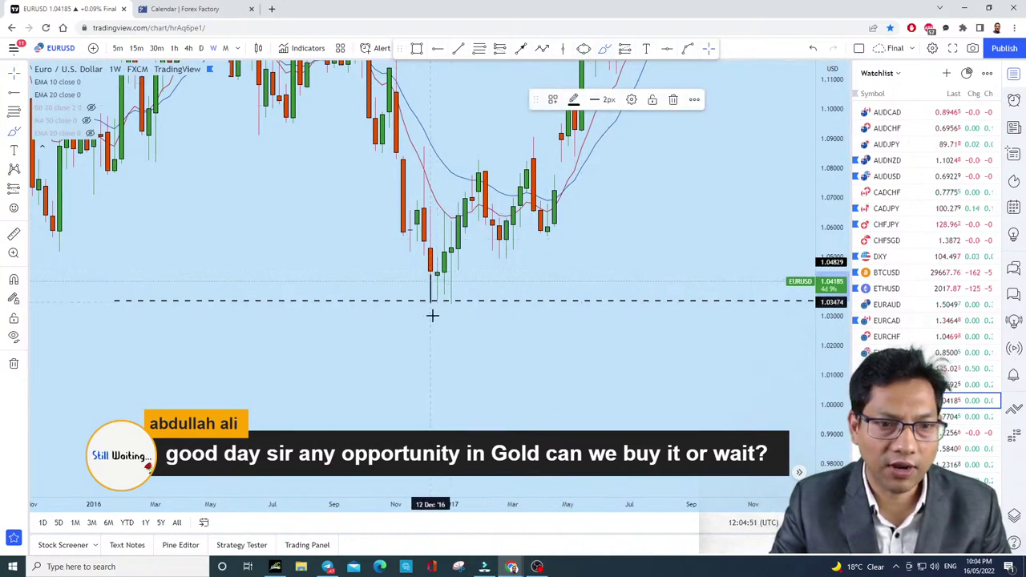
click(812, 48)
mouse_move(438, 273)
mouse_down()
mouse_move(426, 339)
mouse_move(441, 329)
mouse_move(453, 239)
mouse_up()
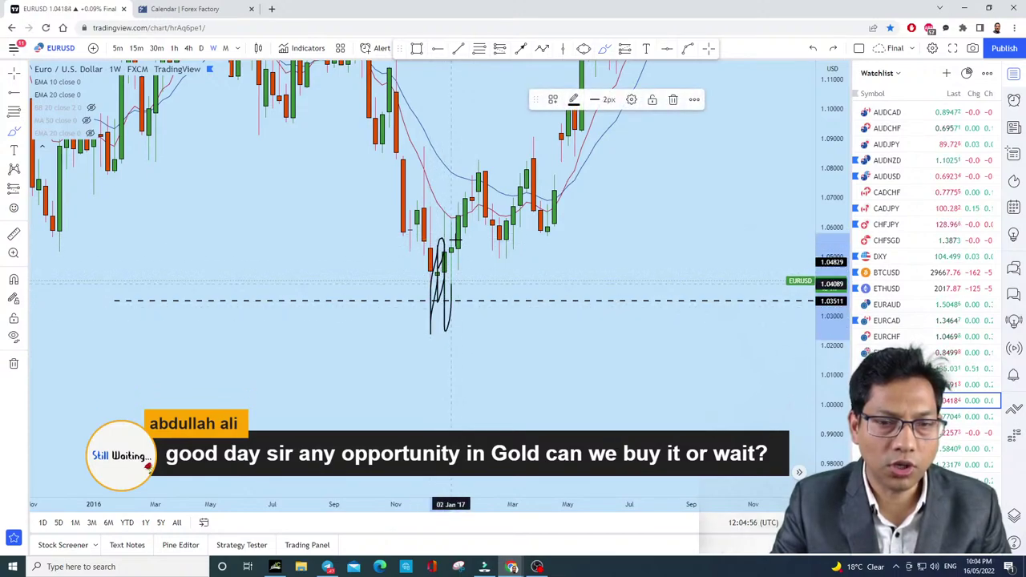
click(812, 48)
mouse_move(444, 273)
mouse_down()
mouse_move(442, 316)
mouse_move(437, 295)
mouse_move(445, 302)
mouse_up()
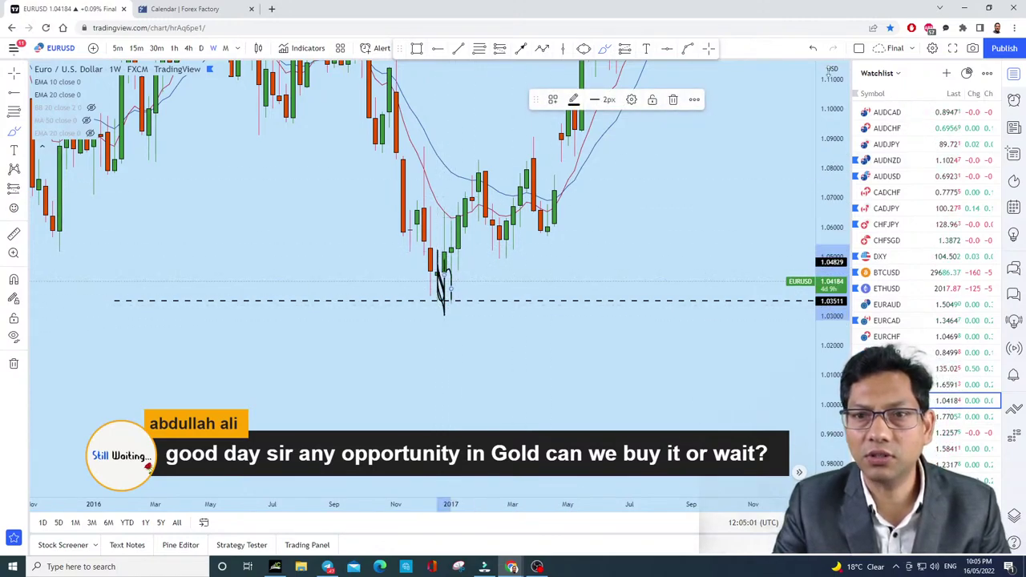
click(813, 48)
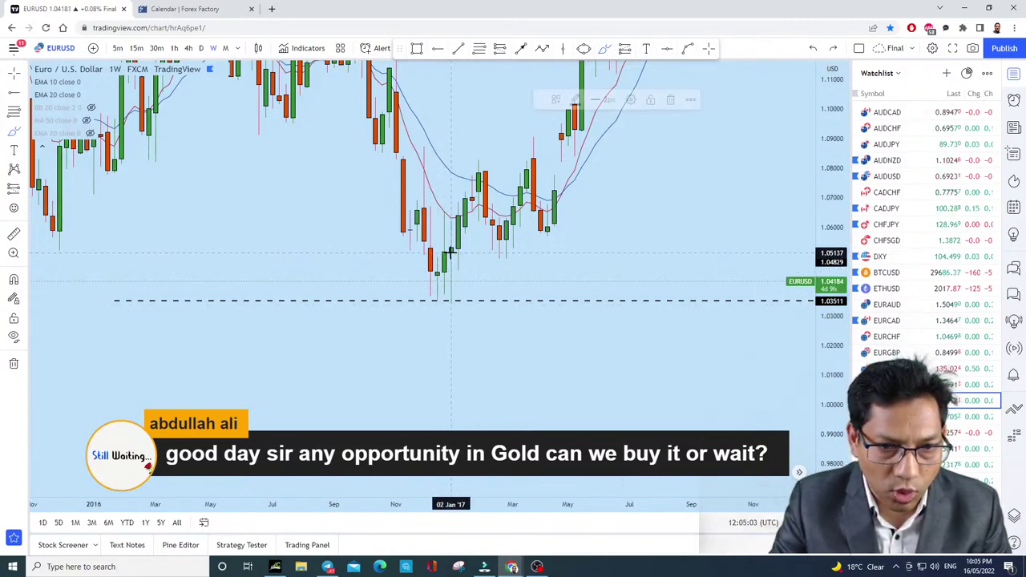
Step: Trace the 2017 recovery from its low with brush strokes up to about 1.09, and undo them
mouse_move(452, 211)
mouse_down()
mouse_move(449, 328)
mouse_move(464, 110)
mouse_up()
click(813, 48)
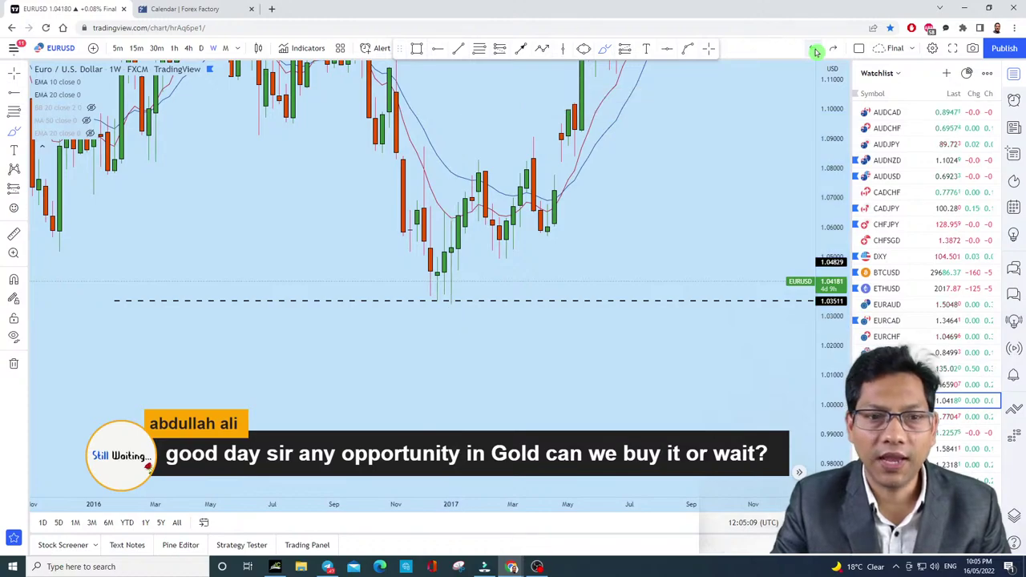
mouse_move(459, 265)
mouse_down()
mouse_move(474, 188)
mouse_move(503, 226)
mouse_move(540, 156)
mouse_move(575, 128)
mouse_up()
scroll(556, 254, up, 3)
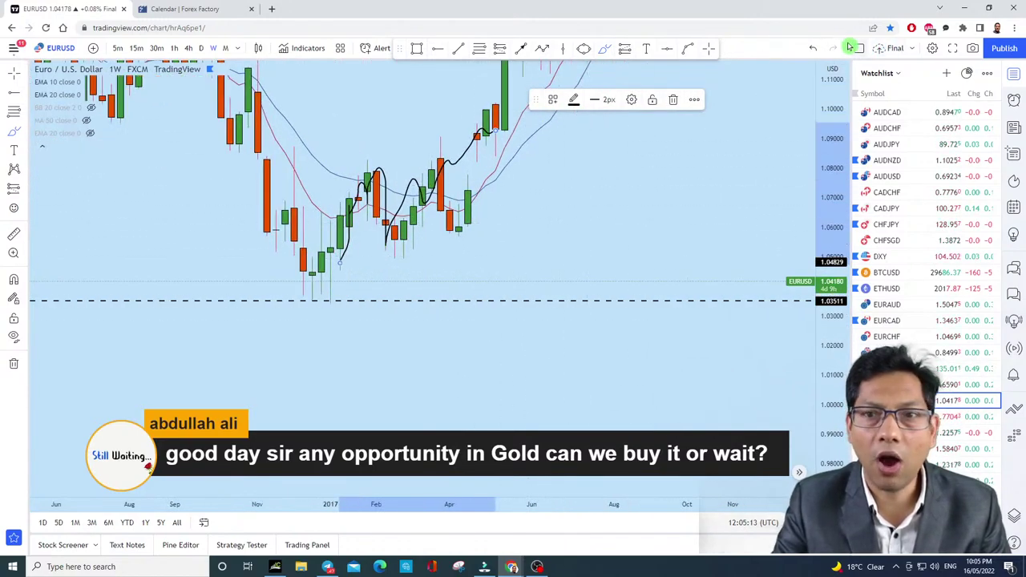
click(813, 48)
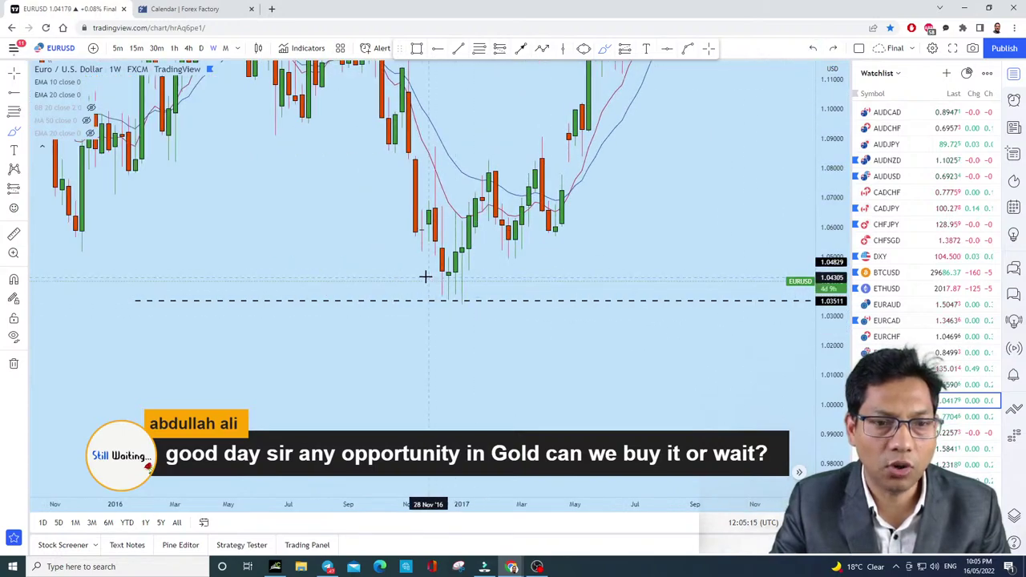
Step: Brush horizontal lines near 1.046 and 1.035 around the 2016–2017 weekly lows, and undo the lower line
drag(377, 273, 649, 268)
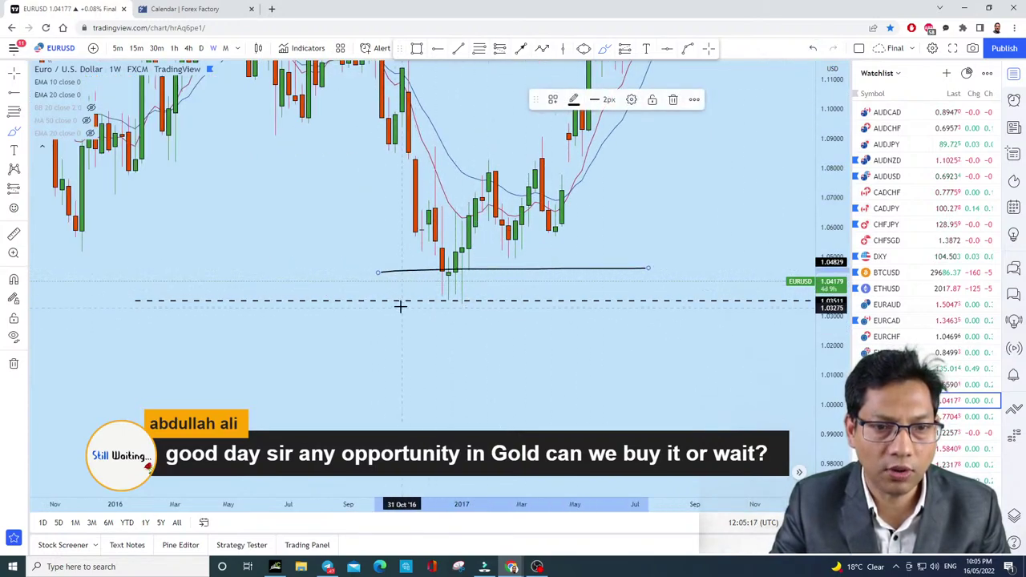
drag(401, 305, 622, 299)
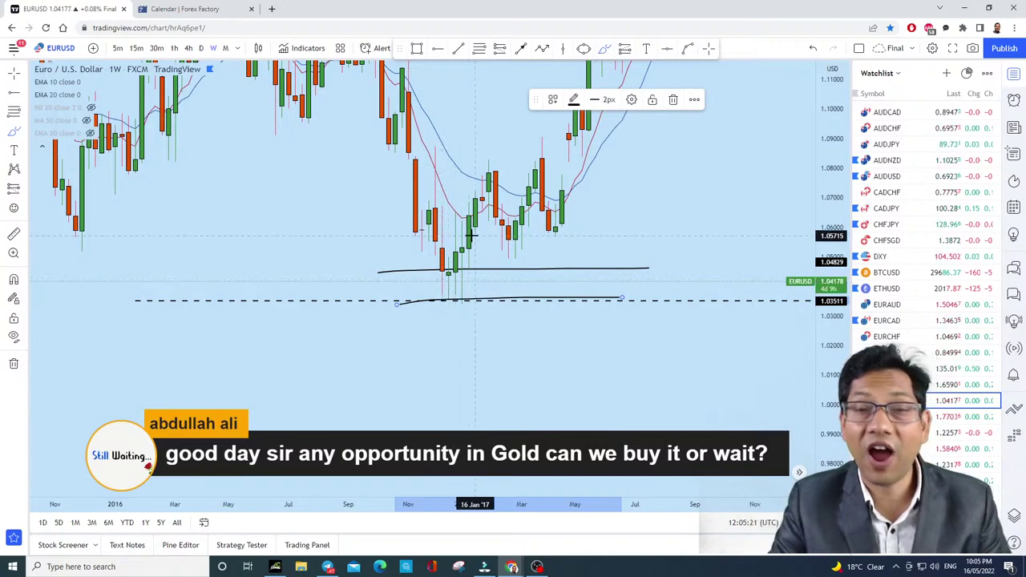
click(812, 50)
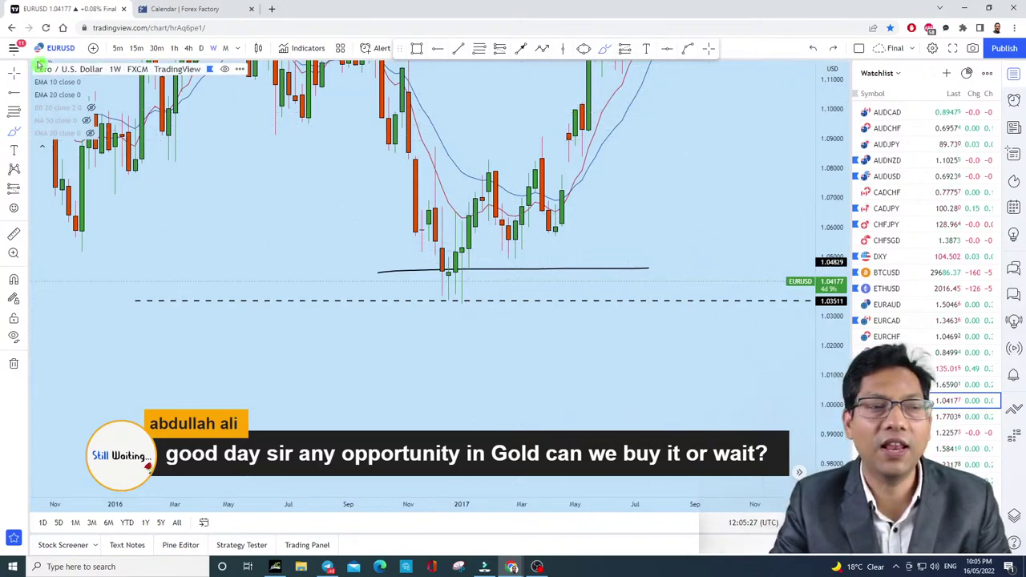
Step: Sketch a sideways zigzag above the 1.03511 level and a rise toward about 1.08 after the latest weekly candle, and undo it
drag(692, 190, 416, 213)
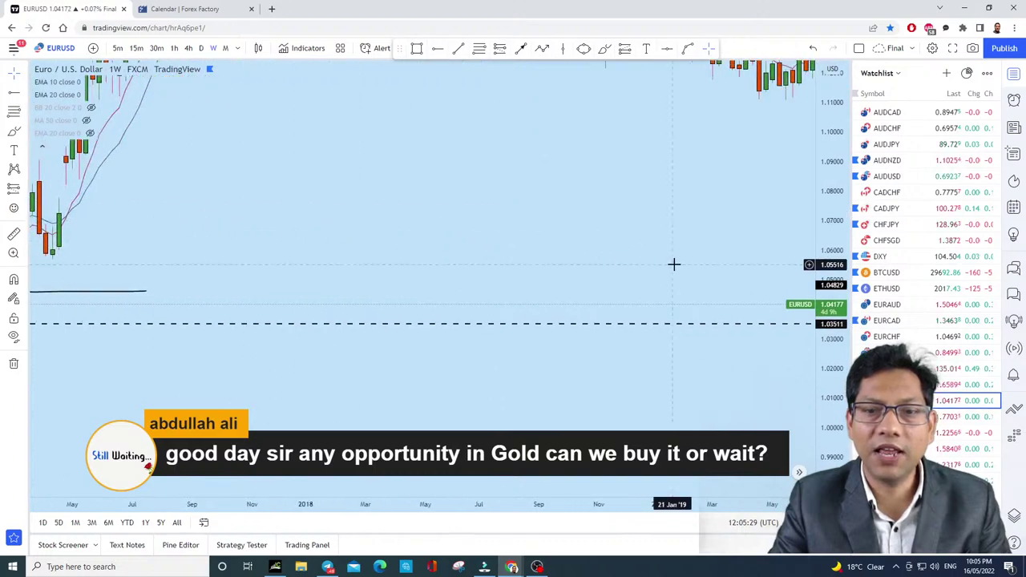
drag(673, 264, 145, 254)
drag(716, 243, 357, 245)
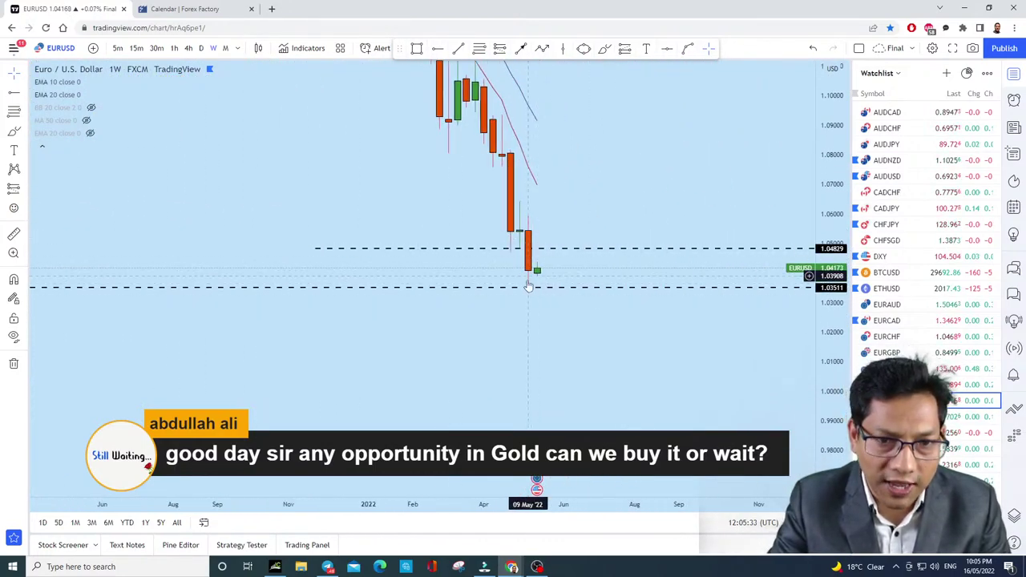
drag(537, 310, 626, 188)
click(604, 48)
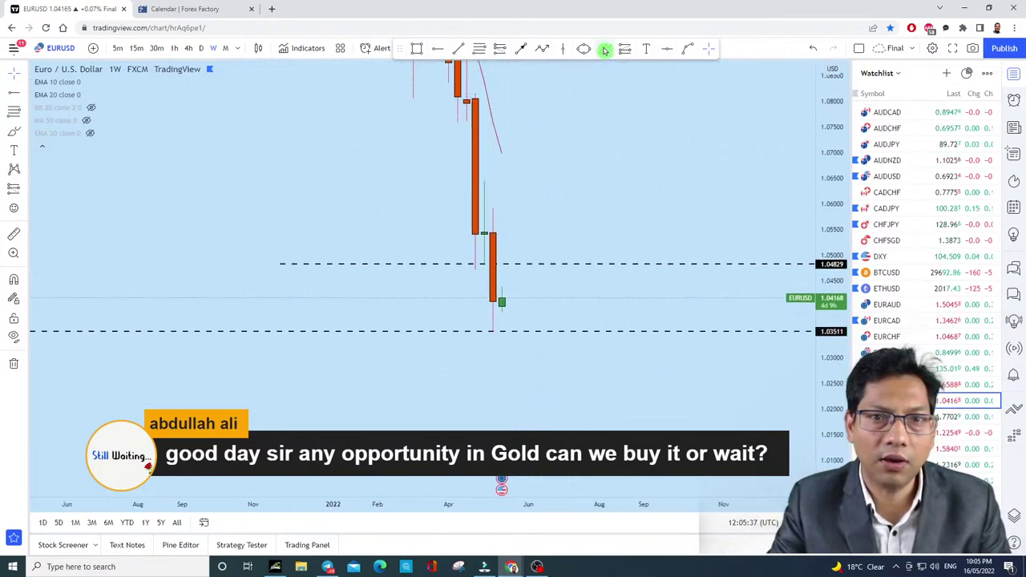
mouse_move(503, 294)
mouse_down()
mouse_move(566, 120)
mouse_move(524, 141)
mouse_move(484, 128)
mouse_up()
click(814, 50)
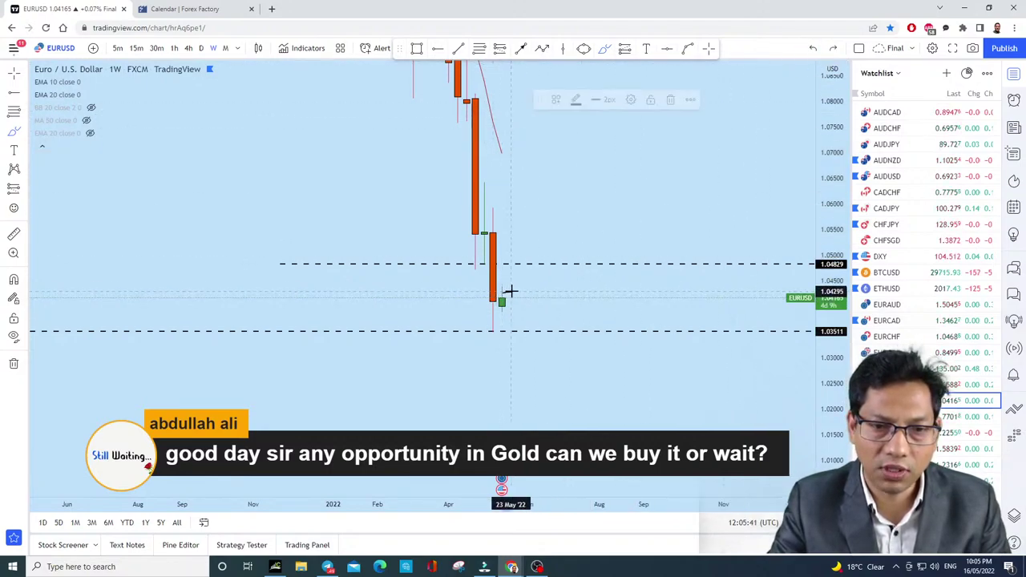
mouse_move(503, 297)
mouse_down()
mouse_move(568, 218)
mouse_move(604, 244)
mouse_move(618, 230)
mouse_up()
mouse_move(616, 299)
mouse_down()
mouse_move(652, 284)
mouse_move(682, 211)
mouse_move(741, 120)
mouse_up()
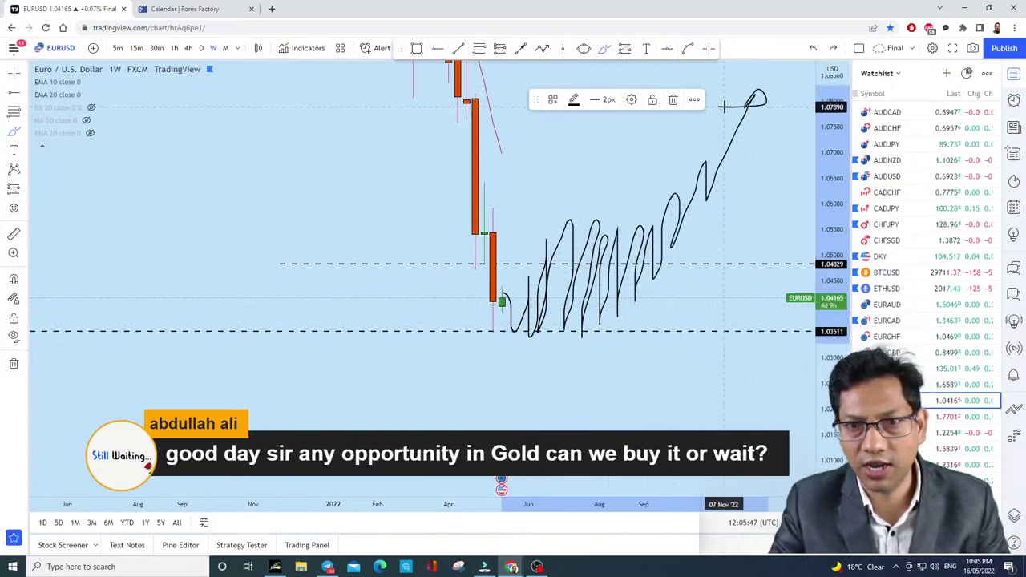
click(813, 48)
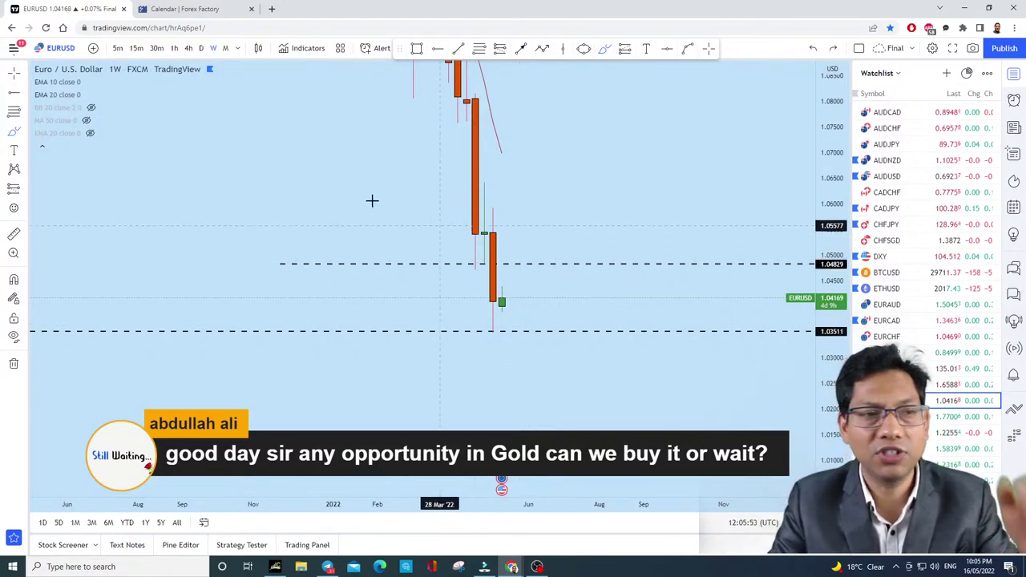
Step: Set the EURUSD chart back to the daily timeframe and frame the most recent candles
key(1)
key(d)
key(Return)
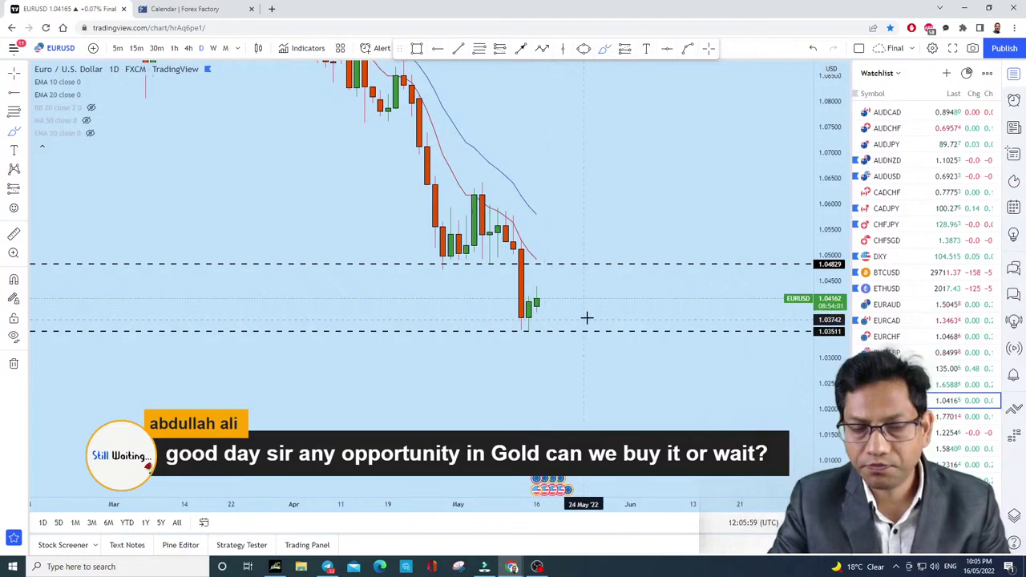
scroll(618, 324, down, 3)
scroll(630, 328, up, 2)
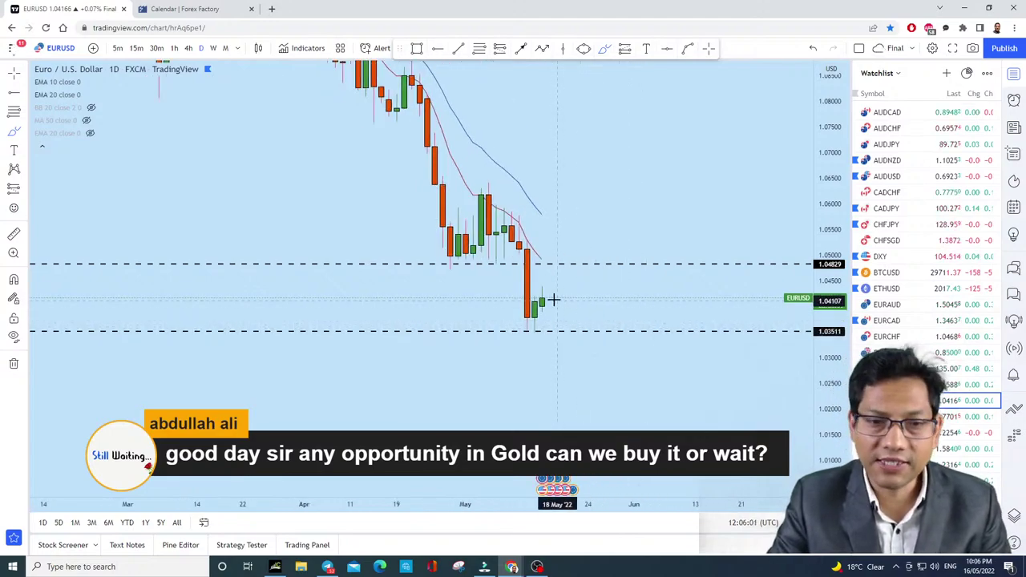
Step: Sketch a pullback to resistance lines near 1.058–1.06 and a drop arrow toward about 1.02 with the brush, and undo the marks
mouse_move(542, 300)
mouse_down()
mouse_move(555, 204)
mouse_move(664, 211)
mouse_up()
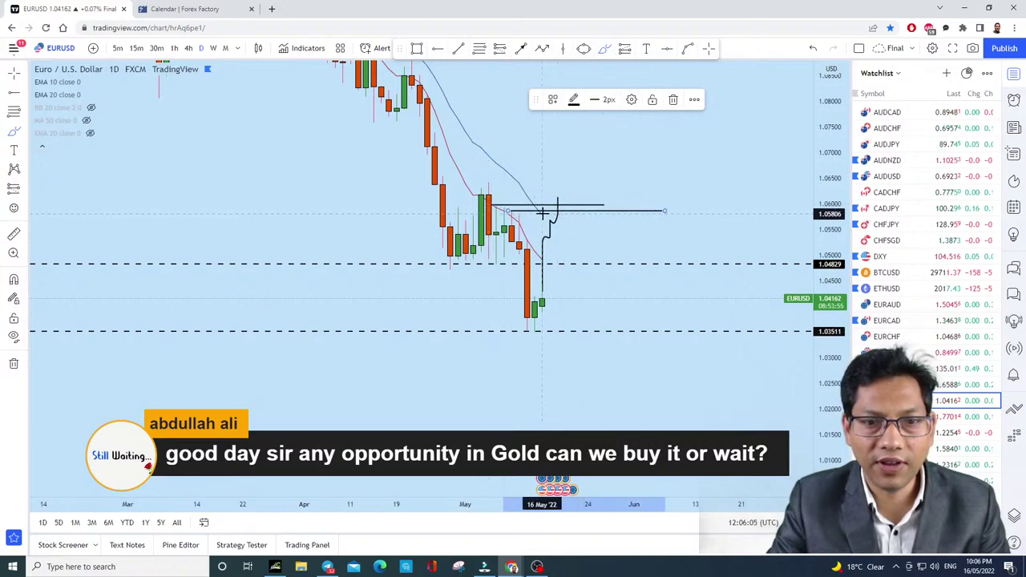
mouse_move(550, 216)
mouse_down()
mouse_move(590, 401)
mouse_move(598, 390)
mouse_move(566, 389)
mouse_up()
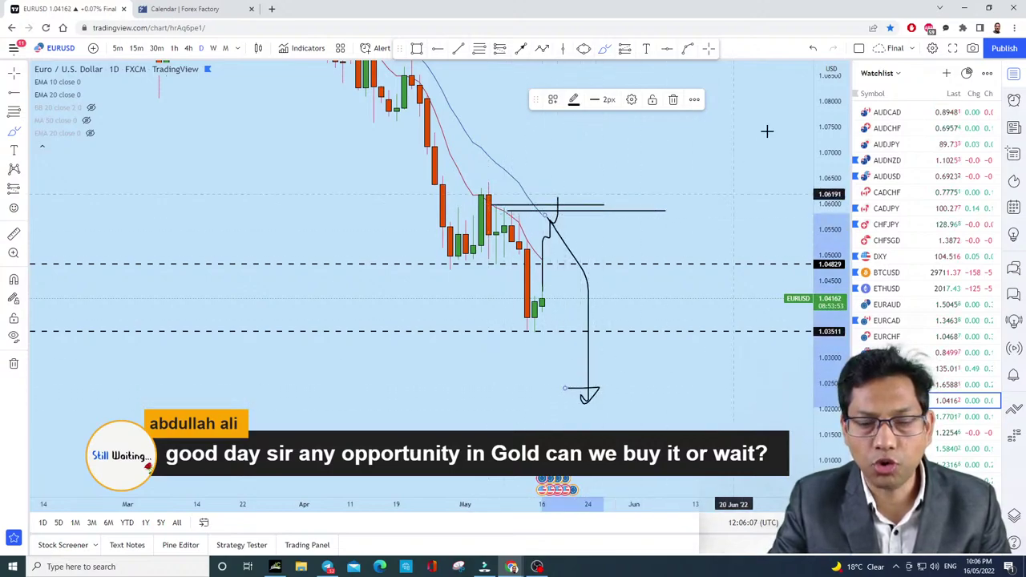
click(812, 48)
click(812, 52)
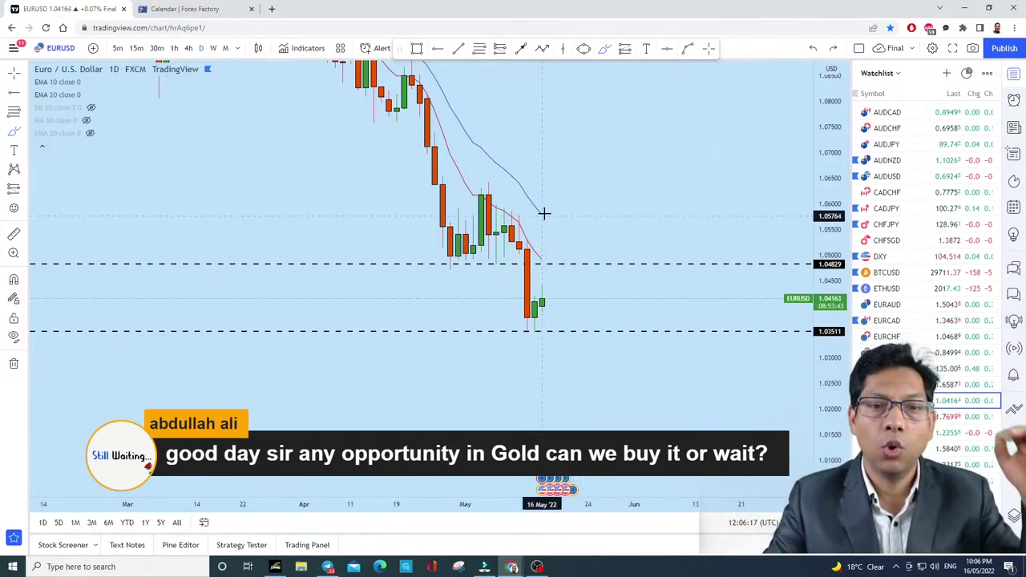
Step: Circle the blue moving average near 1.058 and sketch a rise from the latest EURUSD candle to it, and undo the marks
drag(550, 207, 523, 212)
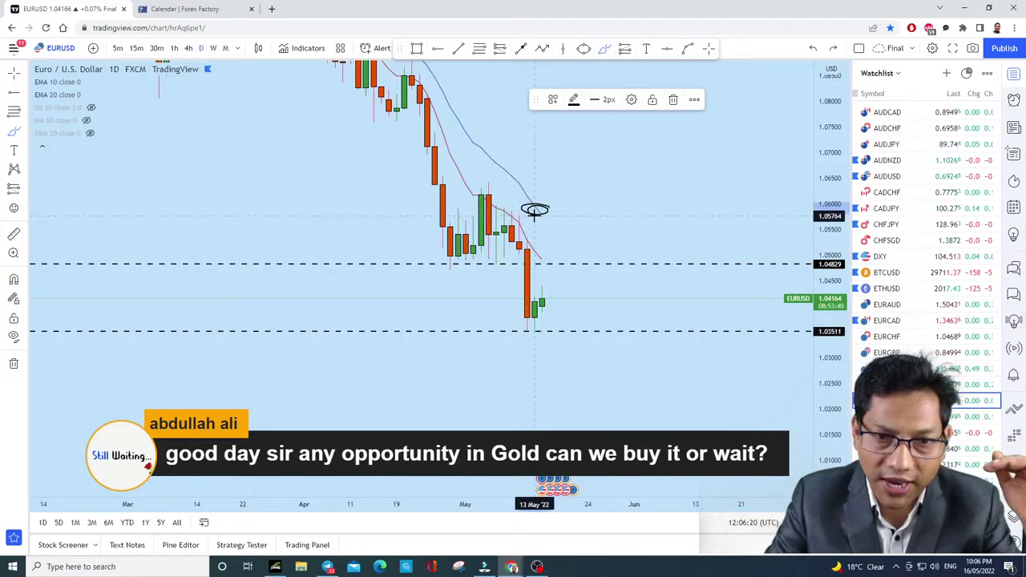
click(813, 48)
mouse_move(546, 291)
mouse_down()
mouse_move(564, 211)
mouse_move(532, 201)
mouse_move(564, 208)
mouse_up()
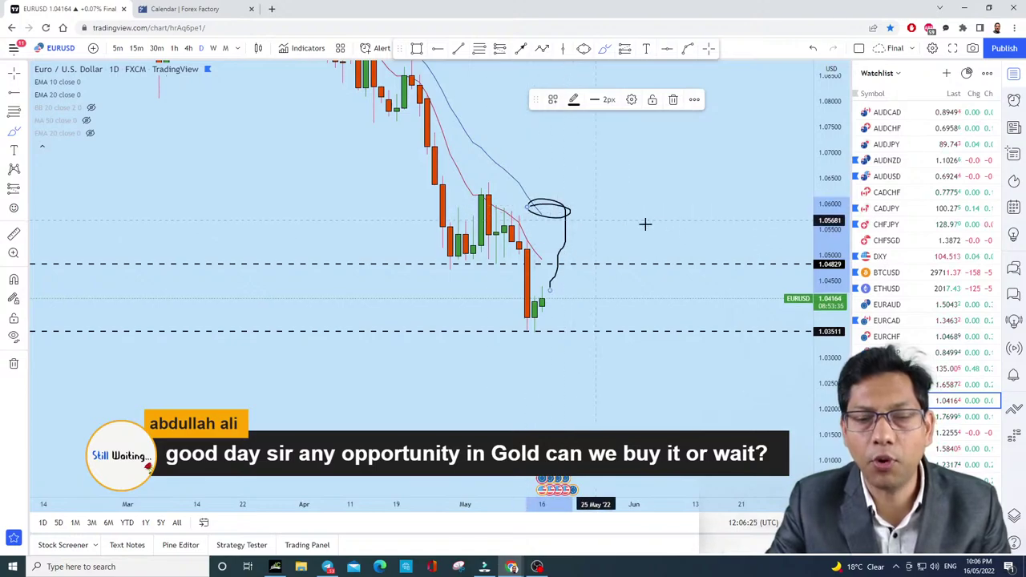
click(813, 48)
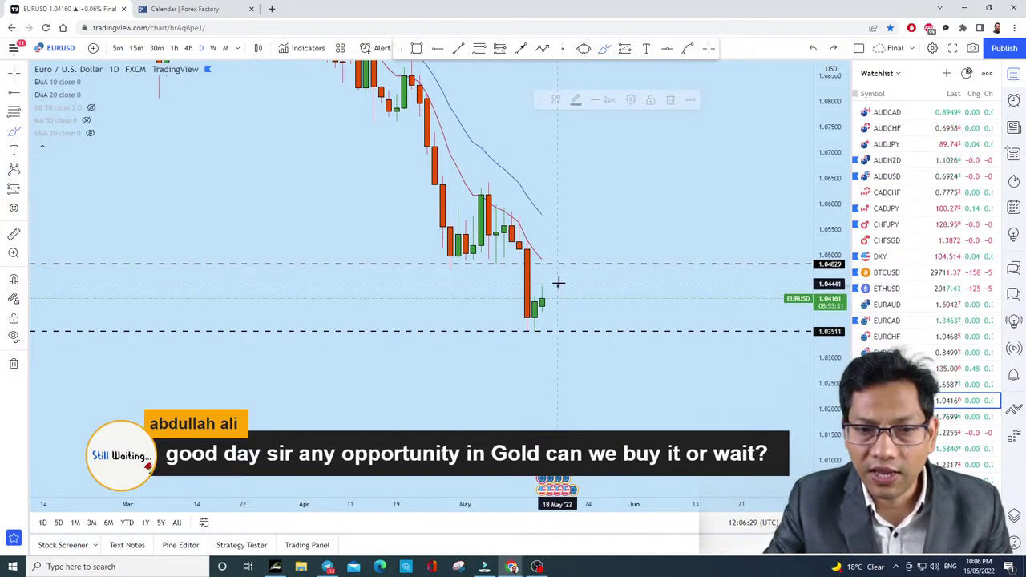
Step: Circle the area near 1.044 beside the latest candle and sketch a drop arrow toward about 1.02, and undo the marks
mouse_move(557, 284)
mouse_down()
mouse_move(601, 408)
mouse_move(629, 399)
mouse_up()
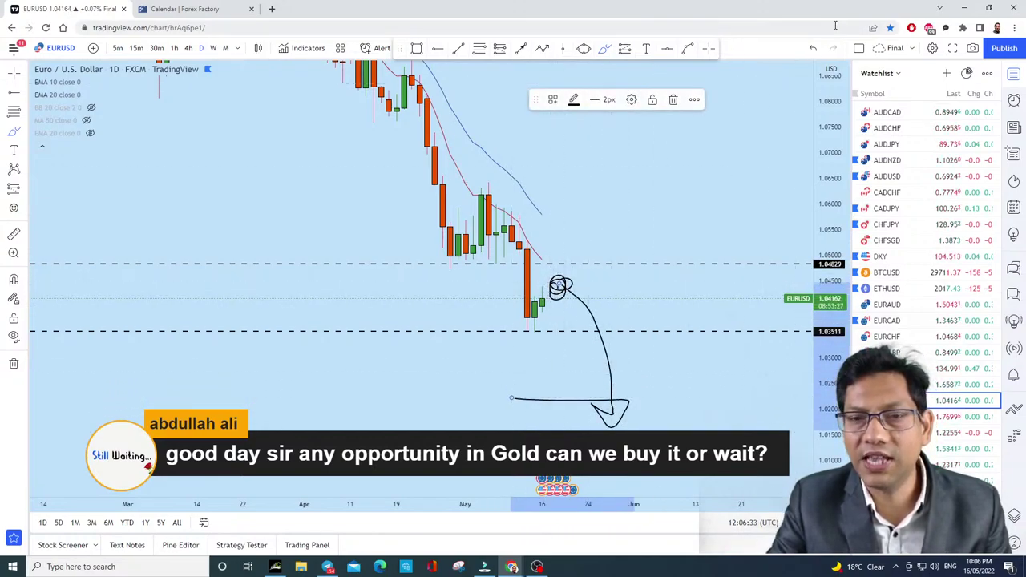
click(812, 48)
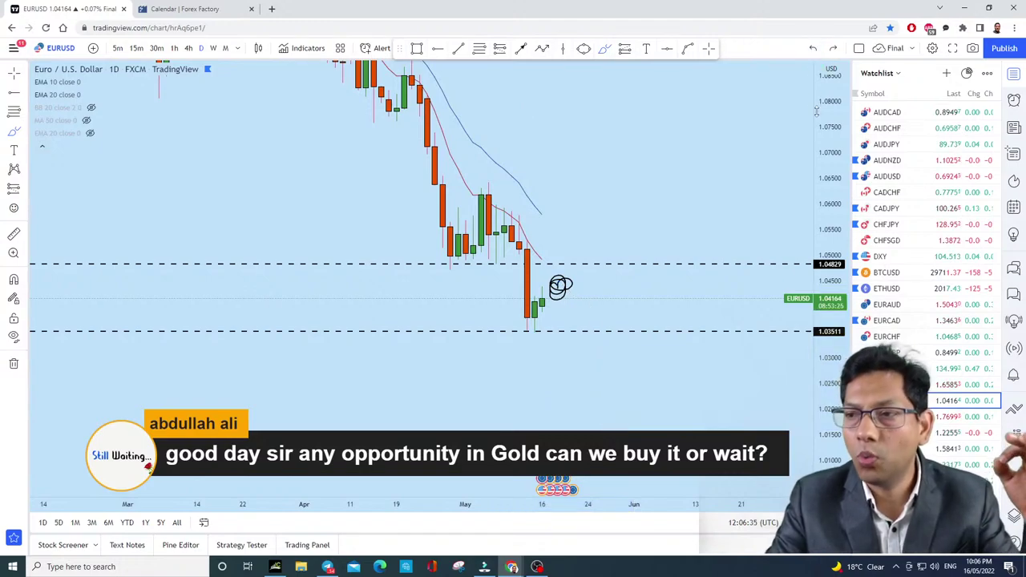
click(813, 49)
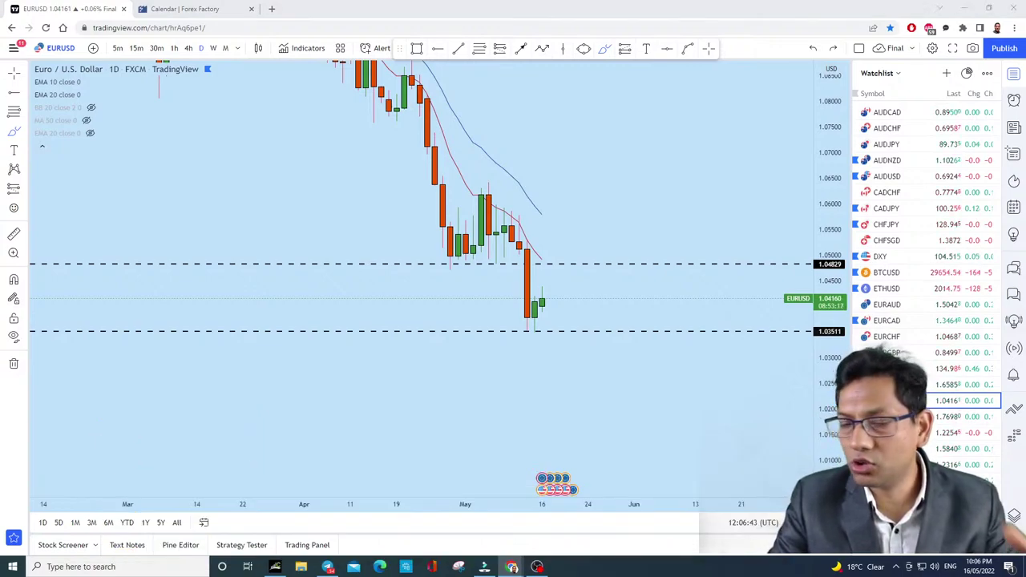
Step: Open the GBPNZD daily chart from the watchlist and examine its latest candles against the preceding months
scroll(906, 273, down, 5)
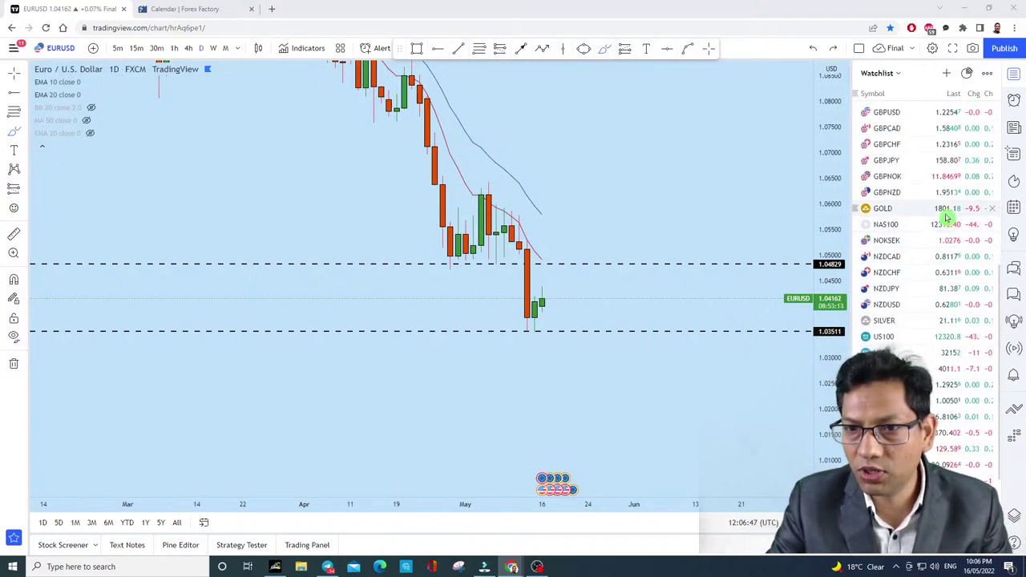
click(944, 194)
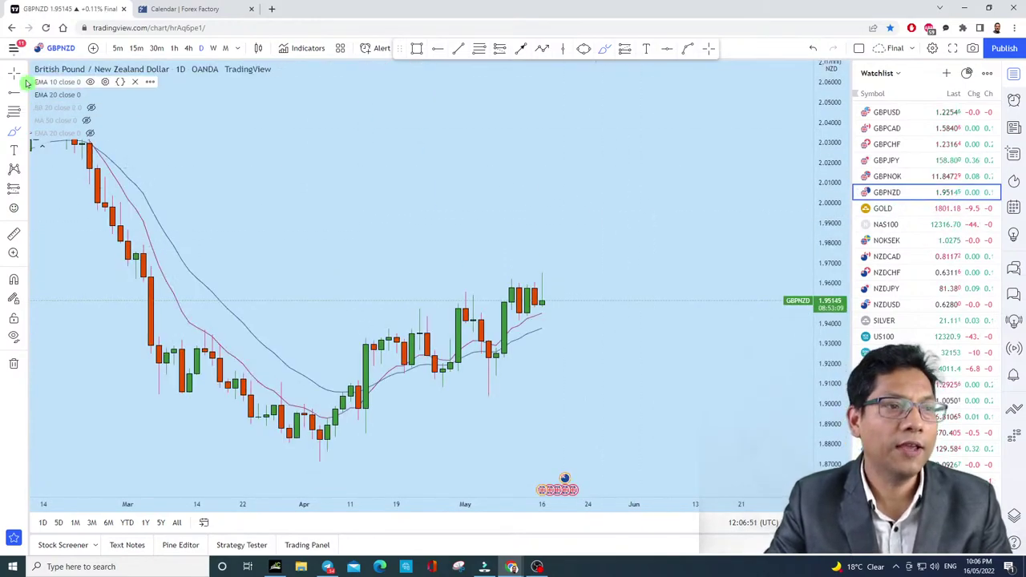
drag(685, 231, 729, 176)
scroll(729, 176, up, 5)
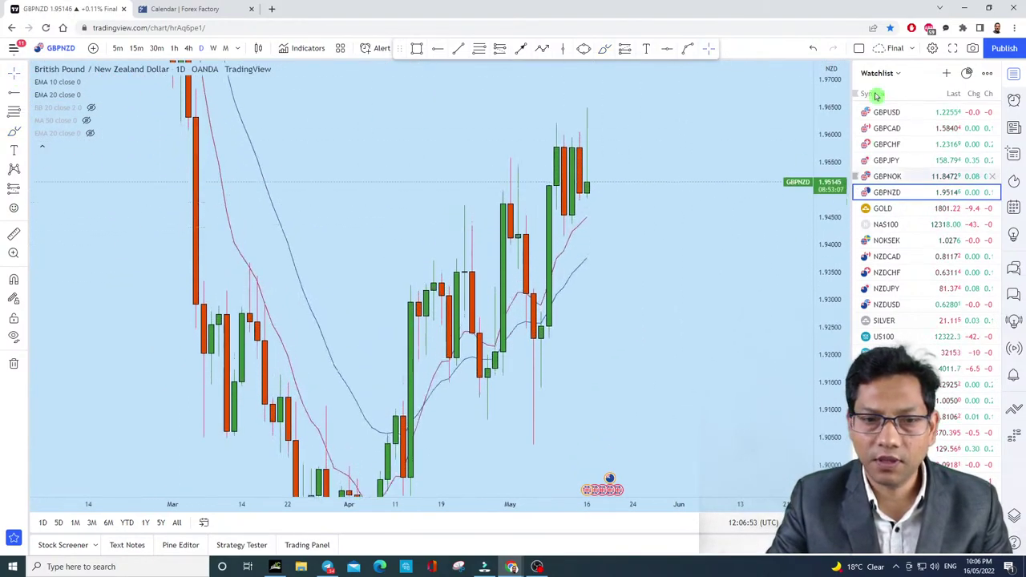
scroll(745, 347, up, 2)
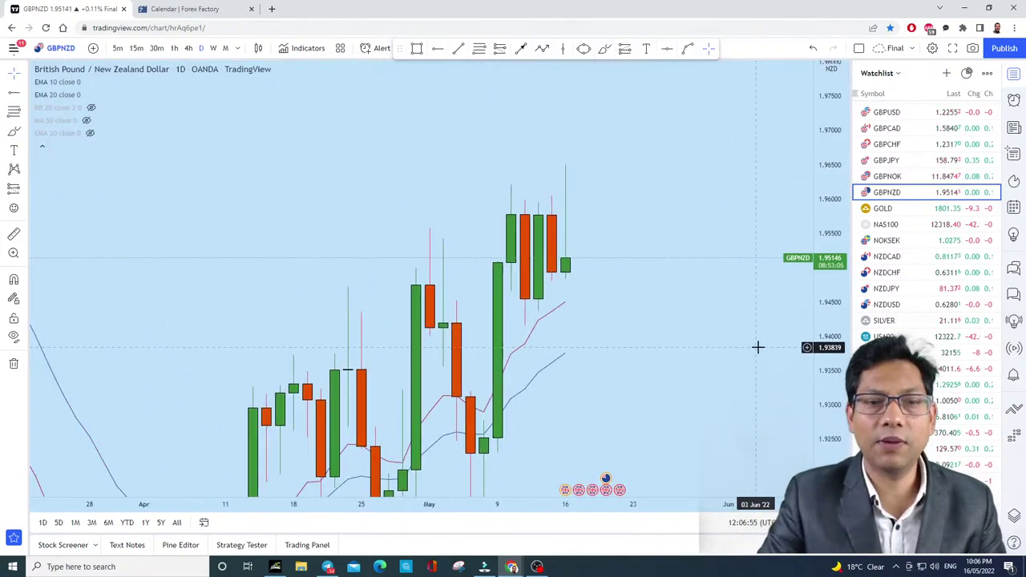
scroll(753, 347, down, 4)
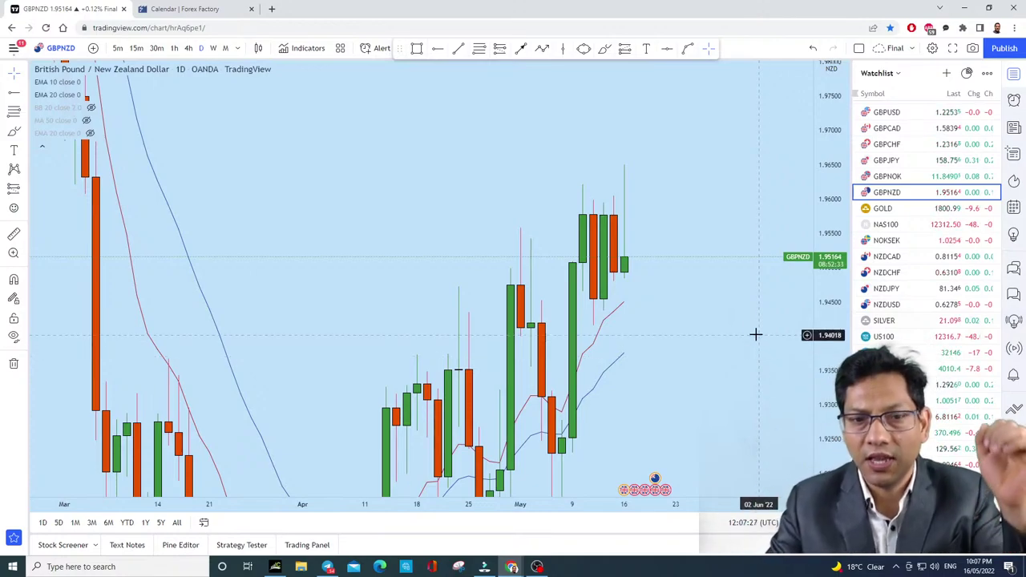
scroll(715, 363, down, 3)
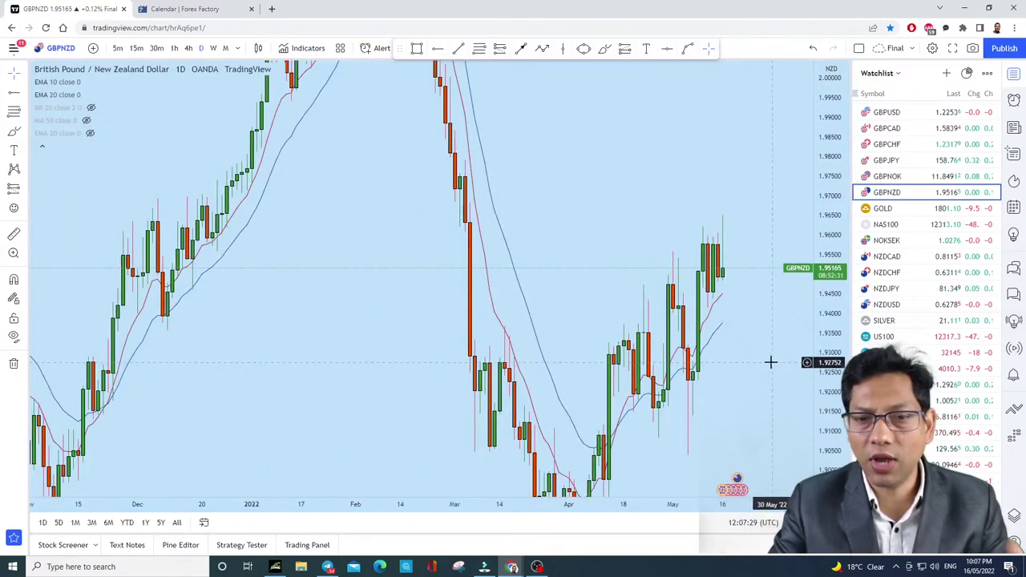
scroll(766, 352, up, 2)
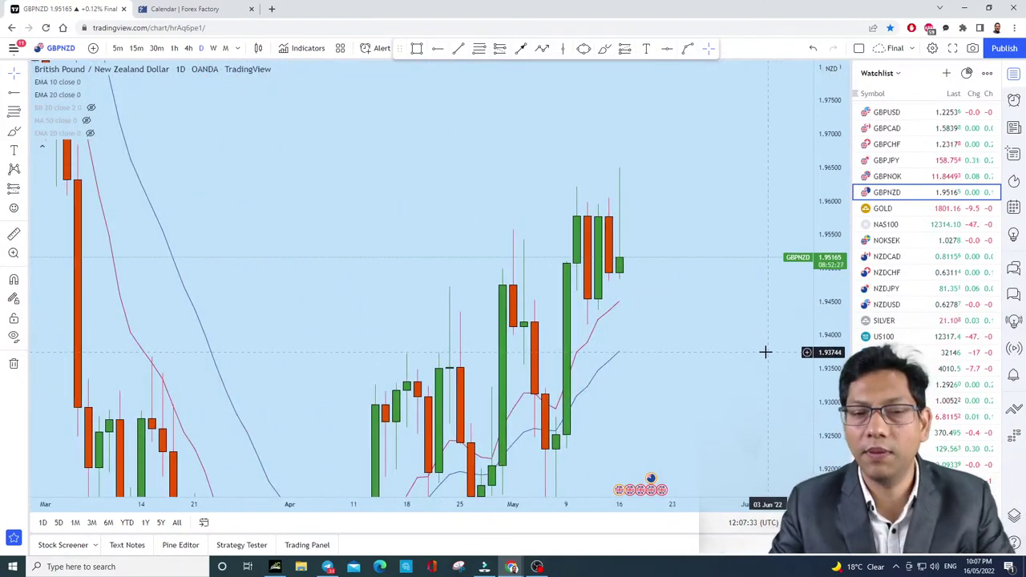
Step: Open the AUDNZD daily chart from the watchlist to check its marked support zone and long position
scroll(914, 291, up, 5)
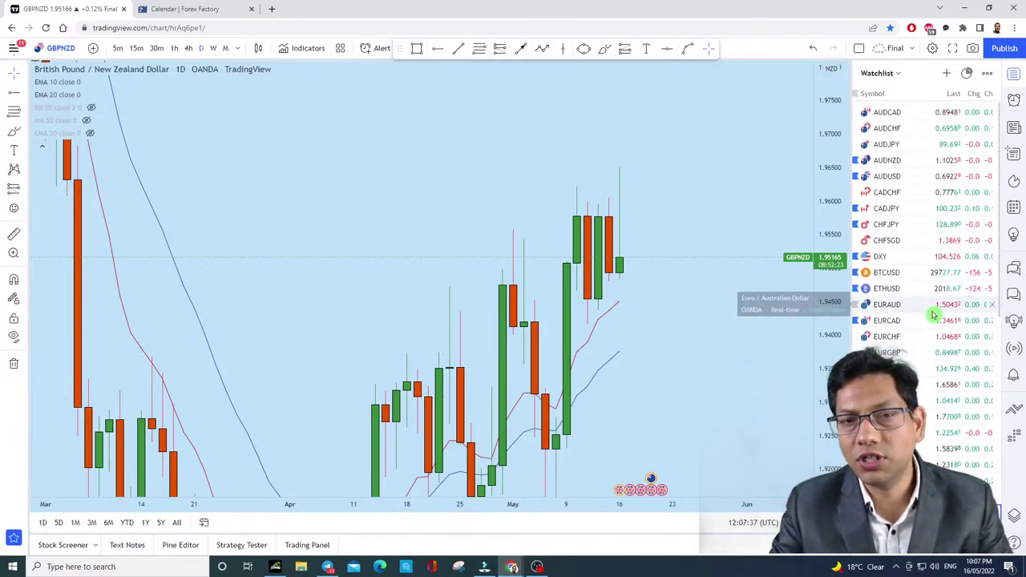
click(934, 163)
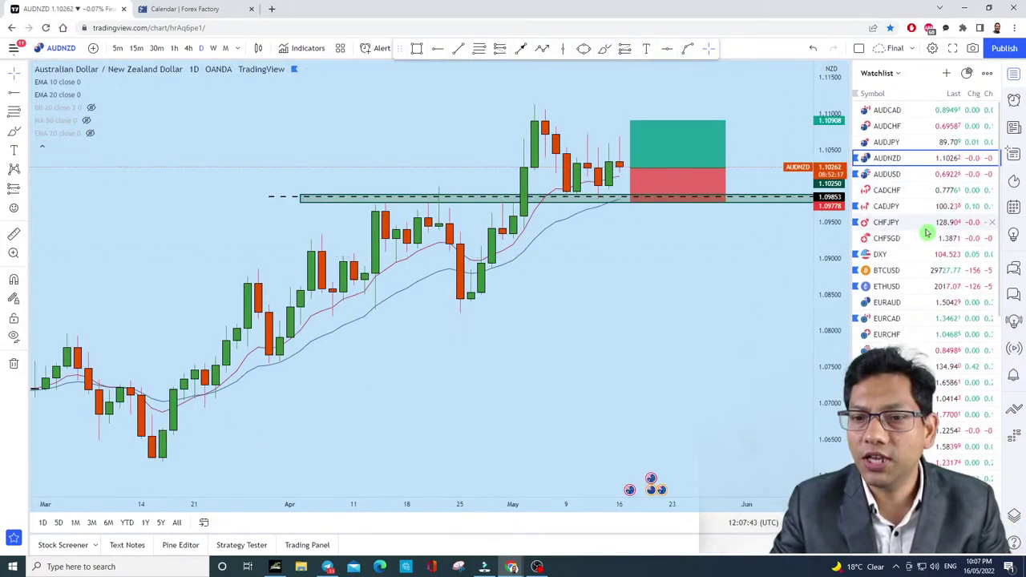
Step: Switch the chart back to GBPNZD and frame the April–May daily candles with free space after the latest one
scroll(930, 241, down, 4)
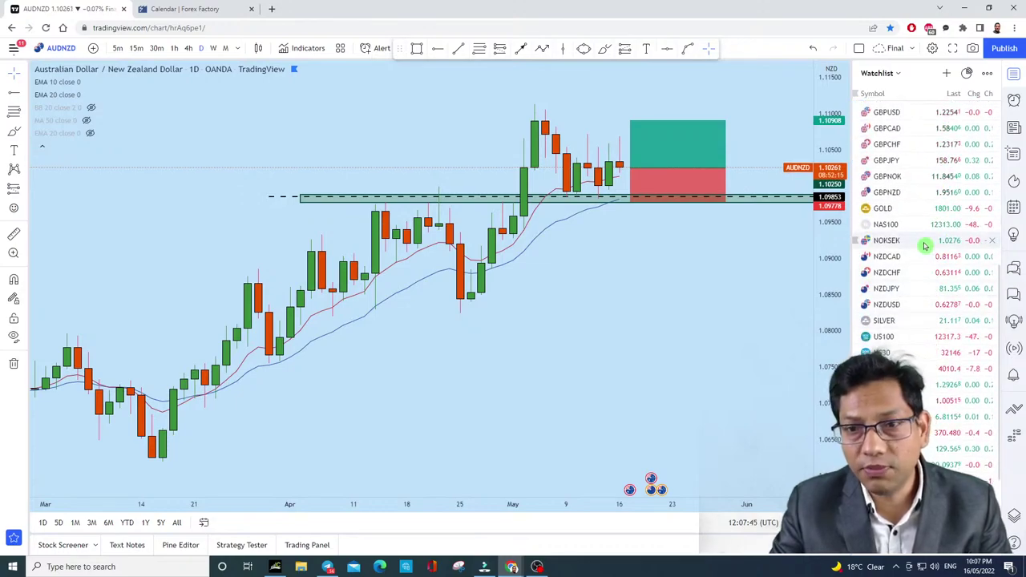
click(911, 193)
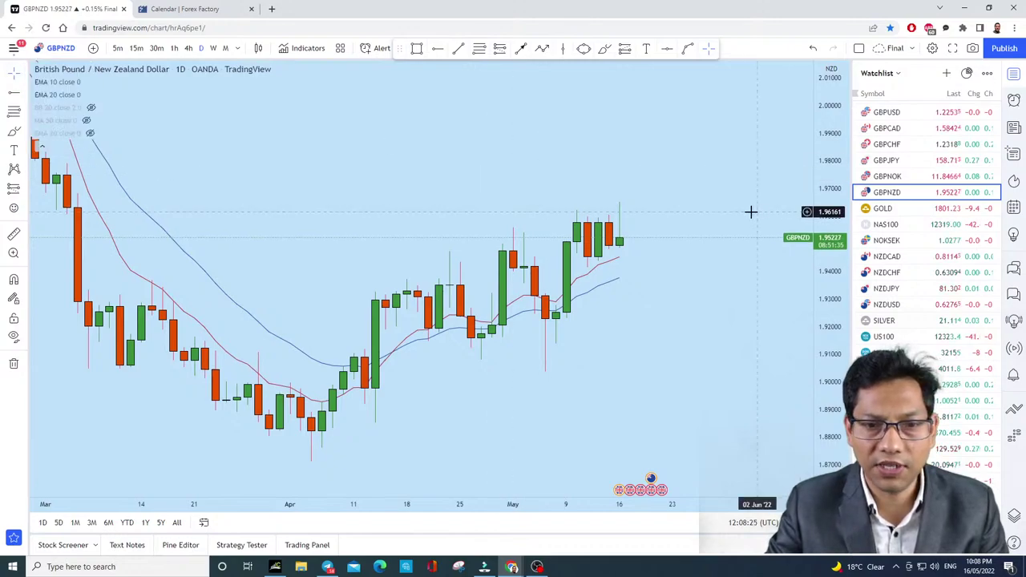
drag(752, 211, 789, 357)
scroll(789, 357, up, 5)
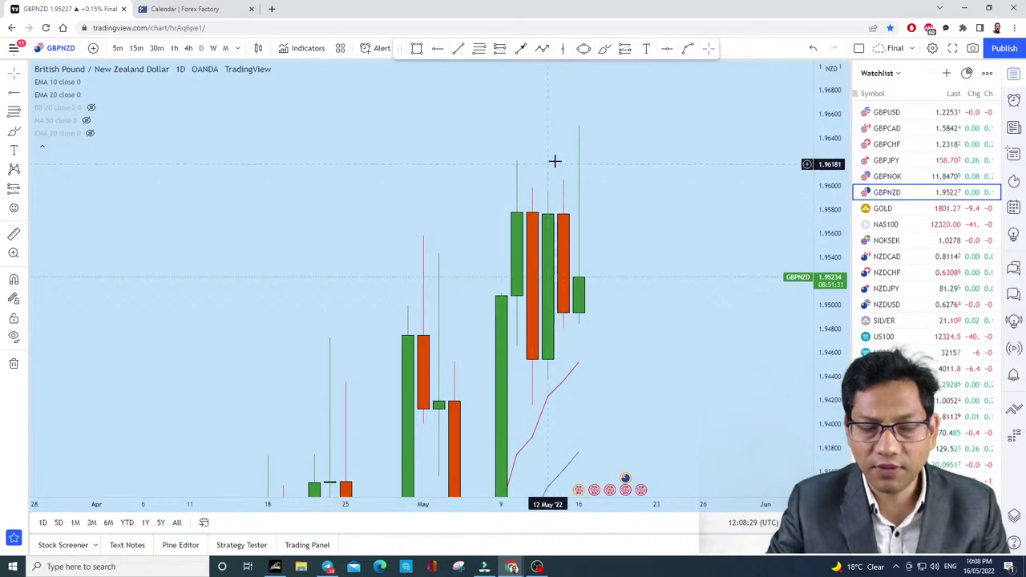
drag(816, 195, 817, 241)
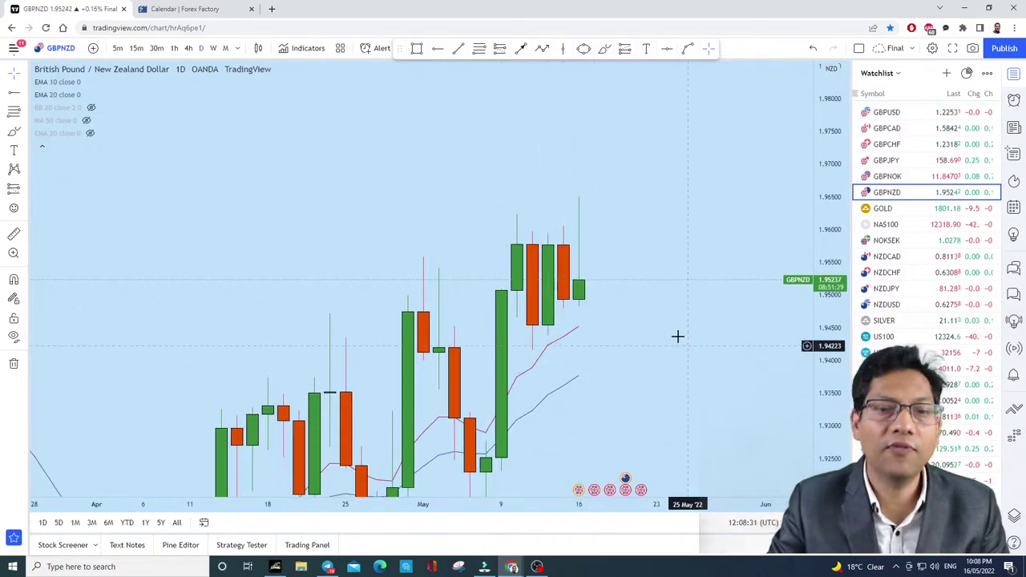
mouse_move(678, 337)
mouse_down()
mouse_move(713, 350)
mouse_move(671, 355)
mouse_up()
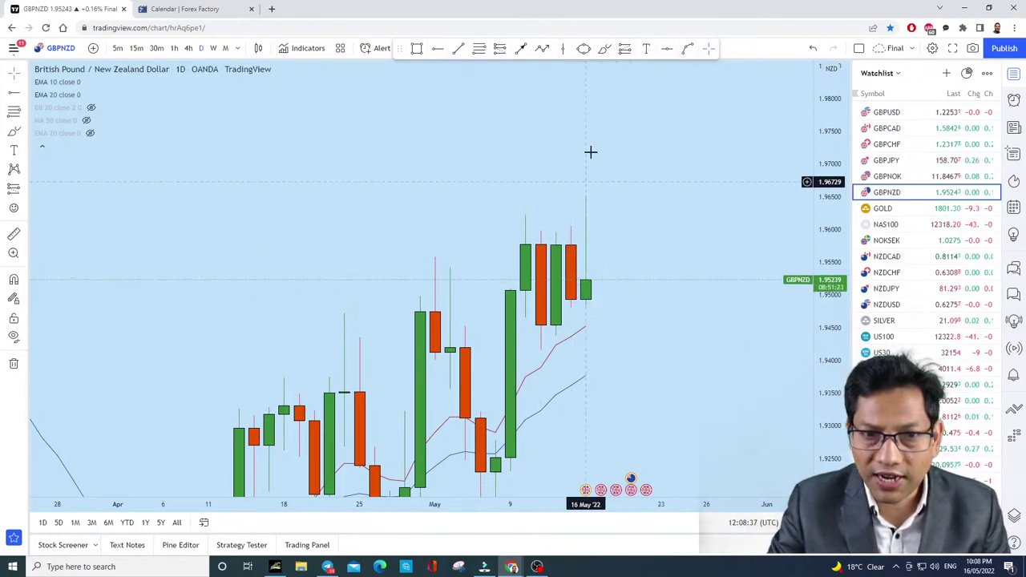
Step: Brush a mark at the latest candle's high near 1.965 and a line along its base near 1.95, and undo both
click(604, 48)
drag(585, 180, 584, 182)
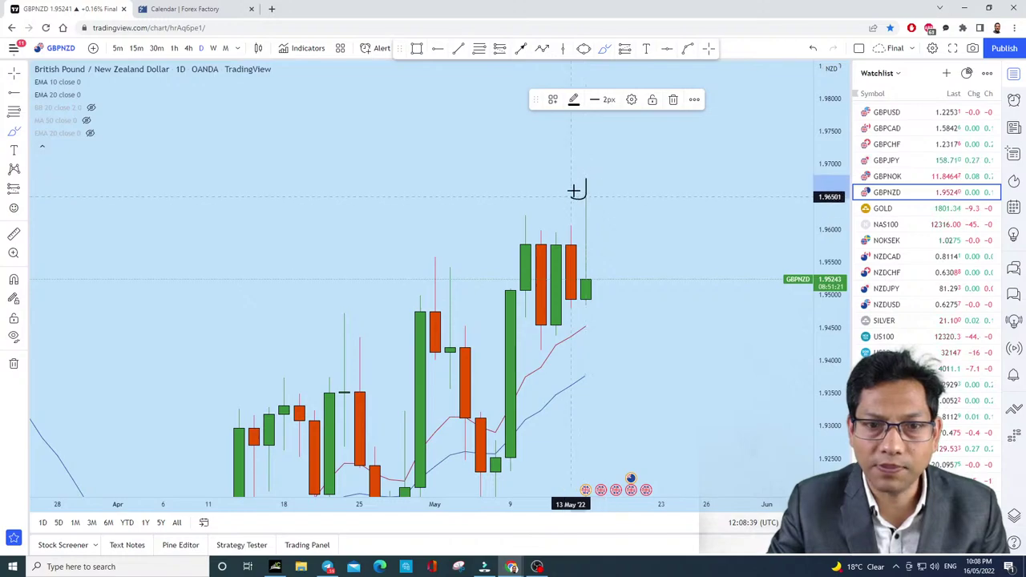
click(813, 48)
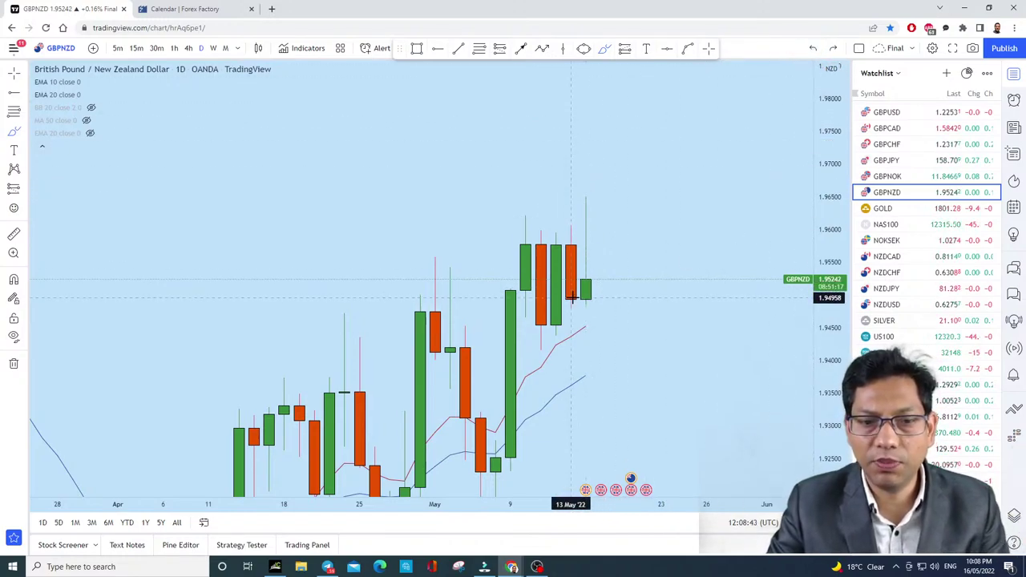
drag(557, 298, 619, 295)
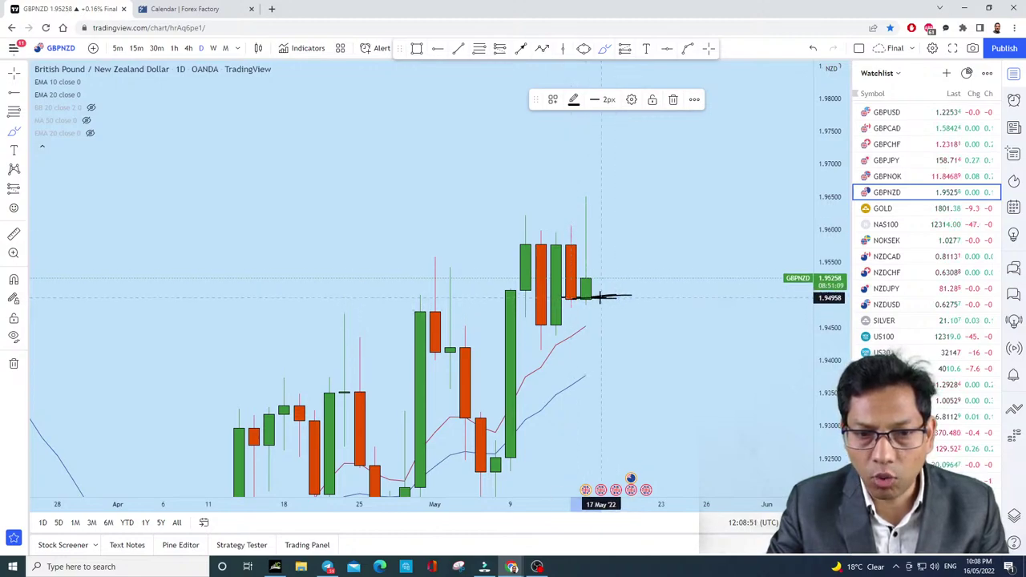
click(812, 49)
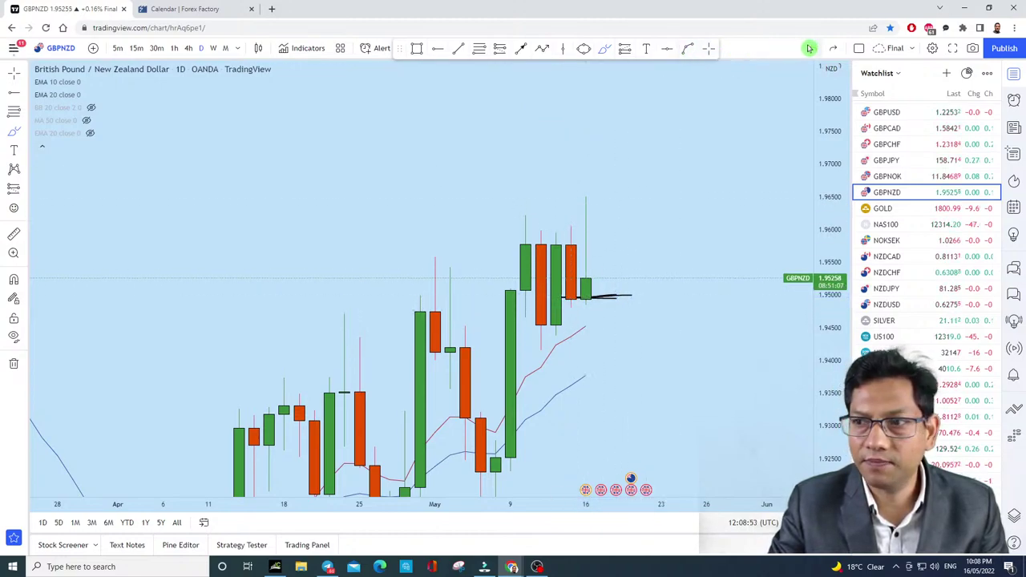
click(811, 48)
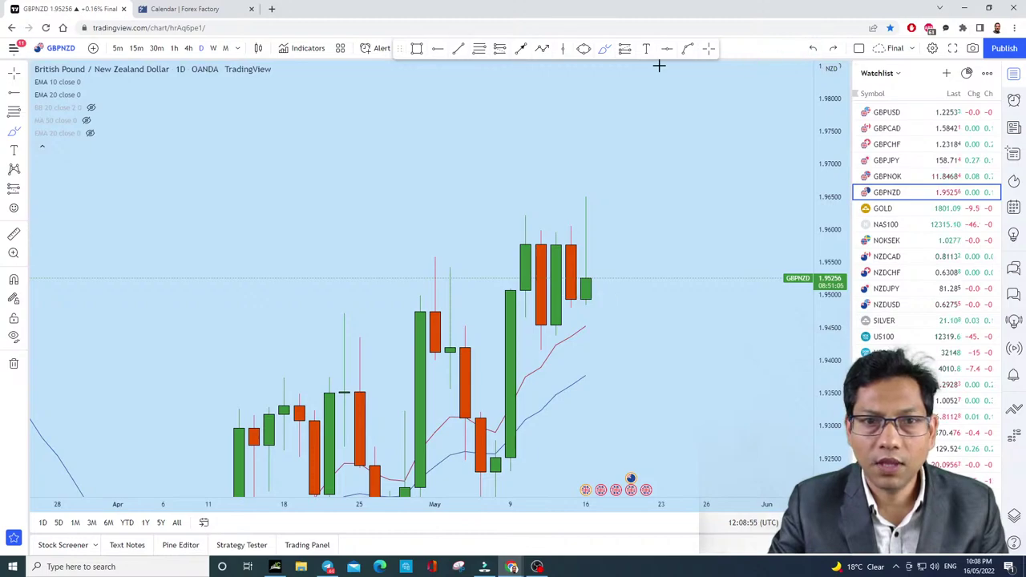
Step: Draw a vertical trend line at 25 May 2022 from about 1.972 down to about 1.95 as a sample candle wick
click(416, 48)
click(458, 49)
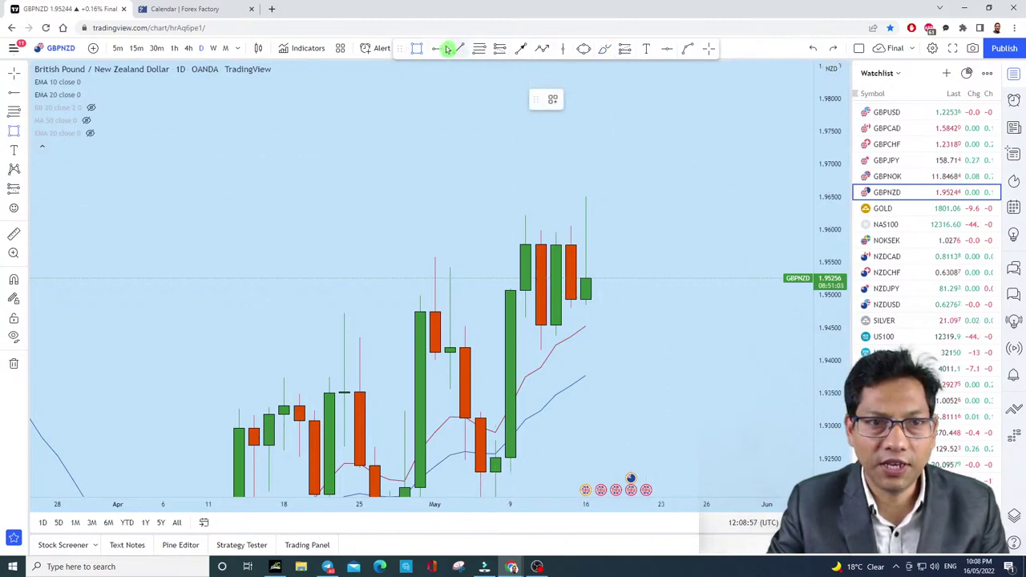
click(691, 151)
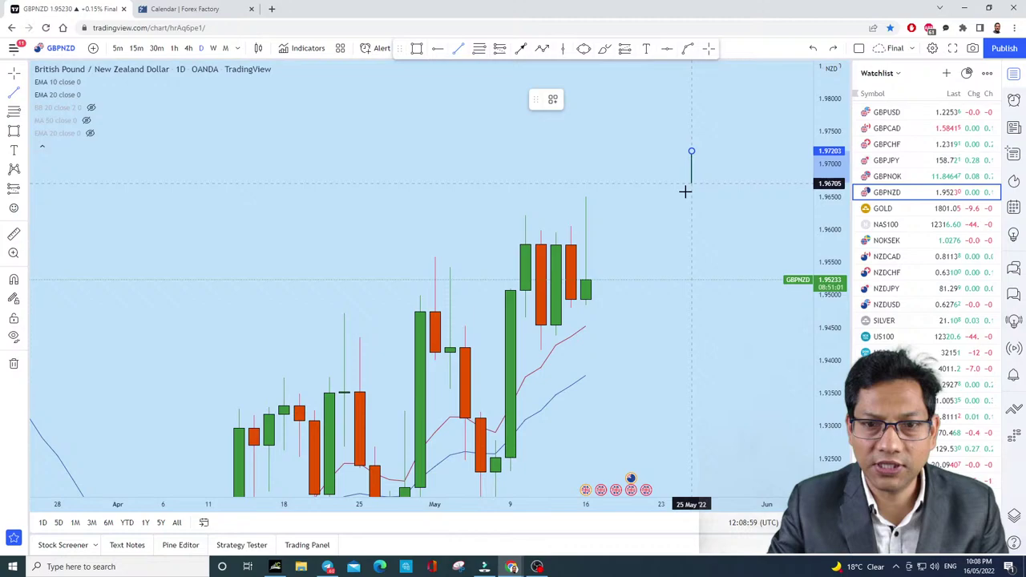
click(691, 295)
click(705, 275)
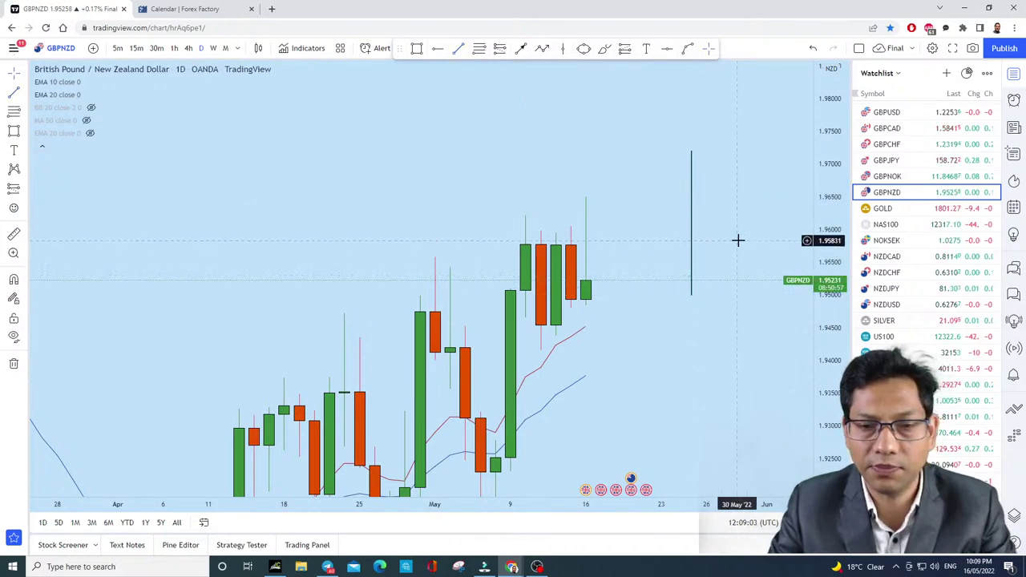
Step: Add a rectangle from 24 to 26 May at the wick's lower end as the candle body, spanning about 1.9494 to 1.95
drag(737, 238, 710, 238)
click(418, 49)
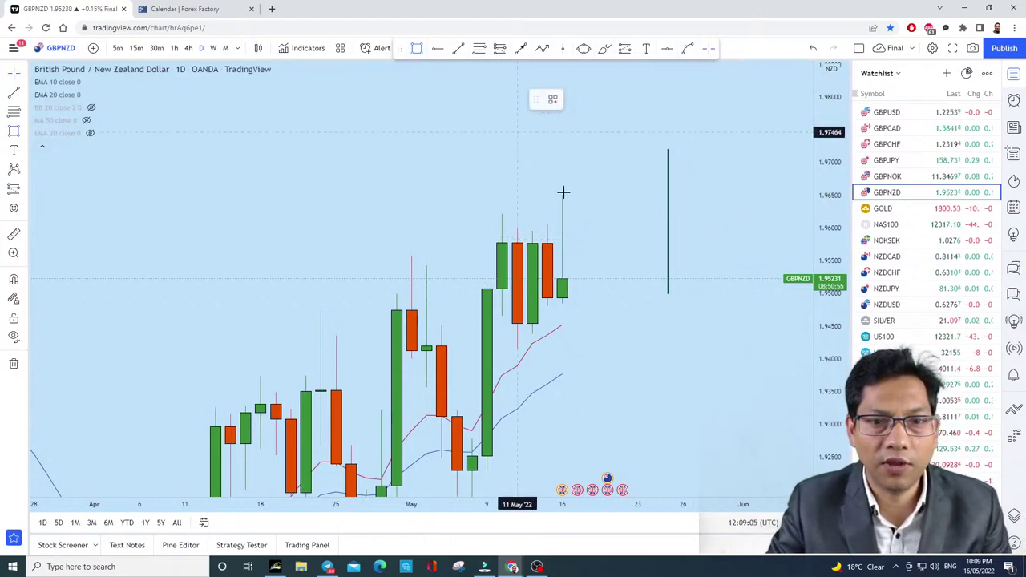
click(653, 298)
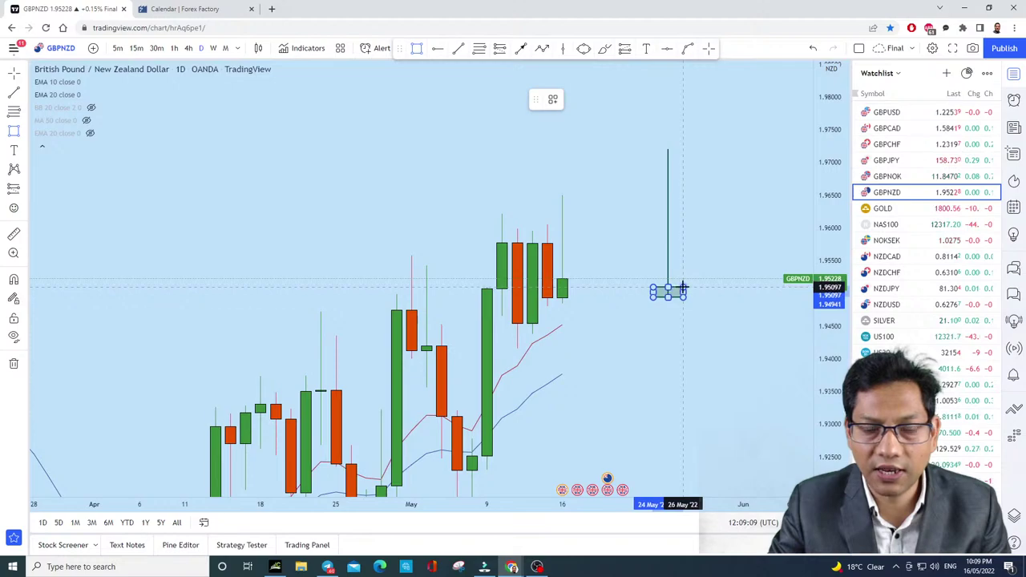
click(686, 285)
drag(735, 263, 716, 250)
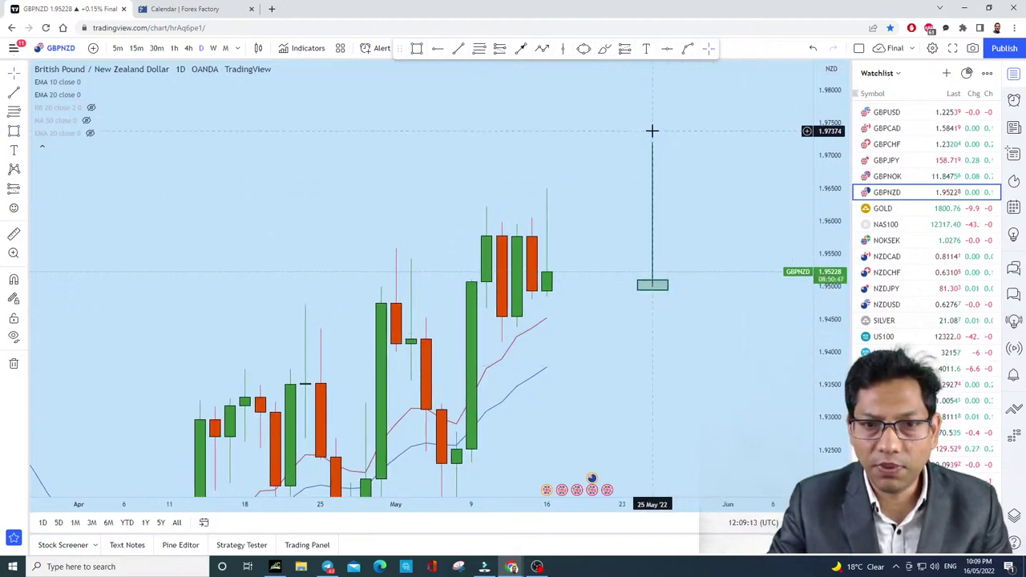
click(653, 289)
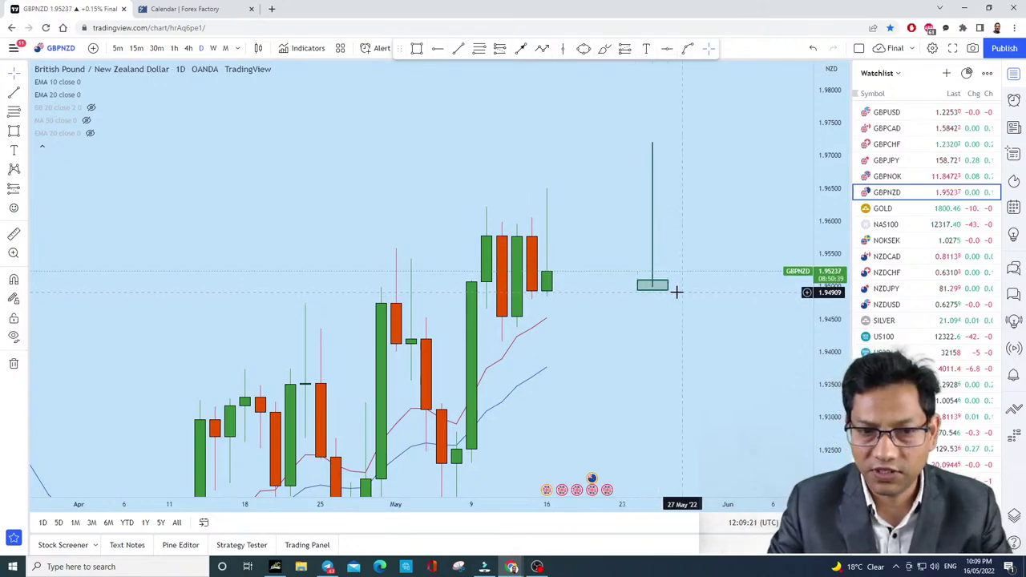
click(668, 289)
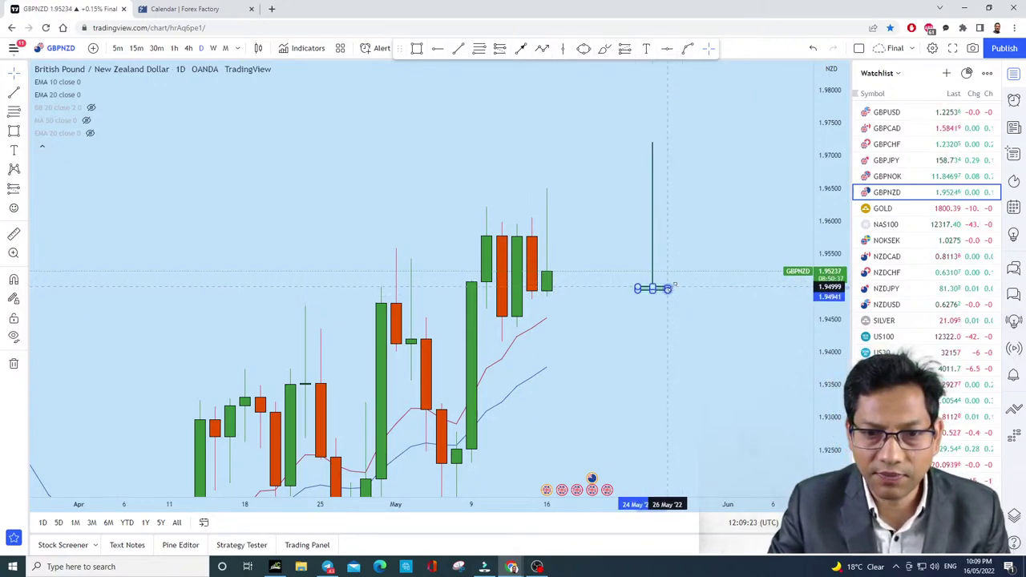
Step: Brush two roughly horizontal support lines near 1.948 from the latest candle to about 2 June, under the sample candle
click(604, 48)
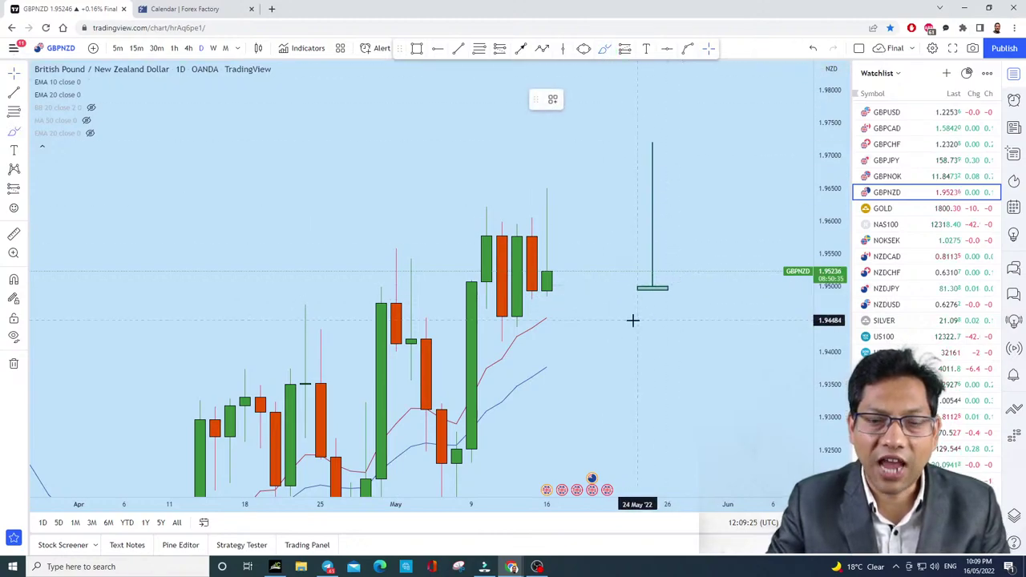
drag(528, 299, 742, 303)
drag(531, 303, 739, 295)
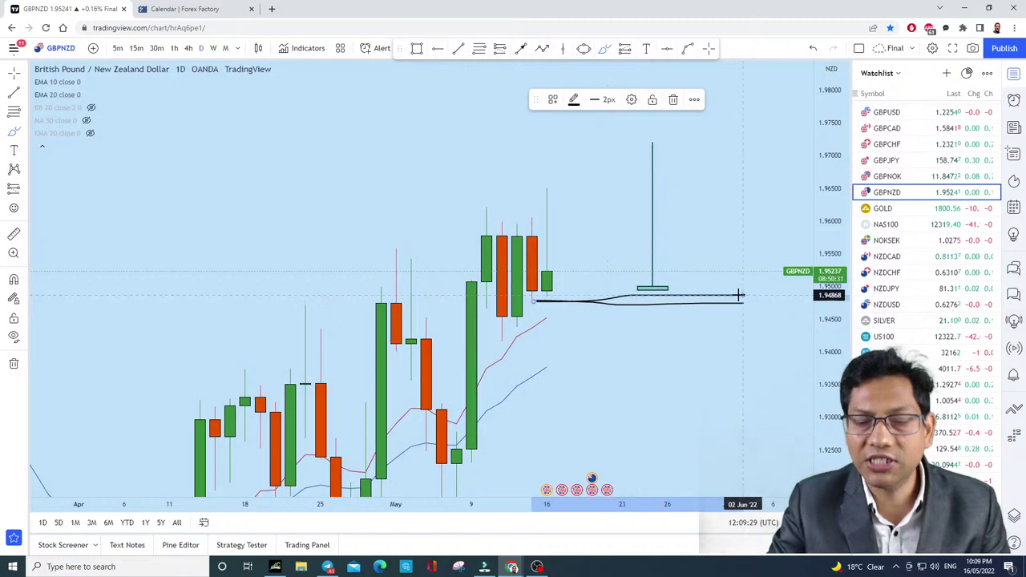
Step: Undo the two support strokes and brush new horizontal lines near 1.947 below and 1.964 above the recent candles
click(812, 49)
click(813, 49)
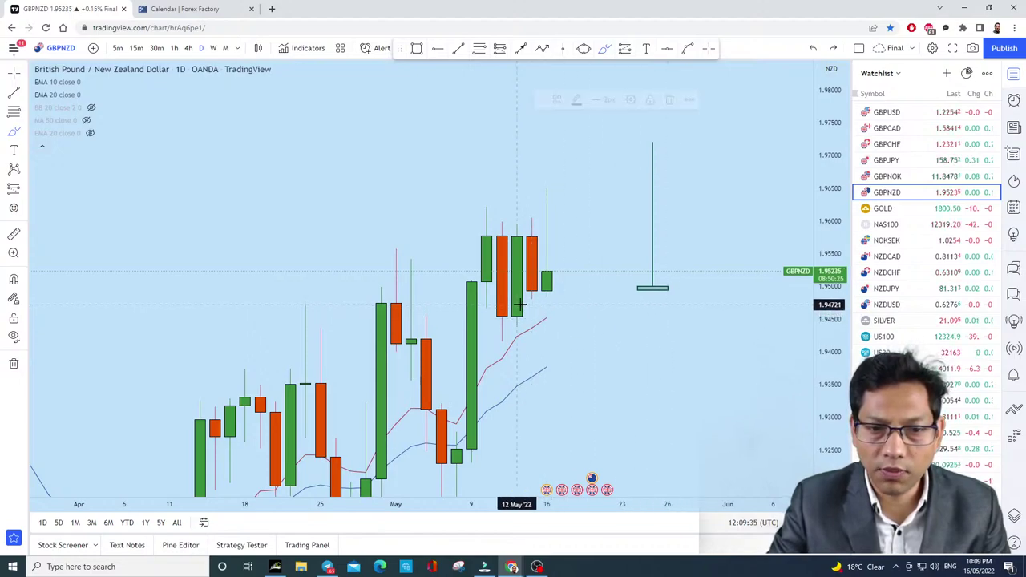
drag(518, 305, 788, 299)
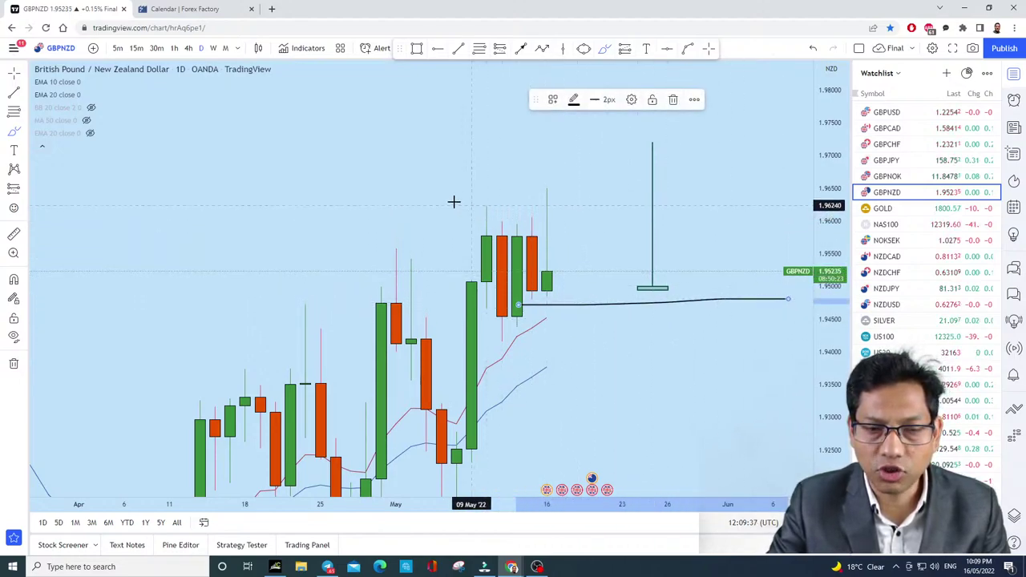
drag(428, 196, 758, 193)
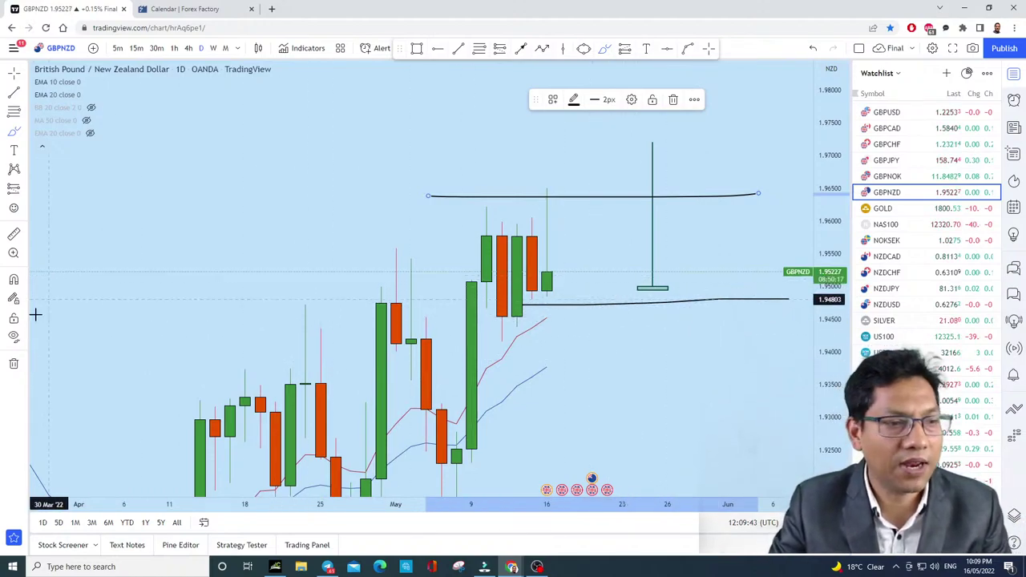
Step: Remove all drawings from the GBPNZD chart and open the US100 chart from the watchlist
click(15, 364)
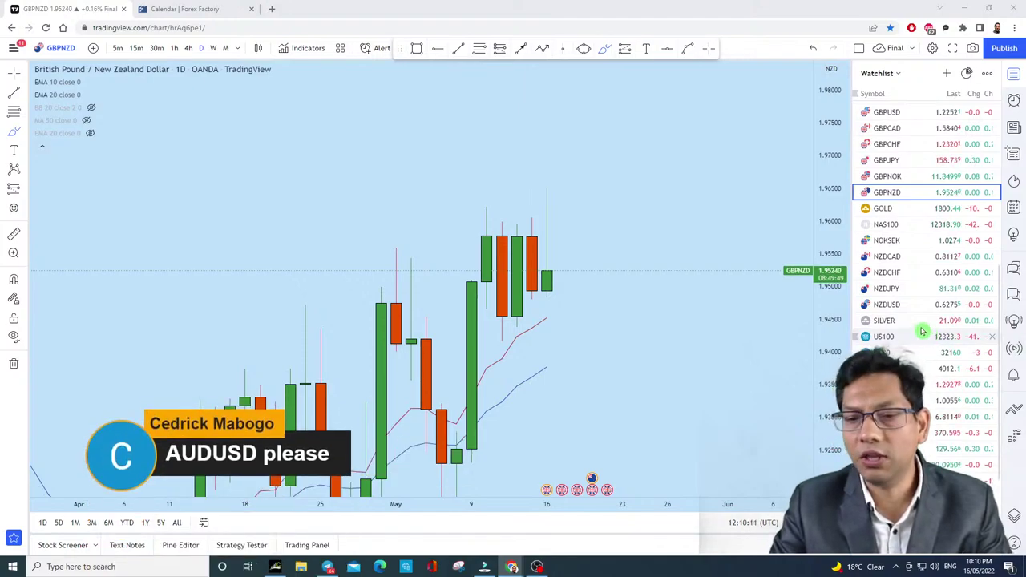
scroll(916, 324, down, 2)
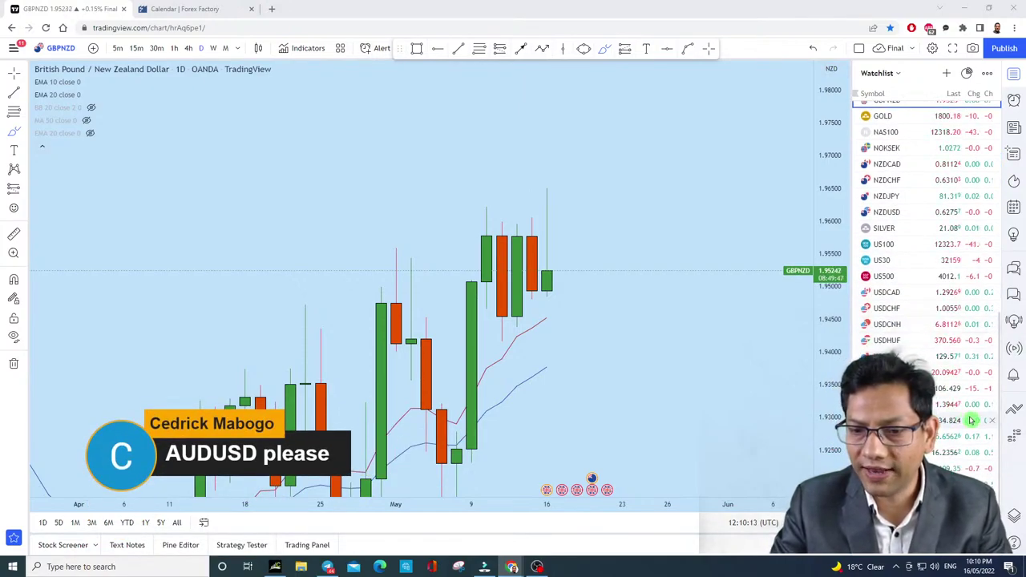
click(922, 244)
scroll(739, 260, down, 3)
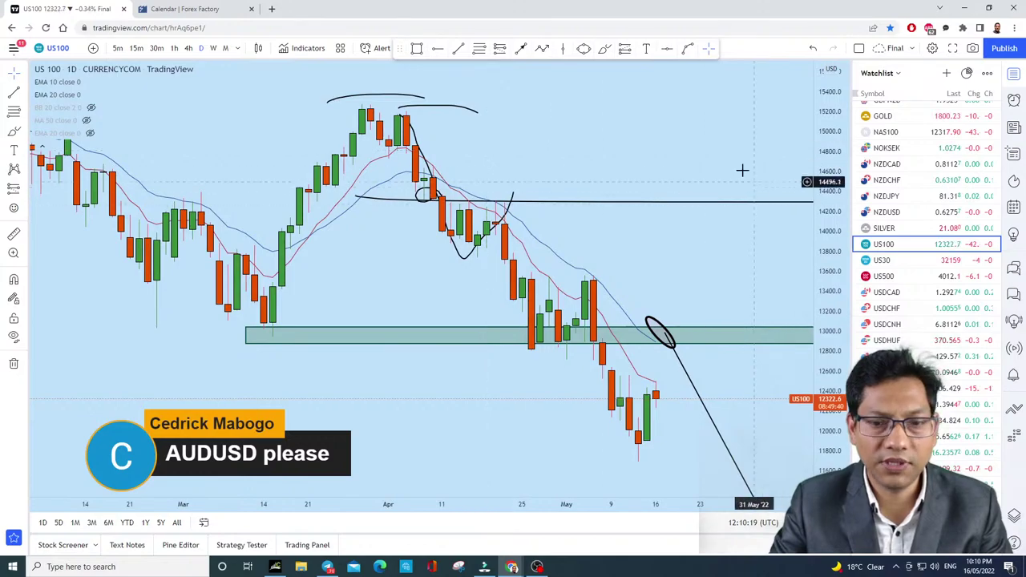
drag(652, 157, 481, 85)
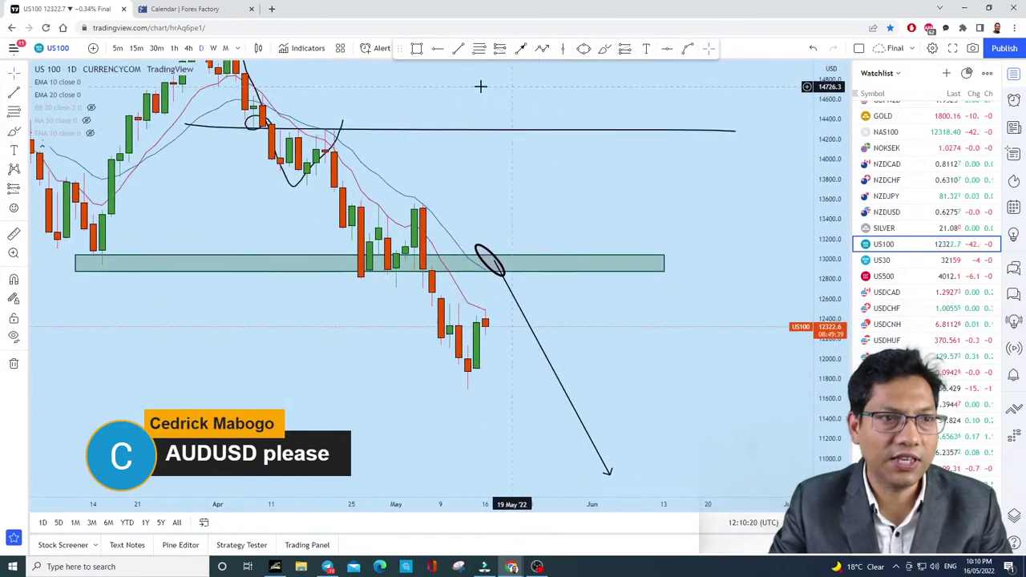
Step: Examine US100 on the weekly, monthly and daily timeframes, focusing on recent daily price action below the marked zone near 13000
click(214, 50)
scroll(776, 352, down, 3)
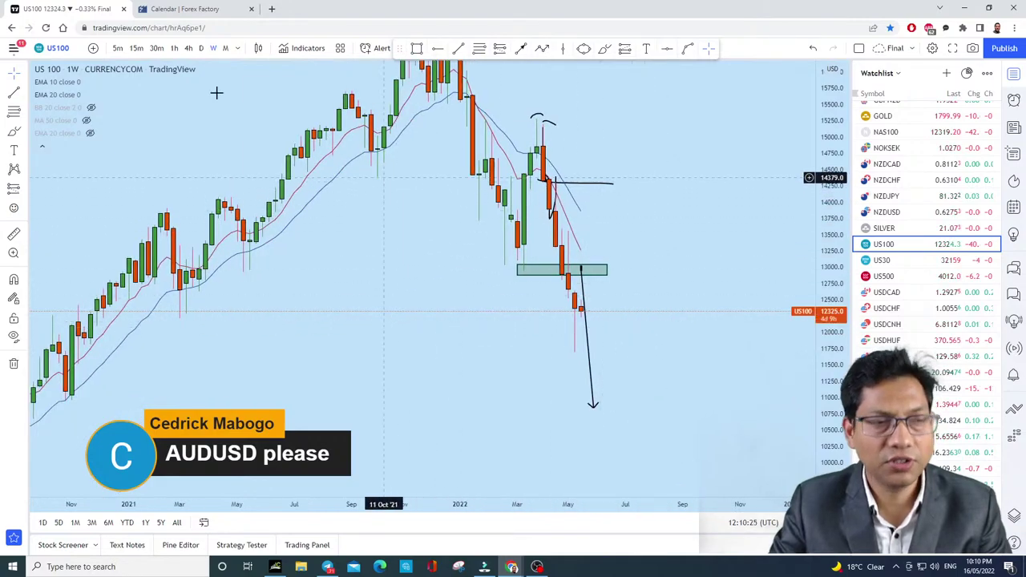
click(226, 48)
click(213, 48)
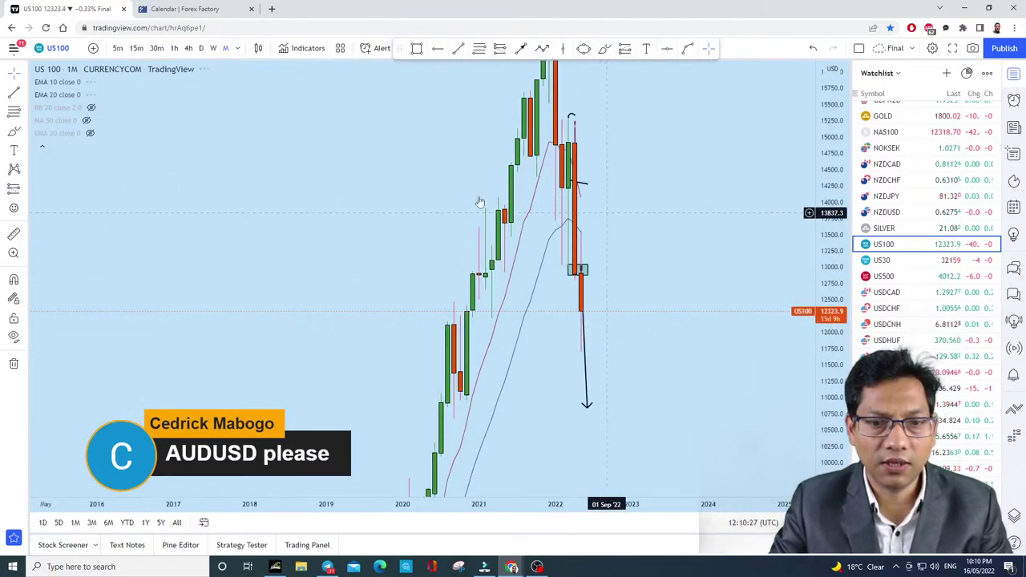
click(201, 48)
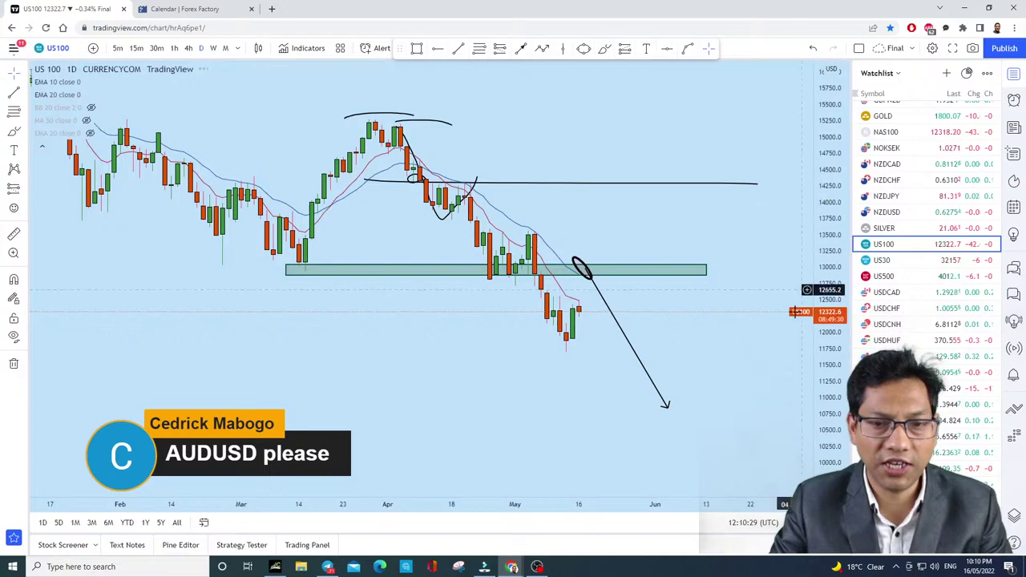
scroll(781, 350, up, 2)
scroll(829, 395, up, 3)
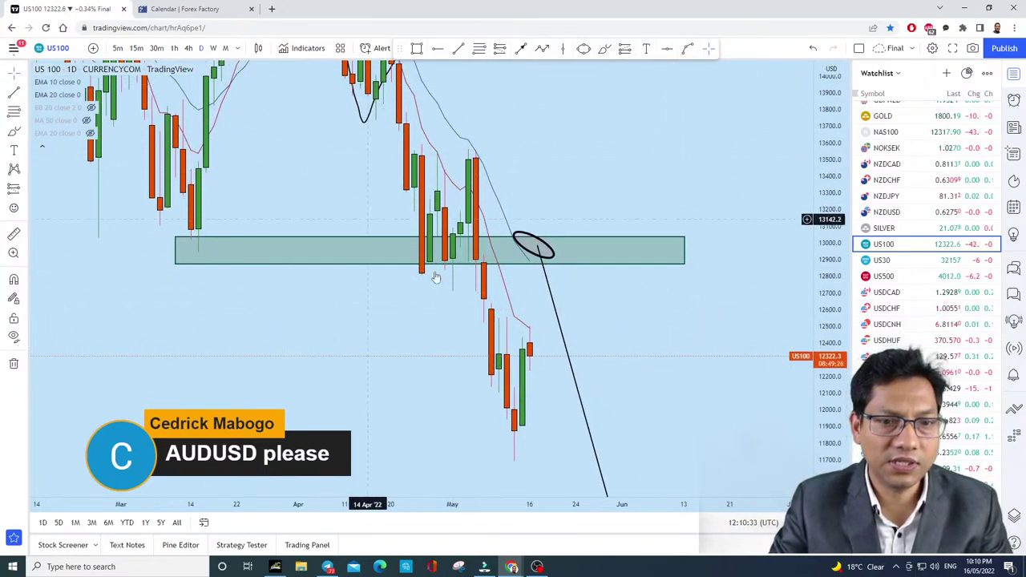
scroll(561, 314, down, 2)
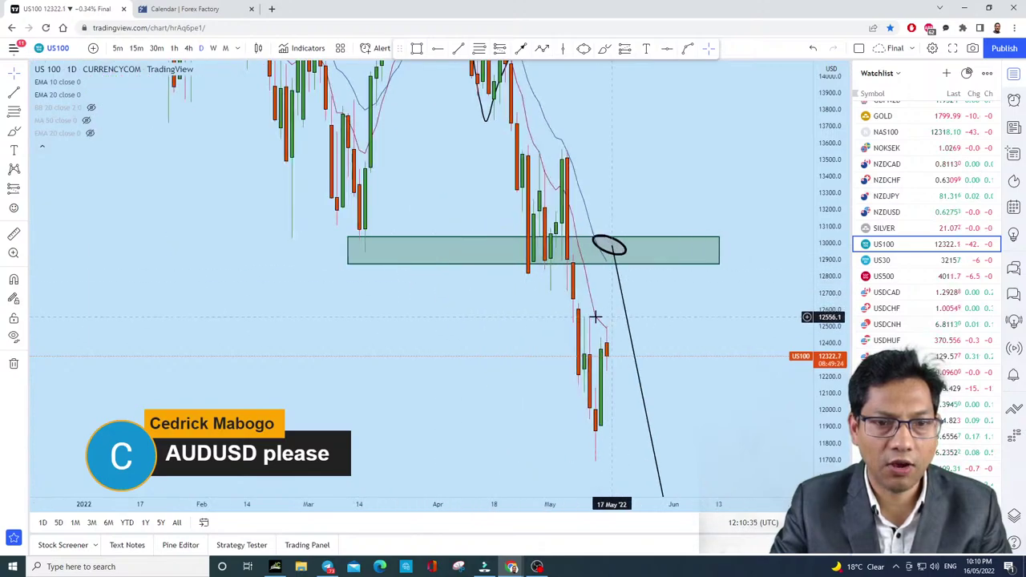
Step: Remove all drawings from the US100 chart and switch it to the 4-hour timeframe
click(16, 366)
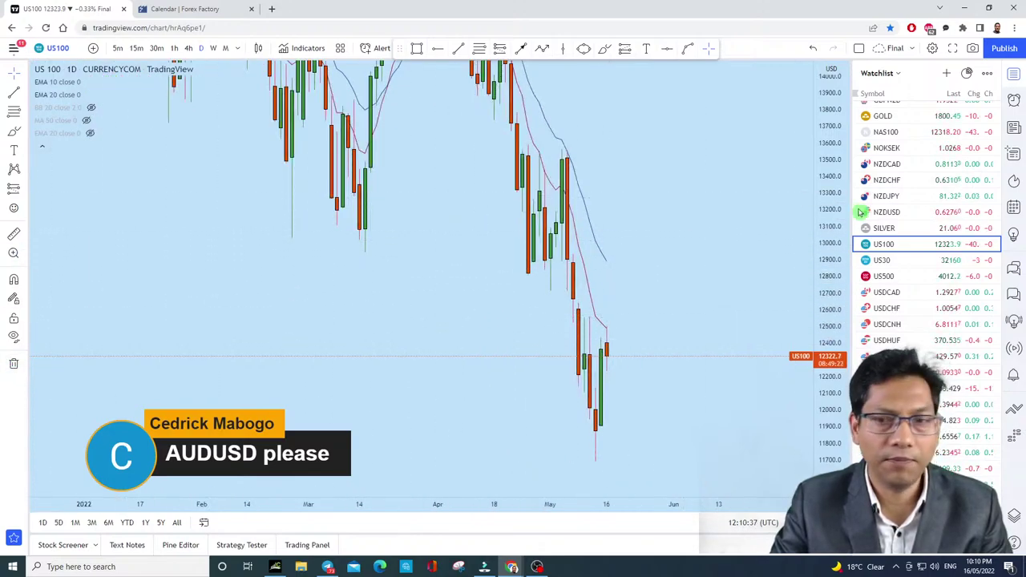
click(189, 48)
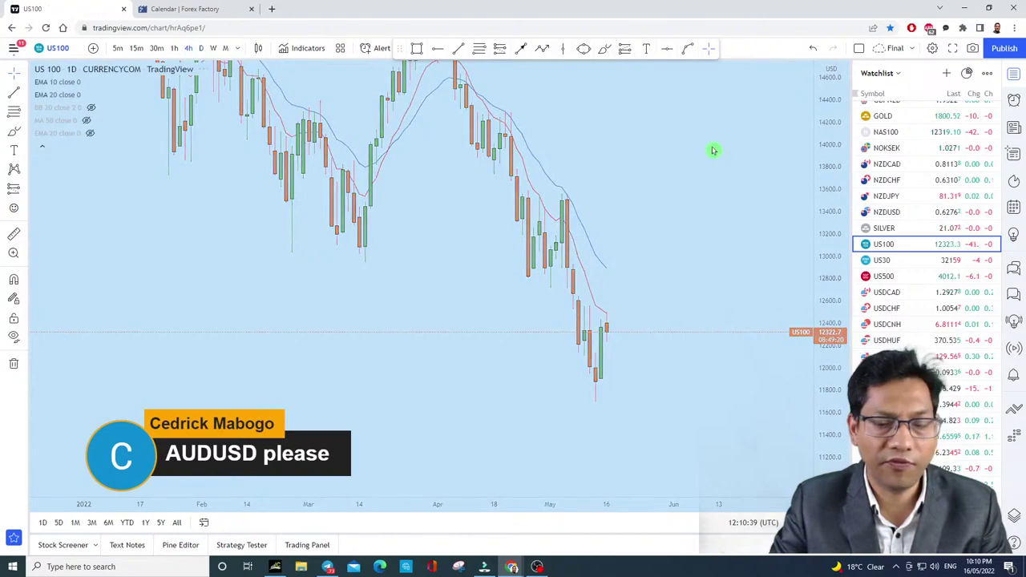
scroll(753, 209, down, 2)
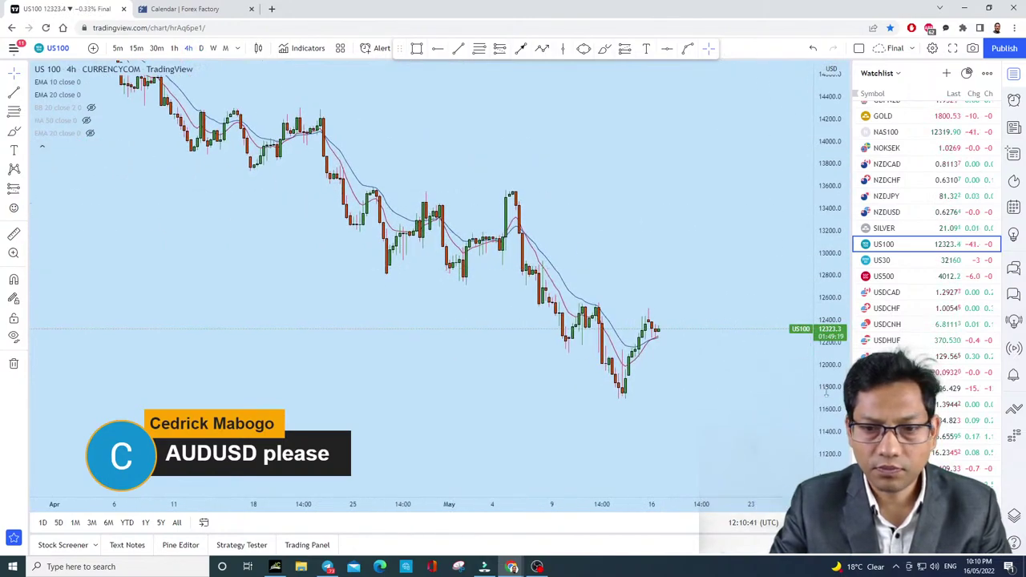
scroll(801, 201, down, 2)
scroll(717, 320, up, 5)
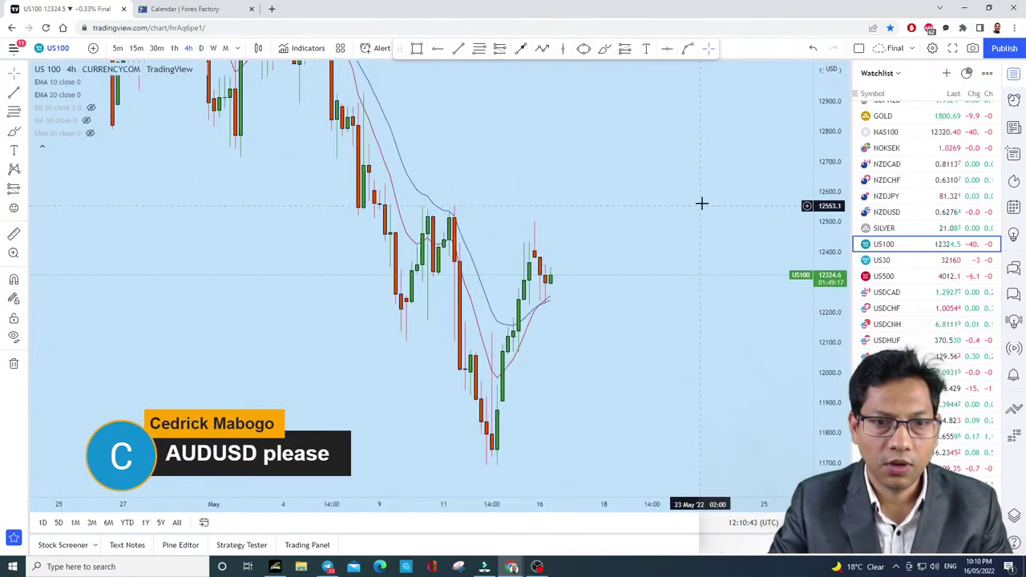
scroll(721, 273, down, 4)
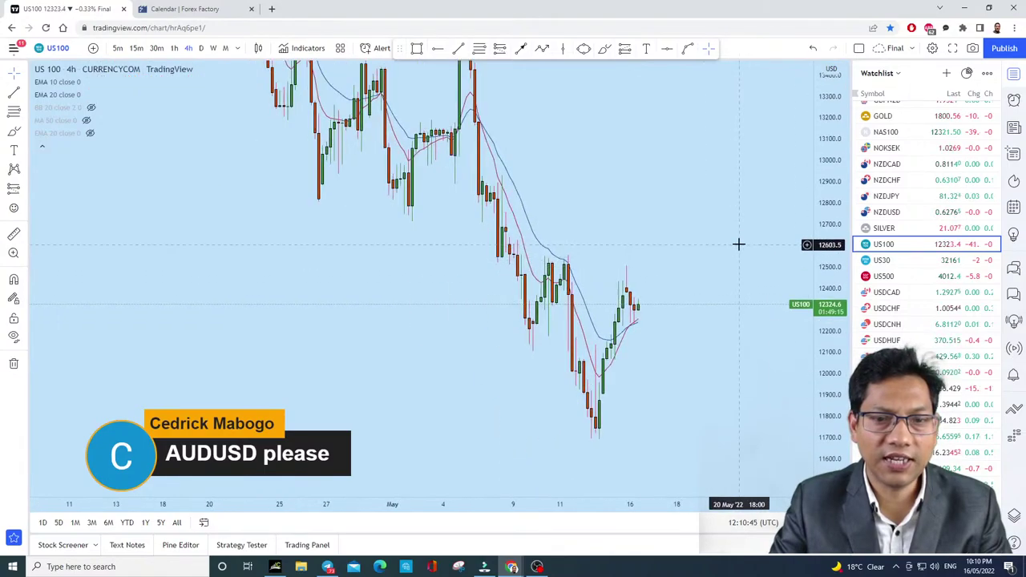
Step: Draw a descending trend line from the 26 April low to about 12170 in late May, then move its start to about 12980 on 25 April
click(459, 49)
click(273, 193)
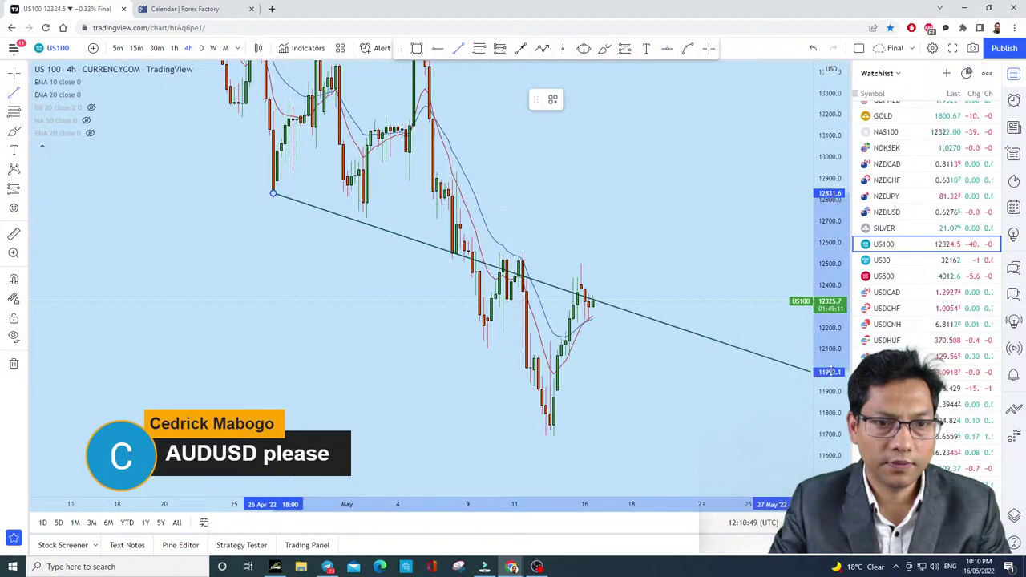
click(733, 332)
scroll(709, 305, up, 5)
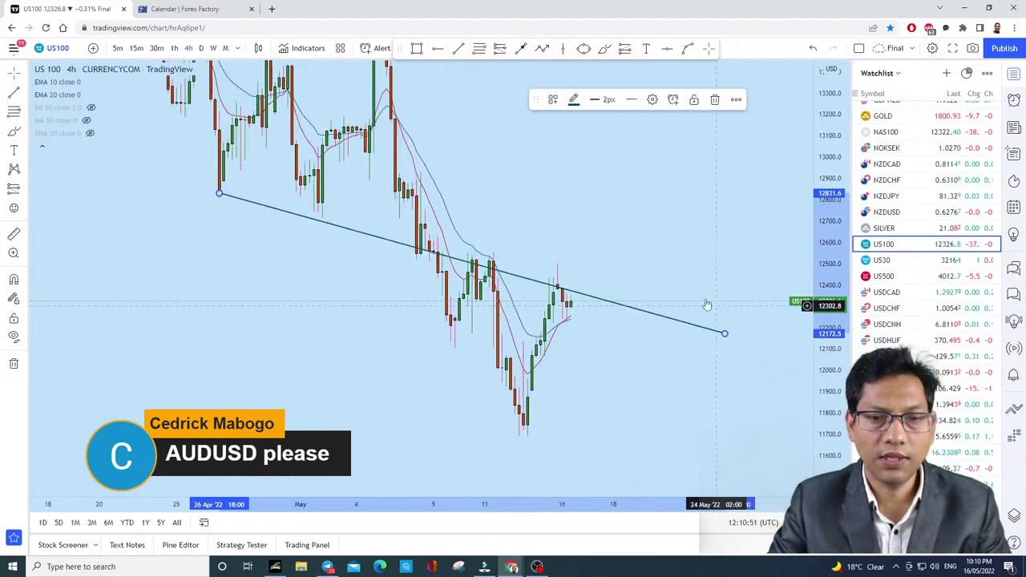
scroll(672, 217, down, 5)
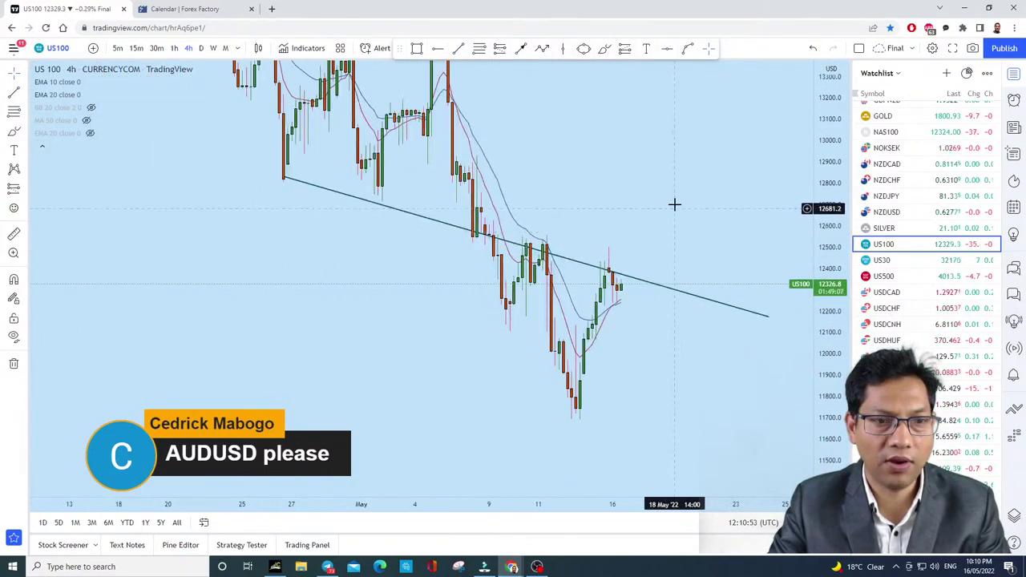
click(333, 291)
drag(333, 291, 291, 257)
Step: Brush circles around the candles touching the descending trend line, from the 26 April low to the latest high near 12500
click(604, 50)
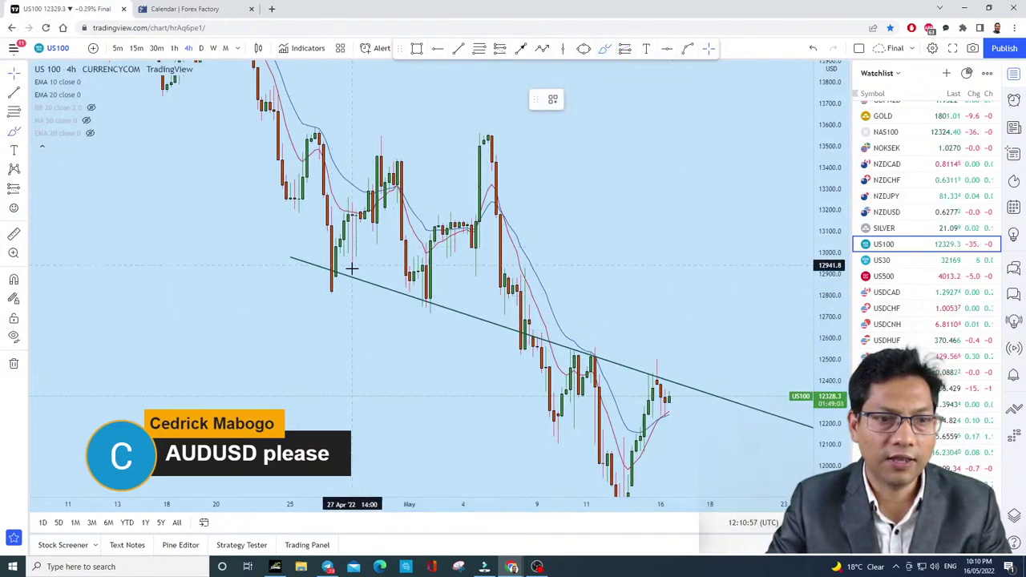
click(329, 281)
drag(417, 300, 426, 295)
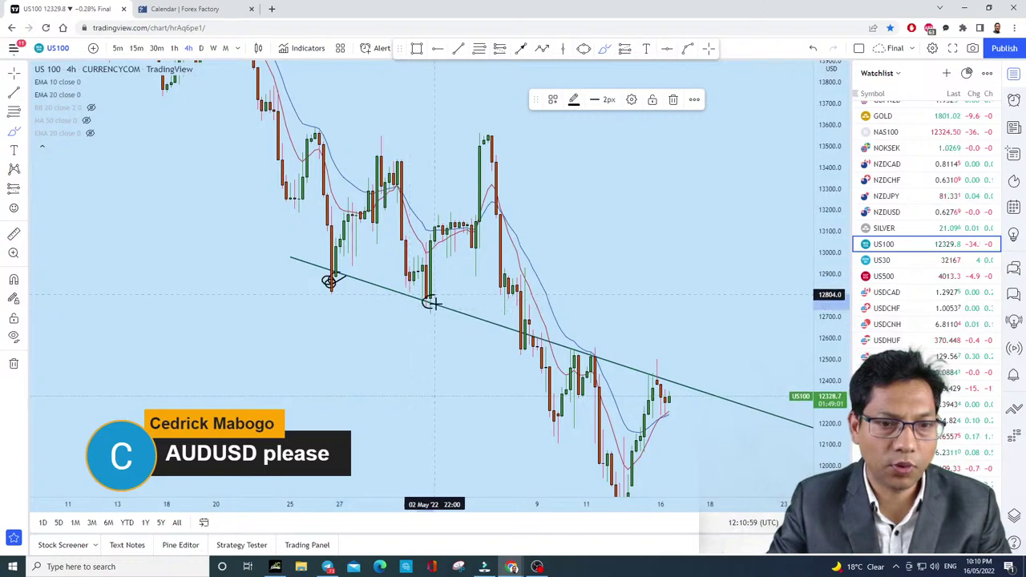
drag(517, 327, 525, 333)
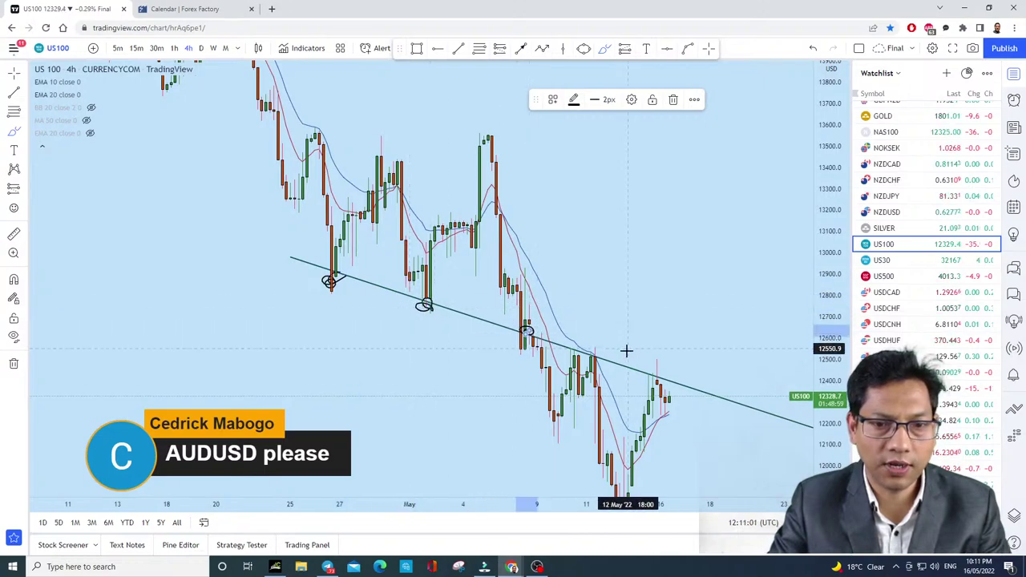
mouse_move(617, 357)
mouse_down()
mouse_move(572, 353)
mouse_move(602, 357)
mouse_up()
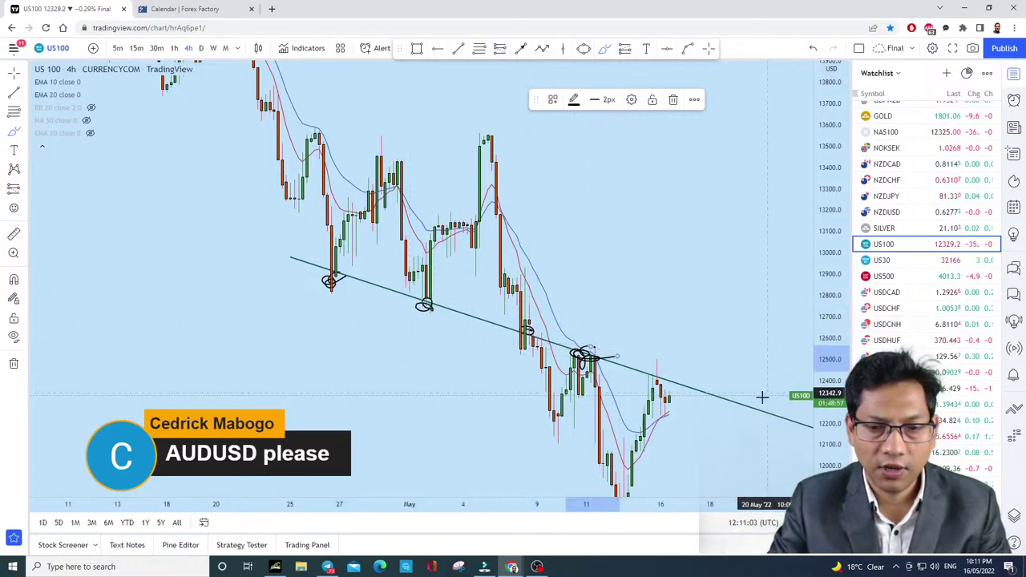
scroll(586, 360, up, 3)
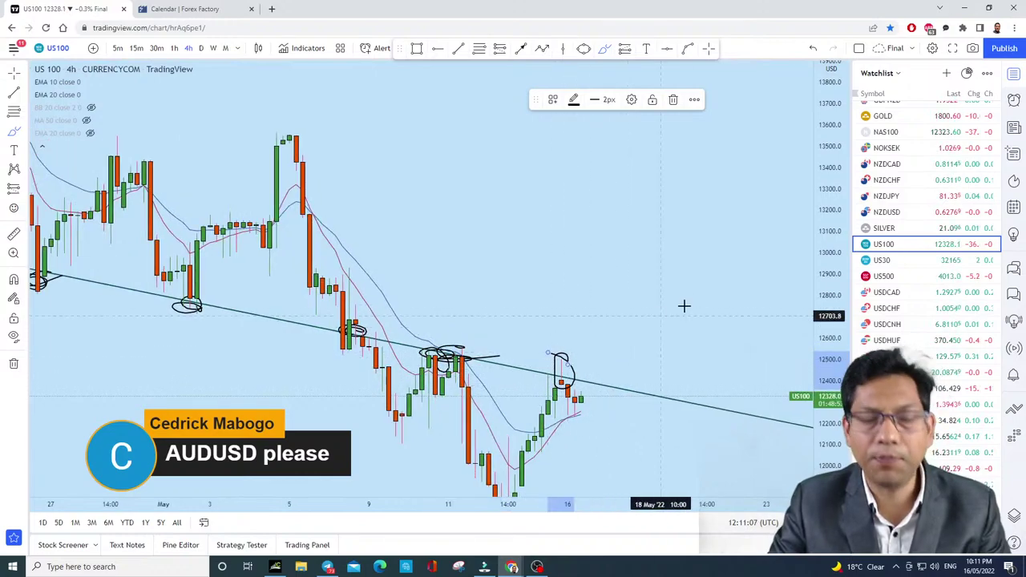
Step: Undo the brushed circles along the trend line, keeping only the one at the 26 April low
click(814, 50)
click(815, 49)
click(814, 50)
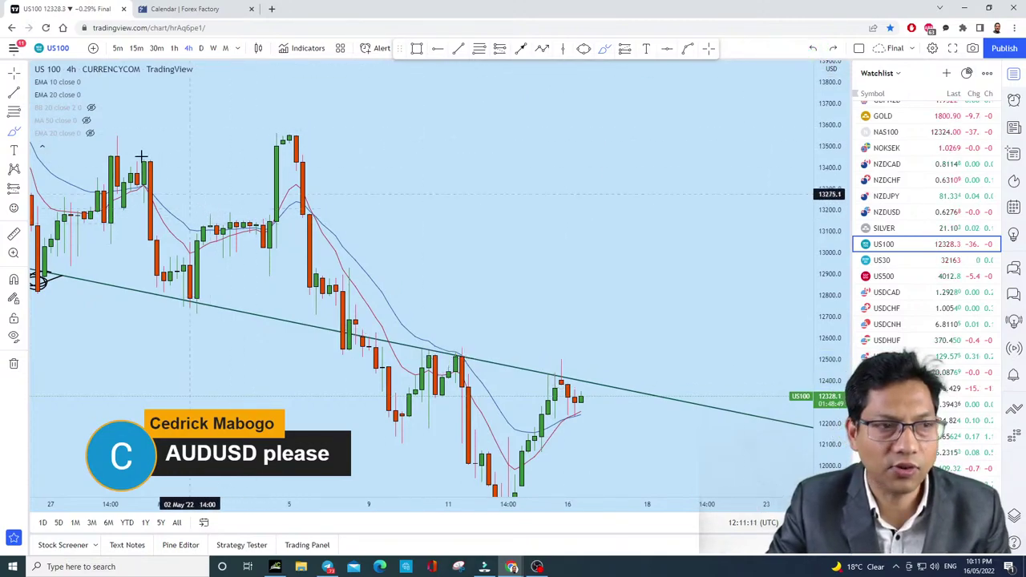
Step: Brush a circle around the long upper wick of the 15 May 22:00 candle at the trend line, and undo it
drag(636, 260, 666, 144)
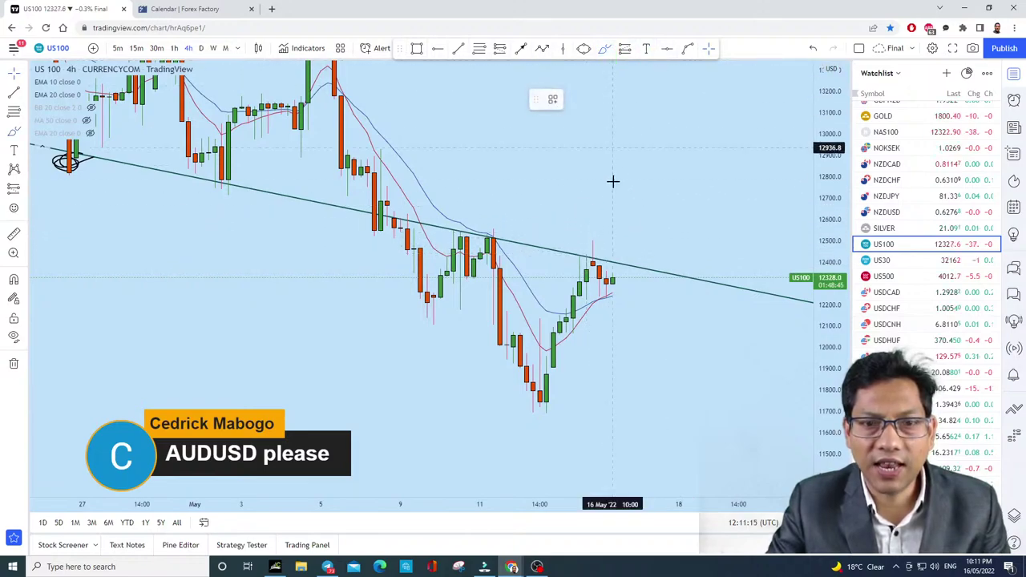
mouse_move(599, 231)
mouse_down()
mouse_move(583, 247)
mouse_move(595, 268)
mouse_move(590, 234)
mouse_up()
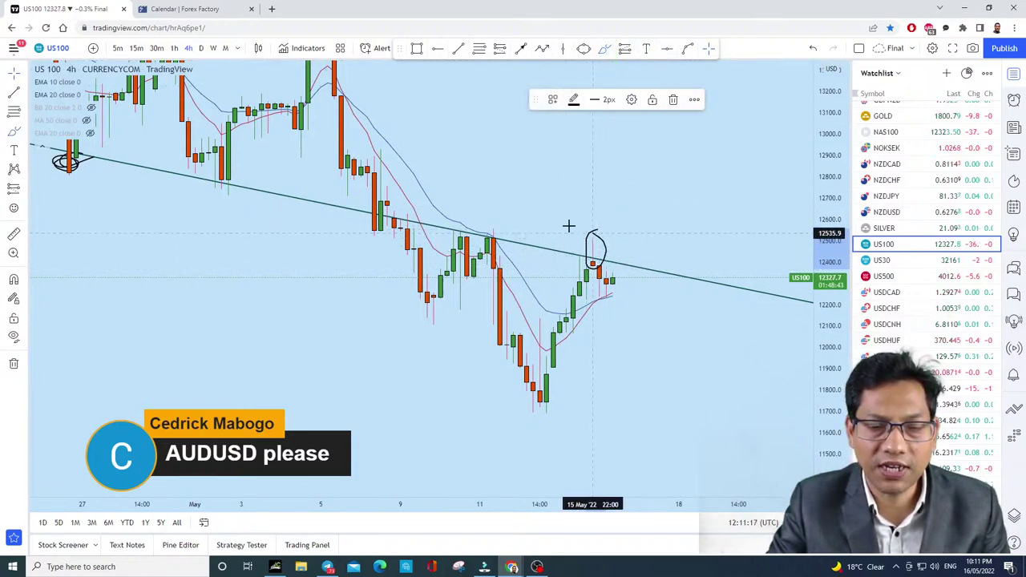
click(813, 48)
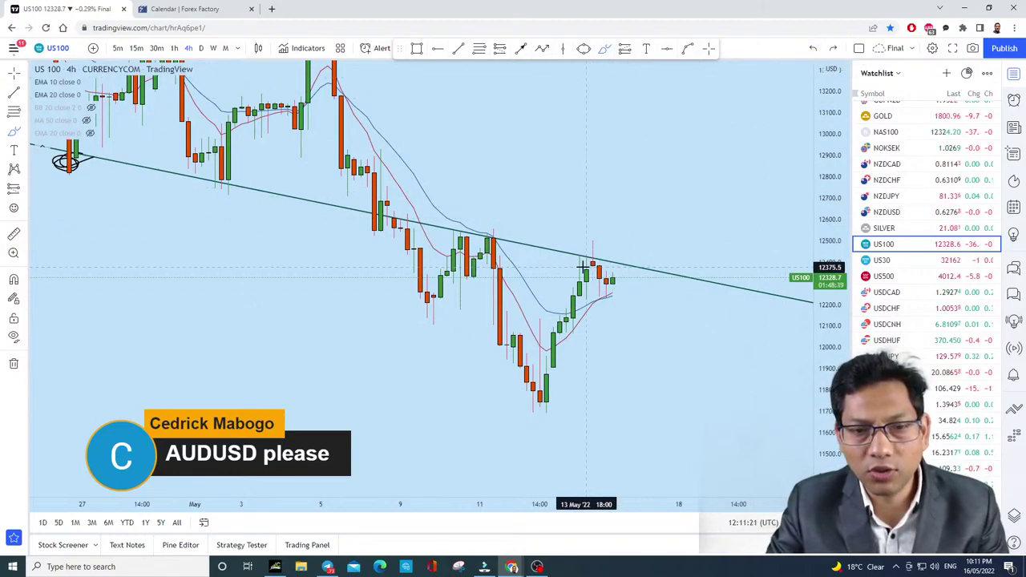
Step: Brush two short lines at that candle's wick top near 12500 and body near 12400, and undo both
mouse_move(574, 240)
mouse_down()
mouse_move(655, 236)
mouse_move(572, 259)
mouse_up()
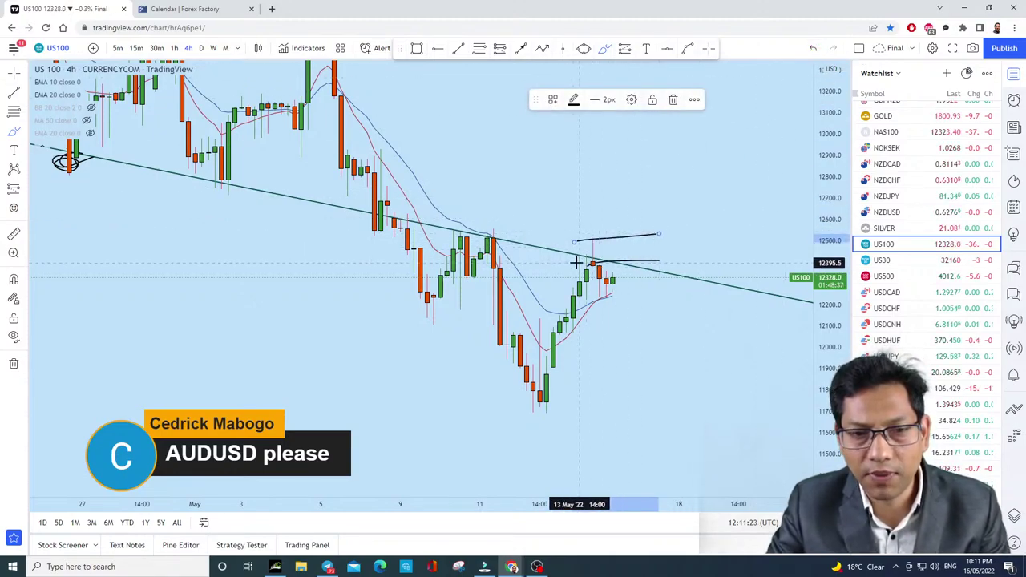
click(813, 49)
click(813, 50)
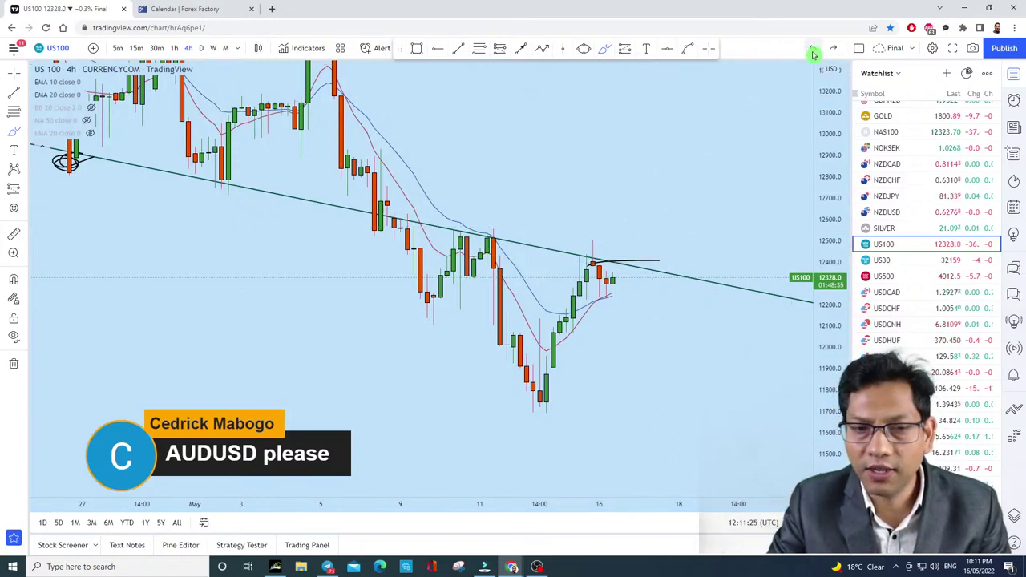
Step: Handwrite 98% with the brush in the empty chart area near 12900 and circle the candle's upper wick at the trend line
mouse_move(682, 149)
mouse_down()
mouse_move(652, 149)
mouse_move(681, 153)
mouse_move(687, 193)
mouse_up()
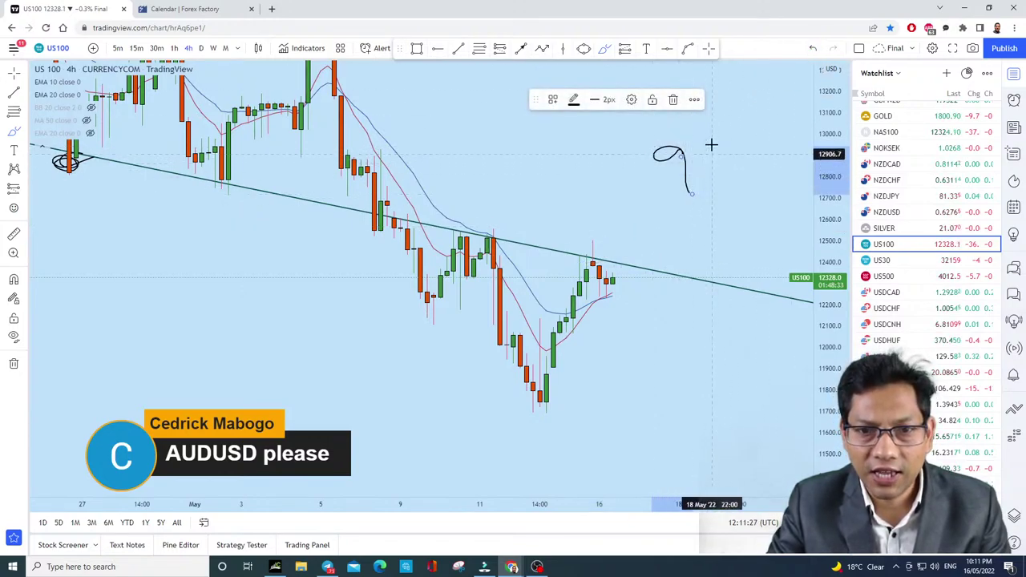
mouse_move(710, 142)
mouse_down()
mouse_move(722, 169)
mouse_move(708, 144)
mouse_up()
mouse_move(756, 118)
mouse_down()
mouse_move(719, 202)
mouse_move(731, 138)
mouse_move(749, 157)
mouse_up()
mouse_move(603, 241)
mouse_down()
mouse_move(590, 244)
mouse_move(602, 251)
mouse_up()
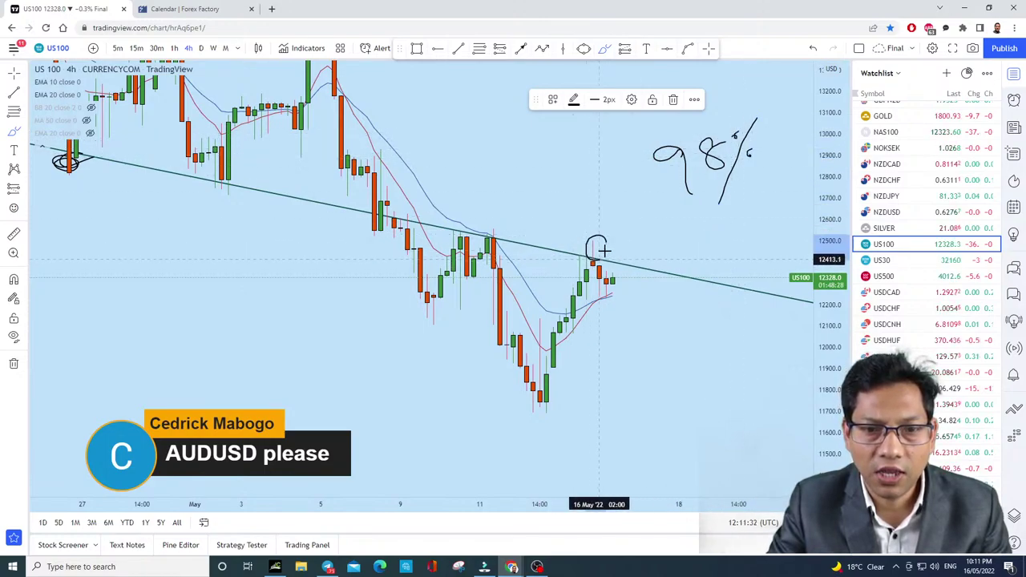
Step: Undo the circle around the wick and the percent sign beside the handwritten 98
click(812, 48)
click(813, 48)
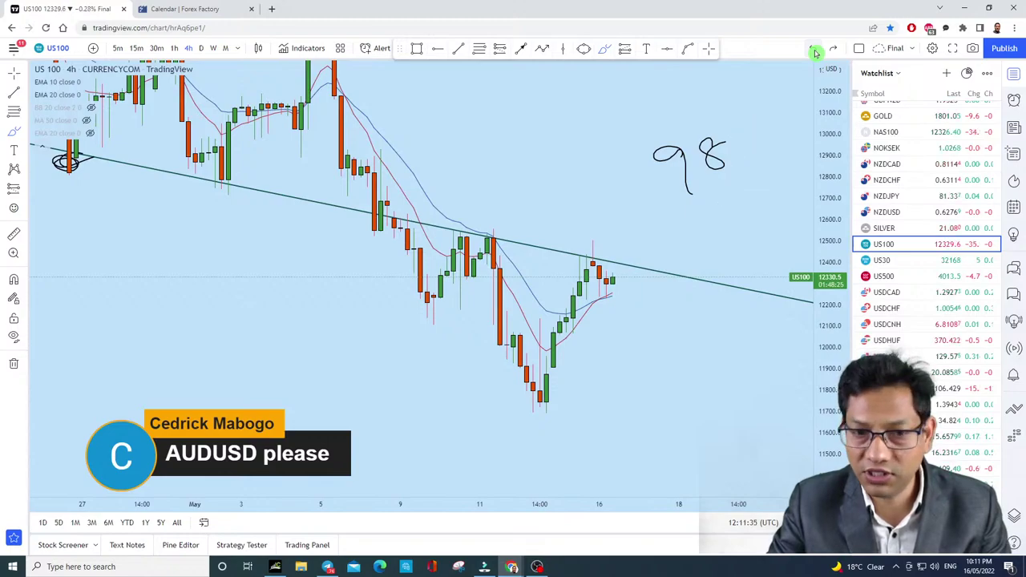
scroll(710, 327, up, 6)
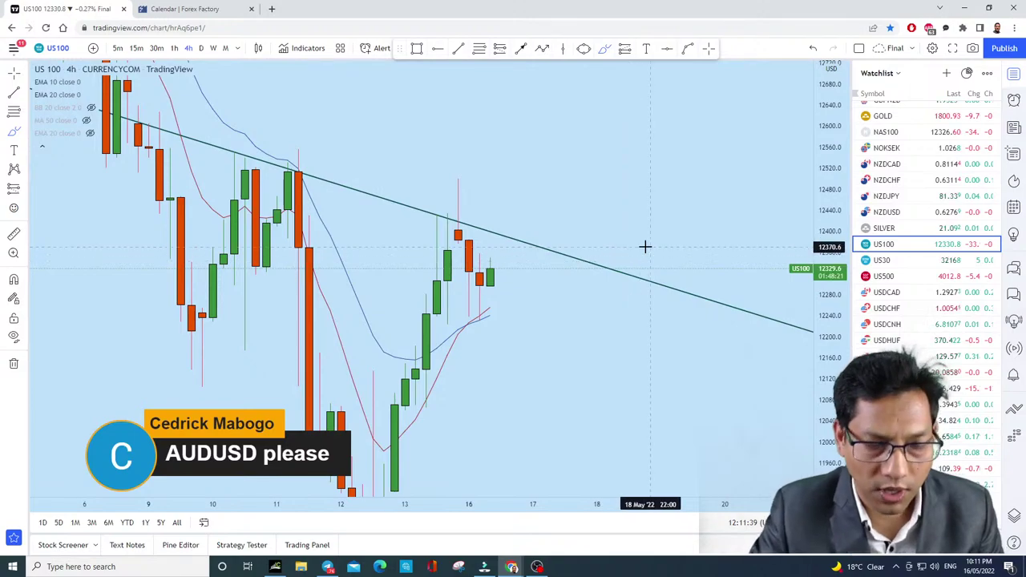
Step: Draw a rectangle zone from about 12401 to 12499 around the latest upper wick, with a horizontal ray through it at about 12429
scroll(646, 246, left, 3)
click(417, 48)
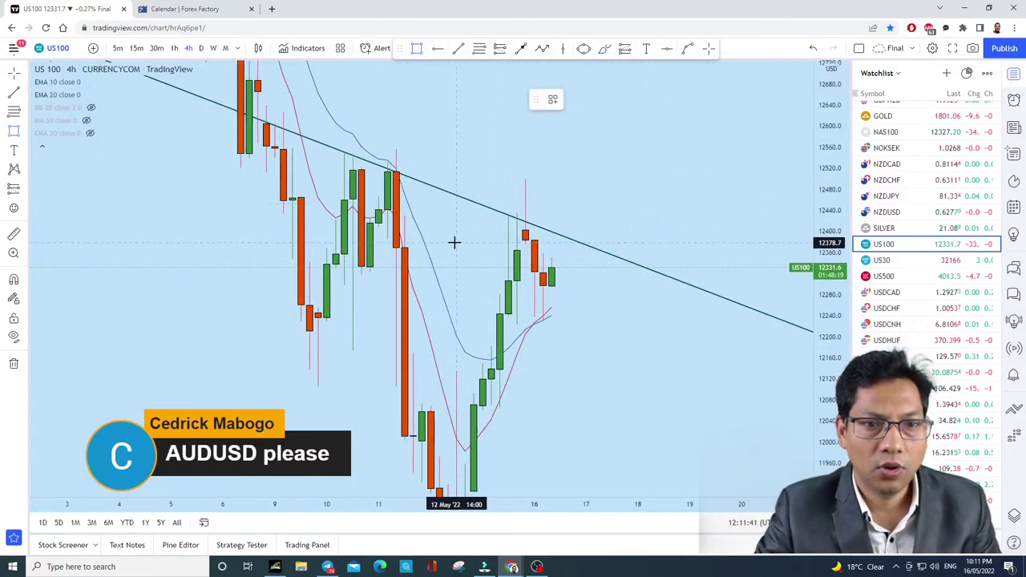
drag(447, 231, 750, 180)
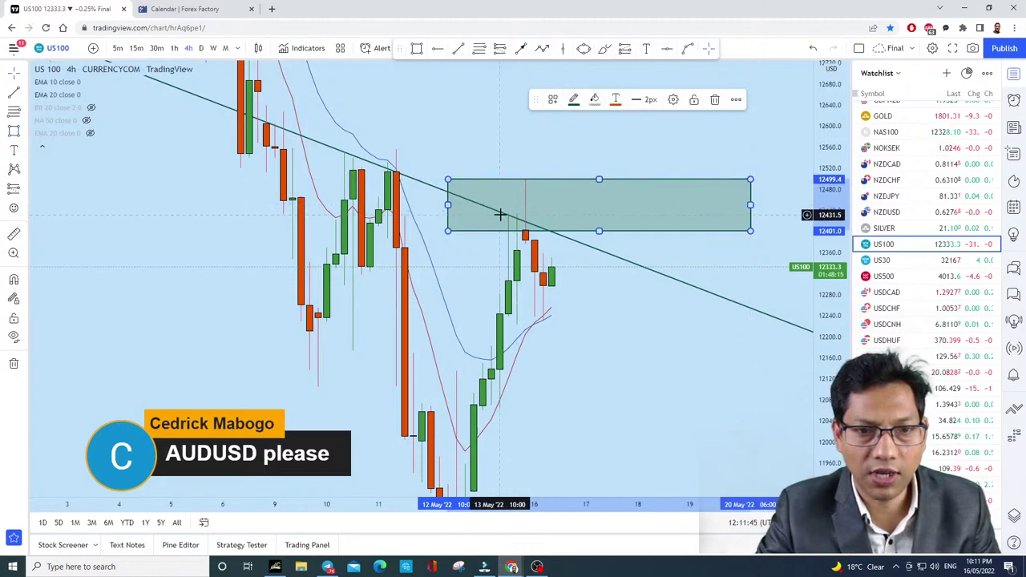
click(445, 152)
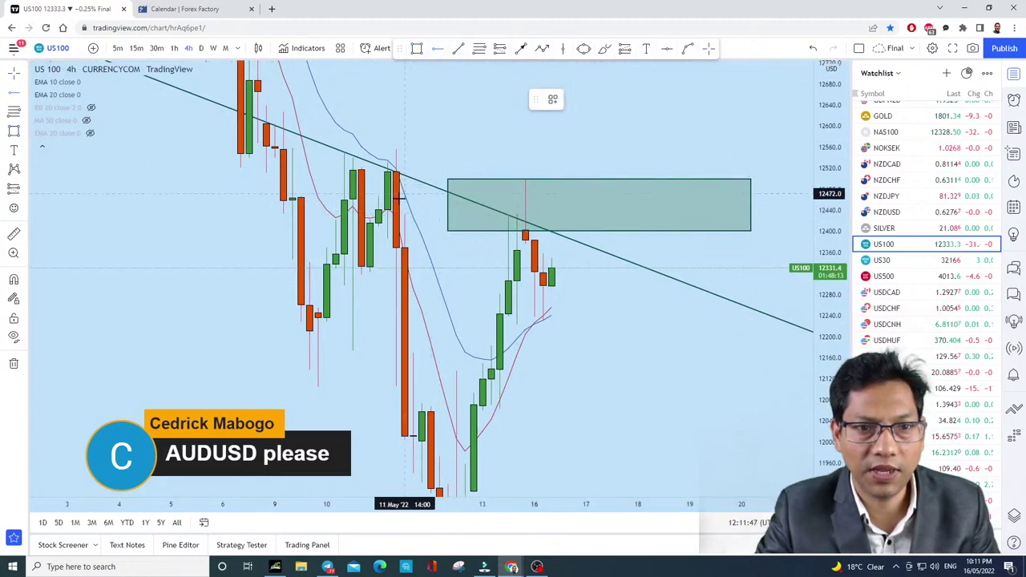
click(386, 214)
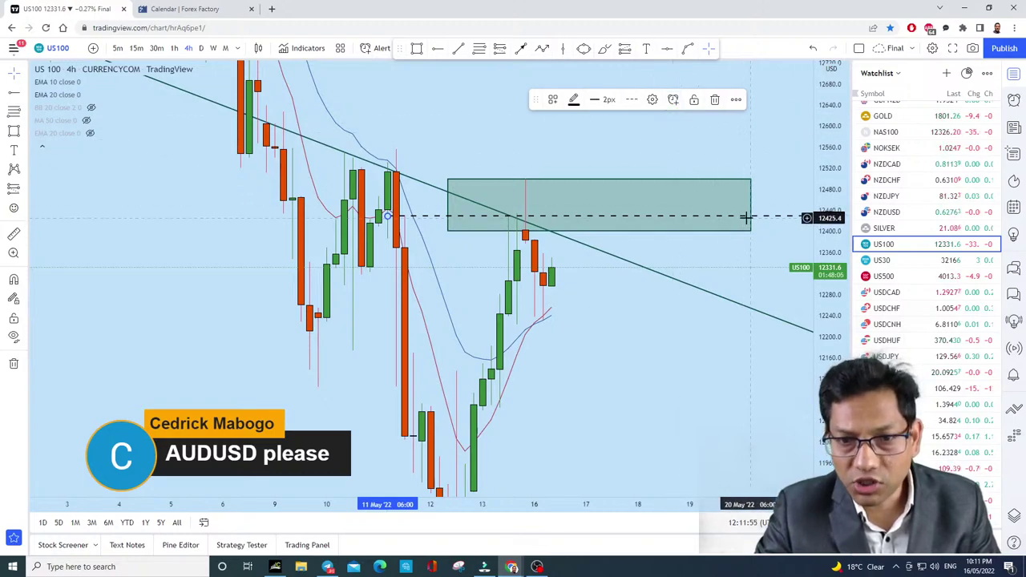
scroll(730, 301, down, 3)
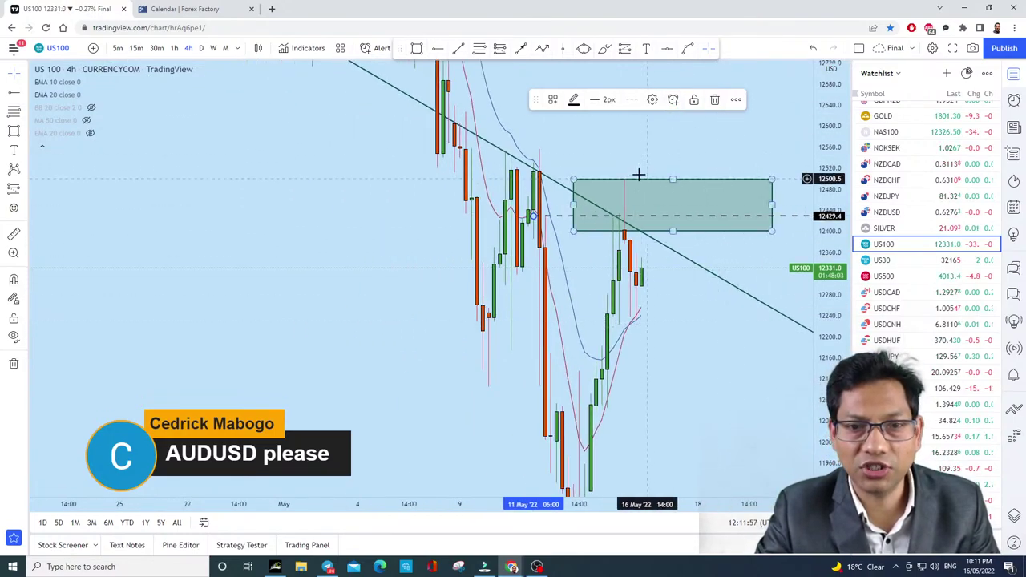
click(651, 101)
Step: Brush short level lines near 12573, at the ray and near the 12 May low, and undo them together with the ray and rectangle
click(607, 50)
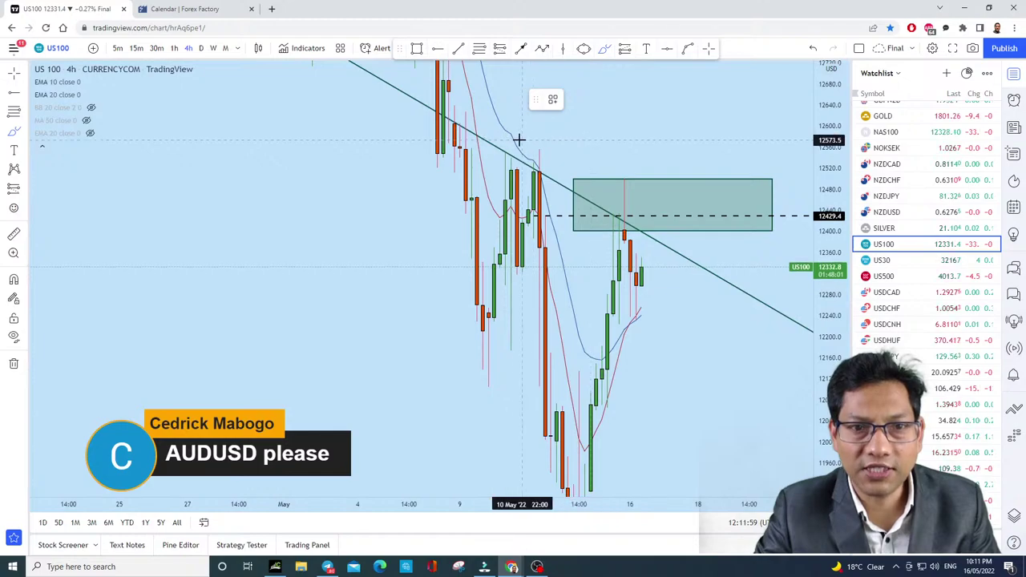
drag(518, 141, 641, 141)
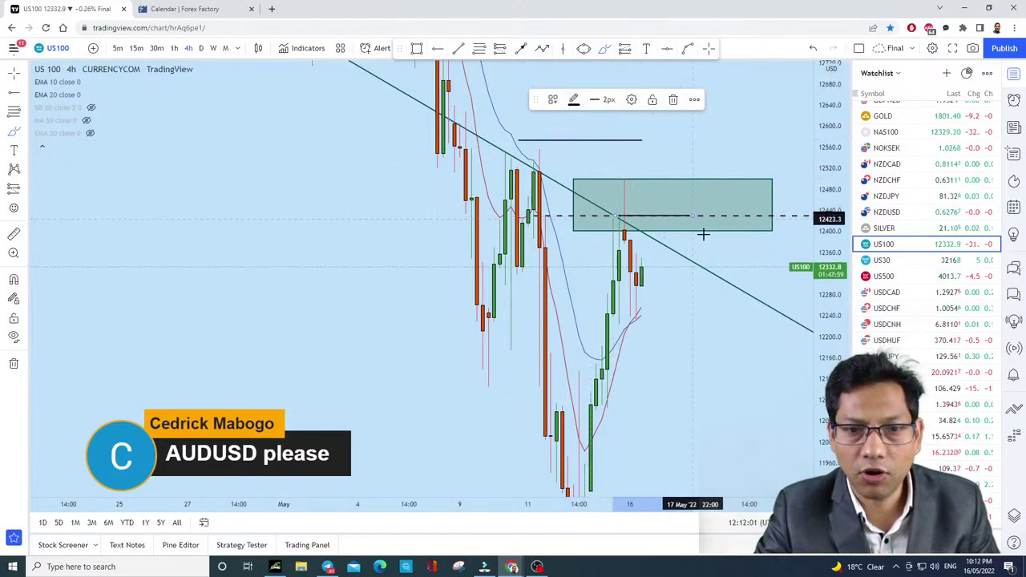
scroll(700, 231, down, 3)
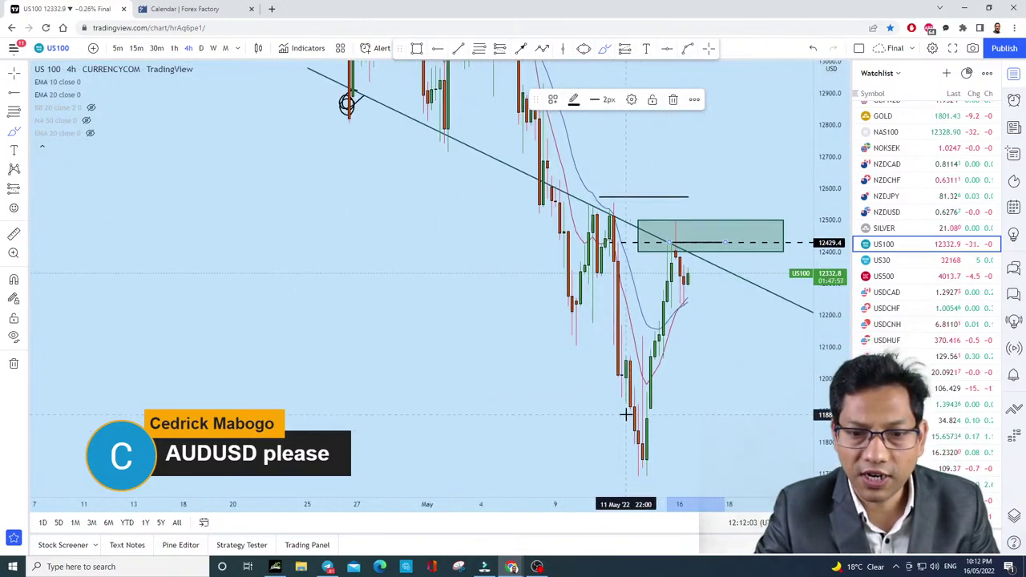
drag(629, 413, 742, 407)
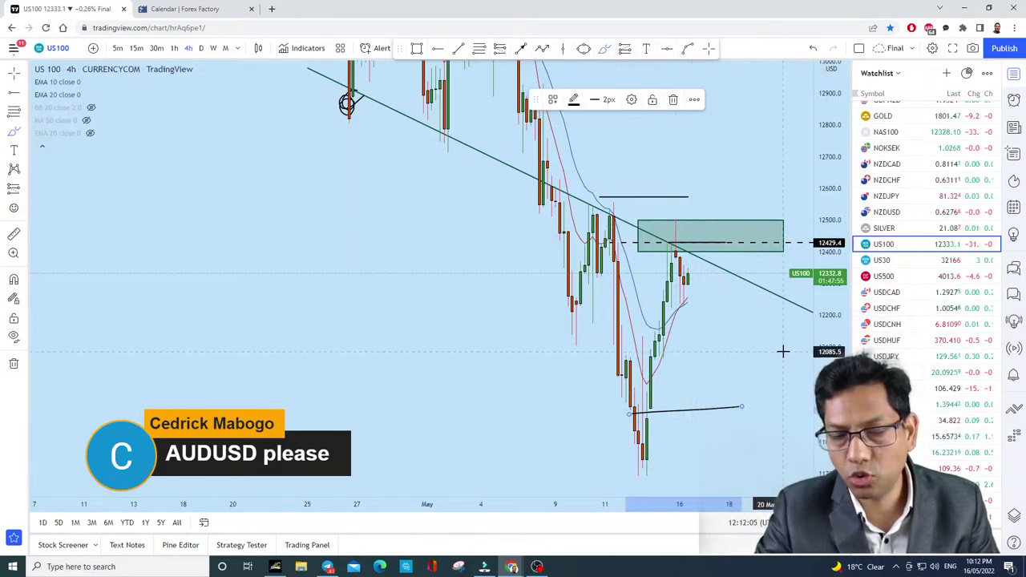
scroll(777, 344, up, 3)
click(814, 50)
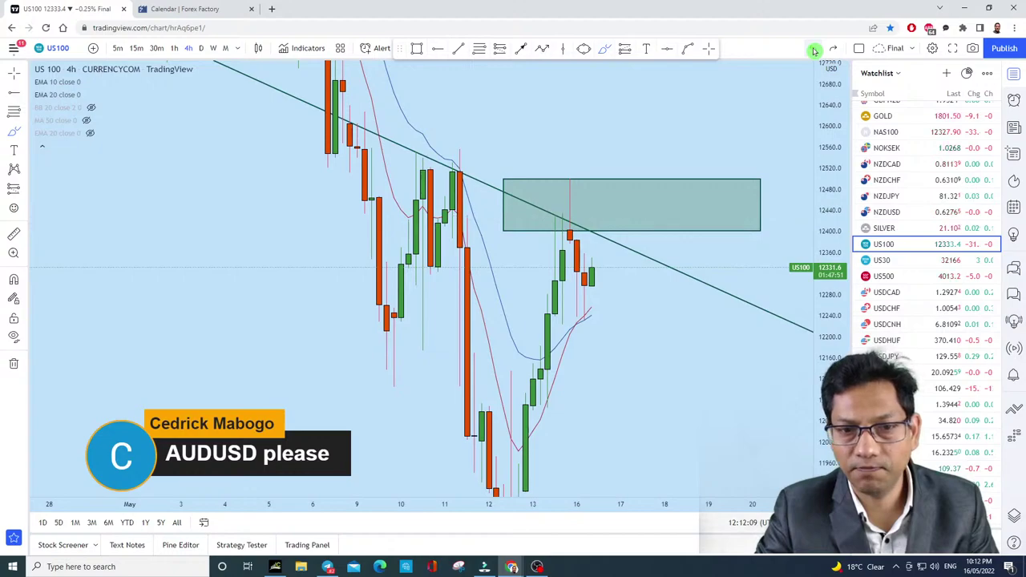
click(815, 51)
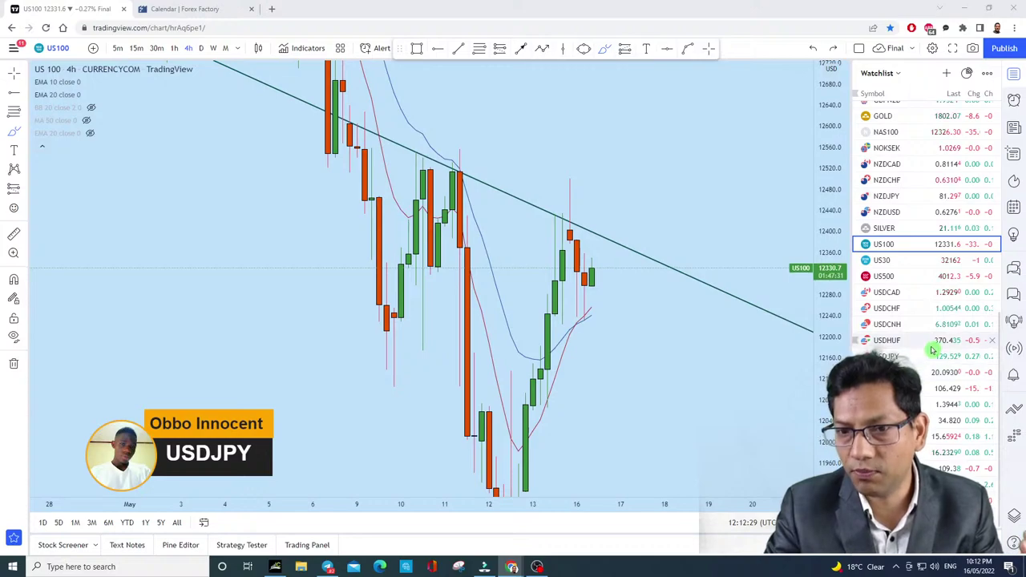
Step: Open NZDCHF from the watchlist and switch its chart to the daily timeframe
scroll(922, 352, up, 5)
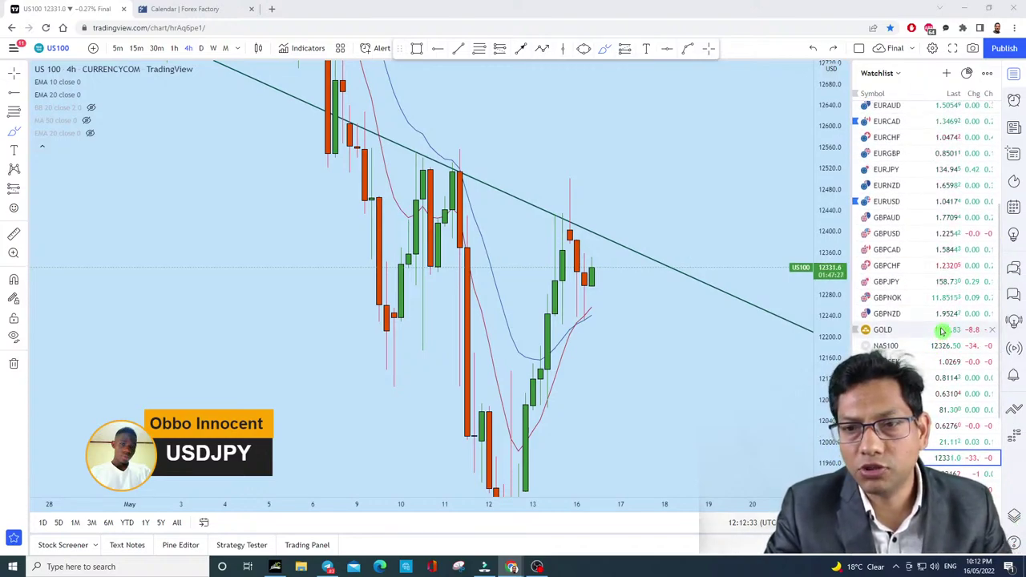
scroll(949, 330, up, 3)
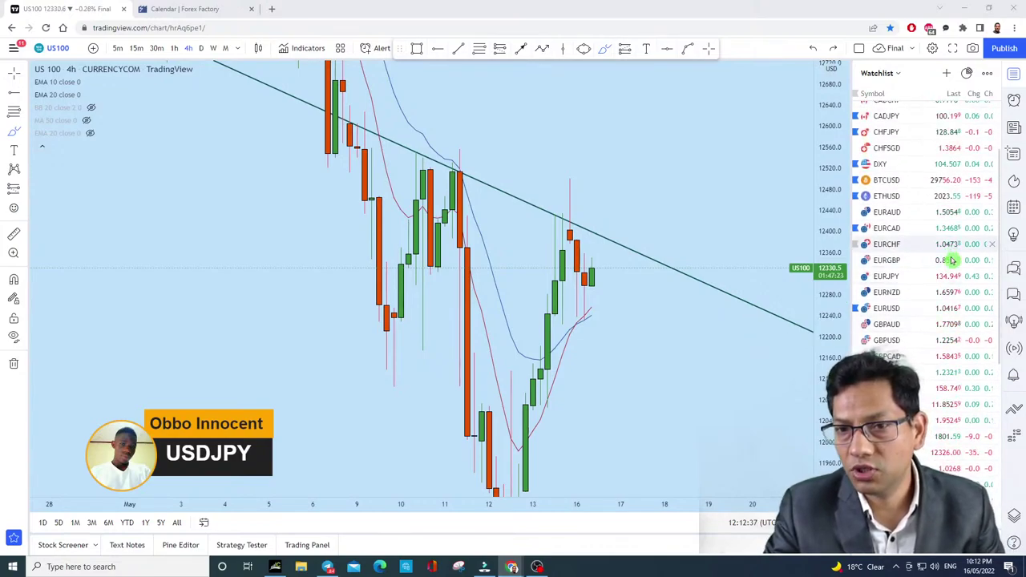
scroll(950, 261, up, 2)
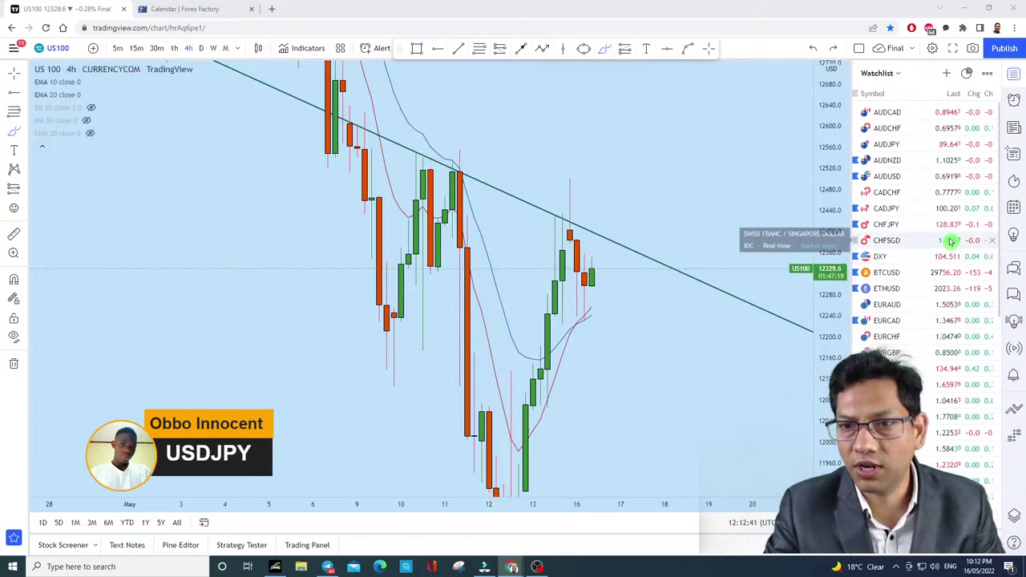
scroll(950, 243, down, 6)
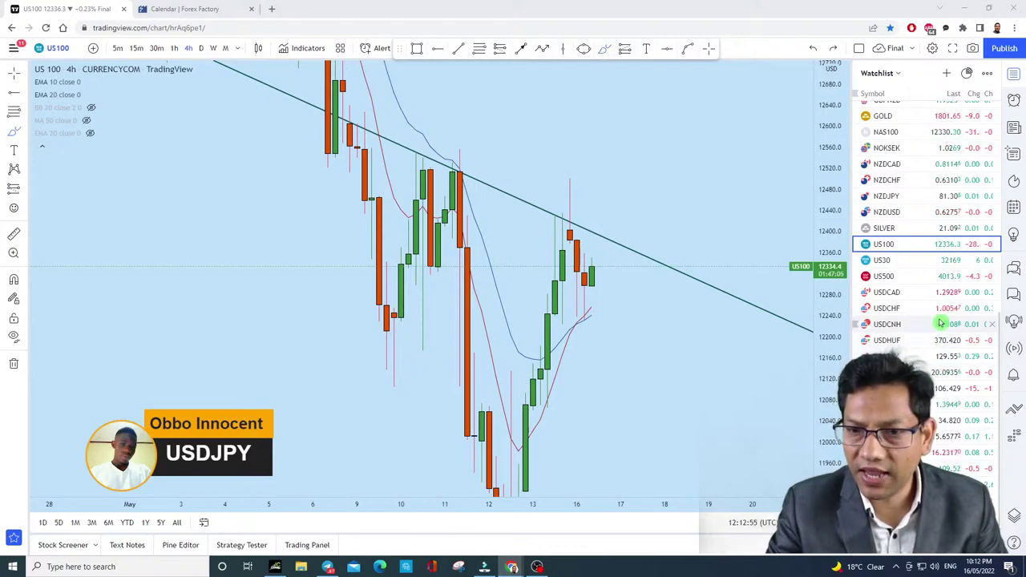
scroll(942, 324, up, 3)
click(933, 287)
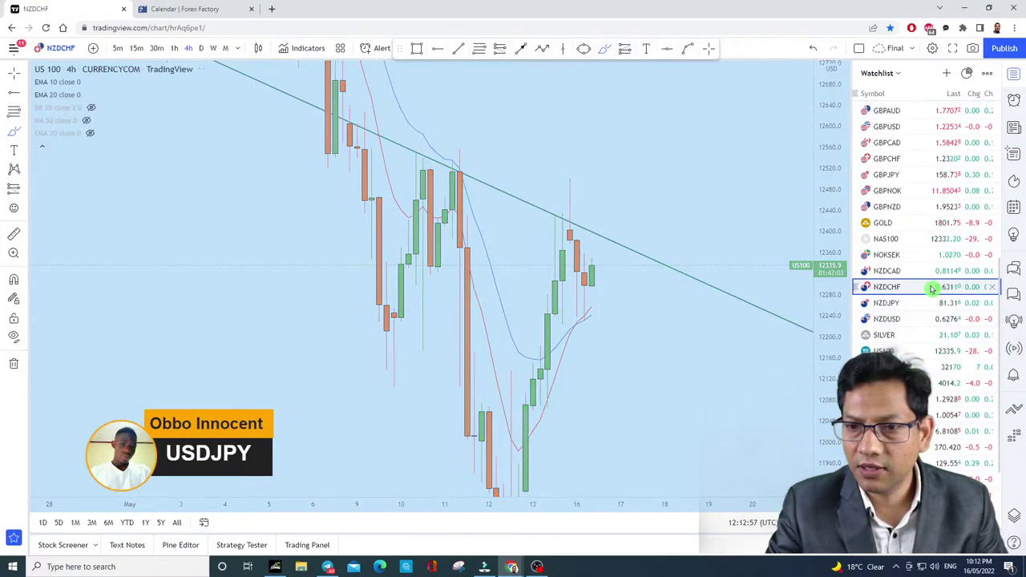
scroll(649, 309, down, 2)
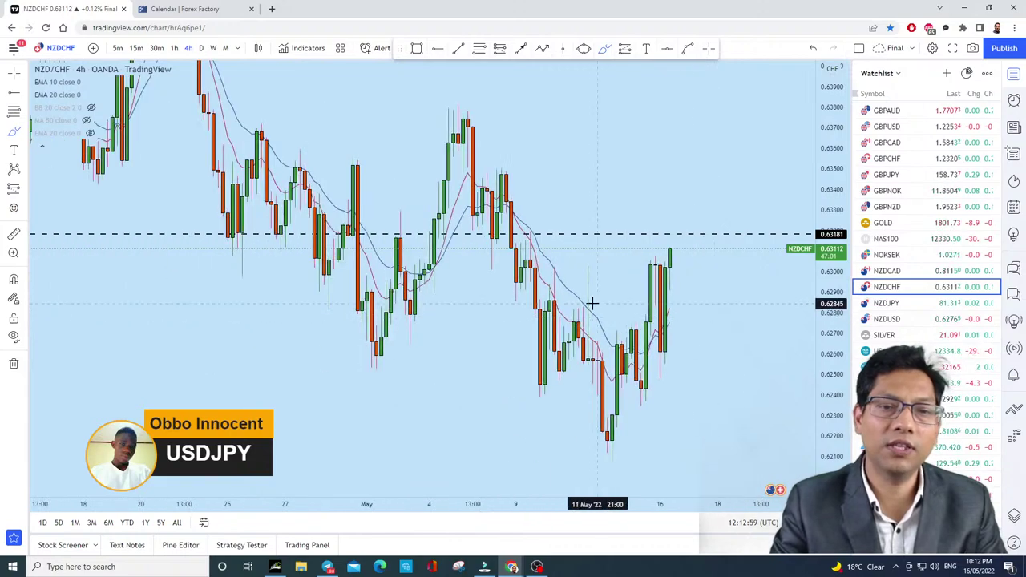
click(201, 48)
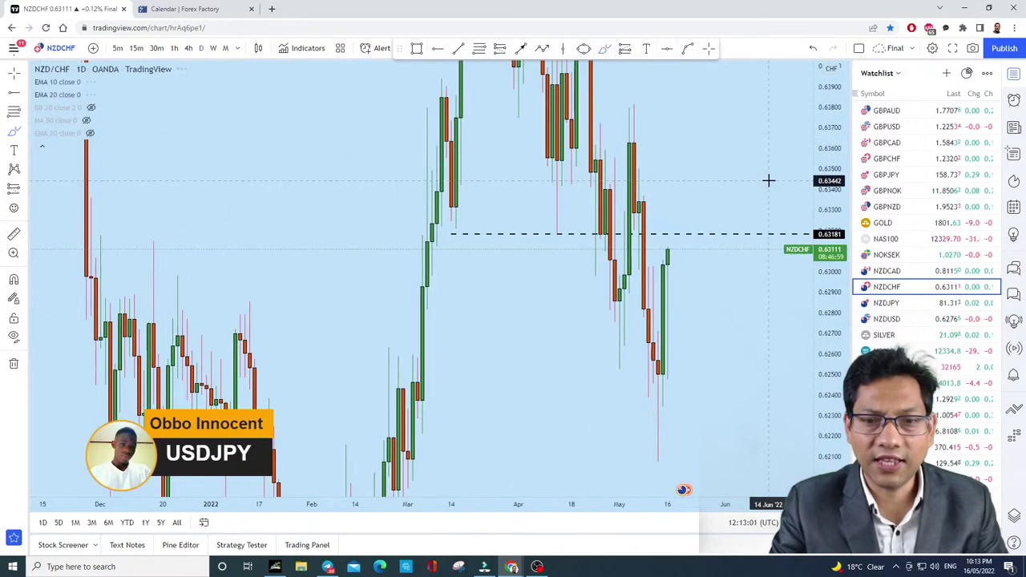
Step: Remove the dashed 0.63181 level from the daily chart and draw a rectangle zone from about 0.63334 to 0.63496 starting at 11 April
scroll(769, 209, up, 3)
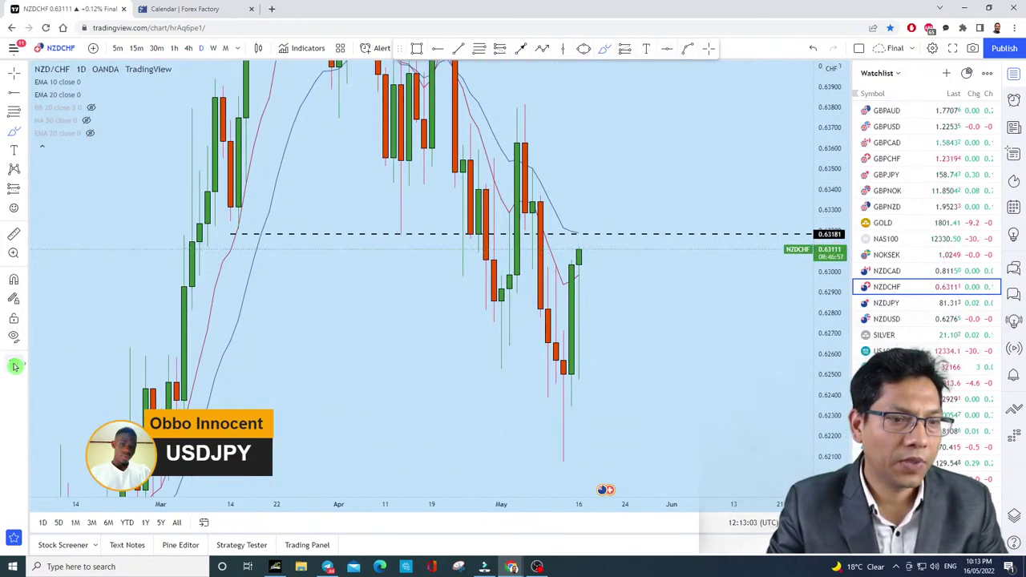
scroll(710, 355, down, 5)
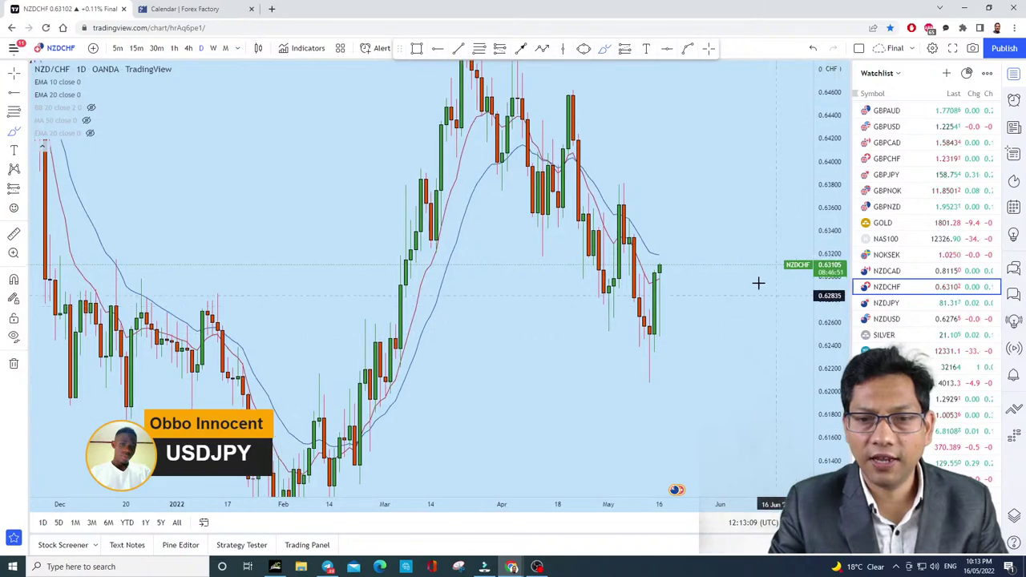
scroll(759, 284, up, 5)
drag(828, 345, 716, 170)
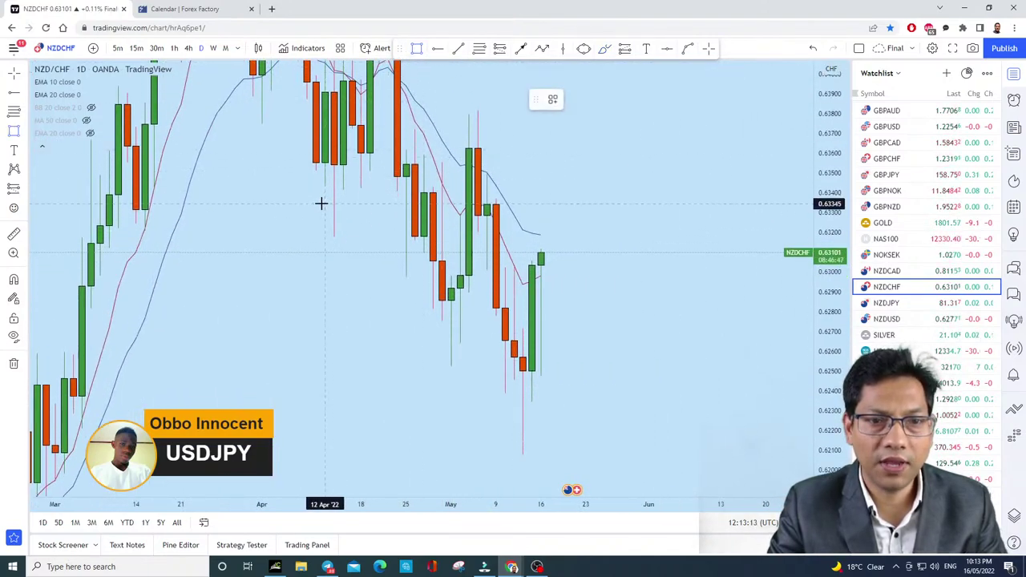
mouse_move(317, 205)
mouse_down()
mouse_move(764, 187)
mouse_move(791, 174)
mouse_up()
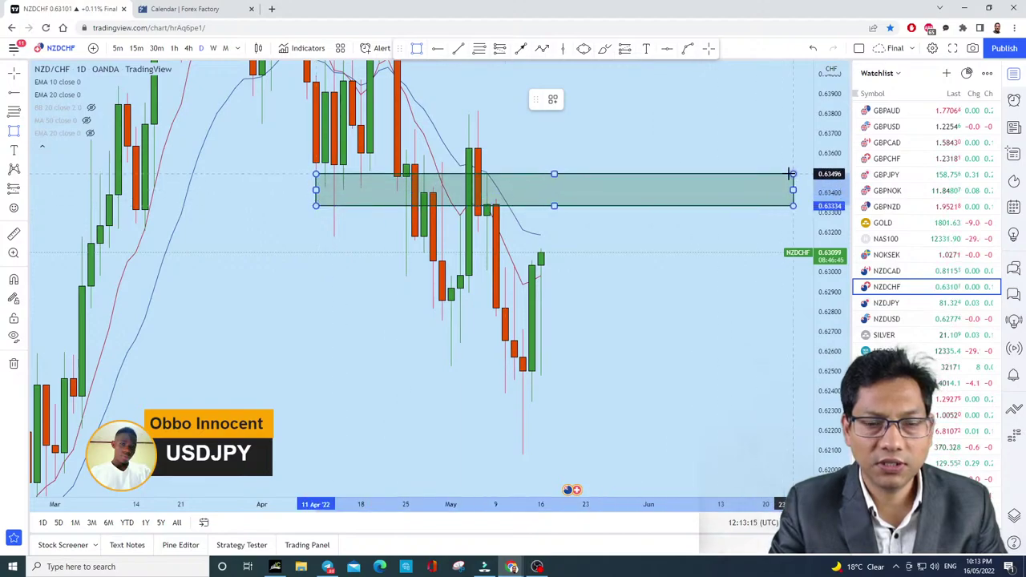
drag(592, 184, 584, 194)
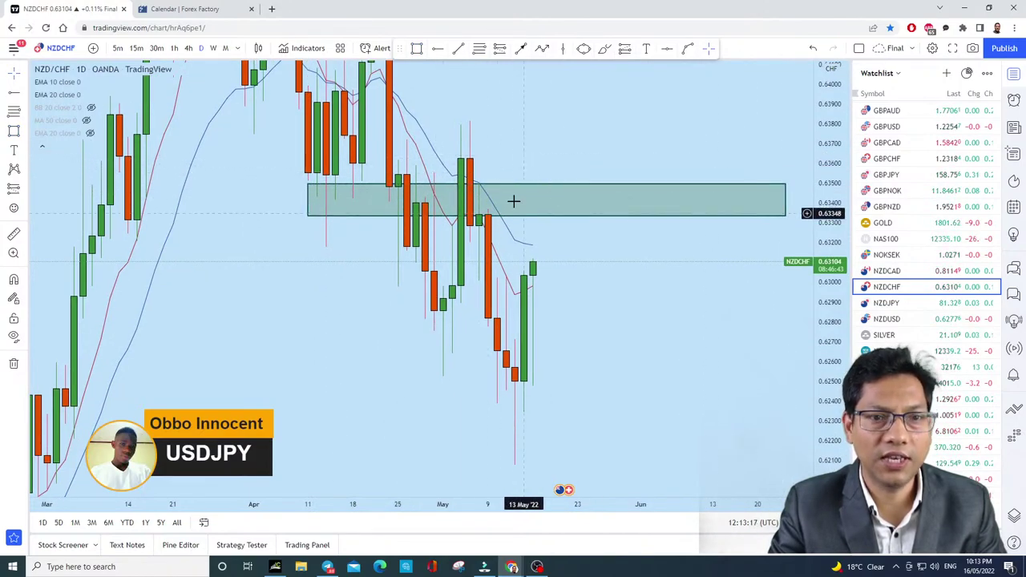
Step: Brush a mark beside the latest daily candles below the zone, and undo it
mouse_move(533, 246)
mouse_down()
mouse_move(561, 206)
mouse_move(594, 366)
mouse_move(567, 351)
mouse_up()
click(814, 50)
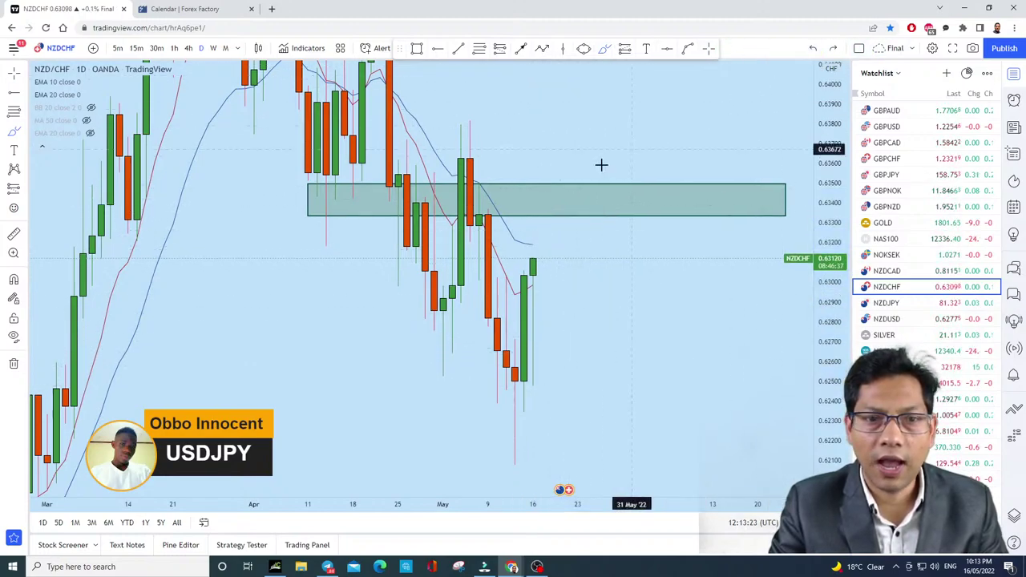
Step: Switch to the 4-hour timeframe and brush a zigzag inside the zone followed by a downward arrow to about 0.627
click(191, 49)
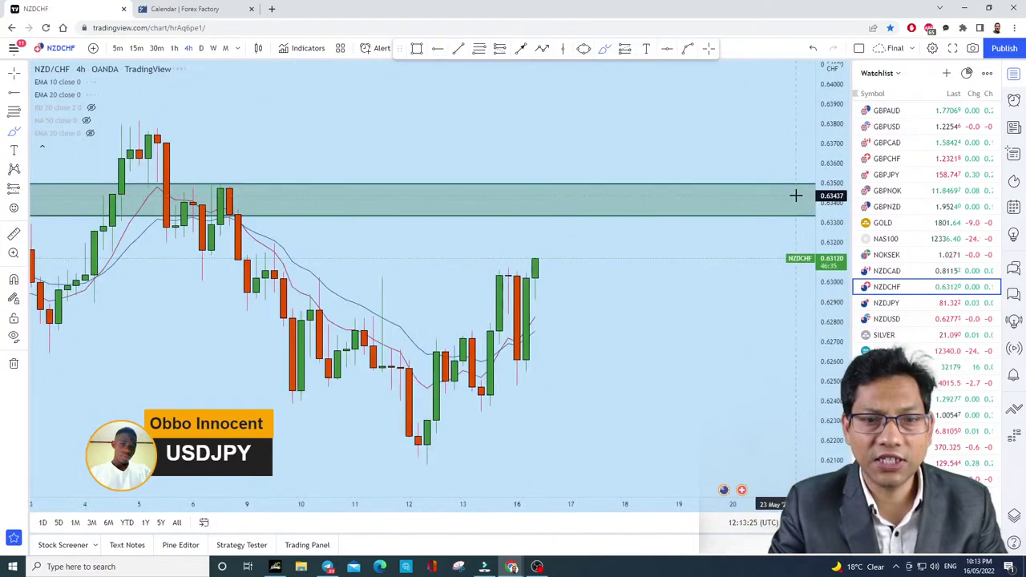
scroll(684, 294, down, 5)
scroll(750, 241, up, 5)
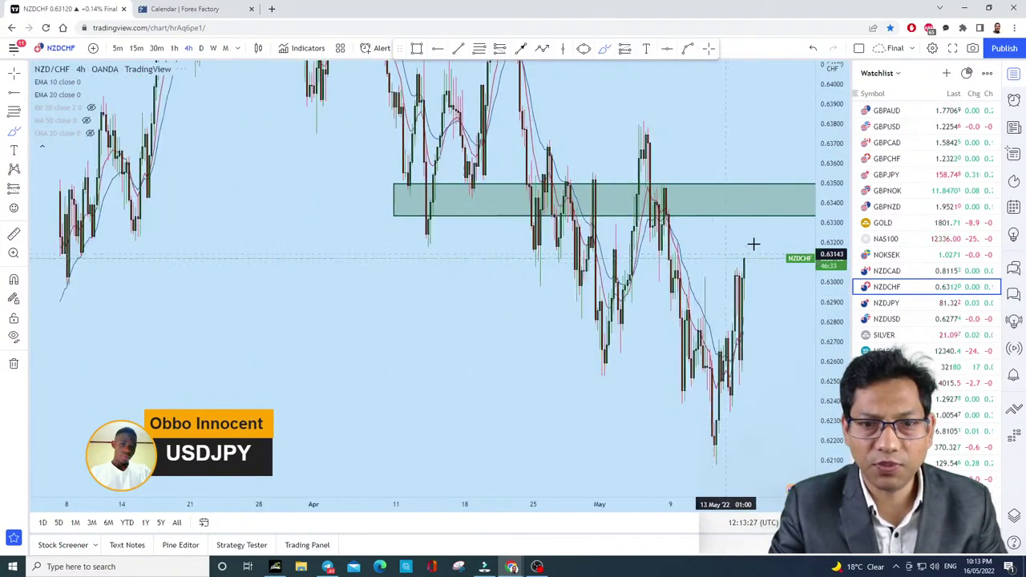
scroll(620, 227, up, 2)
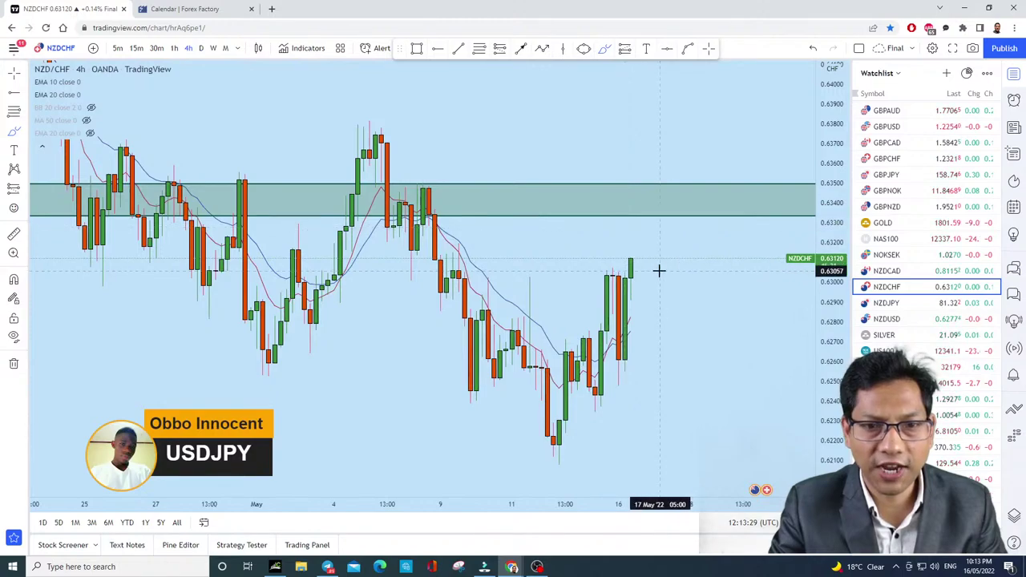
scroll(677, 271, down, 1)
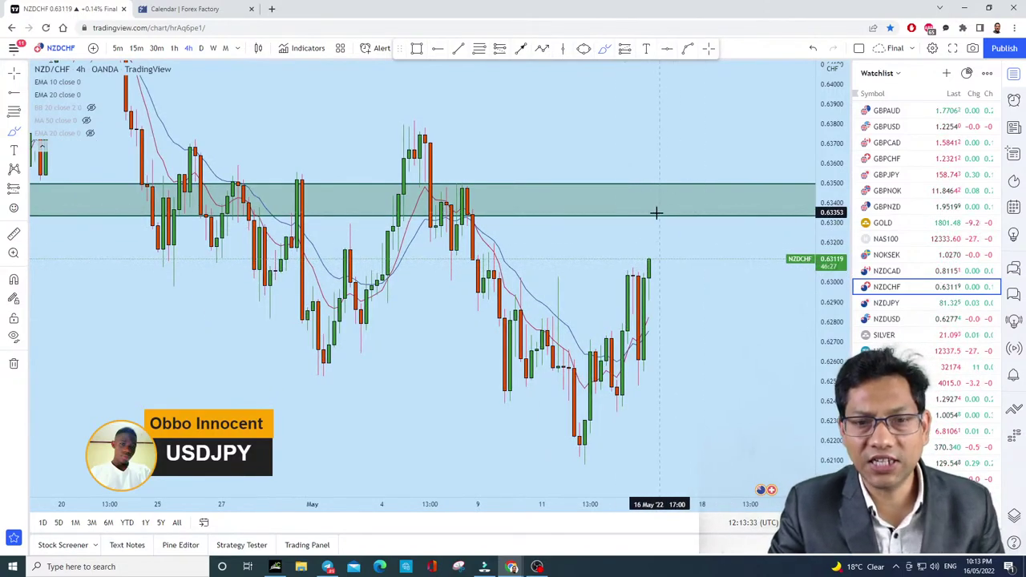
mouse_move(632, 190)
mouse_down()
mouse_move(657, 181)
mouse_move(681, 199)
mouse_move(701, 265)
mouse_move(702, 313)
mouse_up()
drag(711, 353, 681, 291)
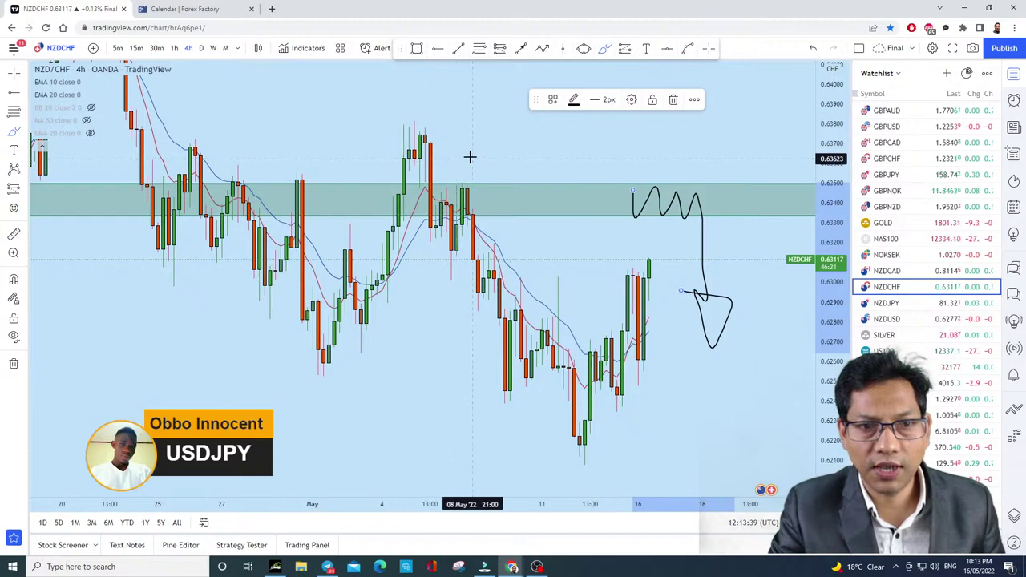
Step: Brush short horizontal lines at the early-May high near 0.6385, near 0.6360 and along the 12 May low near 0.6220
drag(401, 113, 473, 113)
drag(537, 163, 457, 162)
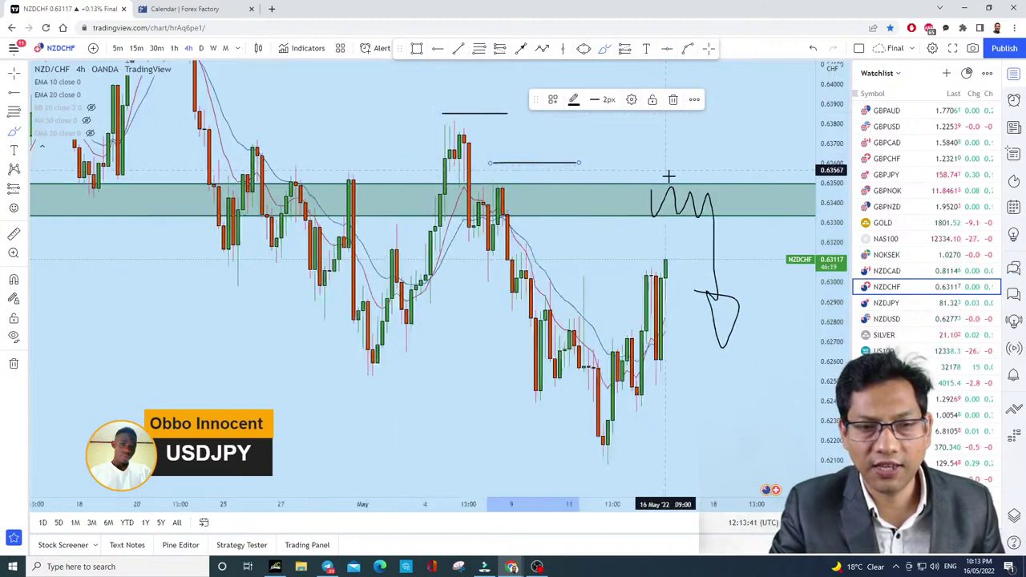
scroll(791, 287, down, 2)
scroll(806, 332, down, 4)
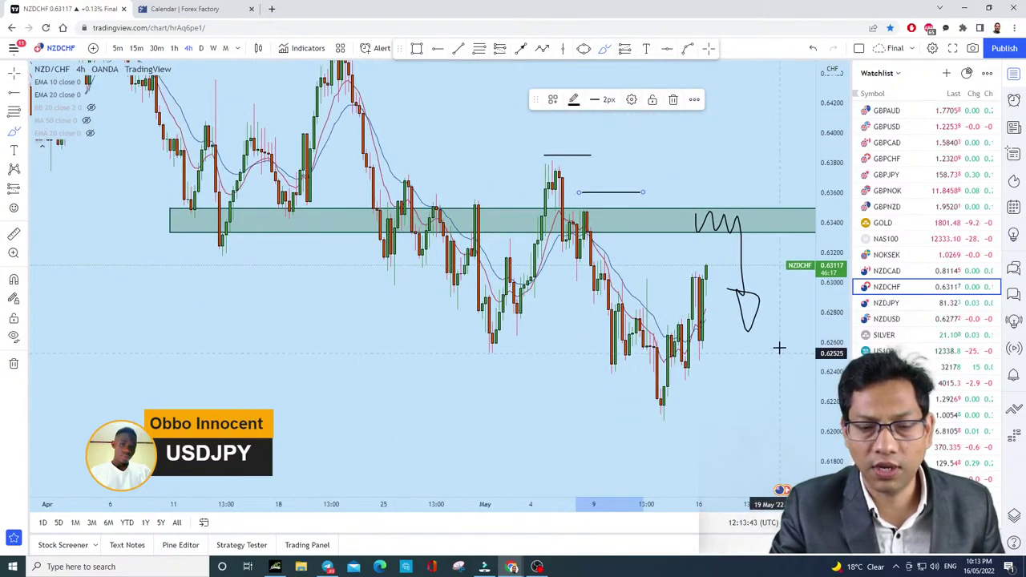
scroll(755, 423, up, 2)
drag(667, 403, 751, 403)
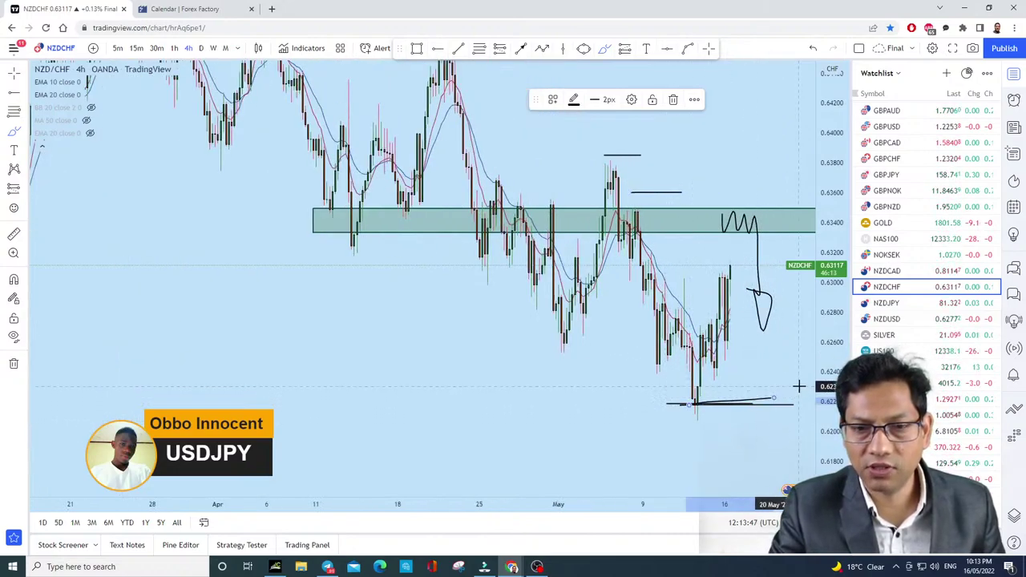
Step: Brush a short line on the zone's upper edge above the zigzag and retrace the line at the early-May high near 0.6385
scroll(799, 387, up, 1)
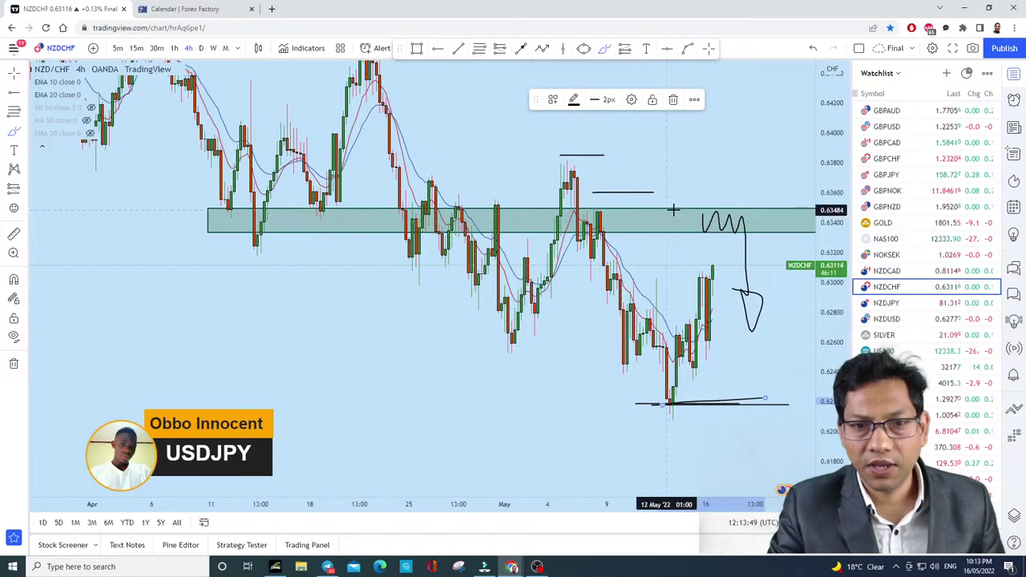
drag(681, 208, 750, 208)
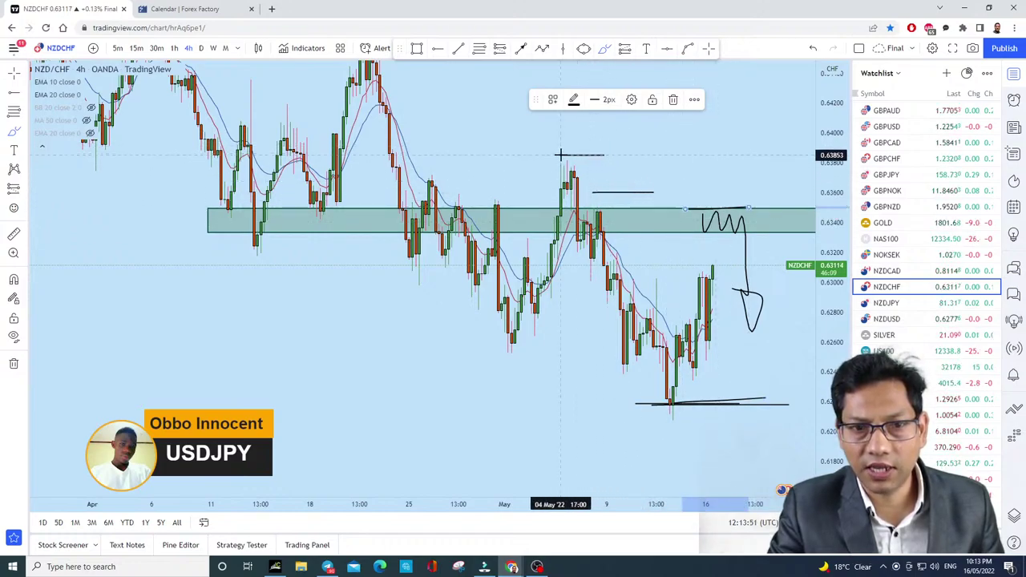
drag(566, 156, 629, 154)
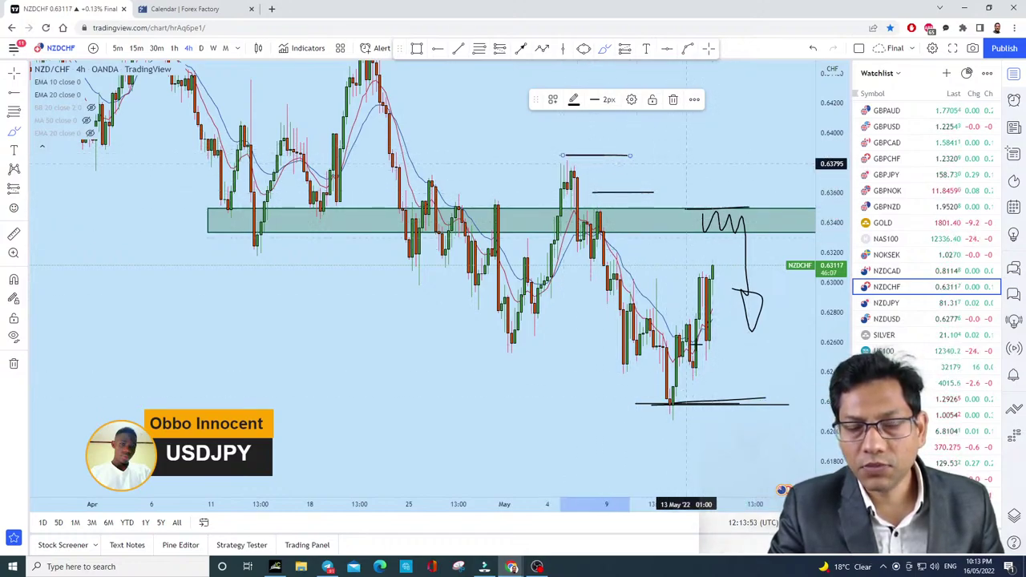
Step: Undo all the brush marks on the 4-hour chart, leaving only the zone
scroll(726, 249, up, 2)
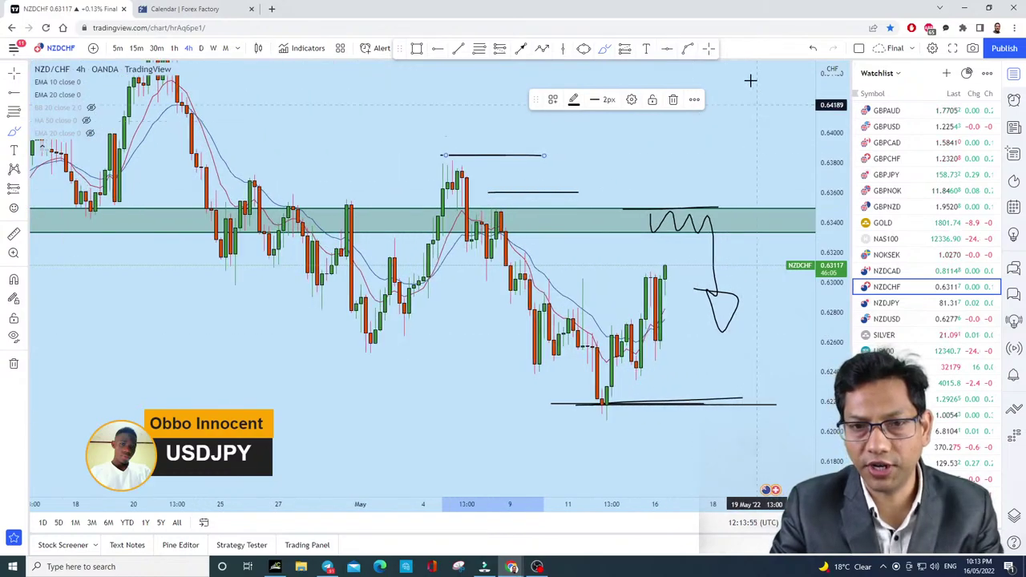
click(814, 50)
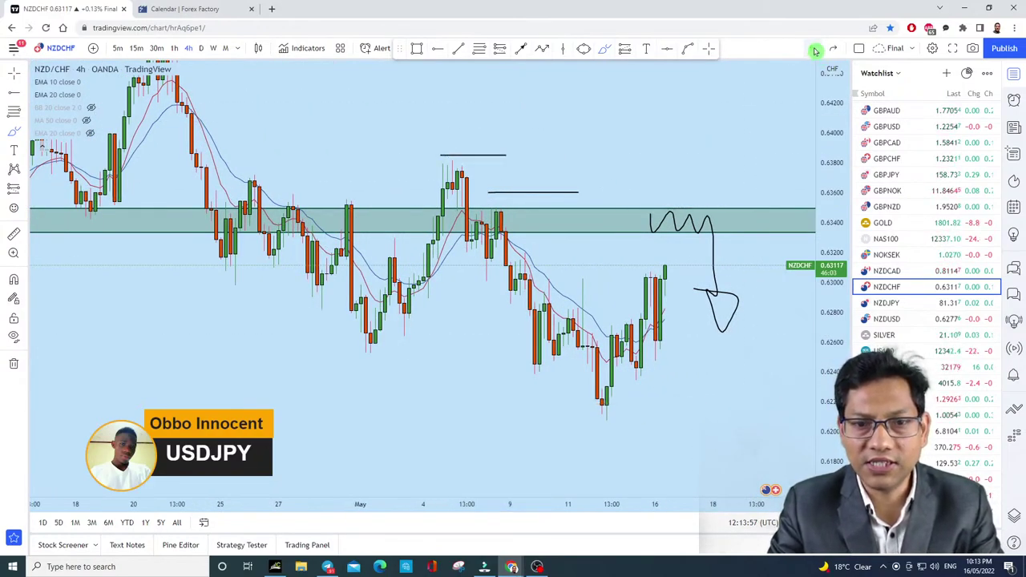
click(814, 50)
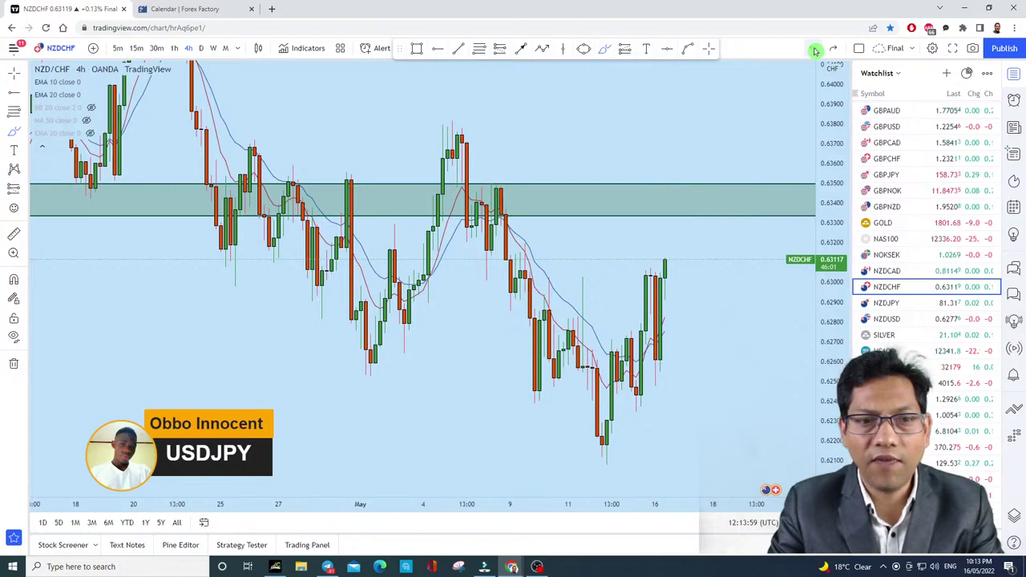
Step: Brush a horizontal line along the zone's upper edge near 0.6350, and undo it
mouse_move(537, 186)
mouse_down()
mouse_move(541, 201)
mouse_move(579, 183)
mouse_move(593, 213)
mouse_move(634, 176)
mouse_move(653, 215)
mouse_move(691, 220)
mouse_move(724, 178)
mouse_up()
click(813, 48)
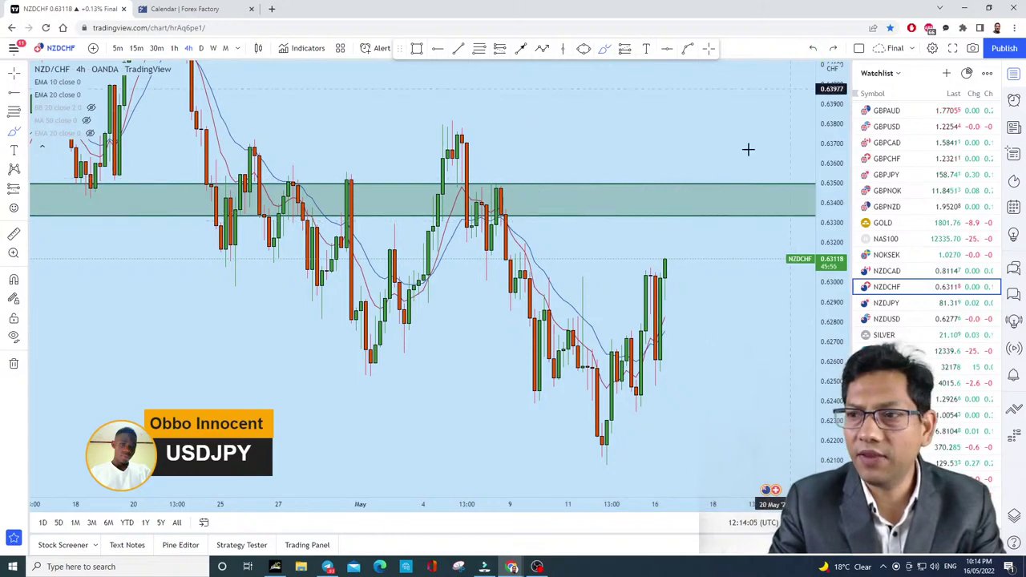
scroll(712, 267, up, 3)
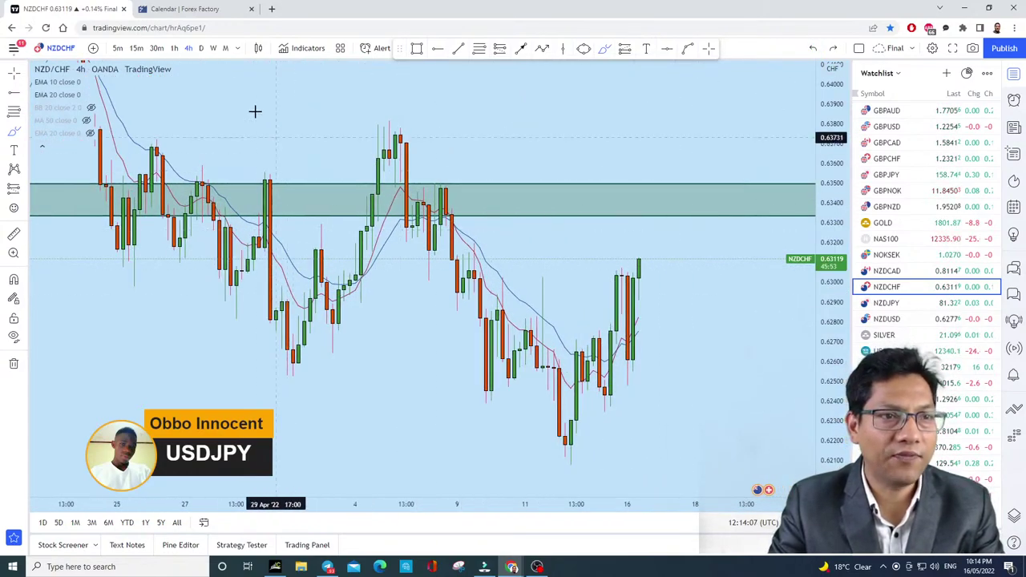
Step: Switch to the monthly timeframe and remove the drawn zone from the chart
click(225, 48)
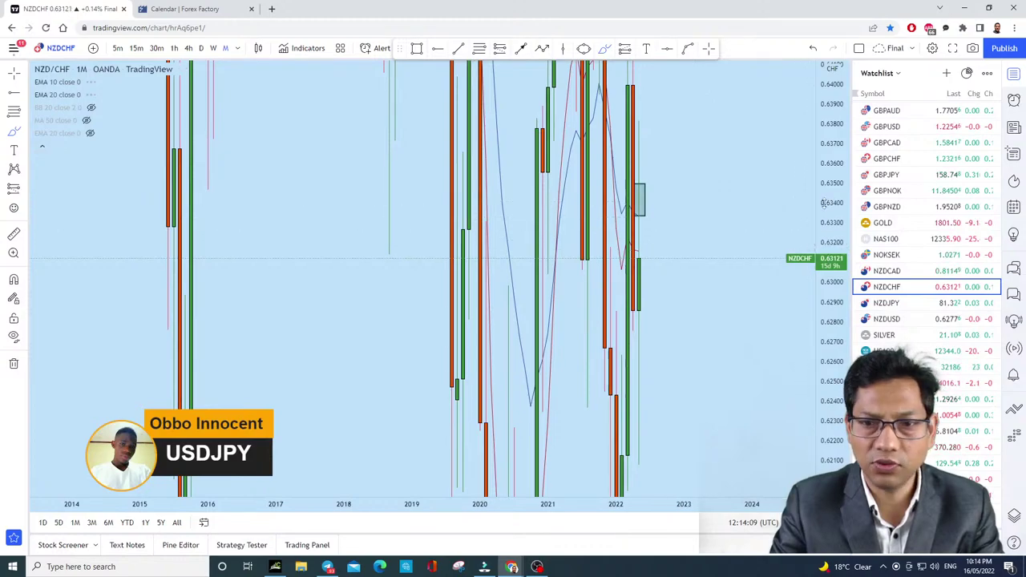
scroll(724, 422, up, 5)
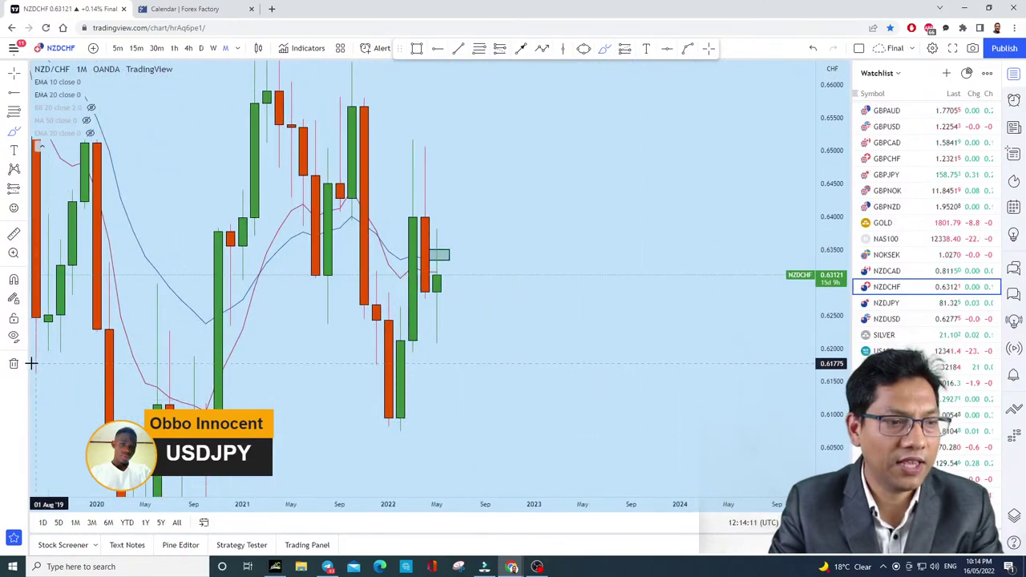
click(24, 363)
click(63, 362)
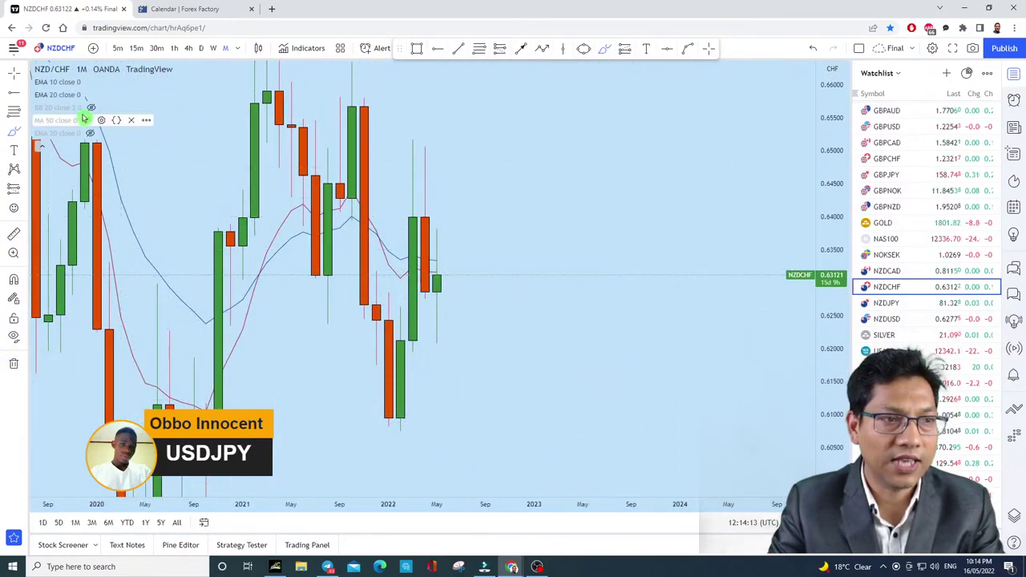
drag(577, 193, 693, 203)
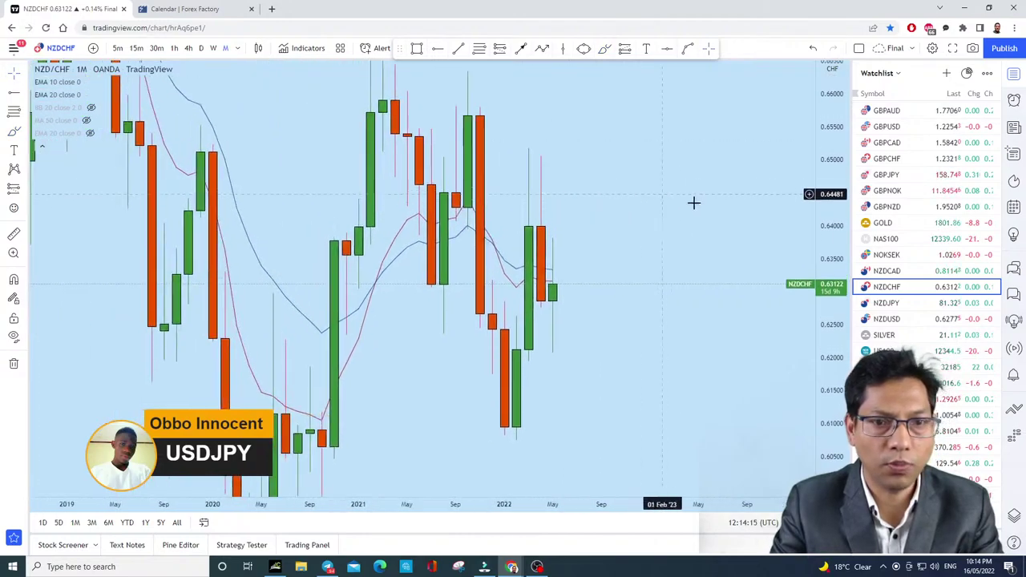
drag(836, 239, 729, 385)
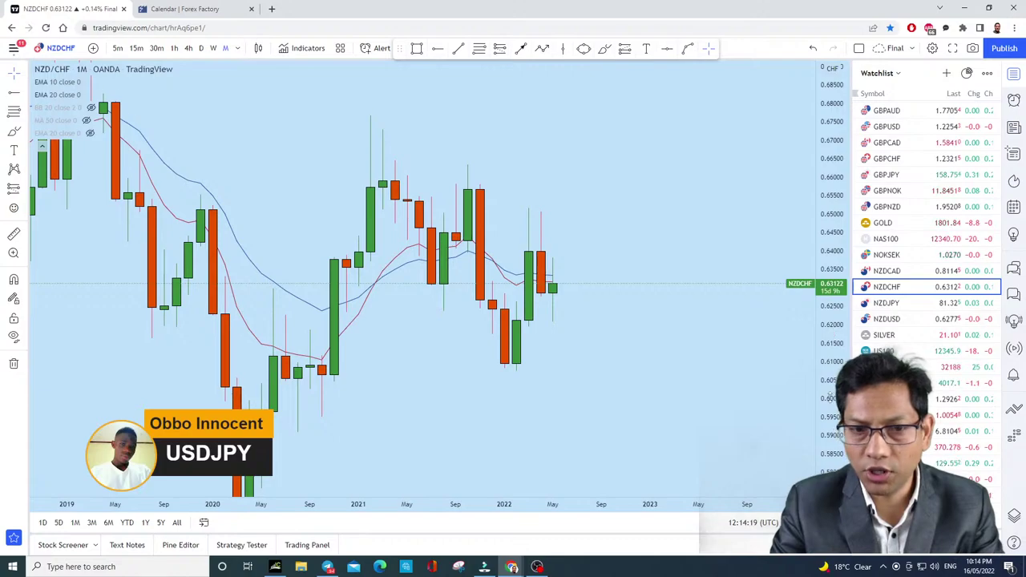
Step: Brush short marks at the March and April 2022 monthly highs near 0.651, and undo them
scroll(617, 195, up, 3)
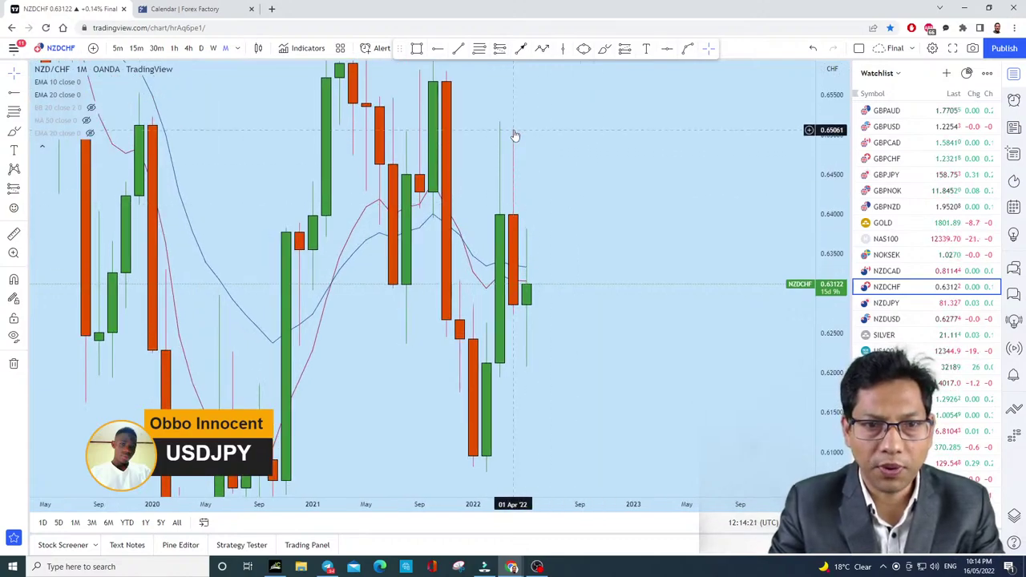
click(605, 50)
mouse_move(513, 130)
mouse_down()
mouse_move(542, 145)
mouse_move(487, 119)
mouse_up()
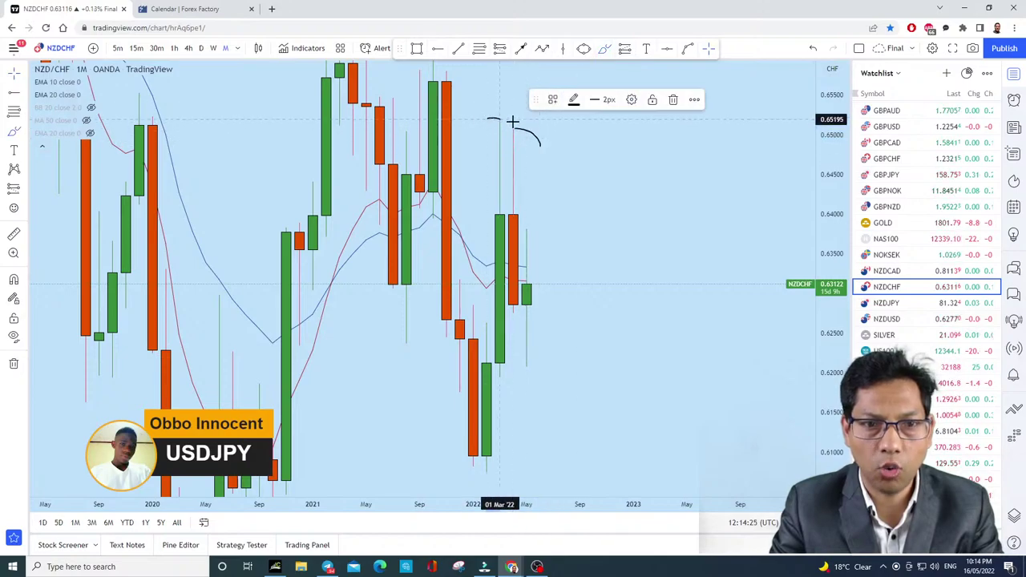
click(813, 48)
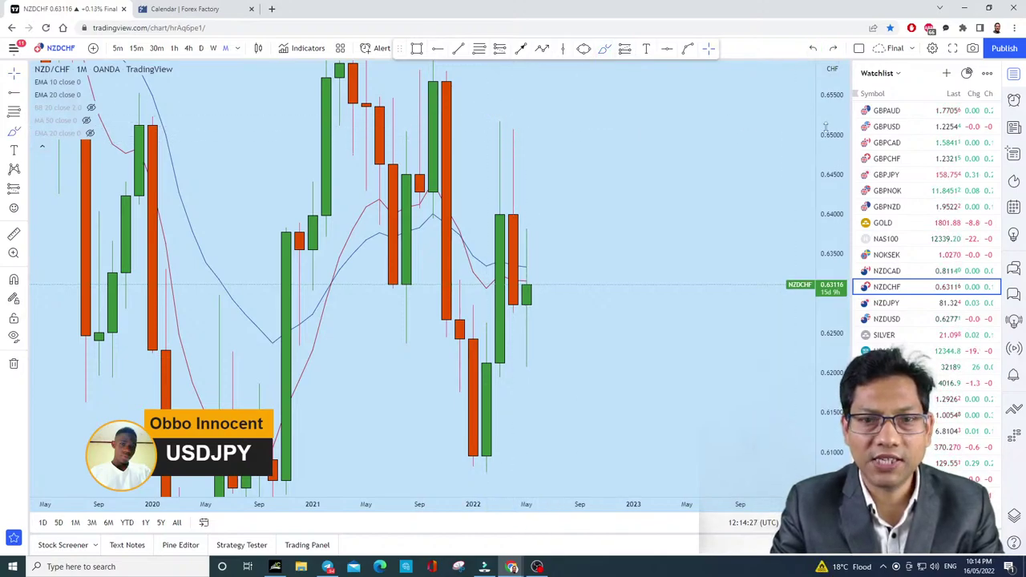
Step: Brush a descending trendline from the 2017 high across the 2021 highs with strokes beyond the latest candle, and undo them
scroll(696, 399, down, 5)
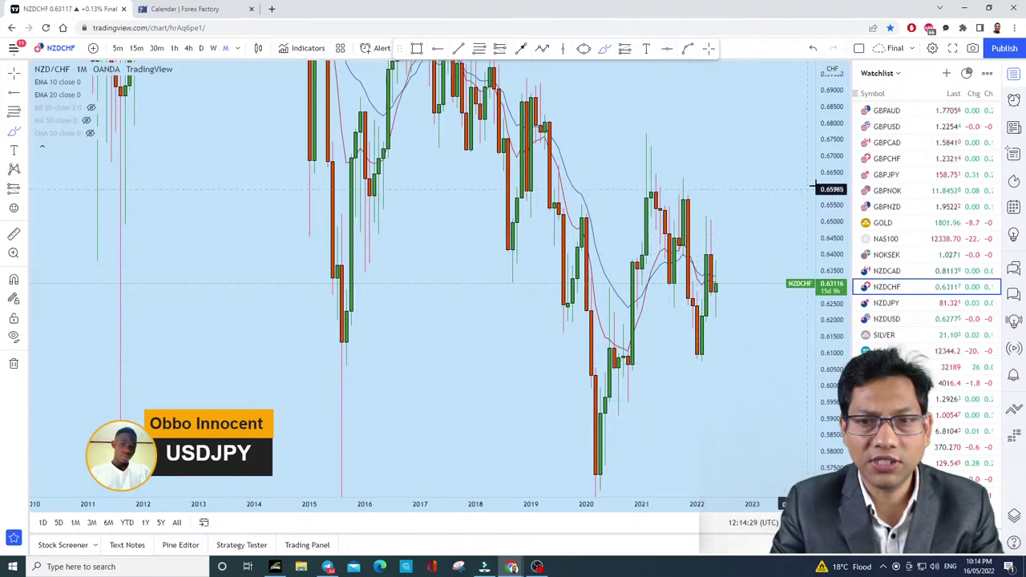
drag(441, 87, 776, 271)
scroll(782, 245, up, 3)
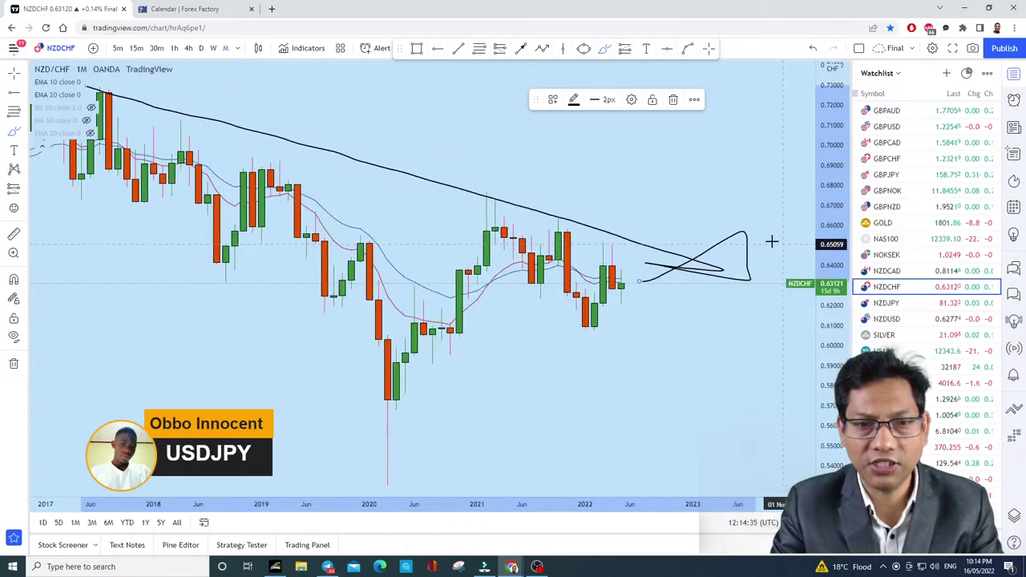
click(814, 49)
Step: Brush short marks above the 2022 monthly highs and the late-2021 high, and undo them
scroll(600, 299, down, 2)
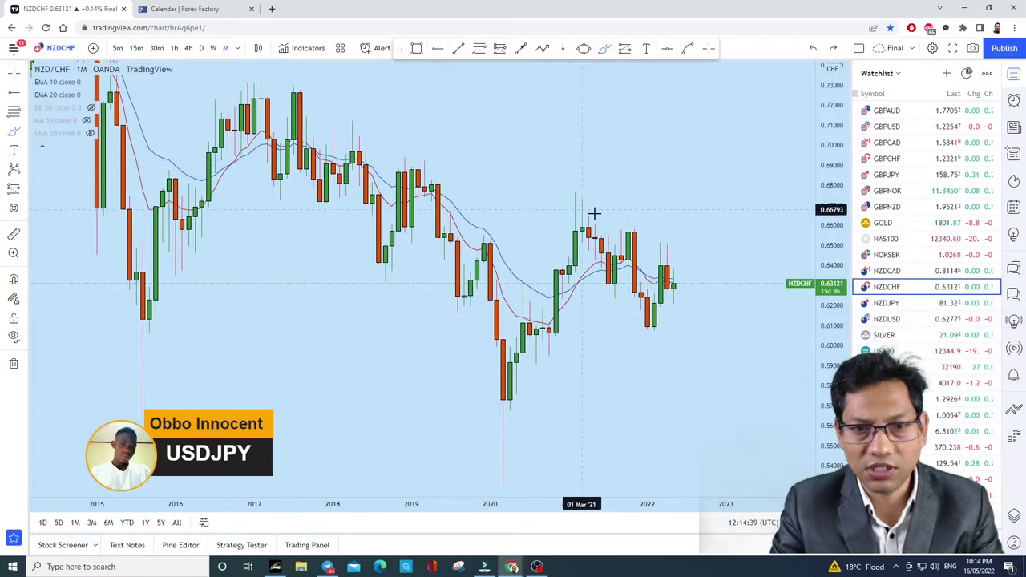
scroll(715, 265, up, 1)
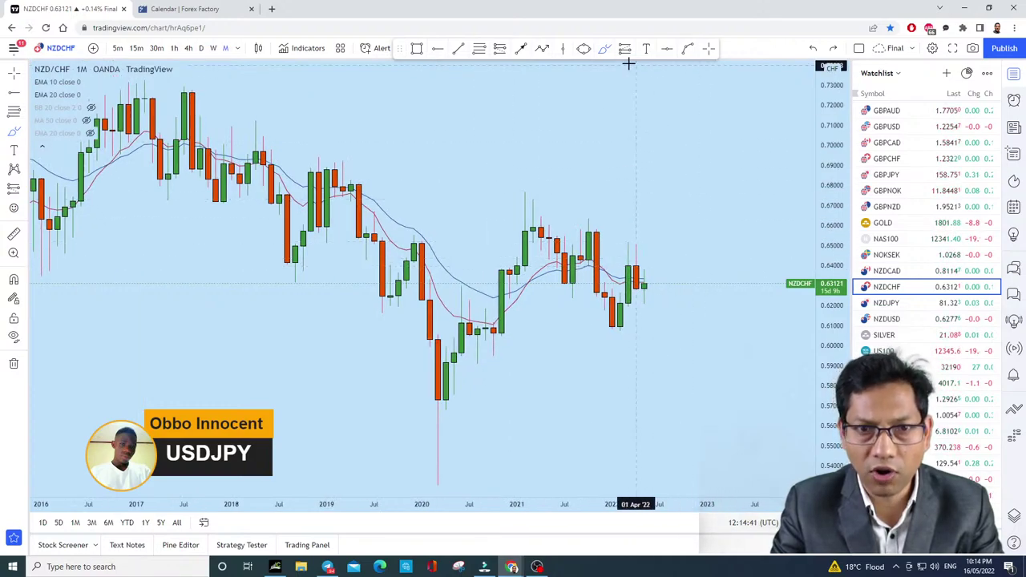
drag(628, 227, 668, 246)
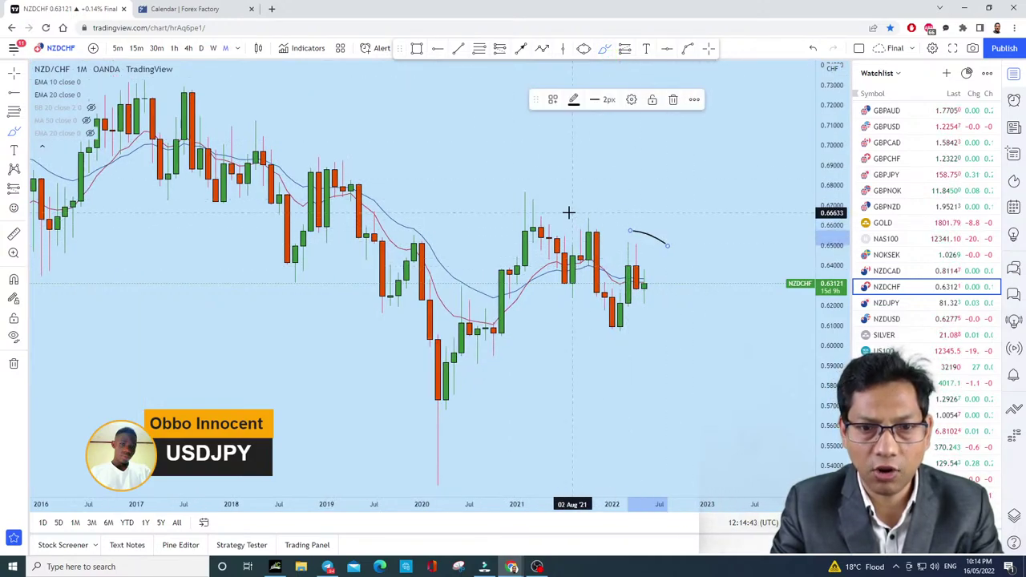
drag(573, 212, 619, 217)
click(811, 50)
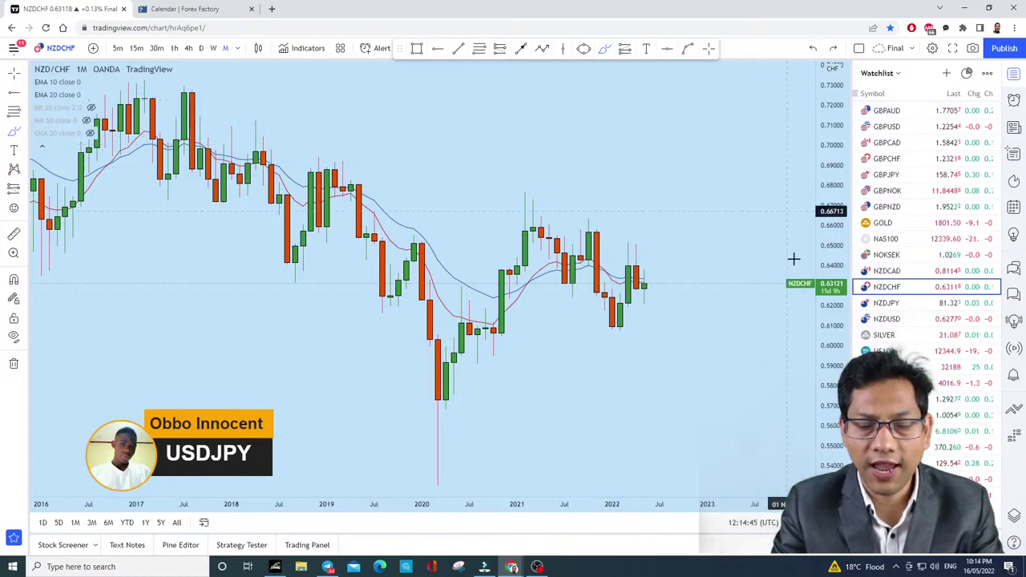
Step: Brush strokes around the upper wick of the May 2022 monthly candle, and undo them
scroll(638, 316, up, 4)
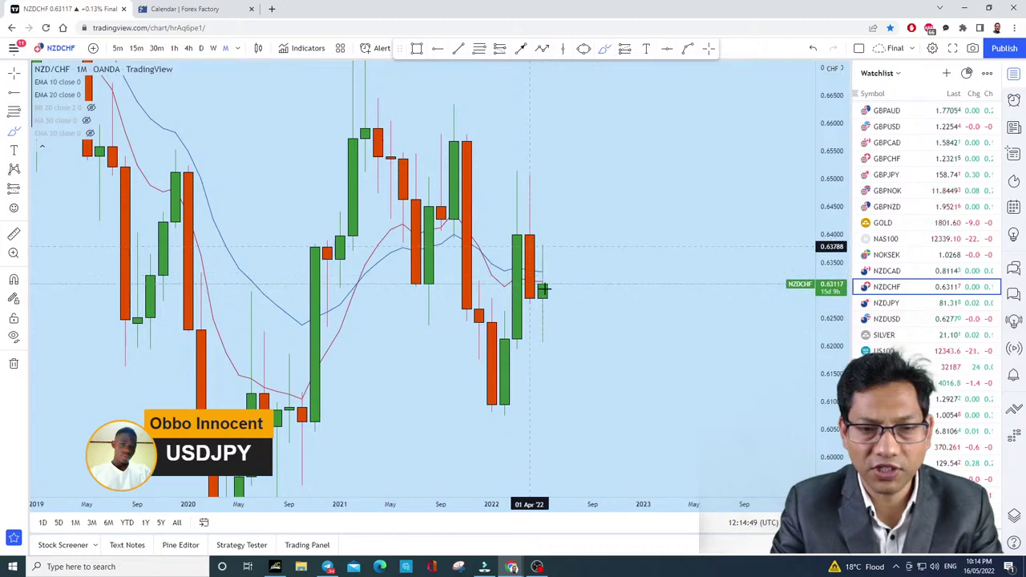
mouse_move(546, 253)
mouse_down()
mouse_move(544, 237)
mouse_move(553, 337)
mouse_up()
click(814, 50)
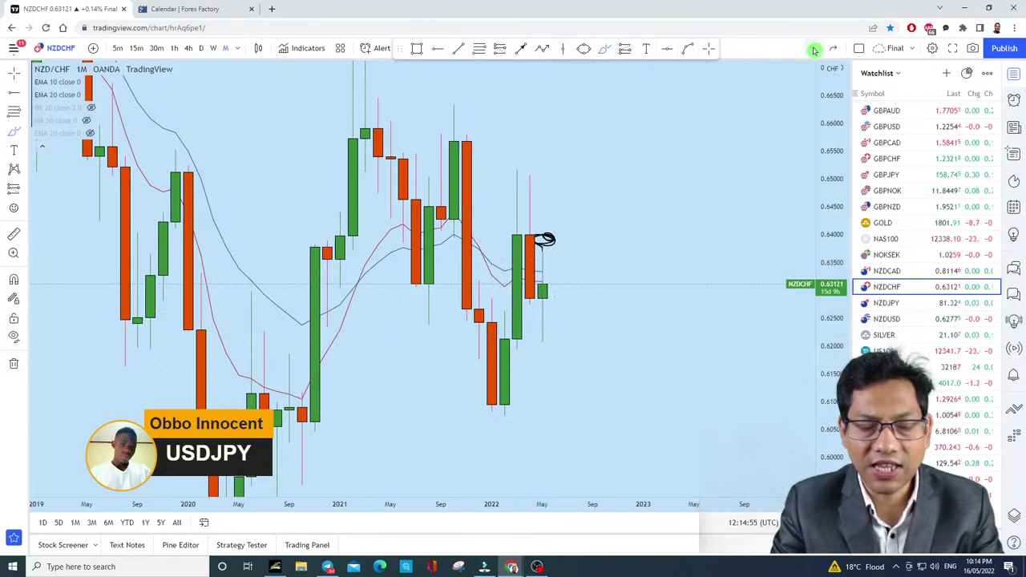
Step: Brush a loop on the May 2022 candle's upper wick and a line falling to about 0.611, and undo them
scroll(554, 282, up, 3)
click(476, 245)
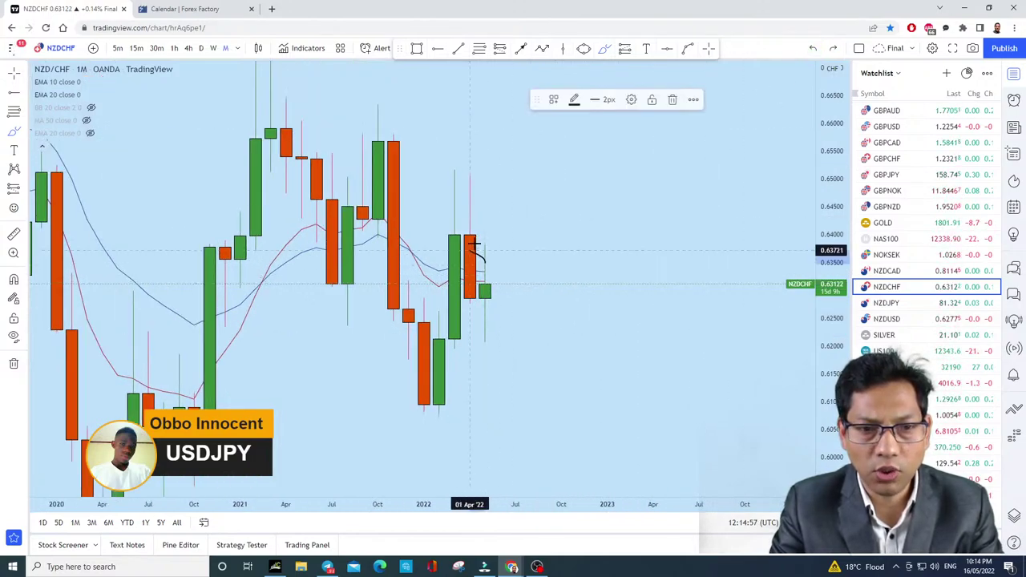
drag(478, 244, 498, 389)
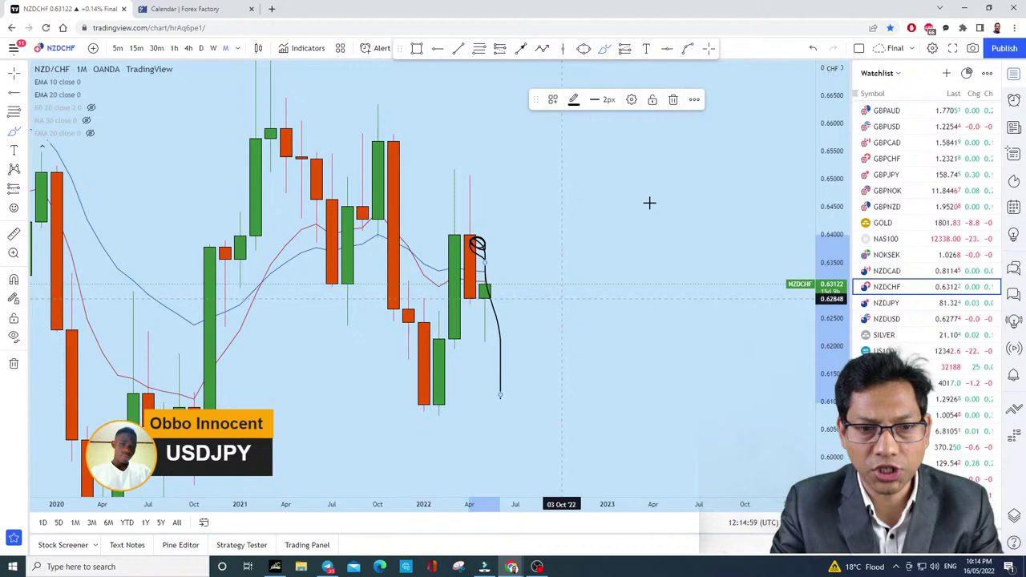
click(813, 48)
Step: Switch to the weekly timeframe and enlarge the latest candles around 0.631
scroll(724, 263, down, 3)
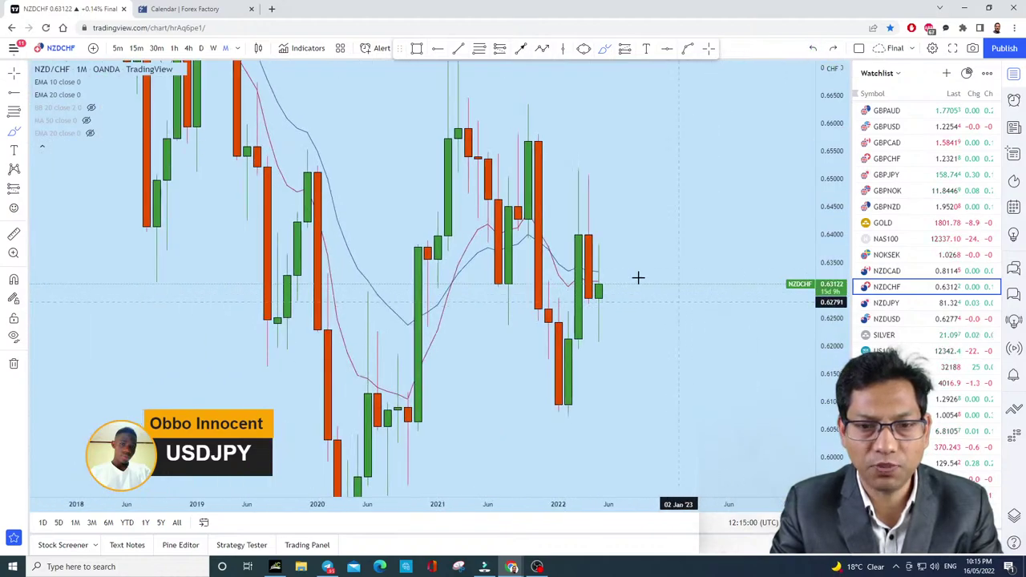
click(214, 48)
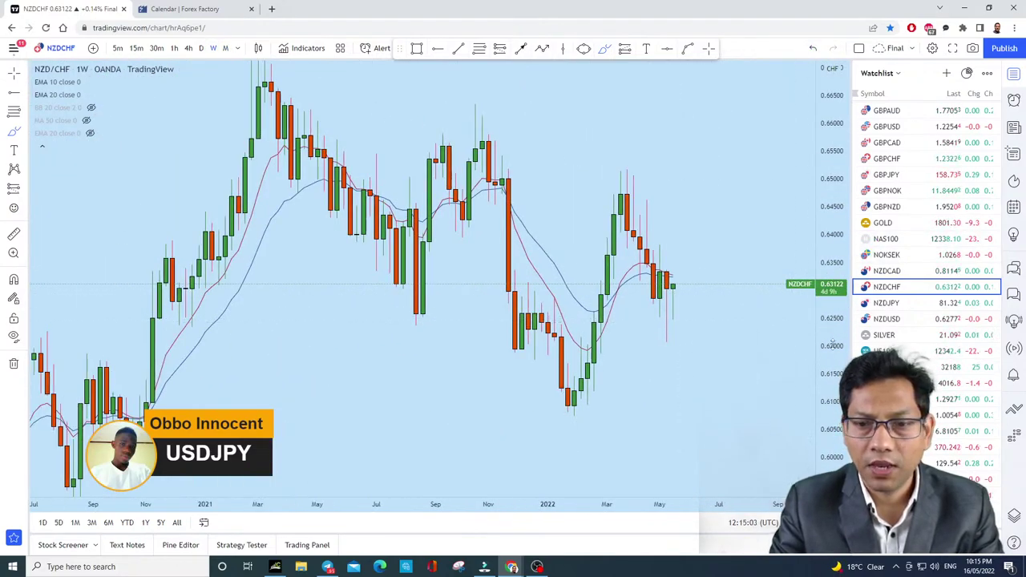
scroll(690, 287, up, 5)
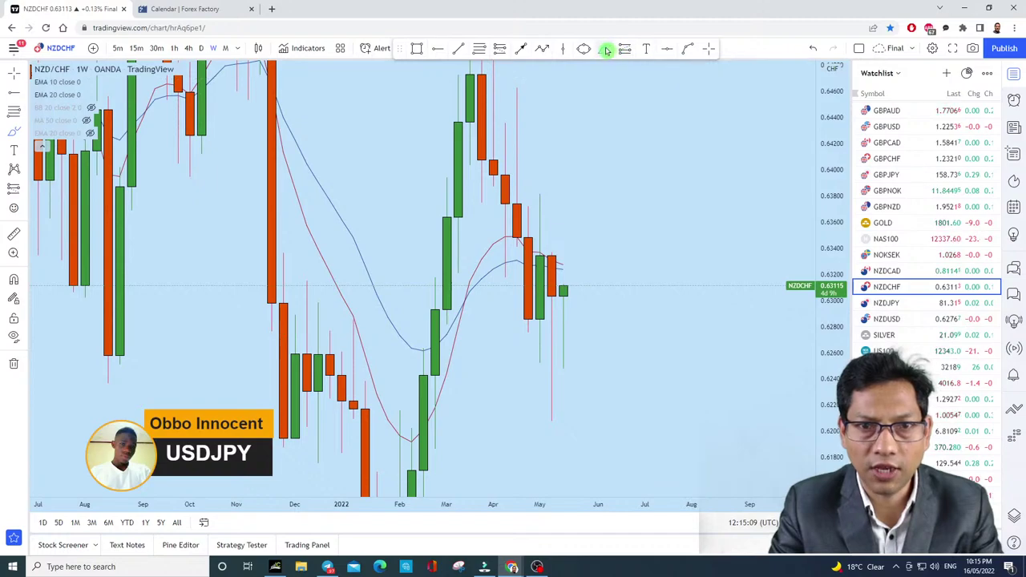
Step: Brush an arc over the early-May weekly high near 0.6388 and a curve falling to about 0.630, and undo both
drag(529, 202, 587, 191)
drag(543, 250, 609, 305)
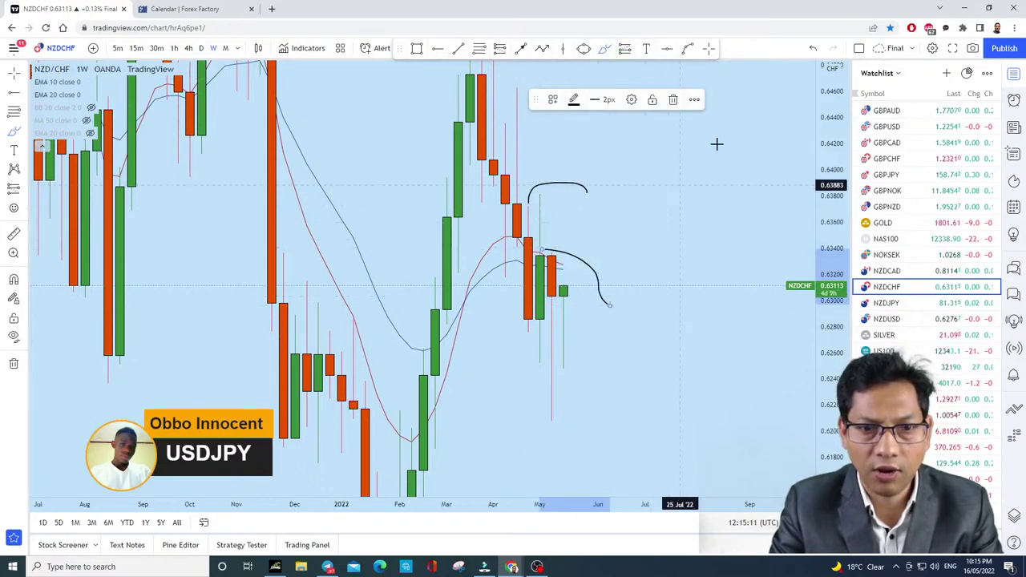
click(814, 49)
click(815, 49)
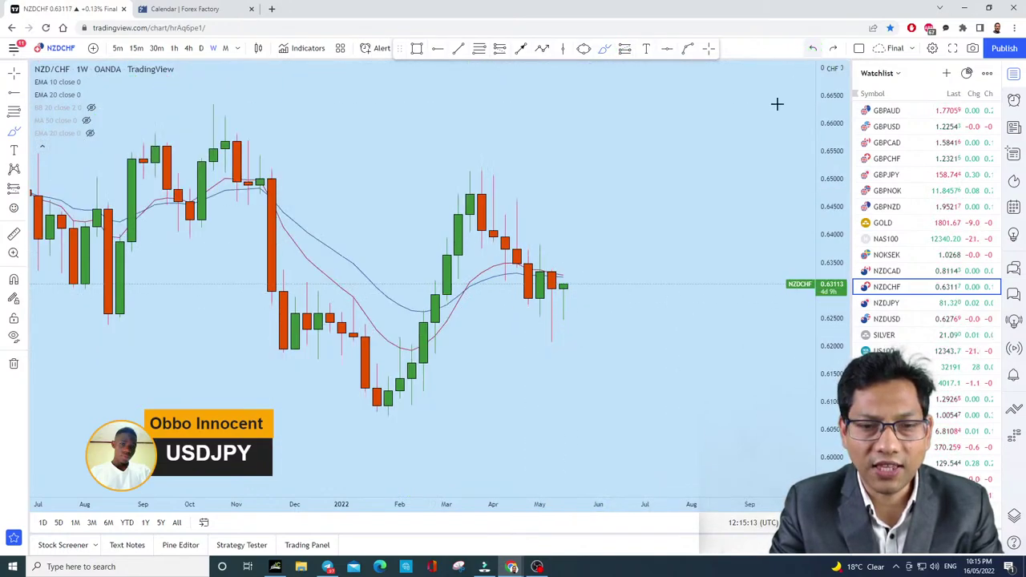
Step: Draw a thin rectangle as a level at about 0.6333 from 31 January to mid-September 2022 on the weekly chart
drag(834, 381, 828, 4)
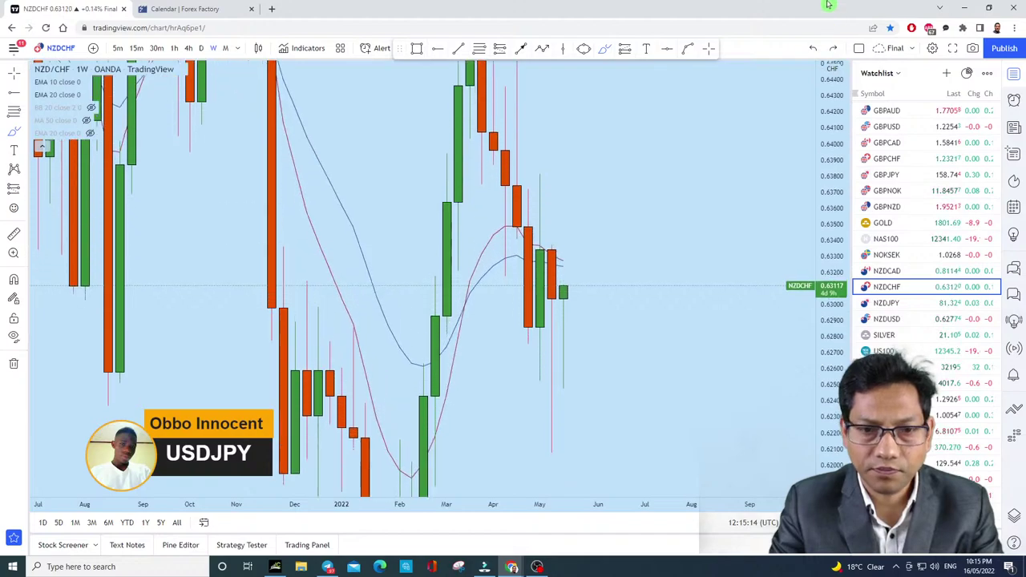
click(423, 50)
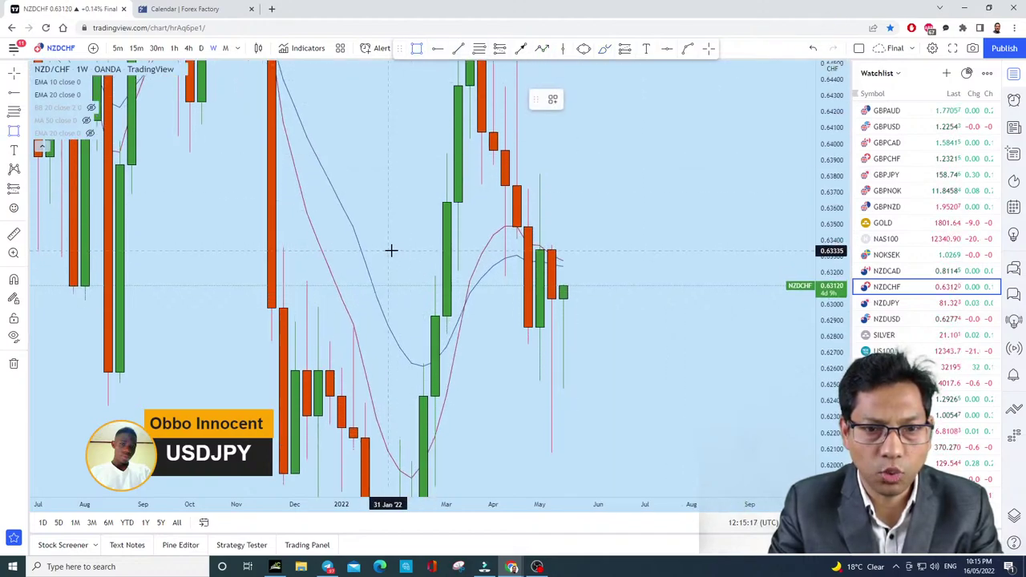
drag(390, 251, 772, 251)
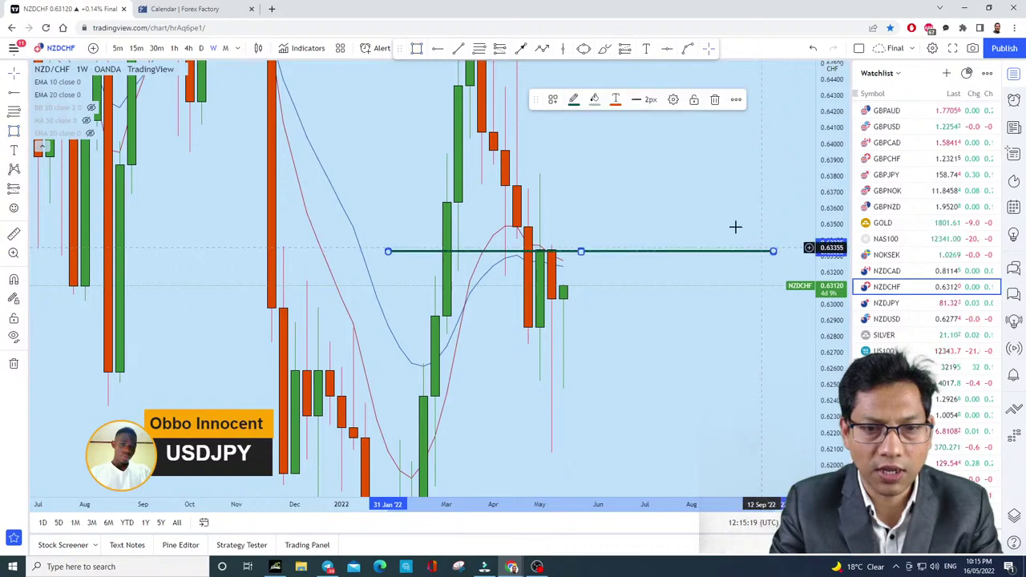
click(735, 227)
Step: Switch to the daily timeframe and enlarge the May candles around the level at about 0.6333
scroll(816, 202, down, 2)
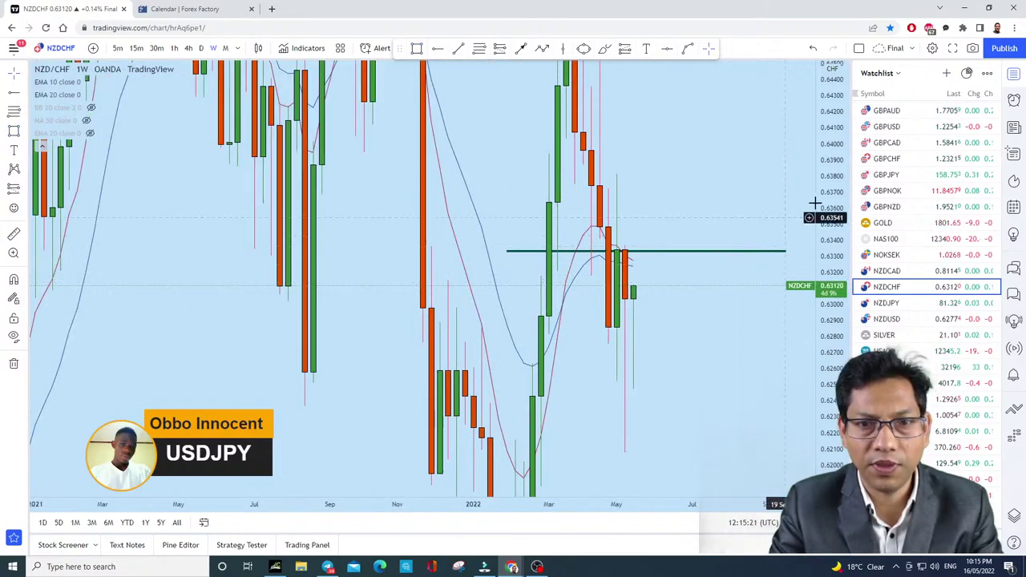
drag(837, 155, 796, 291)
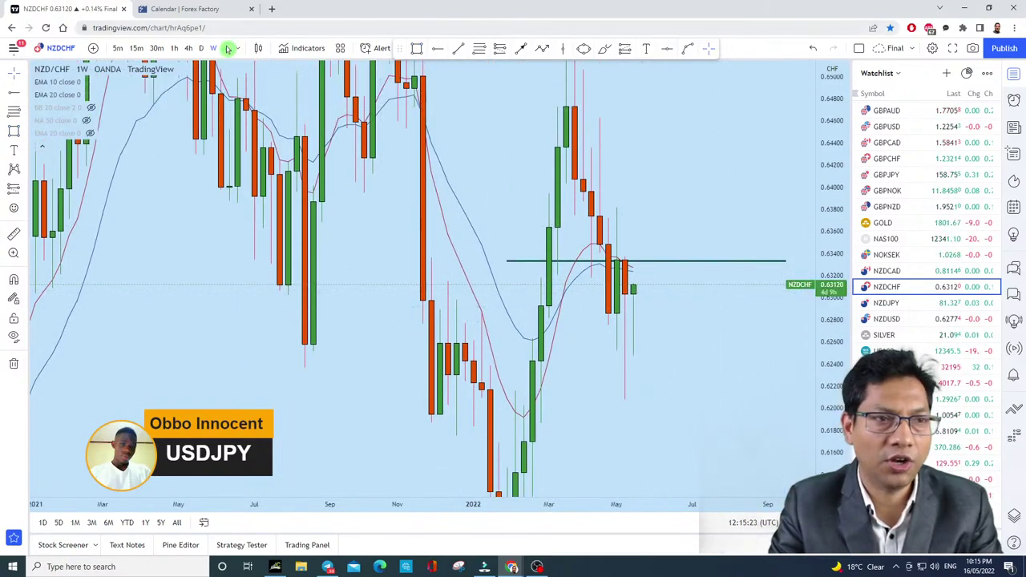
click(201, 48)
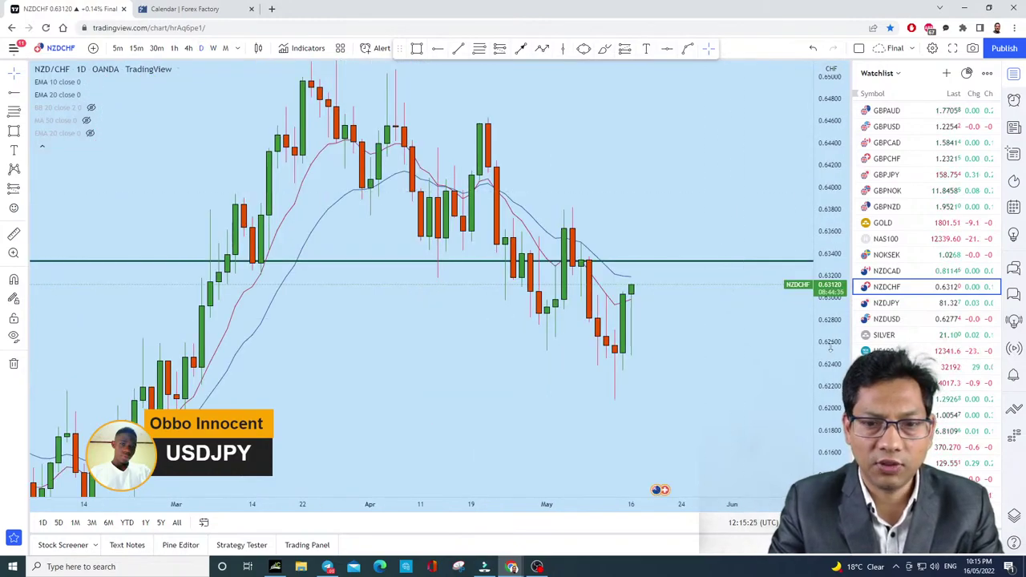
scroll(824, 210, up, 2)
scroll(568, 165, up, 2)
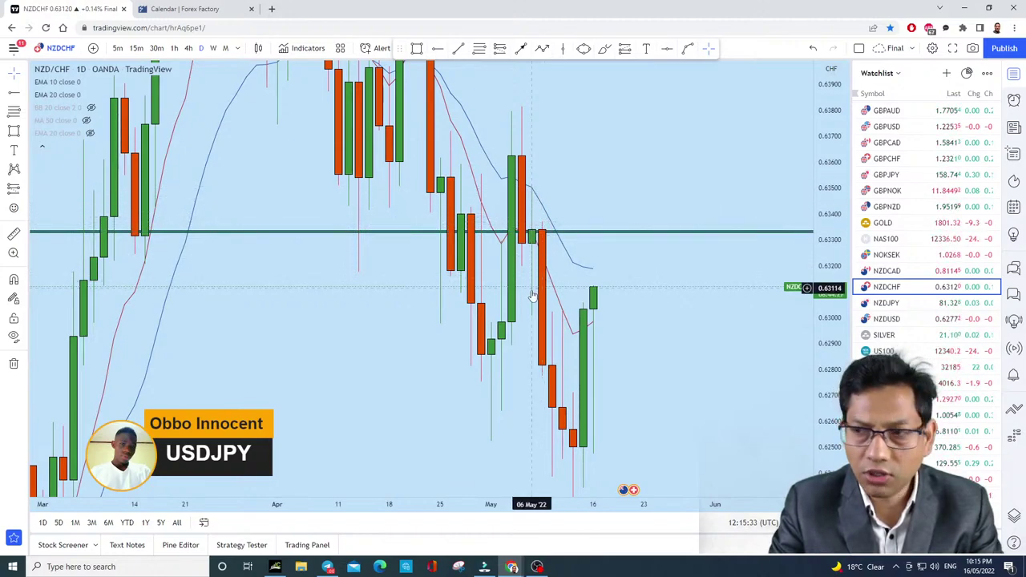
Step: Draw a rectangular zone between about 0.6333 and 0.6349 from 8 April to mid-June 2022 on the daily NZDCHF chart
click(417, 49)
mouse_move(308, 228)
mouse_down()
mouse_move(681, 190)
mouse_move(789, 190)
mouse_up()
click(721, 188)
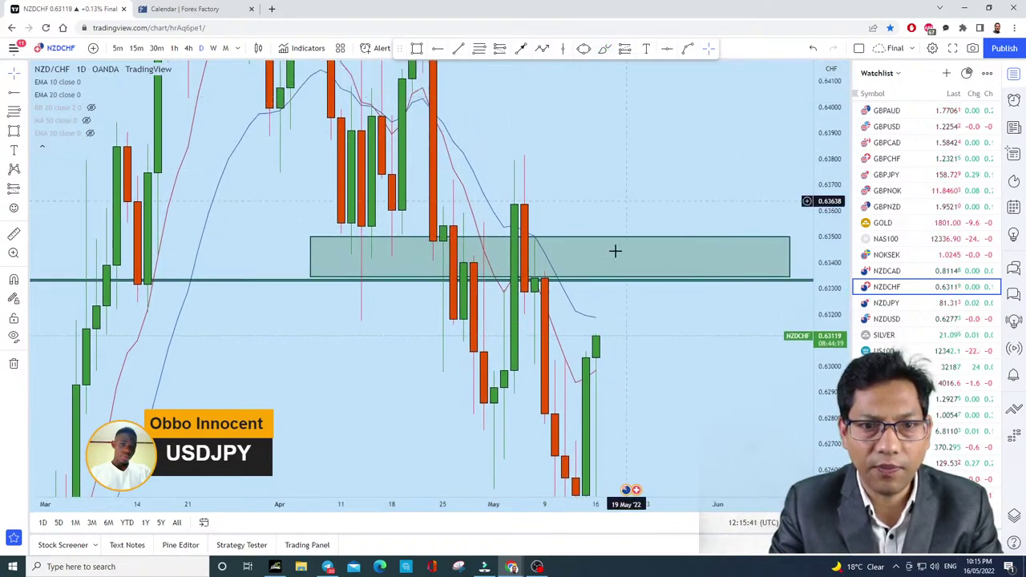
mouse_move(607, 243)
mouse_down()
mouse_move(620, 242)
mouse_move(617, 257)
mouse_up()
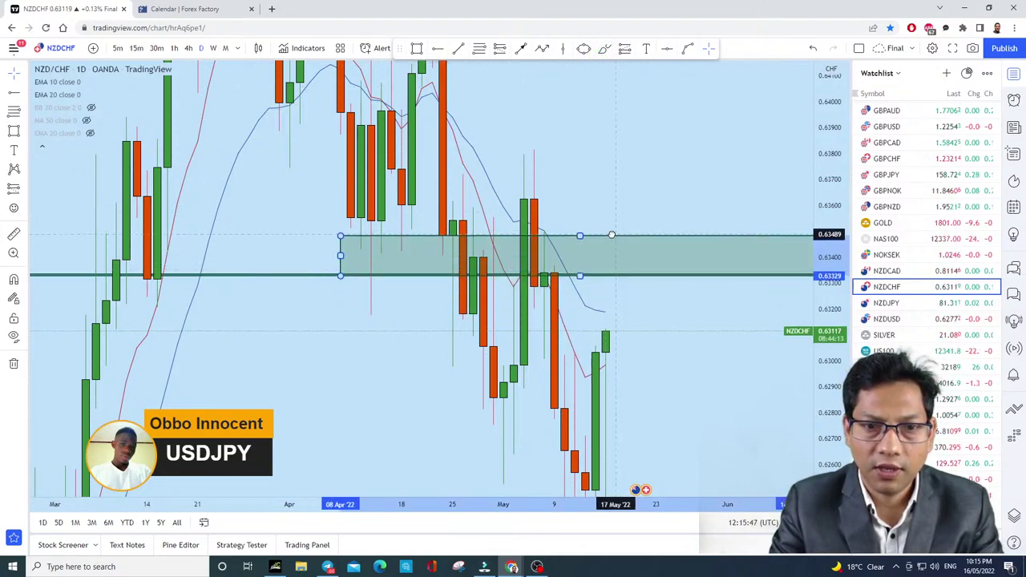
Step: Brush a zigzag inside the zone and short levels at about 0.6385 and 0.6248, and undo the strokes
click(605, 49)
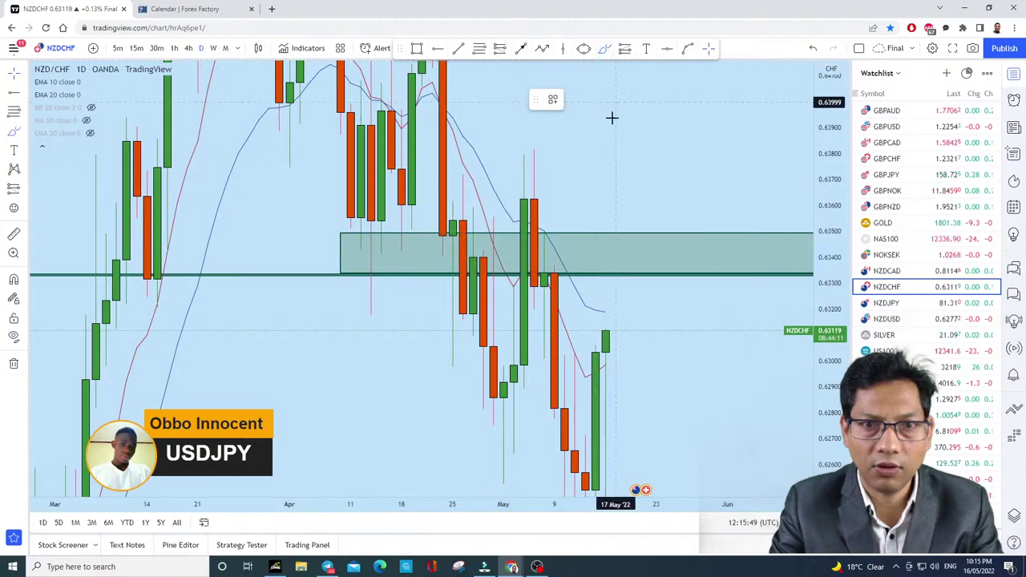
mouse_move(595, 239)
mouse_down()
mouse_move(607, 268)
mouse_move(671, 238)
mouse_move(707, 277)
mouse_up()
drag(517, 140, 565, 140)
scroll(737, 261, down, 2)
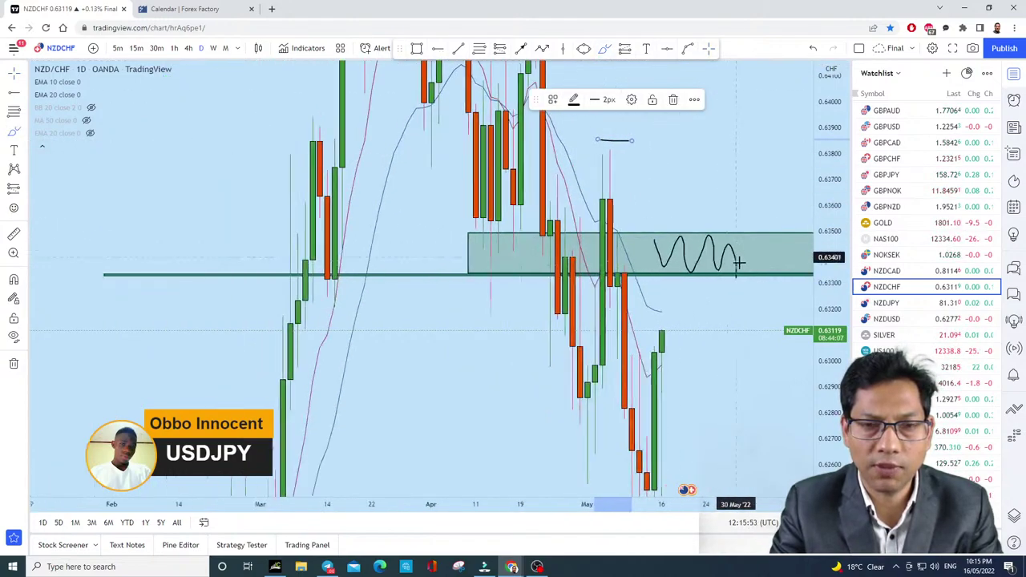
drag(823, 253, 831, 363)
drag(641, 424, 789, 423)
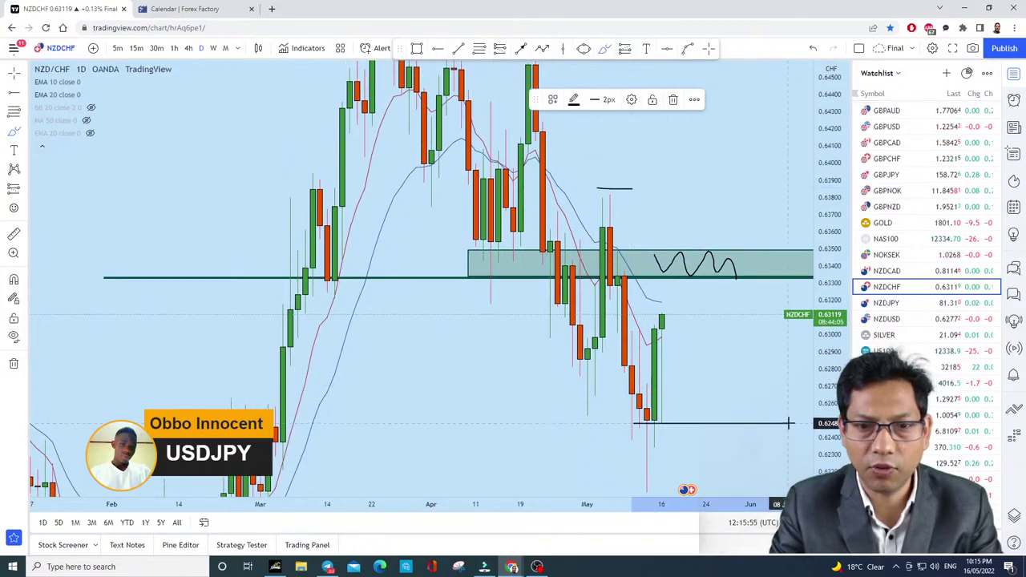
drag(813, 356, 814, 371)
scroll(805, 385, down, 3)
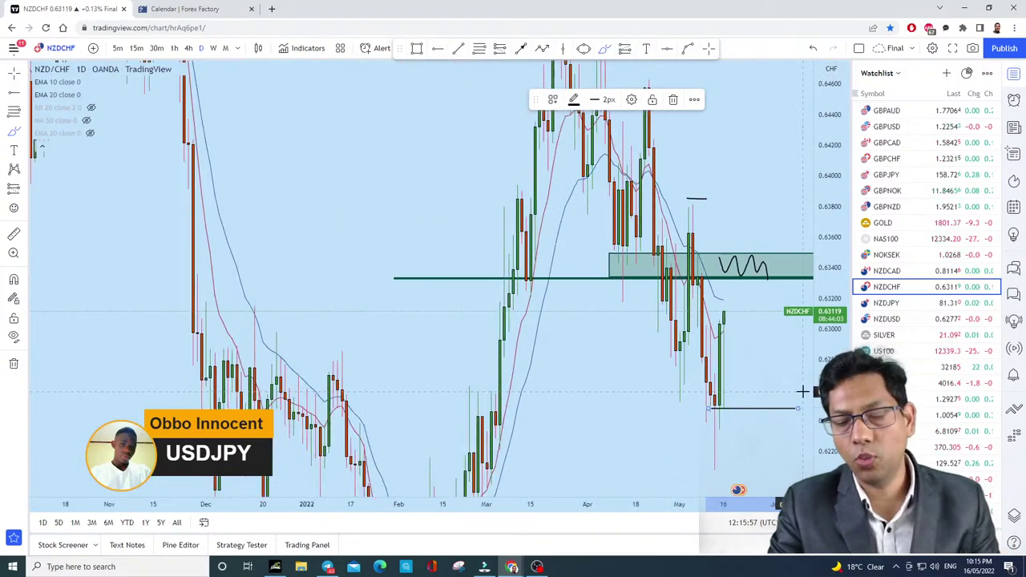
scroll(806, 385, up, 4)
click(808, 49)
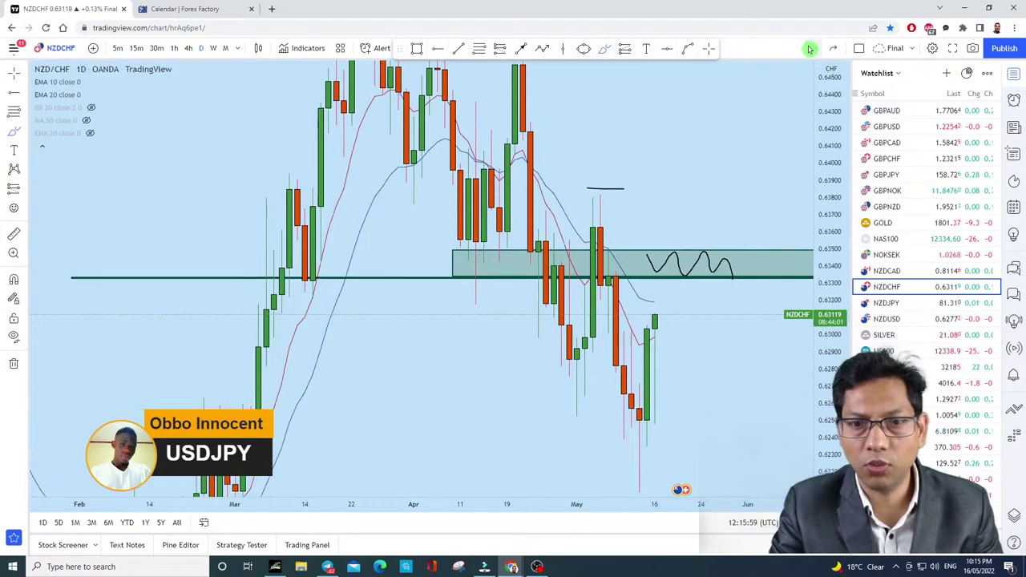
click(810, 49)
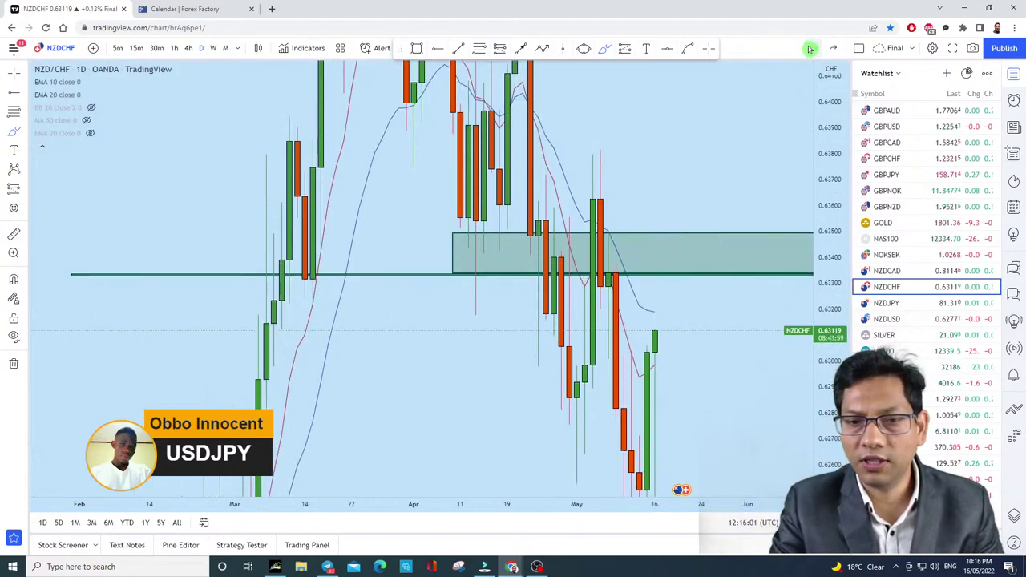
Step: Open the NZDCAD daily chart and enlarge the latest candles around 0.811
click(922, 271)
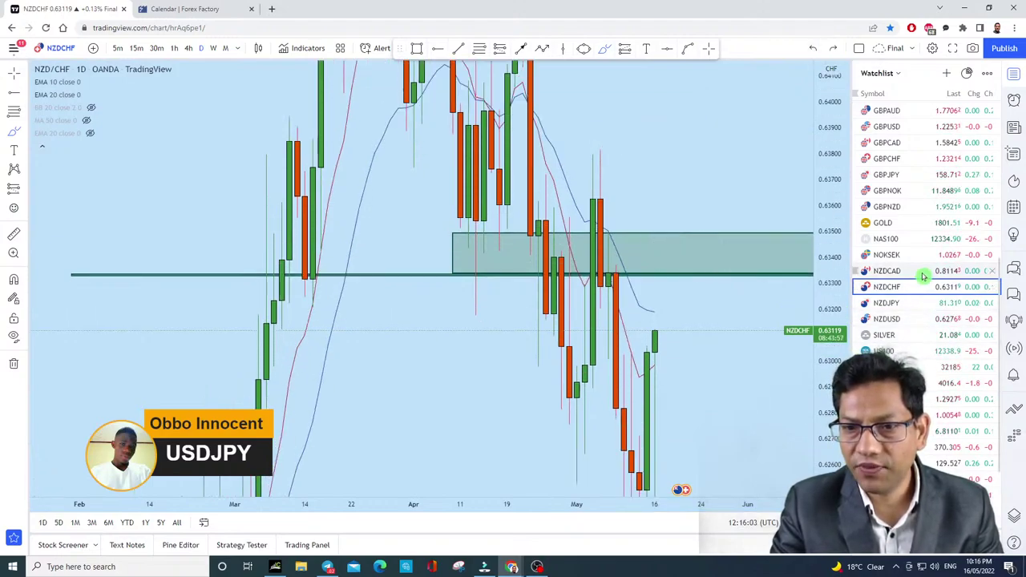
scroll(758, 322, down, 3)
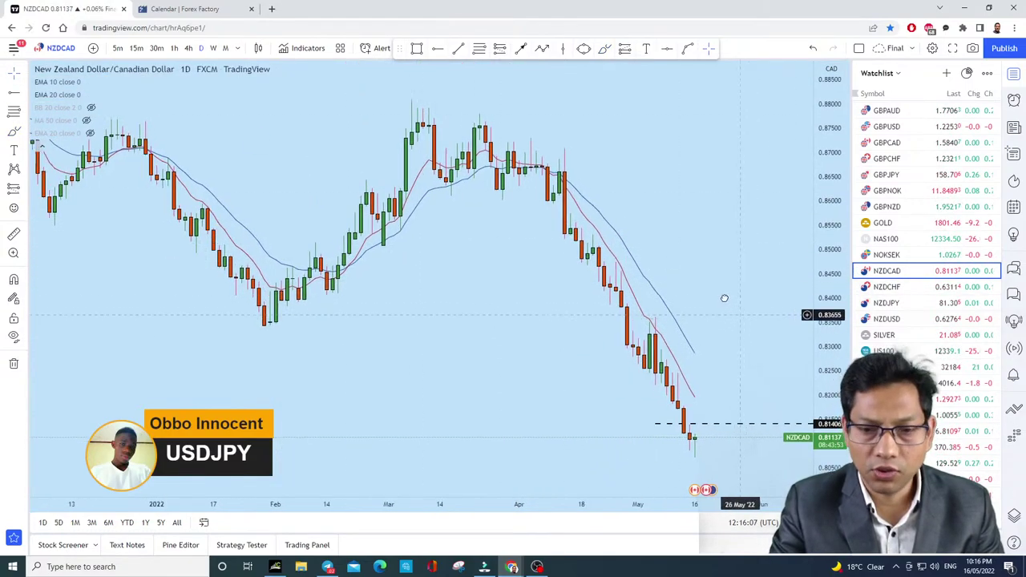
scroll(724, 297, up, 3)
scroll(604, 201, up, 3)
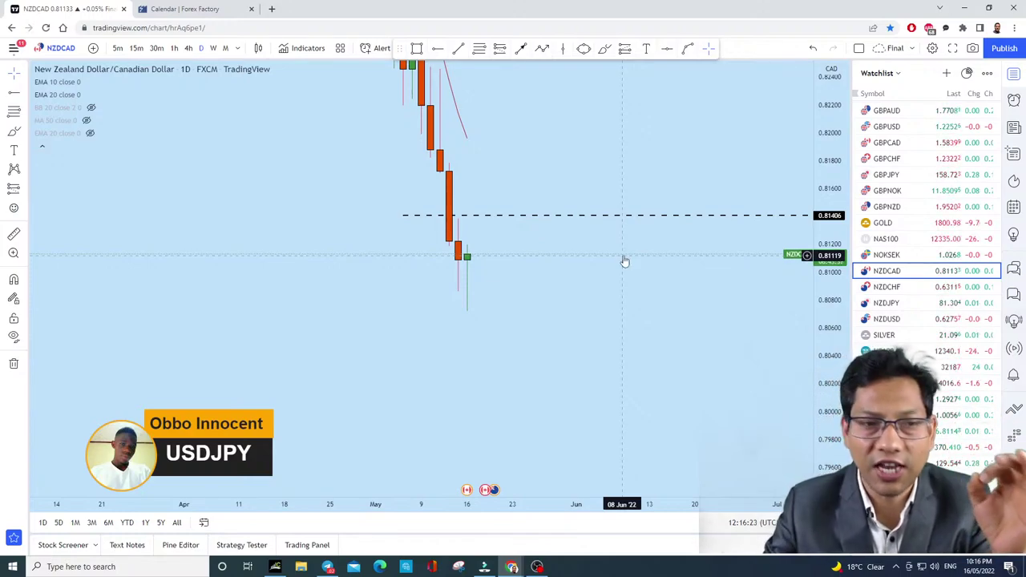
Step: Brush a falling zigzag from about 0.849 to 0.833 beside the candles, add a sharp rise and drop, and undo the sketch
mouse_move(626, 137)
mouse_down()
mouse_move(655, 192)
mouse_move(637, 264)
mouse_up()
click(604, 49)
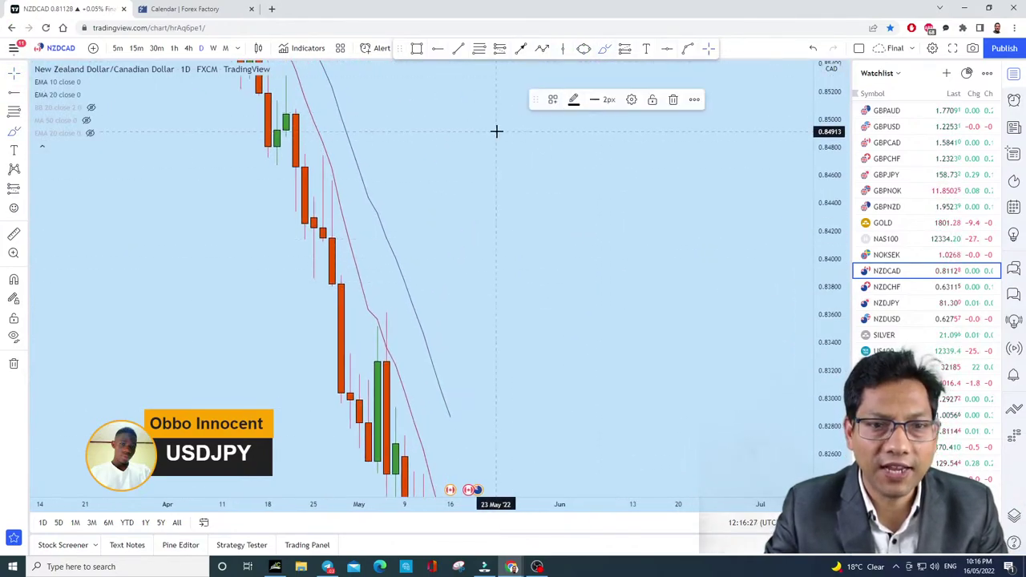
mouse_move(496, 131)
mouse_down()
mouse_move(491, 217)
mouse_move(530, 164)
mouse_move(532, 224)
mouse_move(563, 206)
mouse_move(563, 245)
mouse_move(602, 252)
mouse_move(605, 352)
mouse_up()
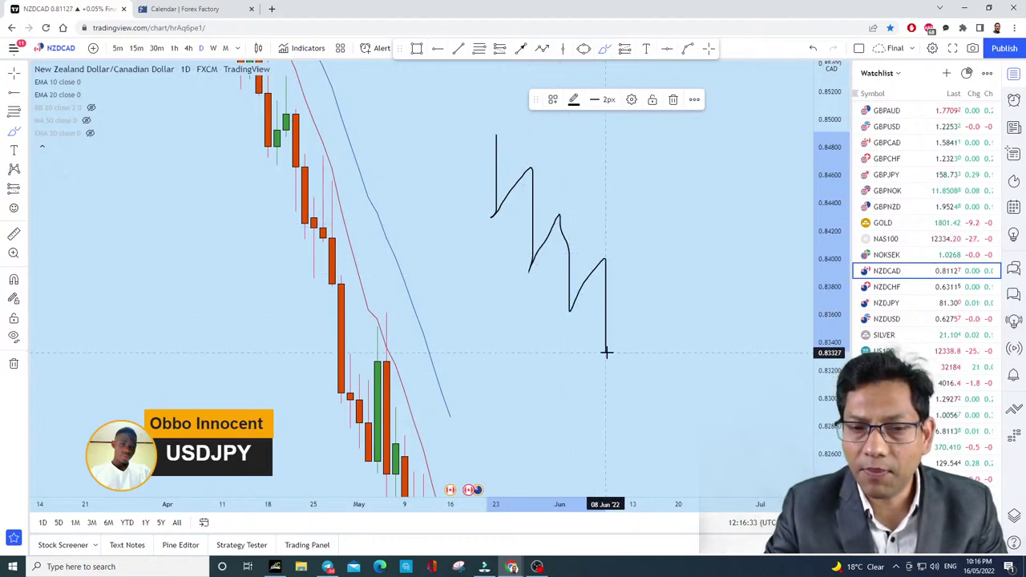
drag(606, 353, 626, 158)
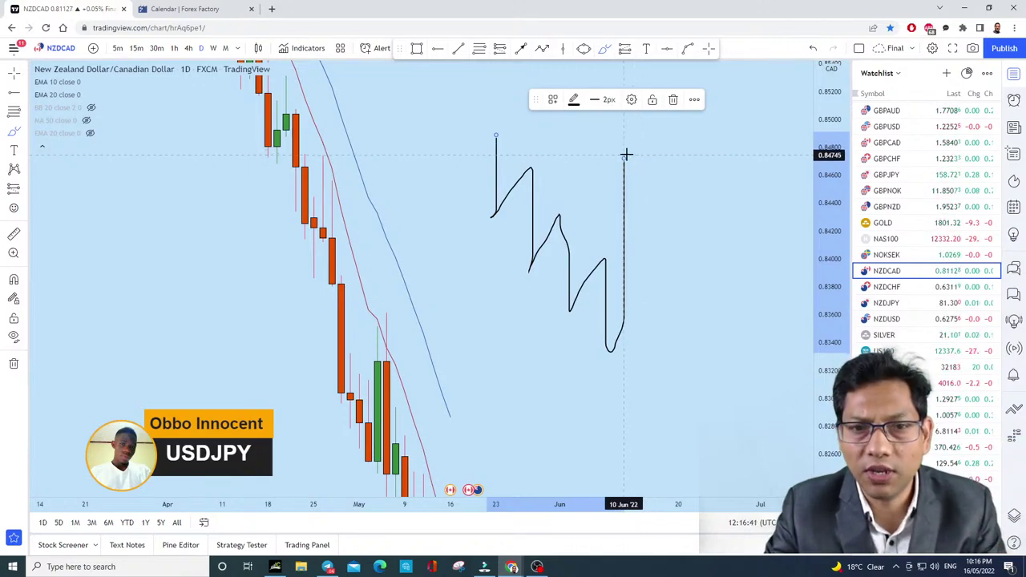
mouse_move(626, 153)
mouse_down()
mouse_move(664, 140)
mouse_move(672, 356)
mouse_up()
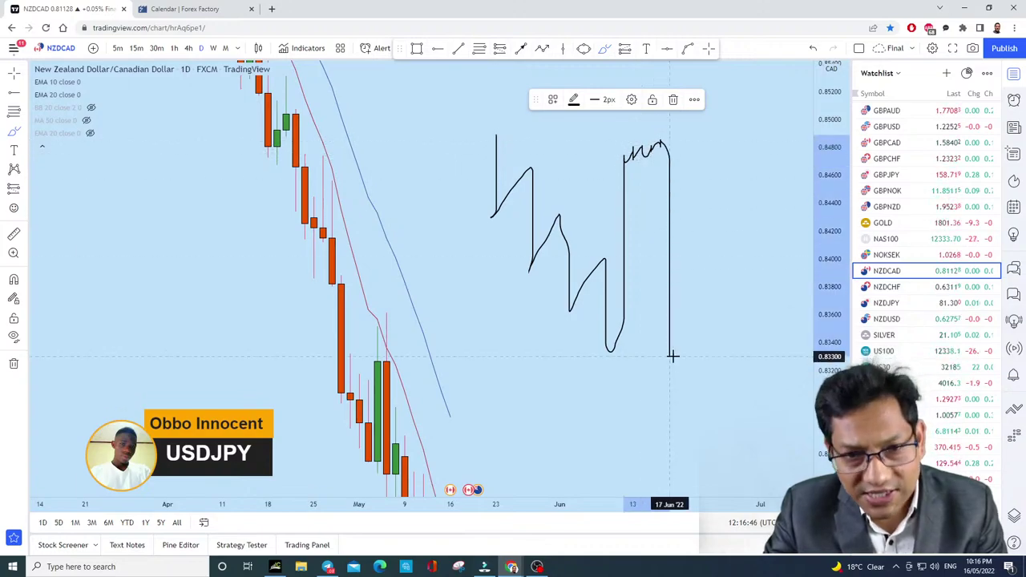
click(813, 48)
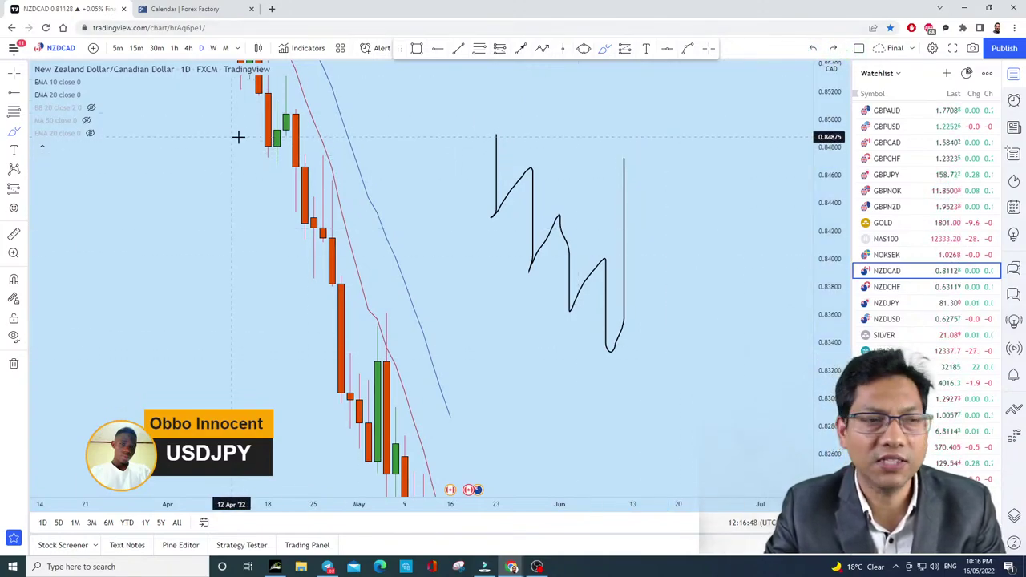
click(813, 48)
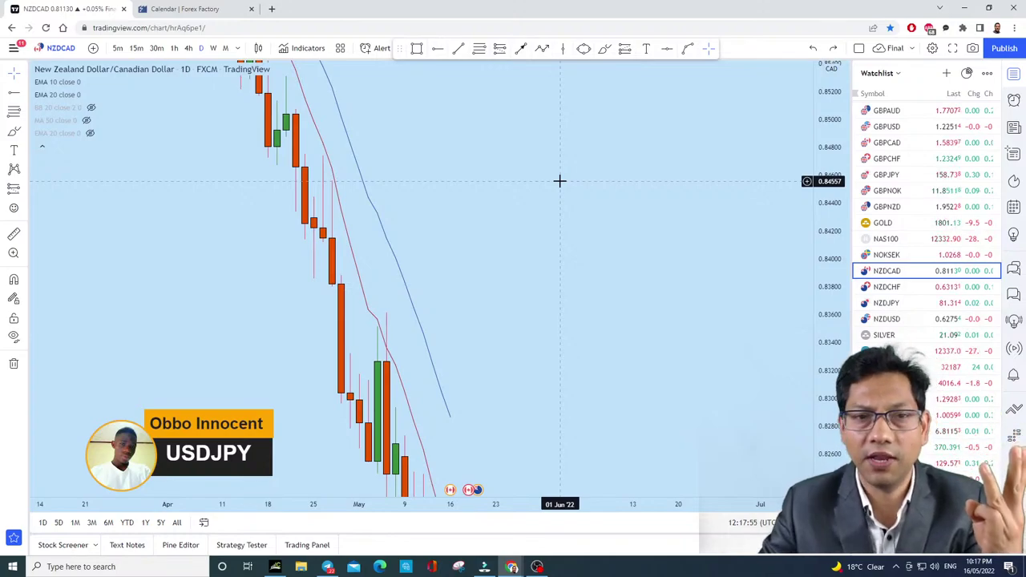
Step: Handwrite "Trend" with the brush in the empty area beside the NZDCAD candles and circle the word
click(602, 48)
mouse_move(459, 172)
mouse_down()
mouse_move(471, 236)
mouse_move(524, 165)
mouse_up()
mouse_move(469, 203)
mouse_down()
mouse_move(520, 179)
mouse_move(542, 193)
mouse_move(577, 183)
mouse_move(622, 214)
mouse_up()
mouse_move(649, 144)
mouse_down()
mouse_move(635, 192)
mouse_move(679, 197)
mouse_up()
mouse_move(703, 155)
mouse_down()
mouse_move(441, 142)
mouse_move(714, 211)
mouse_move(668, 140)
mouse_up()
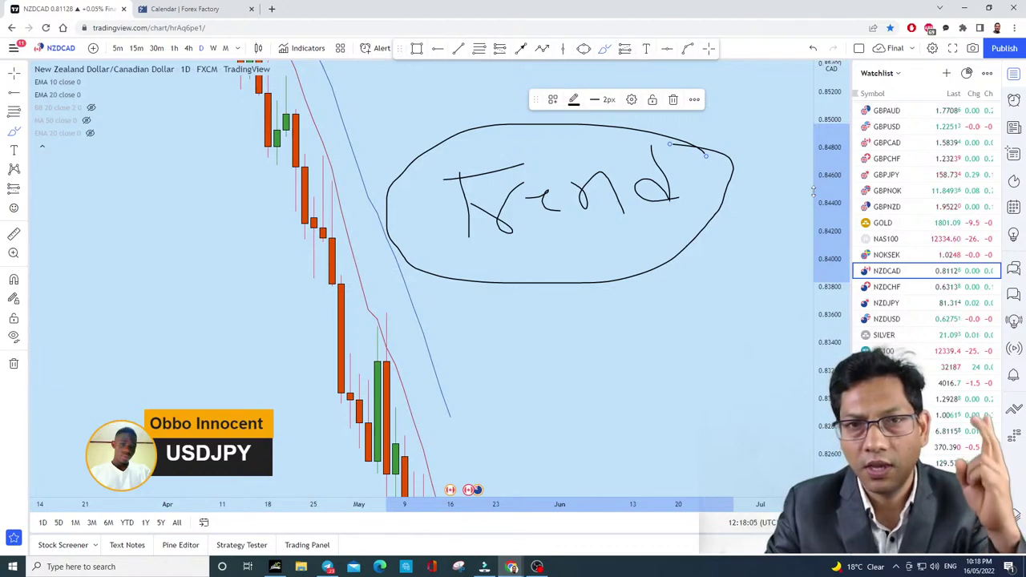
Step: Handwrite "price" and "R/R" with the brush below the circled word
mouse_move(497, 357)
mouse_down()
mouse_move(505, 380)
mouse_move(492, 326)
mouse_move(540, 322)
mouse_move(561, 343)
mouse_move(591, 307)
mouse_move(545, 328)
mouse_move(713, 307)
mouse_up()
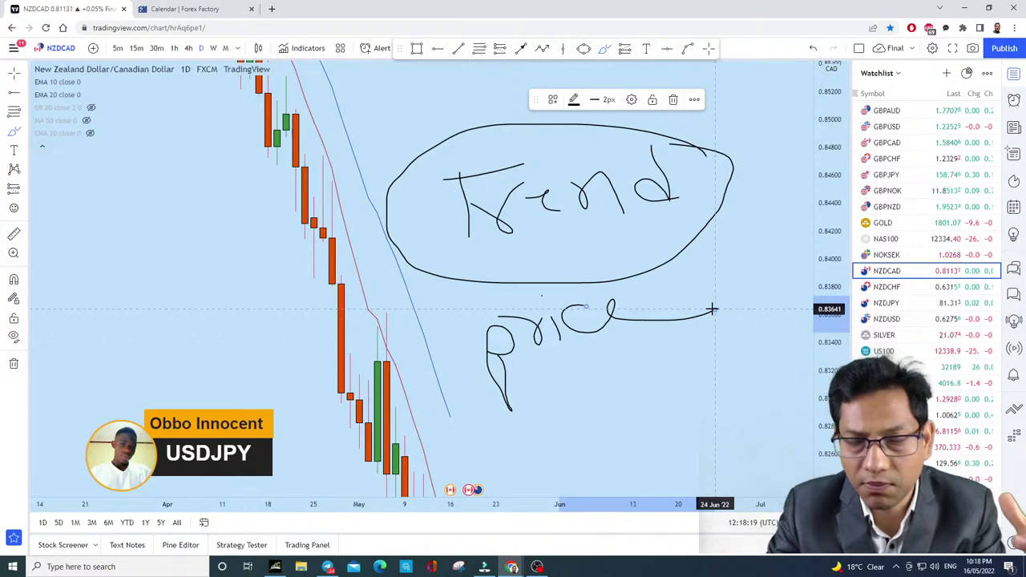
drag(839, 186, 804, 248)
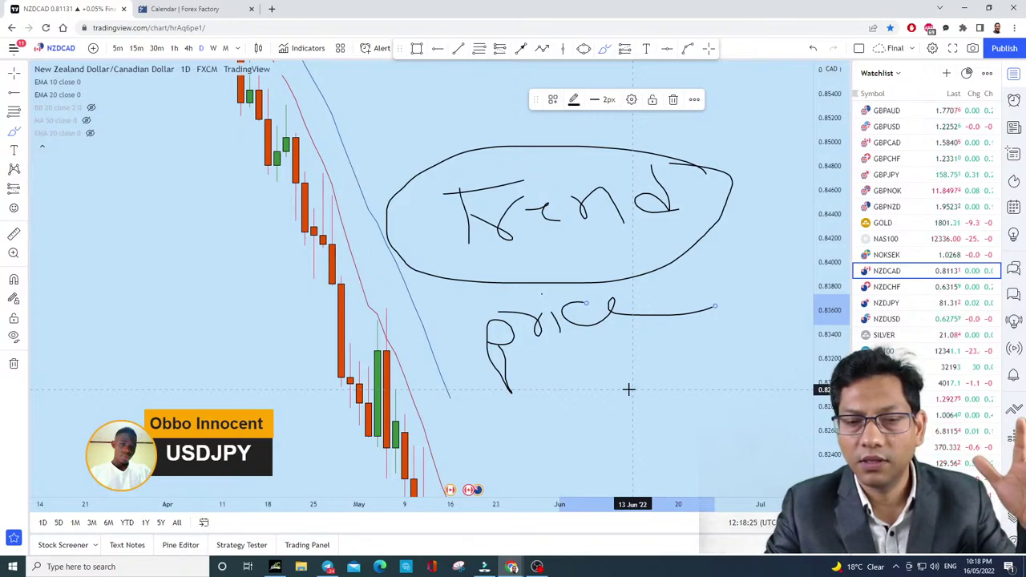
mouse_move(630, 423)
mouse_down()
mouse_move(633, 362)
mouse_move(659, 417)
mouse_up()
drag(705, 325, 656, 446)
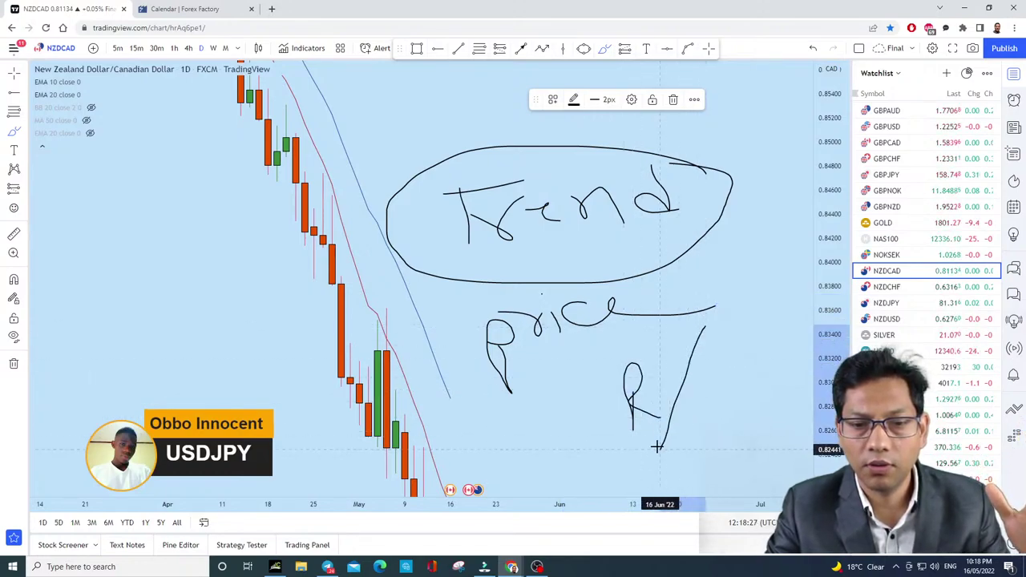
mouse_move(702, 375)
mouse_down()
mouse_move(706, 426)
mouse_move(772, 432)
mouse_up()
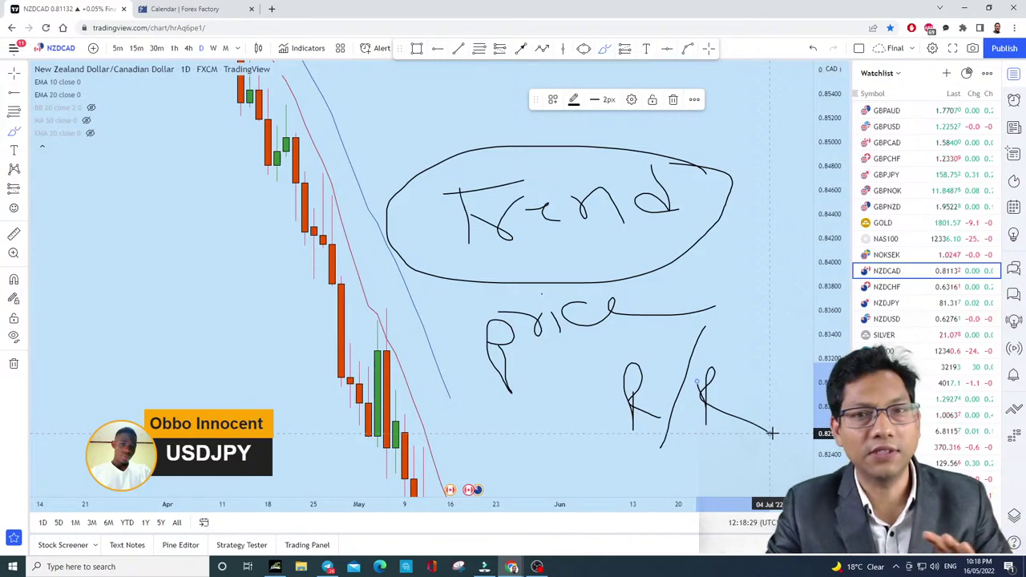
Step: Handwrite the ratio "1:5" above "R/R" and a circled "1%" above the word "Trend"
drag(733, 237, 732, 303)
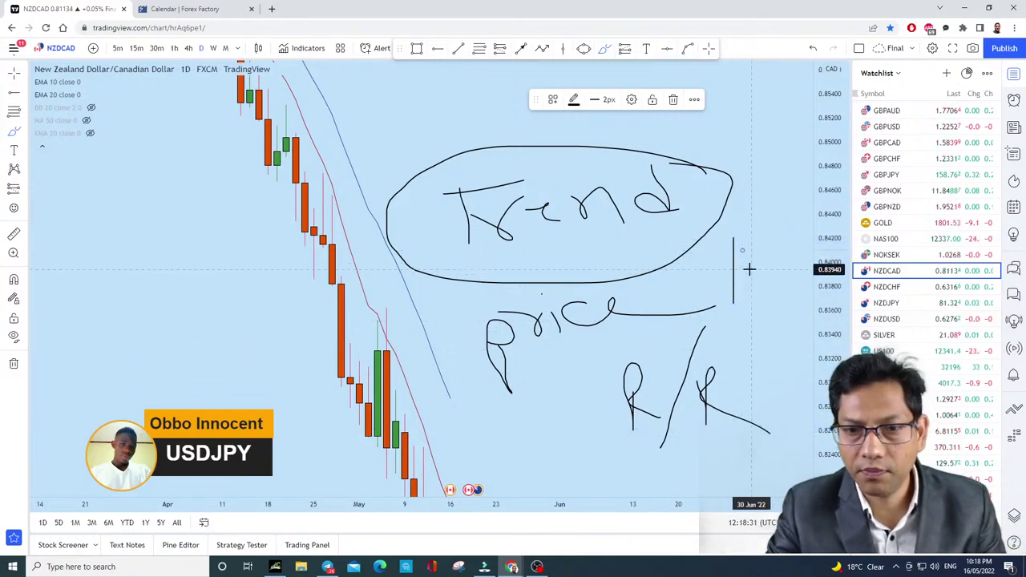
mouse_move(762, 239)
mouse_down()
mouse_move(775, 276)
mouse_move(777, 240)
mouse_move(796, 230)
mouse_up()
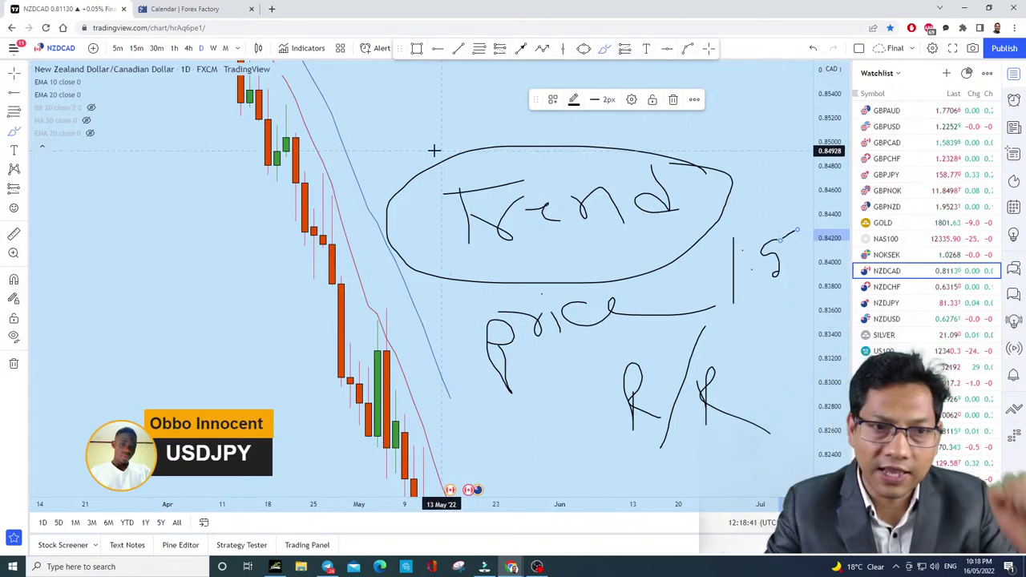
mouse_move(377, 177)
mouse_down()
mouse_move(380, 89)
mouse_move(405, 173)
mouse_up()
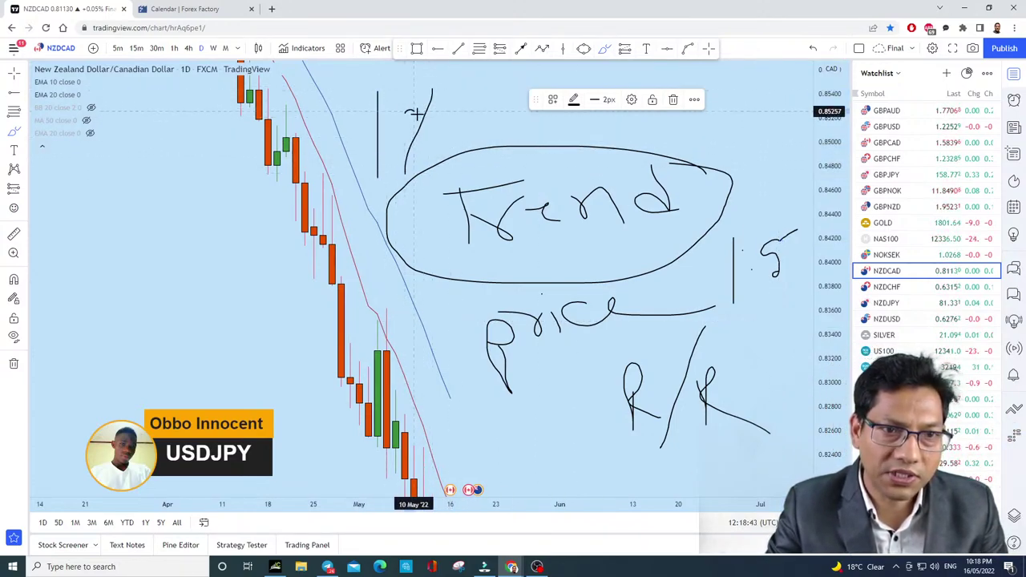
drag(405, 113, 431, 130)
mouse_move(441, 91)
mouse_down()
mouse_move(357, 164)
mouse_move(453, 95)
mouse_move(459, 112)
mouse_up()
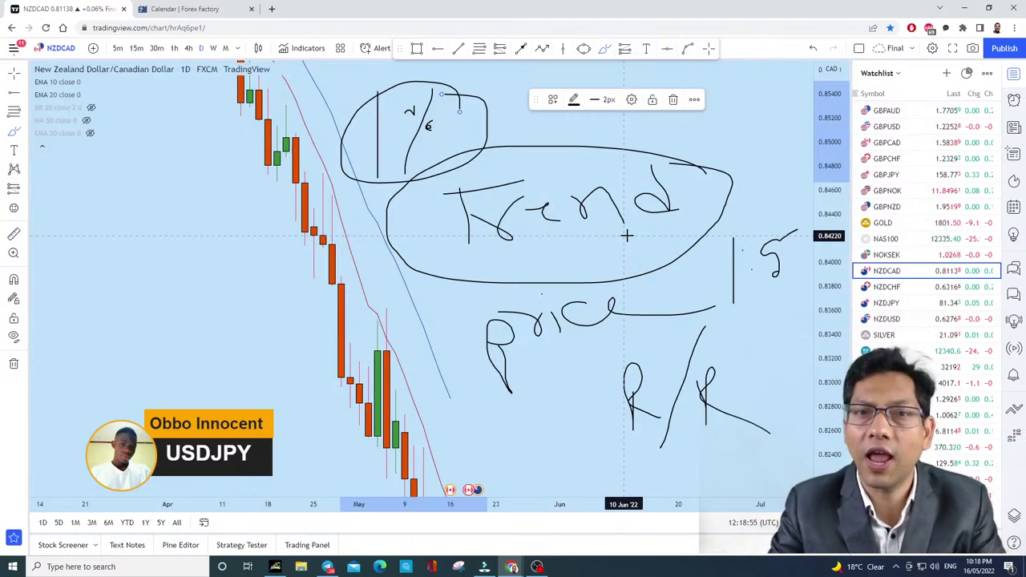
Step: Remove all drawings from the NZDCAD chart and bring the May daily candles back into view
click(13, 363)
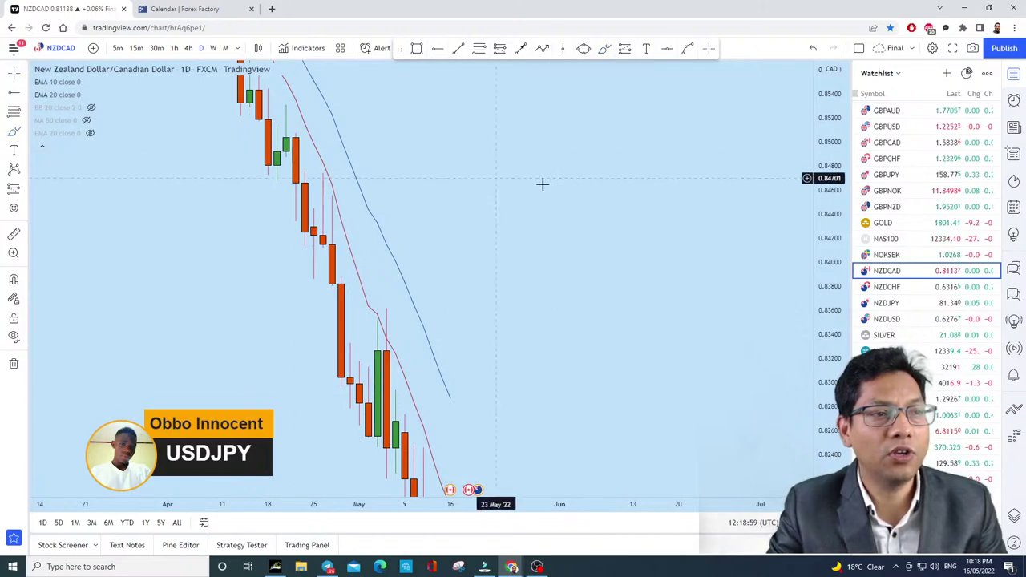
drag(669, 166, 711, 285)
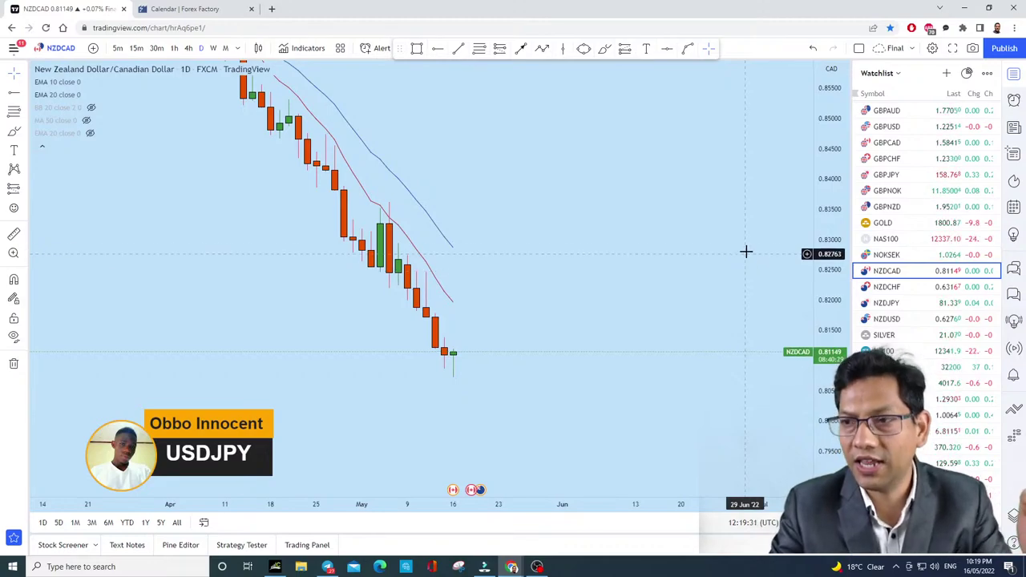
scroll(620, 220, down, 2)
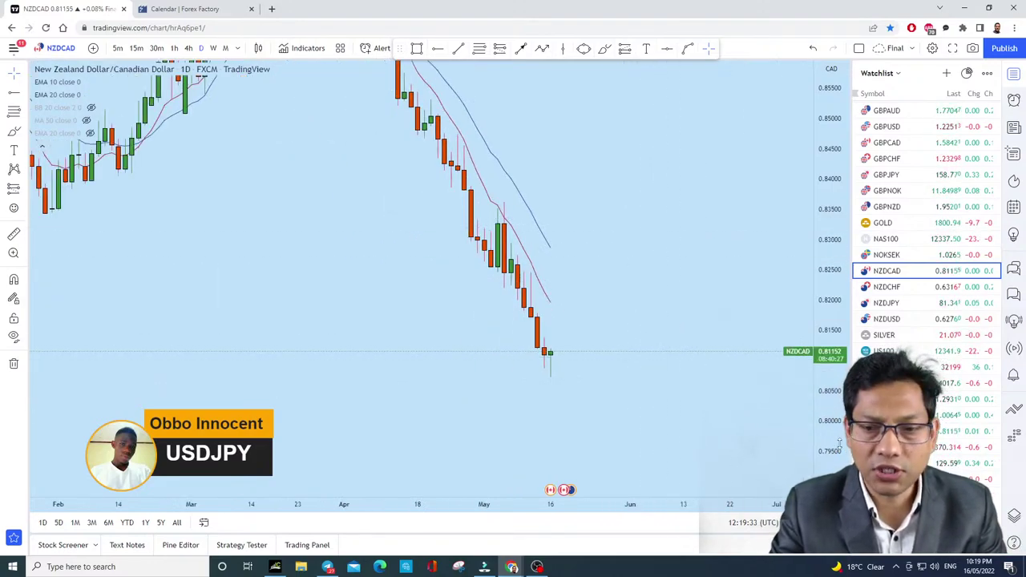
scroll(738, 348, up, 2)
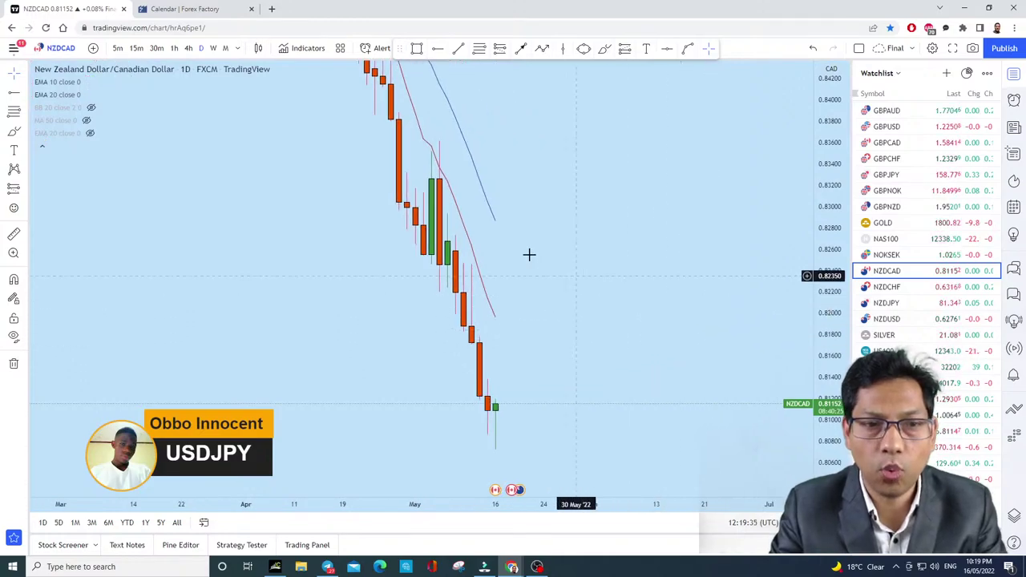
Step: Switch NZDCAD to the four-hour timeframe and display the April decline
drag(578, 178, 684, 342)
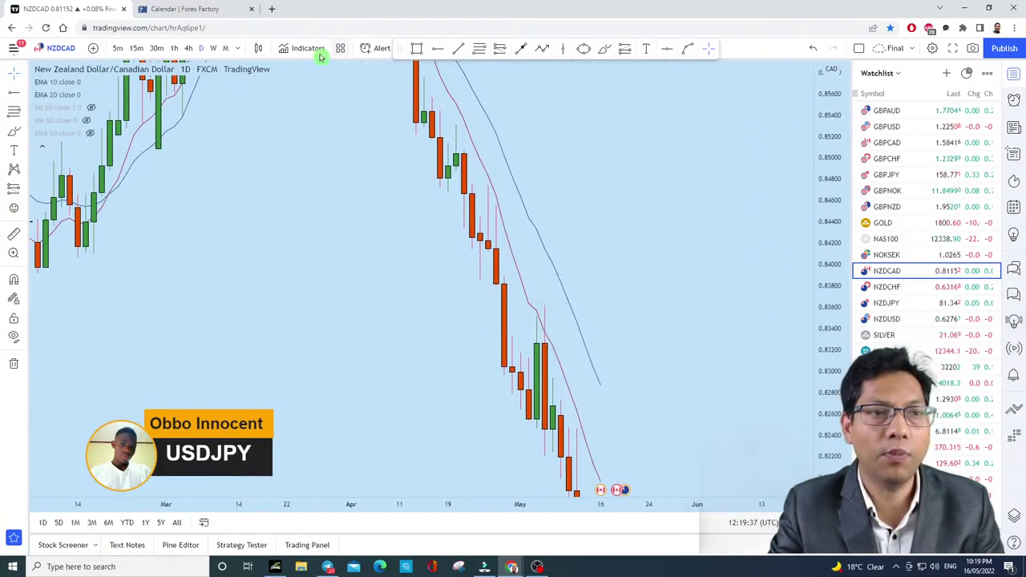
click(184, 49)
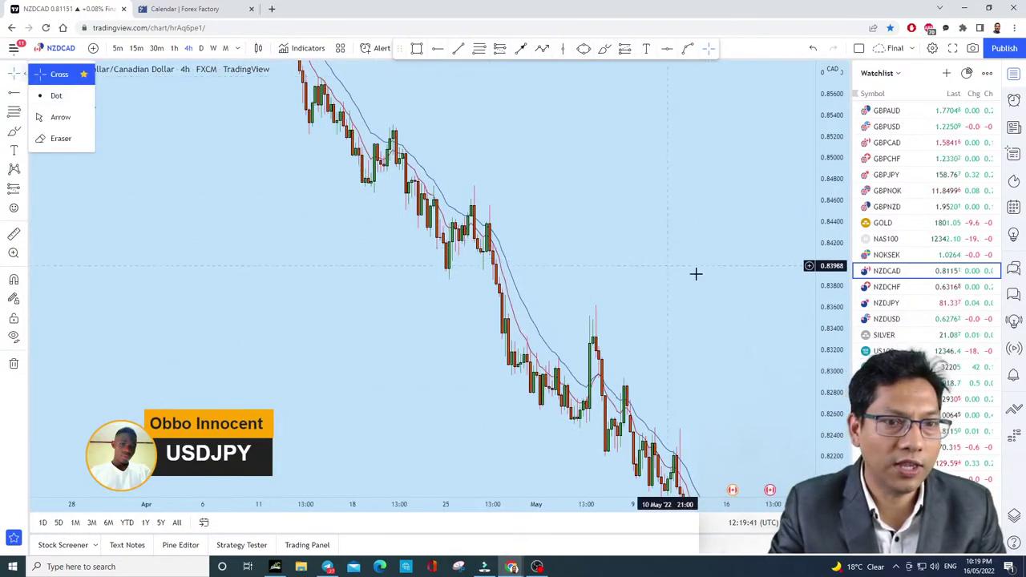
scroll(567, 211, up, 2)
drag(567, 212, 507, 160)
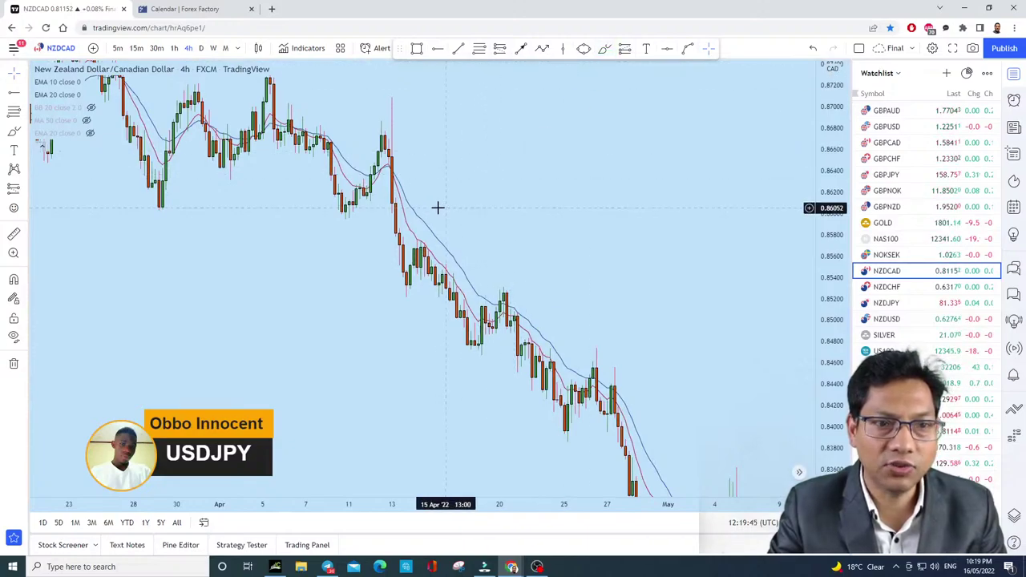
Step: Brush a curve along the April decline's moving averages, circle the 20 April high near 0.854 and extend a line down to about 0.840
mouse_move(421, 246)
mouse_down()
mouse_move(426, 254)
mouse_move(415, 197)
mouse_move(435, 233)
mouse_move(613, 369)
mouse_up()
click(605, 50)
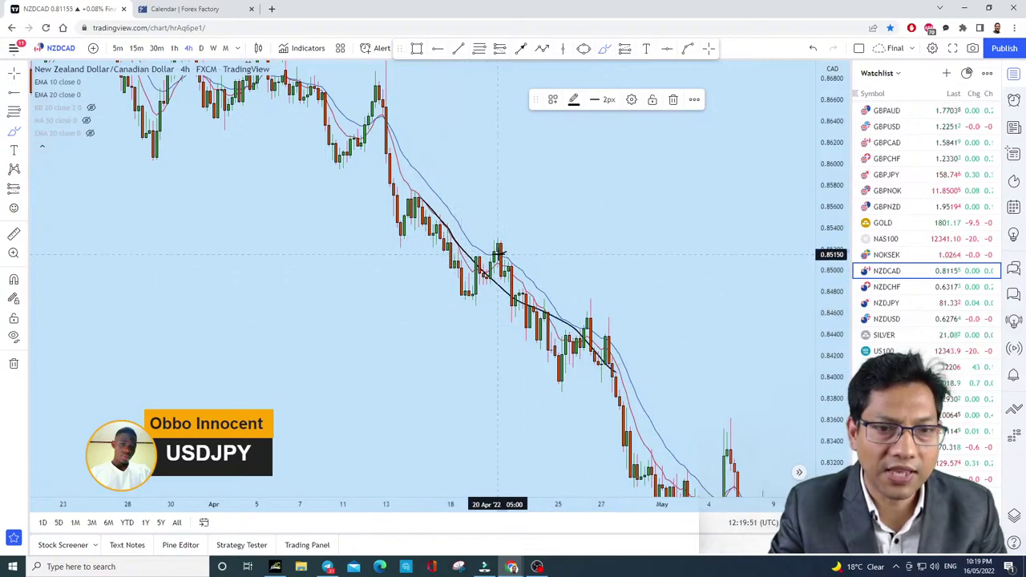
mouse_move(501, 231)
mouse_down()
mouse_move(492, 229)
mouse_move(503, 382)
mouse_up()
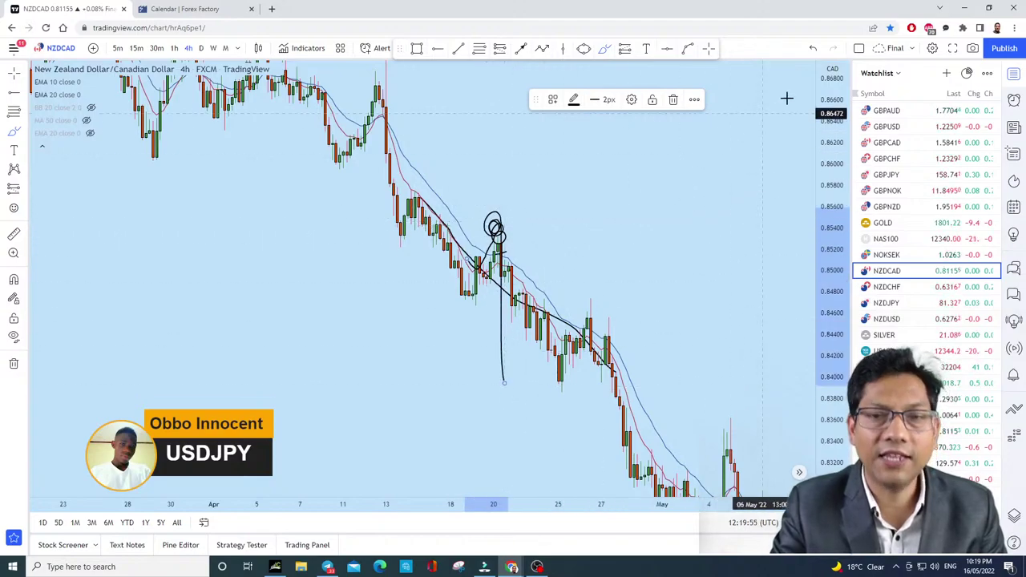
Step: Clear the curve, circle and line from the NZDCAD decline, circle the 20 April high, and try tracing the late-April swings
click(812, 48)
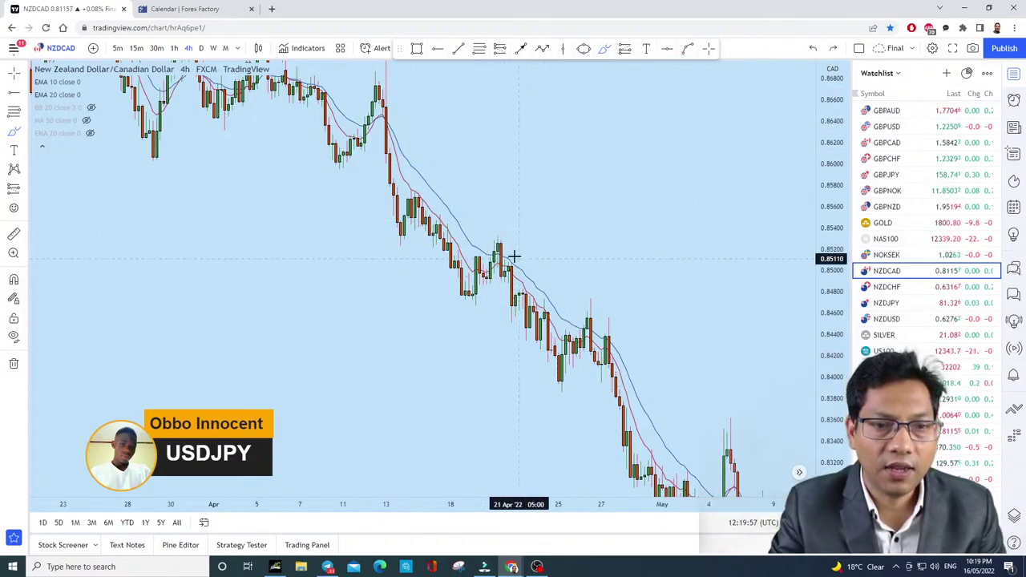
mouse_move(511, 259)
mouse_down()
mouse_move(505, 231)
mouse_move(505, 285)
mouse_up()
mouse_move(492, 208)
mouse_down()
mouse_move(517, 305)
mouse_move(570, 337)
mouse_move(609, 328)
mouse_up()
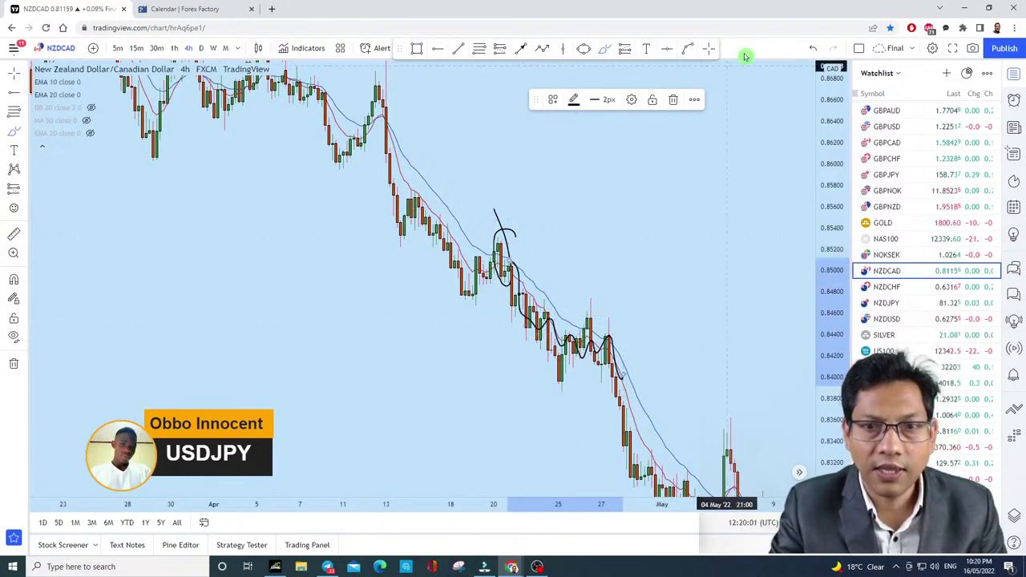
click(812, 48)
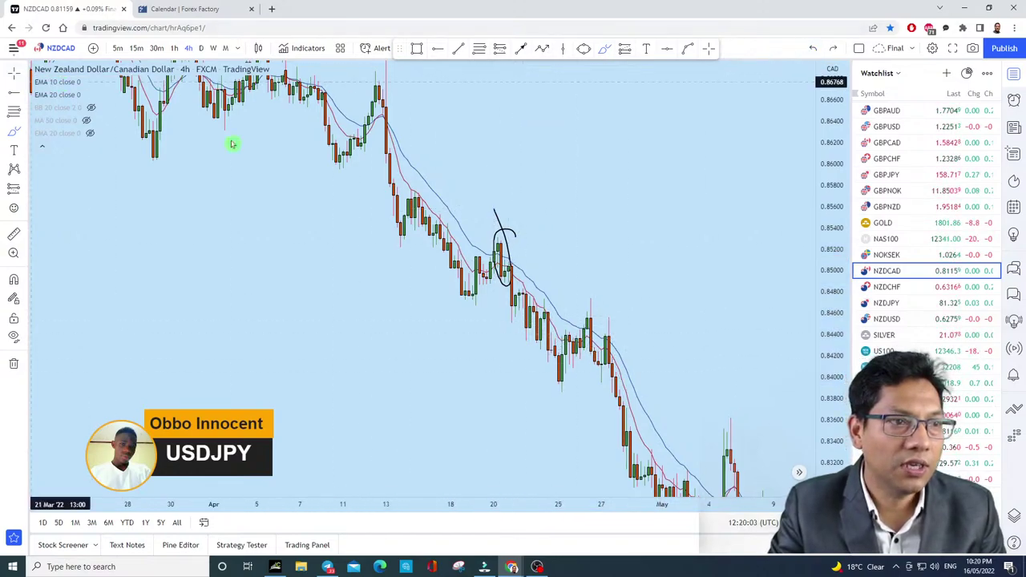
Step: Brush a falling line after 20 April, circle the 26 April high near 0.846 with a stroke down to about 0.833, and undo all brush marks
scroll(711, 156, up, 3)
scroll(680, 141, down, 1)
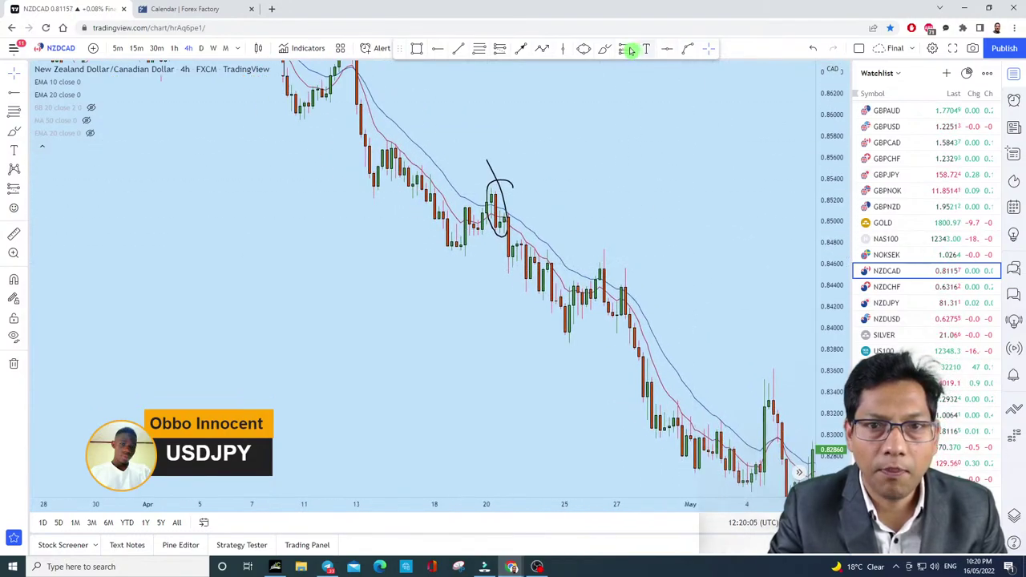
click(605, 49)
drag(517, 241, 707, 370)
mouse_move(602, 261)
mouse_down()
mouse_move(600, 275)
mouse_move(607, 224)
mouse_move(630, 404)
mouse_up()
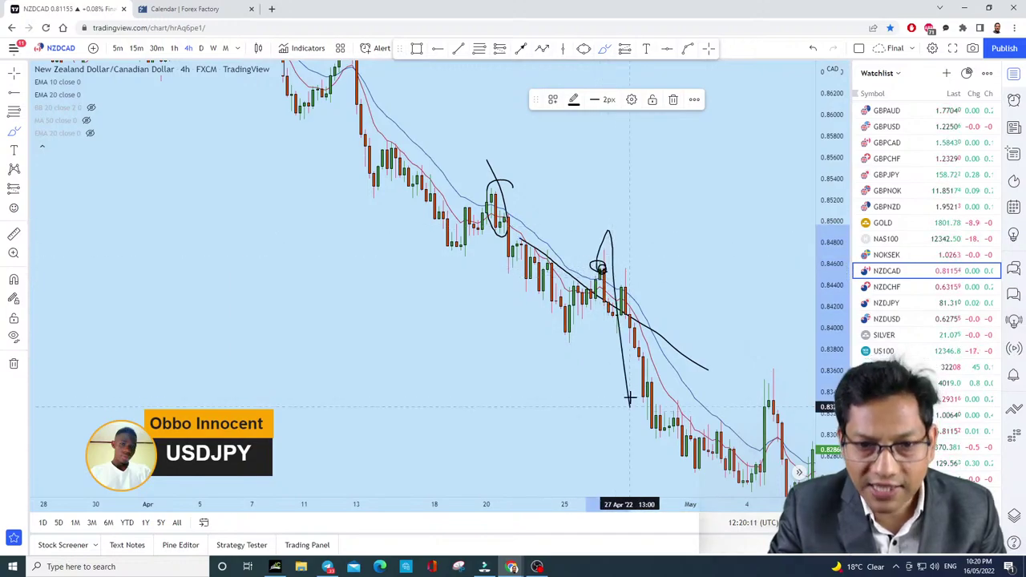
click(812, 48)
click(812, 49)
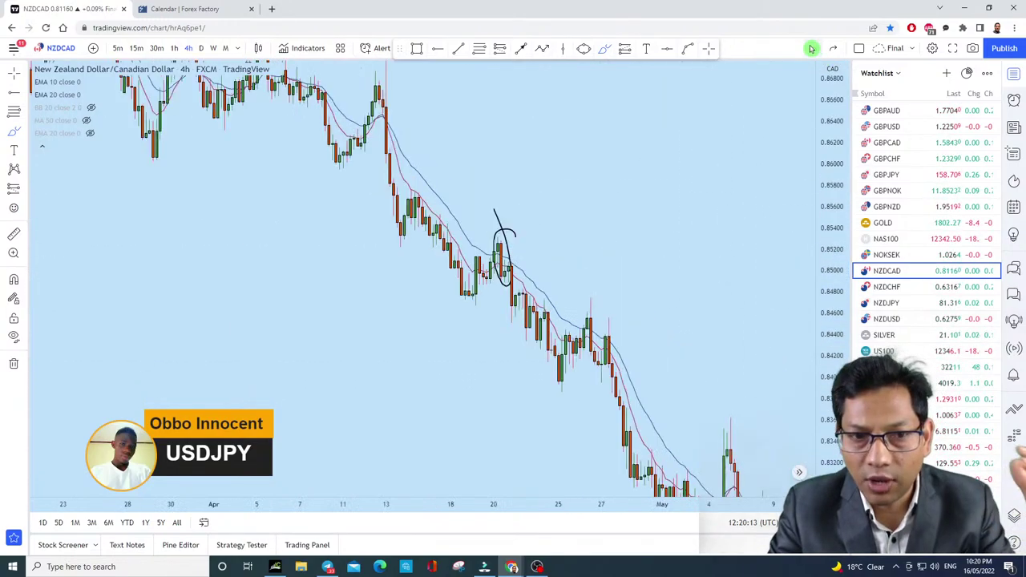
click(812, 48)
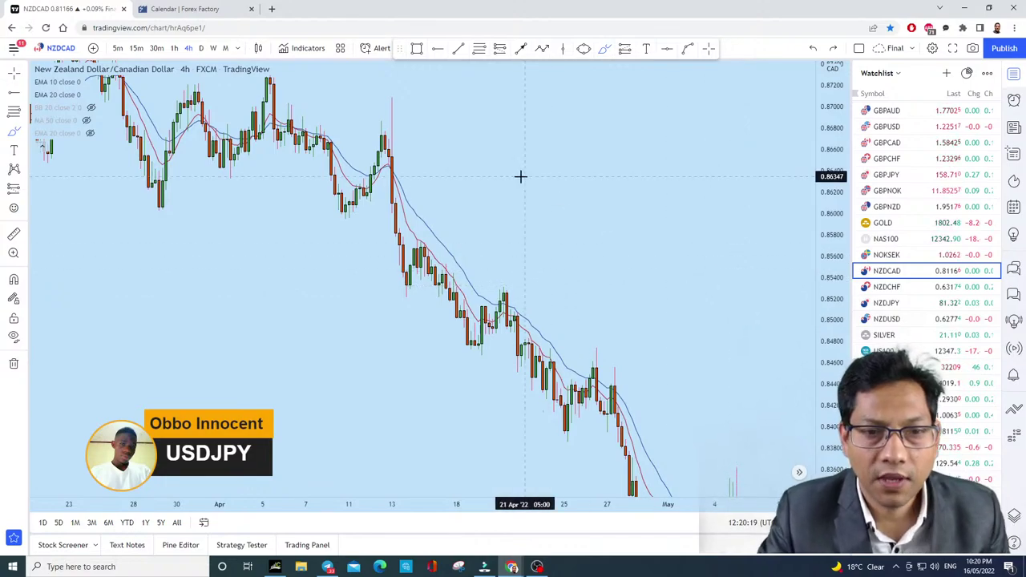
Step: Sketch a falling zigzag beside the decline, circle the 13 April spike near 0.871 with a line down to about 0.852, and undo both
mouse_move(497, 140)
mouse_down()
mouse_move(537, 250)
mouse_move(618, 273)
mouse_up()
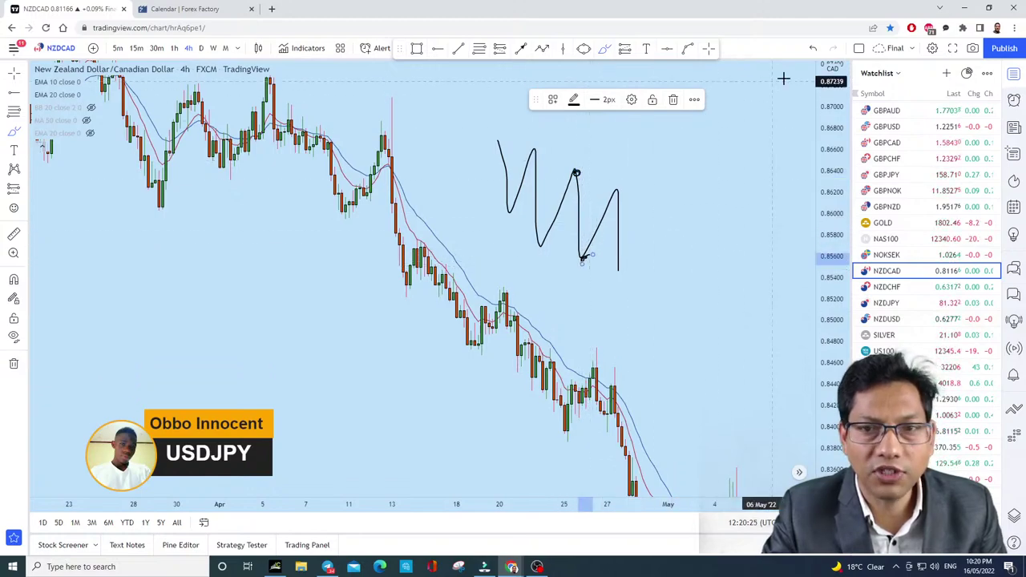
click(812, 49)
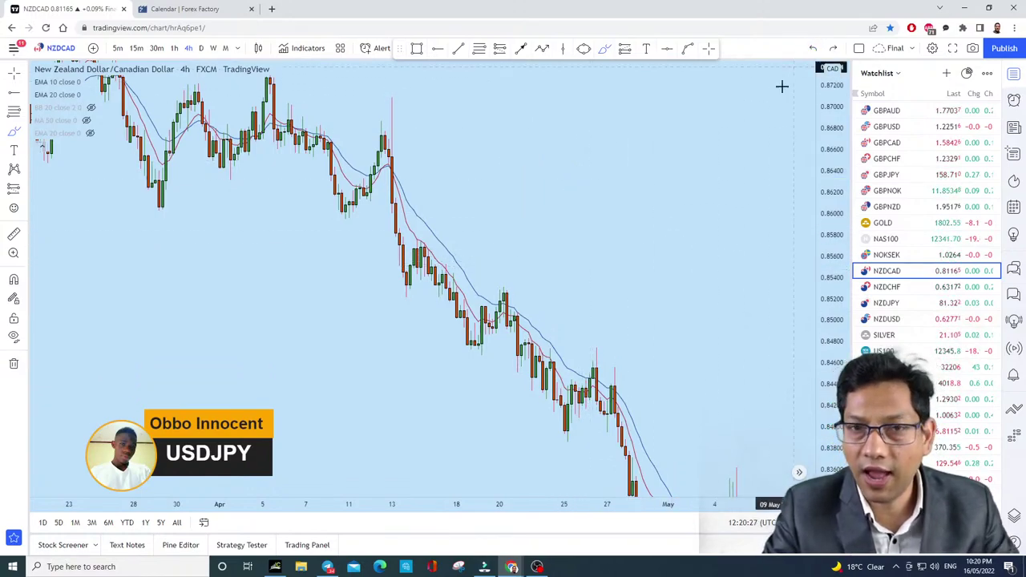
mouse_move(390, 101)
mouse_down()
mouse_move(406, 95)
mouse_move(394, 96)
mouse_move(403, 298)
mouse_up()
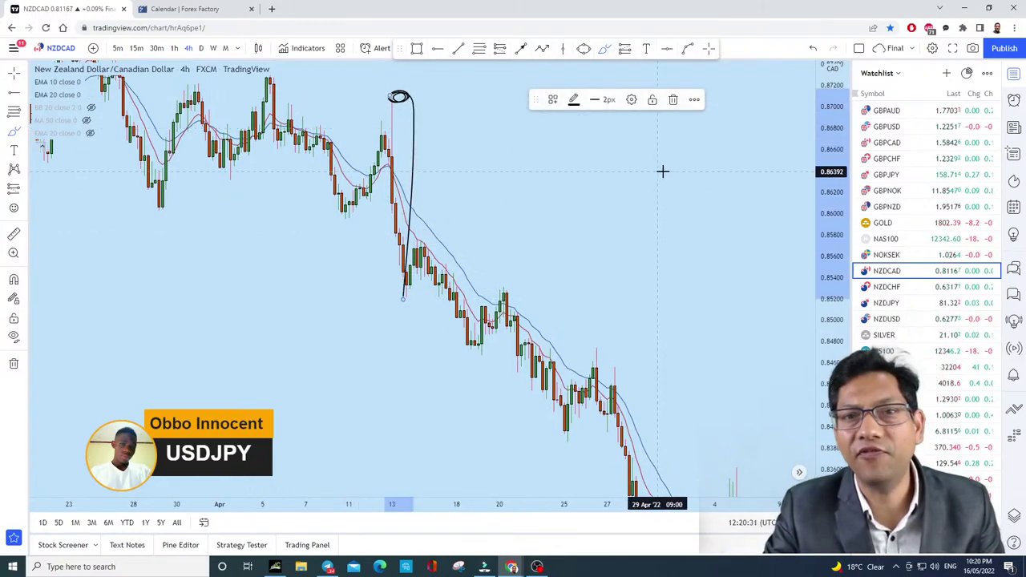
click(812, 48)
Step: Open EURUSD from the watchlist and bring its four-hour April decline into view
scroll(922, 305, down, 3)
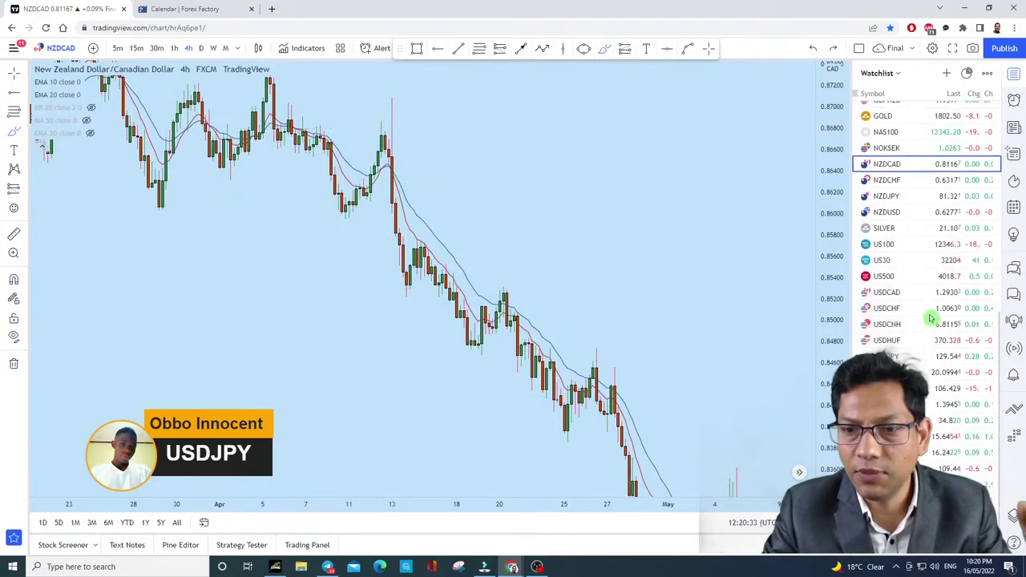
scroll(931, 318, up, 5)
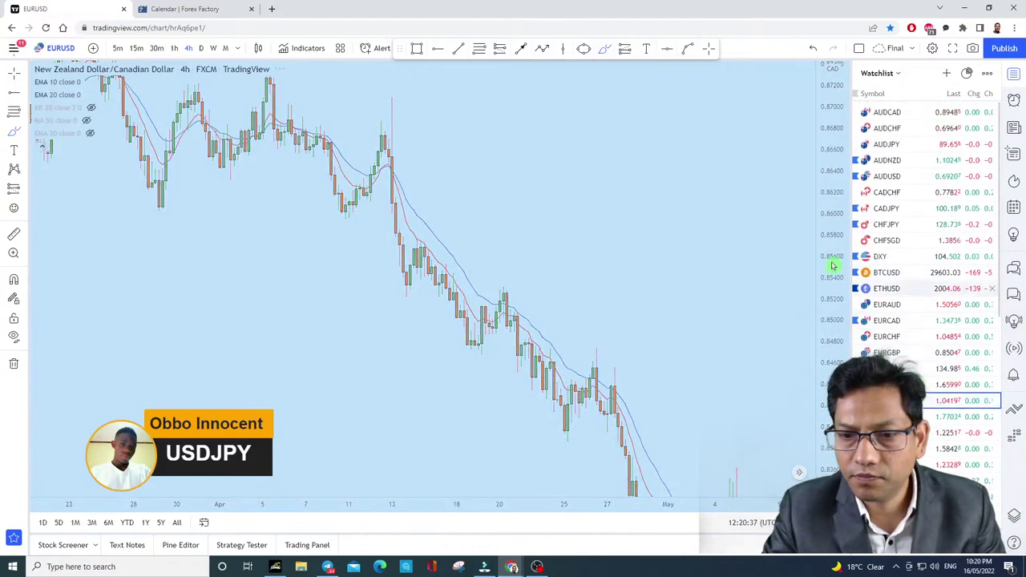
click(962, 401)
scroll(590, 193, up, 5)
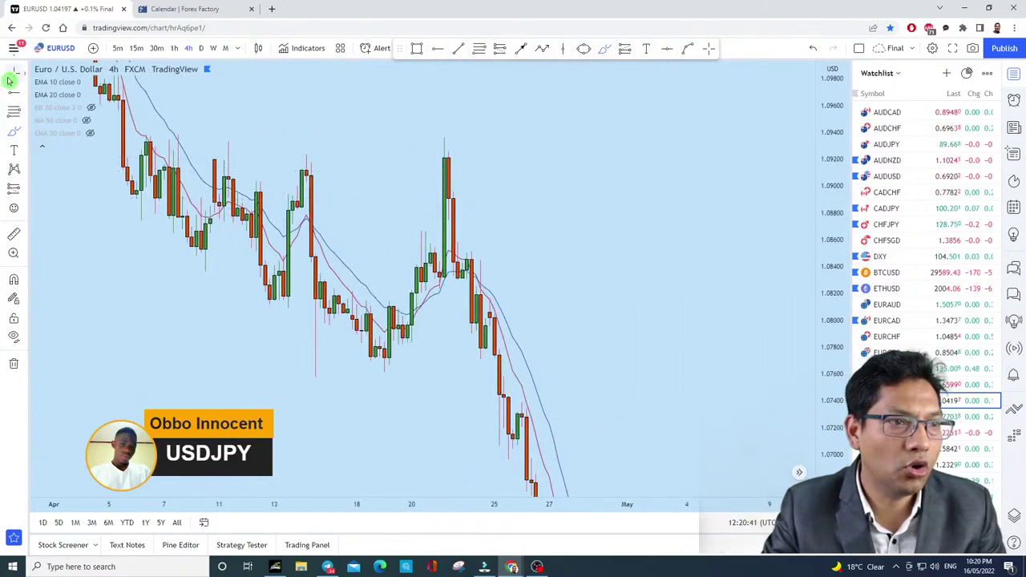
drag(580, 156, 694, 286)
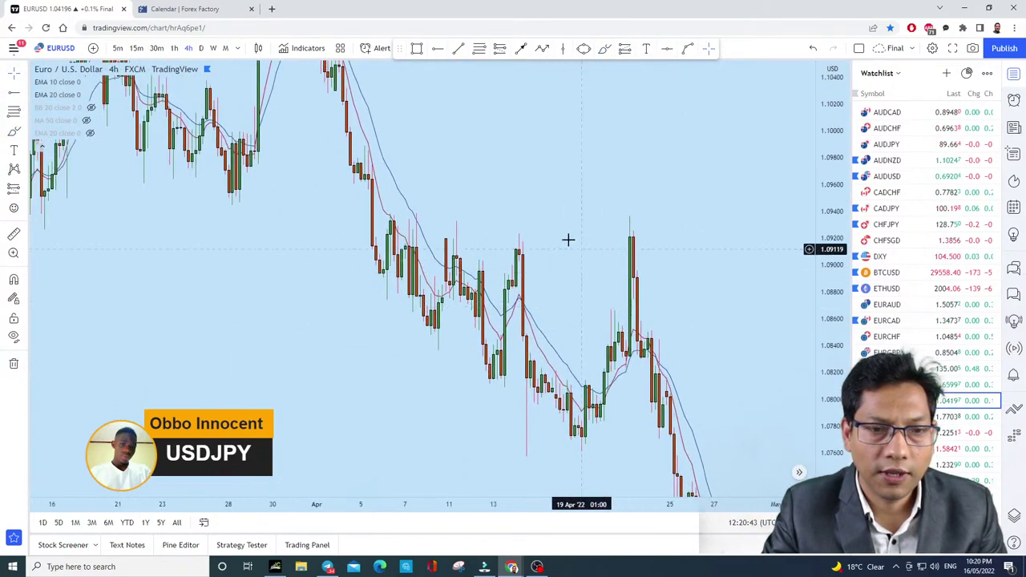
drag(569, 238, 623, 281)
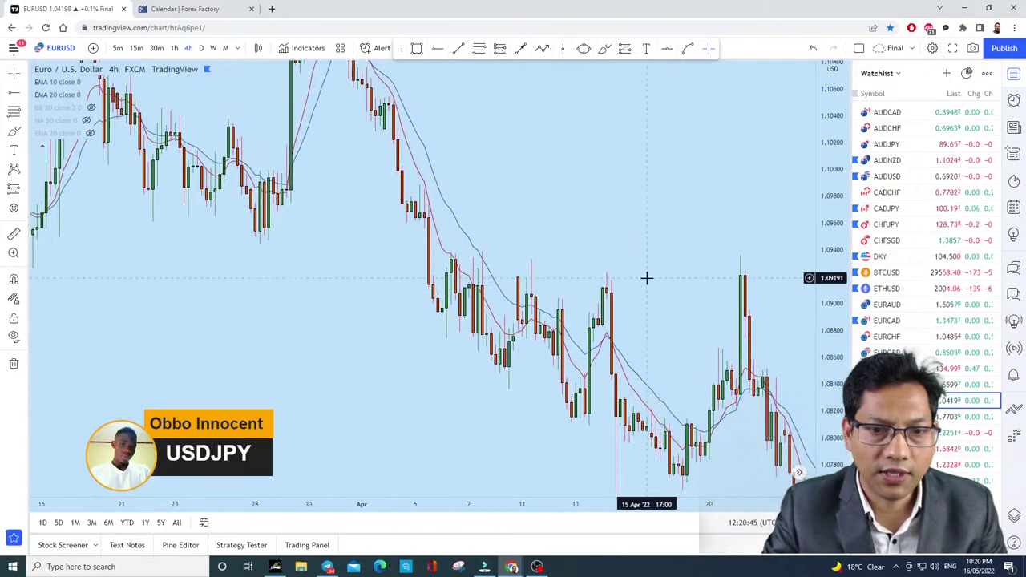
Step: Brush two falling lines across the EURUSD April highs, circle the 14 April high with a stroke down, and undo the circled mark
click(605, 50)
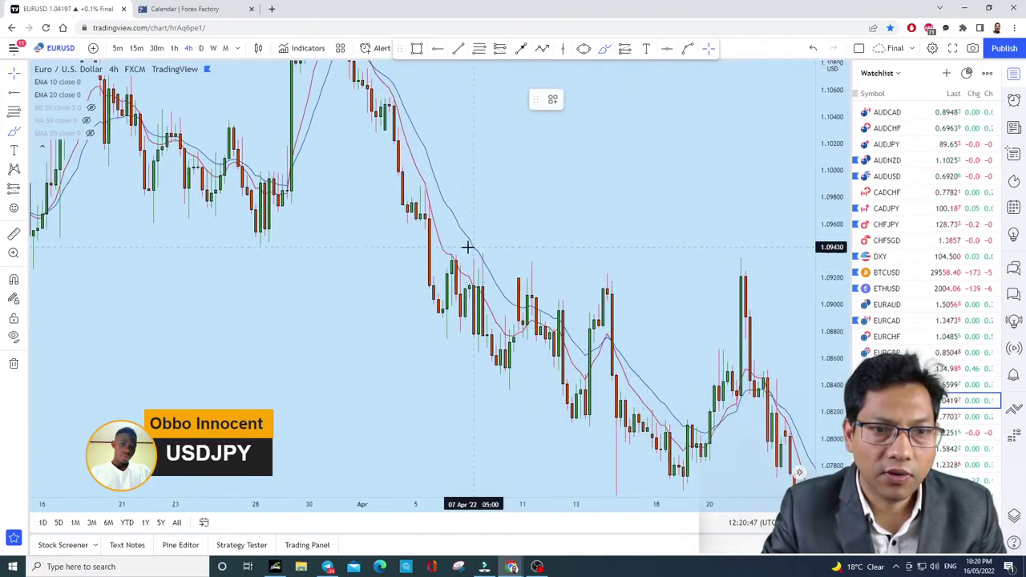
drag(450, 252, 732, 349)
scroll(697, 336, up, 3)
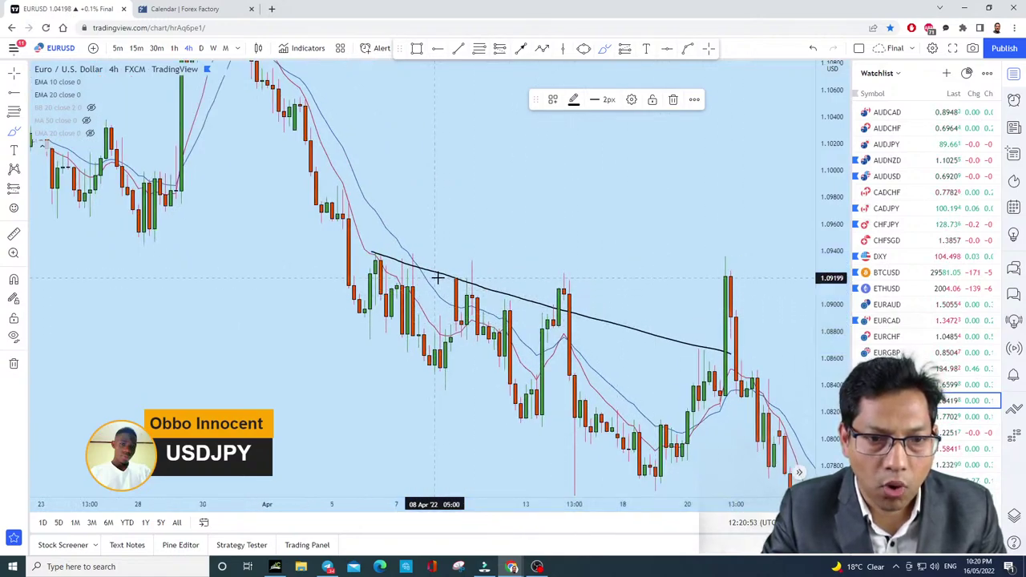
drag(437, 275, 678, 354)
mouse_move(556, 294)
mouse_down()
mouse_move(569, 282)
mouse_move(561, 286)
mouse_up()
scroll(646, 305, down, 3)
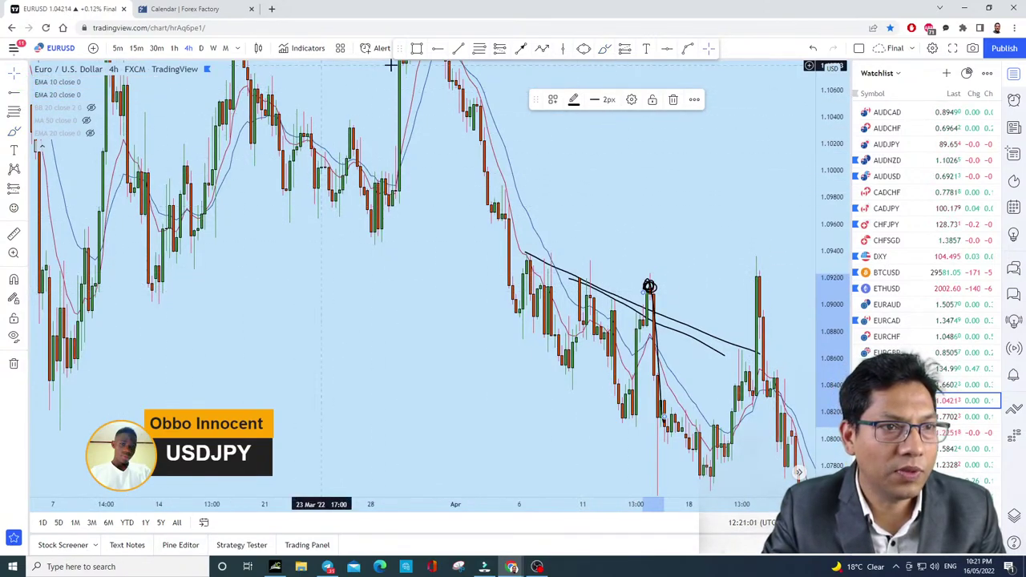
click(813, 48)
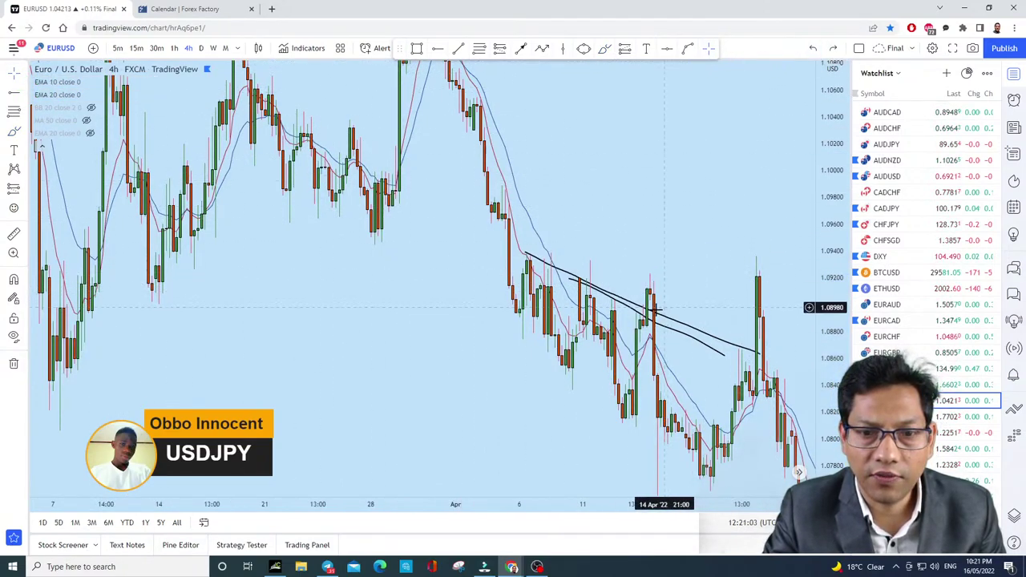
Step: Review the EURUSD swings between late March and 25 April and remove all drawings from the chart
drag(647, 291, 583, 165)
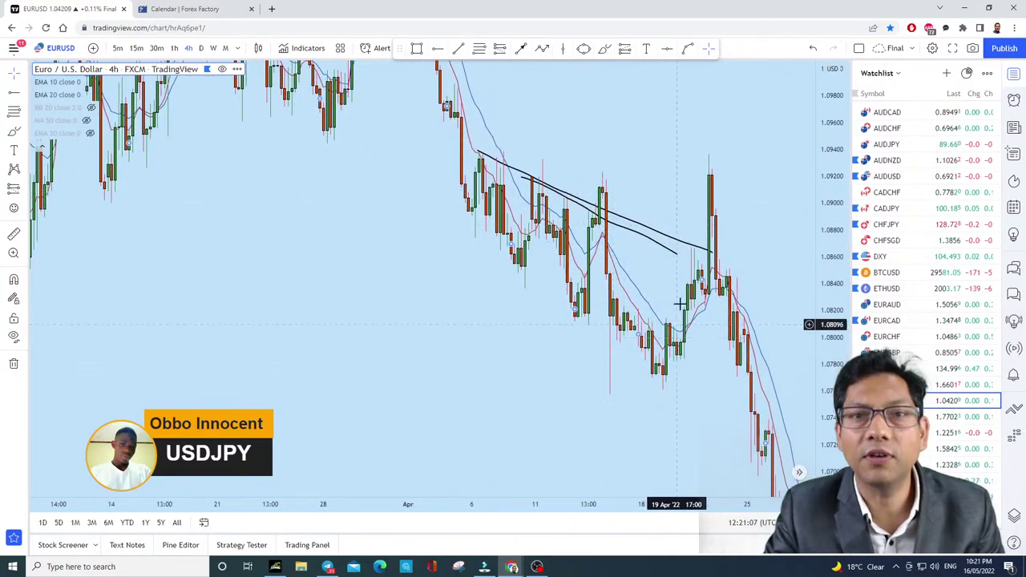
drag(699, 140, 633, 156)
scroll(641, 216, up, 2)
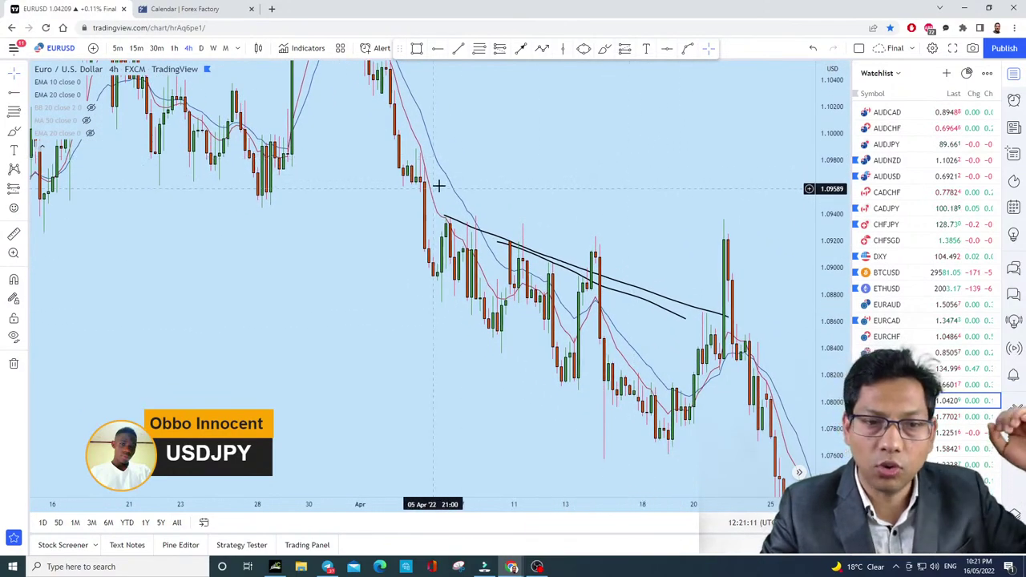
drag(435, 179, 582, 209)
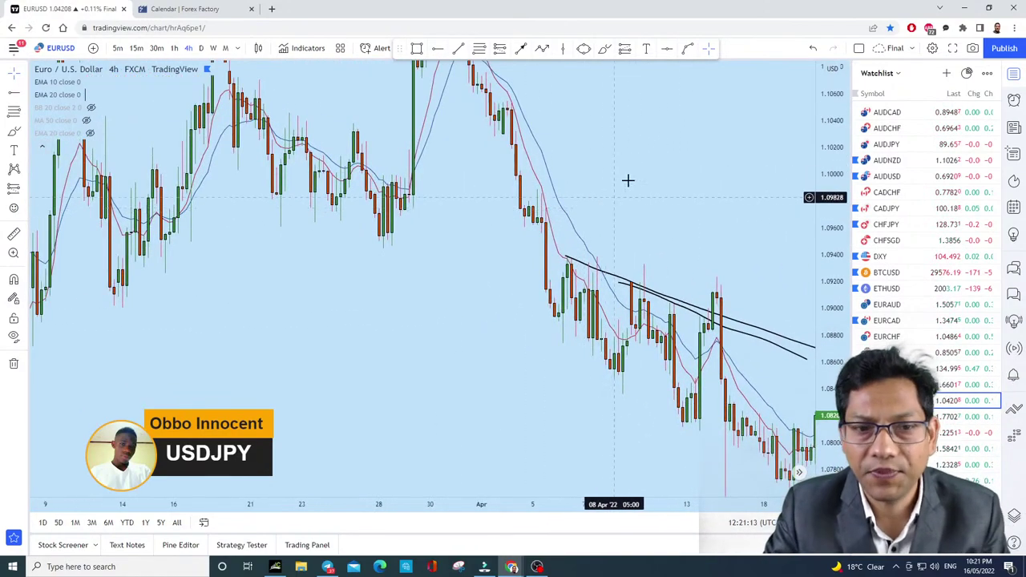
drag(643, 174, 561, 186)
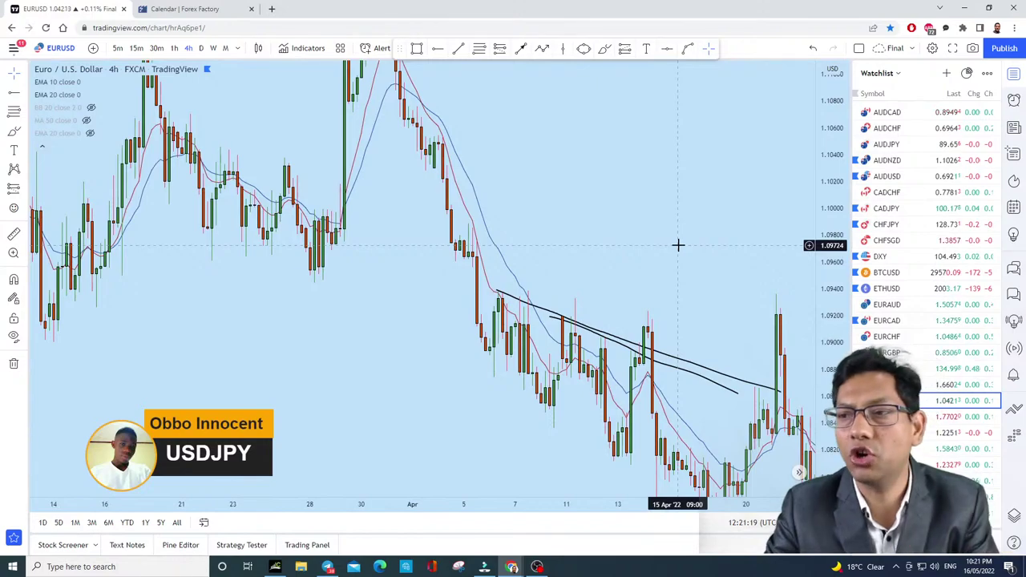
drag(677, 240, 586, 155)
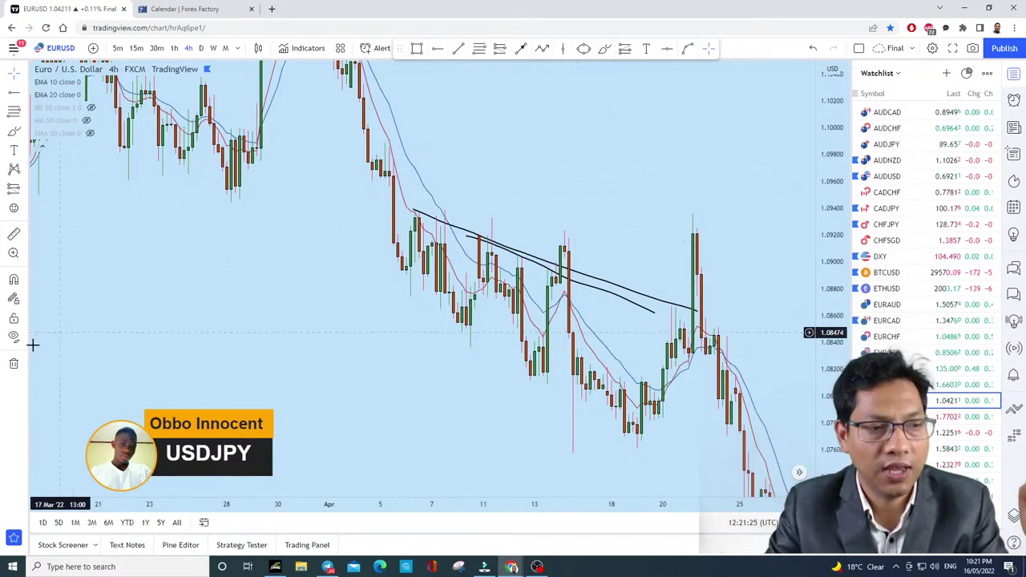
click(14, 364)
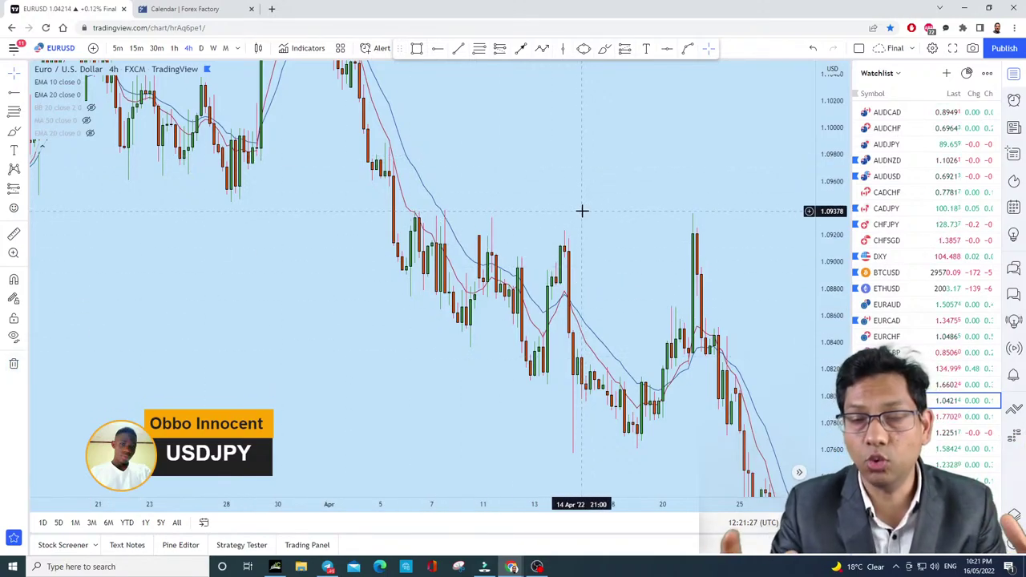
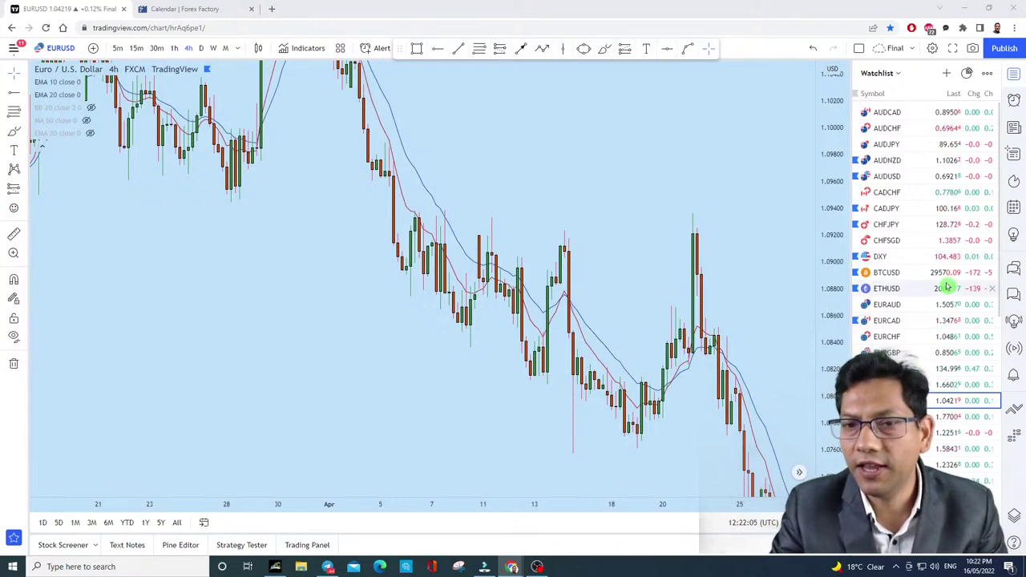
Step: Open USDCAD from the watchlist and bring its latest May four-hour candles above the dashed 1.28894 level into view
scroll(938, 273, down, 5)
scroll(938, 277, down, 2)
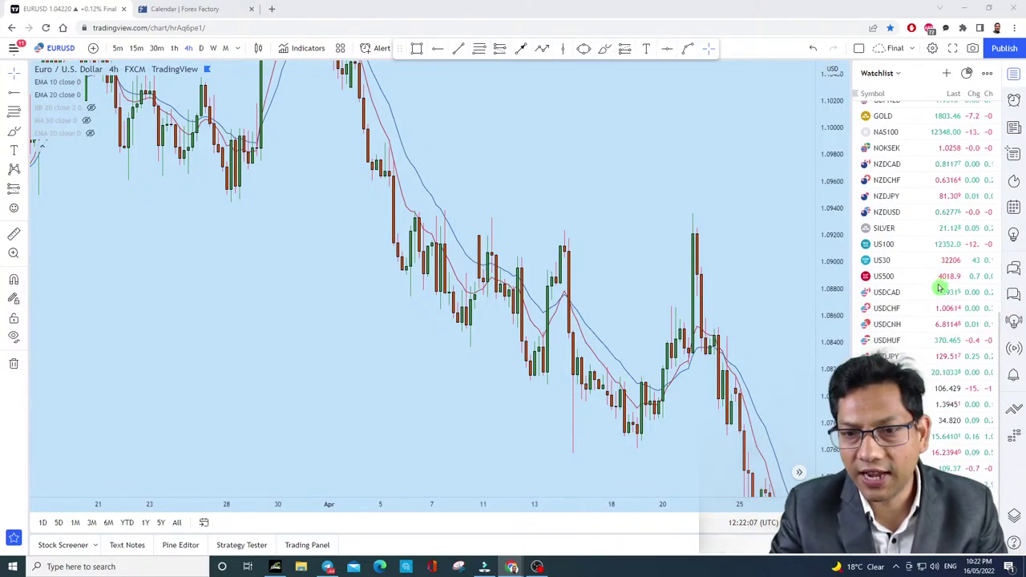
click(935, 292)
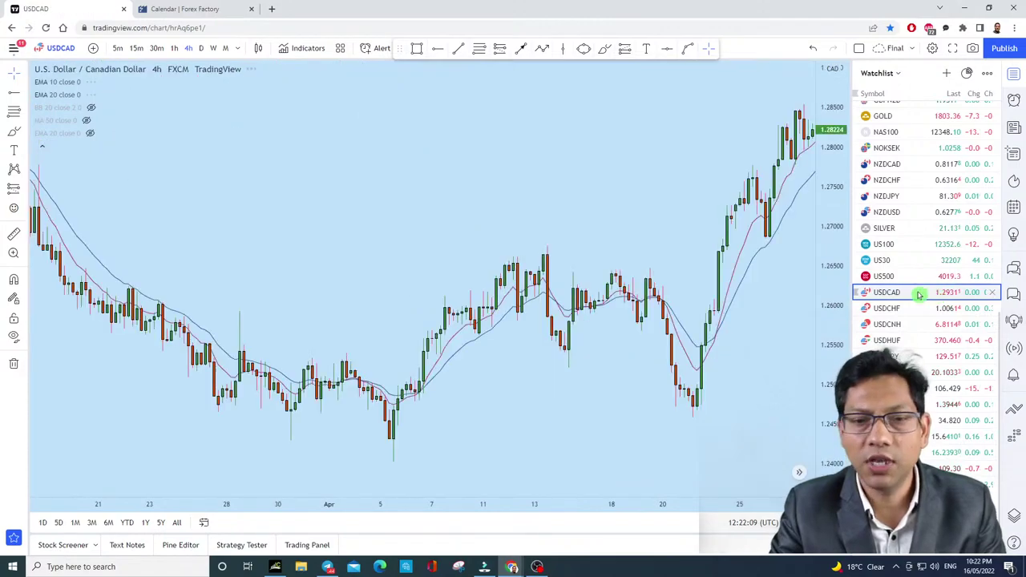
scroll(456, 196, up, 2)
click(24, 74)
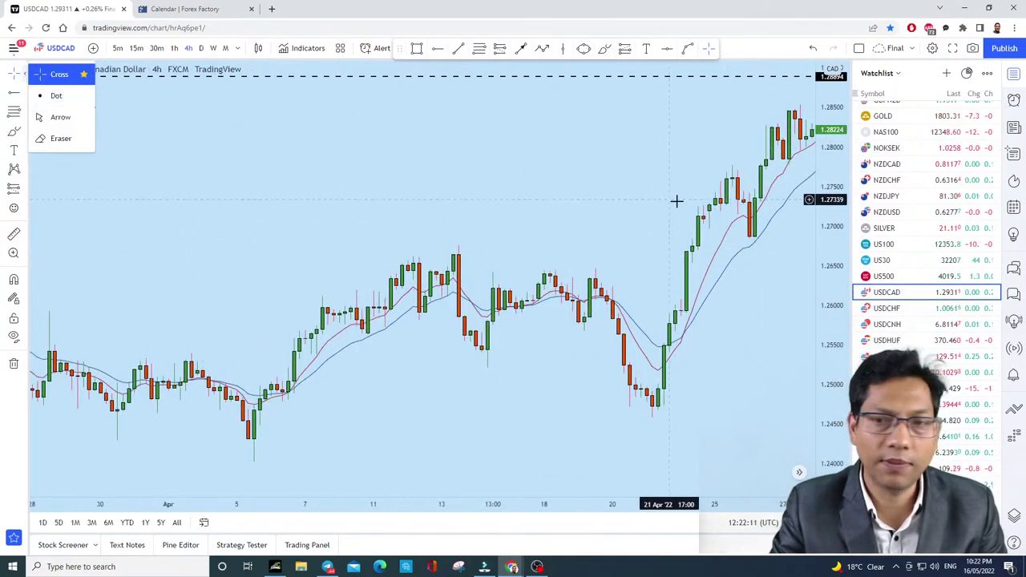
drag(732, 287, 344, 344)
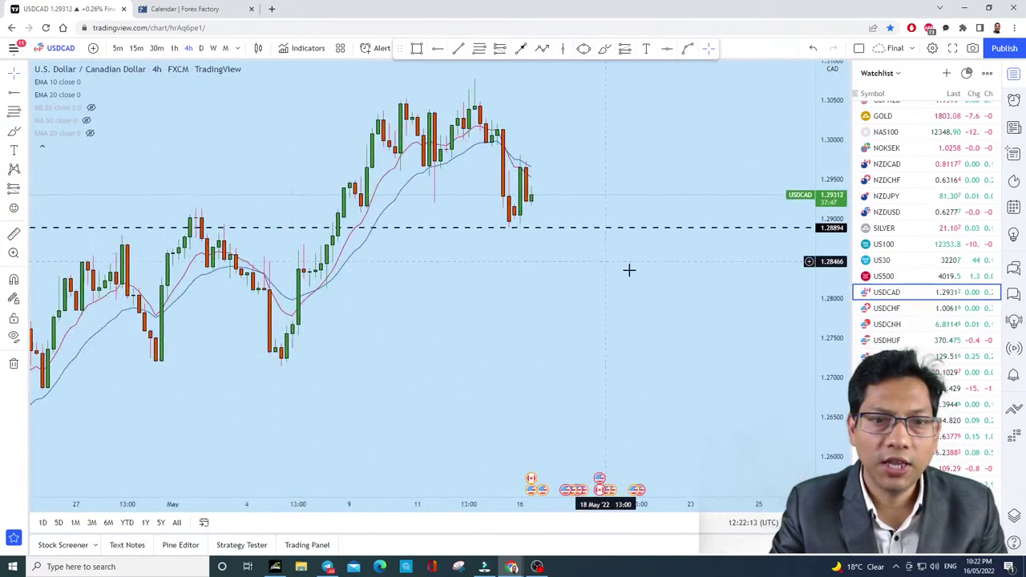
scroll(609, 241, up, 3)
drag(644, 117, 602, 181)
Step: Switch USDCAD to the daily timeframe and display the May candles together with the March high at the dashed level
click(200, 48)
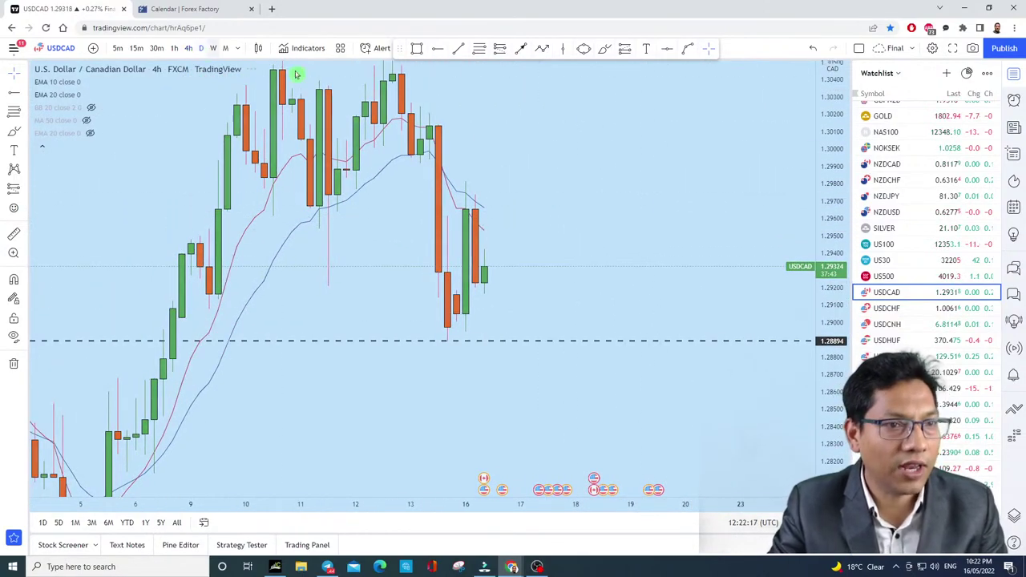
scroll(676, 244, down, 3)
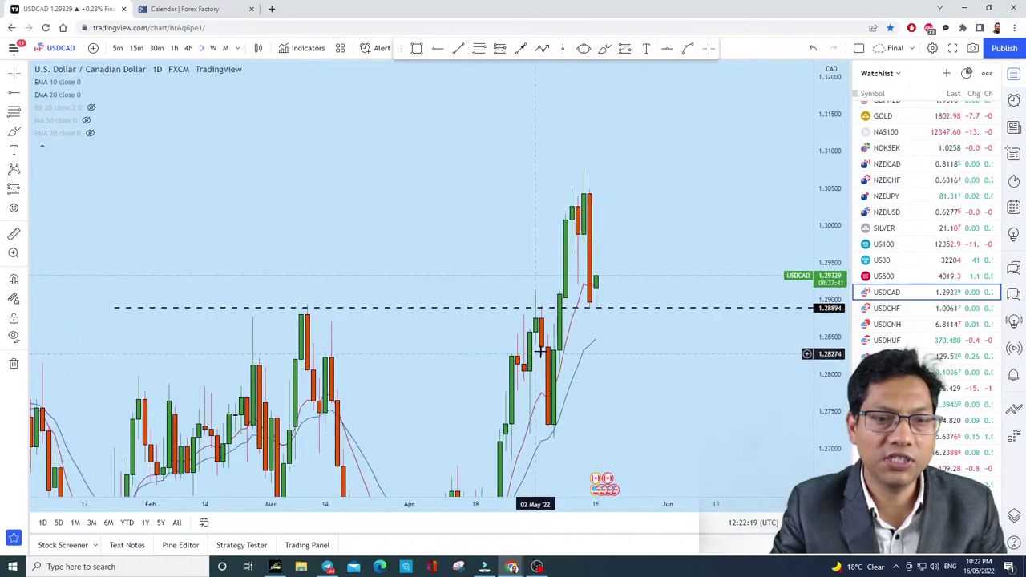
drag(676, 243, 730, 198)
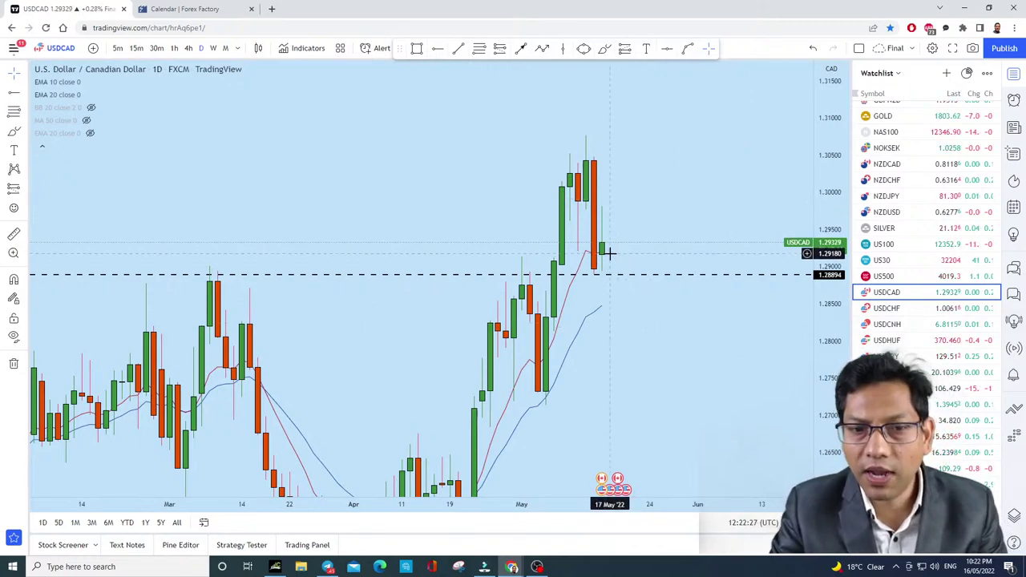
Step: Choose the Brush tool for marking the USDCAD daily chart
click(604, 48)
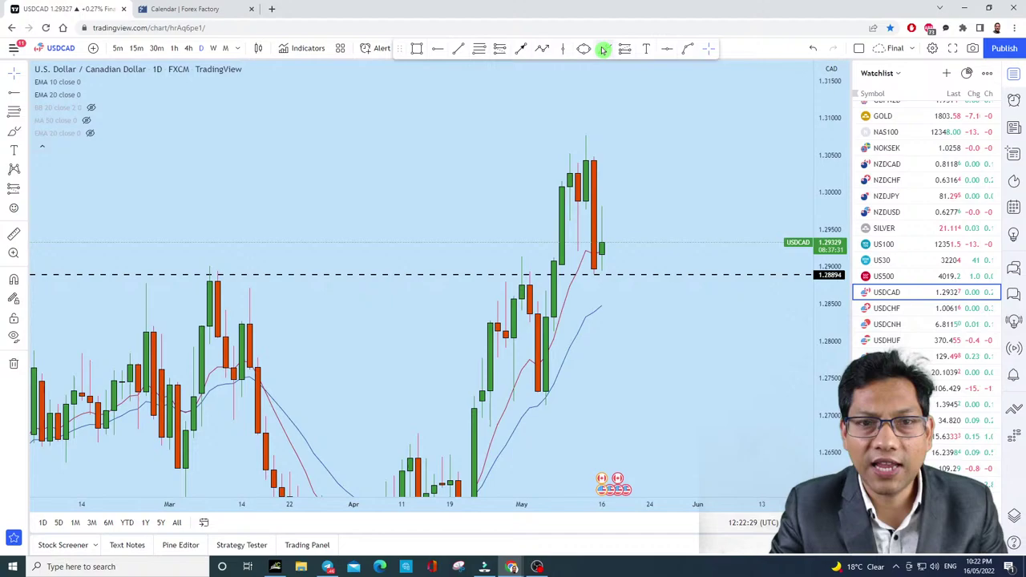
click(617, 252)
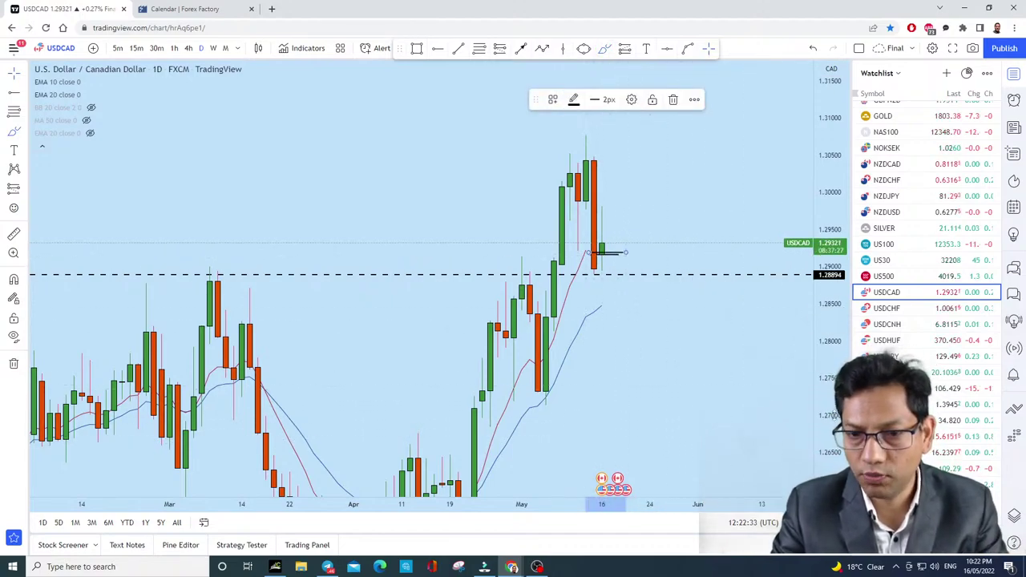
drag(834, 415, 834, 201)
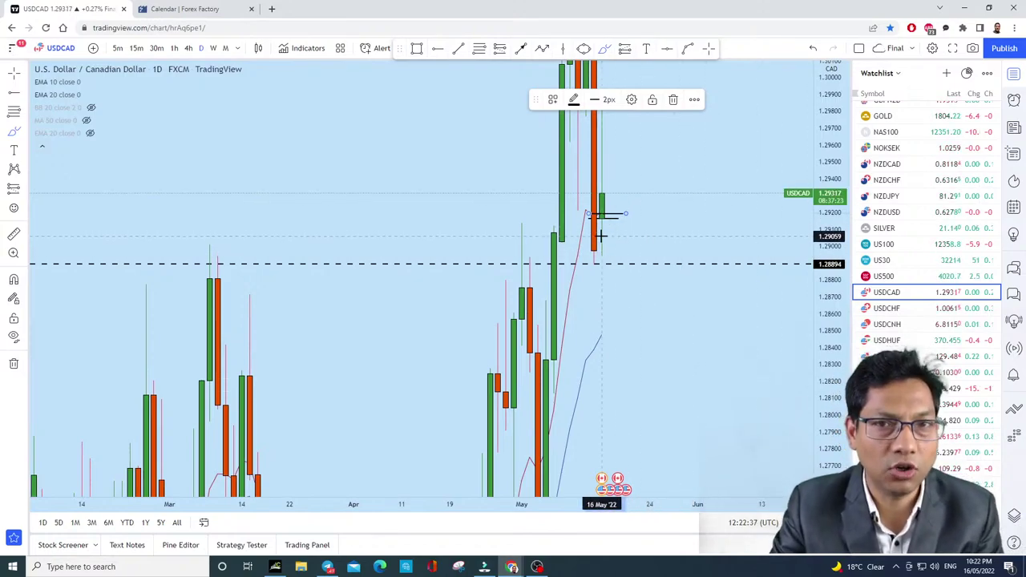
click(813, 50)
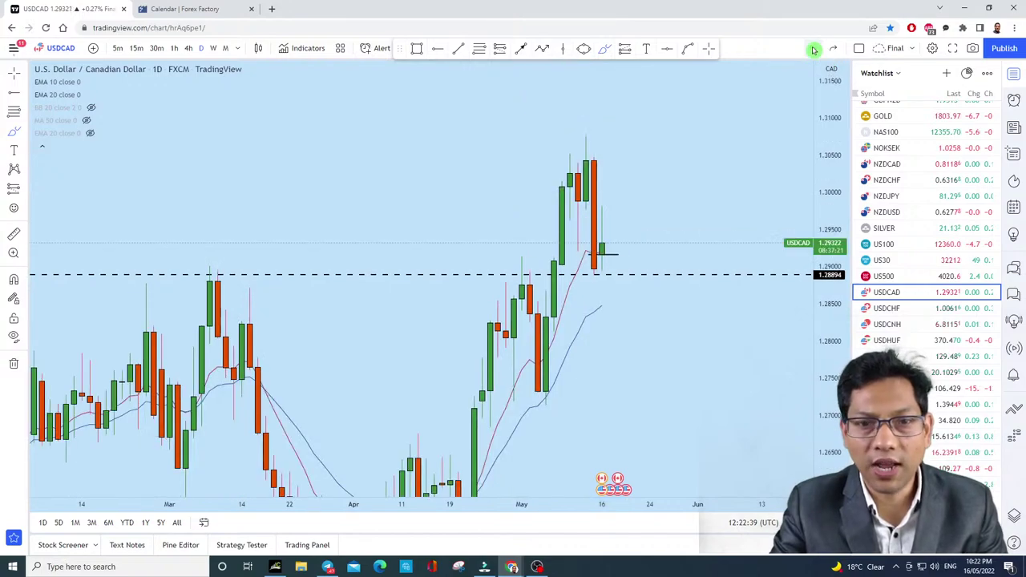
Step: Draw a thin horizontal rectangle between about 1.29011 and 1.29027, from 22 April to past the latest candle
scroll(665, 295, up, 3)
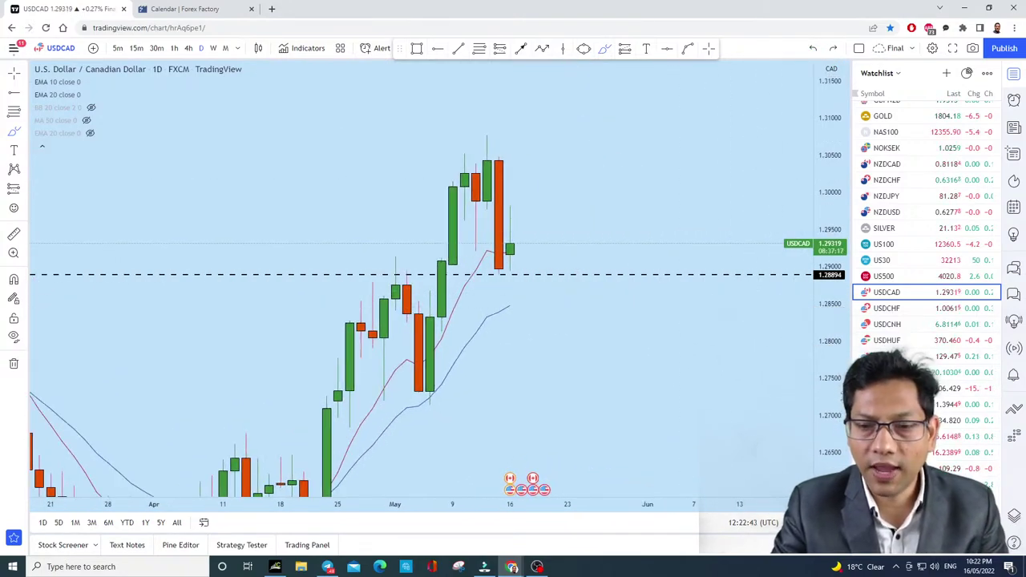
key(ctrl+y)
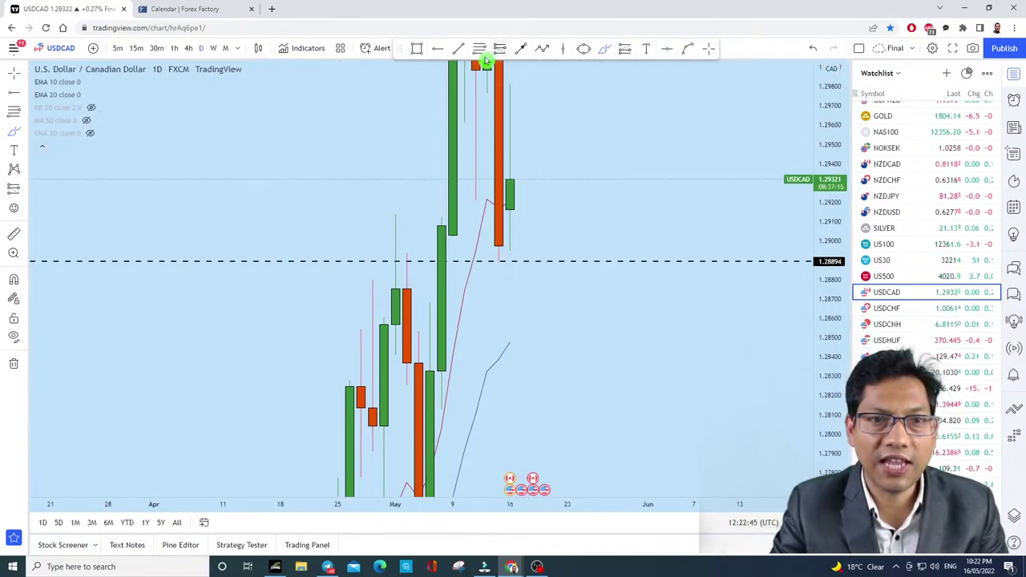
click(418, 49)
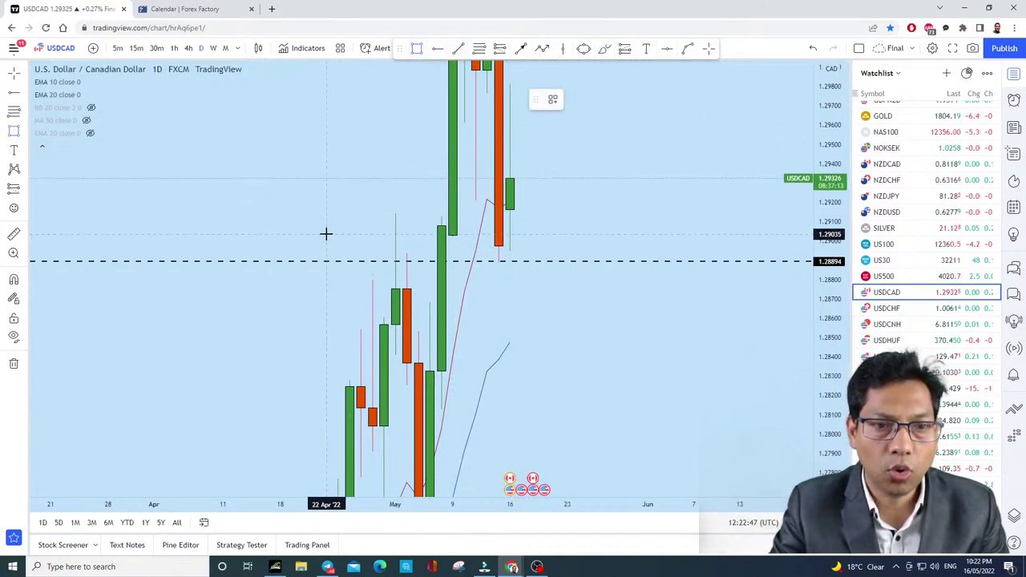
drag(324, 235, 786, 236)
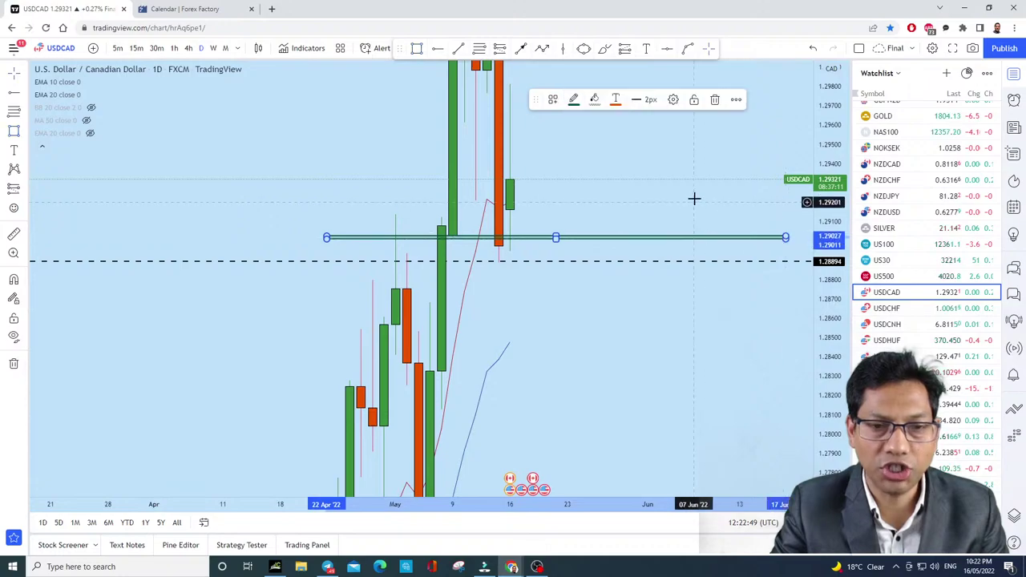
drag(695, 197, 748, 253)
click(604, 49)
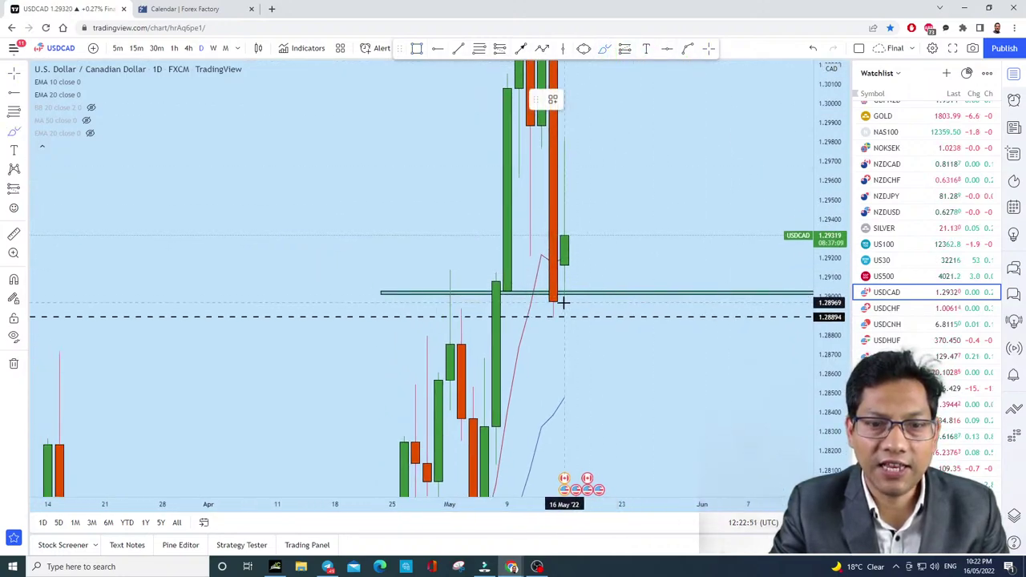
mouse_move(570, 318)
mouse_down()
mouse_move(587, 309)
mouse_move(600, 319)
mouse_up()
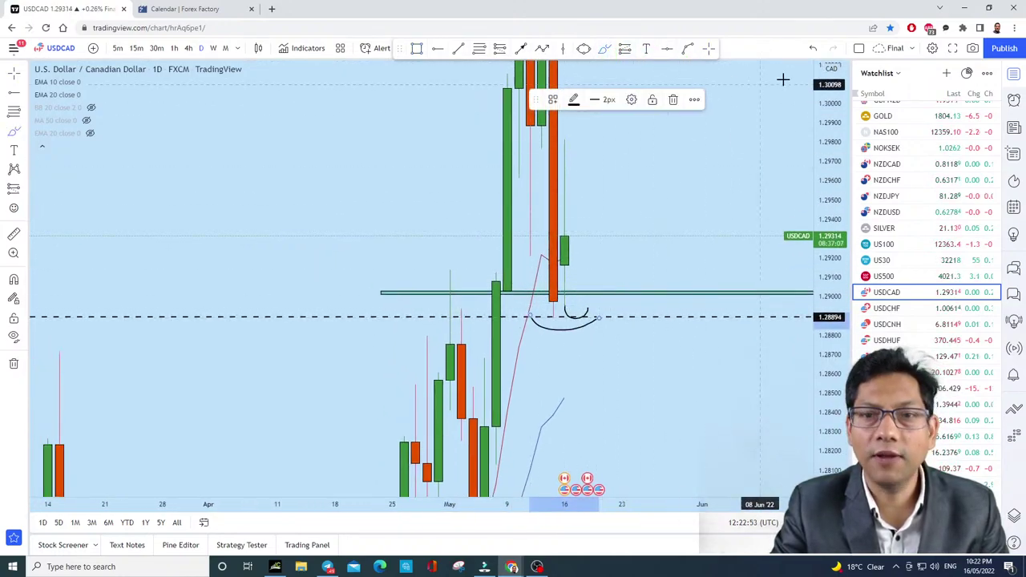
click(813, 48)
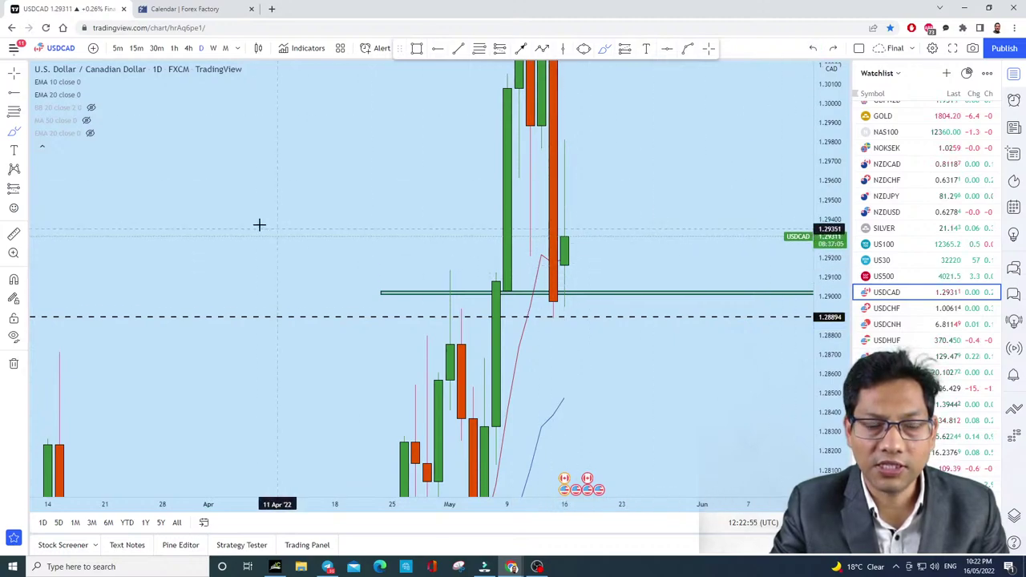
Step: Brush horizontal lines at about 1.2915 by the latest candle's body and at about 1.2883 just below the dashed level
click(603, 50)
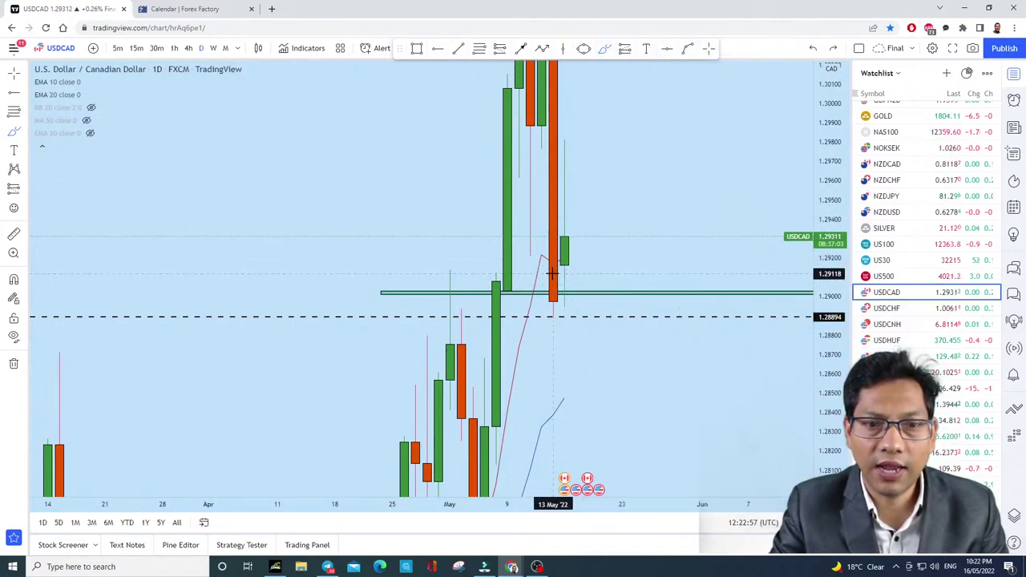
drag(554, 267, 664, 267)
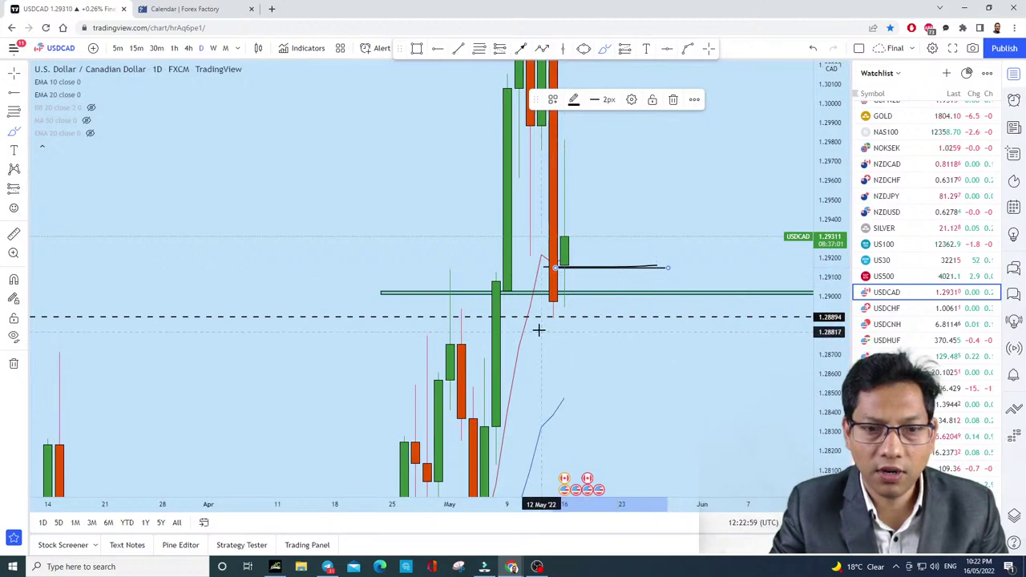
drag(531, 329, 685, 328)
drag(527, 323, 683, 329)
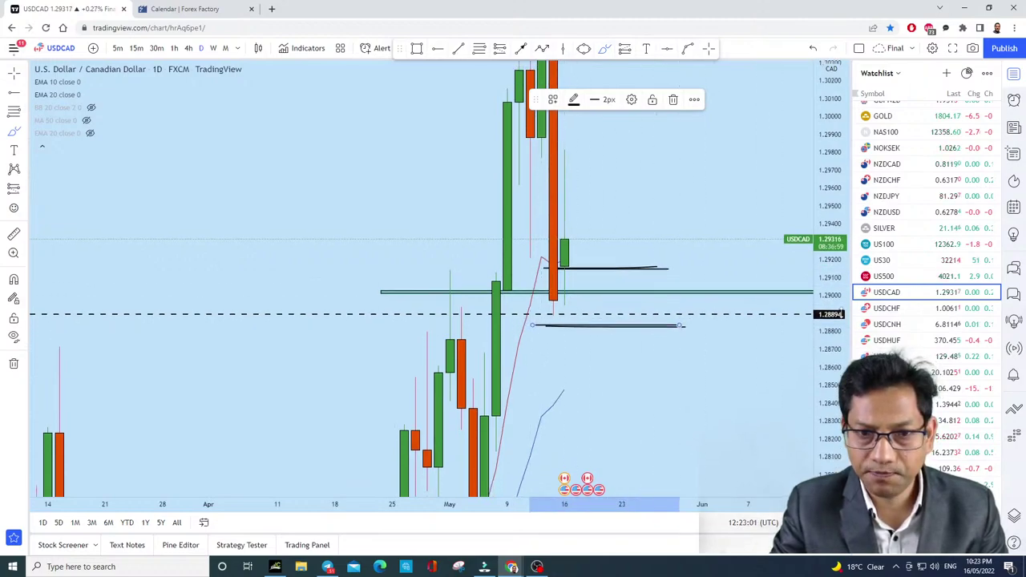
Step: Brush a doubled horizontal line above the recent May high at about 1.3155
double_click(840, 257)
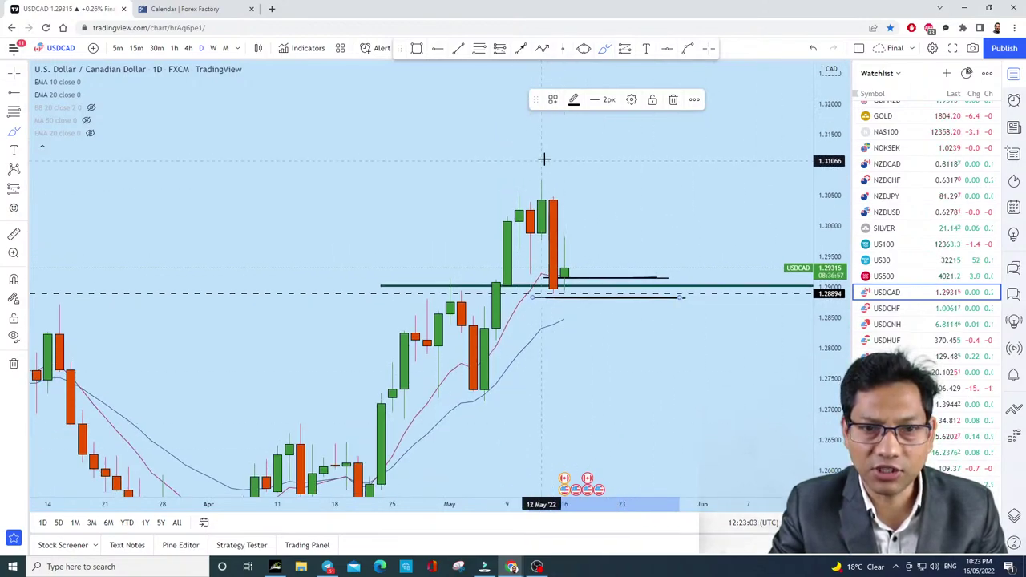
drag(543, 131, 669, 131)
drag(551, 132, 771, 133)
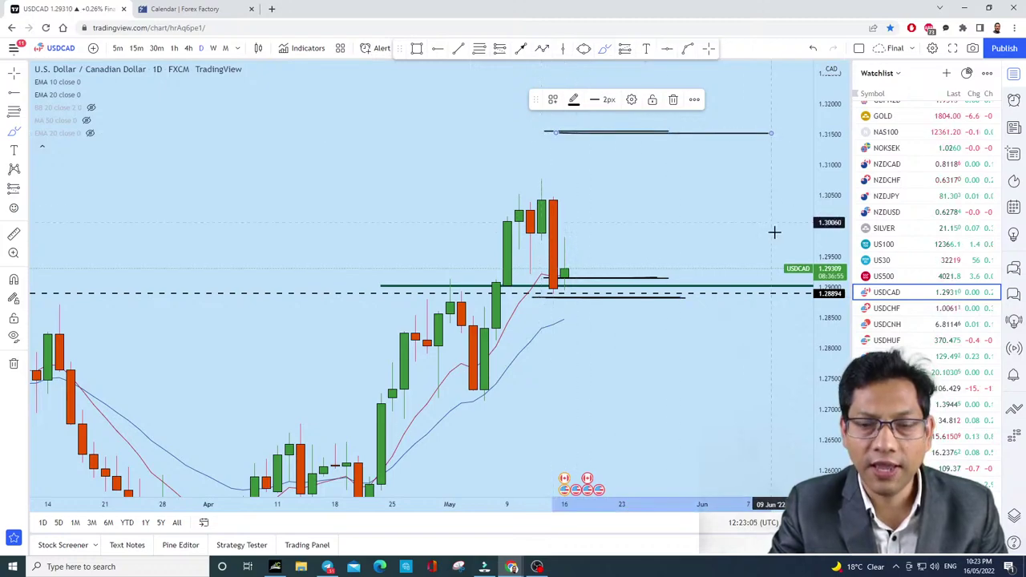
Step: Remove all drawings from the USDCAD daily chart, including the dashed level and the rectangle
scroll(833, 280, up, 3)
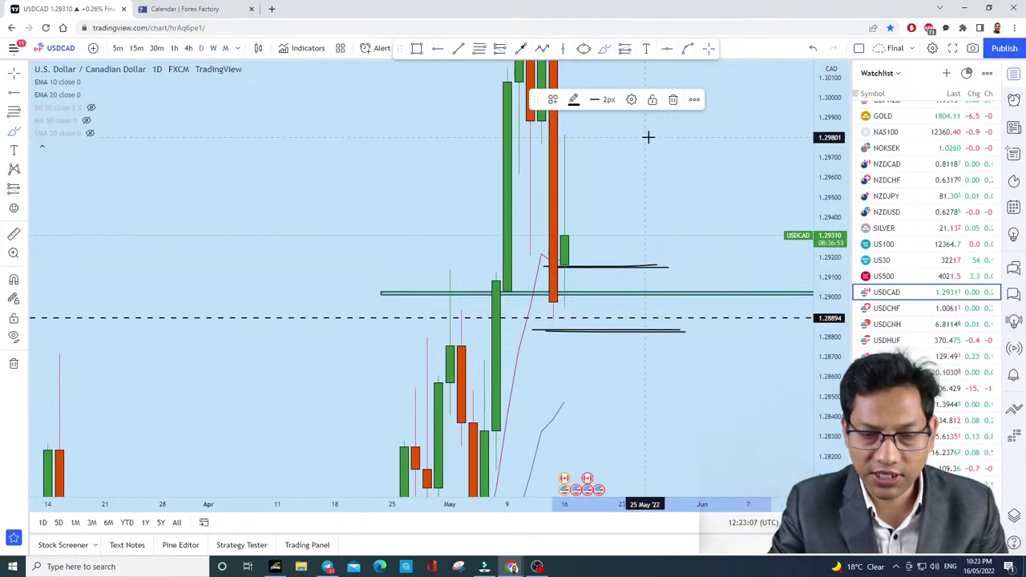
scroll(701, 240, down, 3)
double_click(819, 284)
drag(736, 383, 643, 320)
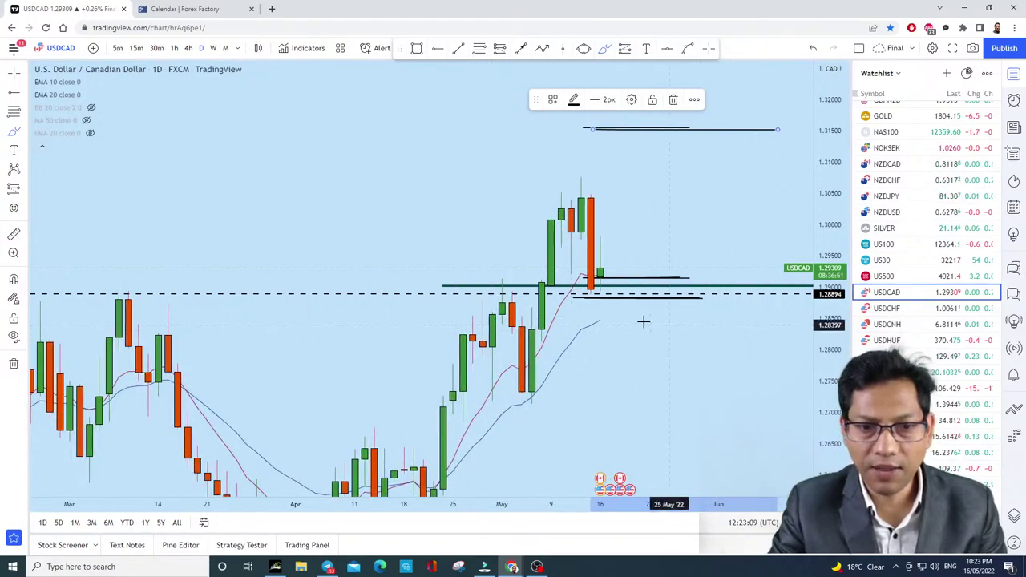
click(15, 364)
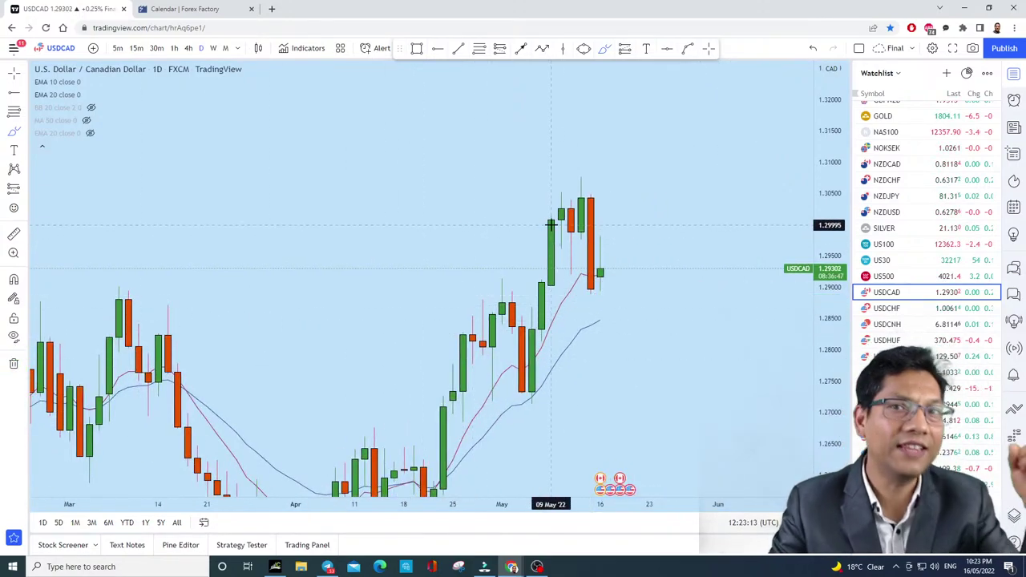
Step: Brush a rising arrow over the empty chart area and handwrite an underlined "Trend" beneath it
mouse_move(141, 236)
mouse_down()
mouse_move(355, 136)
mouse_move(306, 165)
mouse_up()
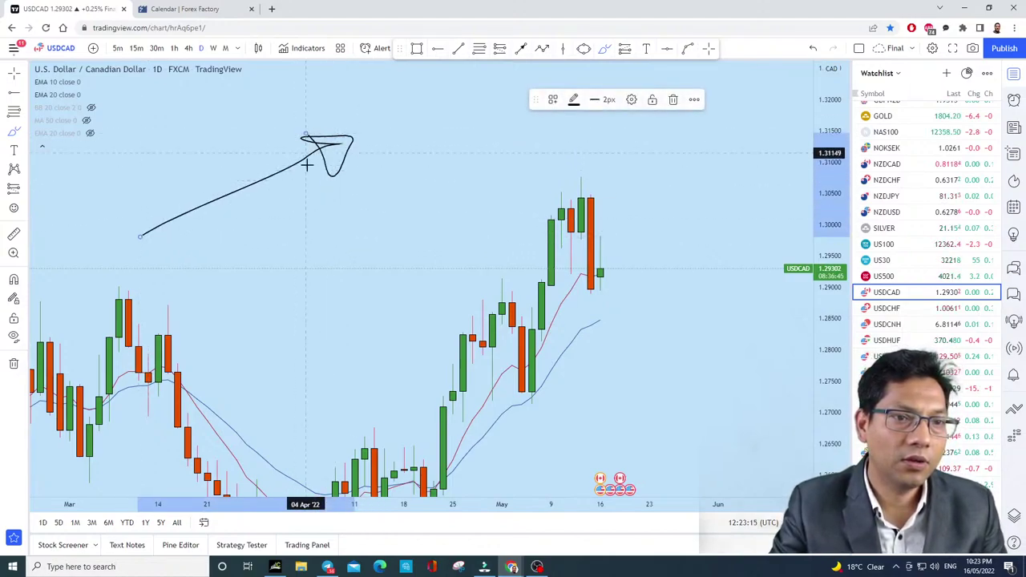
mouse_move(286, 224)
mouse_down()
mouse_move(296, 271)
mouse_move(316, 210)
mouse_move(331, 255)
mouse_move(320, 233)
mouse_up()
mouse_move(347, 216)
mouse_down()
mouse_move(369, 197)
mouse_move(423, 204)
mouse_up()
drag(433, 138, 465, 182)
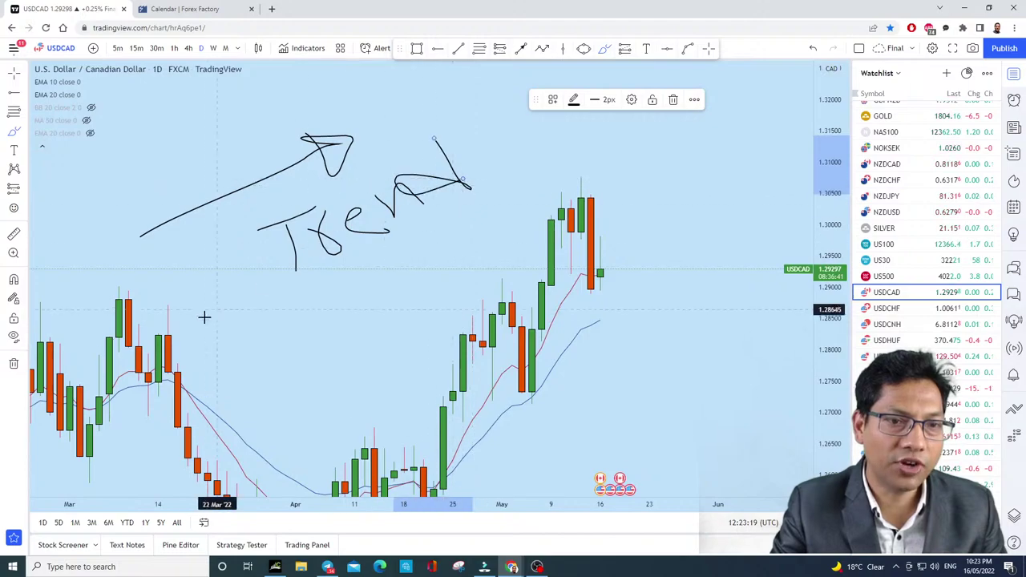
drag(204, 318, 481, 231)
Step: Brush marks at the April lows and trace the upswings and pullbacks from late April to the latest candle
scroll(522, 222, down, 2)
scroll(779, 355, down, 2)
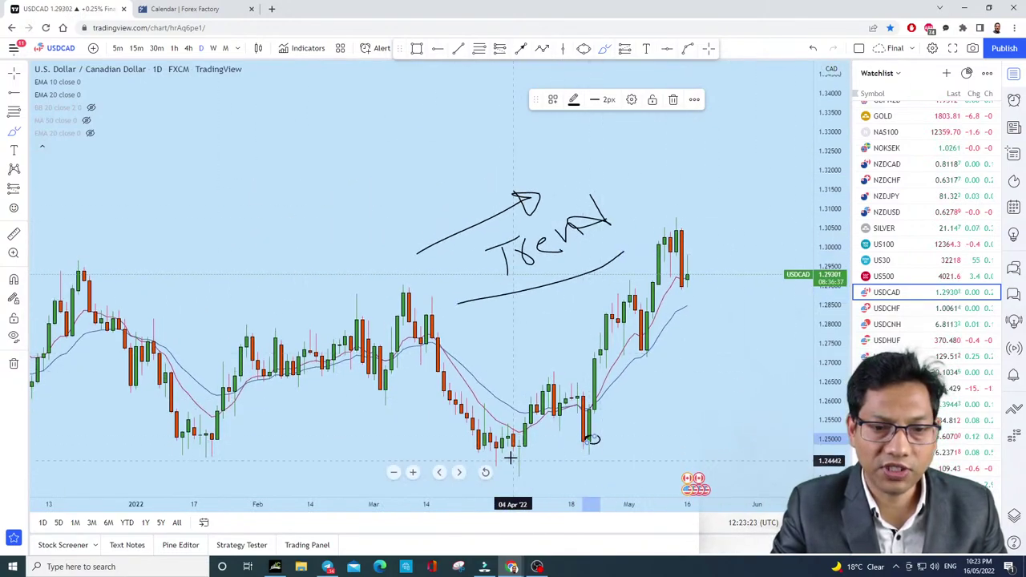
drag(508, 459, 544, 469)
mouse_move(587, 440)
mouse_down()
mouse_move(607, 290)
mouse_move(648, 372)
mouse_up()
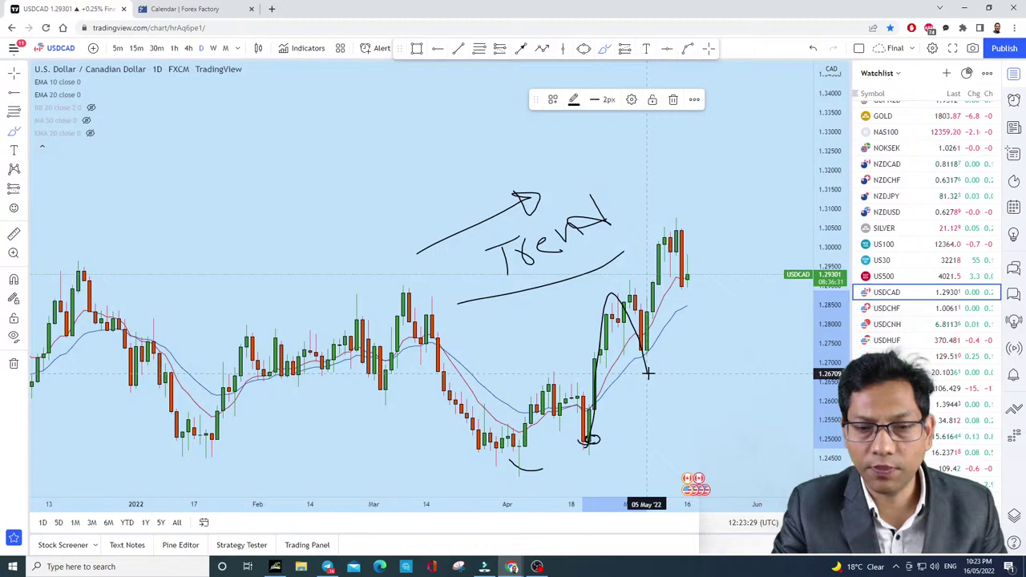
mouse_move(648, 372)
mouse_down()
mouse_move(671, 227)
mouse_move(692, 309)
mouse_up()
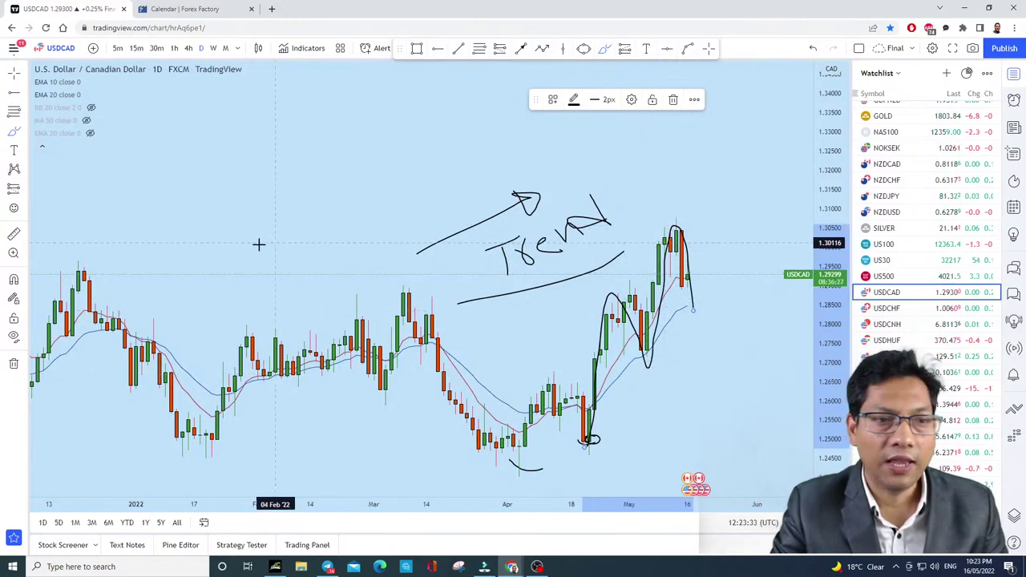
Step: Sketch a schematic uptrend wave with a horizontal line through its second pullback low, circling that low and the point above the first peak
mouse_move(173, 286)
mouse_down()
mouse_move(223, 207)
mouse_move(247, 268)
mouse_move(291, 105)
mouse_move(316, 157)
mouse_move(344, 69)
mouse_up()
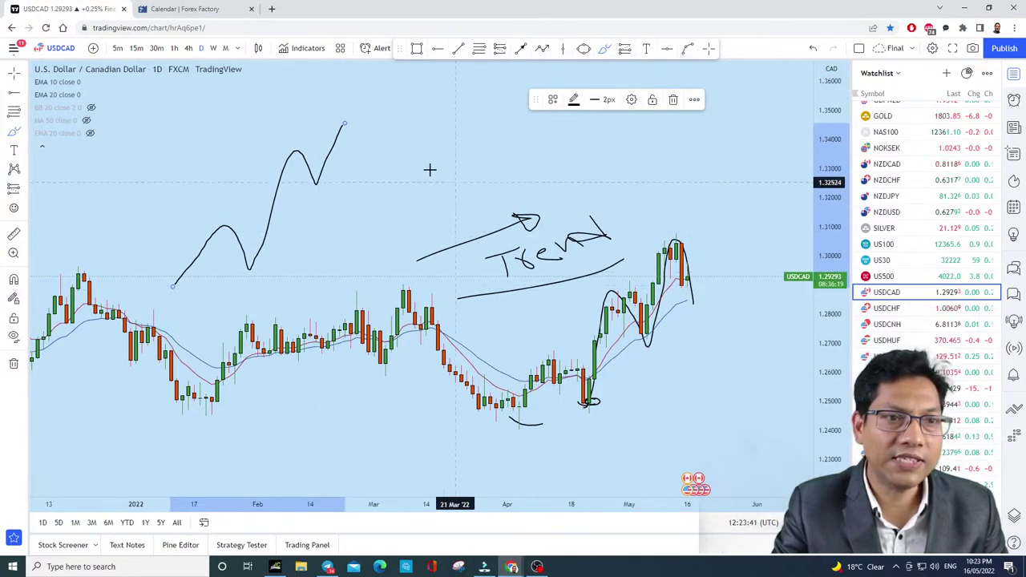
drag(341, 126, 362, 101)
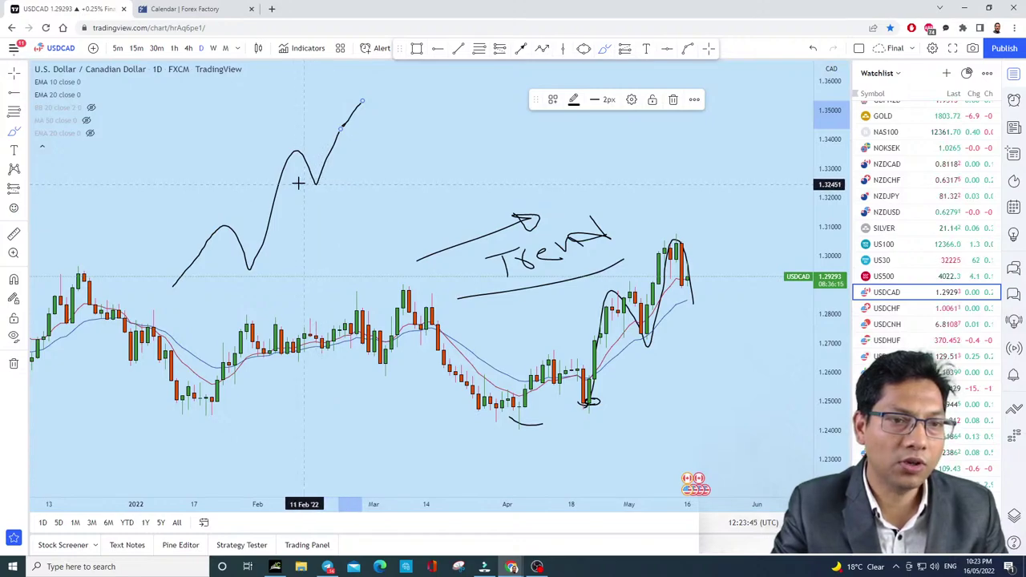
drag(205, 180, 391, 182)
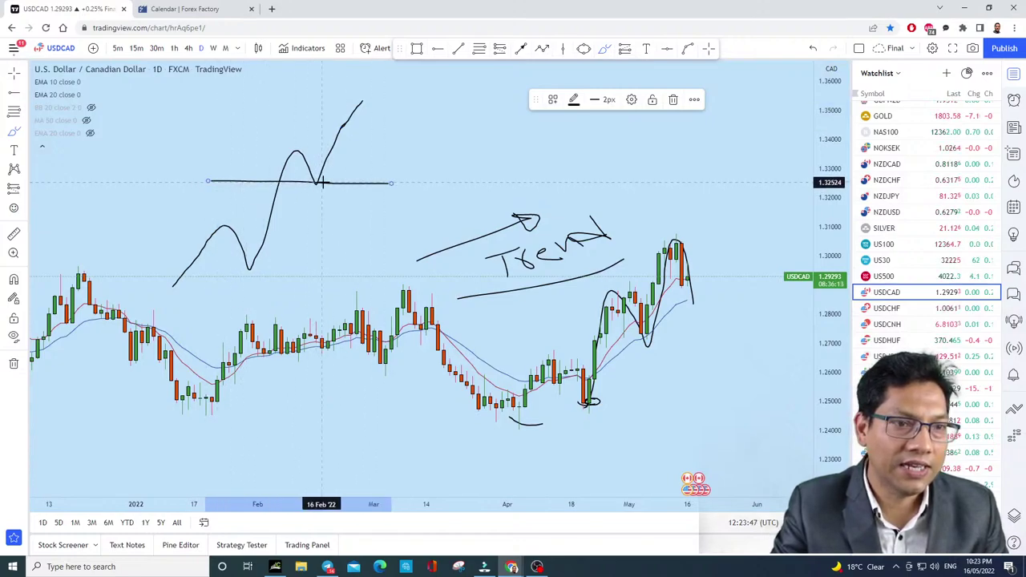
drag(322, 182, 315, 182)
mouse_move(218, 182)
mouse_down()
mouse_move(235, 184)
mouse_move(230, 224)
mouse_up()
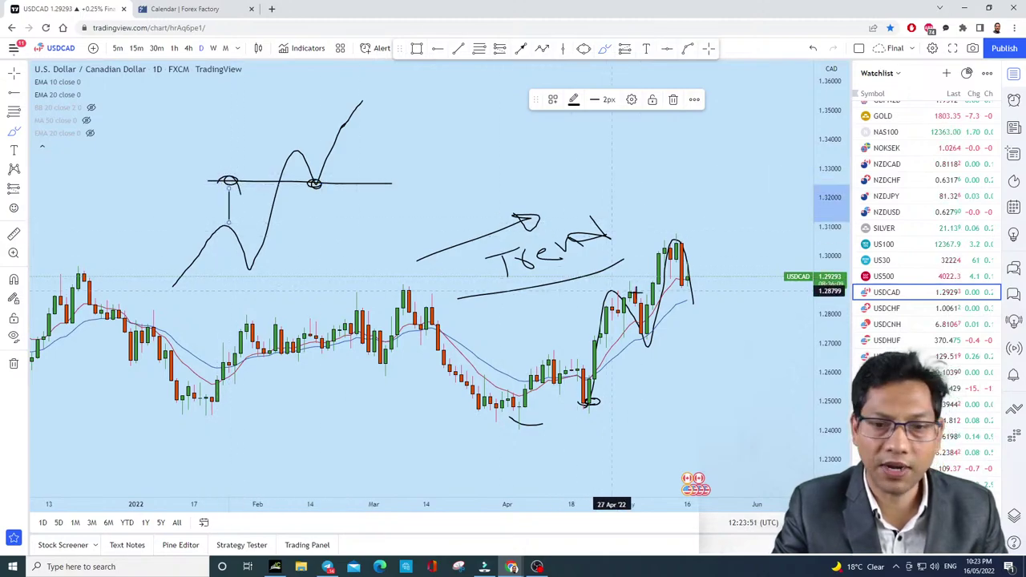
Step: Retrace the price swings since late April and circle the early May high and the latest candle's low
scroll(702, 305, up, 2)
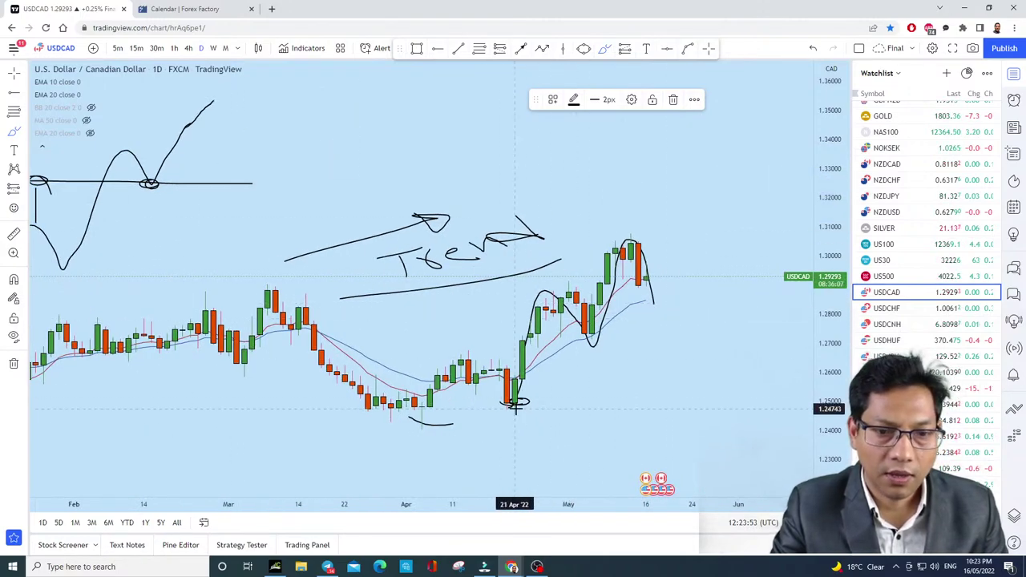
mouse_move(530, 337)
mouse_down()
mouse_move(585, 339)
mouse_move(623, 253)
mouse_move(651, 298)
mouse_up()
drag(569, 295, 570, 290)
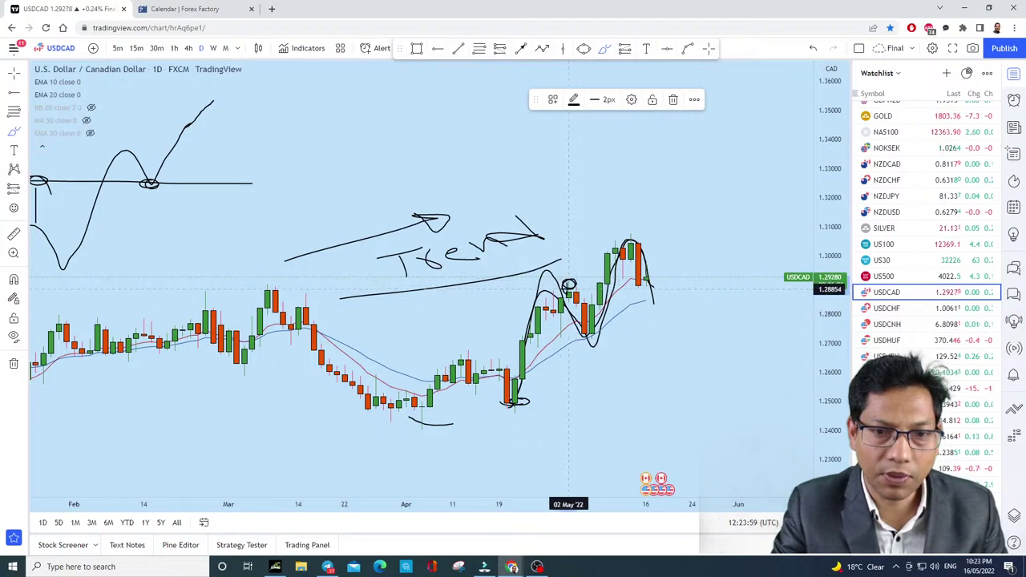
drag(644, 282, 646, 295)
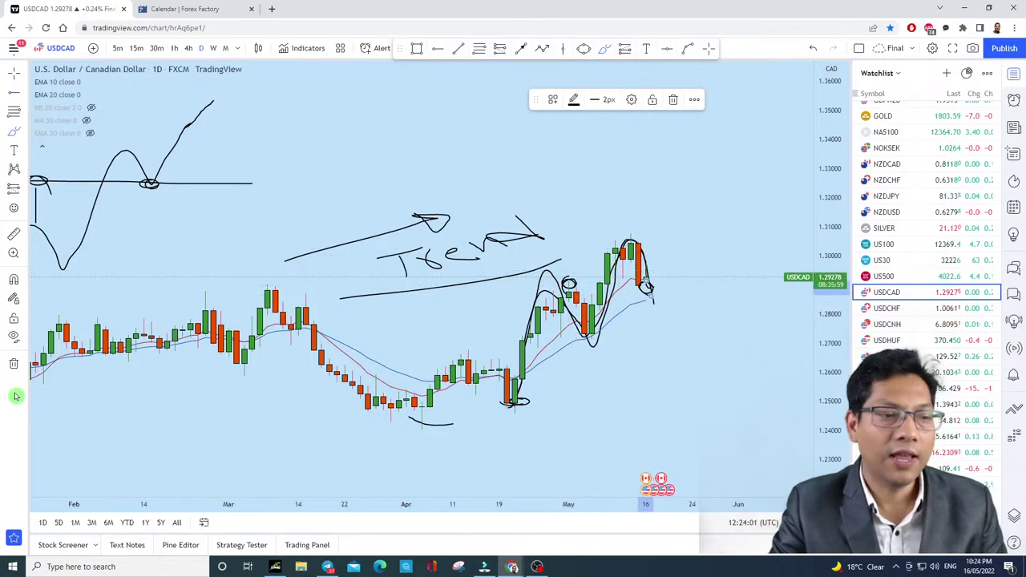
Step: Remove all drawings and place a dashed horizontal ray at 1.28944 starting from 5 April
click(13, 363)
scroll(622, 277, up, 5)
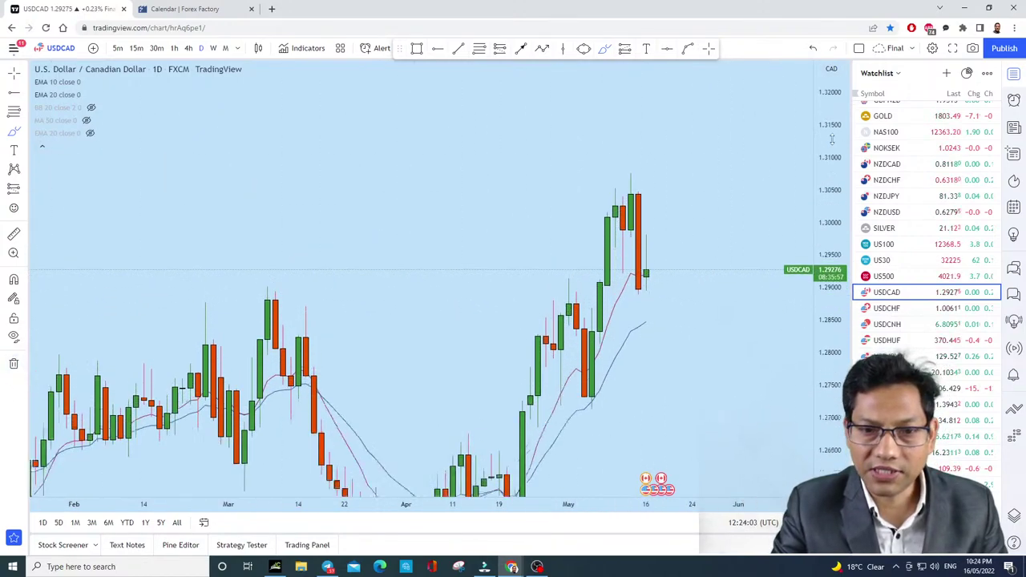
scroll(622, 277, up, 2)
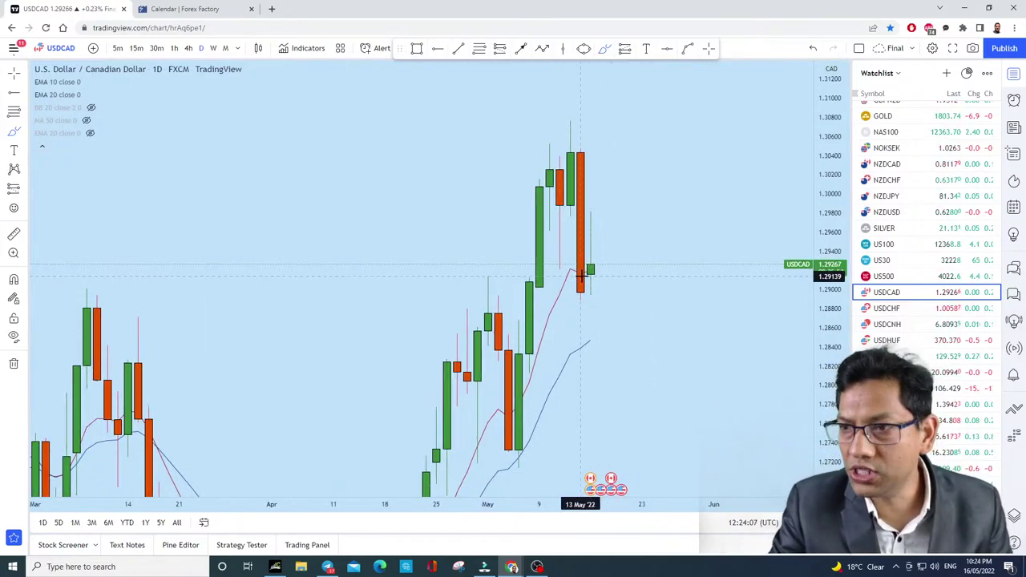
drag(824, 223, 826, 245)
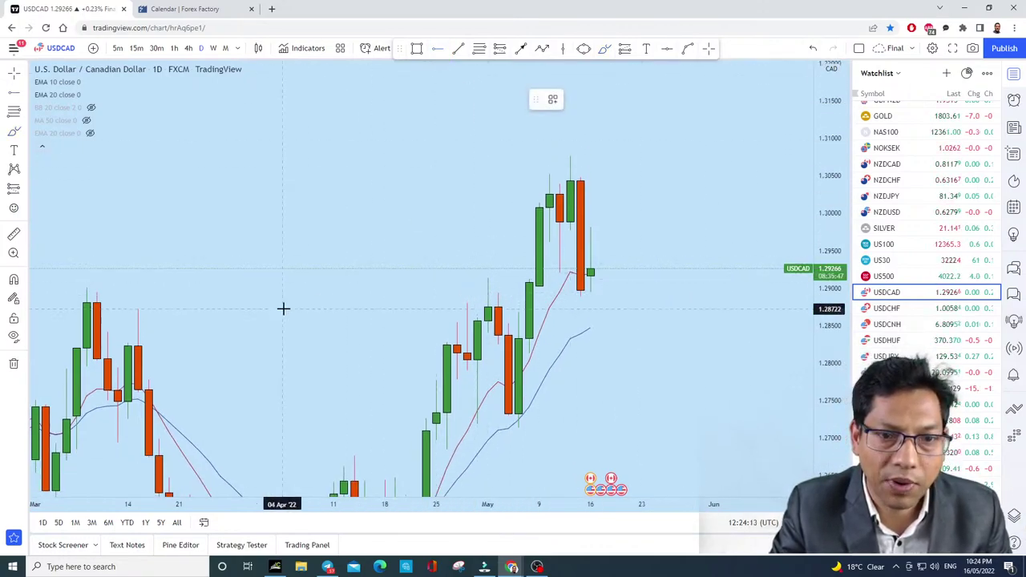
click(291, 293)
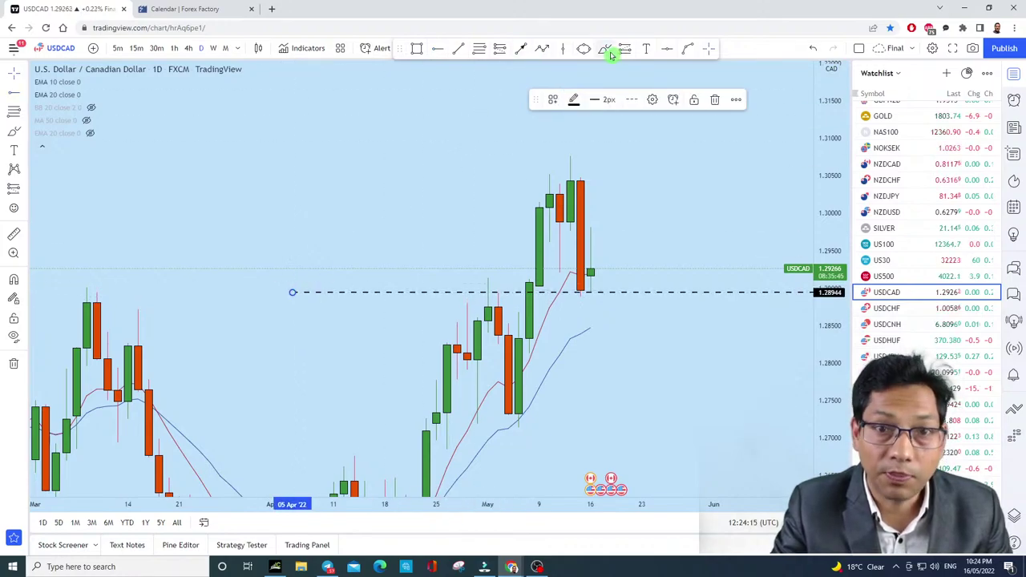
drag(501, 287, 559, 252)
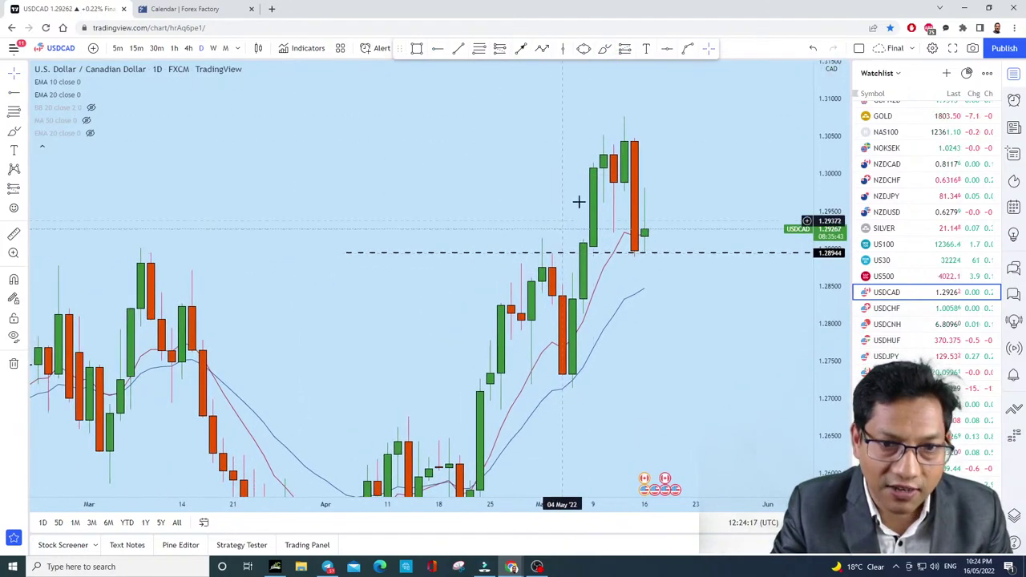
Step: Circle the early May high and the latest candle's low on the dashed level, and undo the brush circles
click(604, 48)
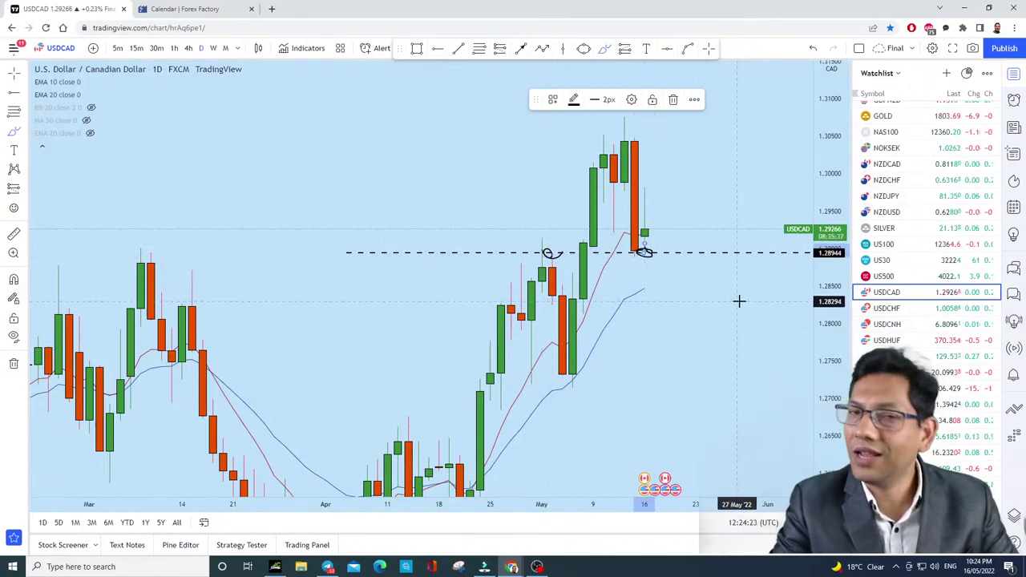
click(818, 48)
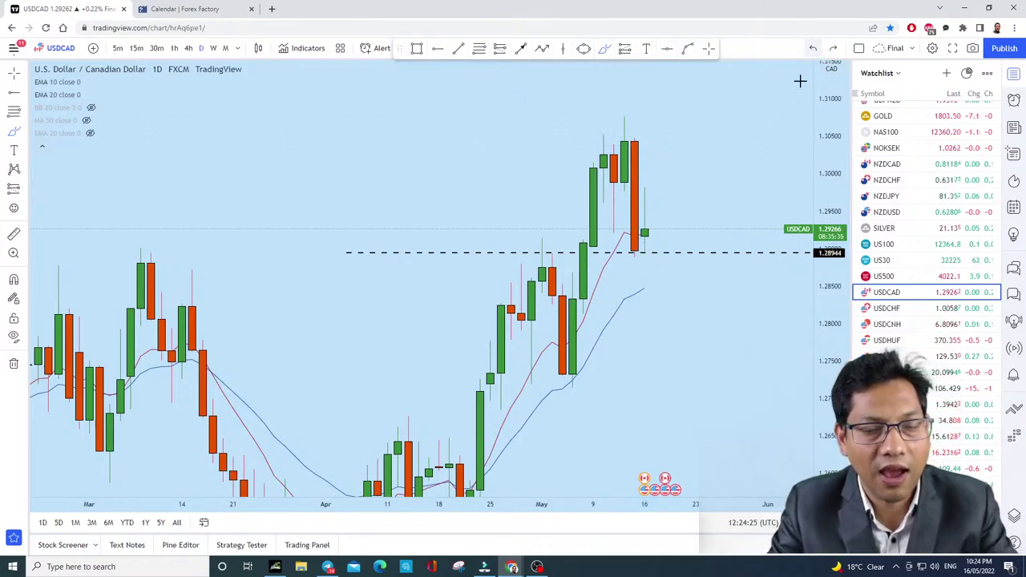
Step: Draw a rising trend arrow from 29 March at 1.29108 to 28 April at 1.31948, and reset the chart view
drag(385, 195, 343, 317)
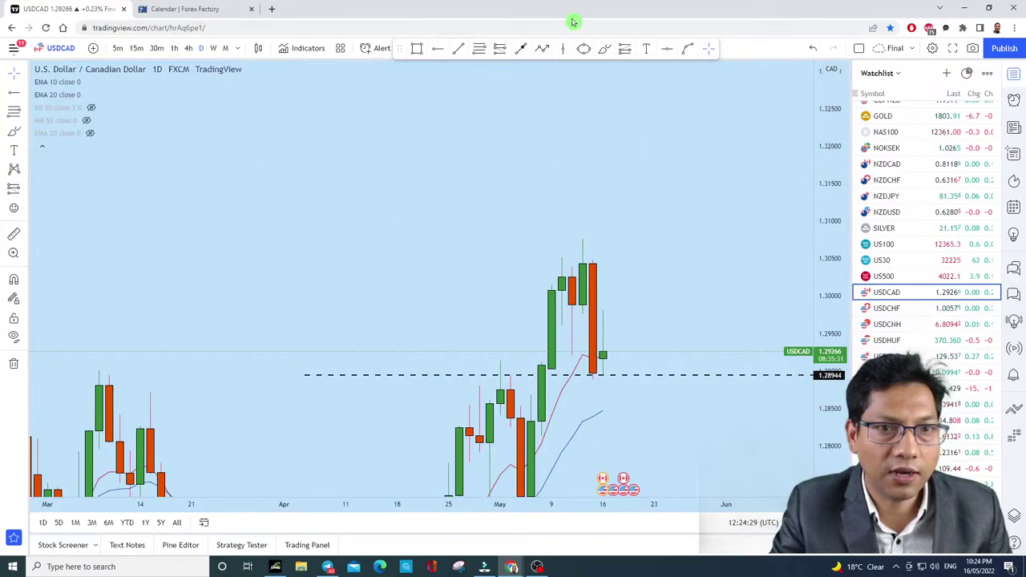
click(522, 50)
click(253, 362)
click(477, 151)
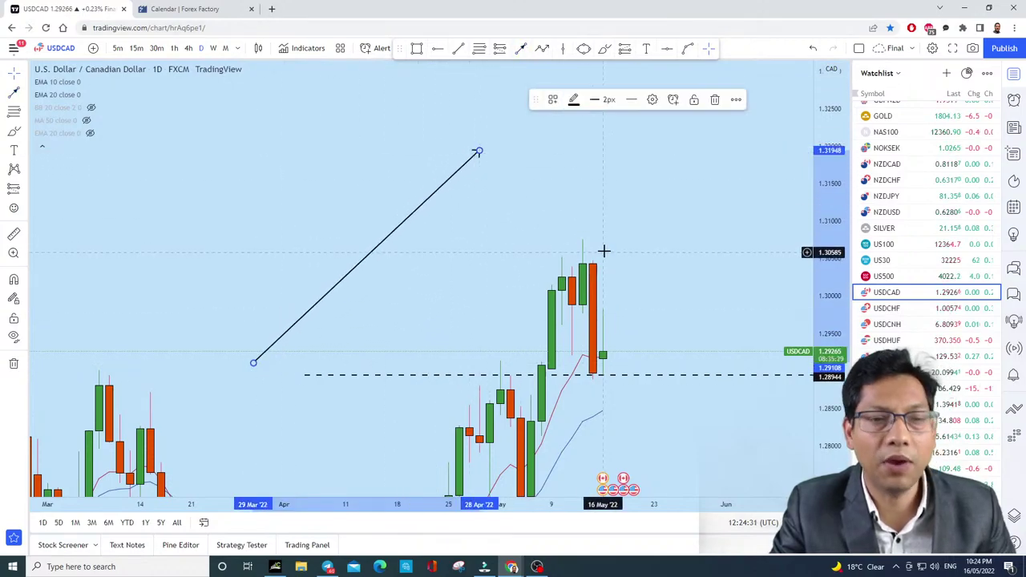
drag(690, 232, 678, 161)
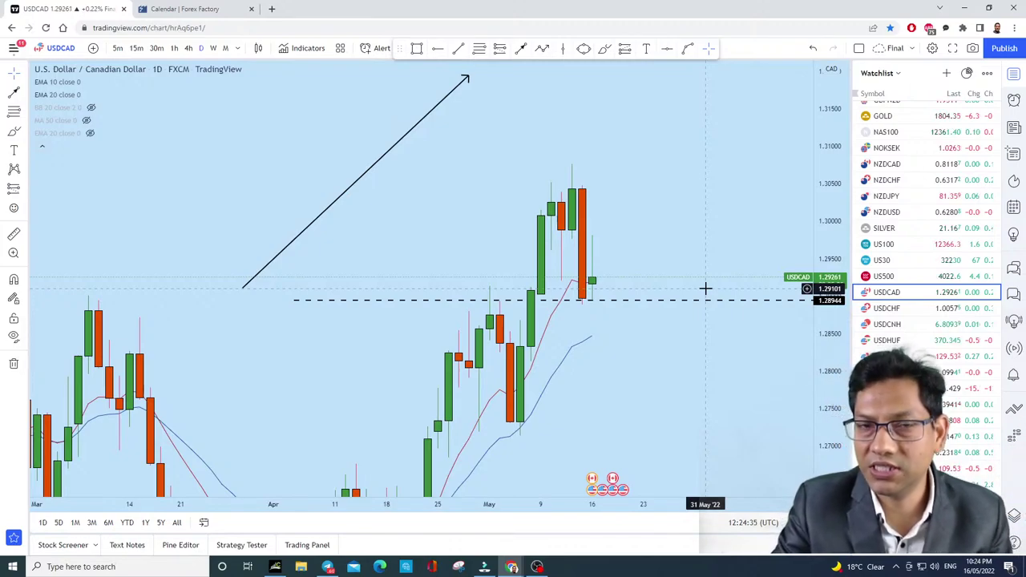
key(alt+r)
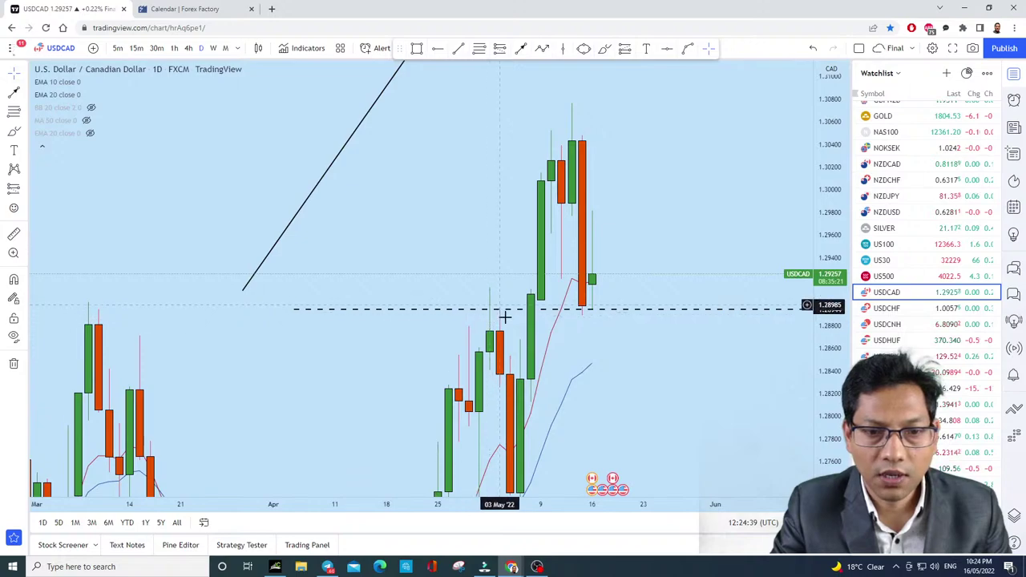
Step: Circle the early May and 16 May contacts with the 1.28944 level and the latest candle's body, undoing the marks
click(605, 48)
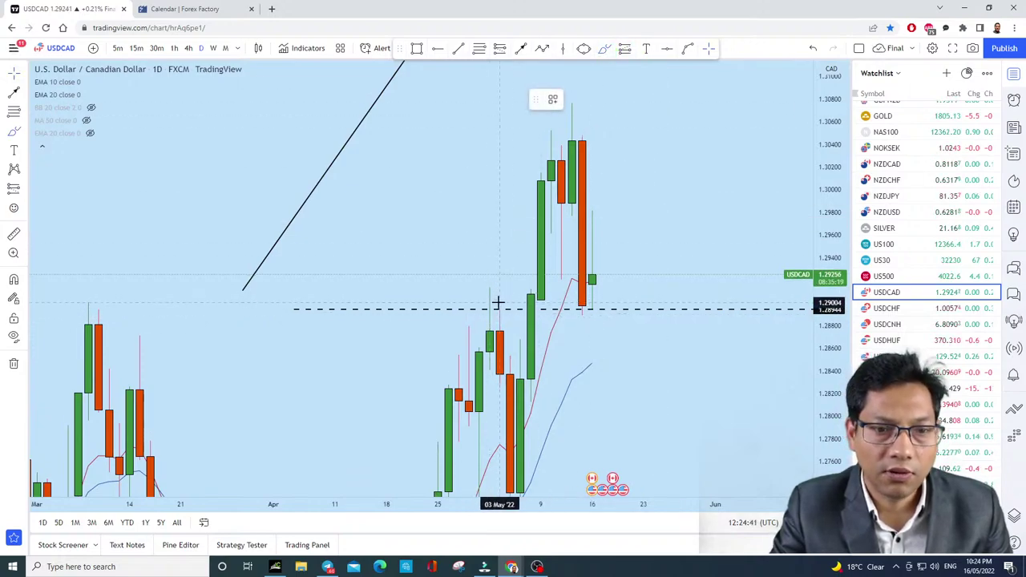
drag(494, 310, 492, 308)
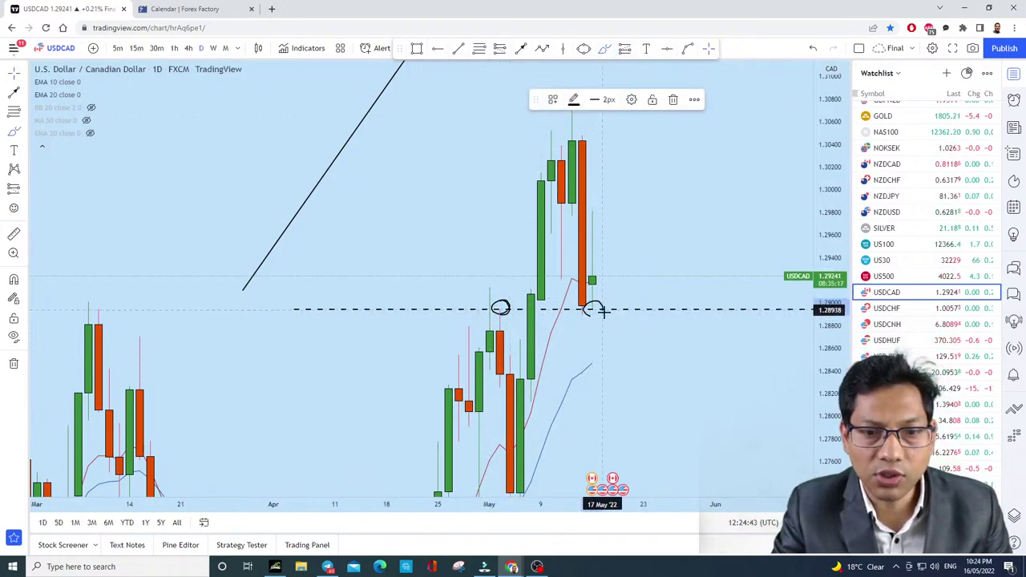
drag(603, 313, 584, 309)
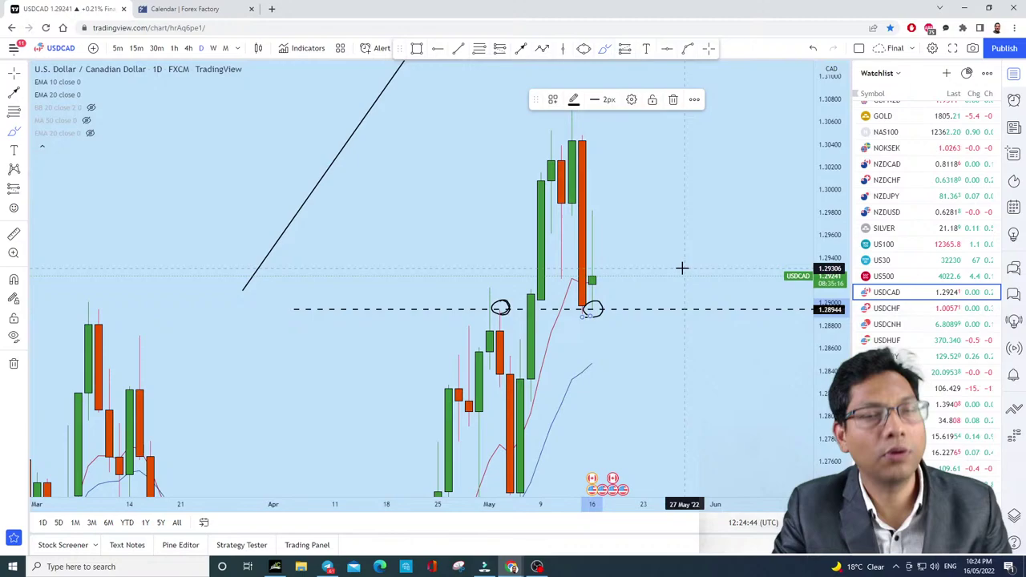
click(815, 47)
mouse_move(591, 271)
mouse_down()
mouse_move(601, 279)
mouse_move(588, 277)
mouse_up()
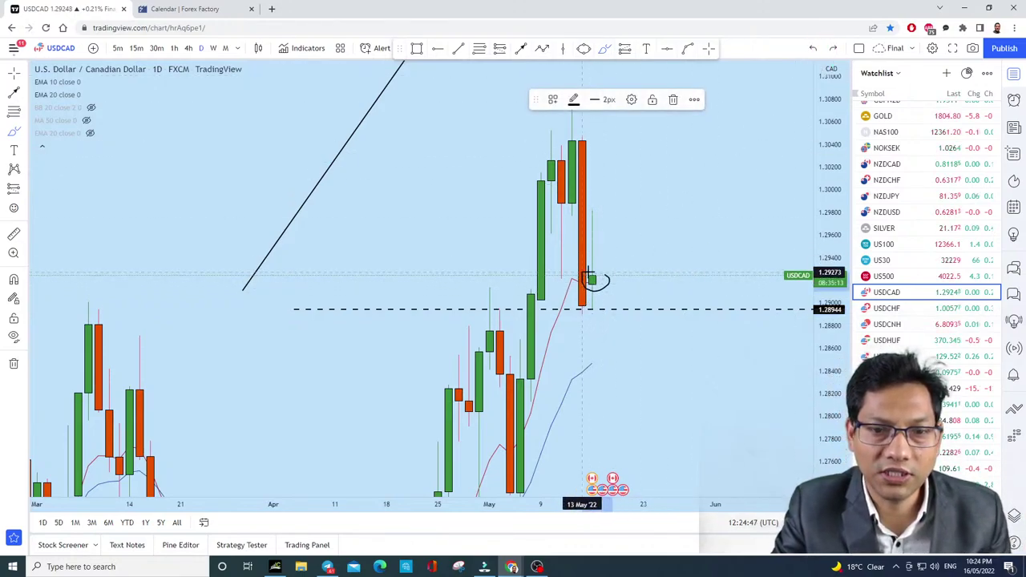
click(813, 48)
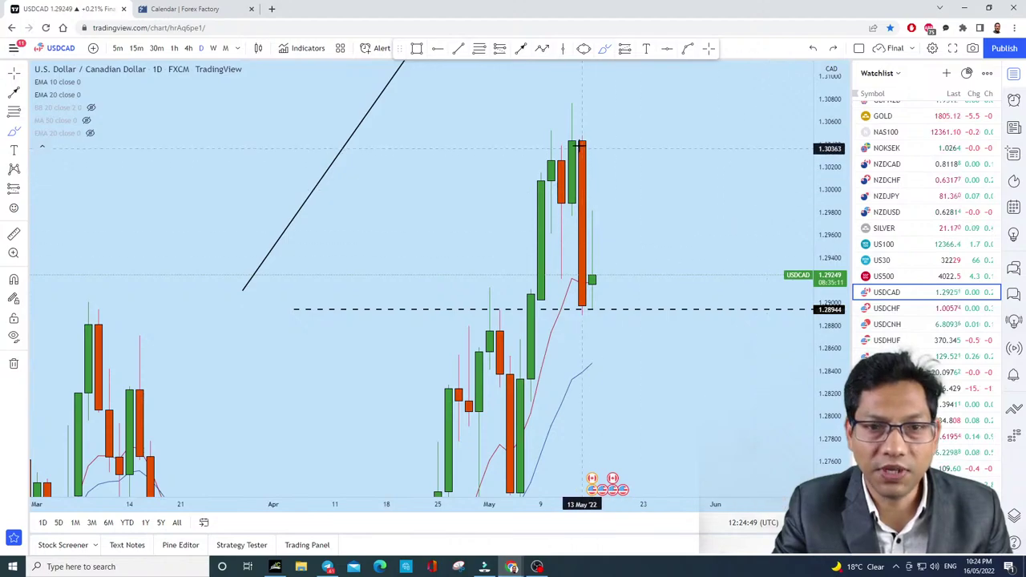
Step: Brush down the 13 May bearish candle, circle its low and sketch a rise from the latest candle, undoing the strokes
drag(581, 126, 582, 347)
click(813, 48)
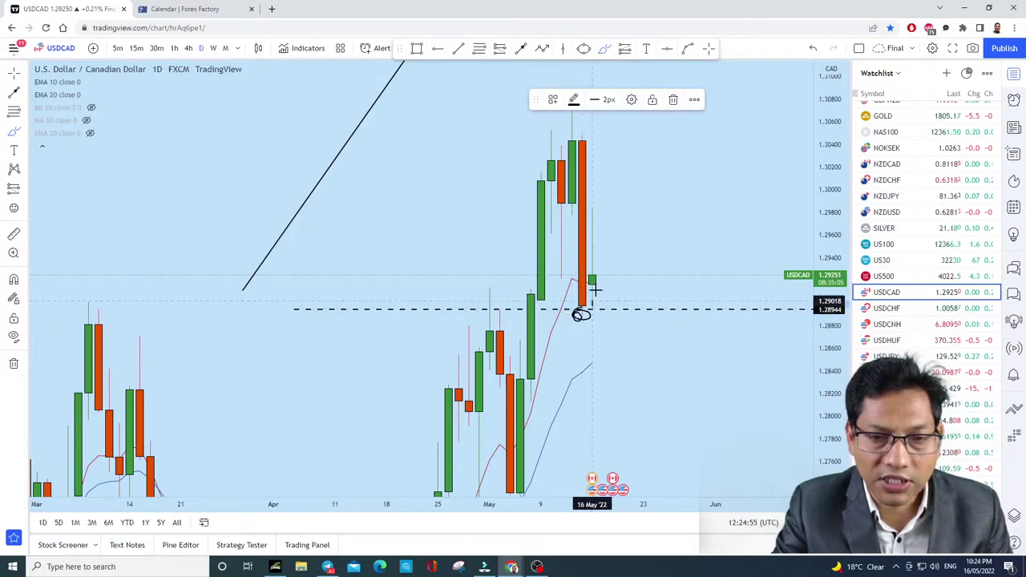
drag(594, 290, 623, 88)
key(ctrl+z)
key(ctrl+z)
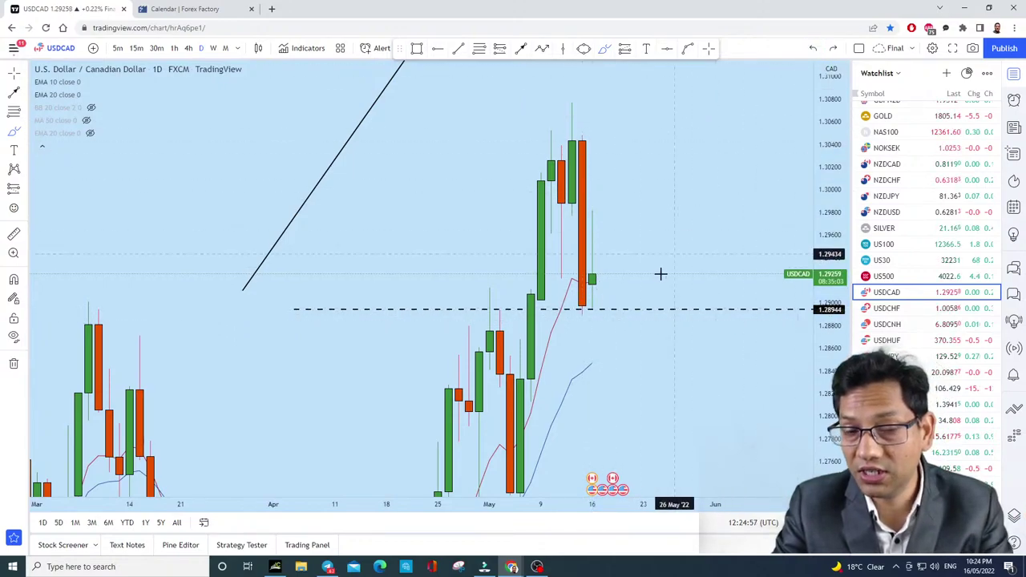
Step: Sketch a projected drop from the latest candle through the dashed support to about 1.276, and undo it
drag(592, 279, 613, 469)
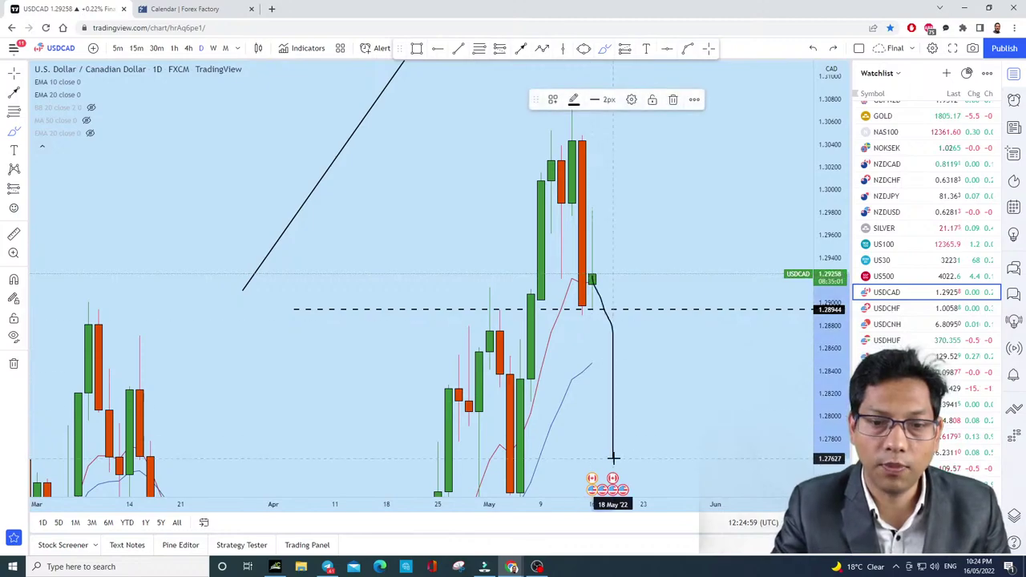
mouse_move(550, 442)
mouse_down()
mouse_move(636, 426)
mouse_move(612, 465)
mouse_up()
click(813, 48)
click(813, 48)
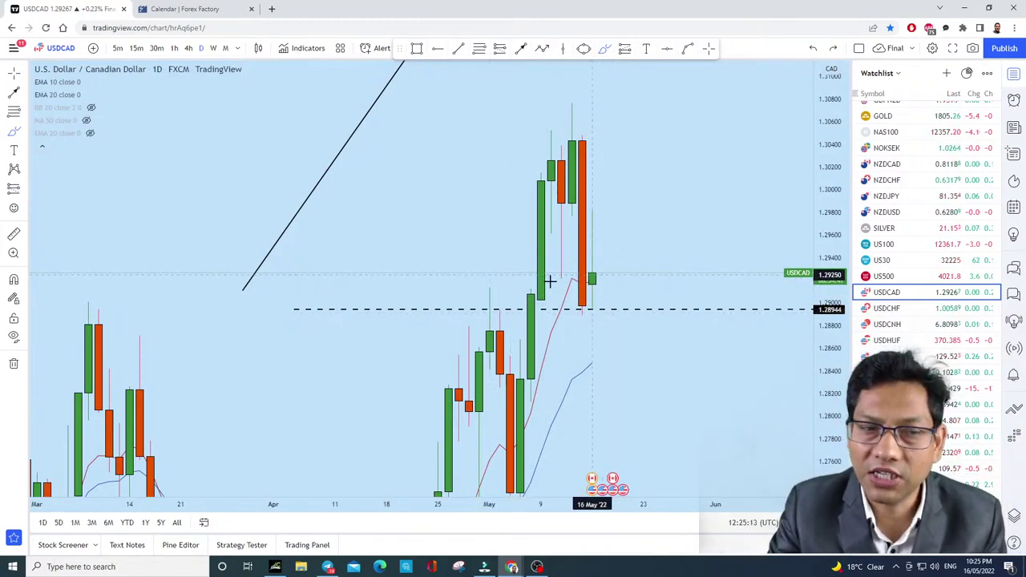
Step: Handwrite "price" above the dashed level and "S/R" below it near late May, undoing the second note
drag(335, 207, 345, 268)
drag(346, 177, 343, 211)
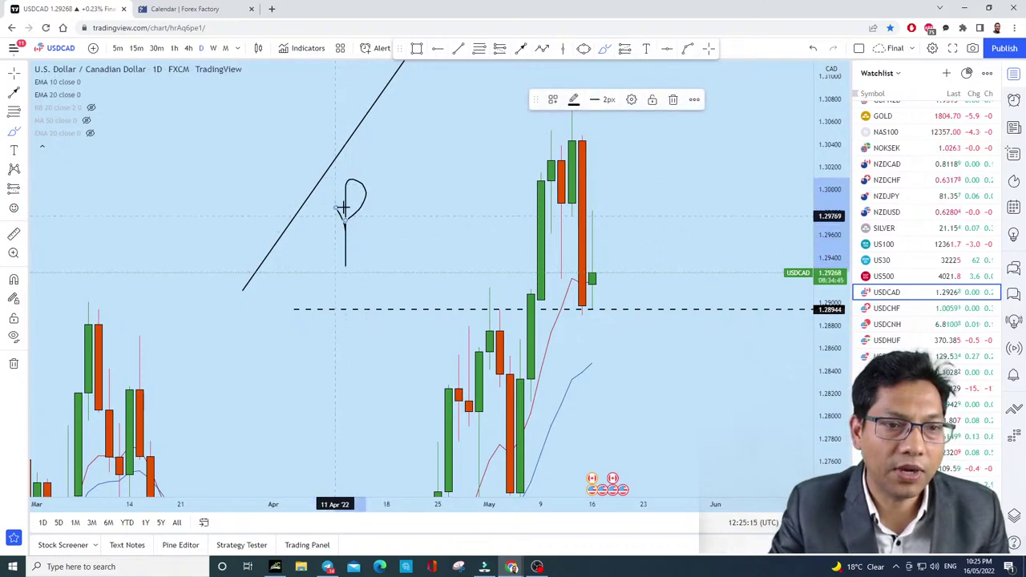
mouse_move(368, 163)
mouse_down()
mouse_move(395, 185)
mouse_move(418, 168)
mouse_up()
drag(472, 119, 628, 146)
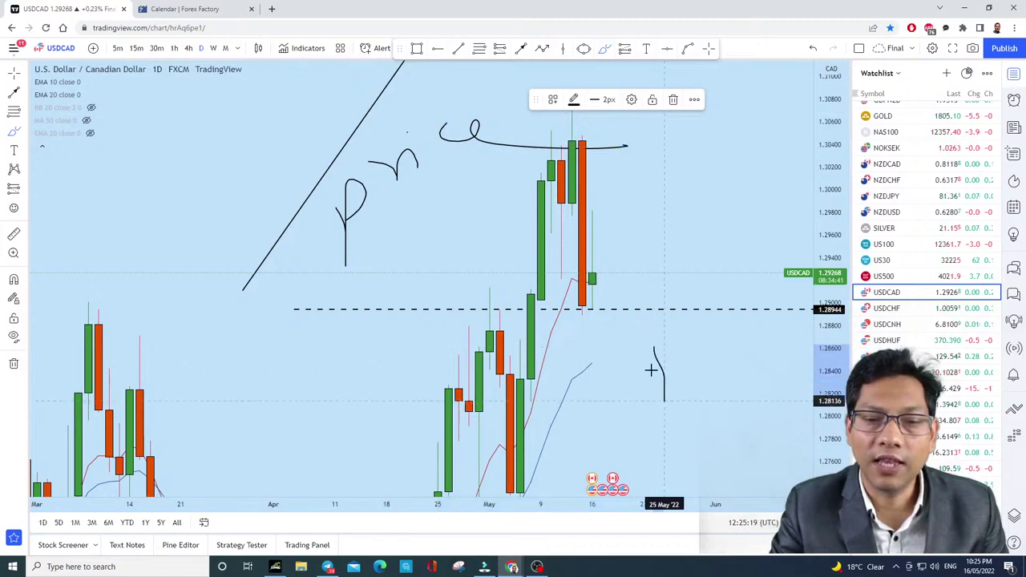
drag(656, 335, 675, 391)
mouse_move(695, 307)
mouse_down()
mouse_move(683, 393)
mouse_move(716, 339)
mouse_move(653, 415)
mouse_move(722, 304)
mouse_move(745, 320)
mouse_up()
click(813, 50)
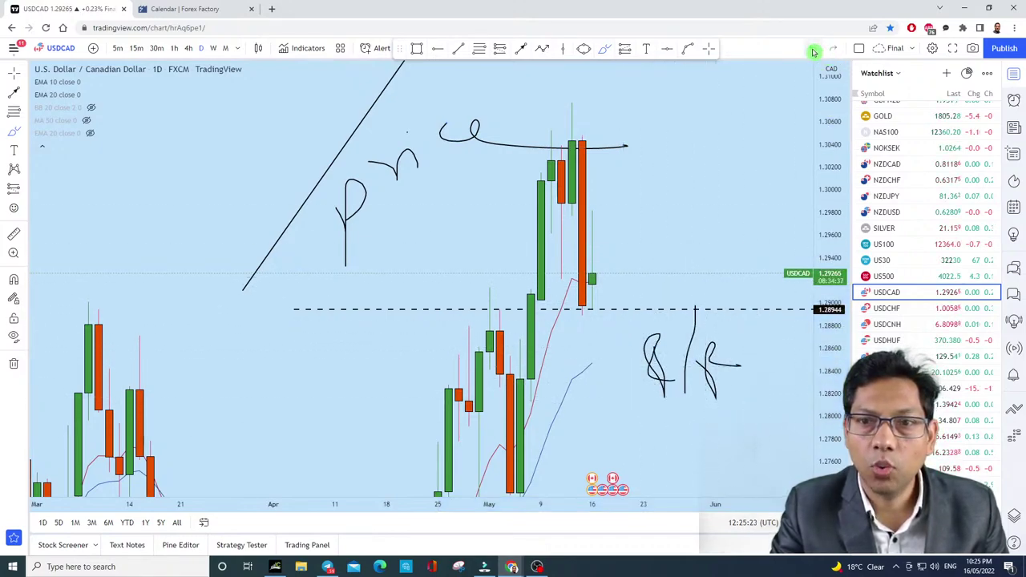
Step: Brush short horizontal lines just below the dashed support and near 1.32, and undo them together with the handwriting
drag(830, 169, 830, 208)
drag(566, 304, 664, 306)
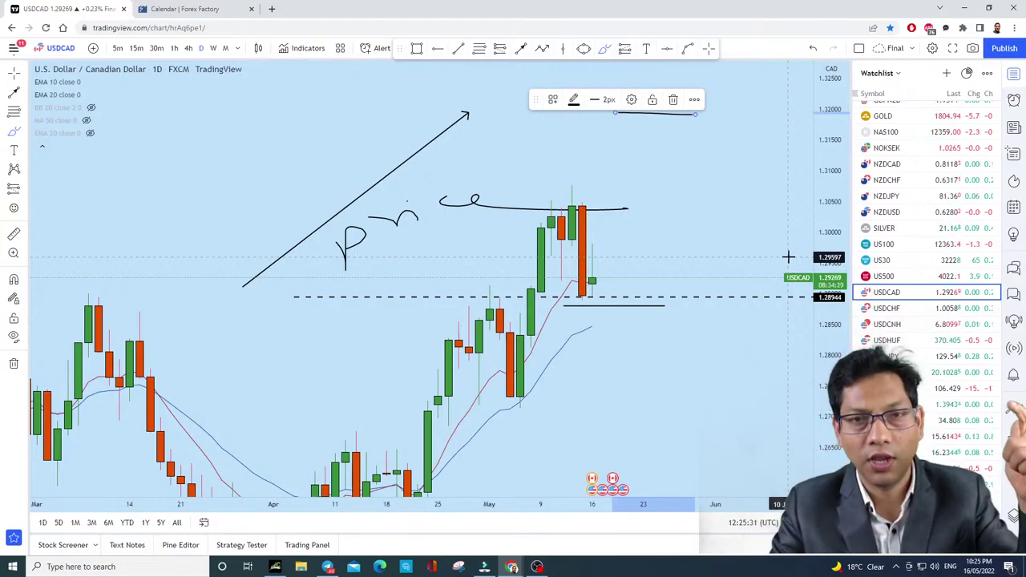
click(812, 50)
click(812, 49)
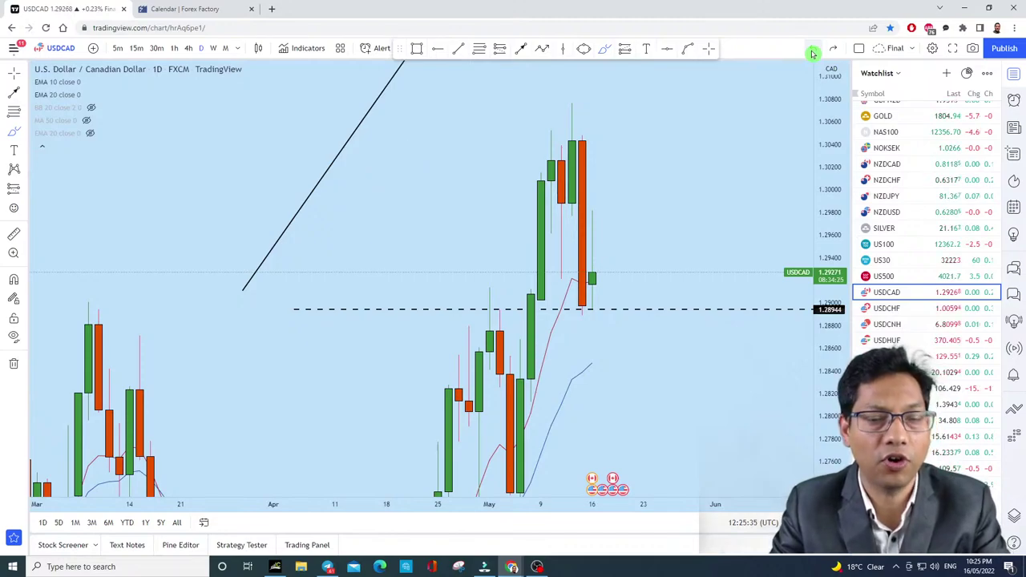
Step: Remove all drawings from the USDCAD daily chart
click(13, 363)
drag(657, 241, 661, 253)
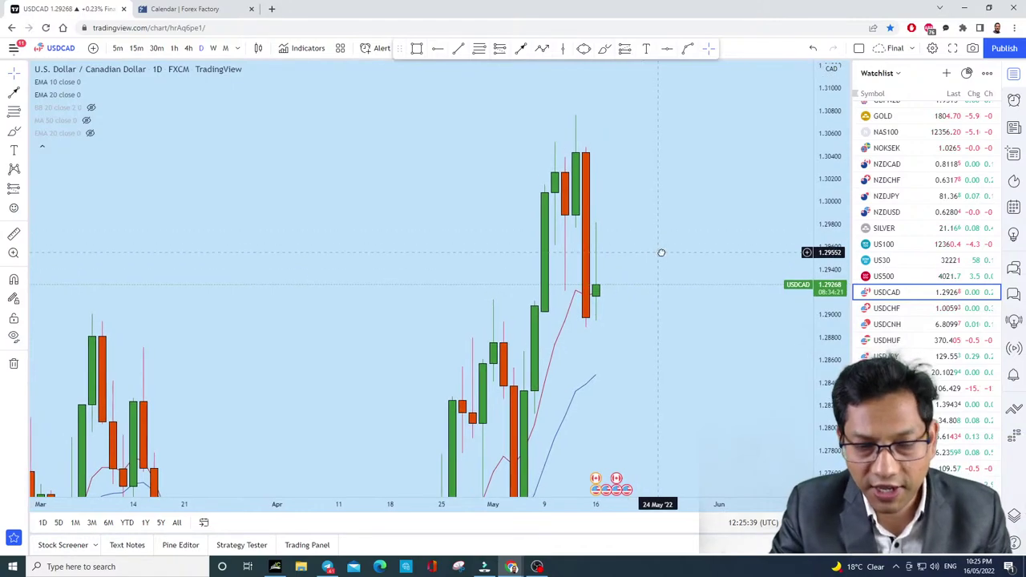
drag(828, 227, 801, 347)
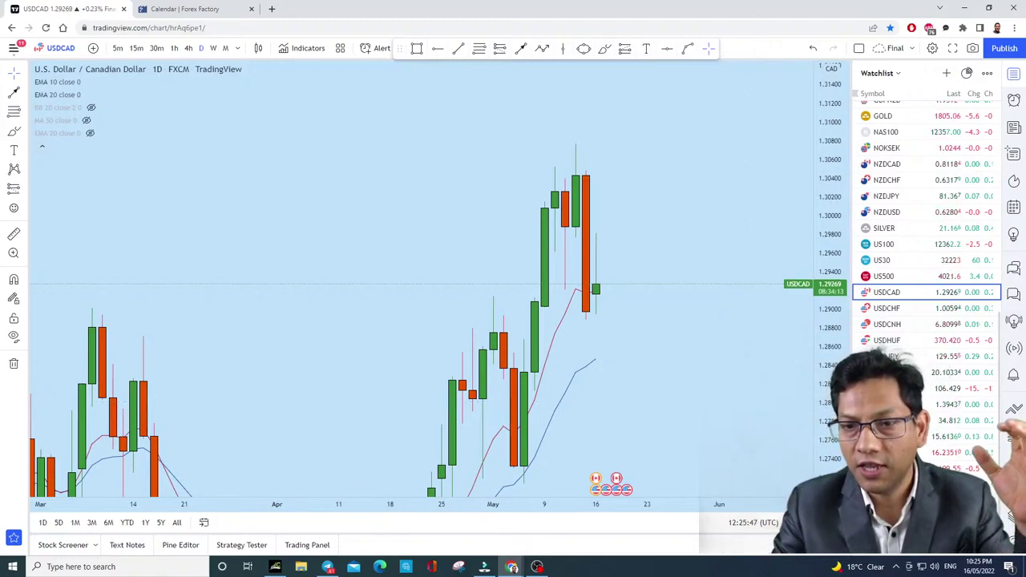
Step: Open the EURCHF daily chart from the watchlist and show its May price action
scroll(930, 291, up, 3)
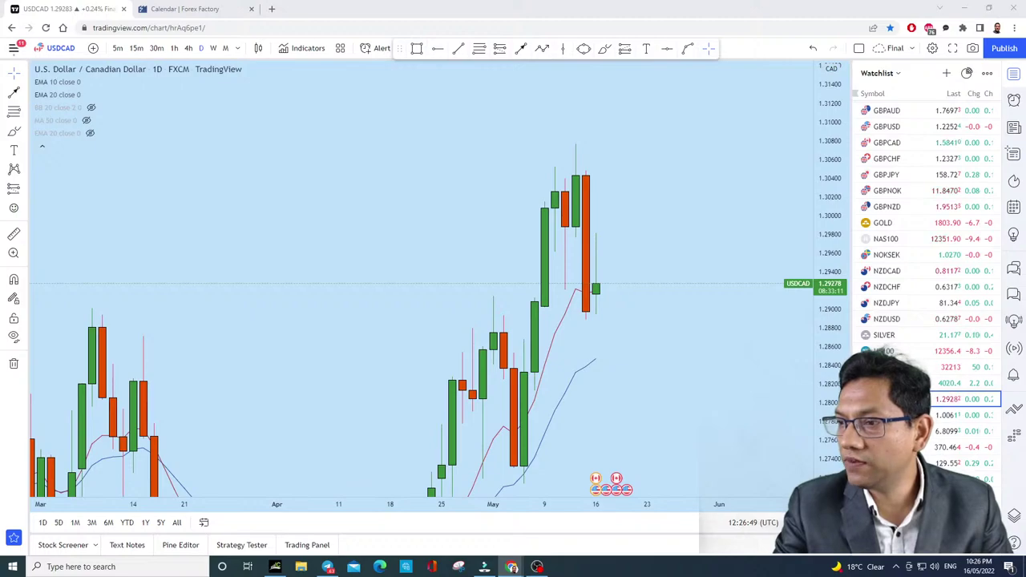
scroll(904, 291, up, 10)
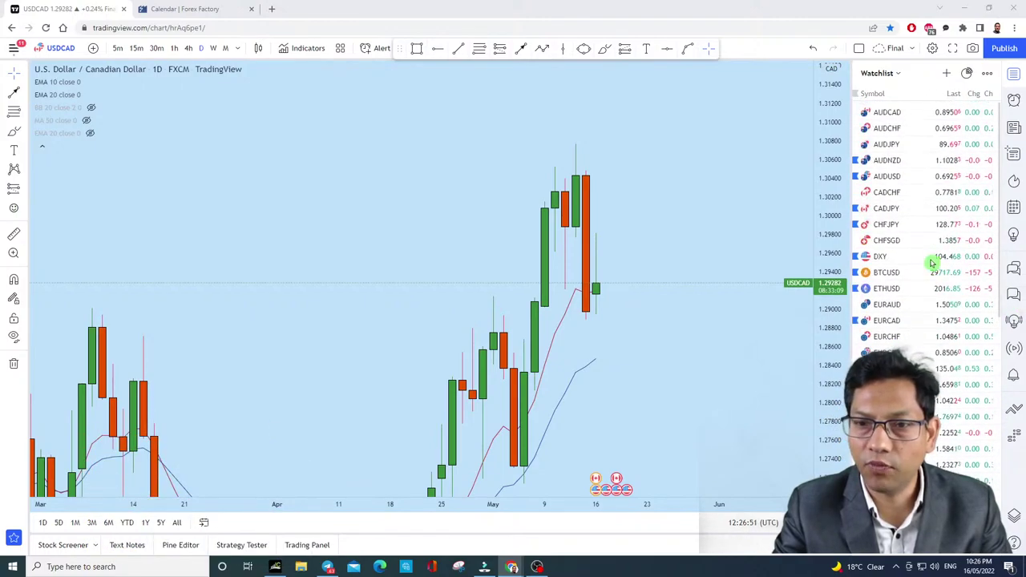
scroll(934, 273, down, 1)
click(932, 285)
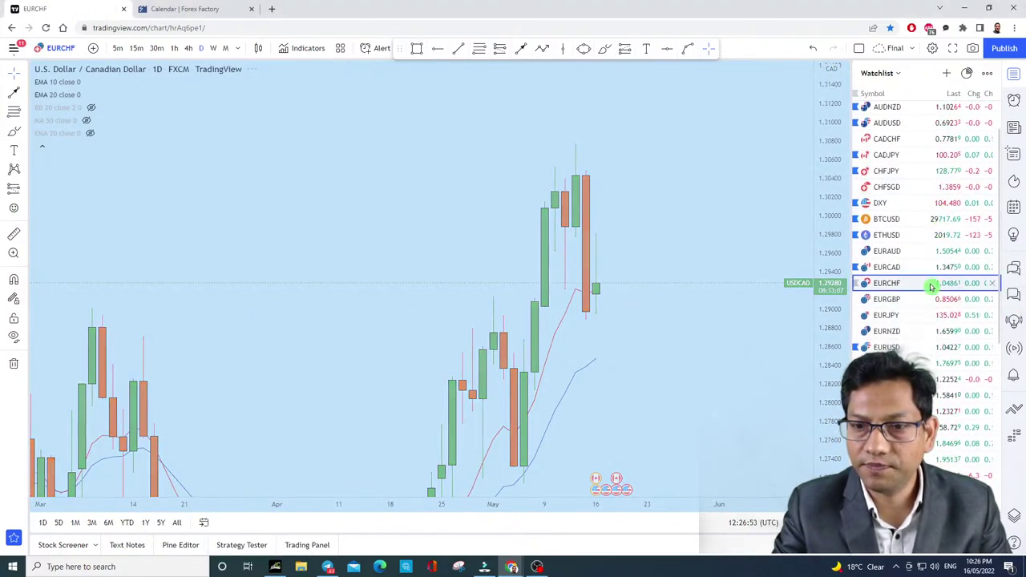
click(21, 77)
scroll(639, 396, down, 5)
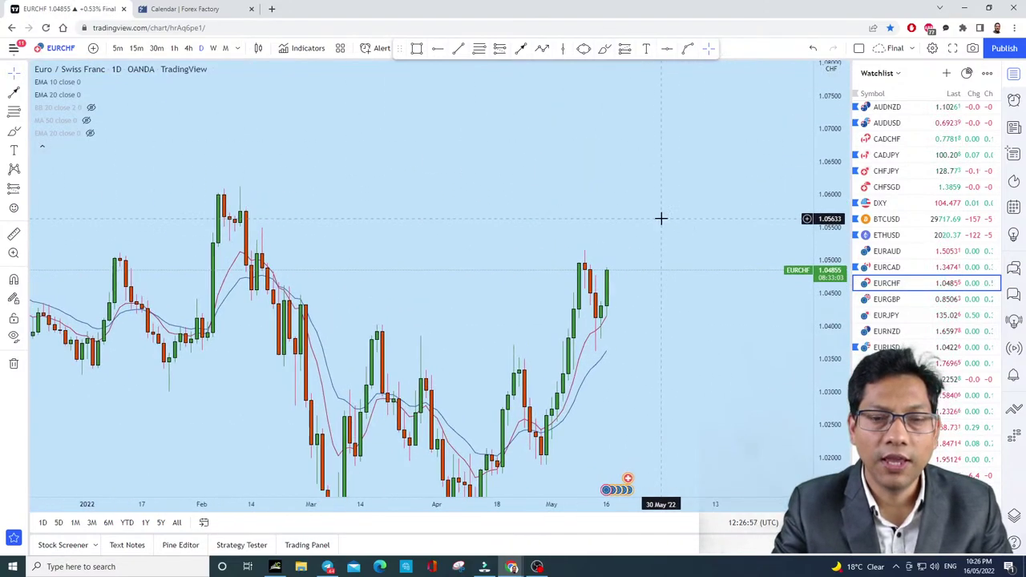
scroll(673, 305, up, 5)
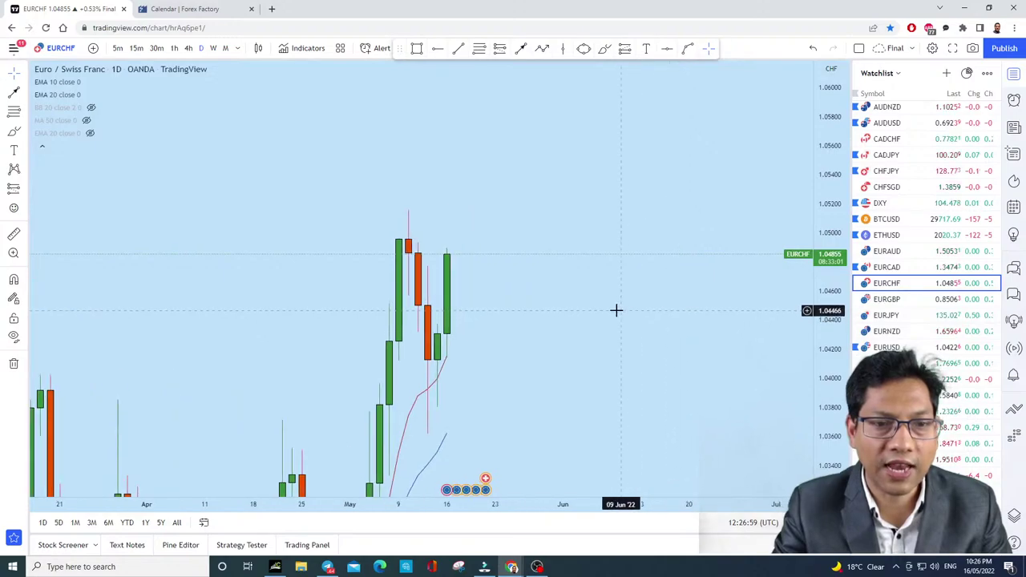
scroll(616, 310, left, 3)
Step: Switch the EURCHF chart to the monthly timeframe and show its price history since 2017
click(227, 49)
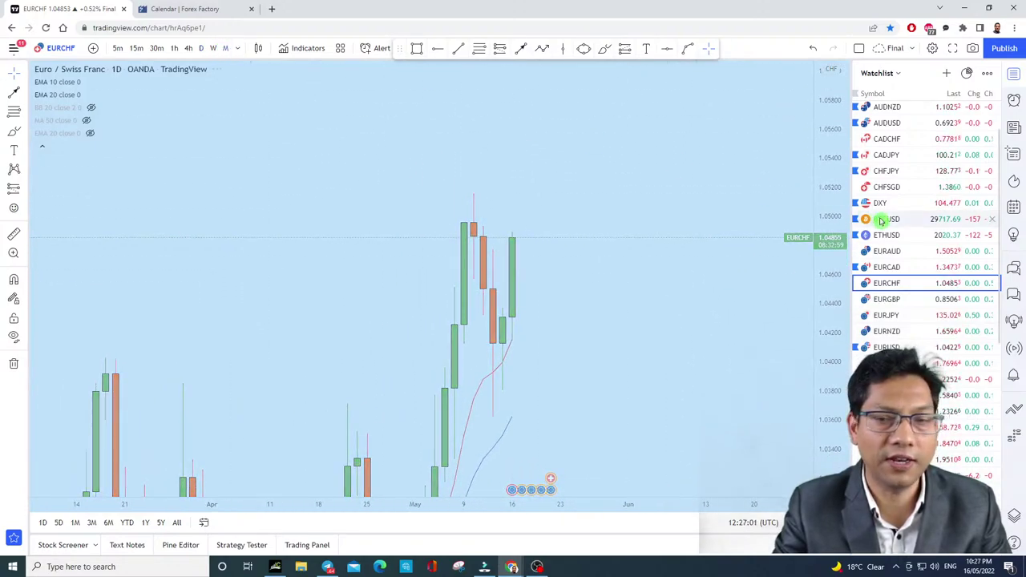
scroll(678, 282, up, 2)
scroll(662, 213, down, 2)
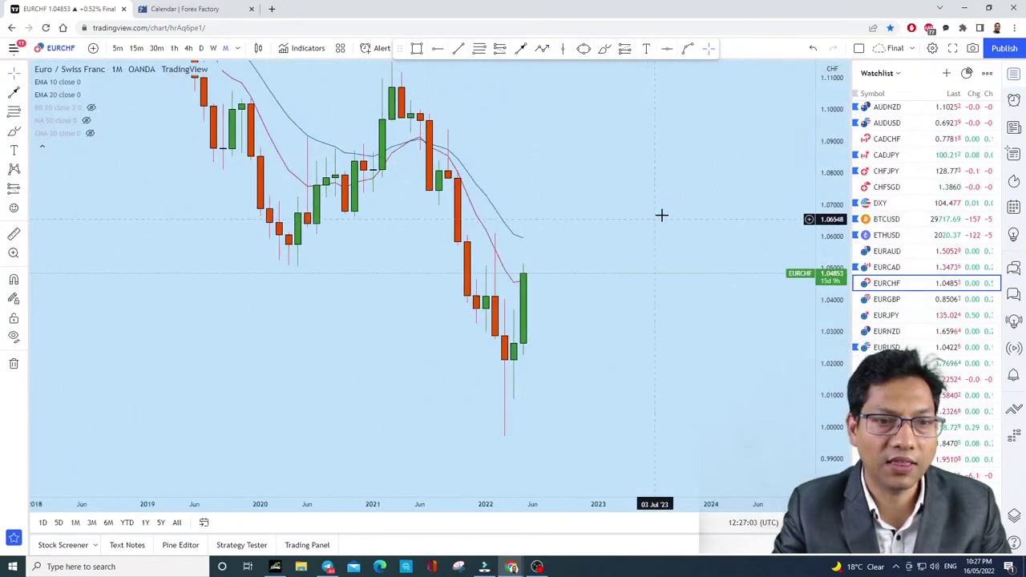
scroll(710, 345, up, 2)
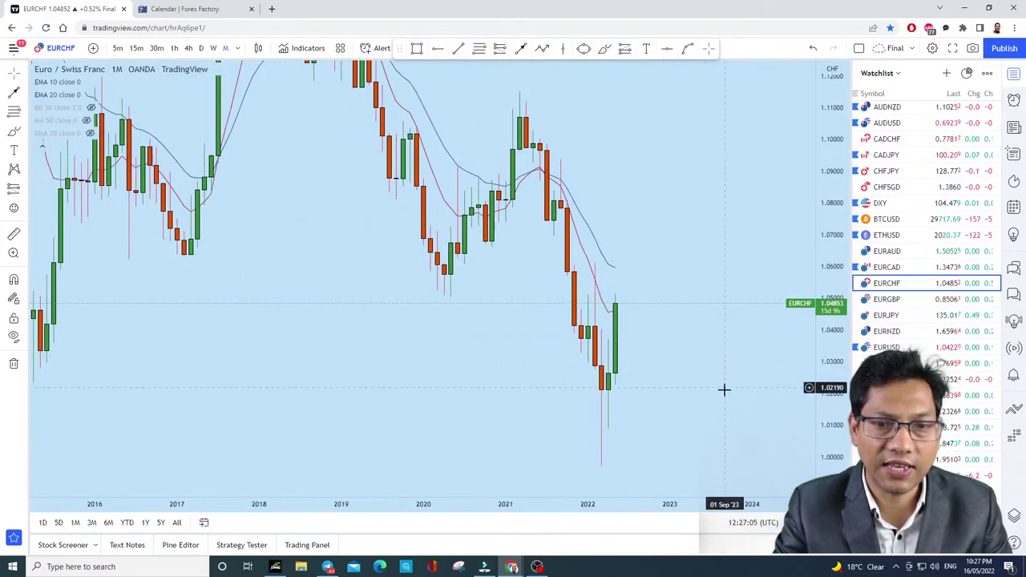
scroll(629, 401, down, 2)
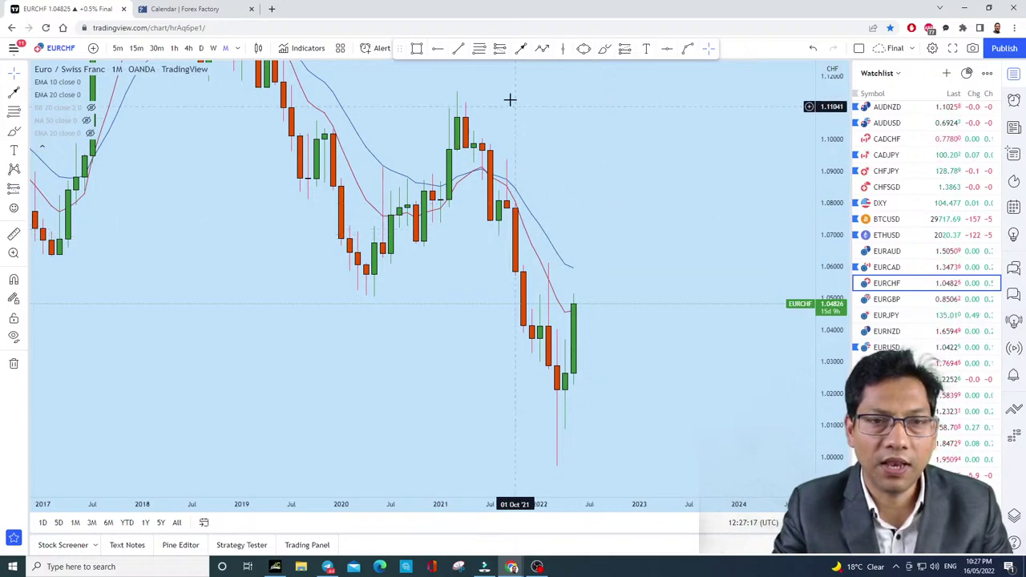
Step: Place a dashed horizontal ray at 1.05757 on the monthly chart, starting around mid-2019 and crossing the 2020 lows
click(438, 48)
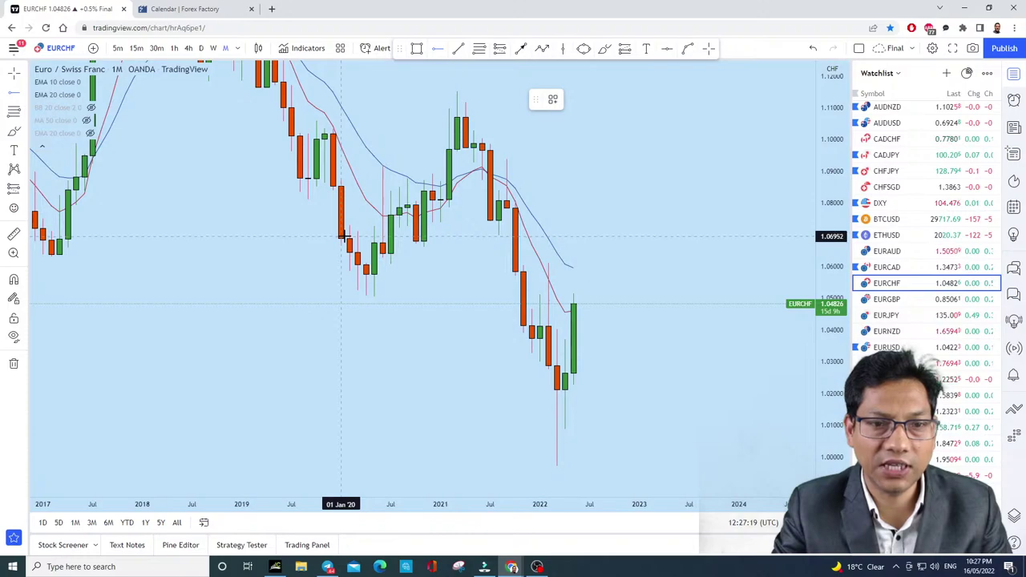
click(280, 275)
scroll(714, 188, down, 2)
drag(714, 188, 609, 187)
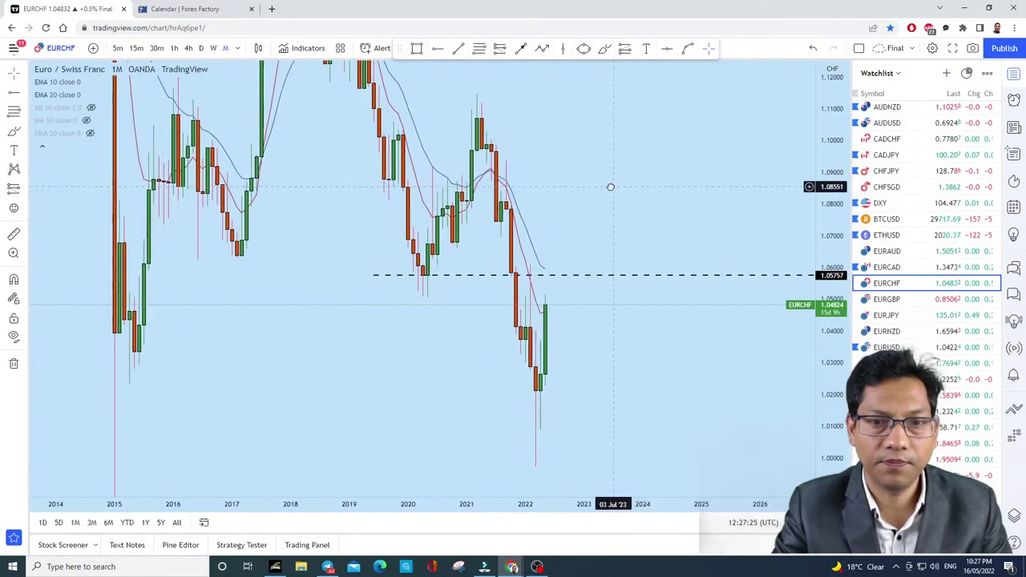
scroll(721, 237, up, 3)
scroll(687, 224, down, 2)
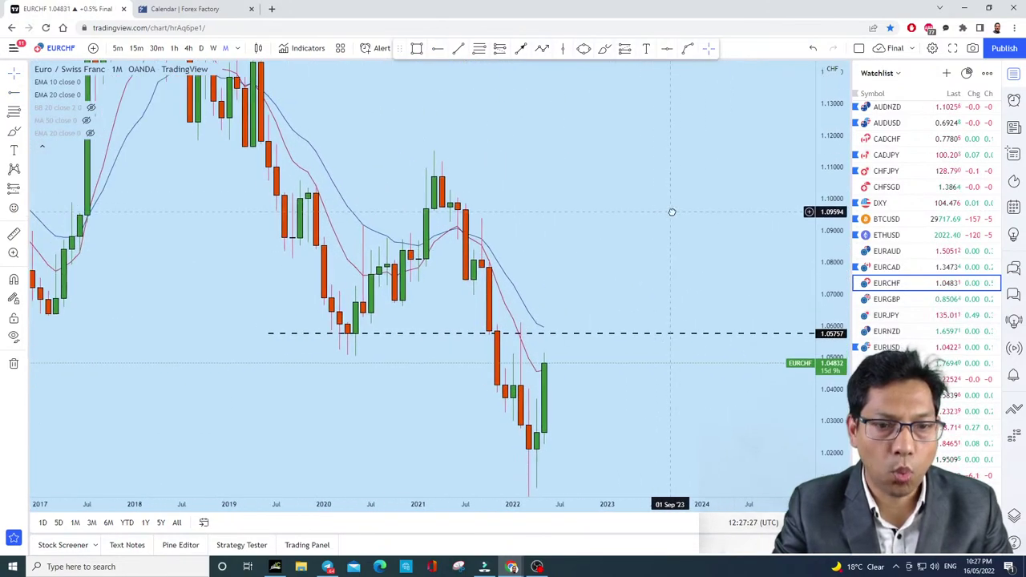
scroll(674, 204, down, 1)
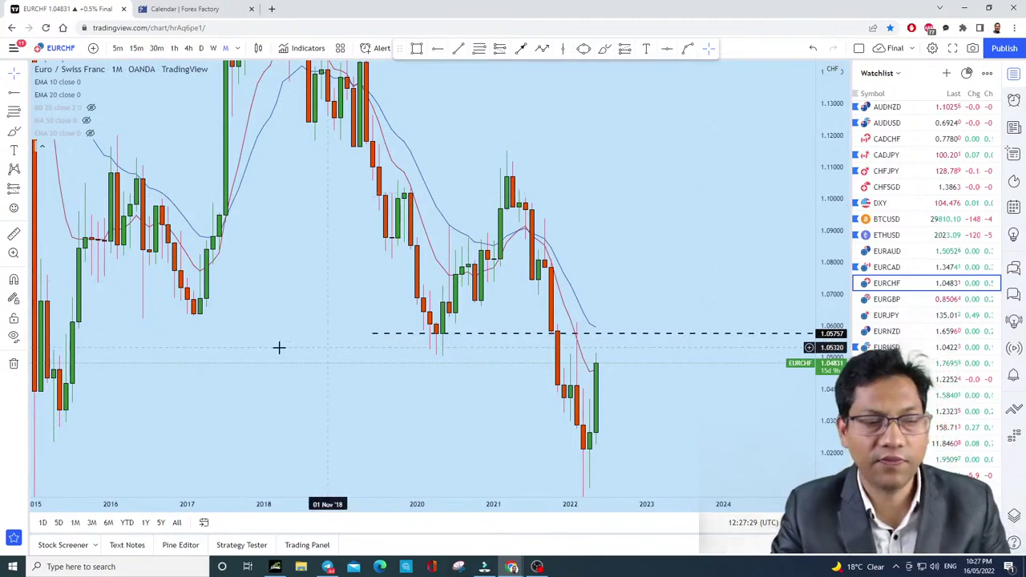
Step: Clear the dashed ray from the monthly chart and briefly trace the 2021 peak, its lower highs and the following decline freehand
click(12, 364)
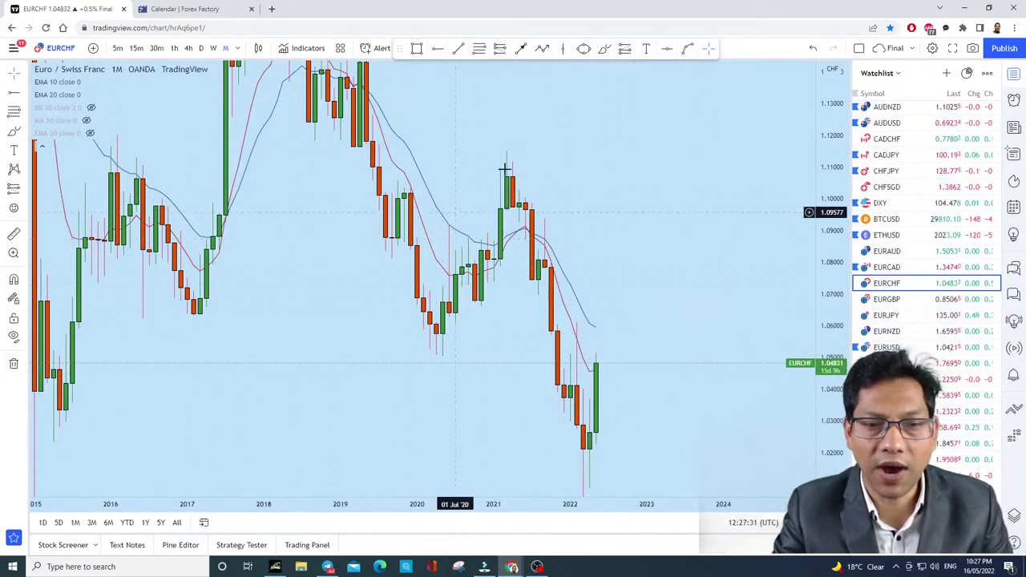
click(605, 50)
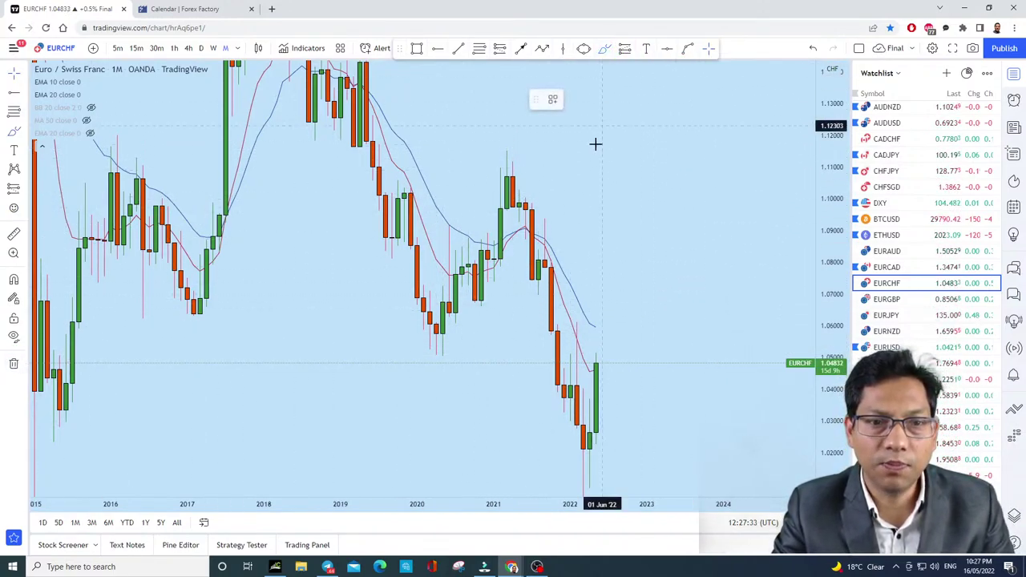
mouse_move(494, 274)
mouse_down()
mouse_move(504, 146)
mouse_move(522, 213)
mouse_move(532, 197)
mouse_move(533, 293)
mouse_move(557, 234)
mouse_move(567, 432)
mouse_up()
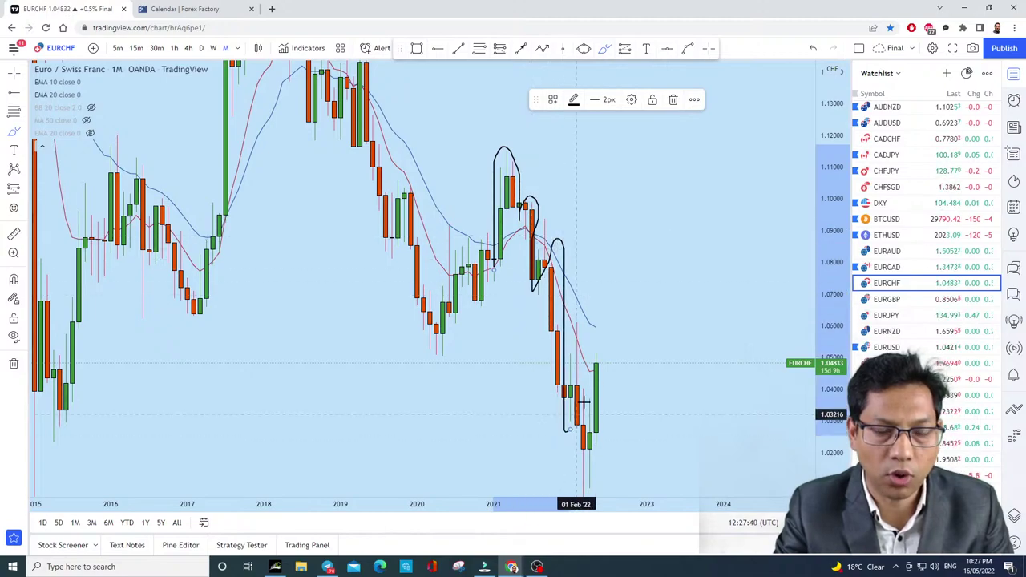
click(813, 49)
Step: Sketch a head-and-shoulders pattern in the empty area beside the candles, with its neckline, circled retest point and downward arrow
scroll(614, 264, up, 2)
mouse_move(532, 236)
mouse_down()
mouse_move(570, 190)
mouse_move(607, 101)
mouse_move(630, 82)
mouse_move(659, 156)
mouse_move(703, 169)
mouse_move(737, 383)
mouse_move(762, 339)
mouse_move(770, 222)
mouse_up()
mouse_move(568, 232)
mouse_down()
mouse_move(786, 217)
mouse_move(577, 228)
mouse_move(597, 224)
mouse_up()
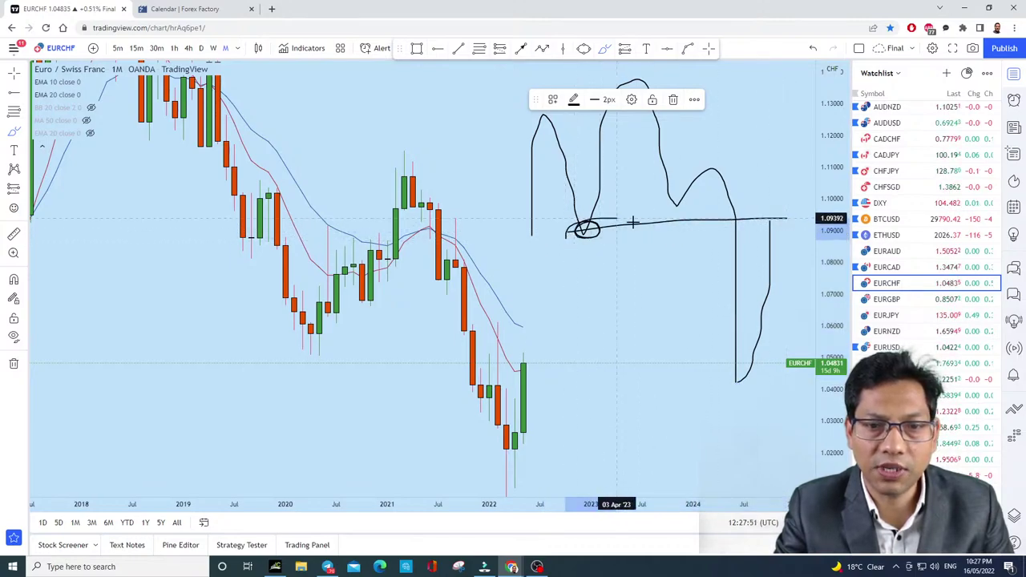
mouse_move(761, 218)
mouse_down()
mouse_move(772, 217)
mouse_move(784, 422)
mouse_move(746, 406)
mouse_up()
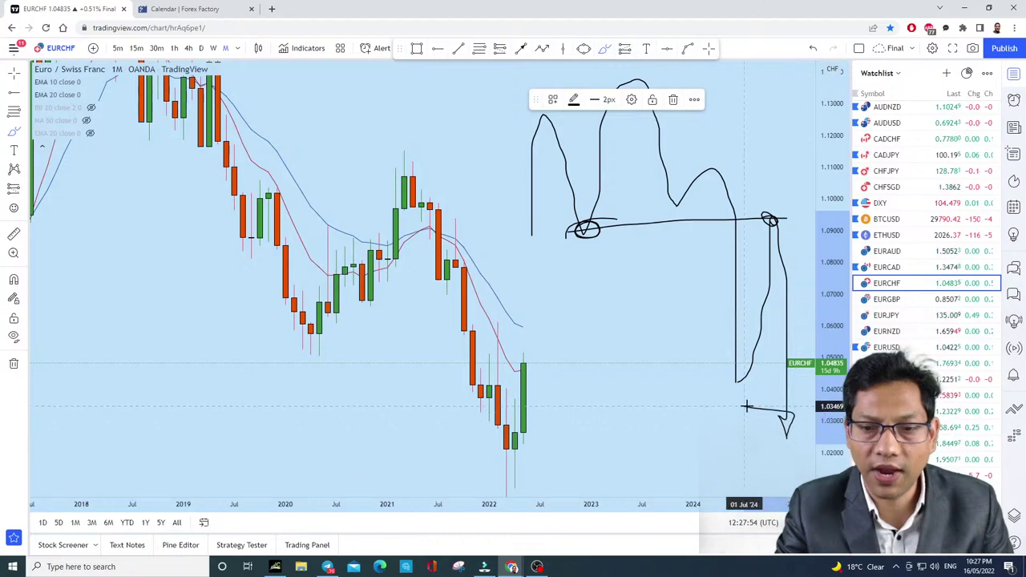
Step: Undo all strokes of the head-and-shoulders sketch
click(813, 48)
click(812, 48)
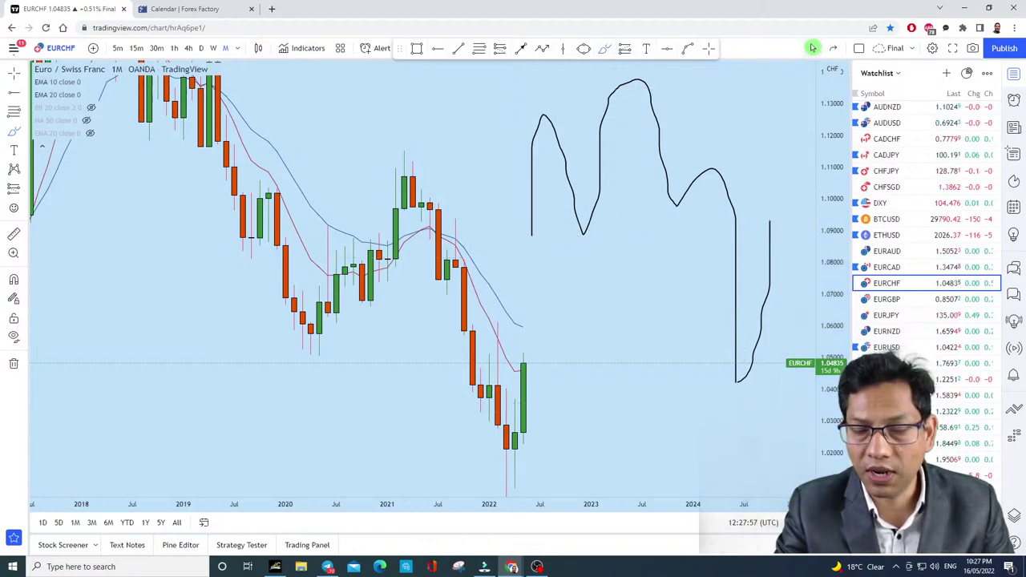
click(812, 48)
Step: Draw a thin rectangular zone at about 1.0700 on the monthly chart, from late 2019 to mid-2023
scroll(745, 252, down, 2)
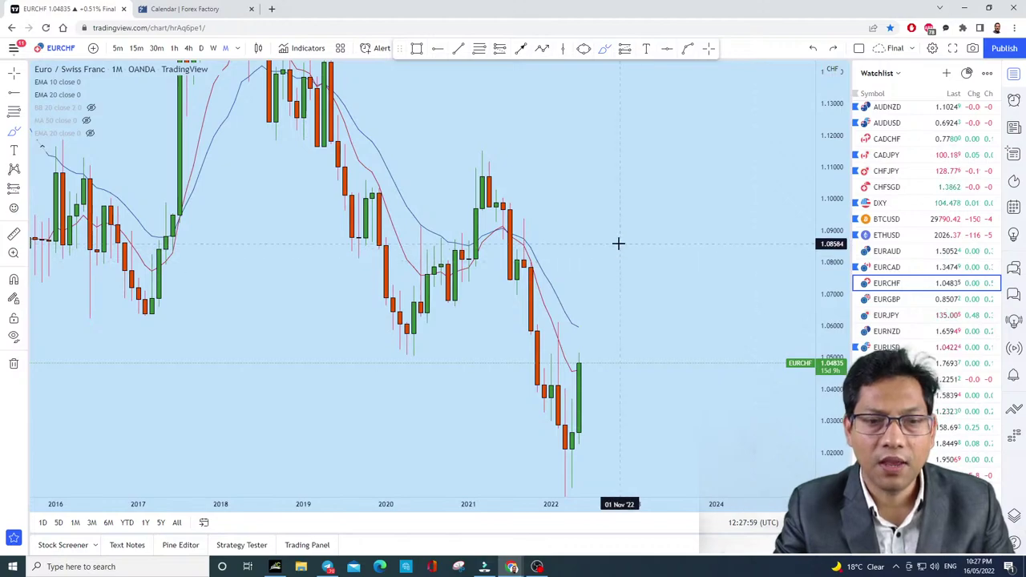
click(417, 49)
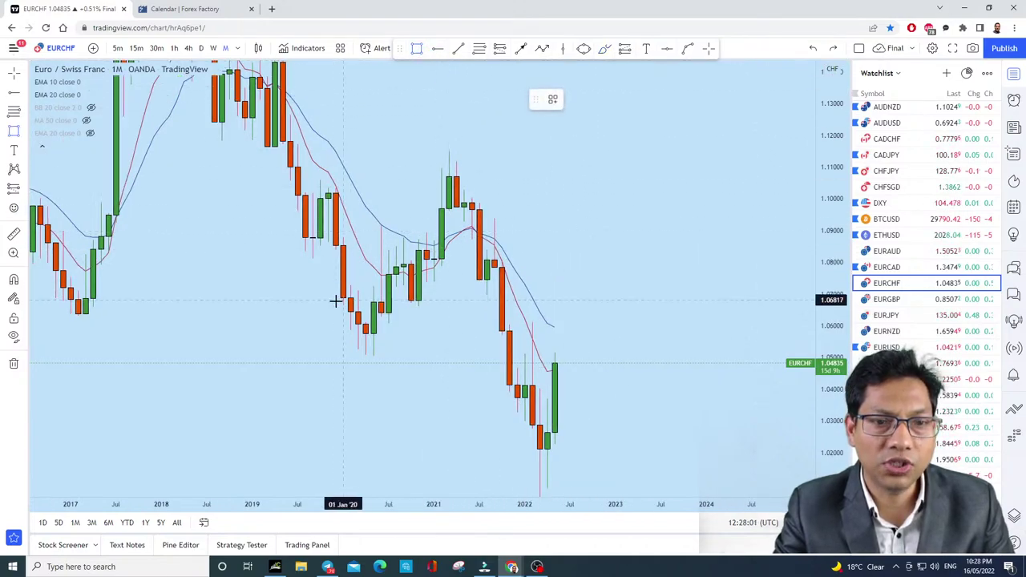
drag(326, 296, 660, 296)
Step: Circle the 2020 and 2021 touches of the 1.0700 zone and sketch a rise to it followed by a drop to about 1.015
click(604, 49)
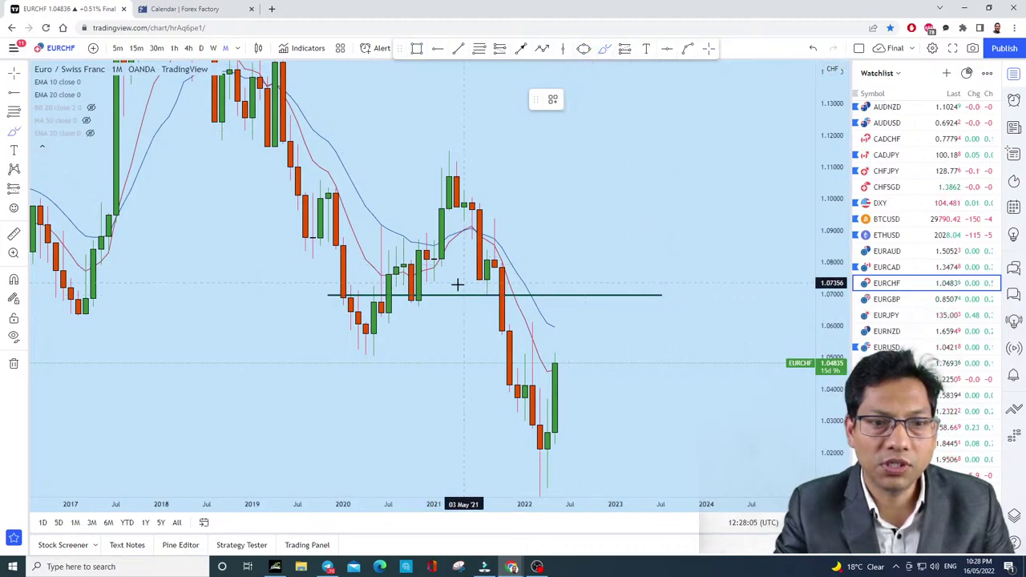
drag(423, 290, 412, 295)
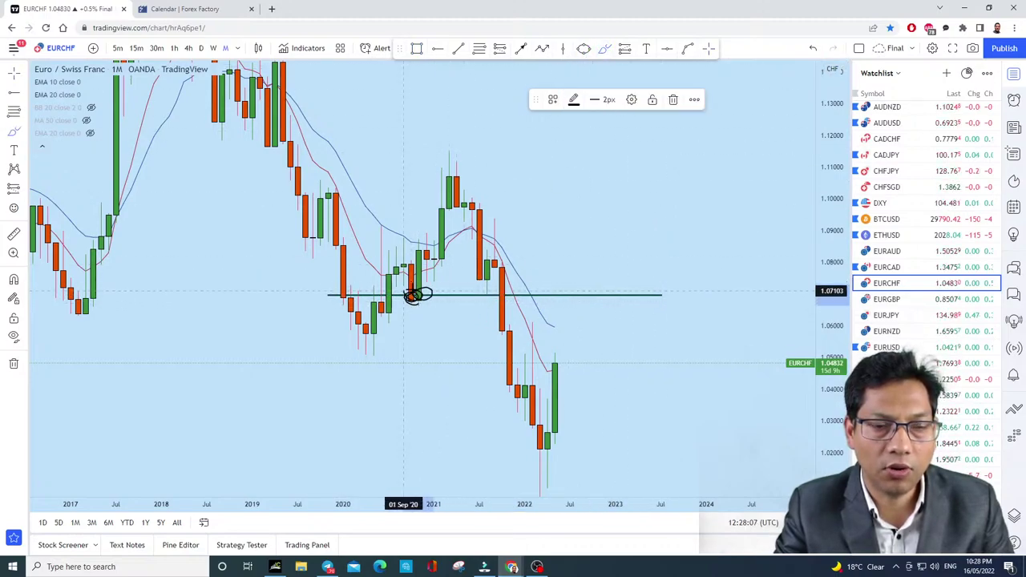
drag(479, 298, 479, 290)
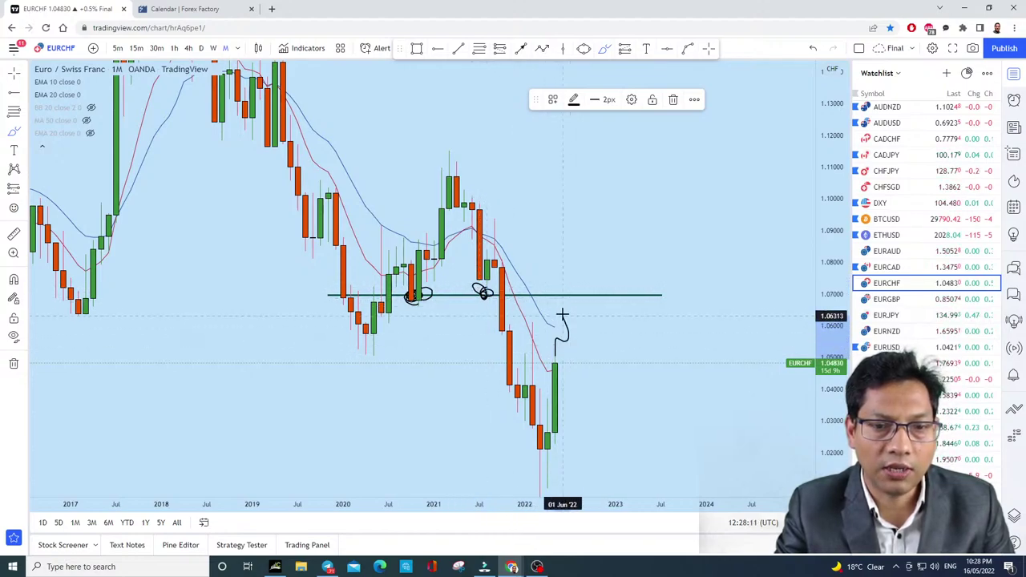
mouse_move(562, 315)
mouse_down()
mouse_move(584, 293)
mouse_move(619, 474)
mouse_up()
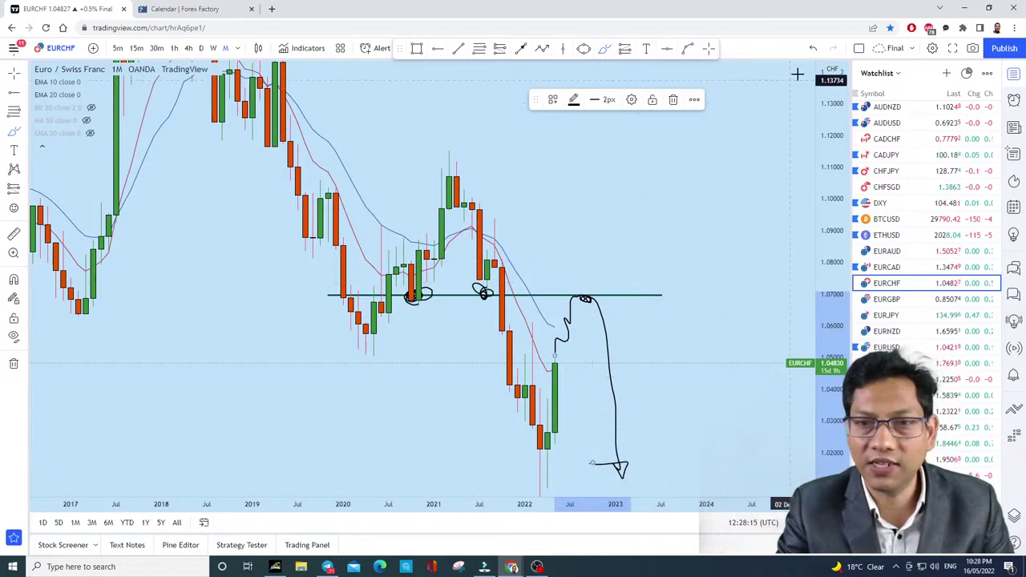
Step: Undo the freehand projection, the circles and the 1.0700 zone on the monthly chart
click(815, 49)
click(815, 49)
click(815, 48)
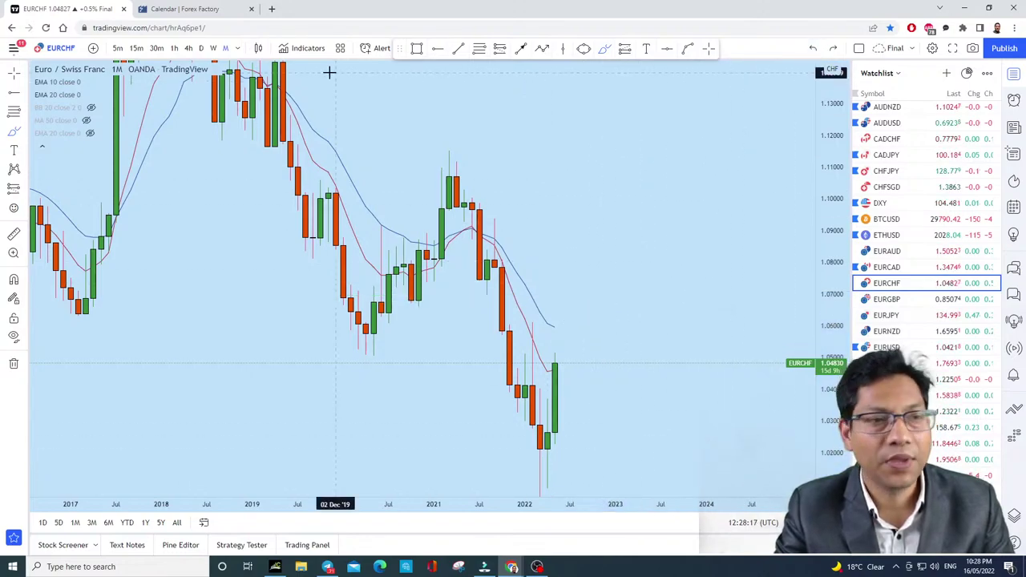
Step: Switch to the weekly timeframe and briefly circle the May 2022 candles near 1.0400
click(214, 48)
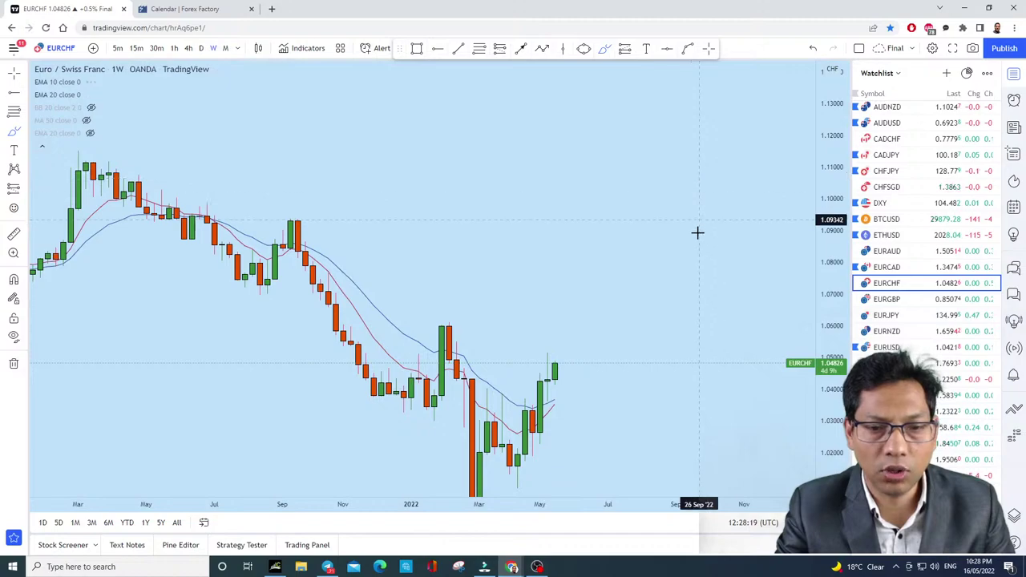
scroll(698, 232, down, 2)
drag(603, 373, 609, 384)
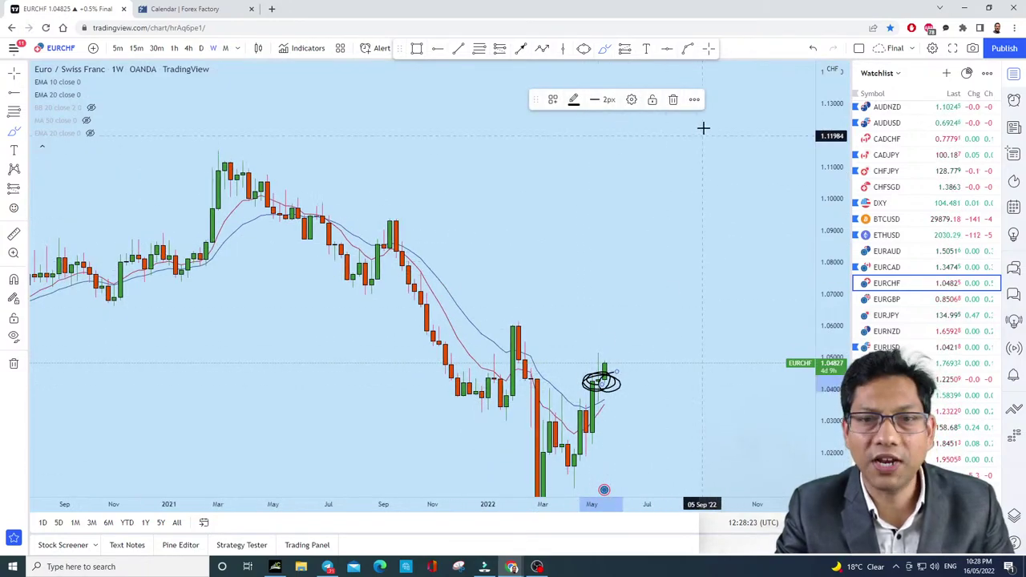
click(815, 46)
click(815, 46)
Step: Sketch an upward projection from the latest weekly candle to about 1.10 and undo it
mouse_move(606, 383)
mouse_down()
mouse_move(622, 339)
mouse_move(642, 197)
mouse_move(614, 208)
mouse_up()
scroll(689, 232, down, 3)
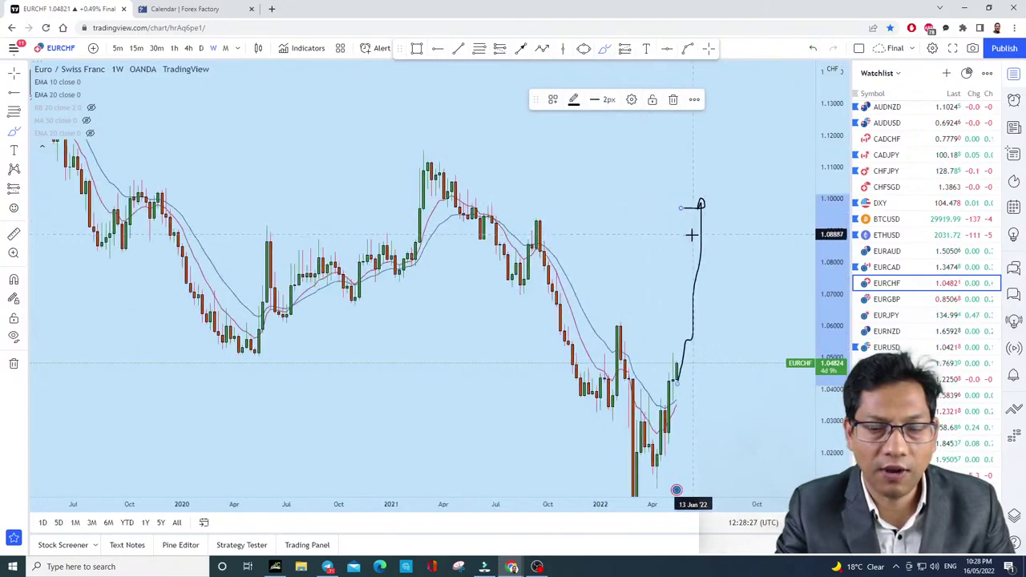
click(813, 50)
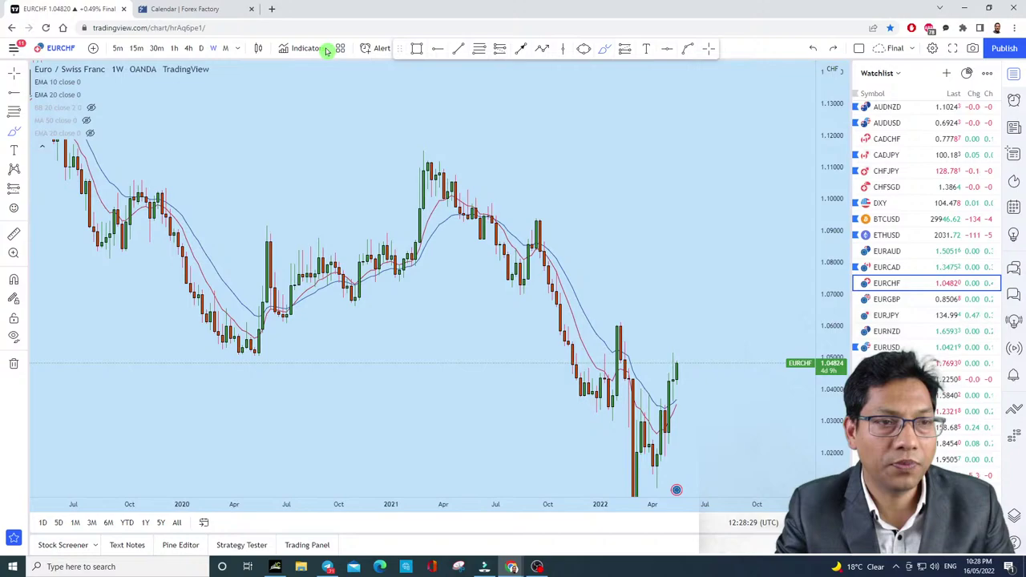
Step: Step the EURCHF chart down through the daily to the 4-hour timeframe and show the May 2022 price action
click(206, 49)
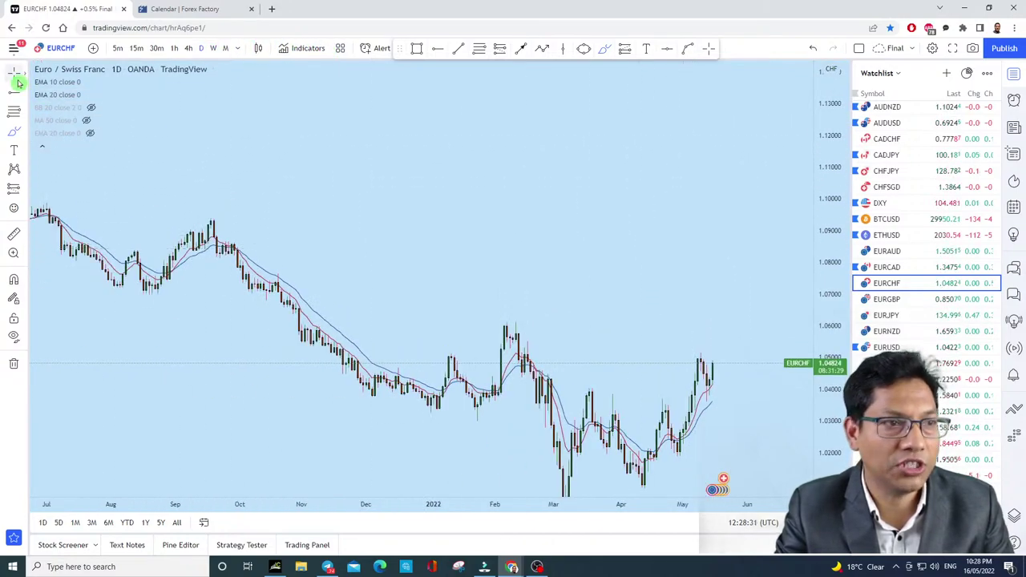
scroll(689, 298, up, 5)
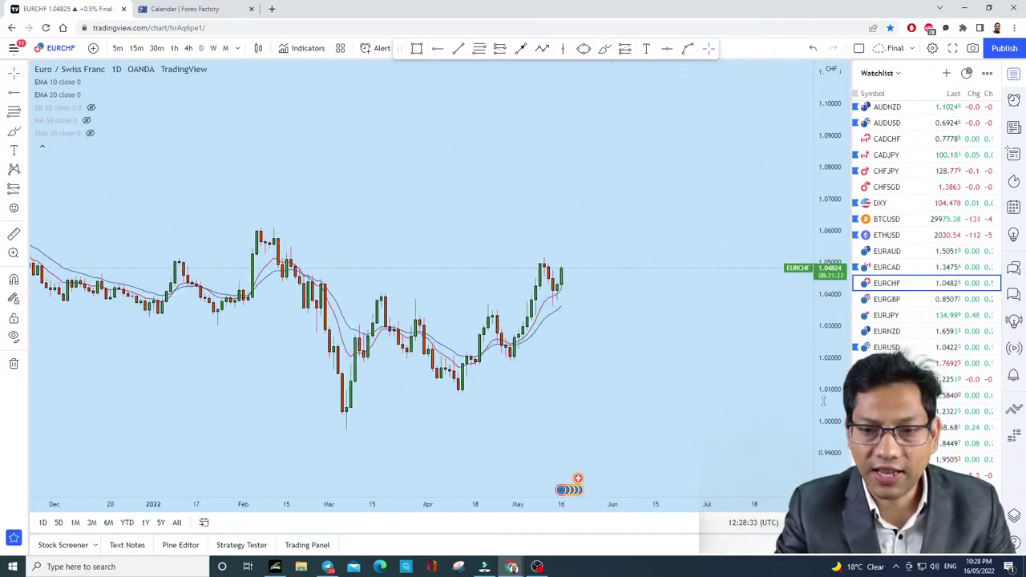
scroll(703, 268, up, 4)
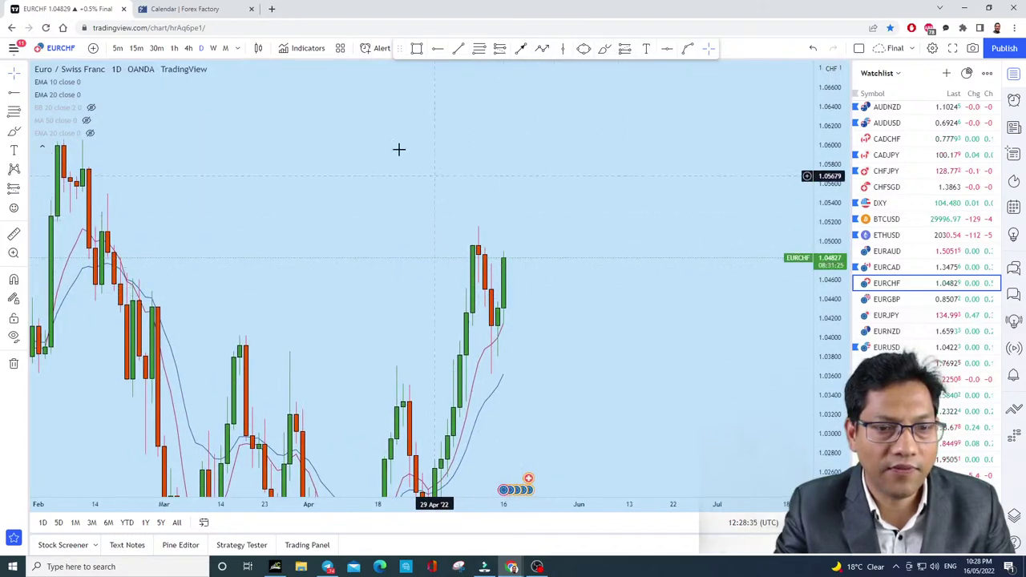
click(188, 48)
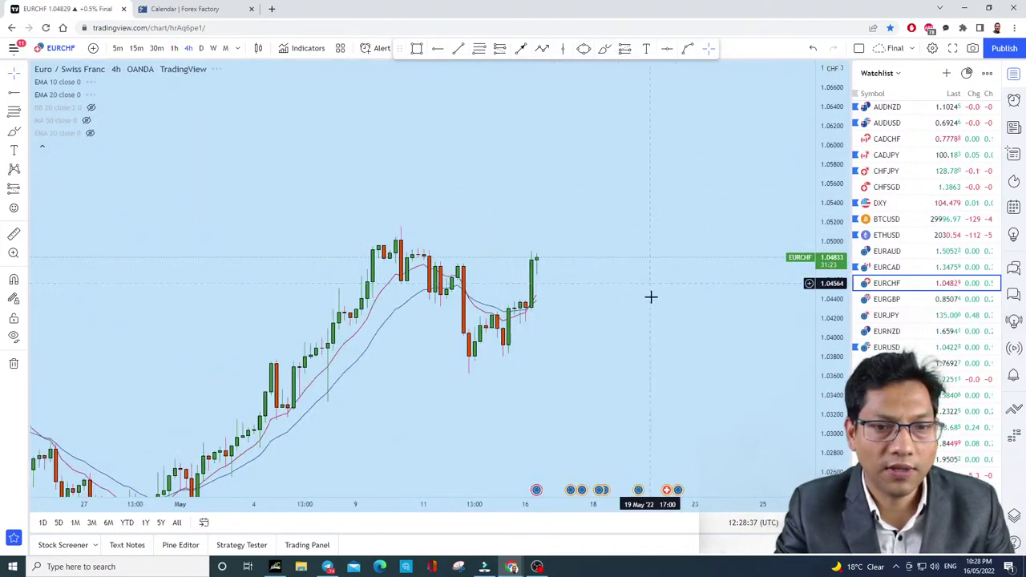
scroll(657, 328, down, 3)
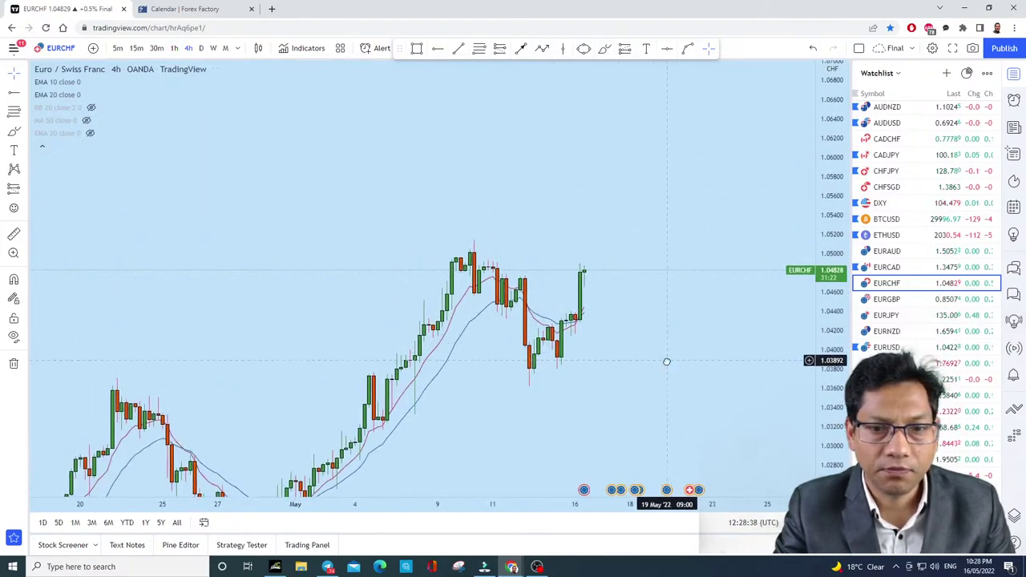
Step: Outline the three mid-May lows with freehand arcs and an upward projection, and undo these strokes
click(605, 49)
mouse_move(551, 365)
mouse_down()
mouse_move(564, 389)
mouse_move(583, 369)
mouse_up()
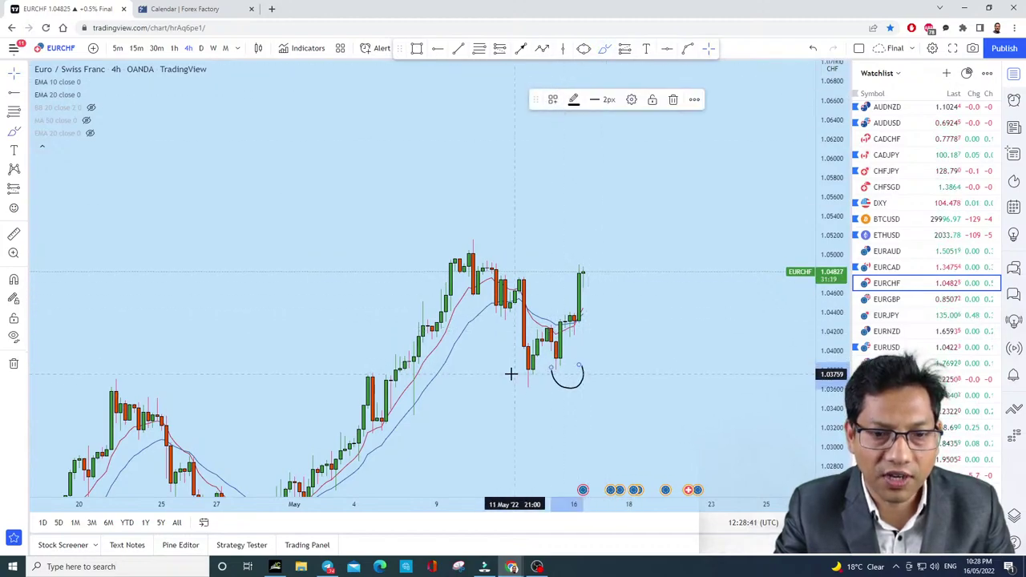
drag(512, 374, 548, 376)
scroll(623, 334, up, 2)
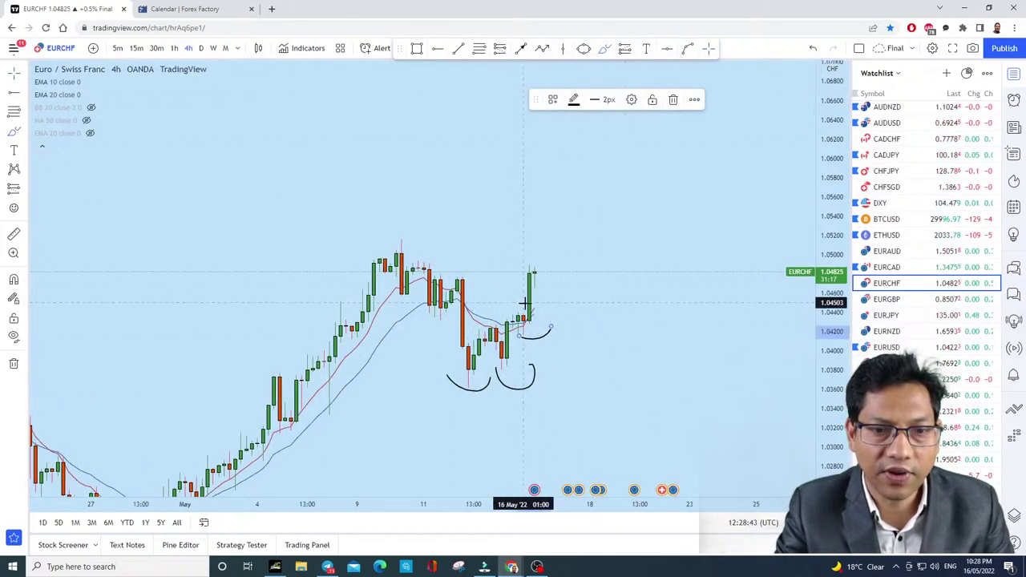
drag(552, 325, 572, 166)
click(814, 48)
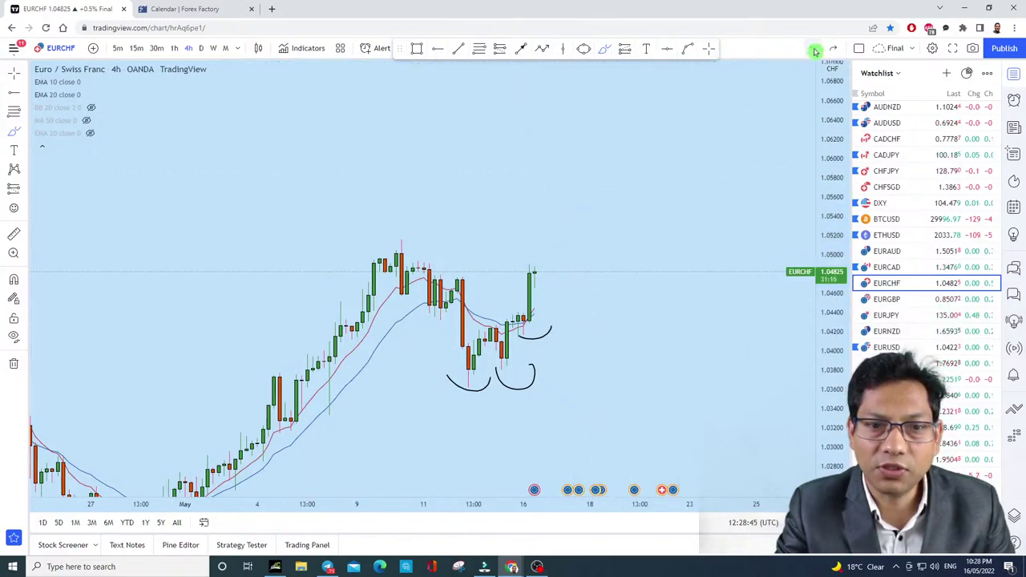
click(814, 49)
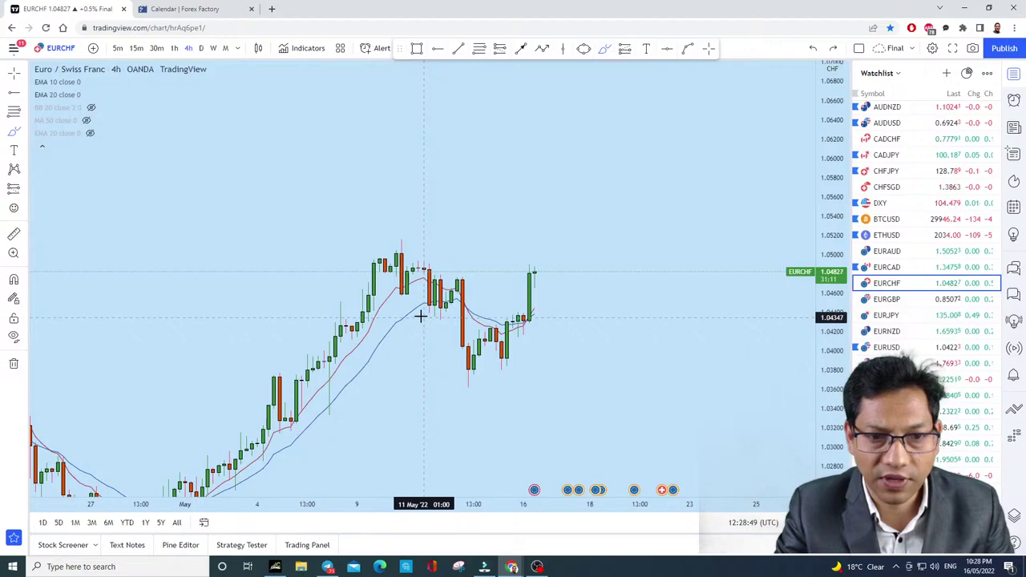
Step: Draw a thin rectangular zone at about 1.0440 from about 3 to 20 May on the 4-hour chart and briefly circle its touches
click(416, 49)
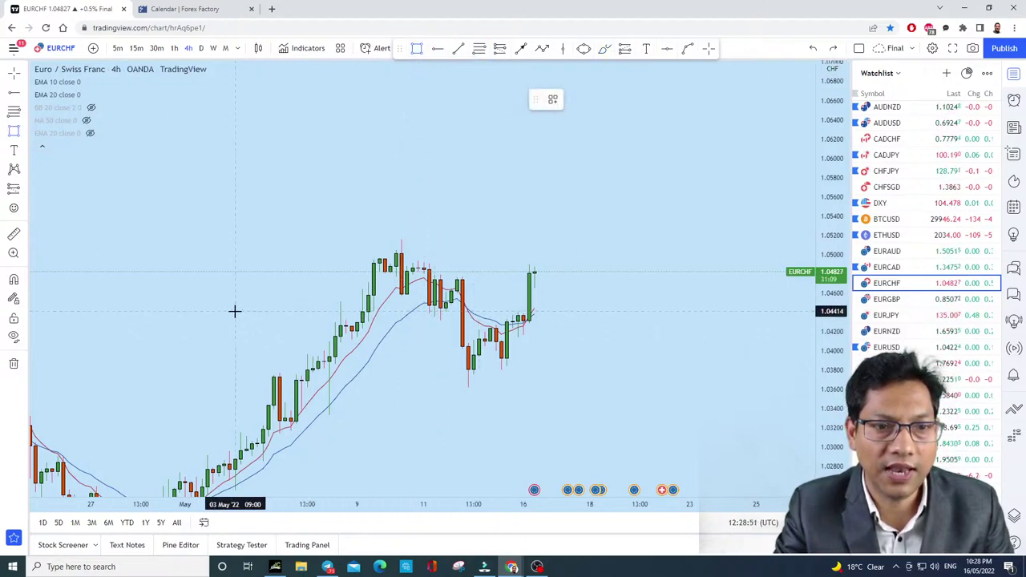
mouse_move(235, 308)
mouse_down()
mouse_move(681, 313)
mouse_move(705, 193)
mouse_up()
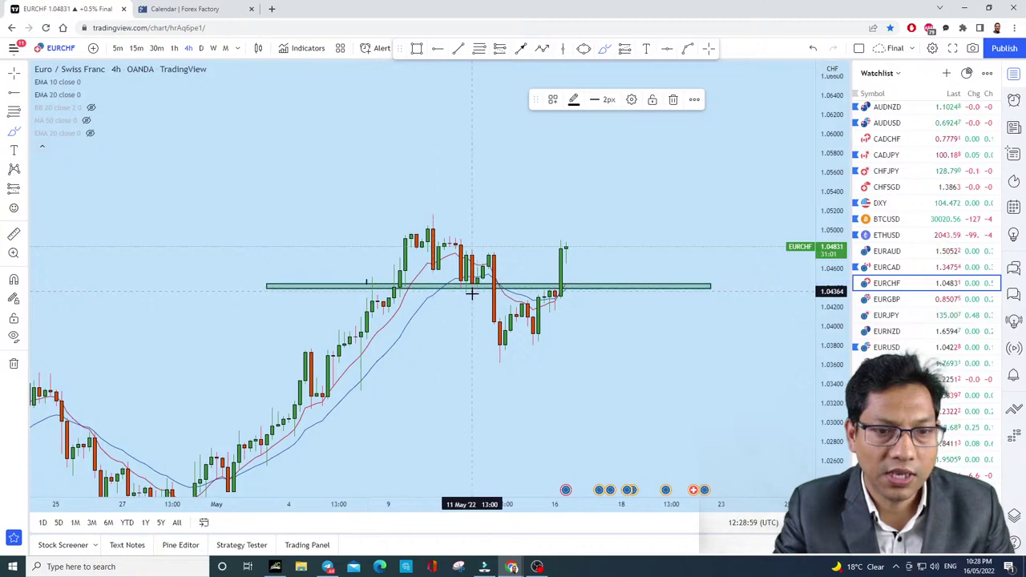
drag(475, 293, 471, 283)
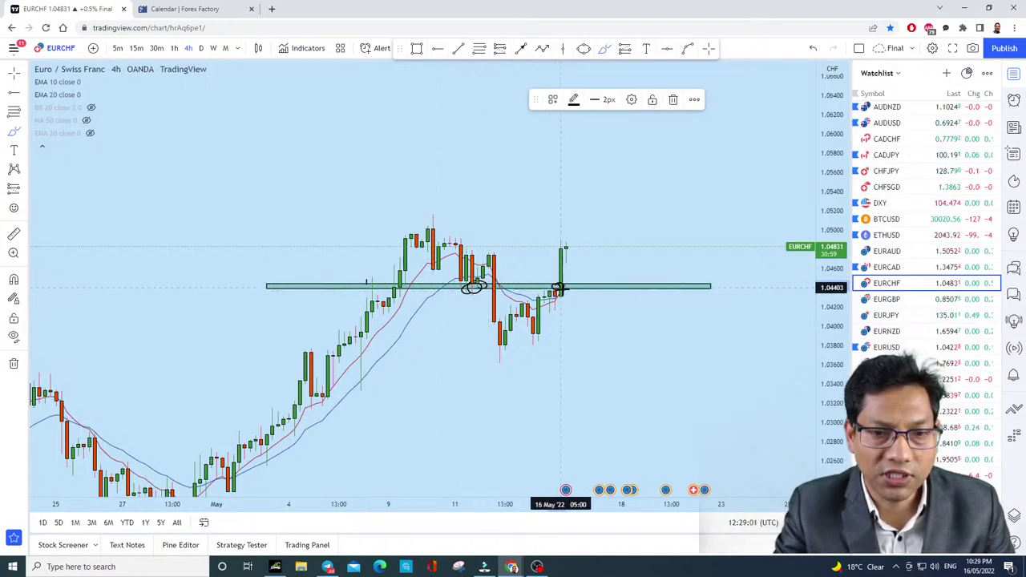
click(815, 50)
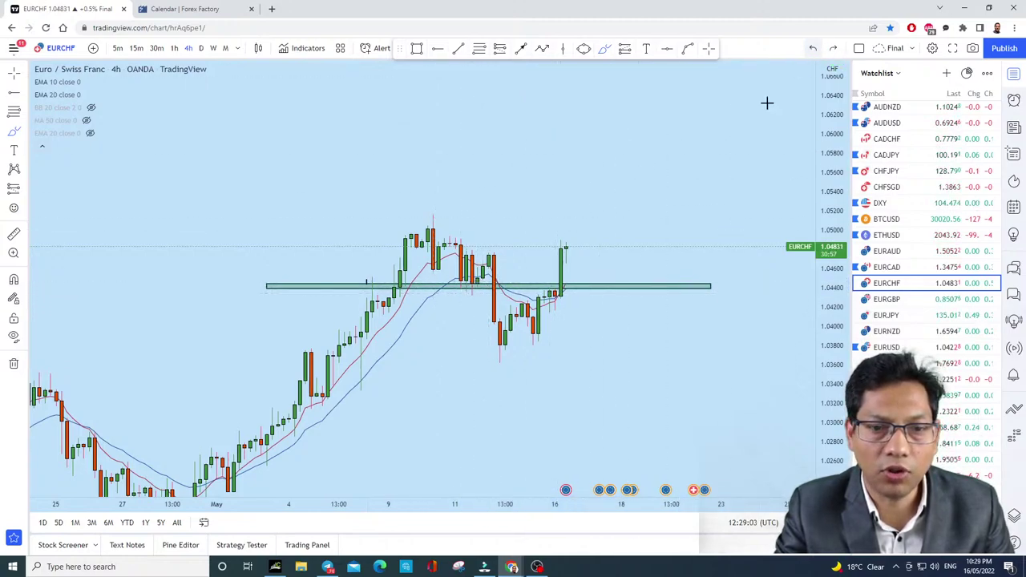
Step: Mark the three lows between 12 and 16 May below the zone with freehand arcs
drag(522, 347, 572, 343)
drag(553, 301, 582, 292)
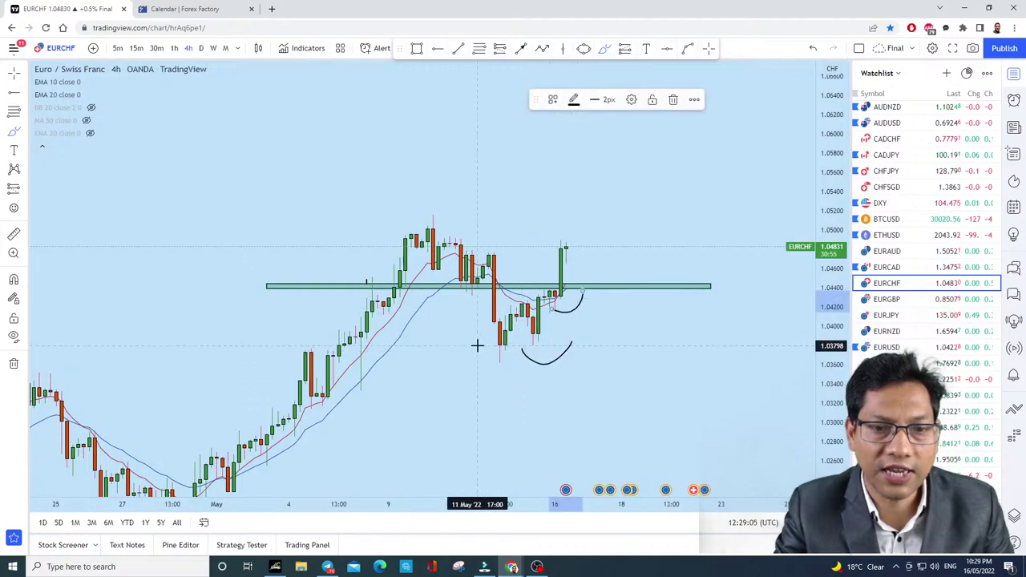
drag(474, 350, 510, 350)
Step: Sketch a rising trendline through the zone, circle their crossing, and add a pullback onto the line with an upward arrow to about 1.0500
scroll(633, 359, left, 2)
scroll(748, 346, right, 3)
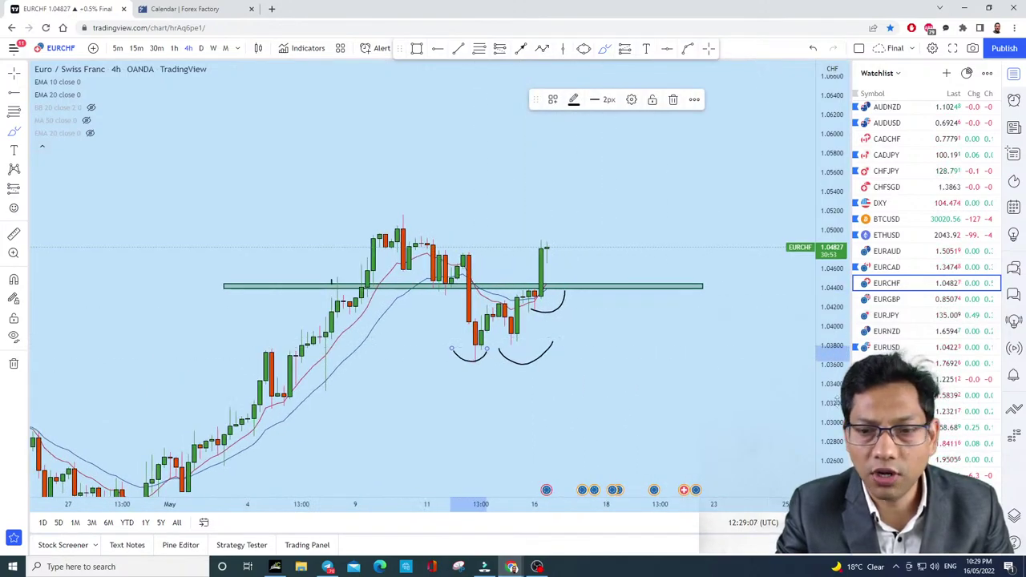
scroll(575, 265, up, 4)
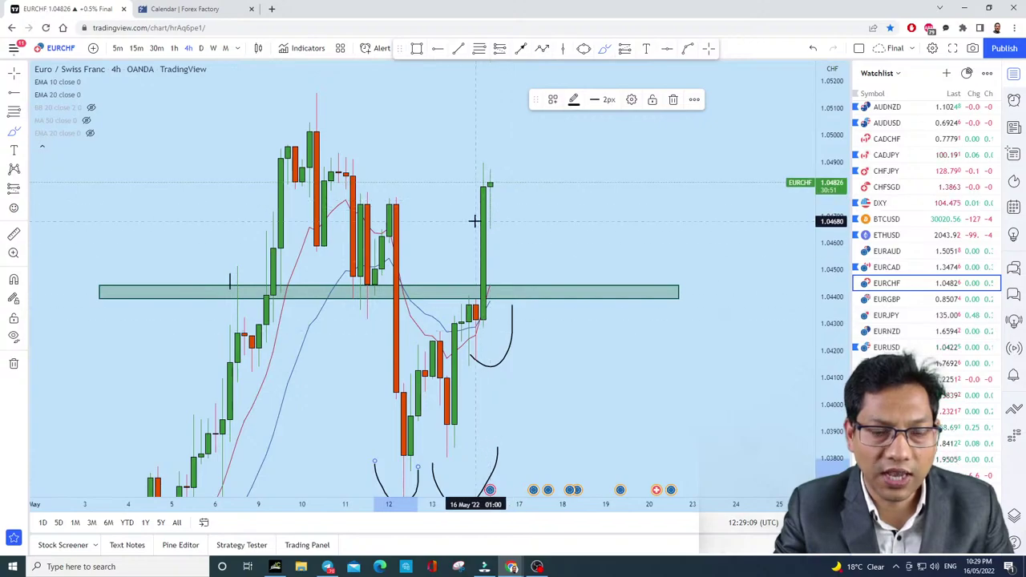
mouse_move(413, 349)
mouse_down()
mouse_move(473, 301)
mouse_move(655, 201)
mouse_up()
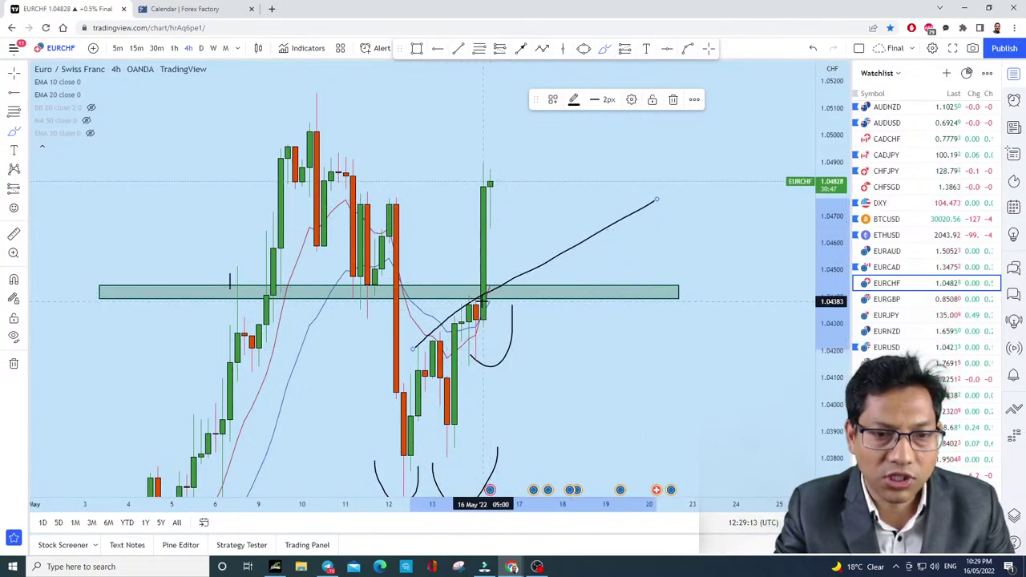
drag(483, 301, 475, 296)
mouse_move(516, 243)
mouse_down()
mouse_move(529, 258)
mouse_move(577, 195)
mouse_move(600, 137)
mouse_move(584, 130)
mouse_up()
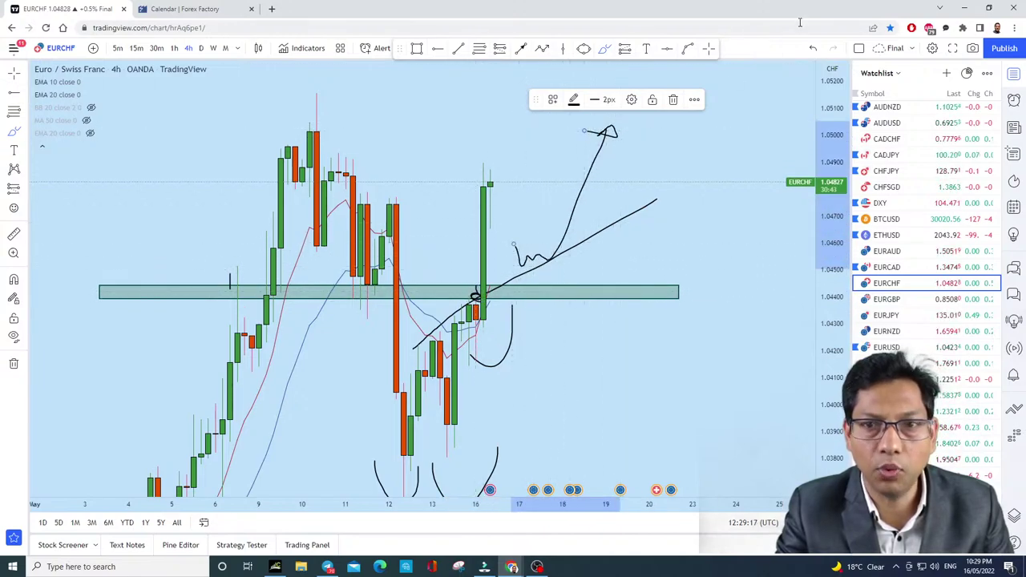
Step: Undo the trendline, crossing circle, pullback and upward arrow strokes on the EURCHF chart
click(813, 50)
click(813, 51)
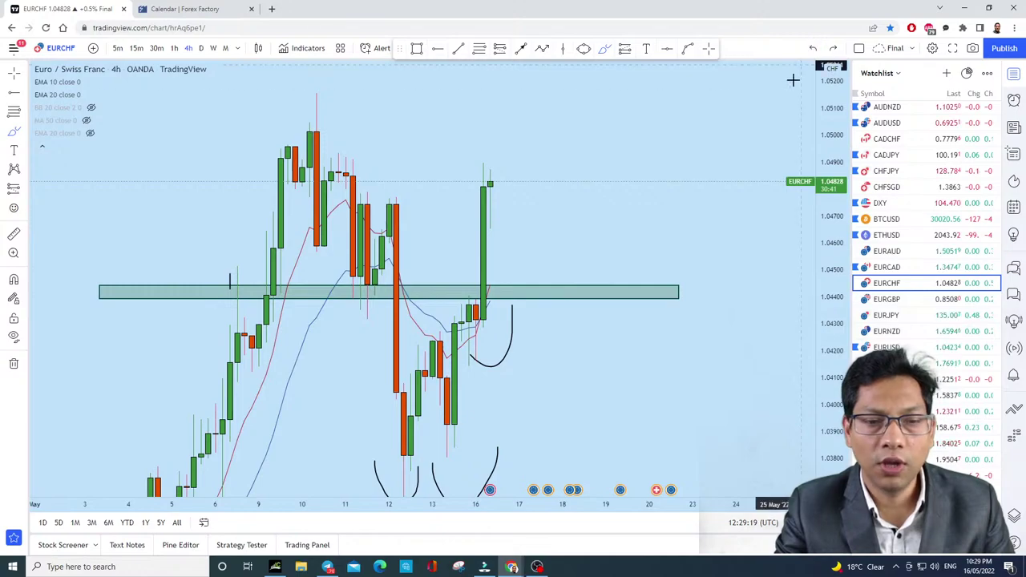
click(812, 49)
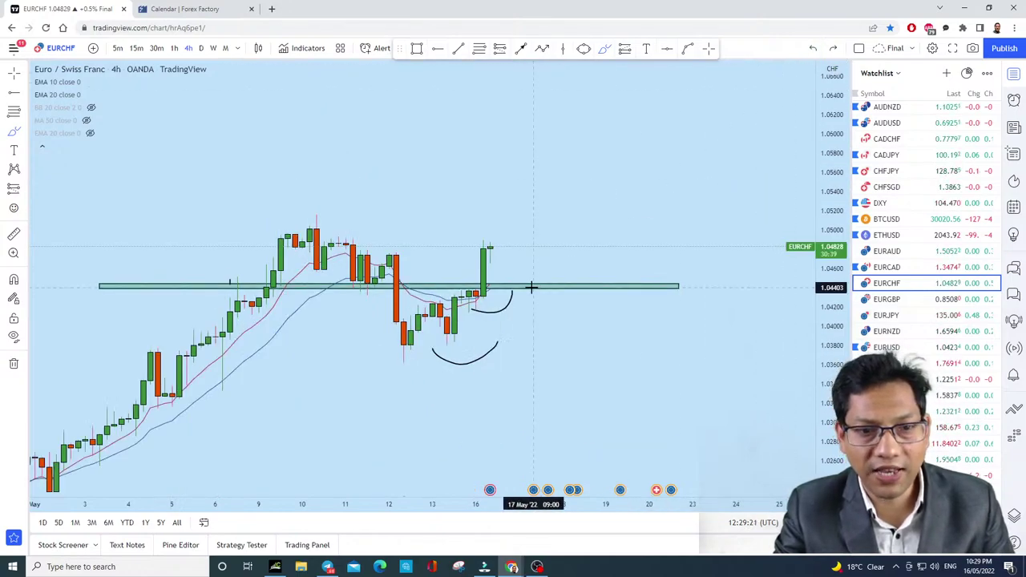
Step: Sketch an upward arrow from the zone to about 1.0590, and undo it together with the arcs under the mid-May lows
mouse_move(497, 274)
mouse_down()
mouse_move(552, 130)
mouse_move(483, 158)
mouse_up()
scroll(698, 213, down, 3)
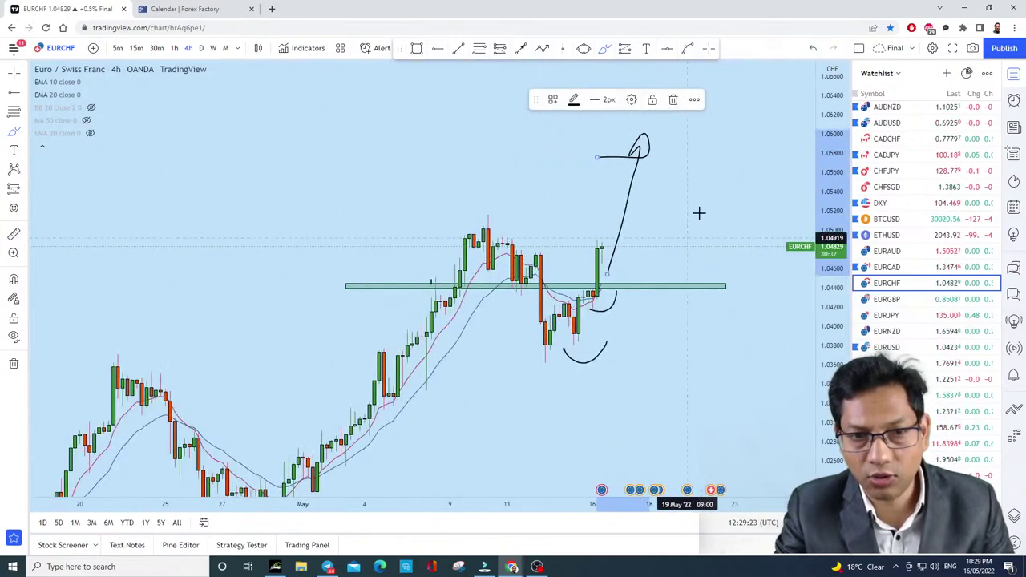
click(814, 49)
click(815, 50)
click(814, 50)
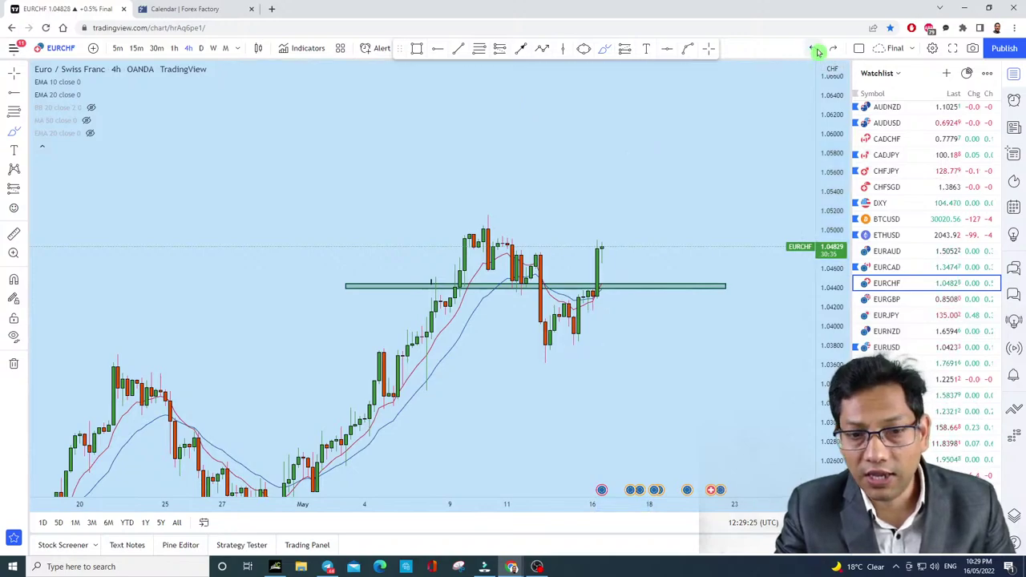
Step: Sketch an upward arrow from the zone to about 1.0610 and freehand horizontal lines at about 1.0417 and 1.0504
mouse_move(598, 288)
mouse_down()
mouse_move(662, 125)
mouse_move(613, 130)
mouse_up()
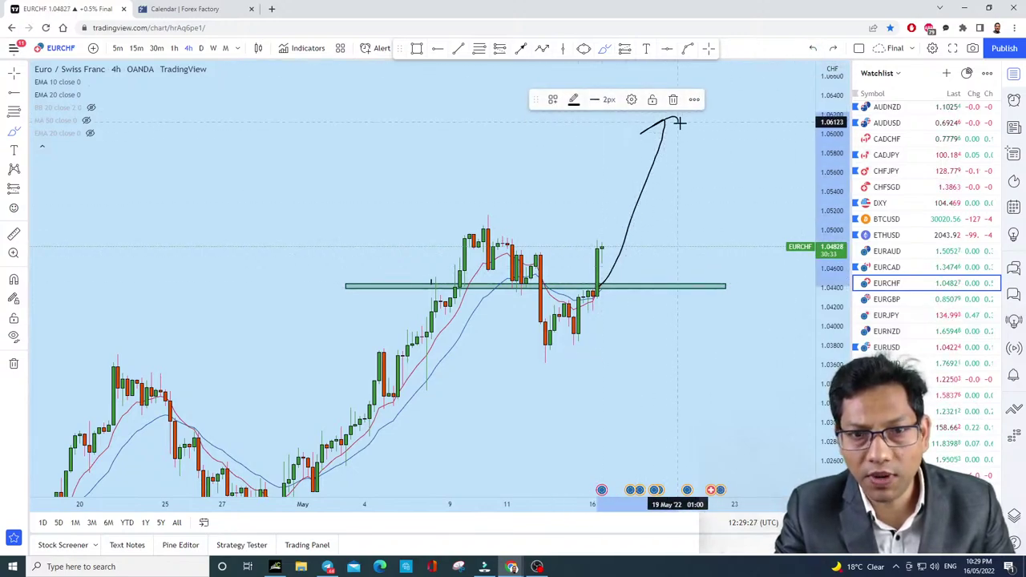
scroll(744, 276, down, 3)
scroll(729, 403, down, 8)
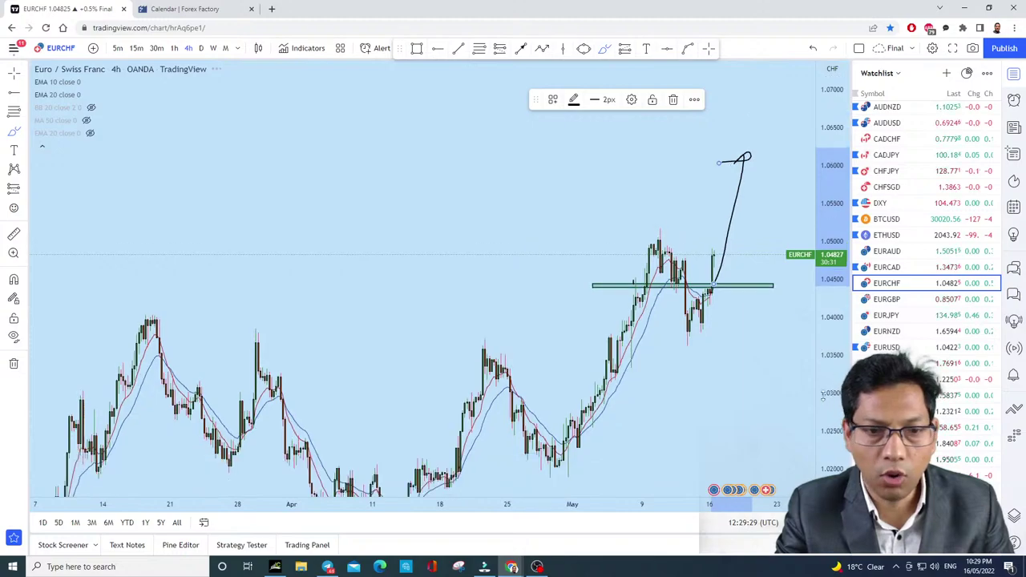
drag(389, 298, 798, 303)
scroll(234, 236, up, 3)
drag(234, 237, 747, 238)
scroll(744, 229, up, 3)
scroll(744, 228, up, 4)
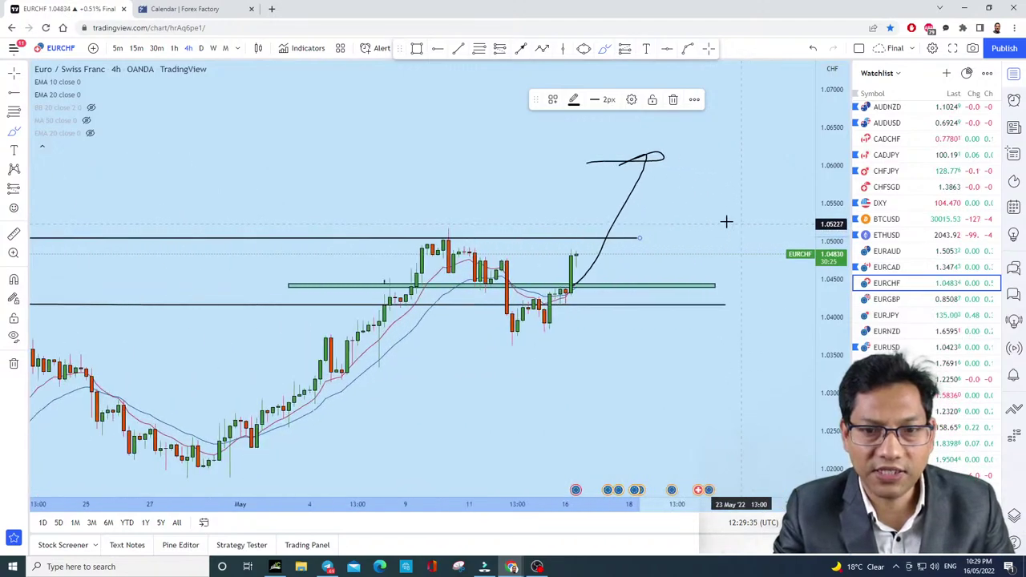
Step: Undo the two freehand horizontal lines and the upward arrow, leaving only the zone markings
click(814, 48)
click(814, 48)
click(814, 48)
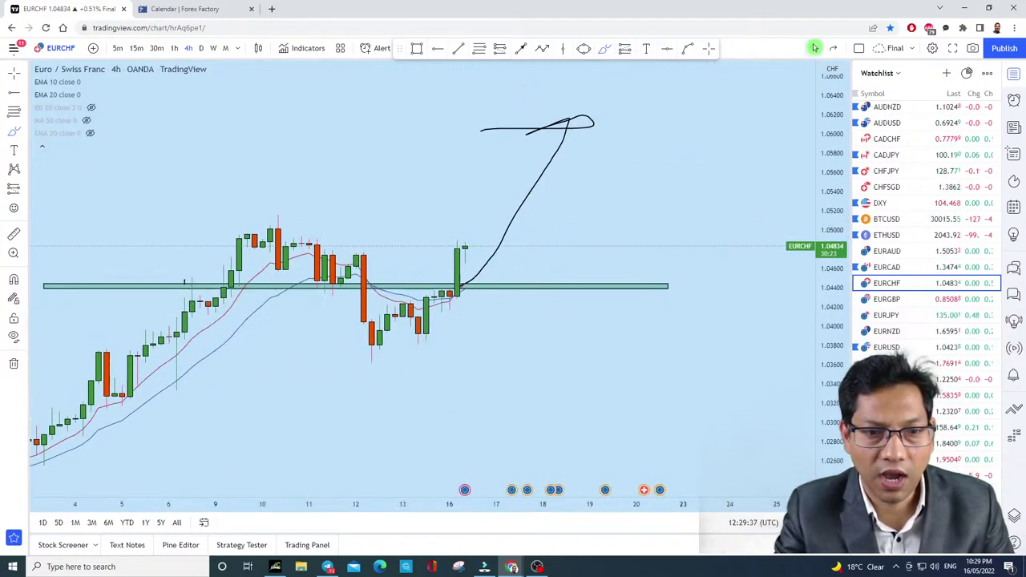
click(814, 48)
scroll(746, 392, down, 2)
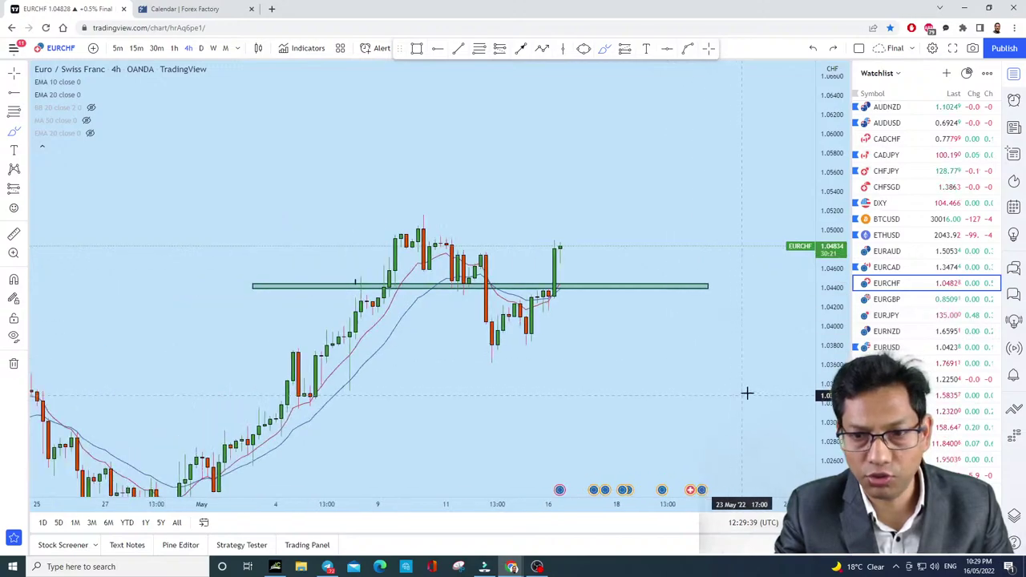
scroll(749, 389, up, 2)
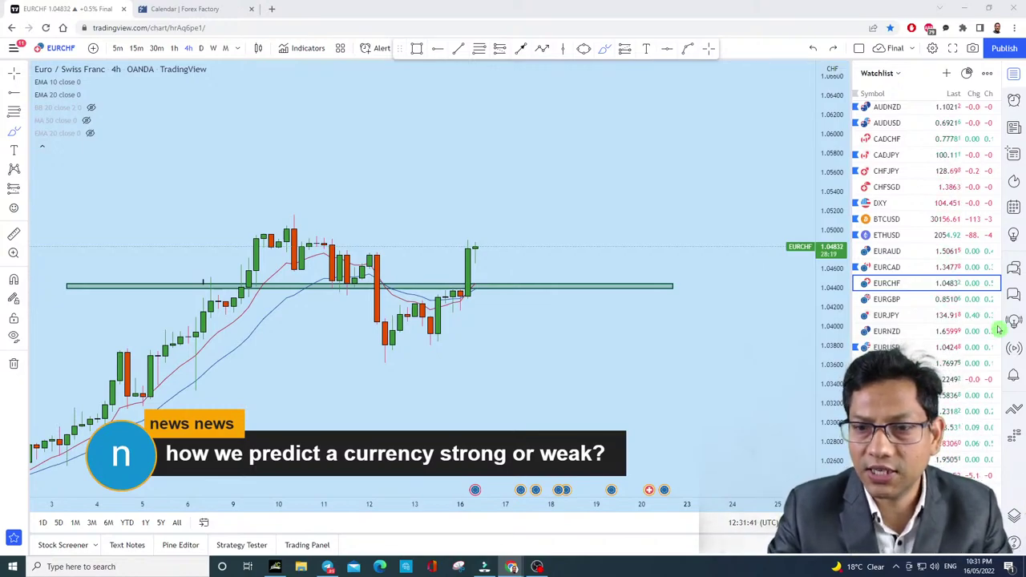
Step: Open the USDJPY chart from the watchlist, review it on the monthly timeframe and return to 4-hour
scroll(966, 351, down, 2)
scroll(966, 350, down, 4)
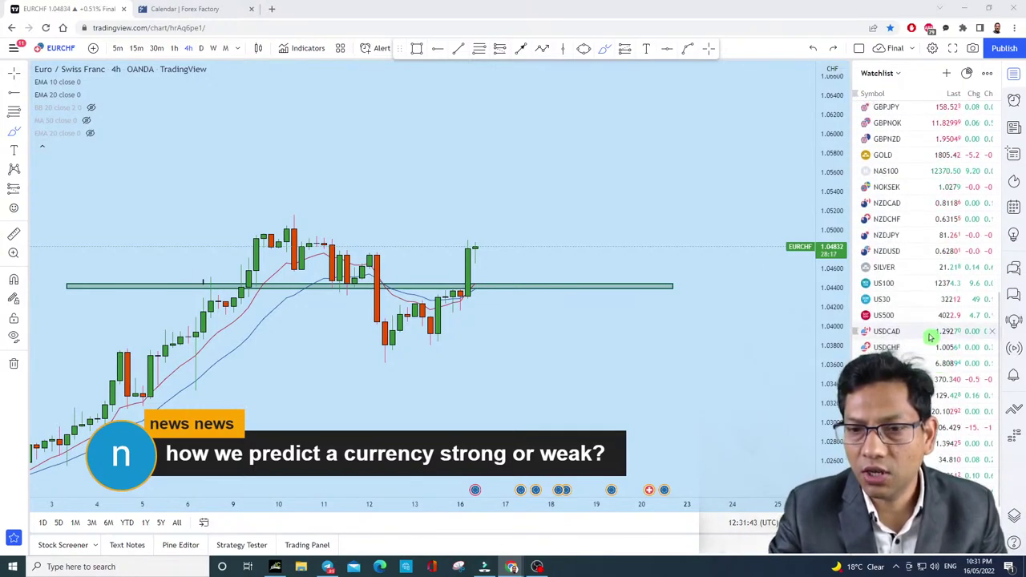
scroll(930, 377, down, 1)
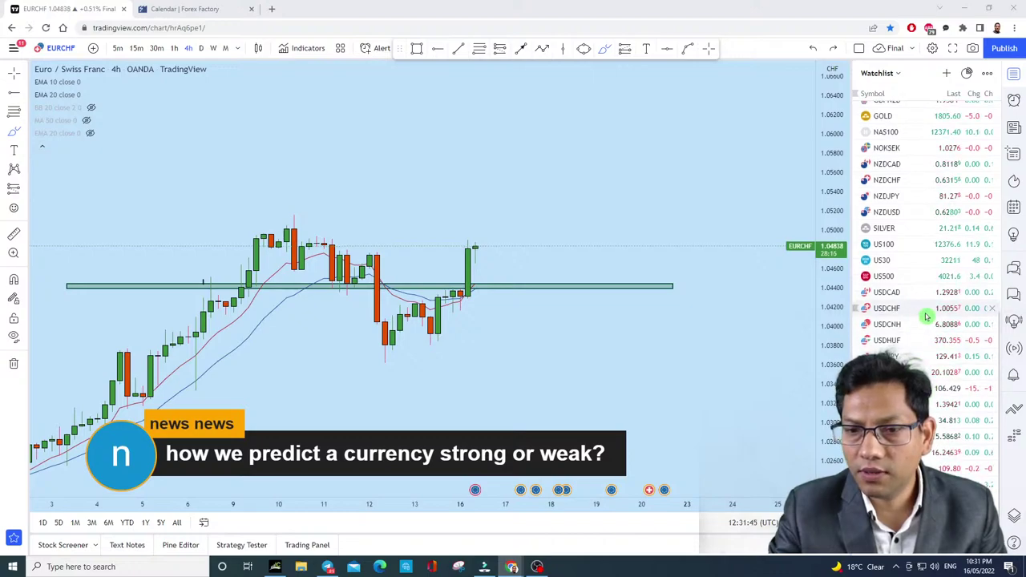
click(919, 360)
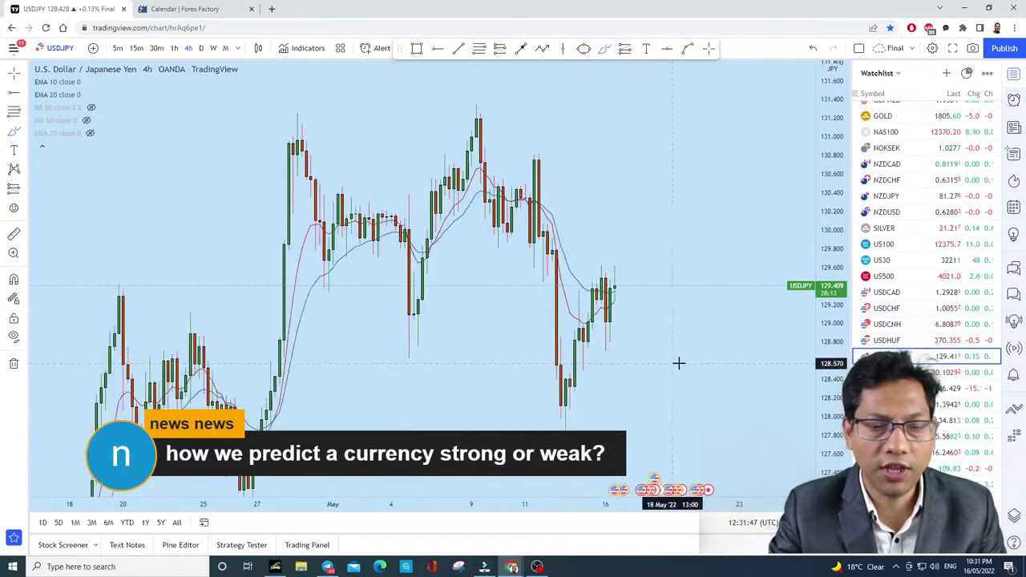
click(226, 48)
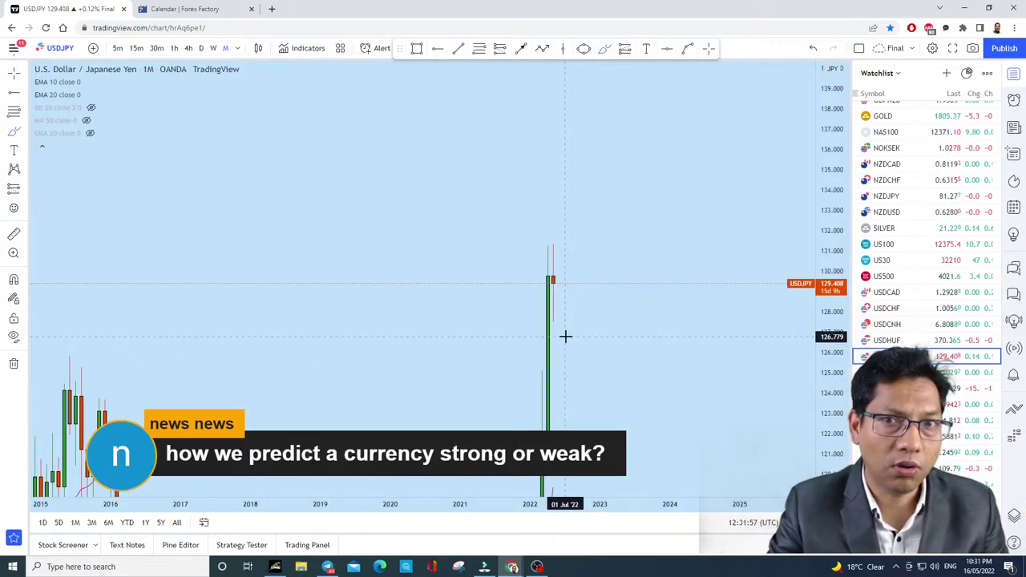
click(188, 48)
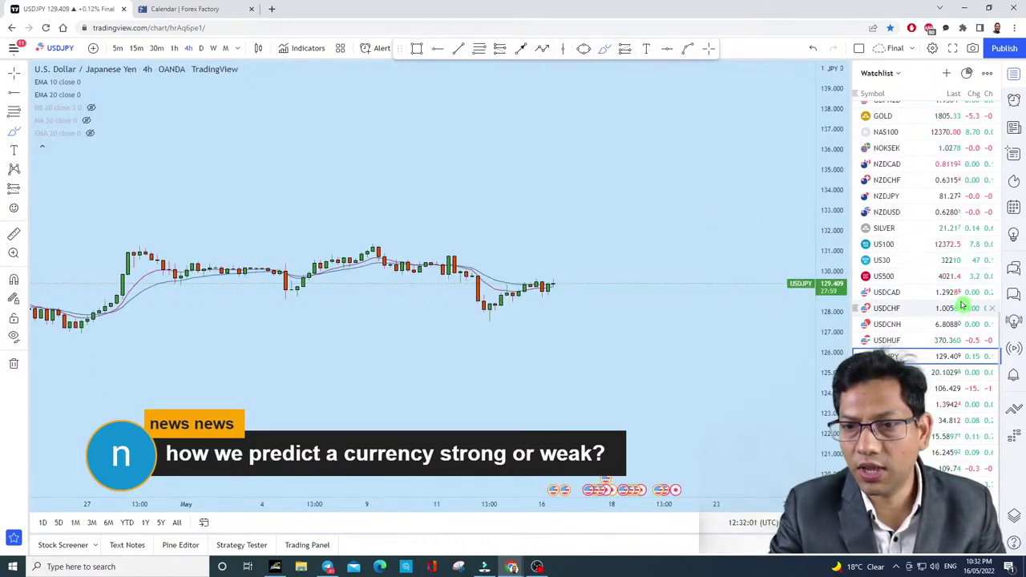
Step: Open the USDCNH chart and look at its marked zone and long position on the 4-hour timeframe
click(961, 326)
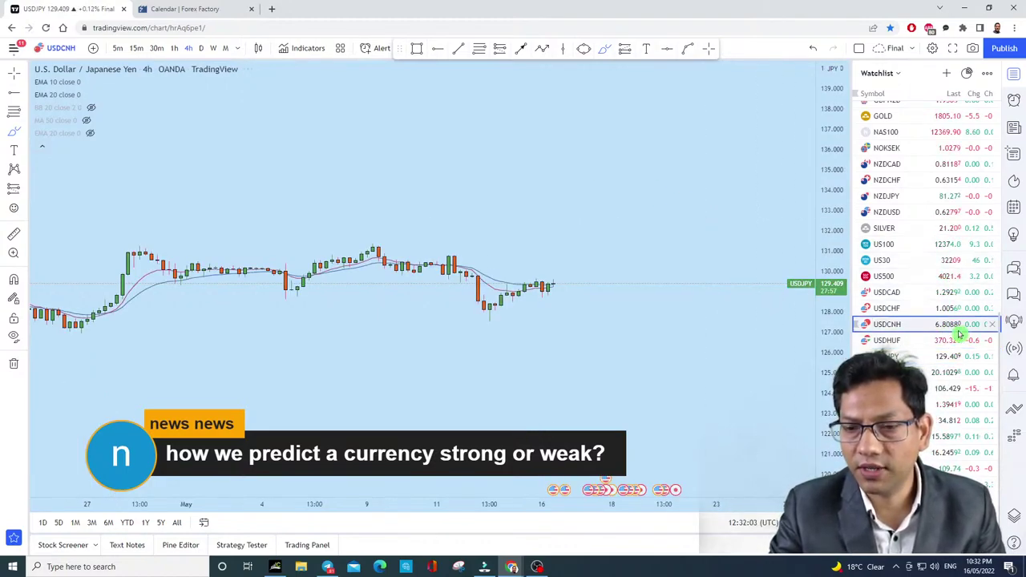
scroll(928, 301, up, 3)
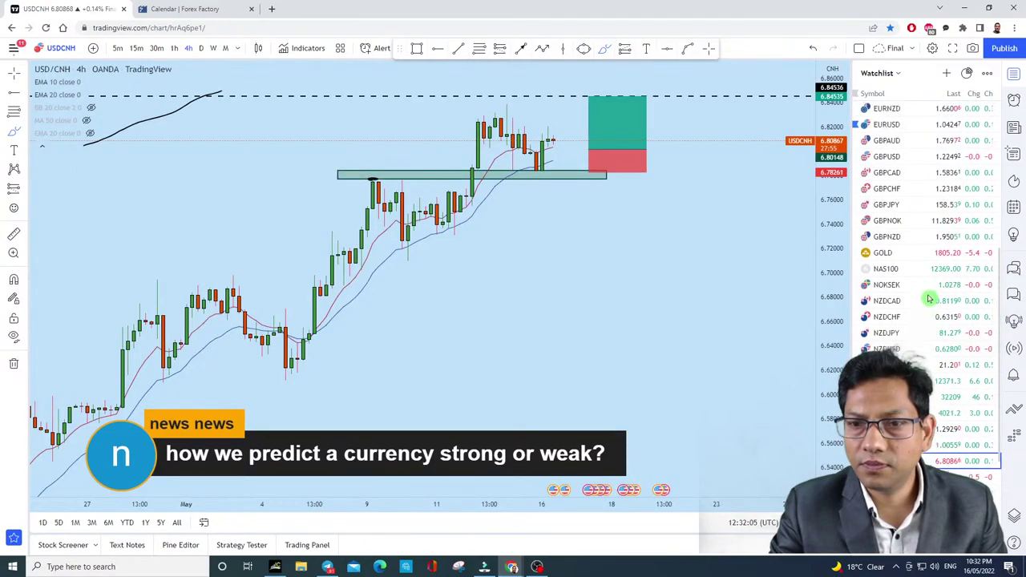
scroll(929, 296, up, 5)
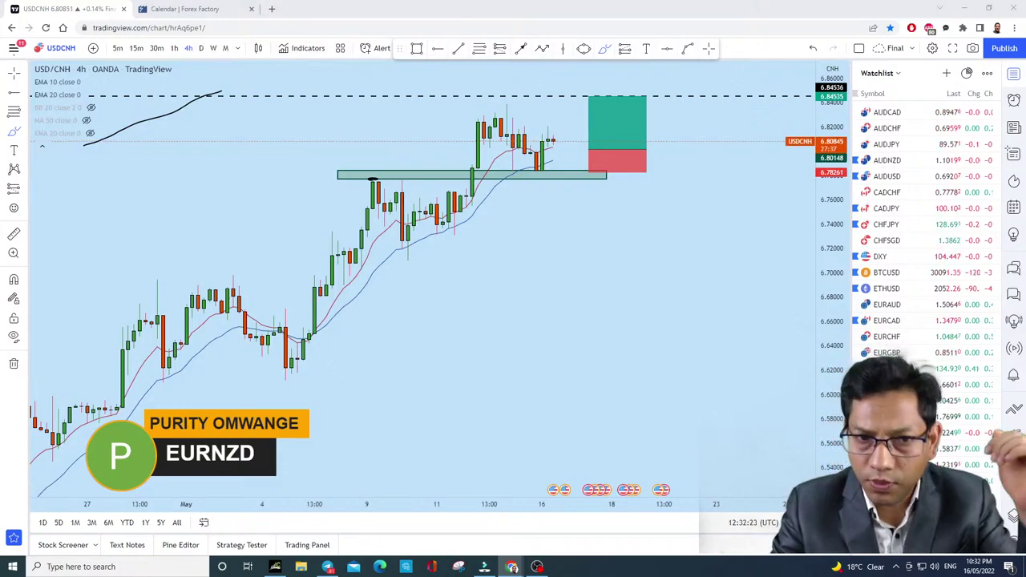
Step: Reopen the EURCHF 4-hour chart and examine the recent lows beneath the zone
click(941, 341)
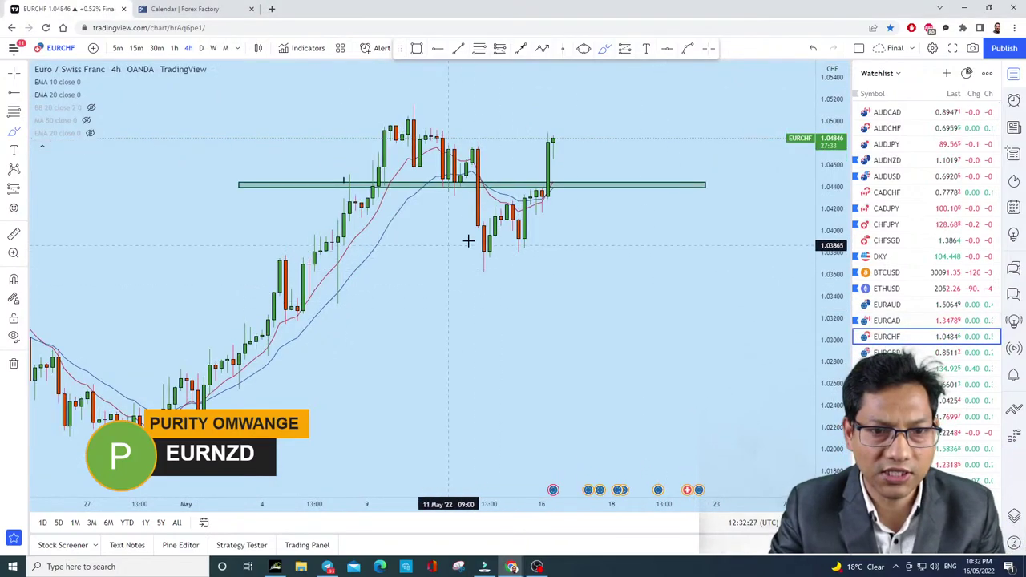
drag(487, 270, 545, 270)
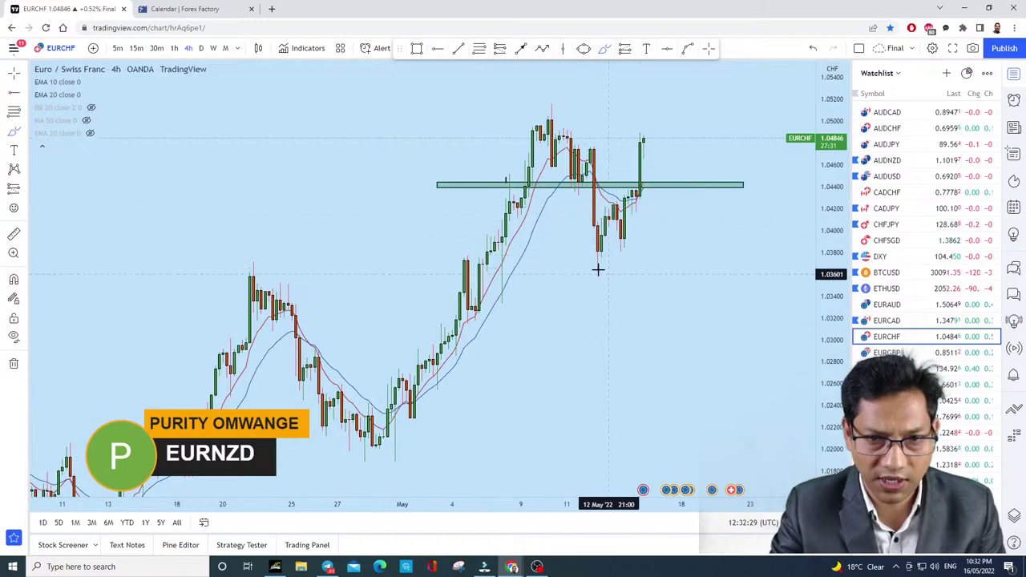
drag(642, 270, 604, 280)
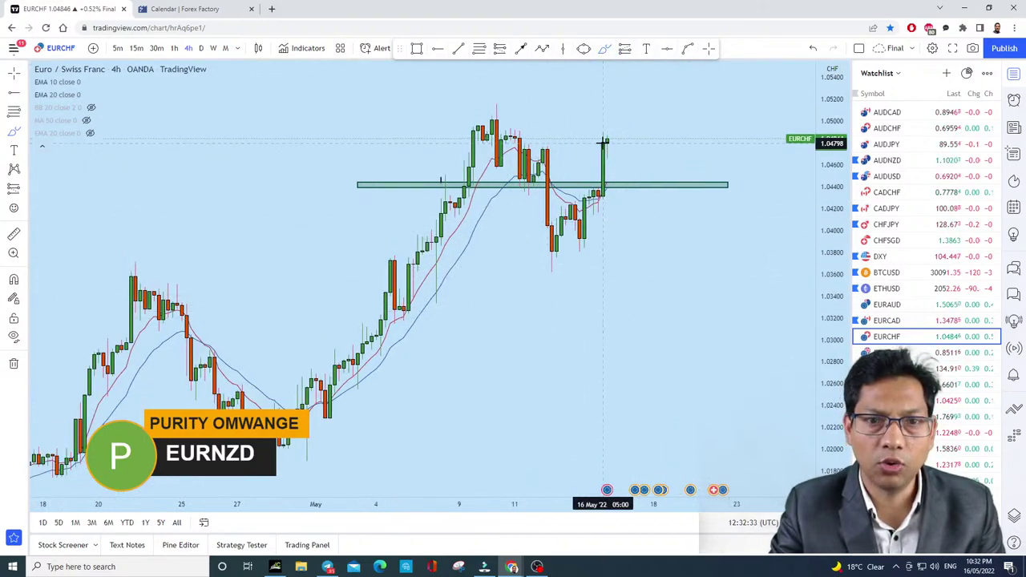
Step: Sketch a short upward arrow from the current EURCHF price to about 1.0515 and undo the freehand strokes
drag(605, 142, 632, 111)
drag(595, 223, 653, 188)
mouse_move(567, 249)
mouse_down()
mouse_move(618, 239)
mouse_move(535, 267)
mouse_up()
drag(595, 205, 628, 133)
click(814, 49)
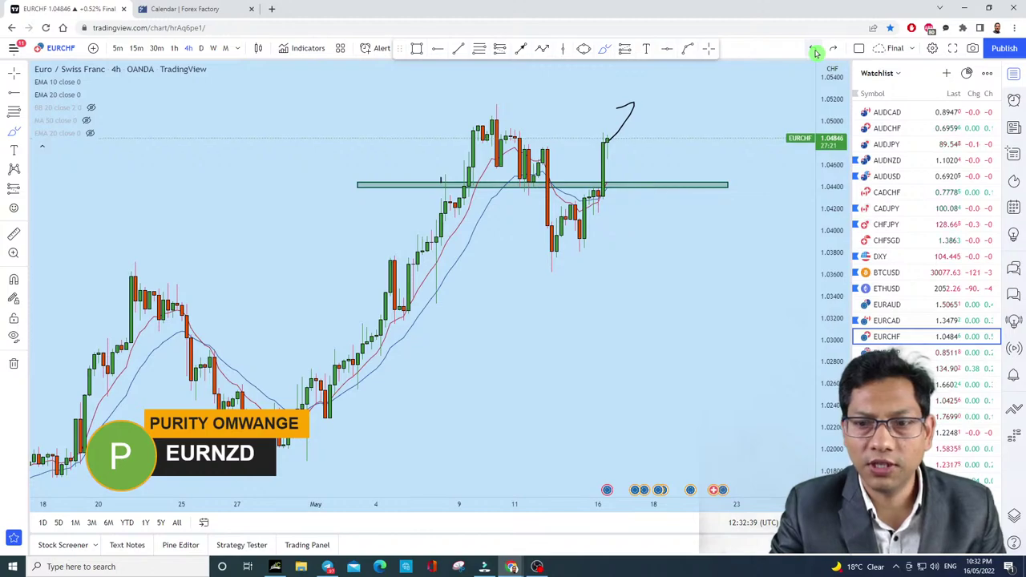
click(813, 49)
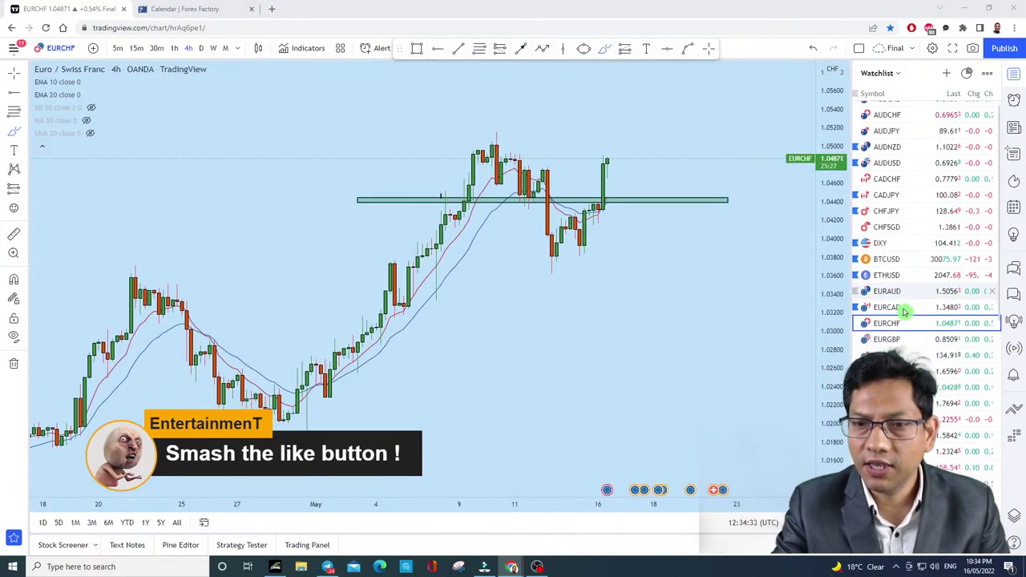
Step: Open the AUDNZD chart from the watchlist and examine its long position against the support zone and May price action
scroll(922, 273, down, 5)
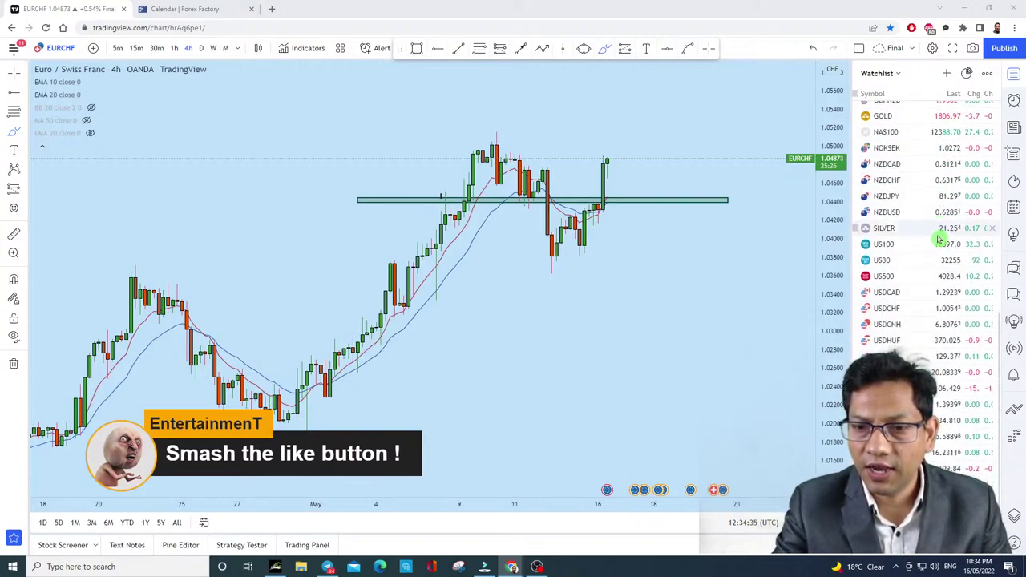
scroll(939, 230, up, 5)
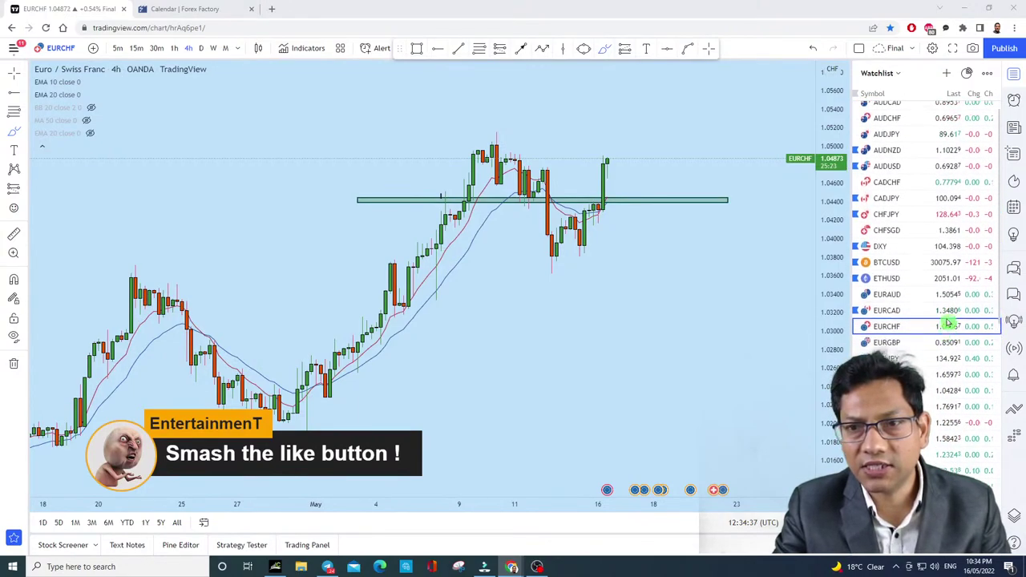
click(950, 160)
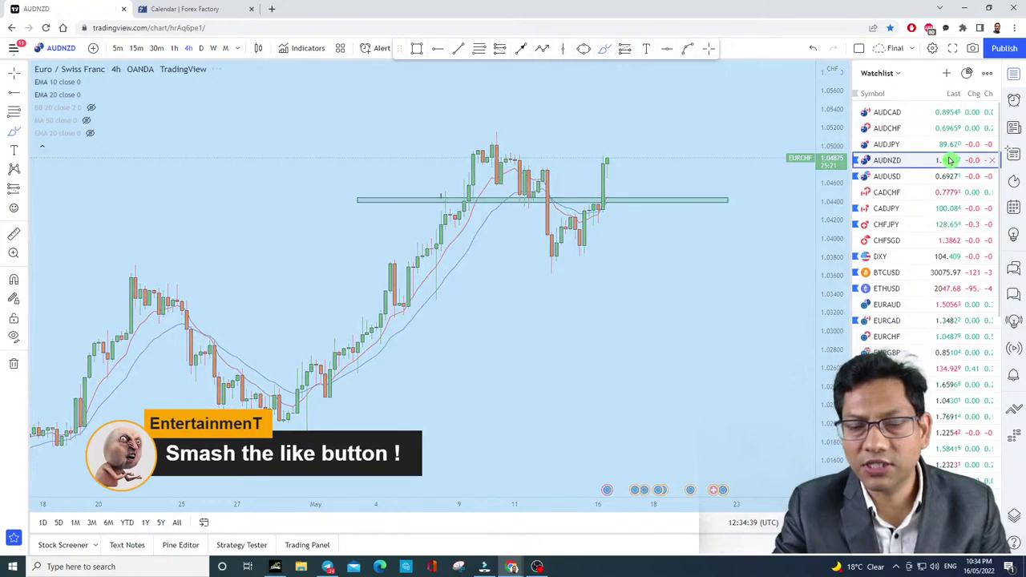
scroll(609, 253, up, 2)
scroll(610, 254, down, 3)
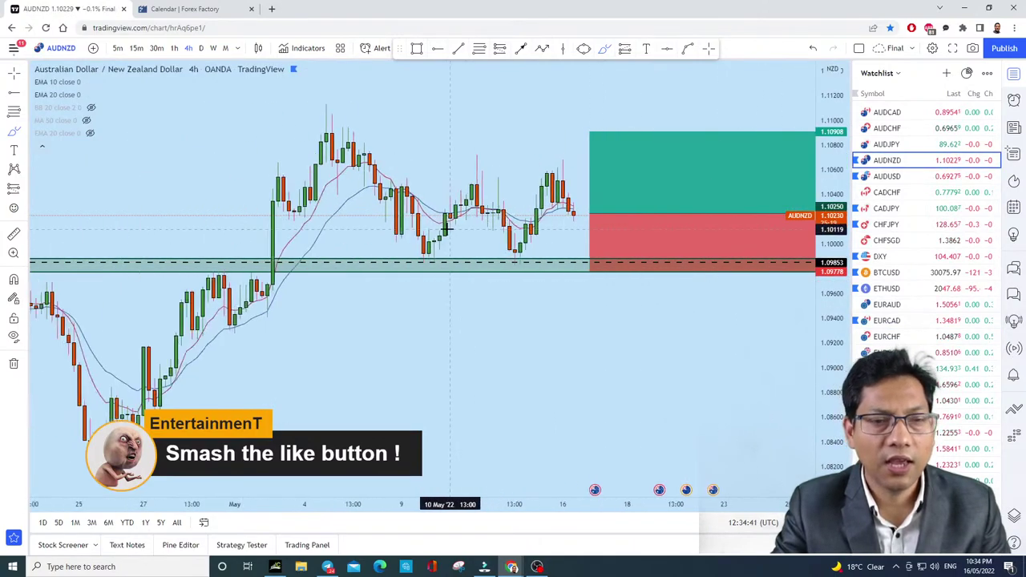
drag(613, 365, 398, 389)
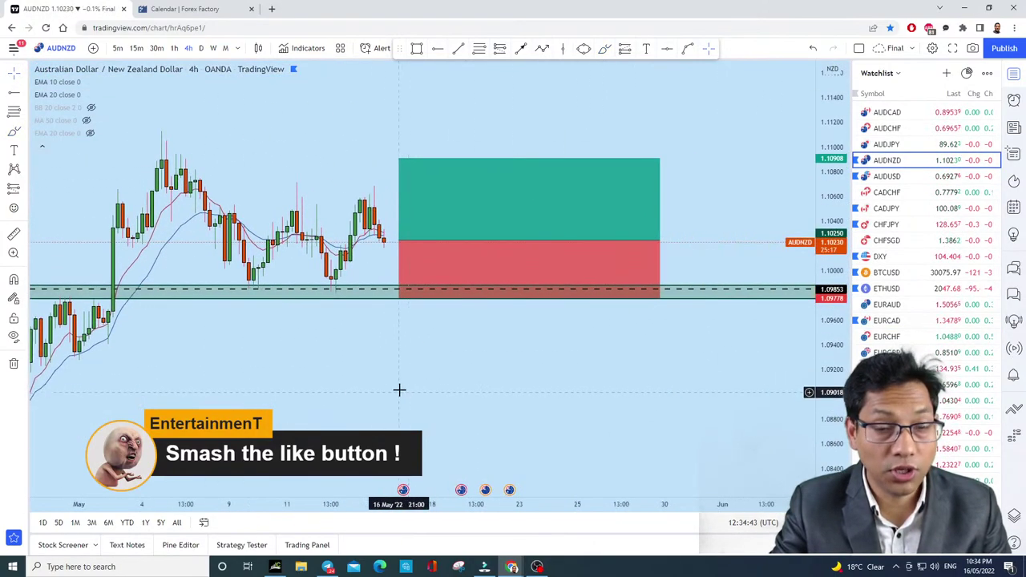
scroll(624, 329, down, 2)
scroll(624, 329, down, 1)
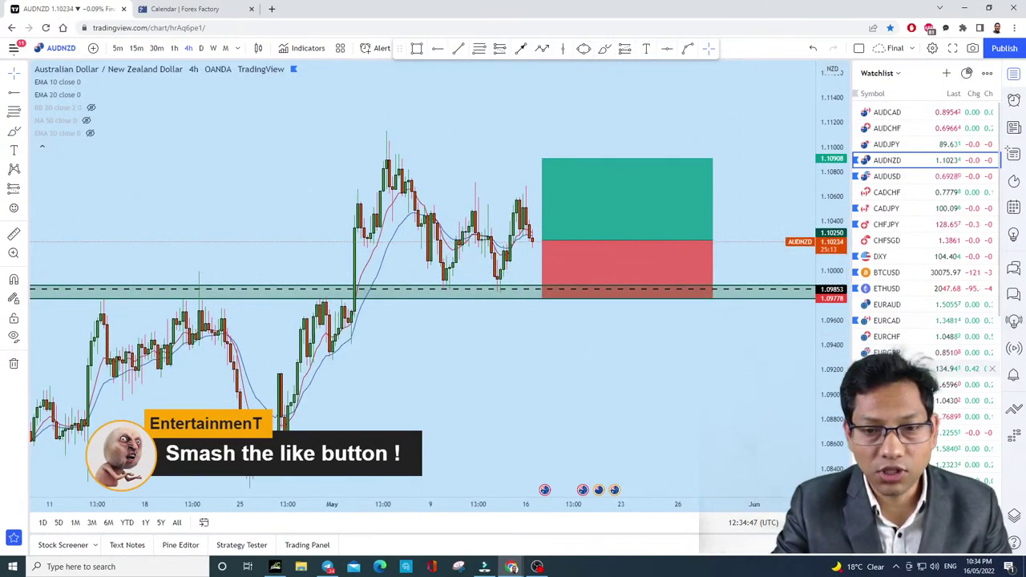
drag(830, 333, 804, 298)
scroll(726, 254, up, 3)
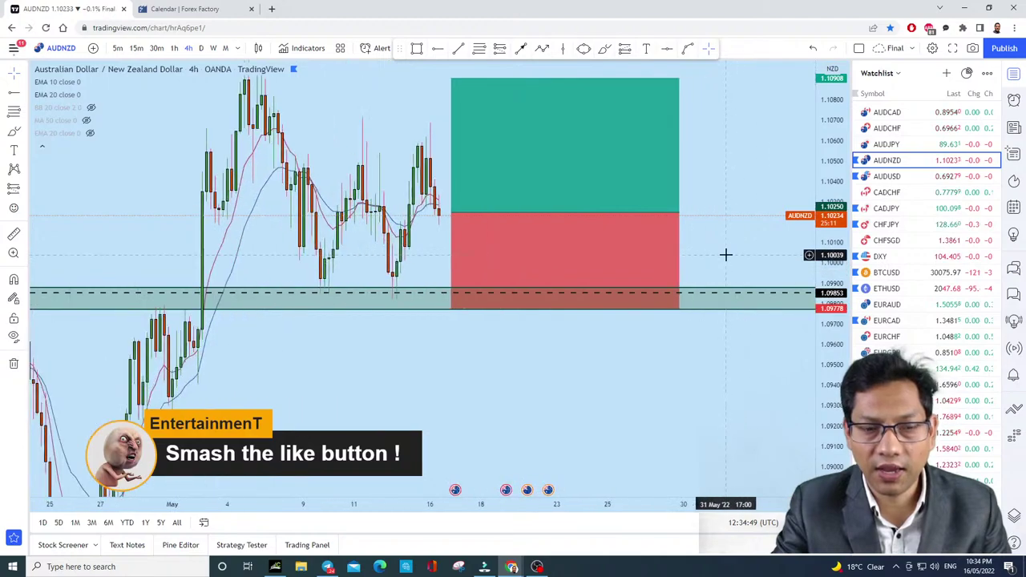
Step: Switch back to the USDCNH chart and check how price stands relative to the open long position's target
scroll(935, 337, down, 6)
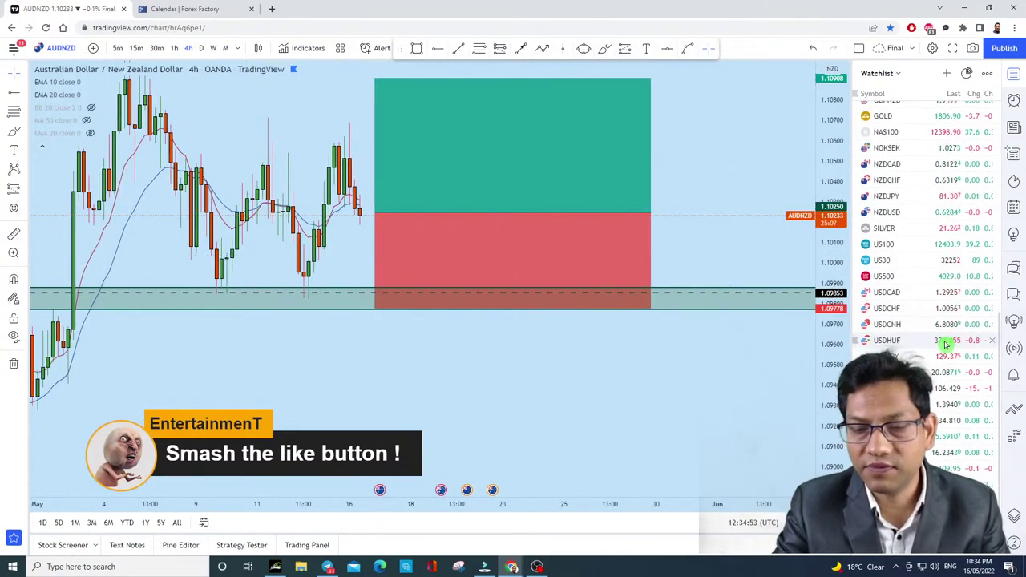
click(934, 326)
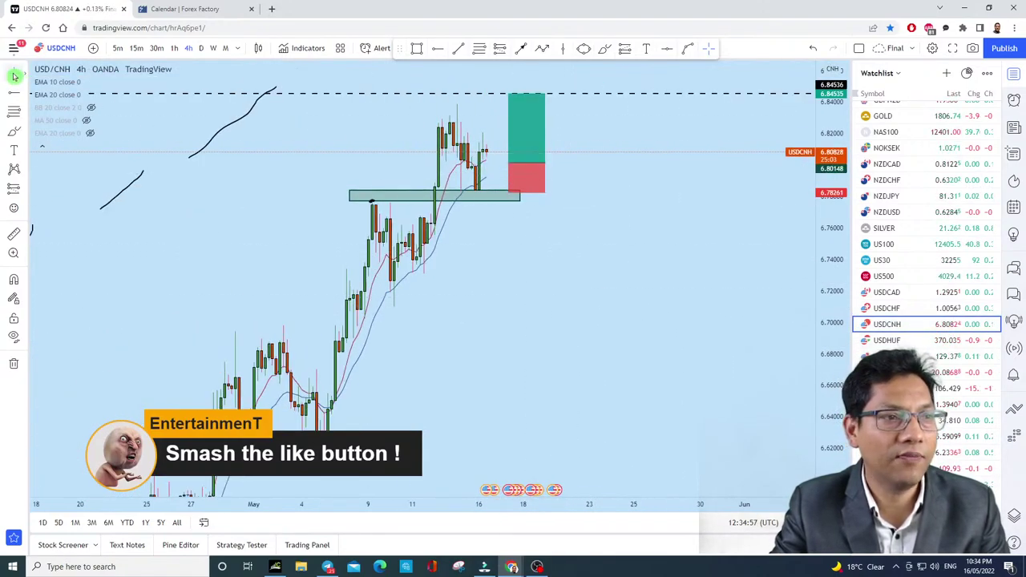
drag(657, 293, 645, 435)
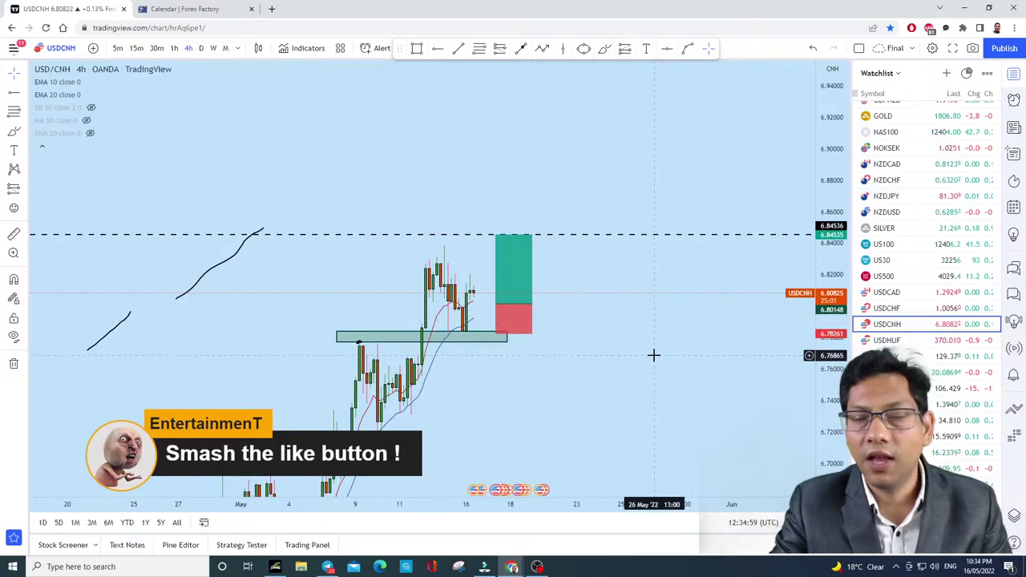
Step: Open the USDCAD chart and view it on the daily timeframe
click(946, 292)
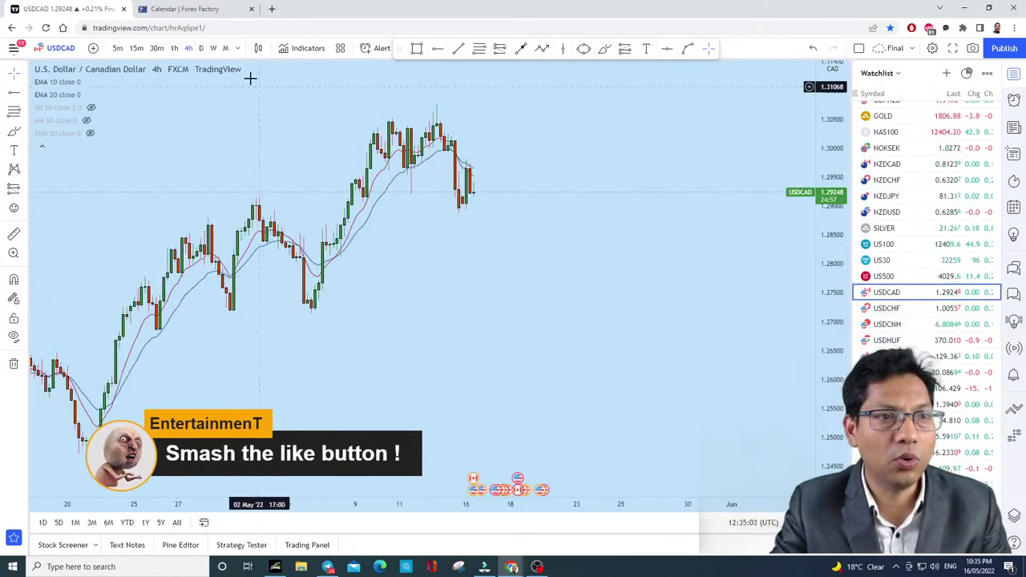
click(201, 49)
scroll(689, 265, up, 3)
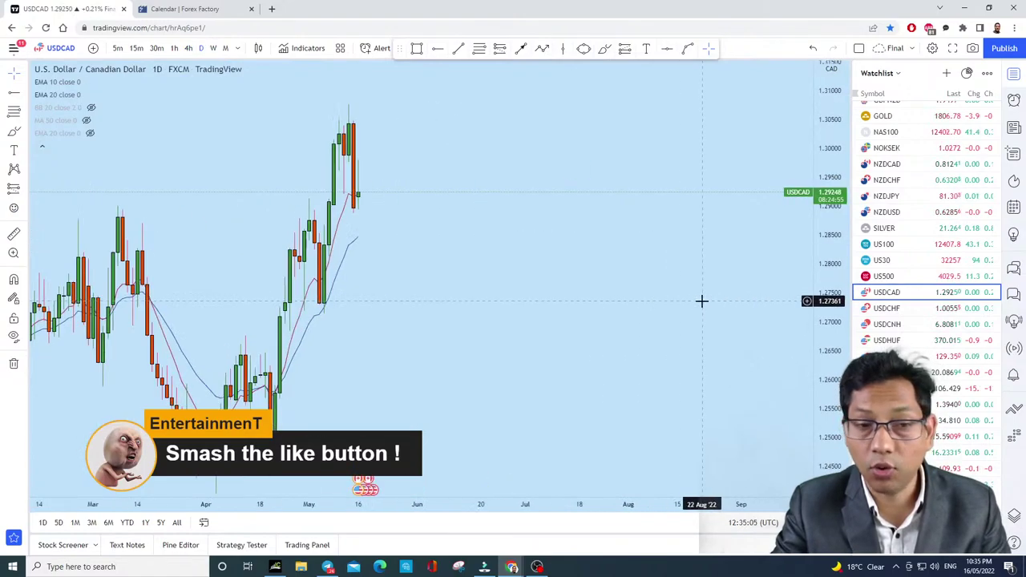
Step: Open the GBPNZD chart from the watchlist and view its recent daily candles up close
scroll(922, 321, up, 3)
scroll(930, 321, up, 2)
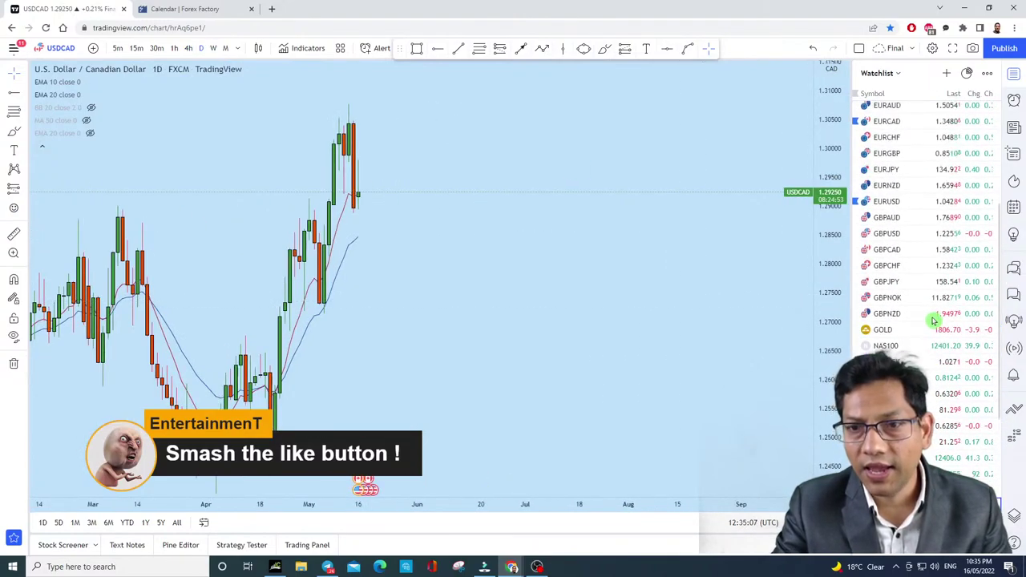
click(935, 315)
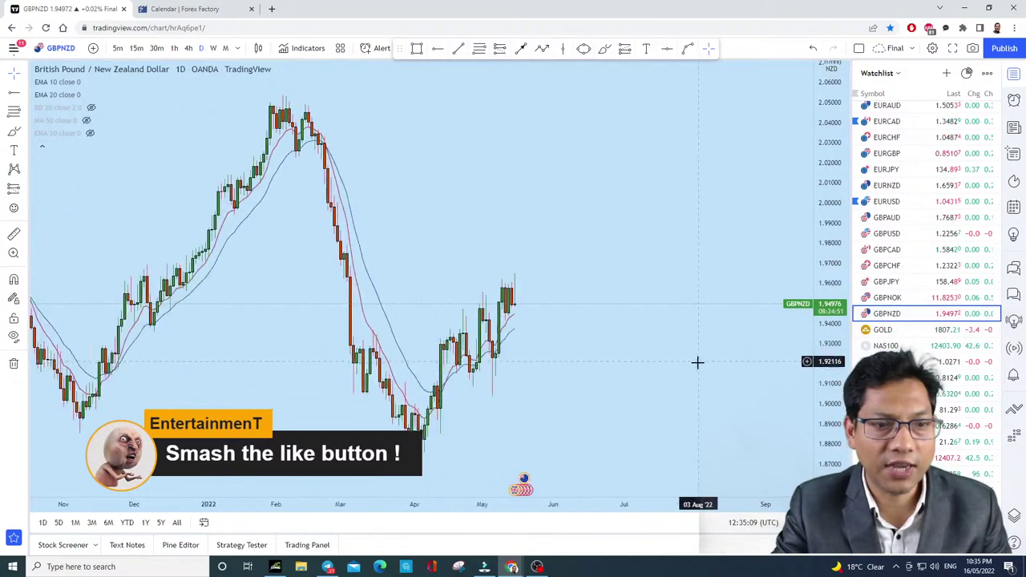
scroll(552, 377, up, 5)
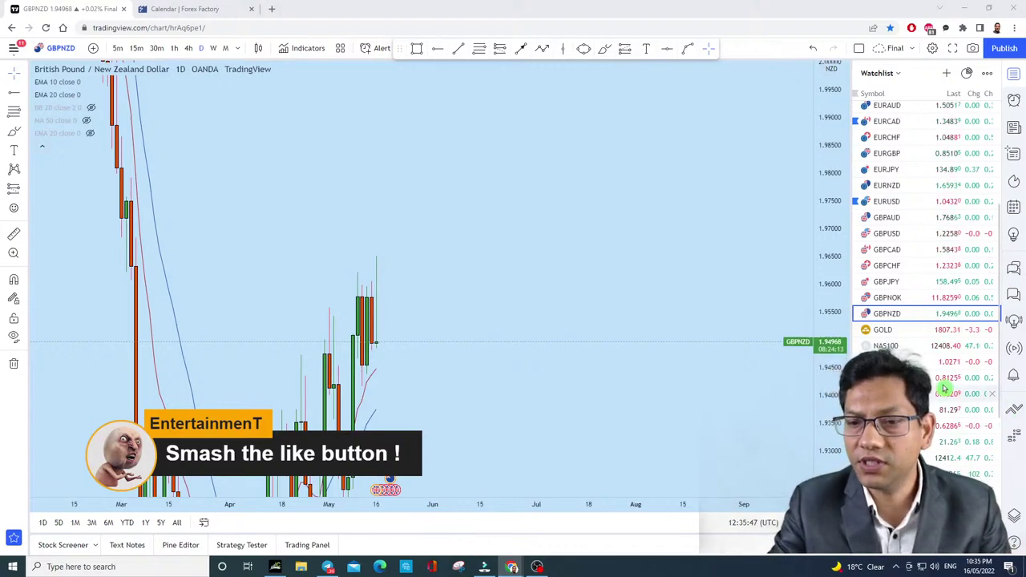
Step: Open the GOLD chart and examine the decline towards the dashed 1778.67 level on the daily and 4-hour timeframes
key(Down)
scroll(633, 265, down, 2)
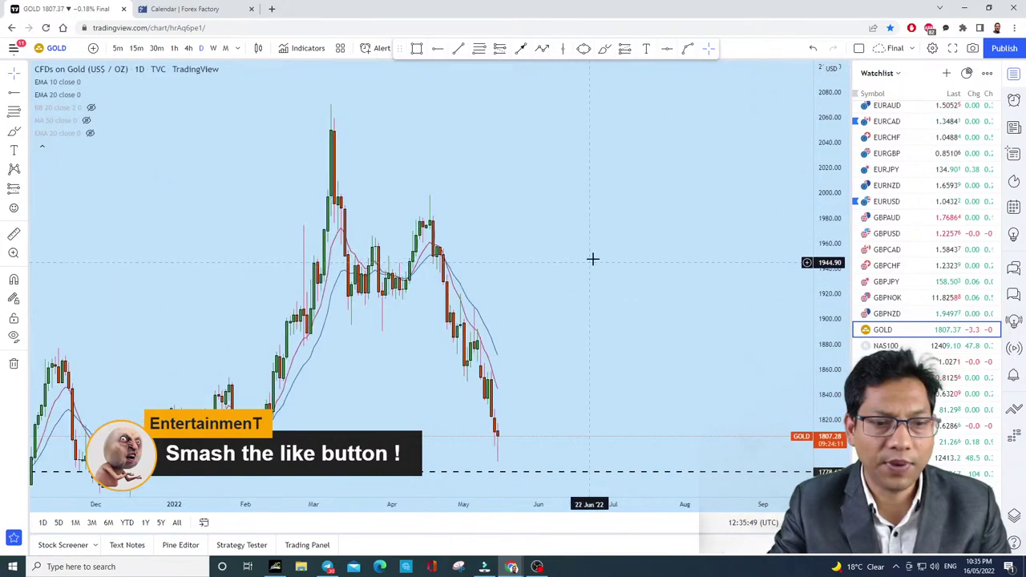
click(13, 73)
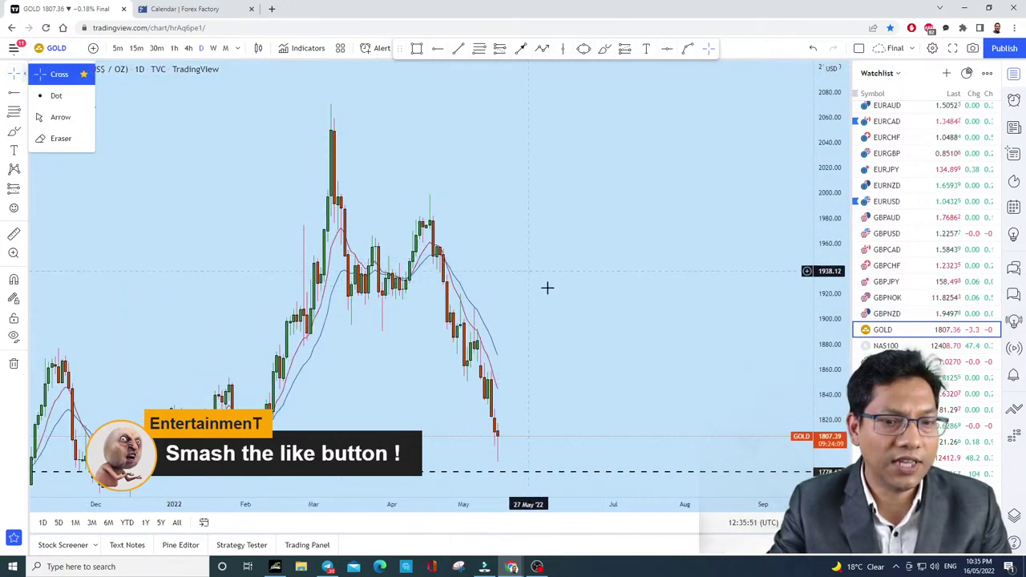
drag(548, 289, 633, 132)
click(187, 50)
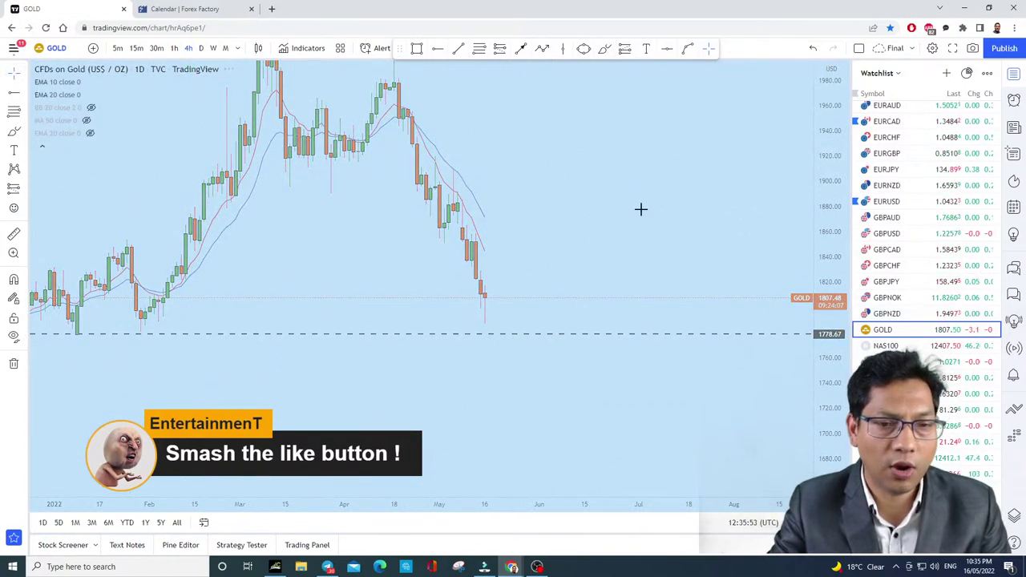
scroll(749, 227, up, 5)
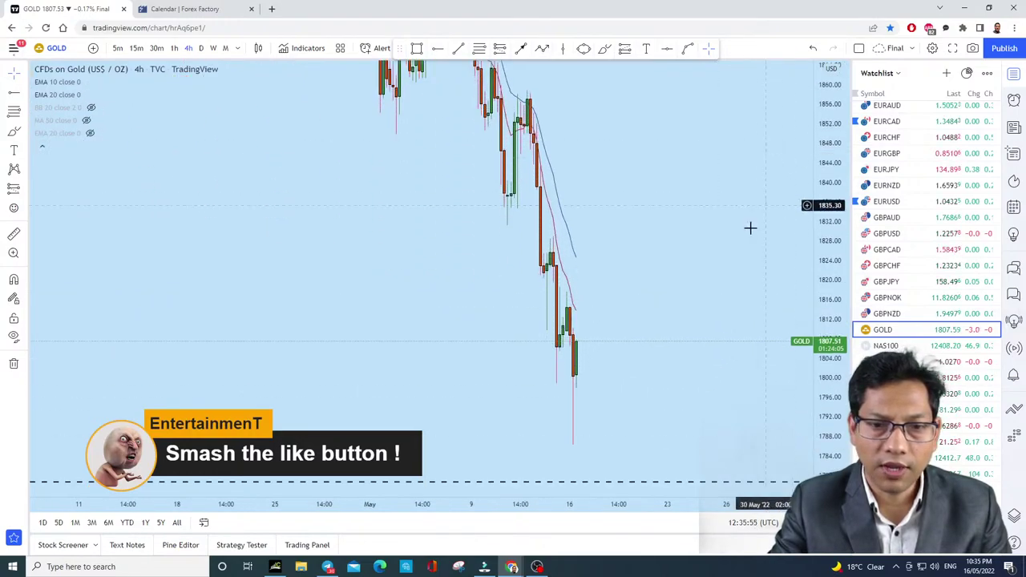
scroll(681, 218, up, 3)
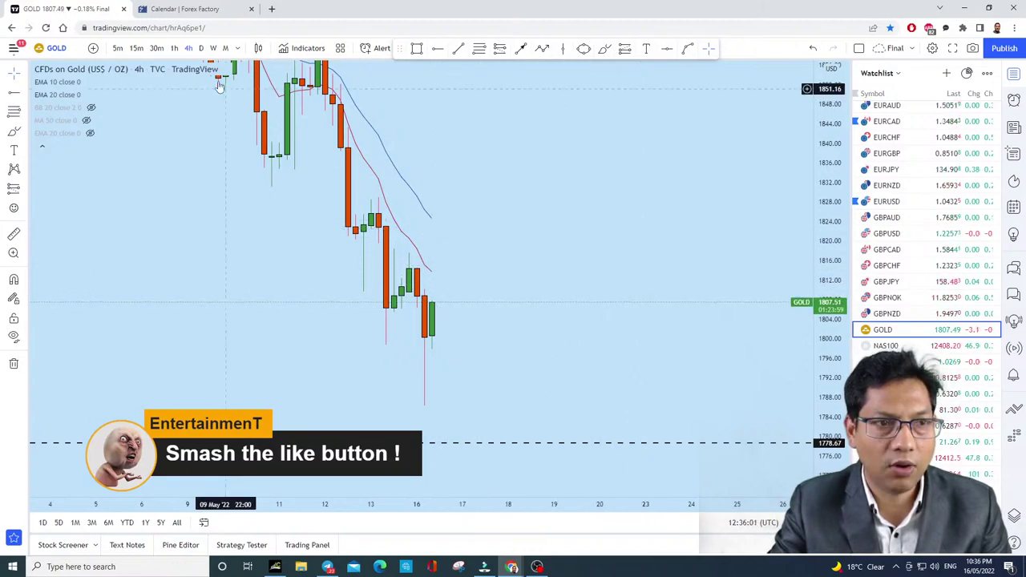
Step: View GOLD on the 15-minute timeframe and examine the 16 May price action
click(201, 48)
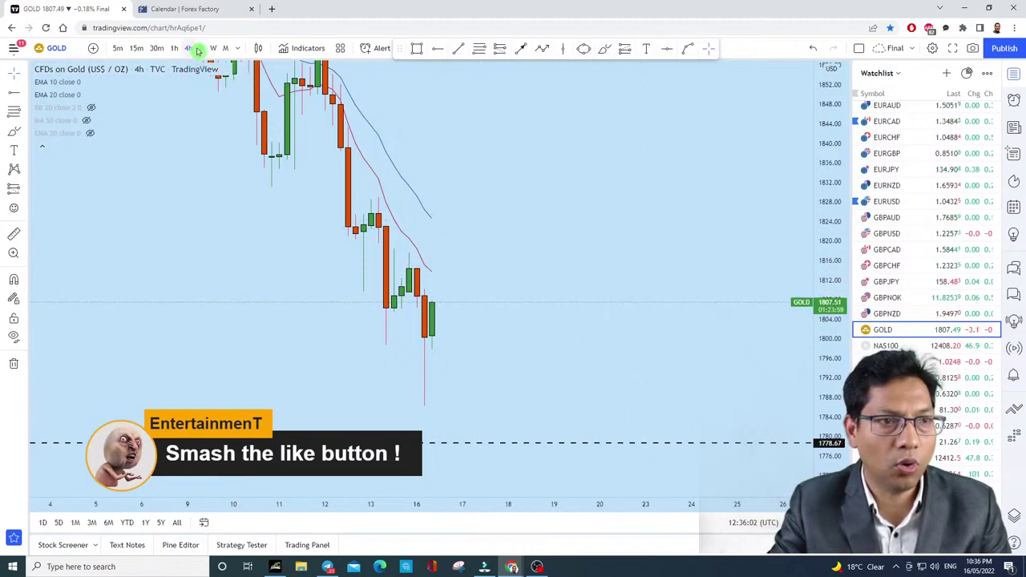
click(136, 49)
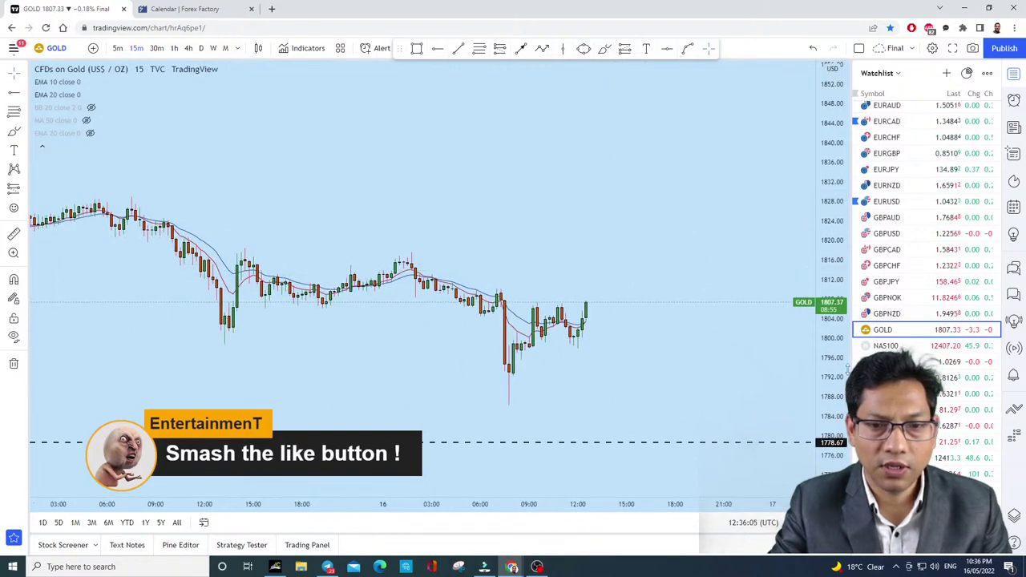
scroll(697, 181, up, 5)
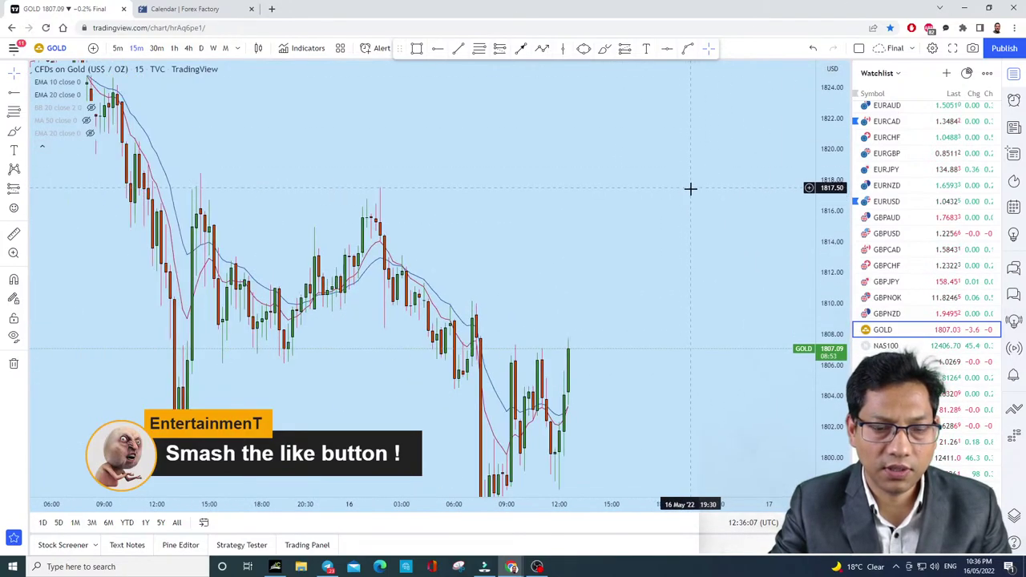
drag(690, 189, 726, 124)
scroll(723, 168, up, 1)
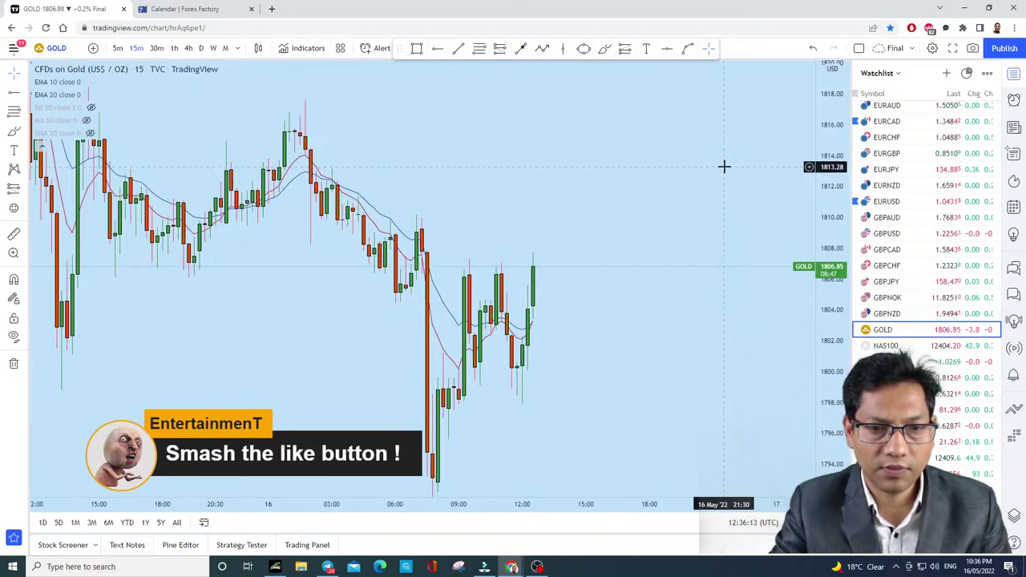
scroll(732, 162, up, 2)
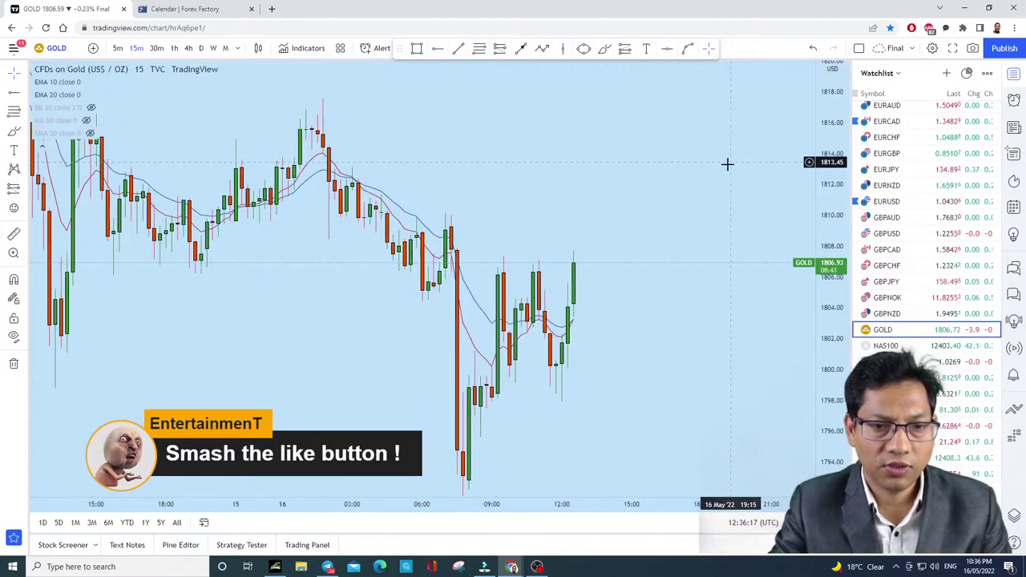
scroll(728, 170, up, 2)
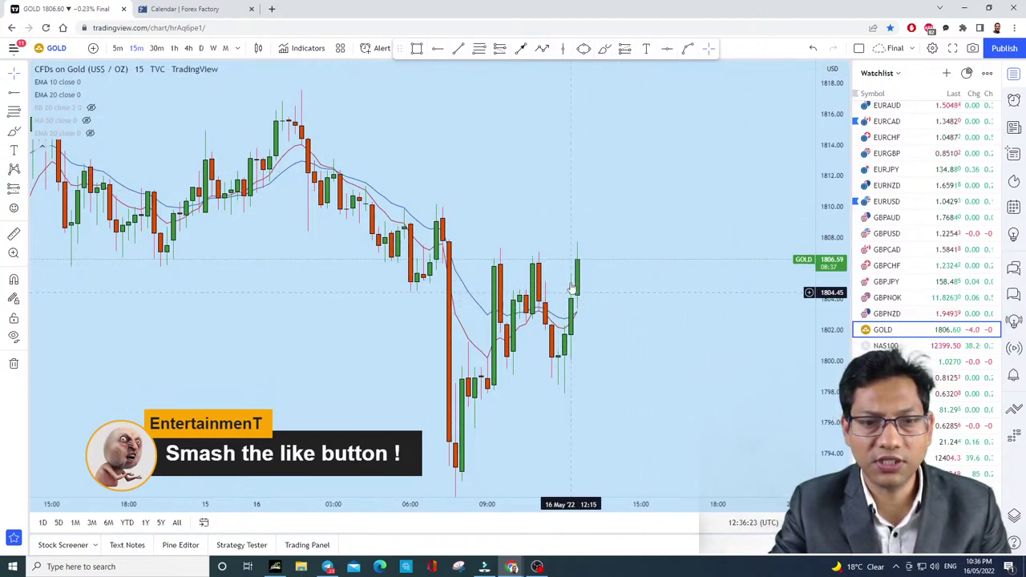
Step: Compare GOLD's price with its moving averages on the 1-hour and 4-hour timeframes
click(175, 49)
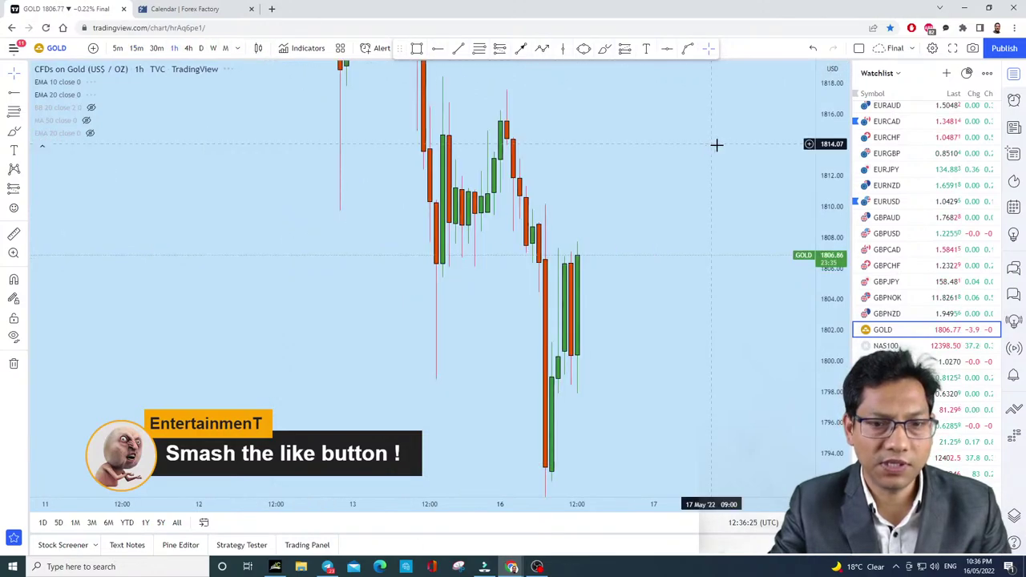
scroll(801, 361, up, 2)
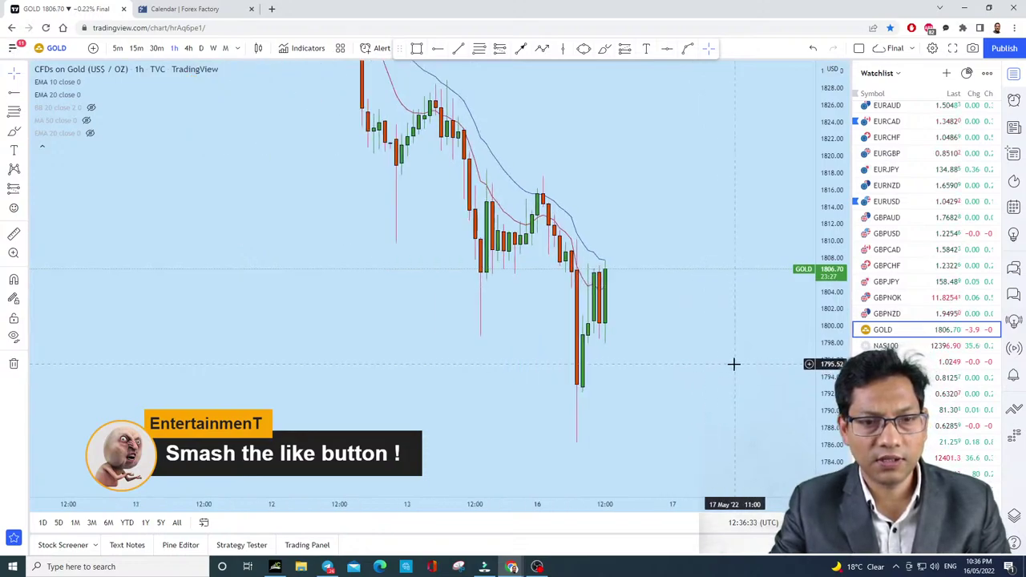
scroll(733, 362, down, 2)
scroll(744, 366, up, 1)
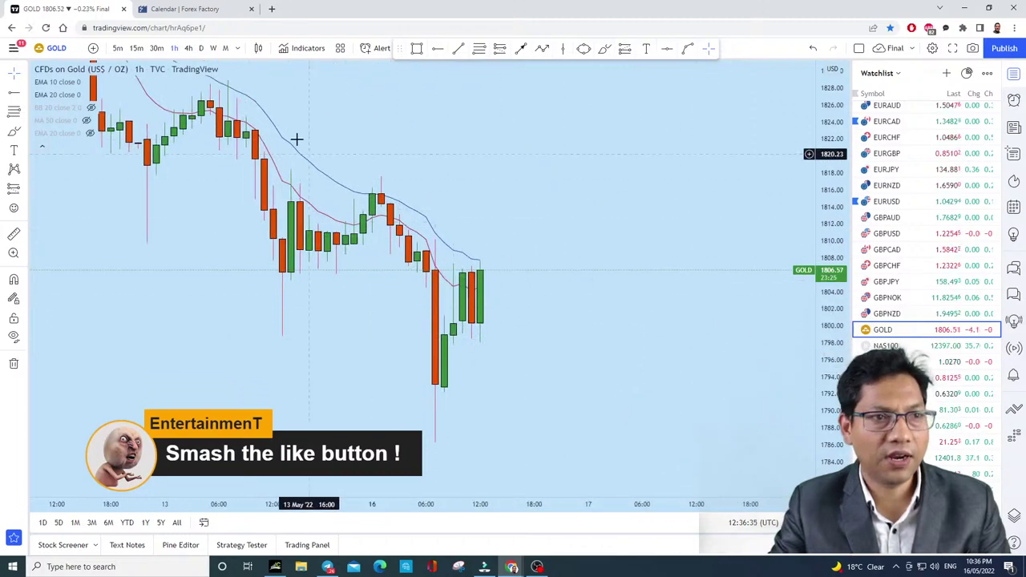
click(190, 49)
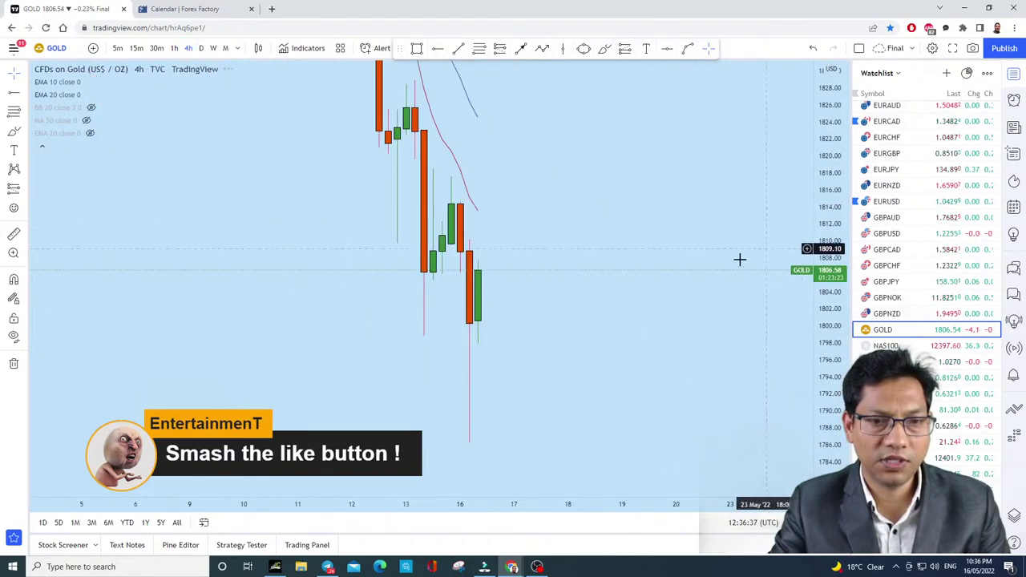
scroll(827, 253, up, 2)
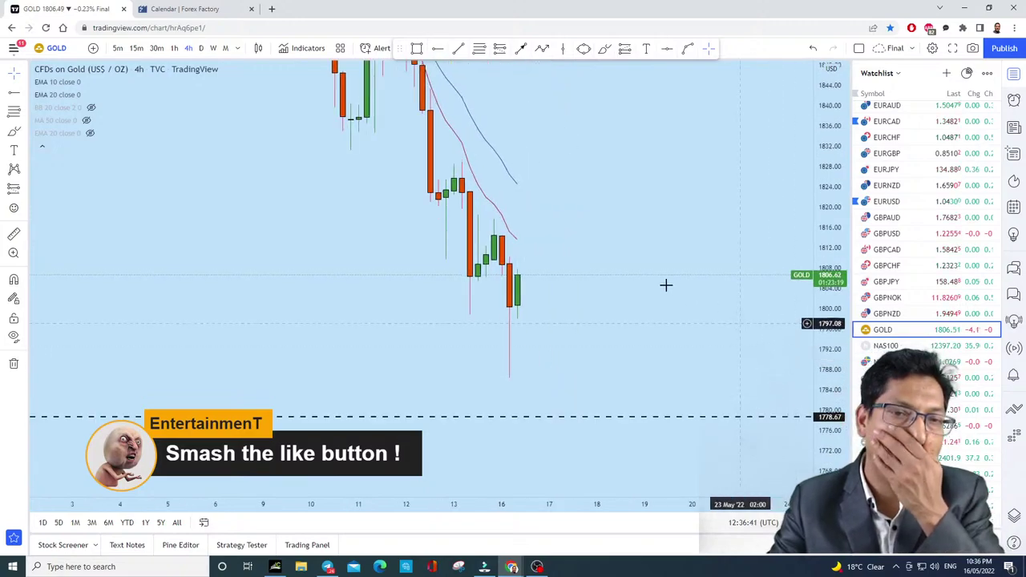
Step: Return GOLD to the daily timeframe and inspect the latest candle against the dashed 1778.67 level
click(200, 48)
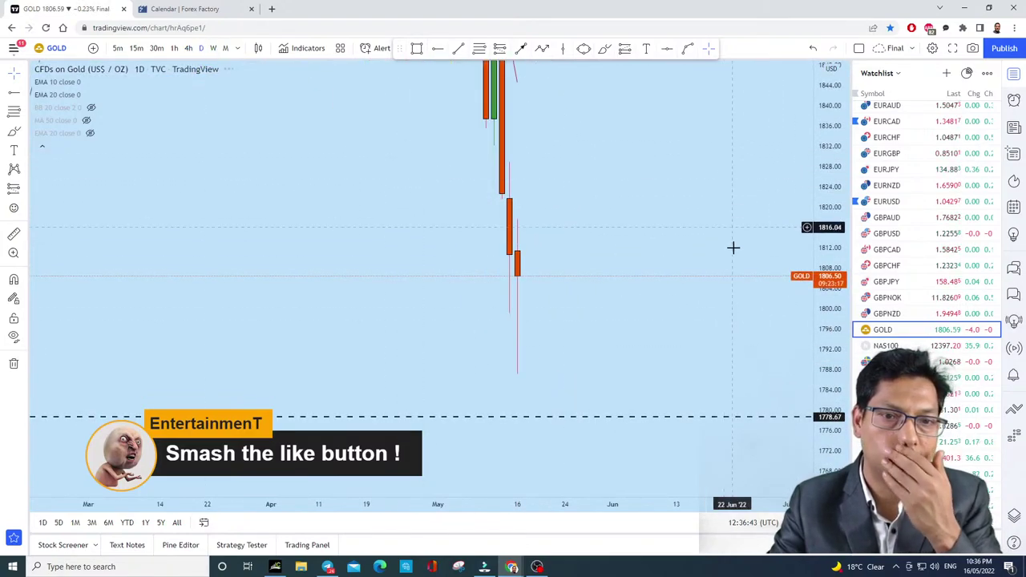
scroll(737, 264, up, 2)
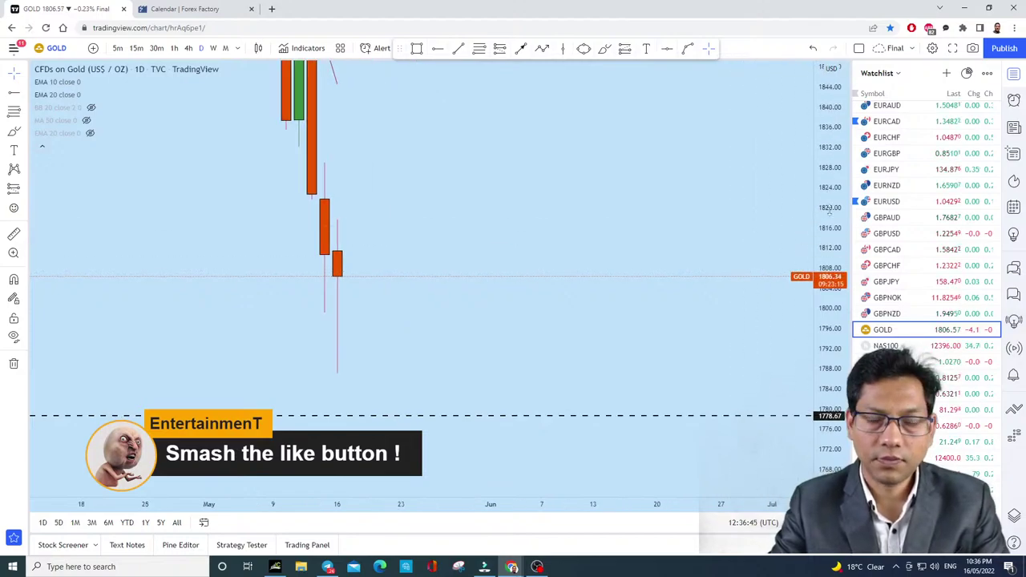
scroll(598, 332, down, 3)
drag(598, 331, 793, 329)
scroll(706, 312, up, 3)
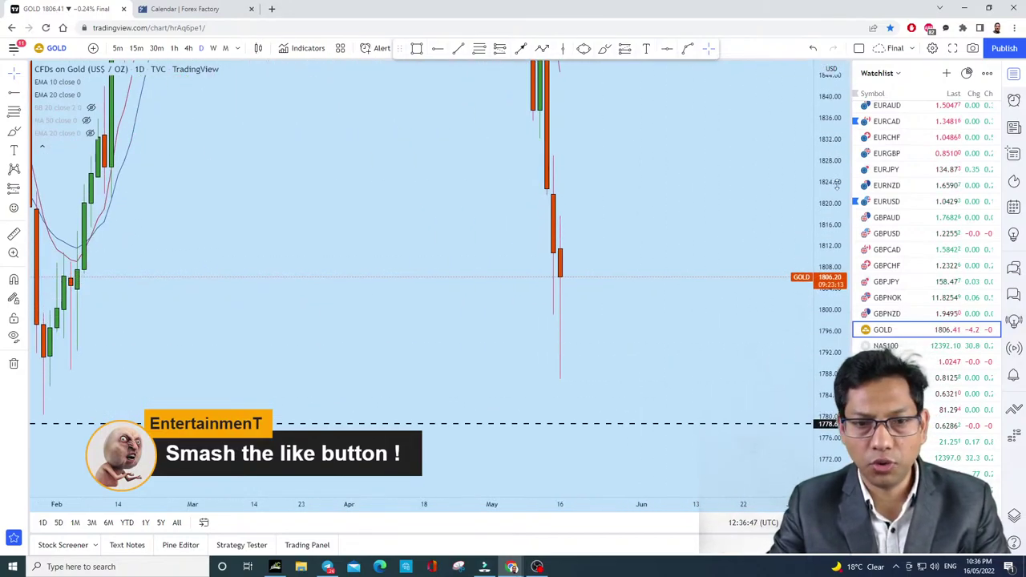
Step: Brush a line at GOLD's latest daily open and an arrow down to about 1780, and undo the strokes
click(602, 52)
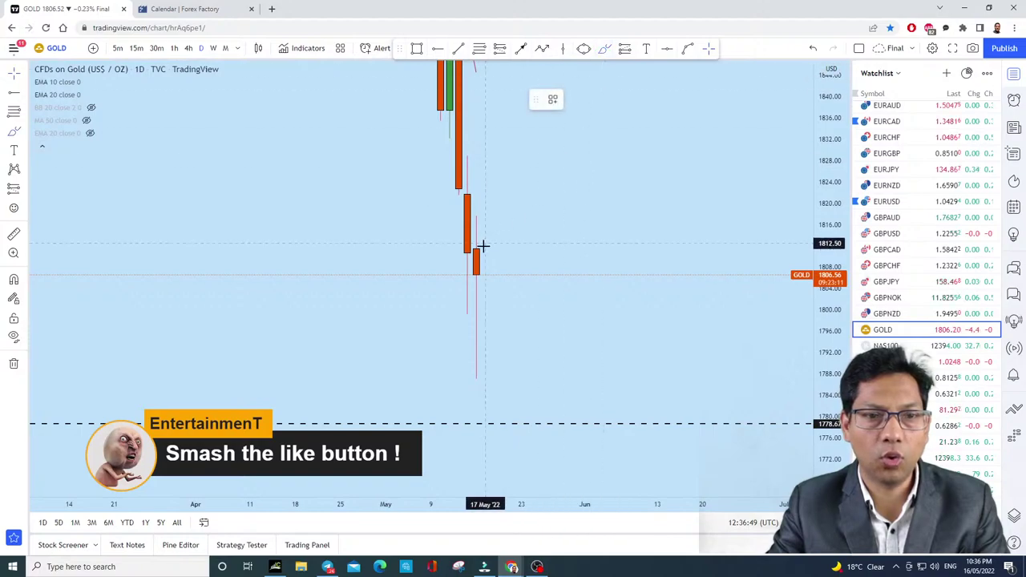
drag(454, 251, 516, 251)
mouse_move(454, 251)
mouse_down()
mouse_move(492, 252)
mouse_move(446, 246)
mouse_move(517, 249)
mouse_up()
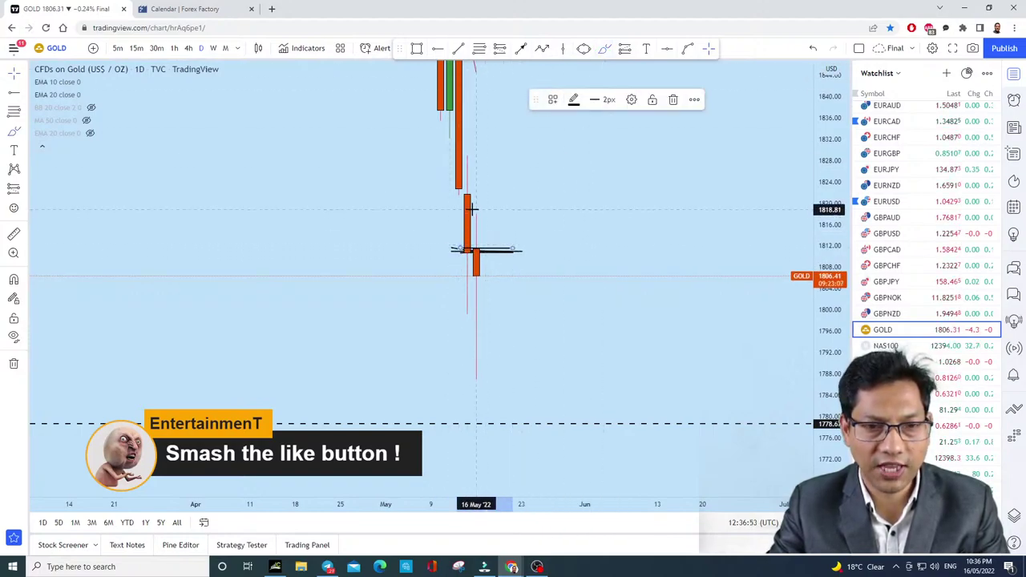
mouse_move(476, 213)
mouse_down()
mouse_move(549, 405)
mouse_move(431, 393)
mouse_up()
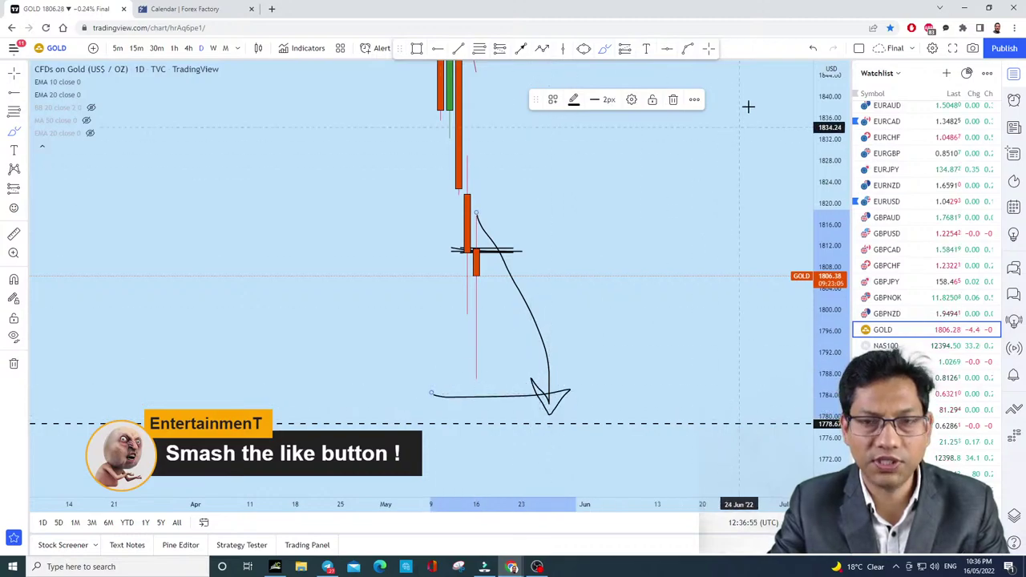
click(817, 49)
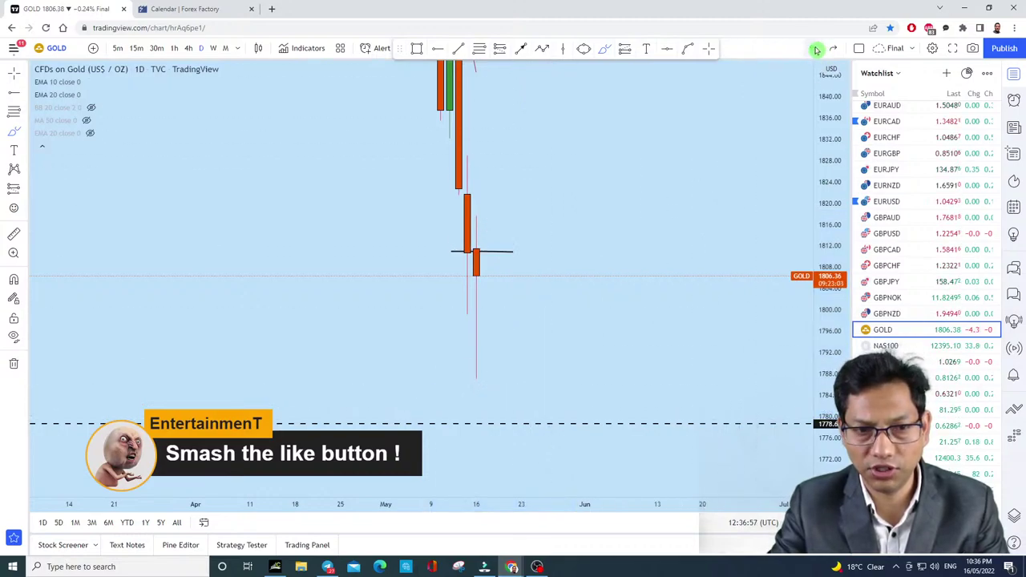
click(817, 50)
Step: Return to the GBPNZD chart and review its daily price swings since March
click(926, 319)
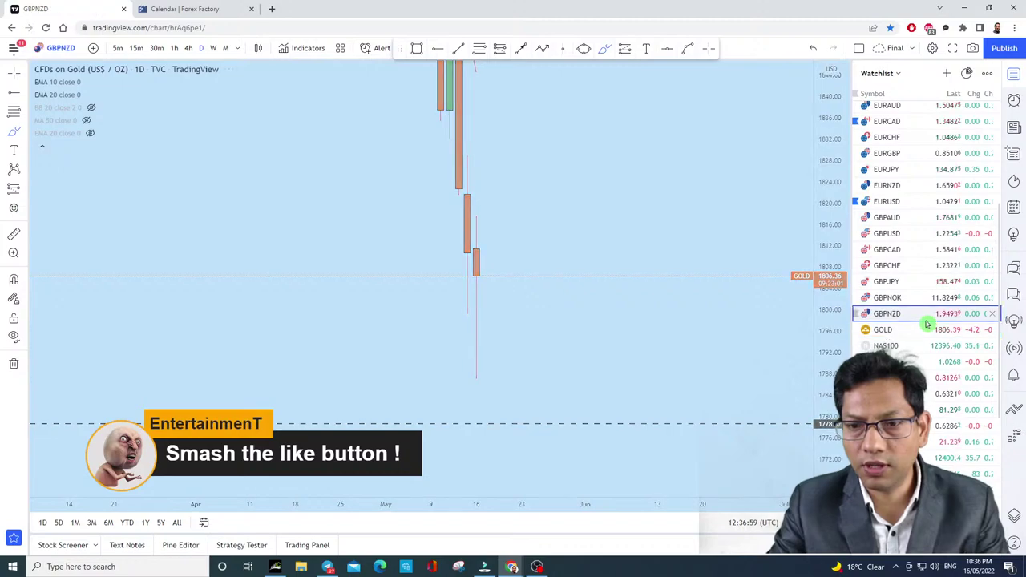
scroll(710, 320, down, 3)
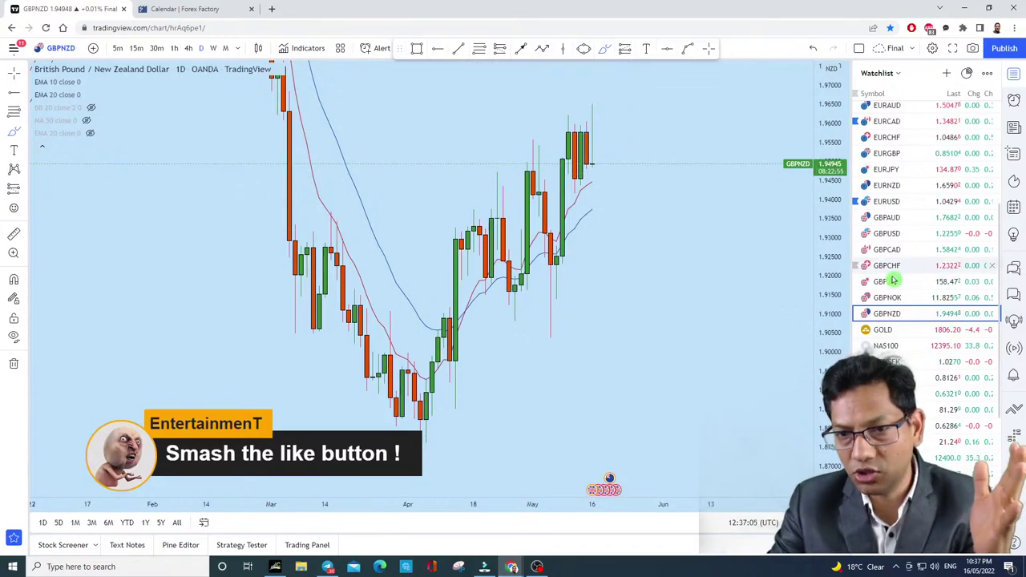
Step: Open the NZDCHF chart and examine daily price just below the green resistance zone
scroll(892, 280, down, 3)
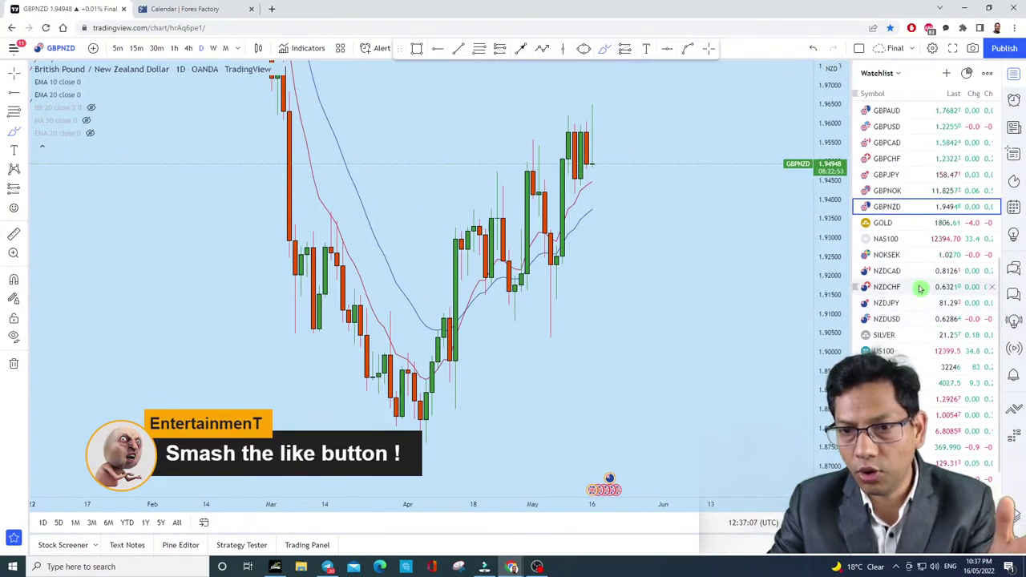
click(920, 287)
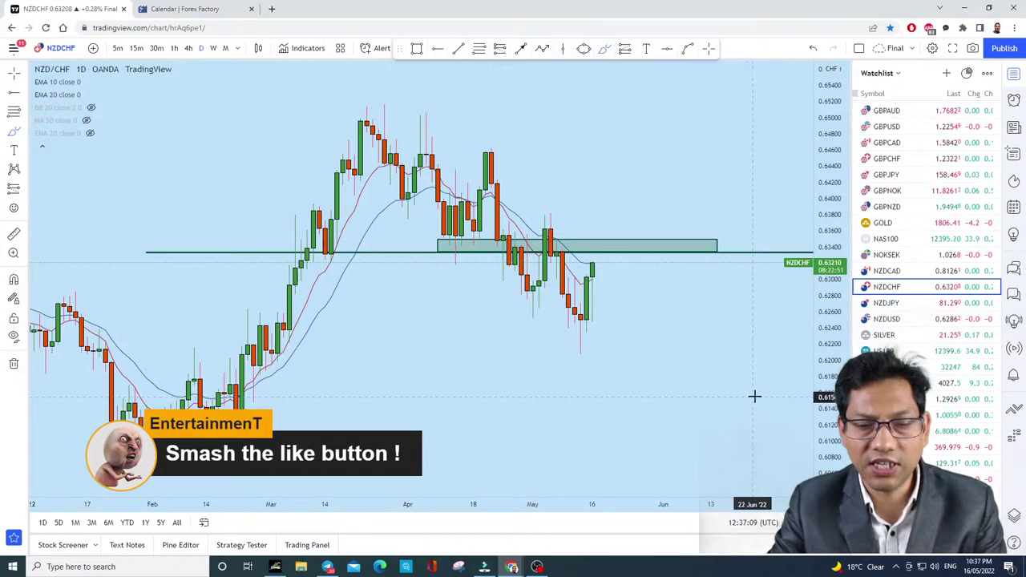
scroll(596, 234, up, 3)
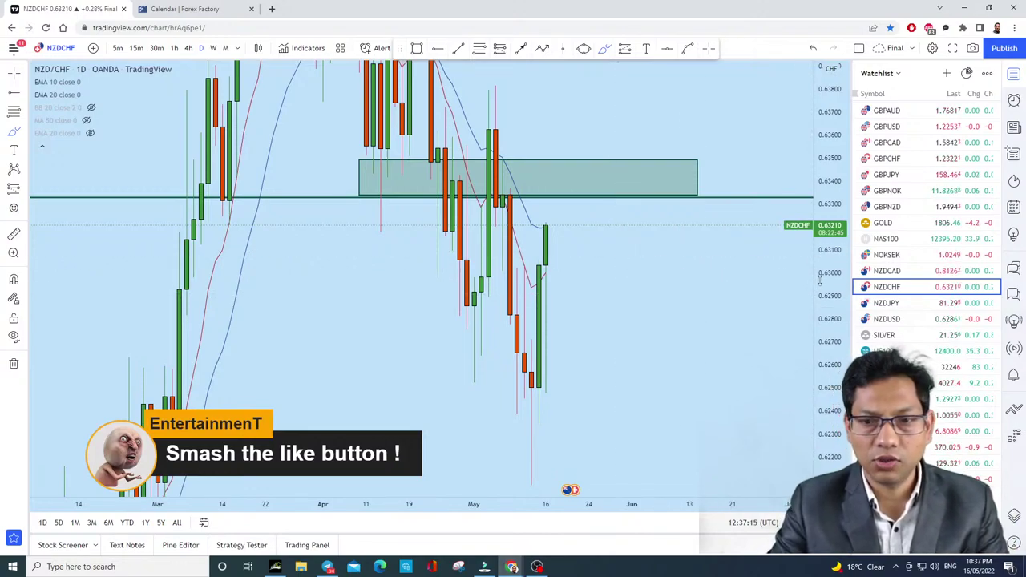
drag(819, 278, 612, 323)
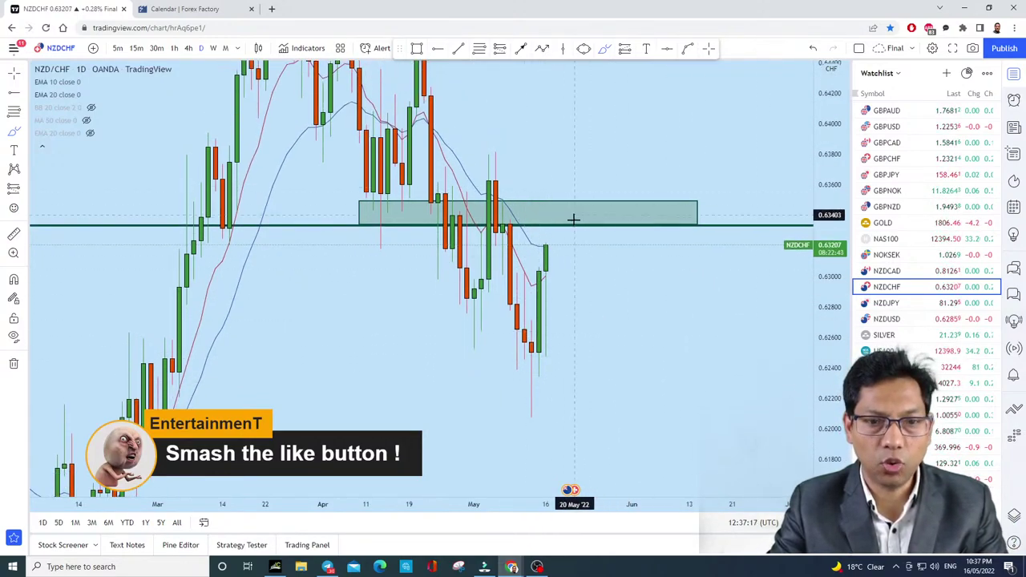
Step: Sketch a wavy brush stroke inside NZDCHF's green zone between about 0.6335 and 0.6350, and show the 4-hour timeframe
click(537, 202)
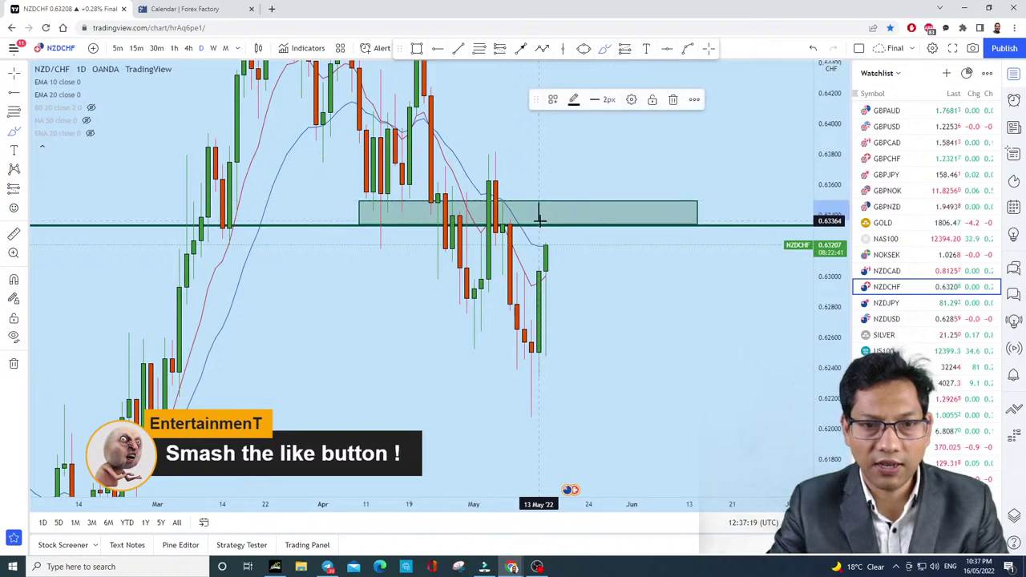
drag(552, 208, 624, 210)
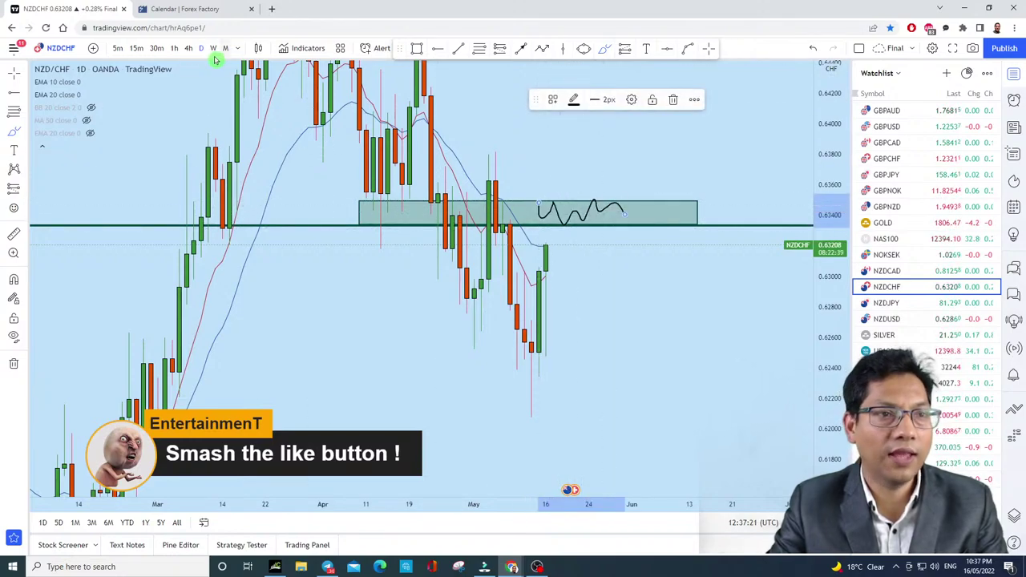
click(190, 48)
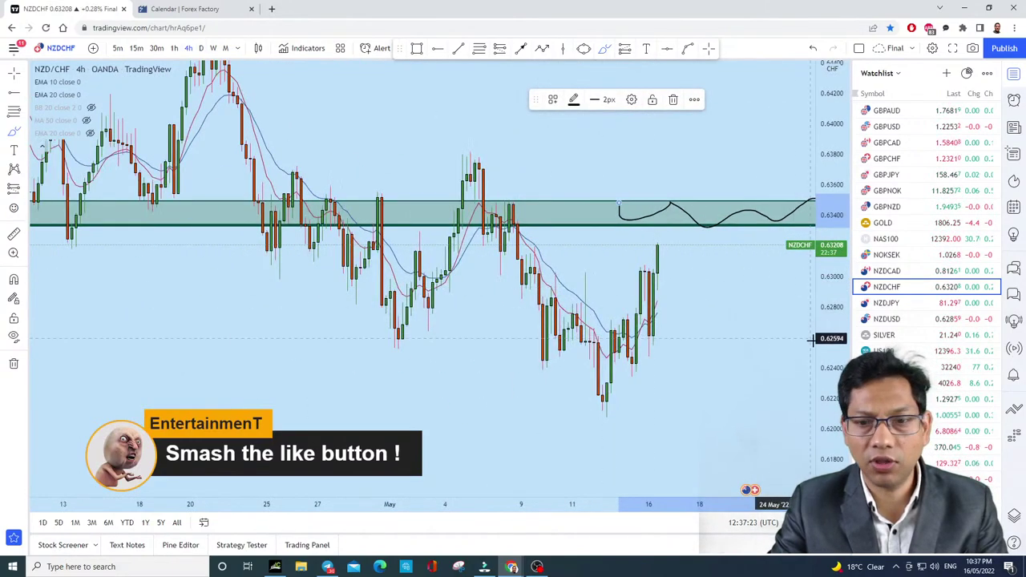
Step: Remove all drawings from the NZDCHF 4-hour chart
scroll(682, 220, up, 5)
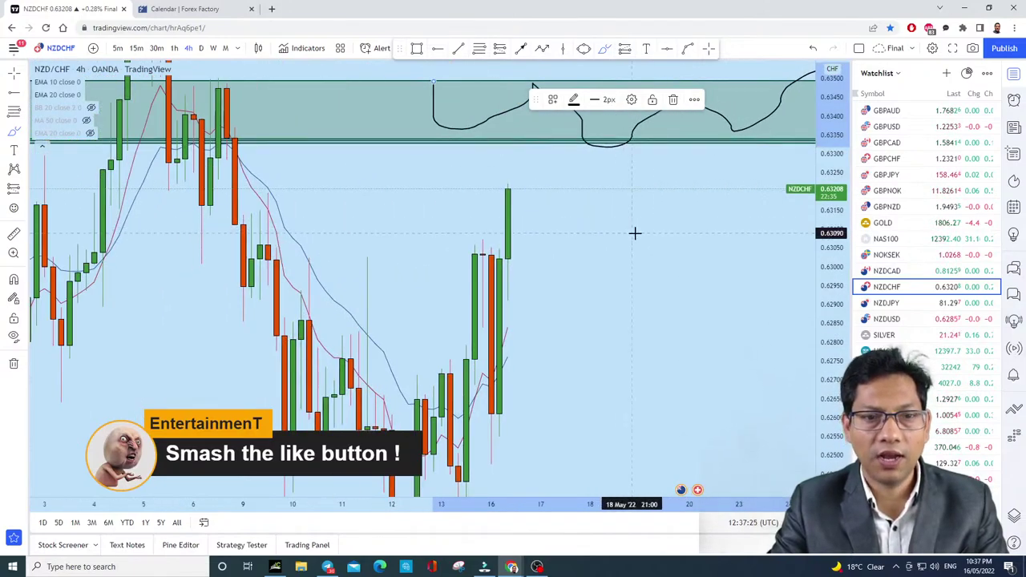
click(13, 363)
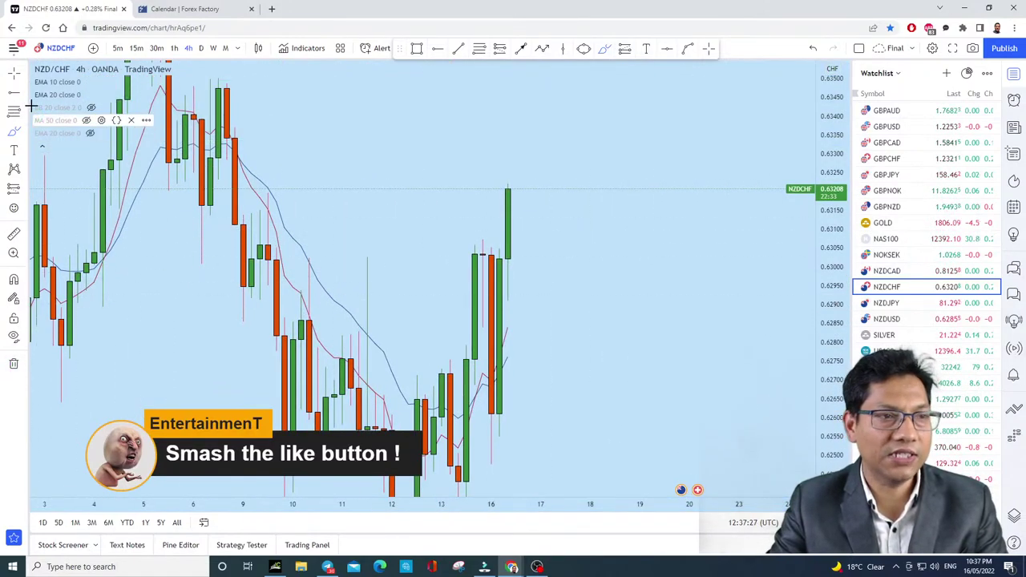
drag(36, 81, 624, 199)
Step: Open the AUDUSD chart, switch to AUDNZD, and view AUDNZD on the daily timeframe
scroll(920, 244, up, 5)
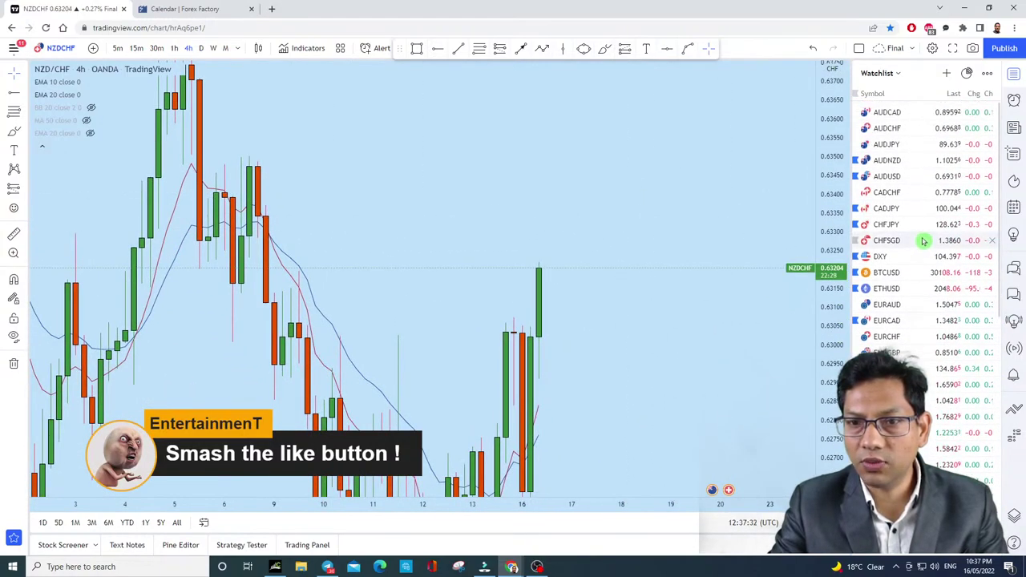
click(913, 176)
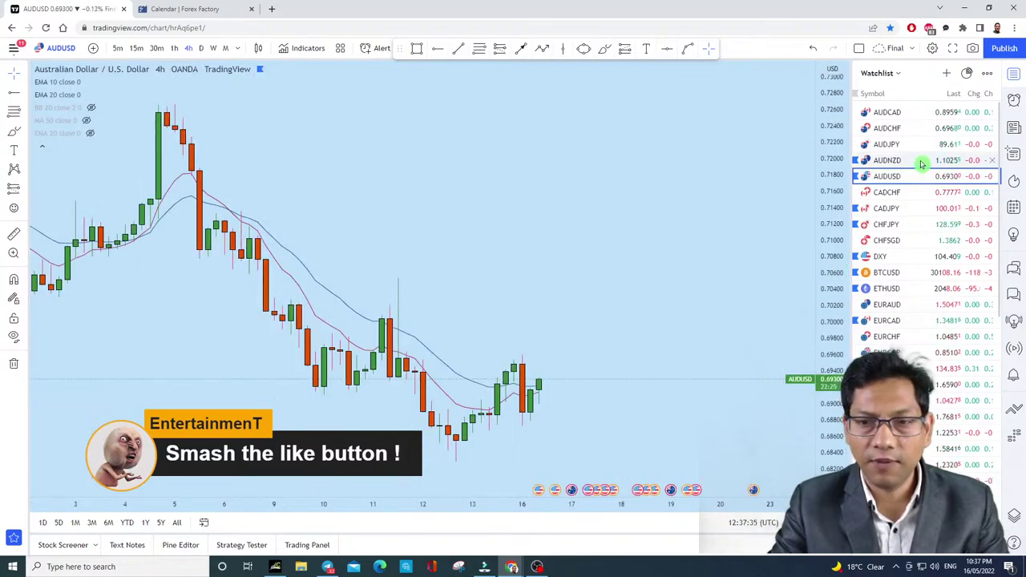
click(922, 164)
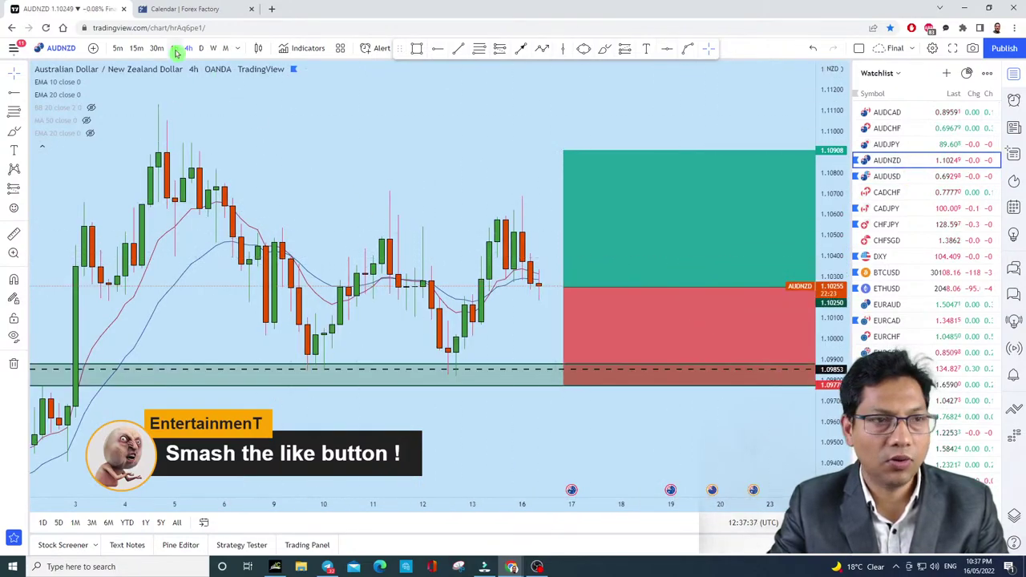
click(200, 48)
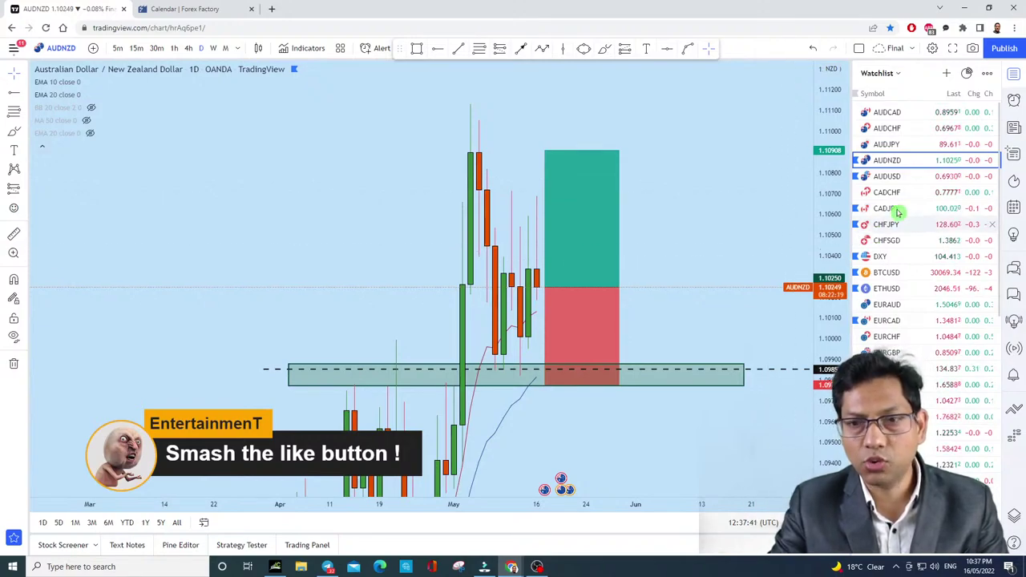
Step: Compare recent daily price movement on the AUDJPY, GBPJPY and EURJPY charts
click(925, 148)
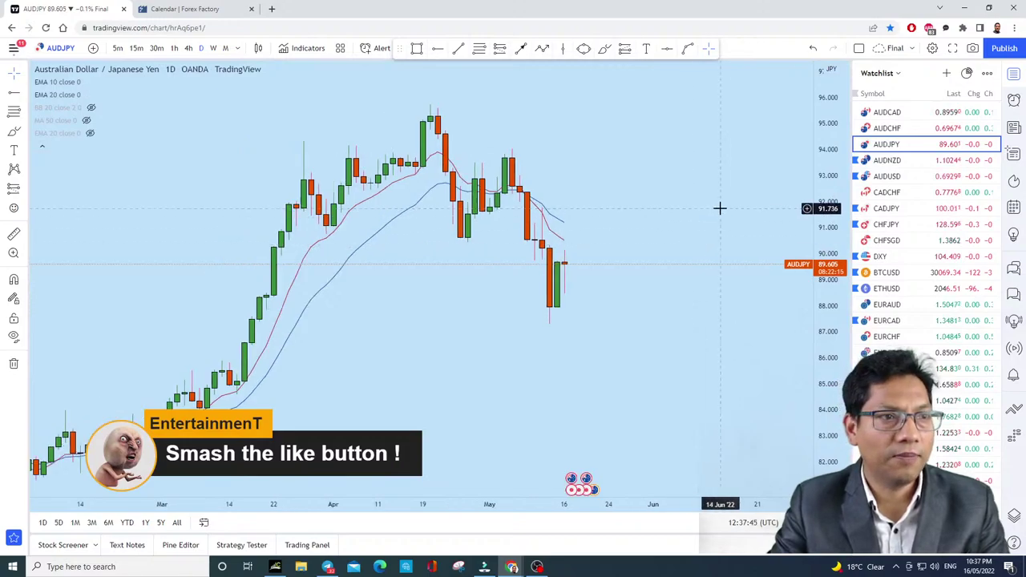
scroll(727, 236, down, 3)
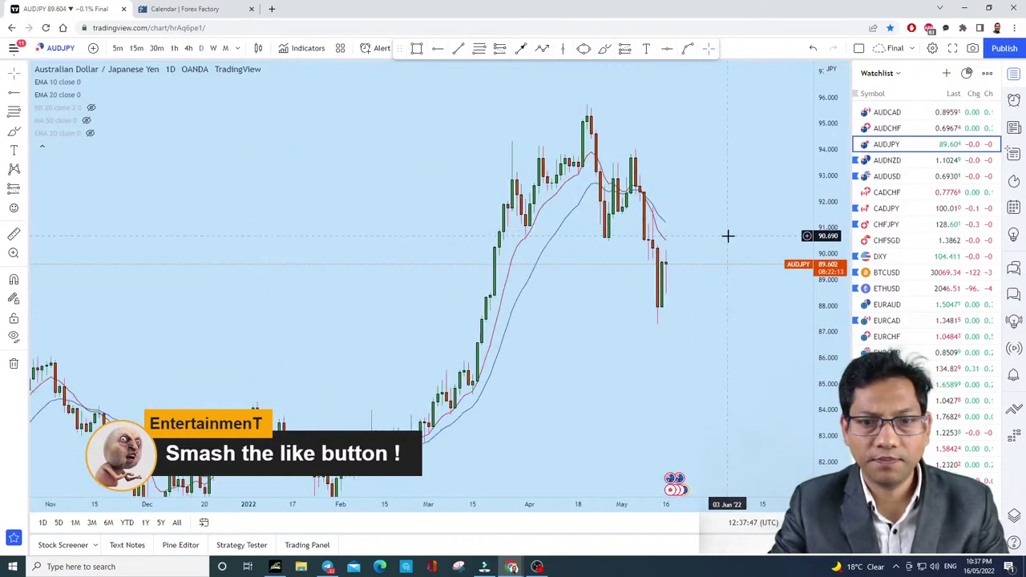
scroll(733, 238, up, 2)
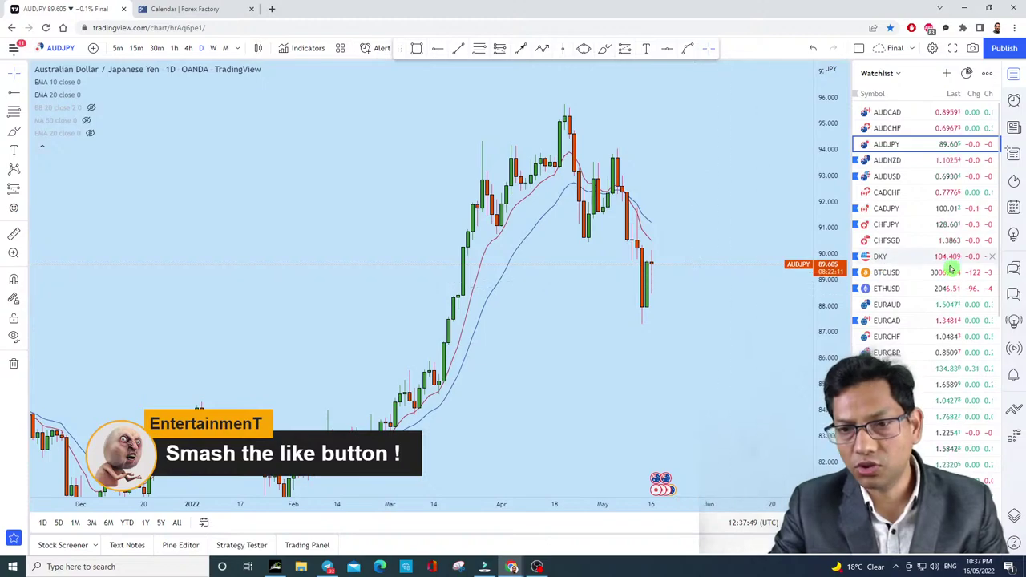
scroll(948, 272, down, 5)
click(935, 323)
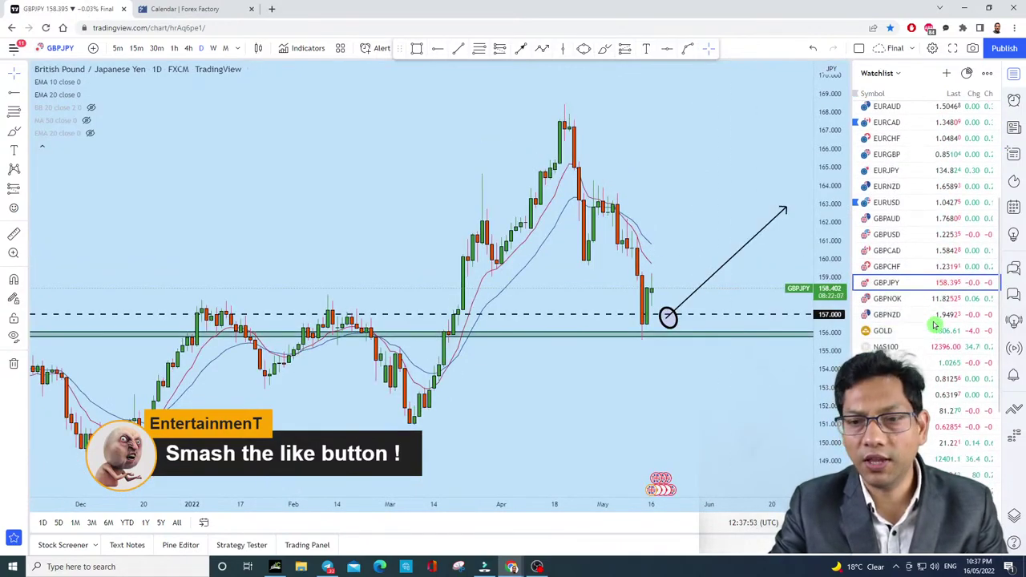
click(921, 212)
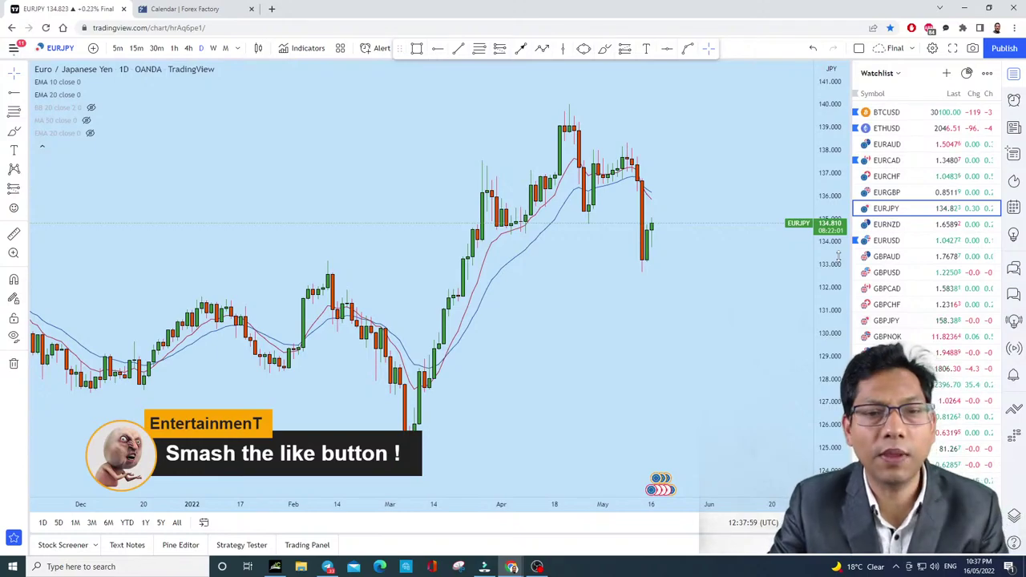
scroll(859, 287, down, 1)
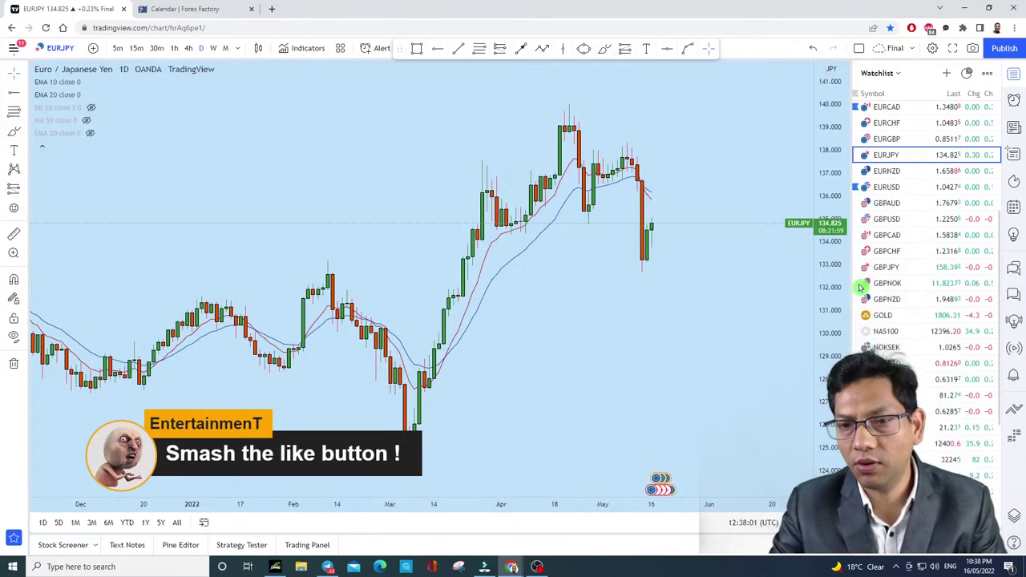
Step: Open the GBPUSD daily chart and remove all of its drawings
click(916, 223)
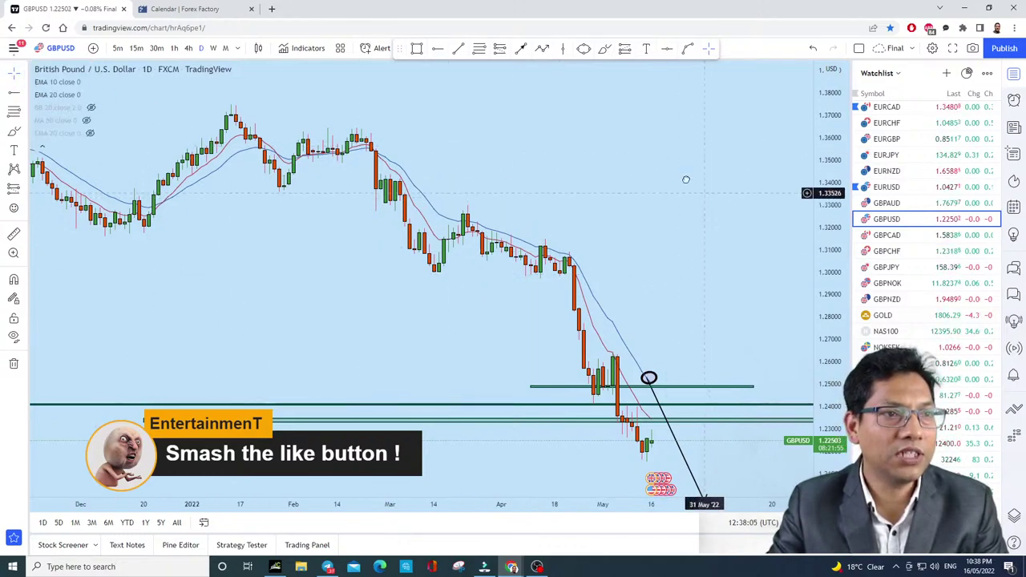
drag(227, 317, 149, 227)
click(17, 365)
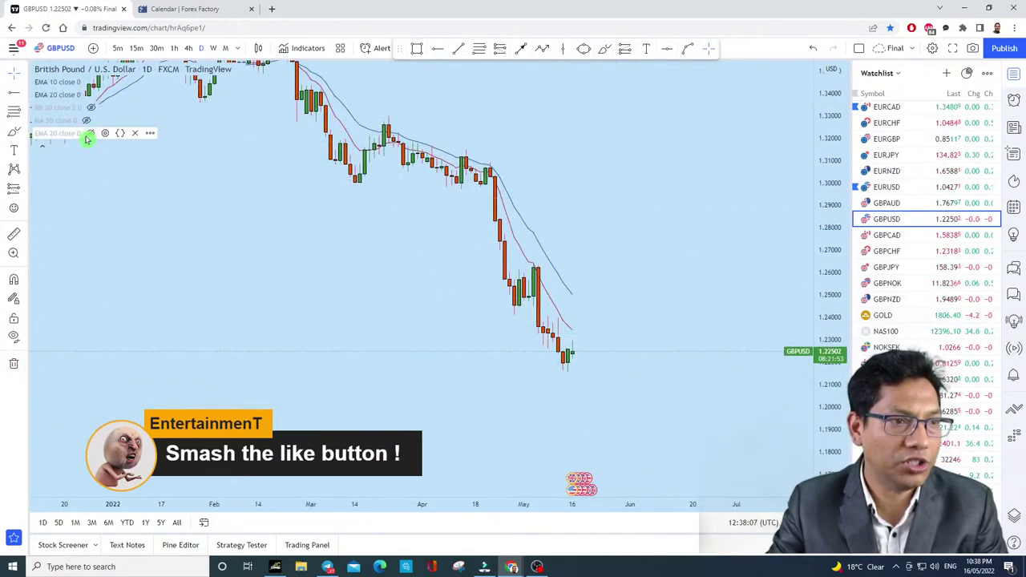
Step: View GBPUSD on the 4-hour timeframe, return to daily, and examine the latest candles below the moving averages
text(4h)
key(Return)
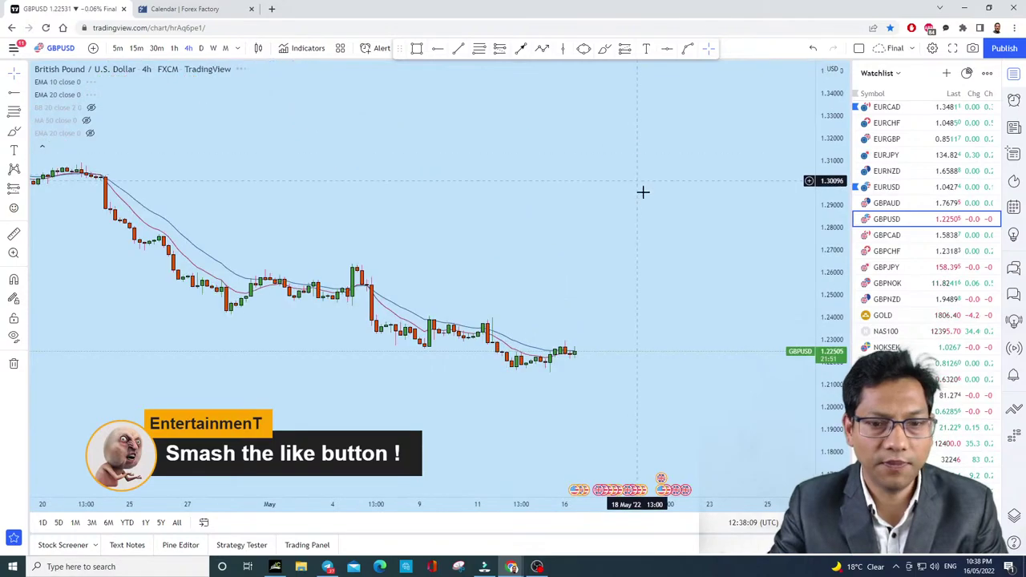
click(204, 49)
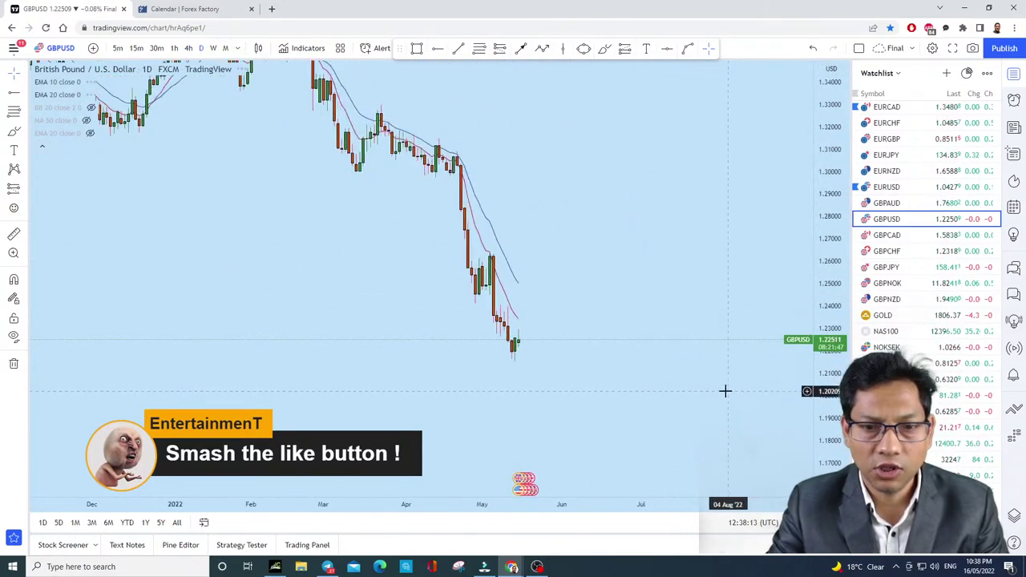
drag(606, 277, 714, 306)
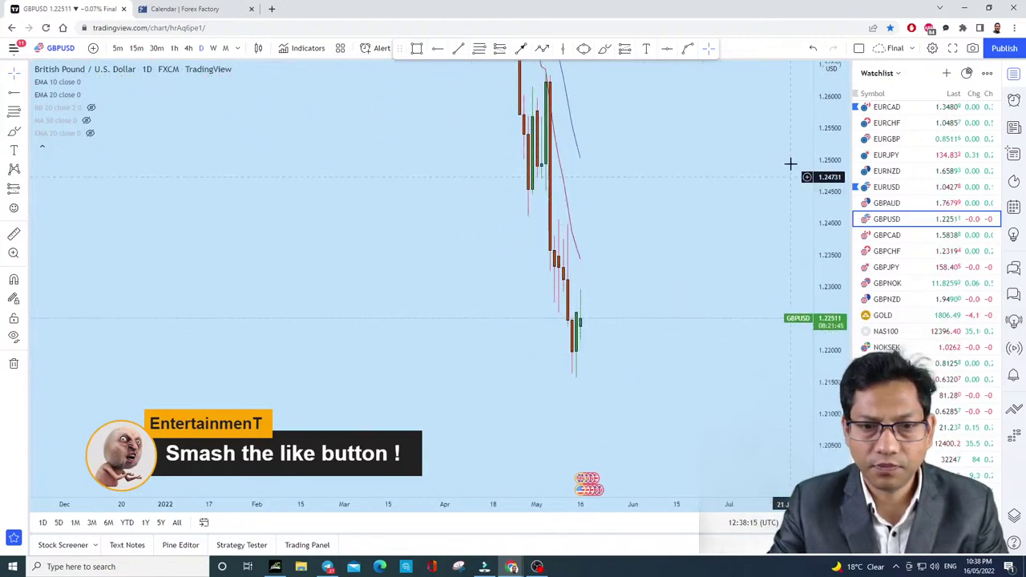
scroll(790, 163, up, 3)
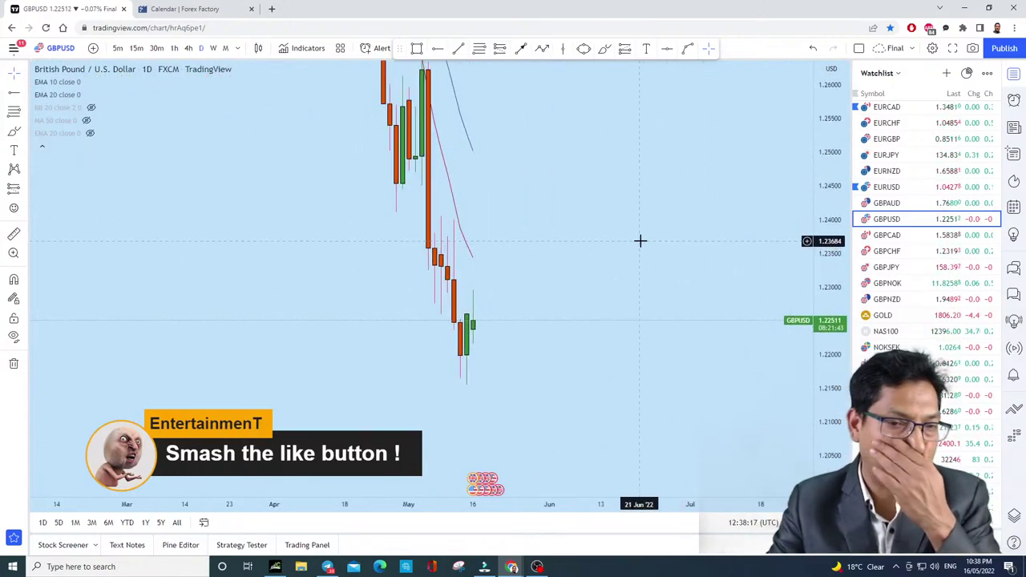
scroll(570, 238, up, 2)
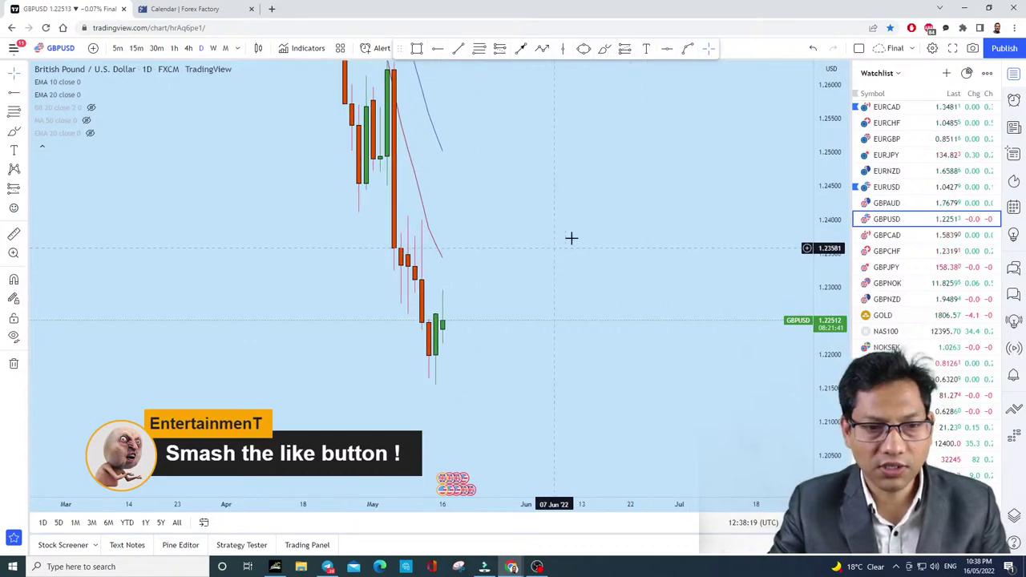
drag(570, 238, 687, 200)
drag(577, 139, 597, 222)
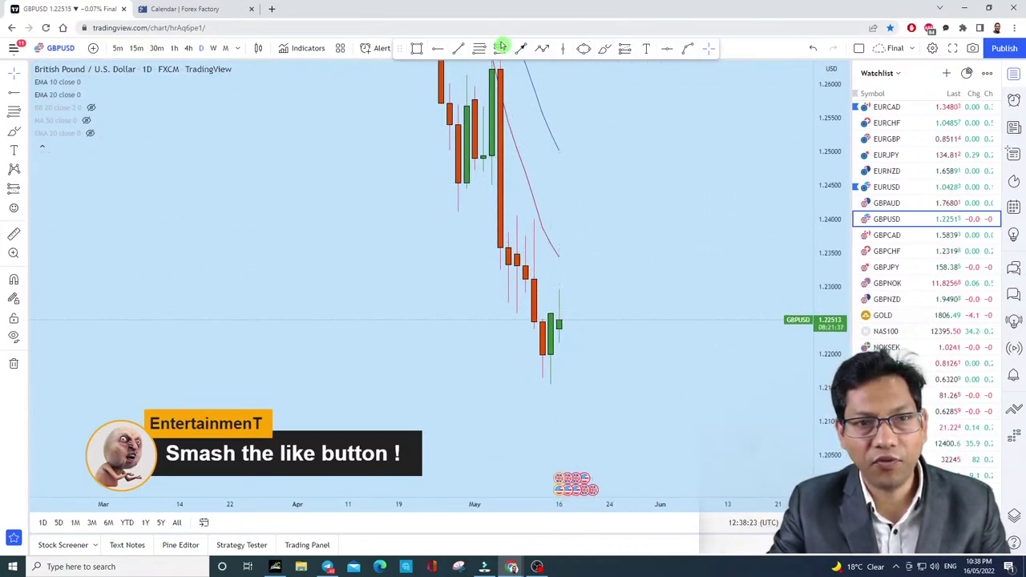
Step: Brush a GBPUSD path rising from the latest candle to about 1.2520 and falling to about 1.2140, and undo the strokes
click(604, 48)
mouse_move(561, 315)
mouse_down()
mouse_move(586, 216)
mouse_move(590, 126)
mouse_up()
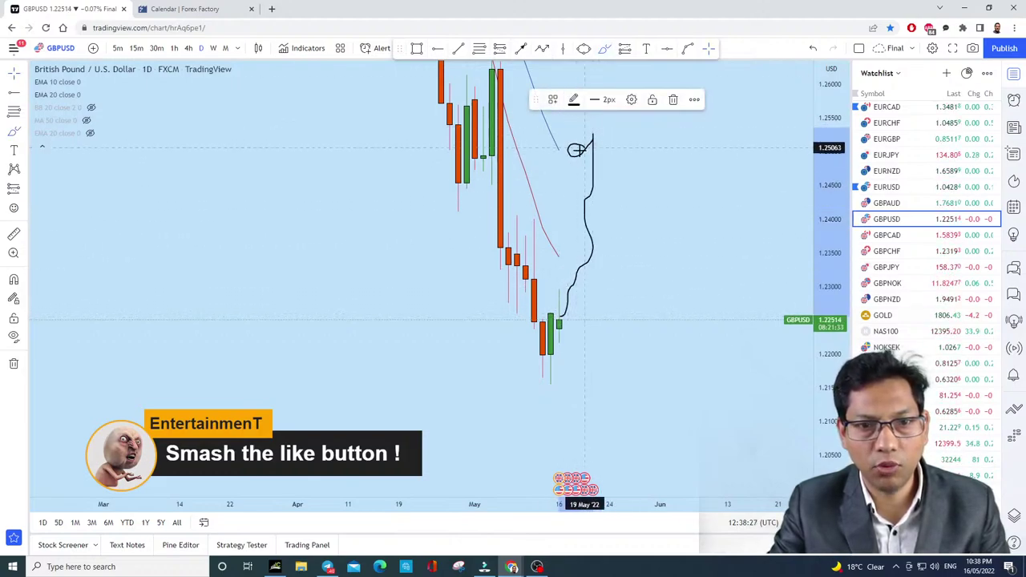
mouse_move(550, 148)
mouse_down()
mouse_move(561, 144)
mouse_move(630, 209)
mouse_move(640, 377)
mouse_up()
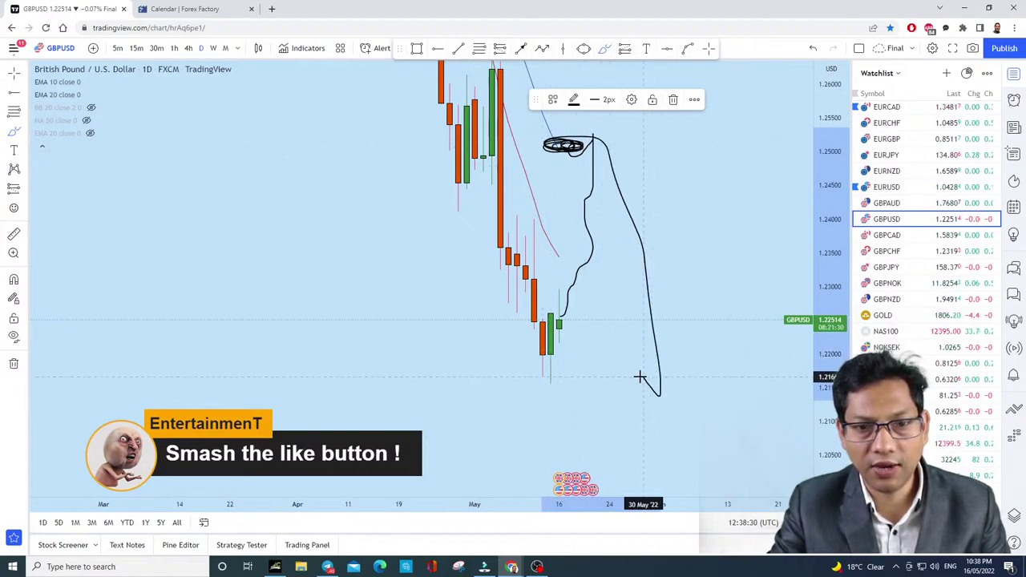
click(813, 49)
Step: Compare GBPUSD's recent decline on the 4-hour and daily timeframes
scroll(794, 197, up, 2)
scroll(794, 196, down, 2)
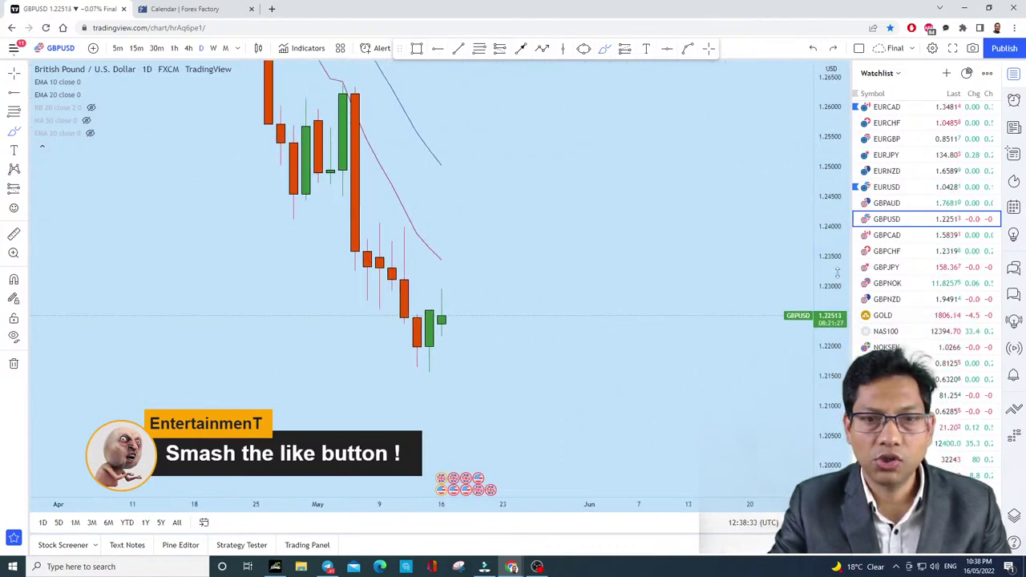
click(189, 48)
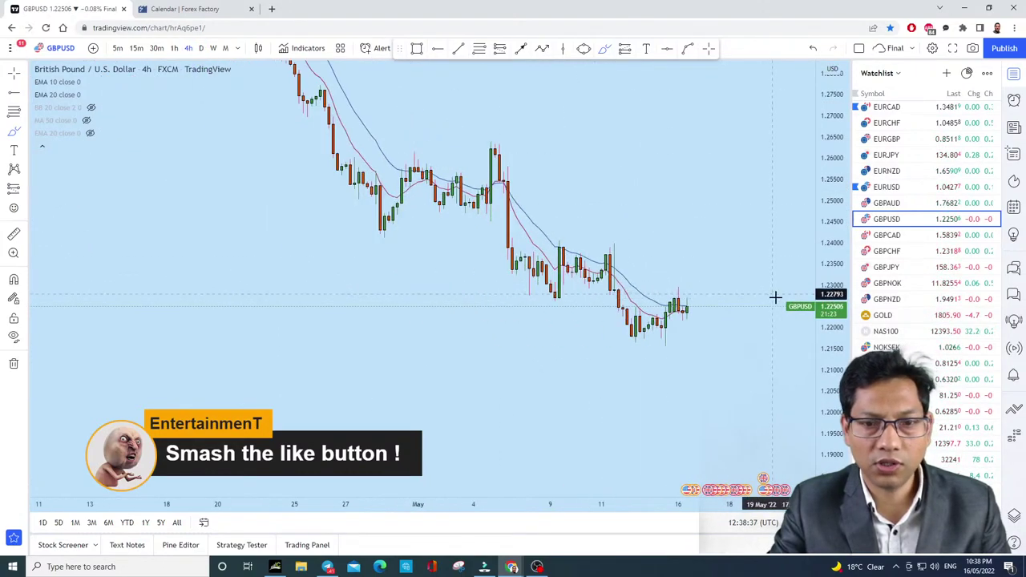
click(201, 48)
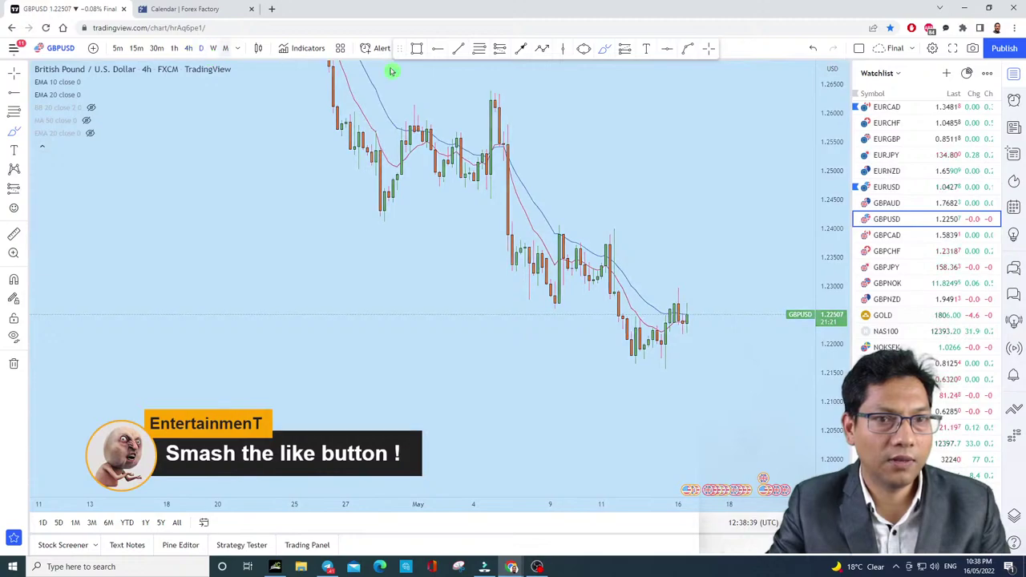
scroll(744, 163, up, 2)
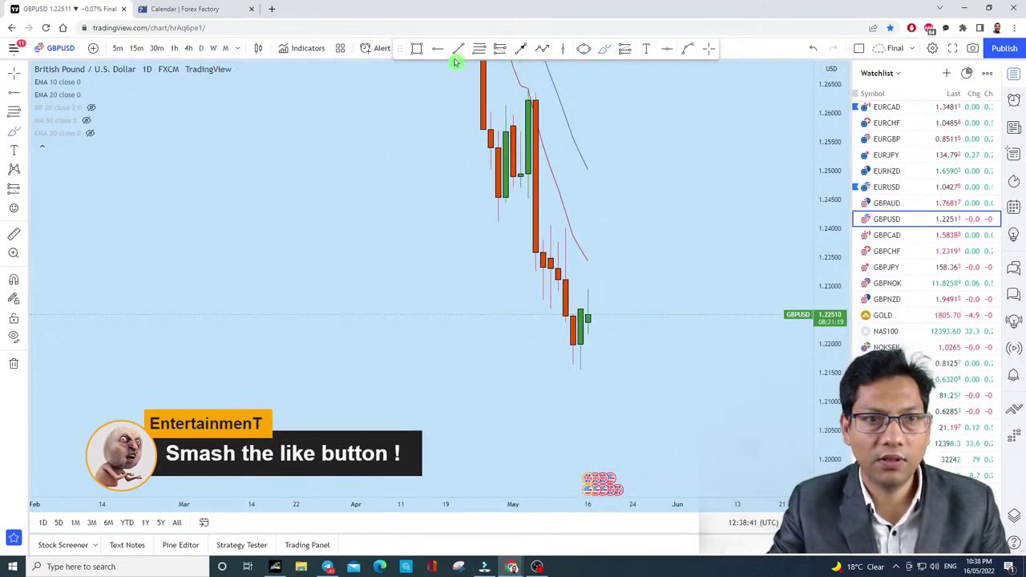
Step: Draw a rectangle zone on GBPUSD's daily chart between about 1.2488 and 1.2504, from early April to late June 2022
click(417, 50)
drag(365, 177, 782, 175)
drag(710, 155, 703, 211)
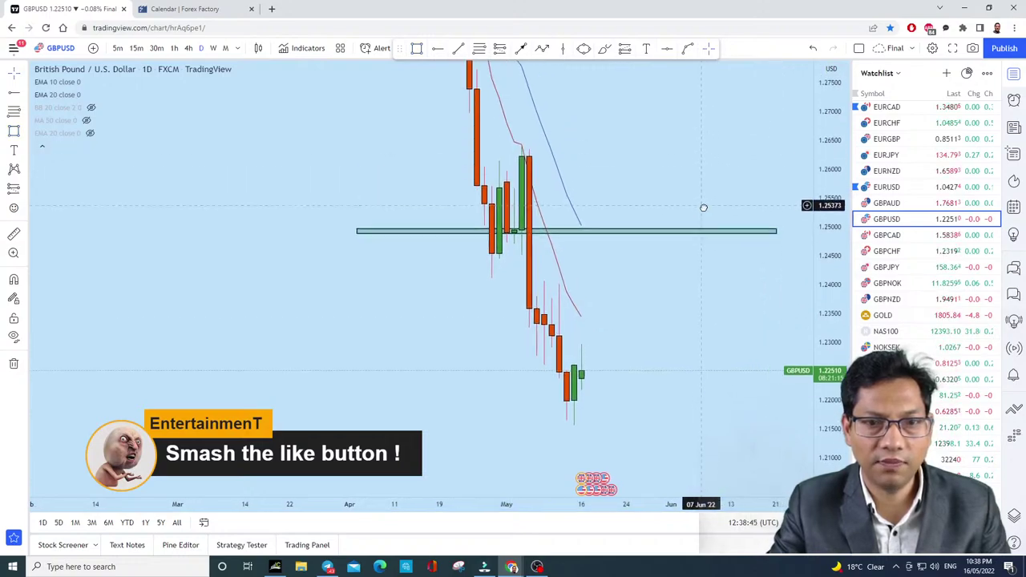
drag(775, 234, 783, 231)
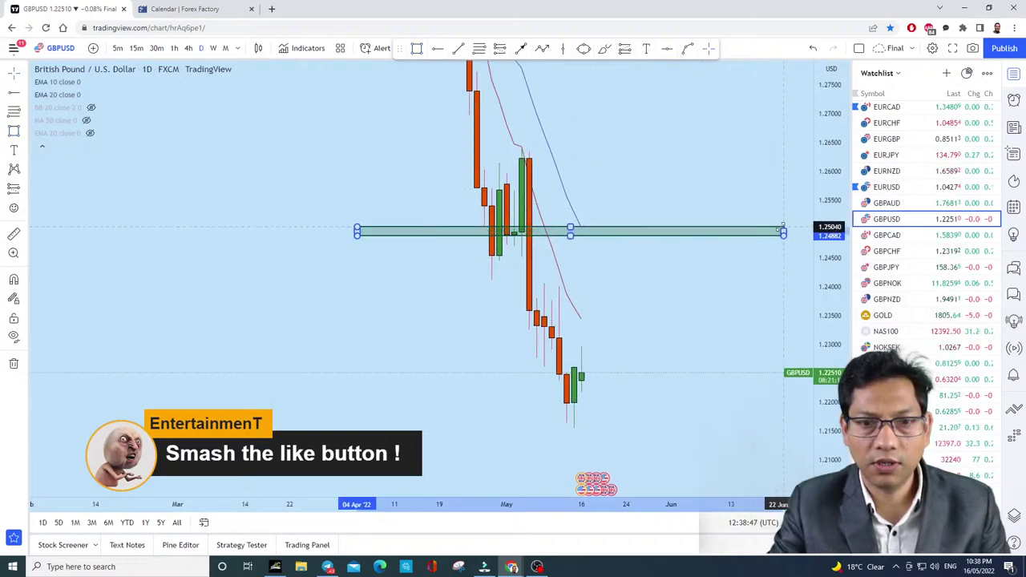
Step: Switch GBPUSD to the 4-hour timeframe and examine price relative to the zone near 1.2500
click(190, 48)
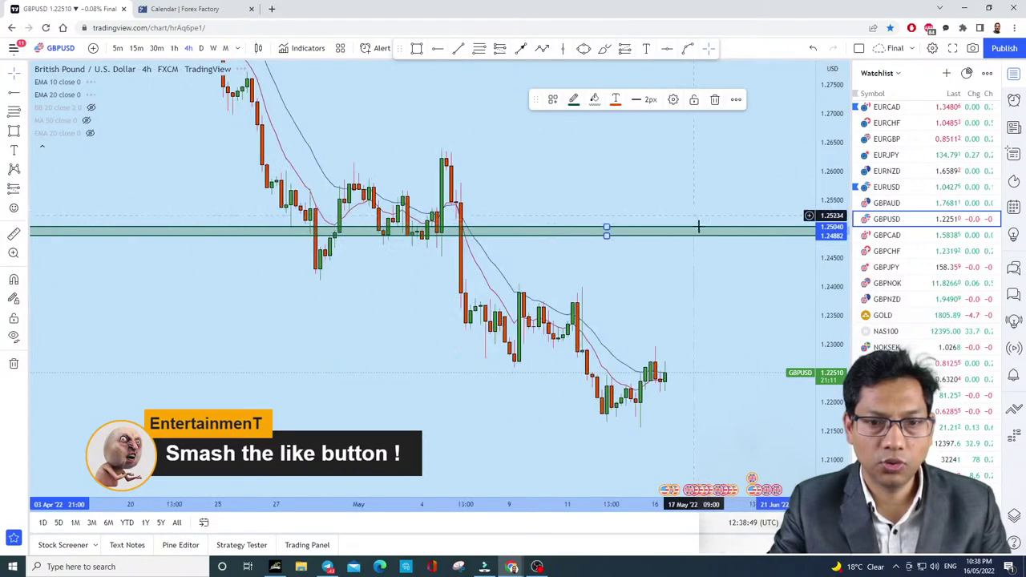
scroll(685, 232, up, 2)
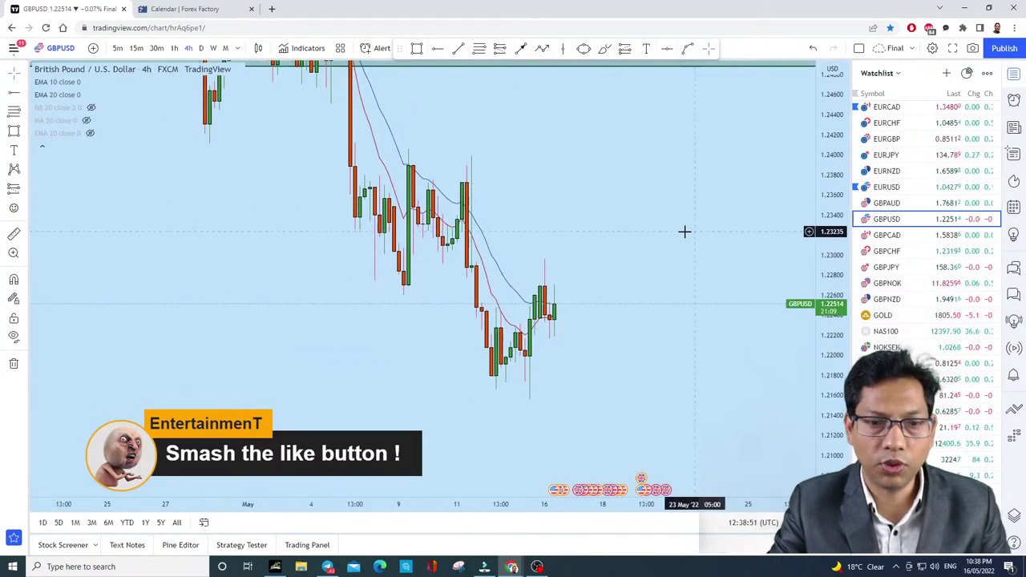
drag(684, 232, 668, 295)
scroll(731, 216, down, 4)
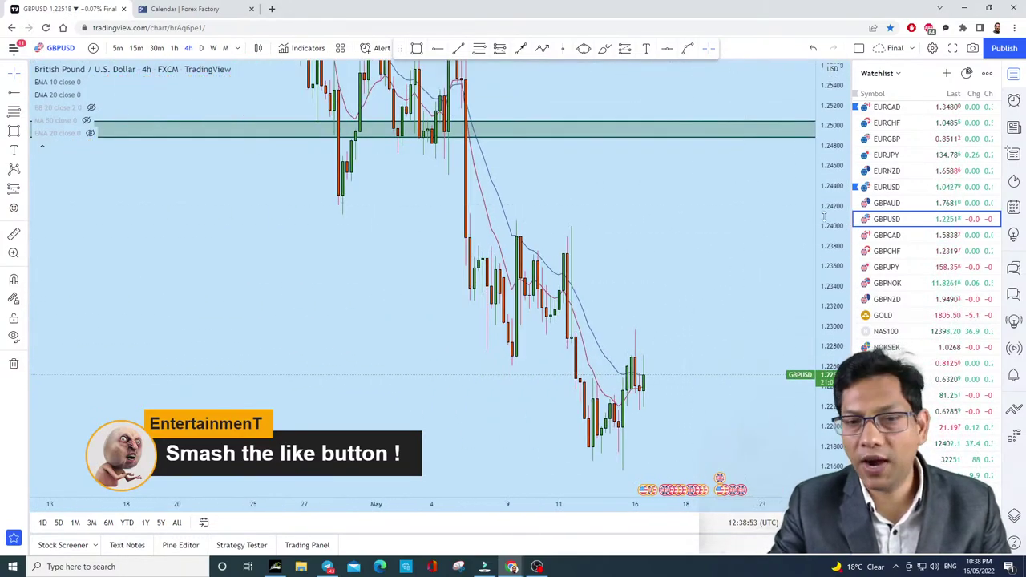
drag(722, 160, 681, 301)
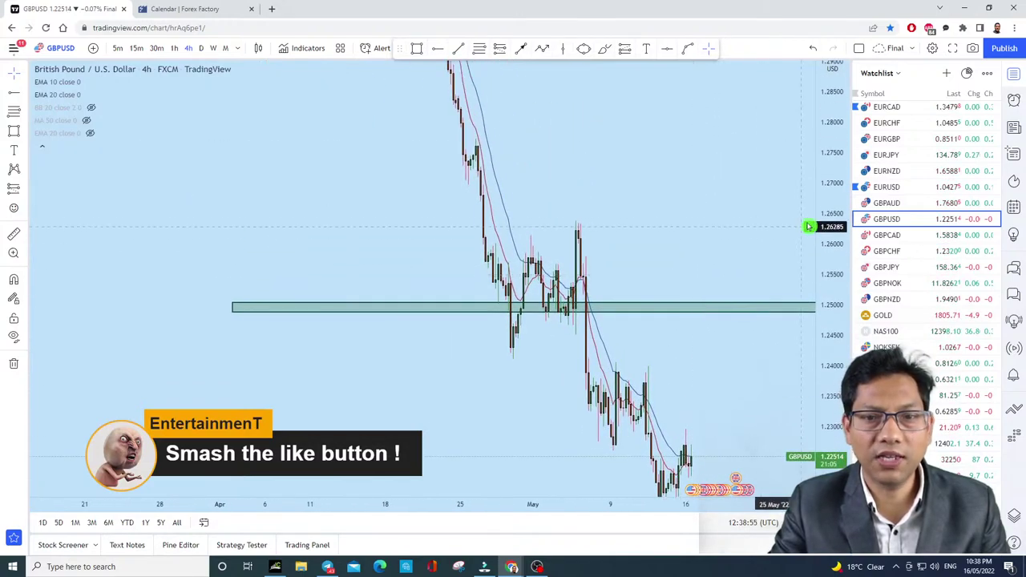
drag(666, 226, 640, 173)
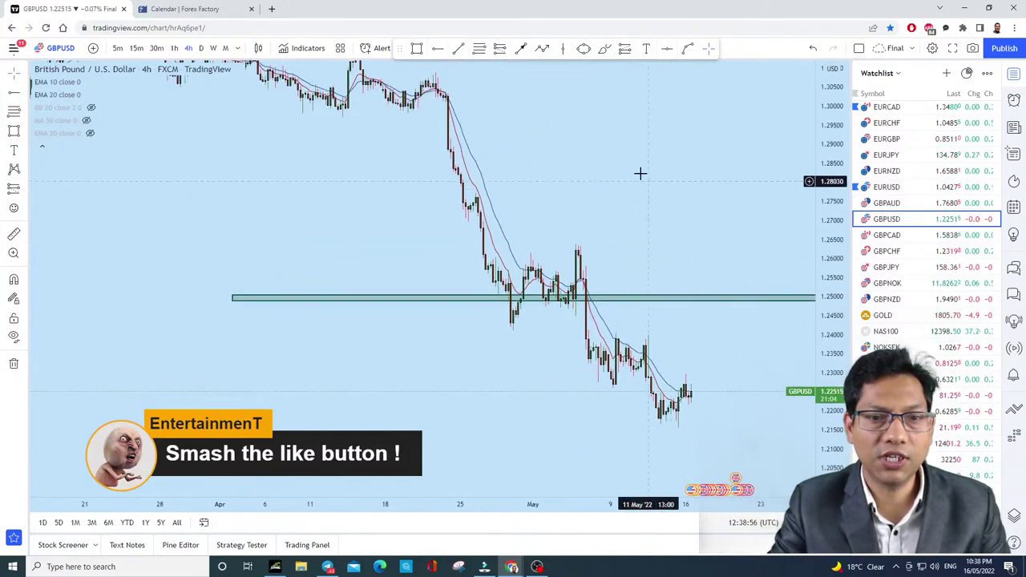
Step: Brush a descending line over GBPUSD's 4-hour highs to about 1.2354, add an arrow from the latest price, and undo the last stroke
click(605, 50)
drag(434, 81, 724, 350)
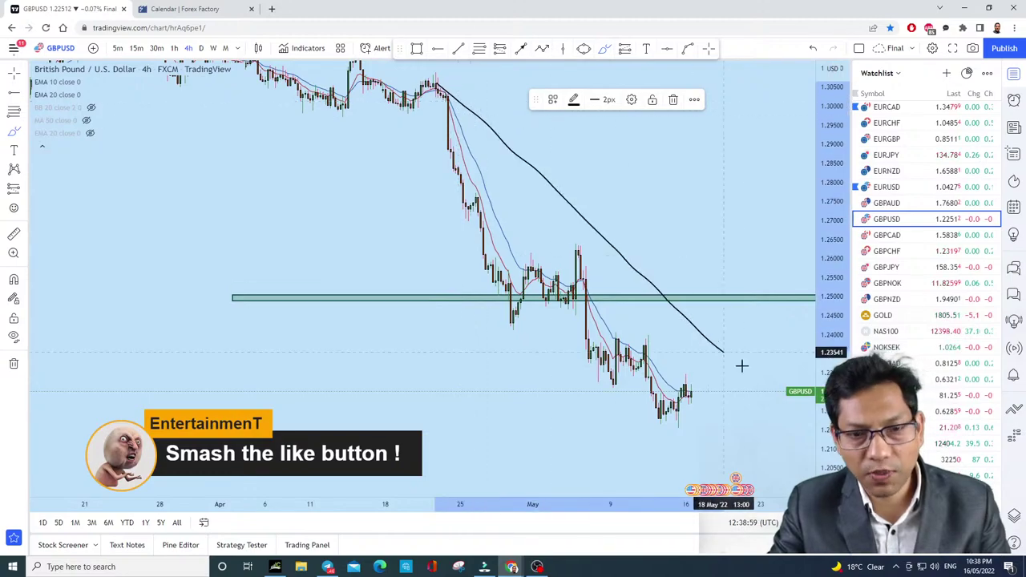
scroll(772, 199, up, 3)
click(813, 48)
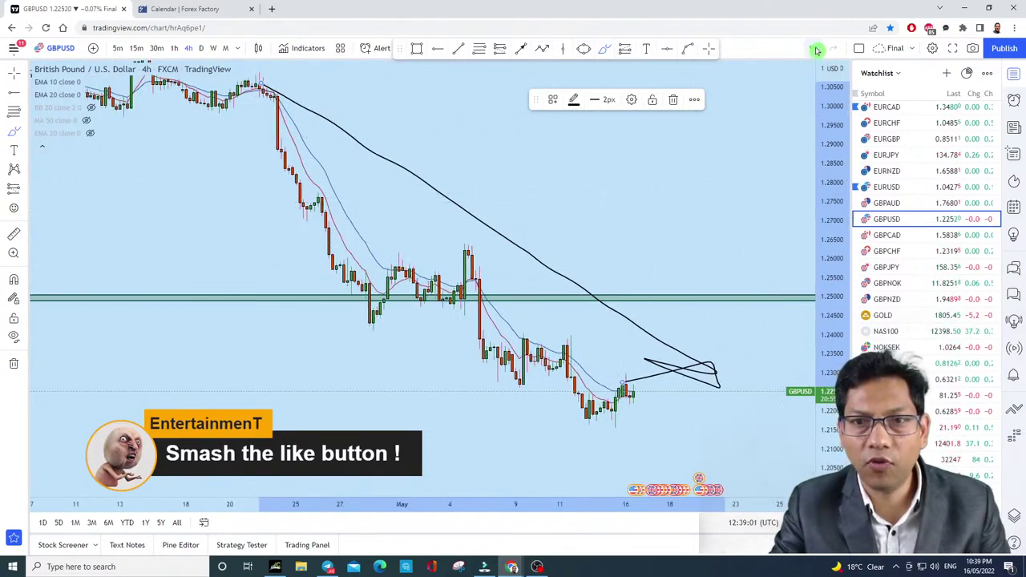
Step: Brush a projected GBPUSD path from the latest price up through the 1.2500 zone and back down with an arrowhead, and undo the strokes
mouse_move(633, 393)
mouse_down()
mouse_move(646, 272)
mouse_move(693, 359)
mouse_move(688, 377)
mouse_up()
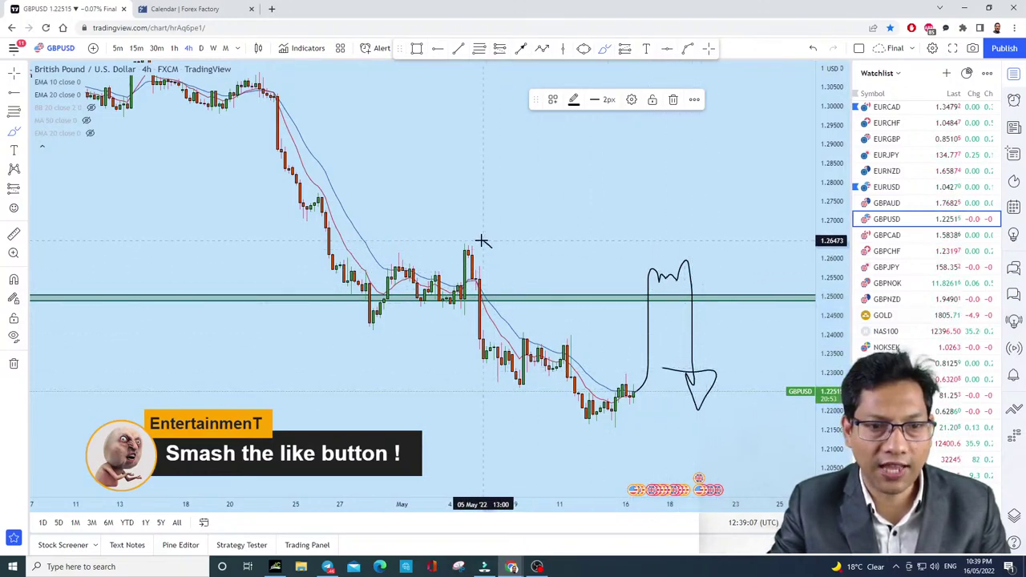
mouse_move(473, 239)
mouse_down()
mouse_move(460, 266)
mouse_move(472, 243)
mouse_move(481, 245)
mouse_move(469, 237)
mouse_move(478, 242)
mouse_up()
click(812, 48)
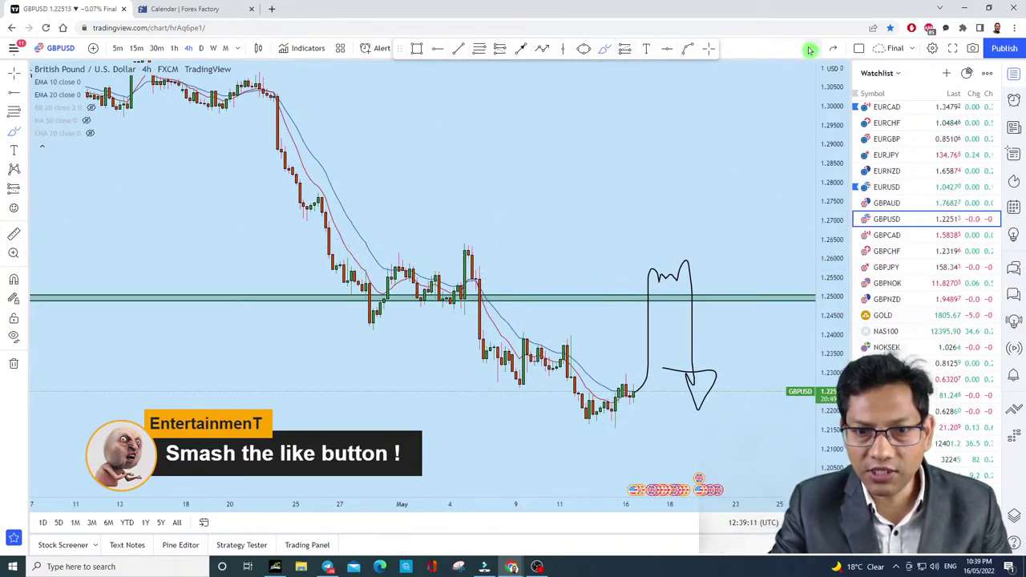
Step: Examine GBPUSD's 4-hour decline and latest candles relative to the zone near 1.2500
scroll(665, 345, up, 1)
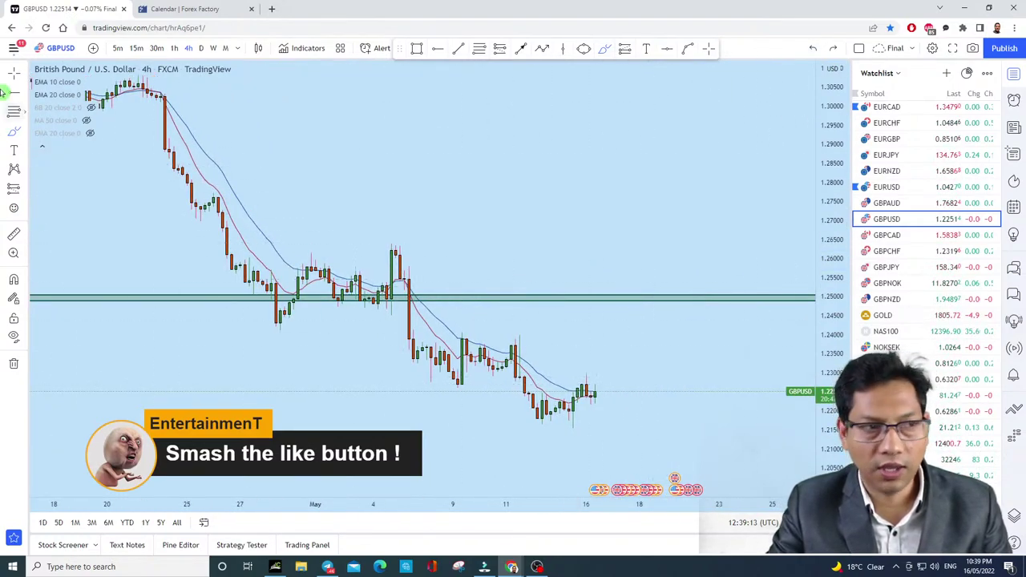
drag(660, 195, 657, 114)
scroll(744, 371, down, 2)
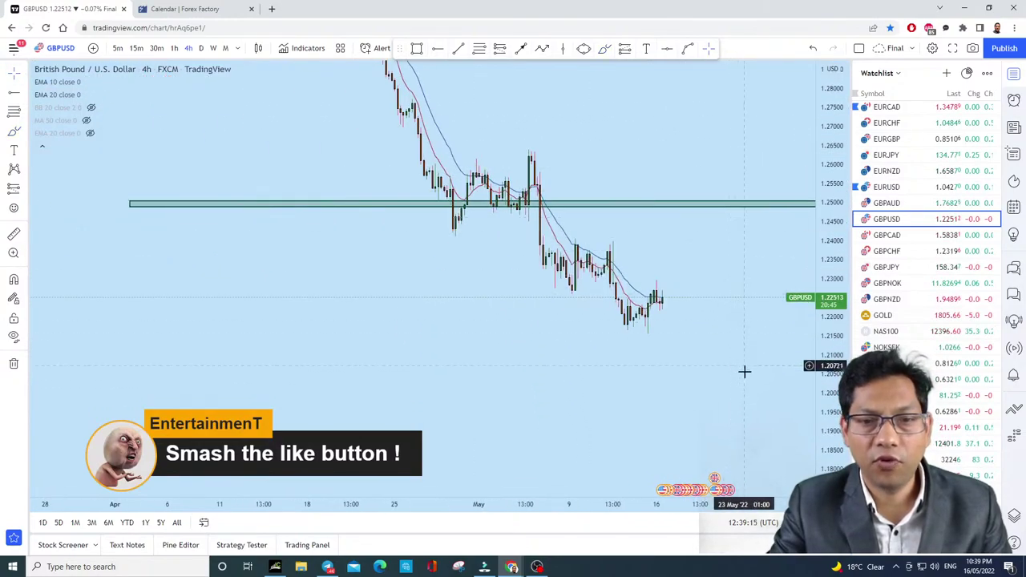
drag(706, 259, 644, 291)
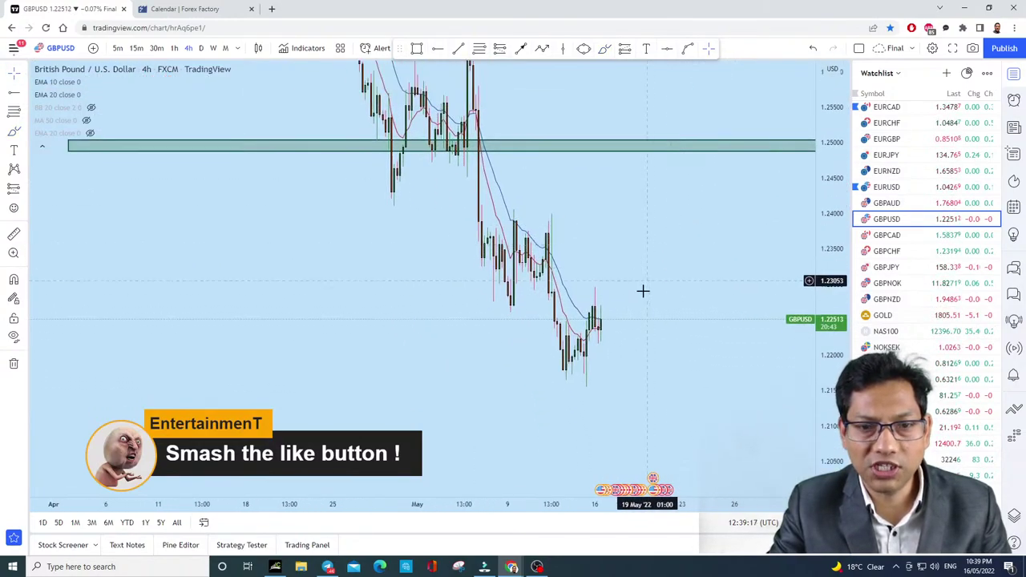
click(639, 142)
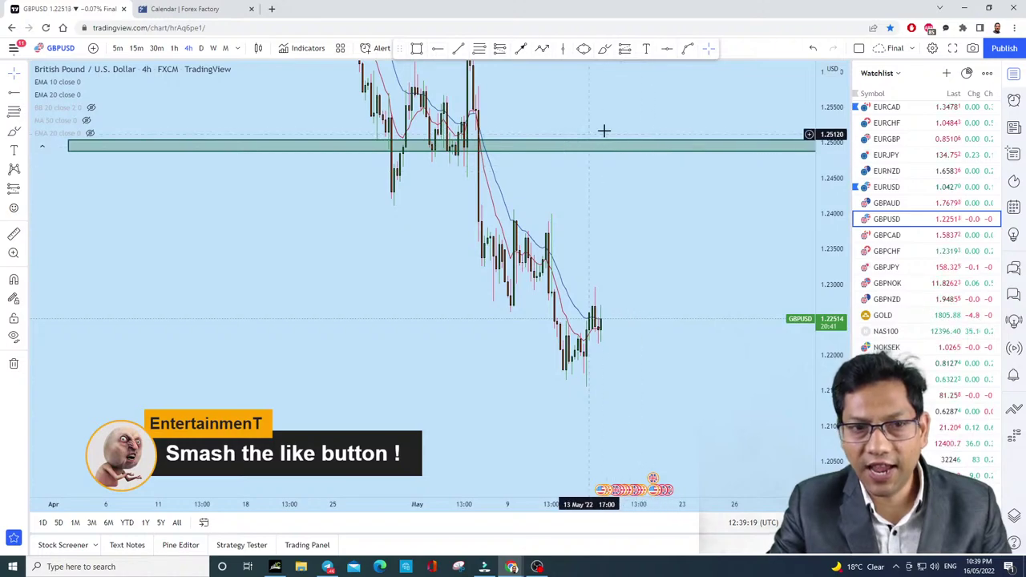
scroll(738, 220, up, 3)
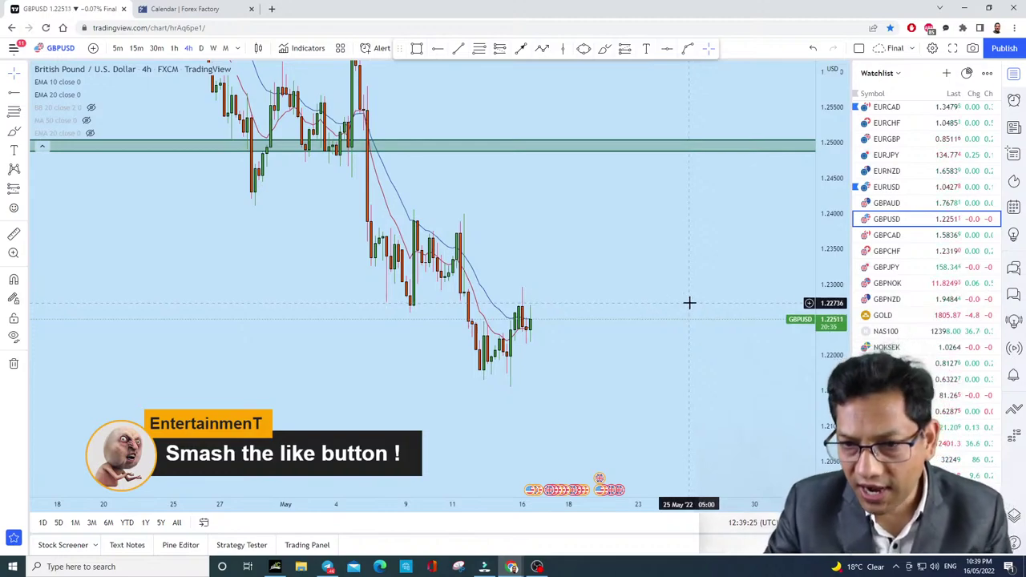
scroll(924, 259, up, 3)
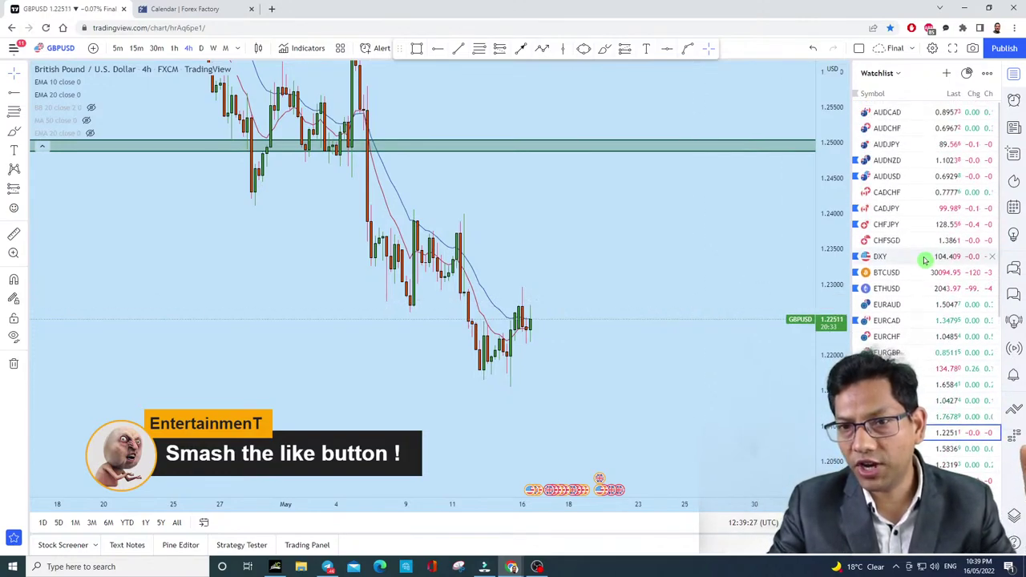
scroll(924, 259, down, 5)
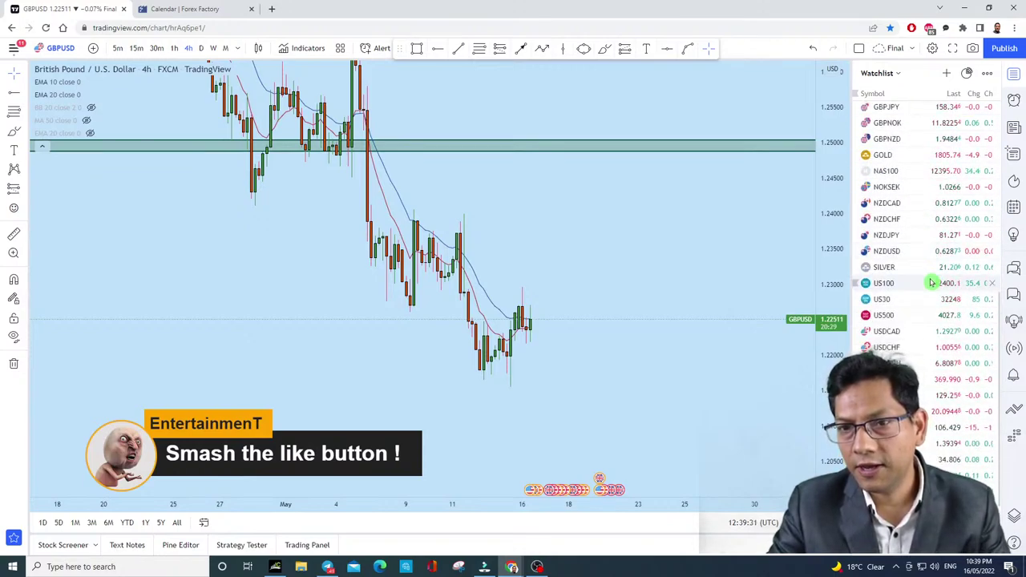
scroll(928, 271, up, 2)
scroll(932, 282, up, 1)
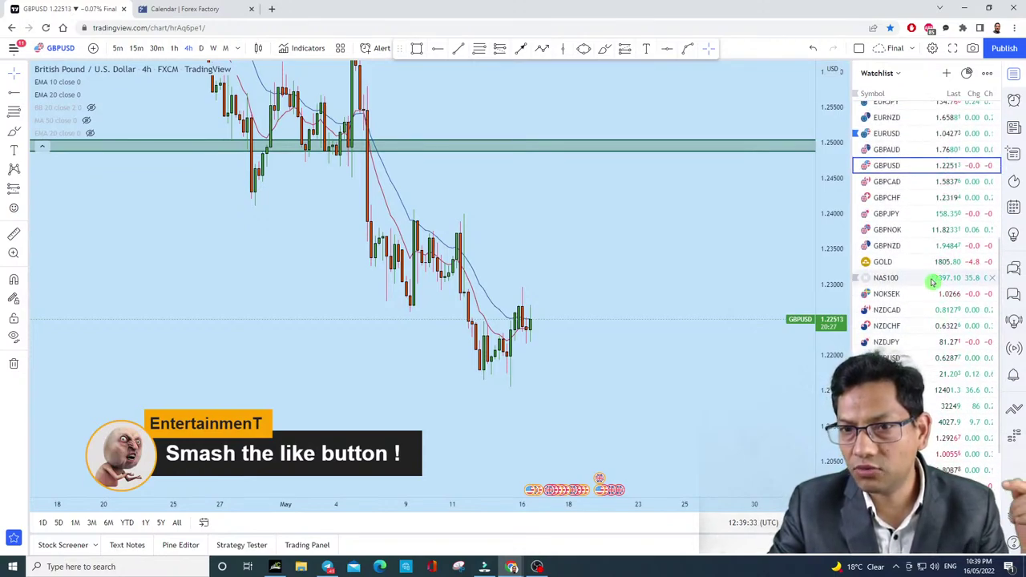
Step: Switch the chart to GOLD and examine its 4-hour downtrend toward the dashed 1778.67 level
scroll(933, 282, up, 5)
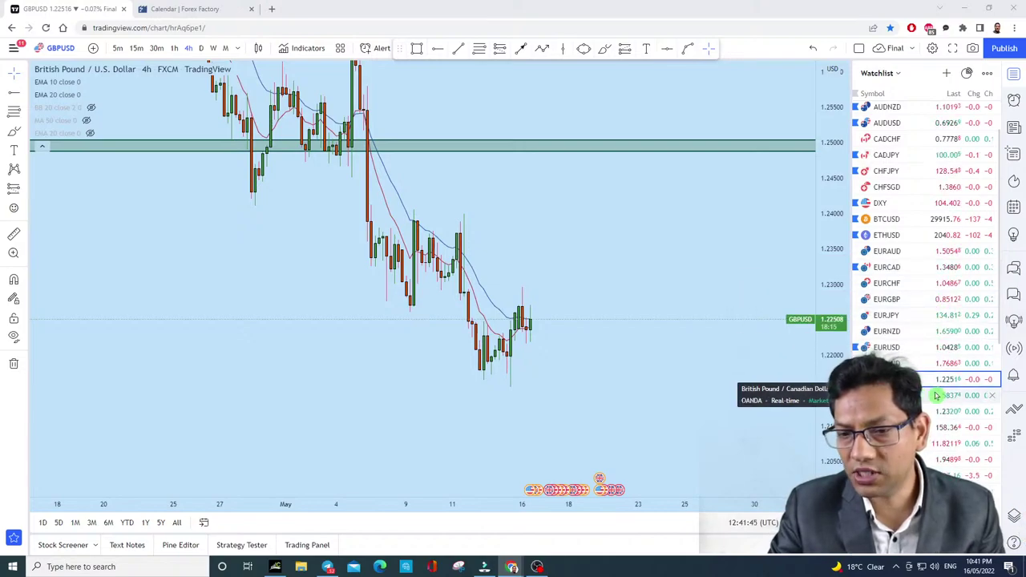
scroll(931, 404, down, 2)
click(938, 315)
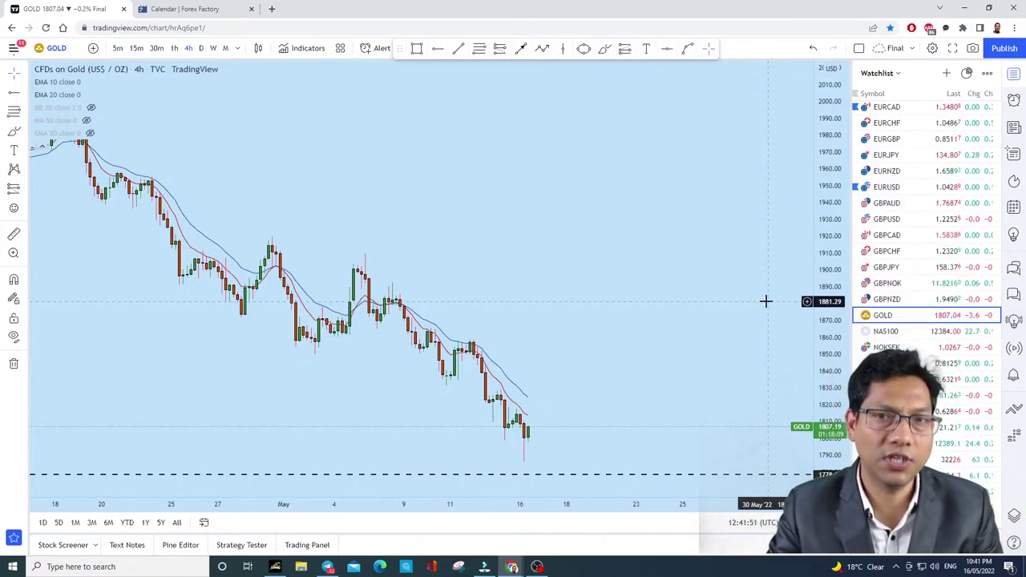
click(24, 74)
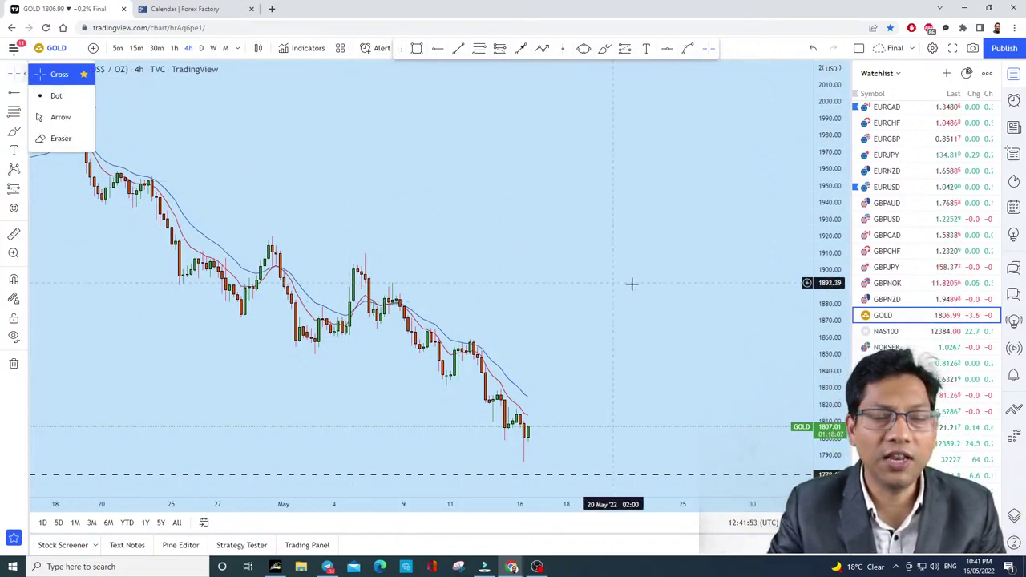
drag(631, 284, 650, 199)
scroll(650, 199, left, 5)
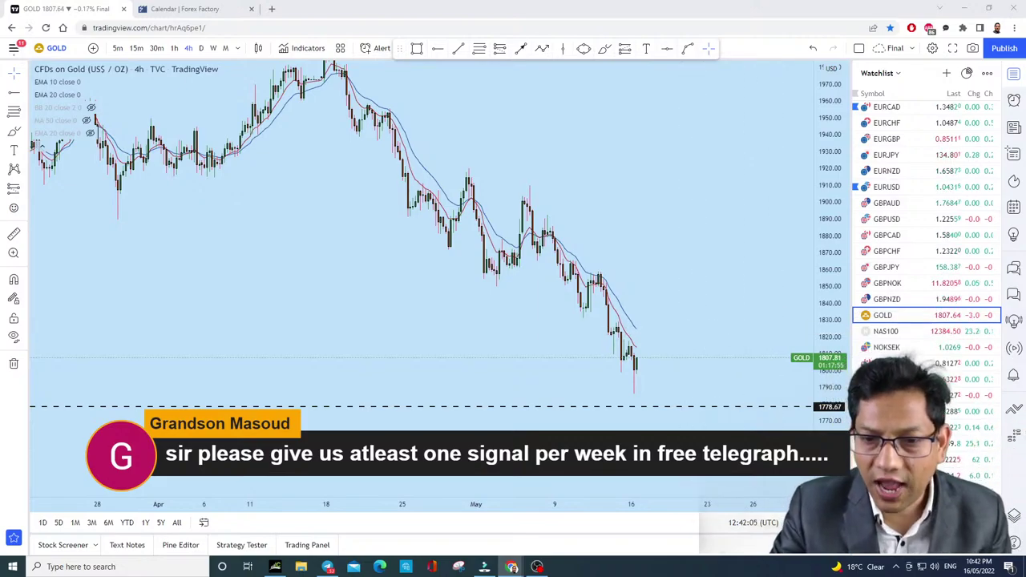
scroll(762, 291, up, 5)
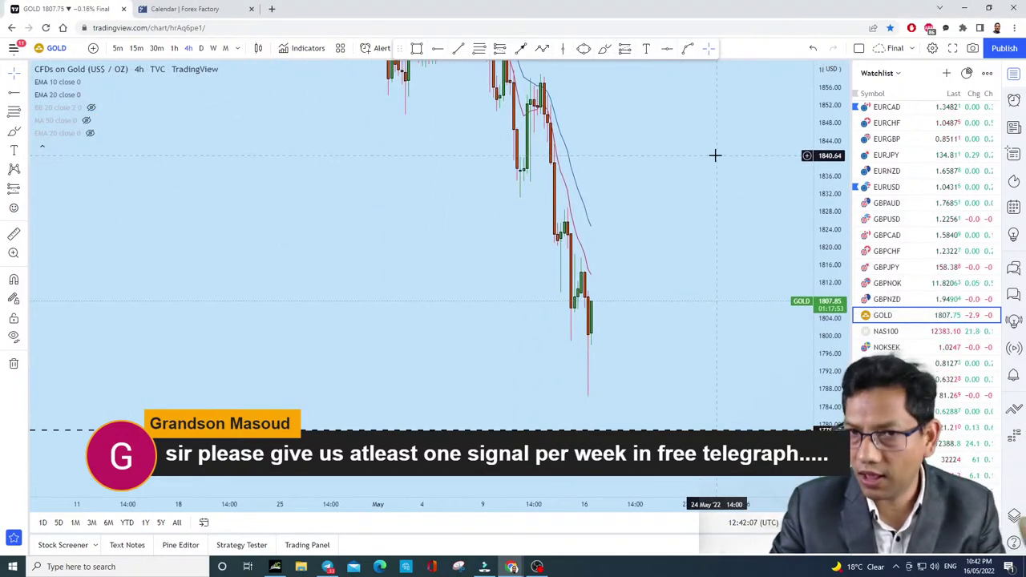
Step: Switch the chart to NZDCHF and examine its recent price swings on the 4-hour timeframe
scroll(881, 232, down, 1)
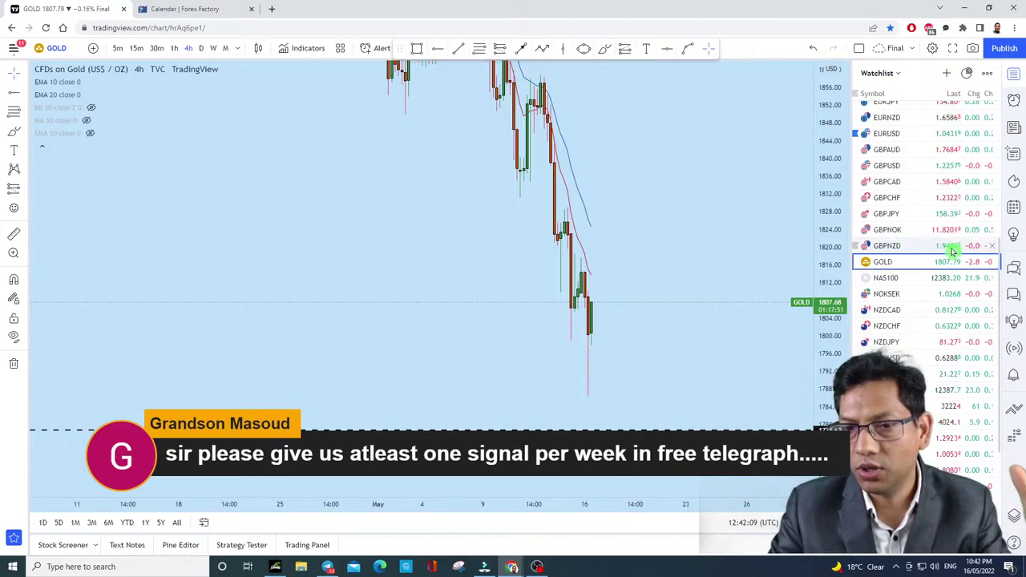
click(934, 326)
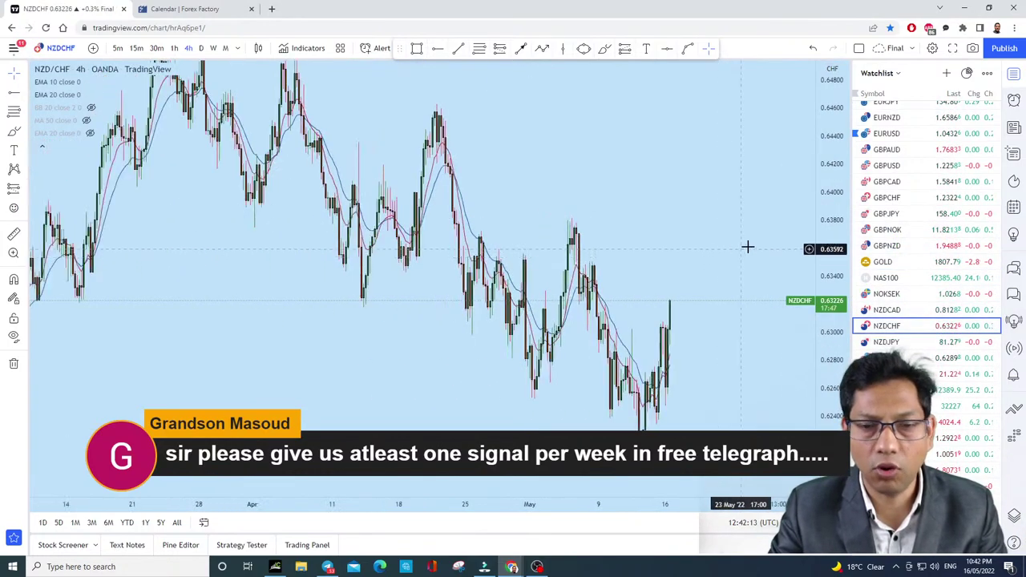
scroll(747, 247, up, 2)
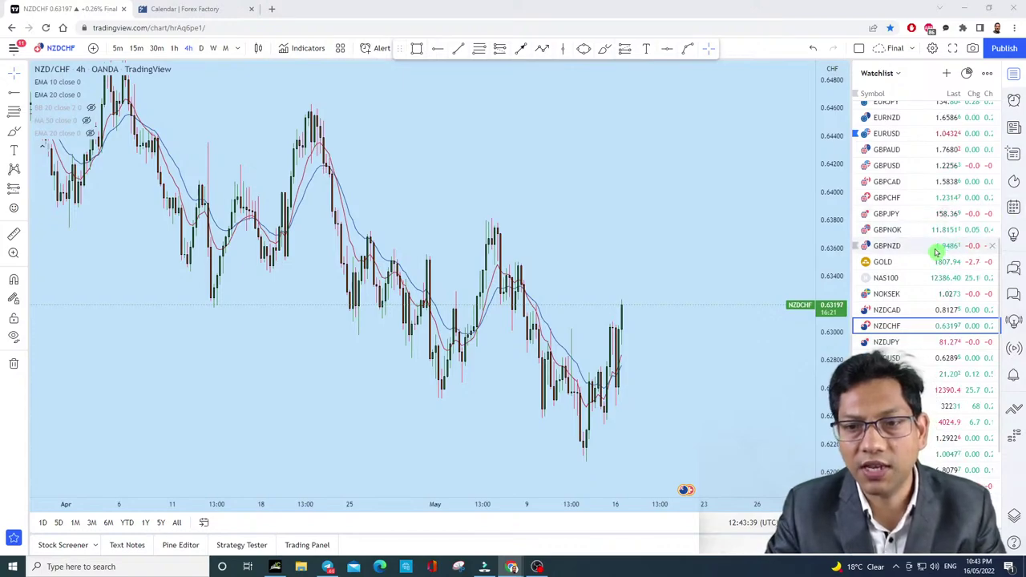
Step: Return to GOLD and inspect the latest 4-hour candles against the moving averages and the 1778.67 level
scroll(936, 254, down, 2)
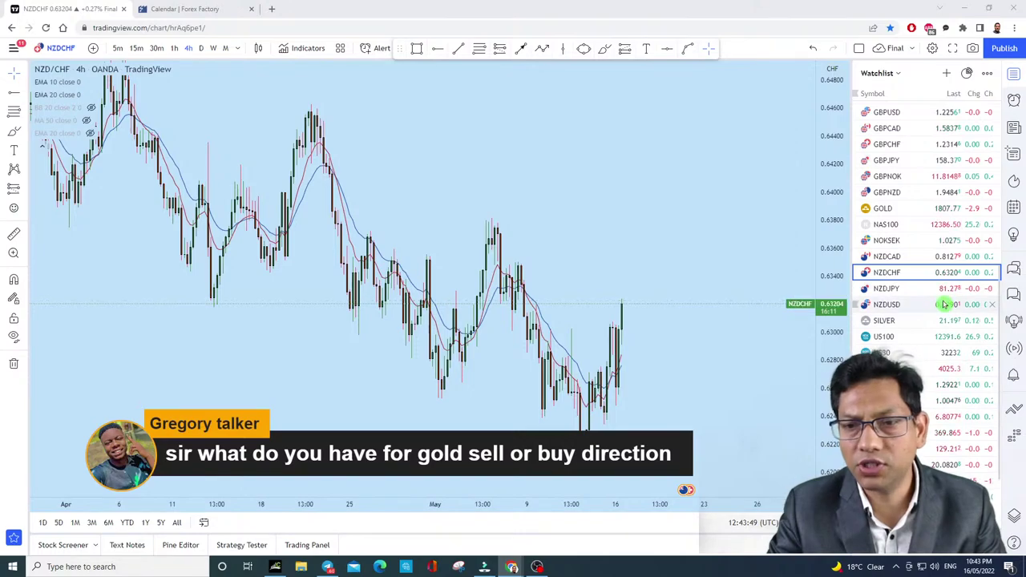
click(897, 208)
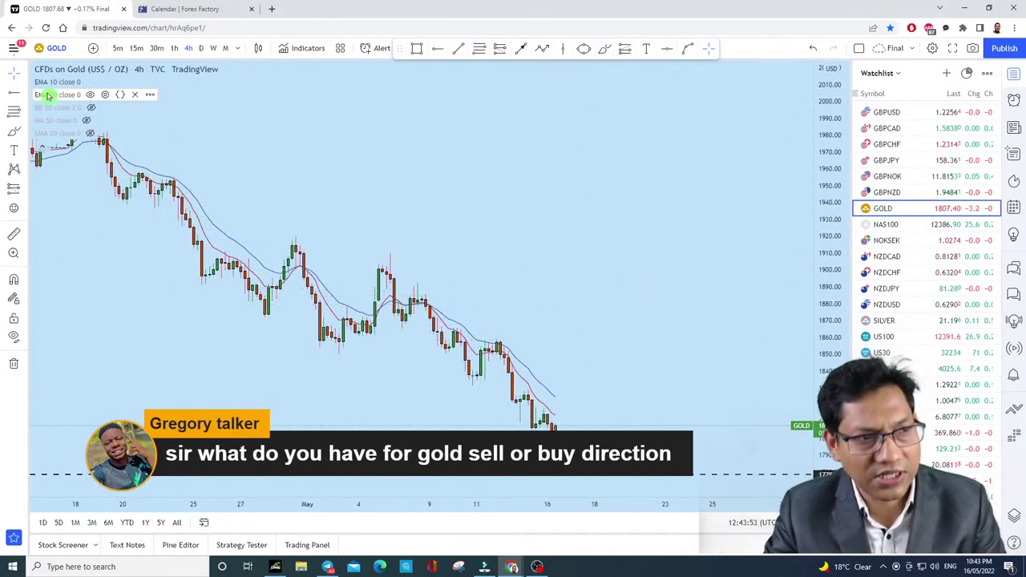
click(24, 74)
scroll(693, 272, up, 5)
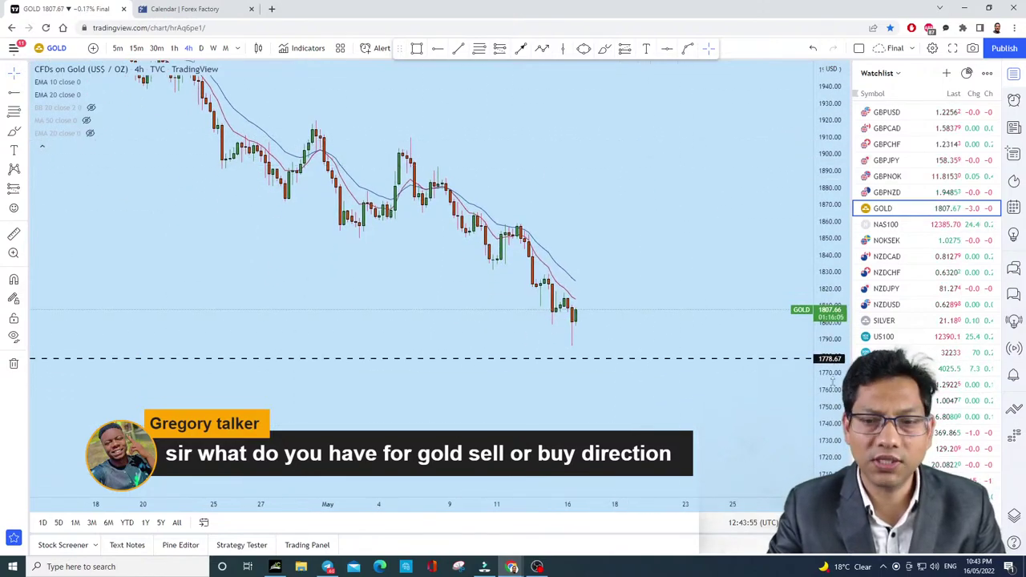
drag(693, 273, 776, 139)
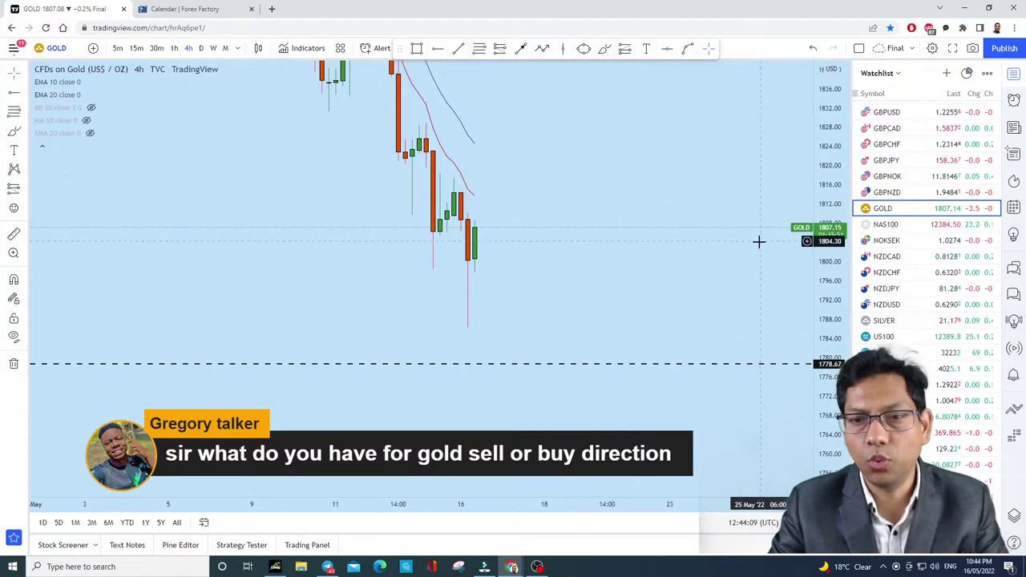
Step: Reopen NZDCHF and compare its latest rise on the 4-hour and daily timeframes
click(911, 274)
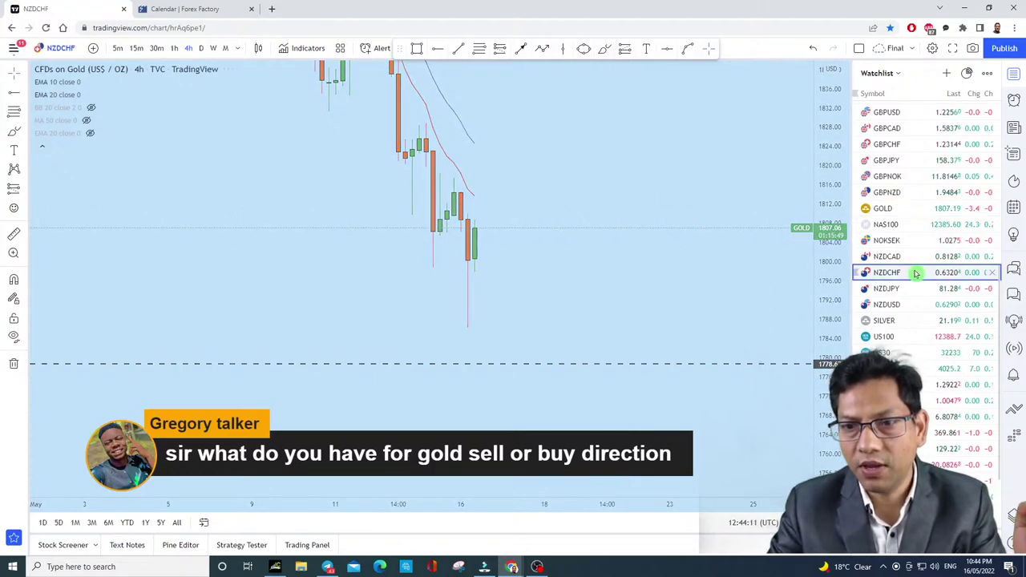
scroll(736, 286, up, 1)
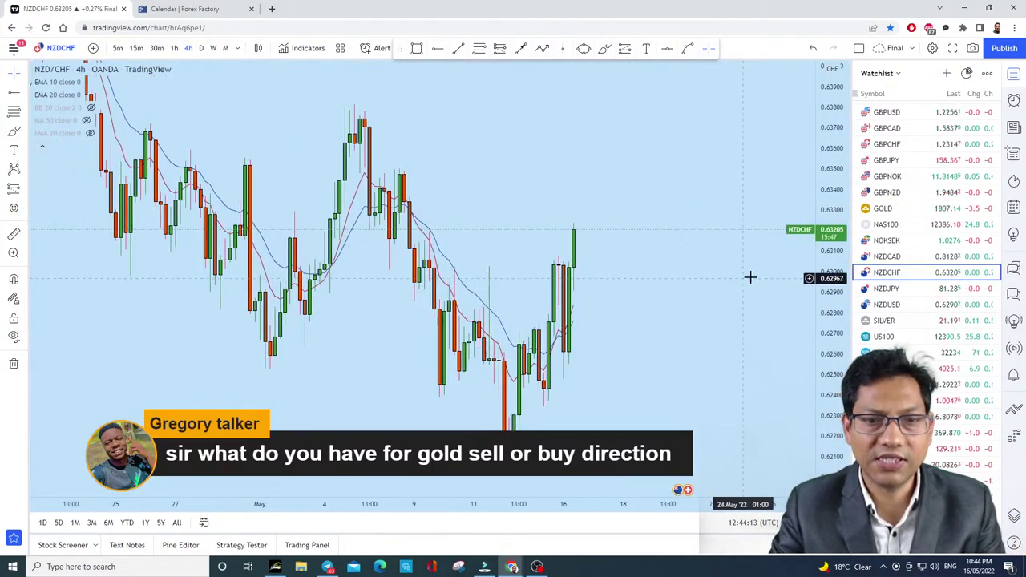
click(201, 48)
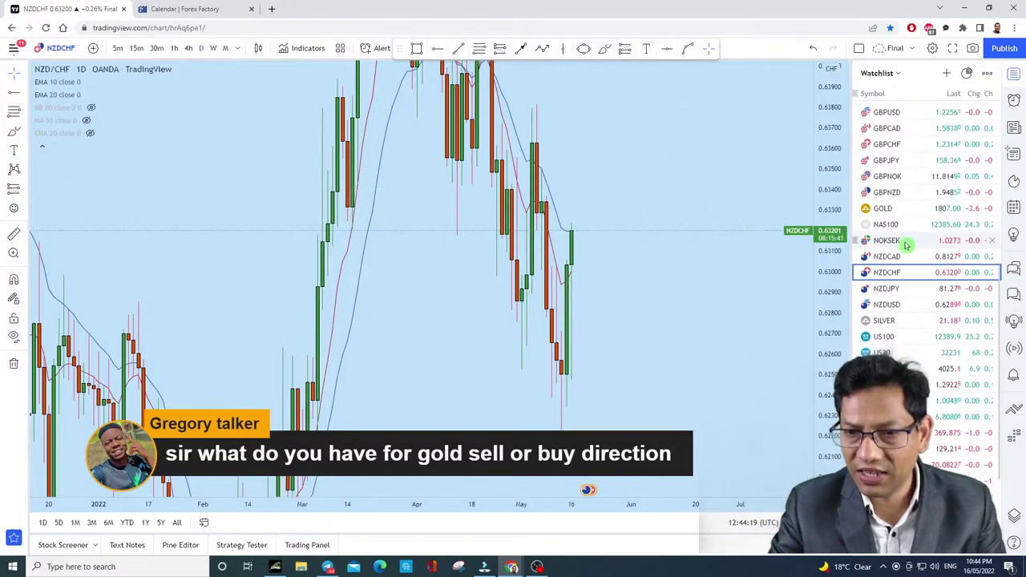
Step: Switch to USDCNH and review its daily uptrend with the existing trade setup drawings
scroll(922, 264, down, 3)
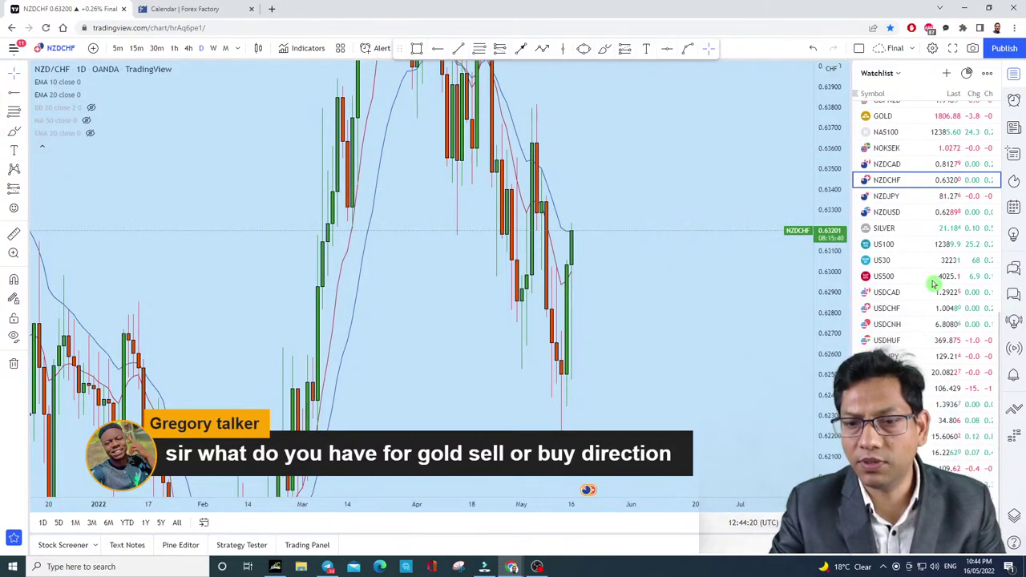
click(939, 326)
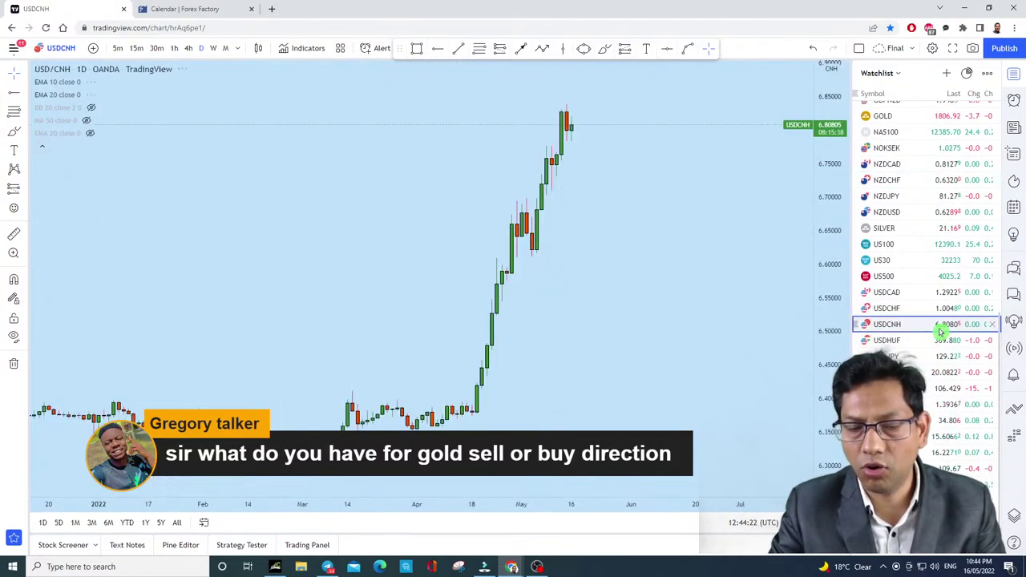
click(23, 74)
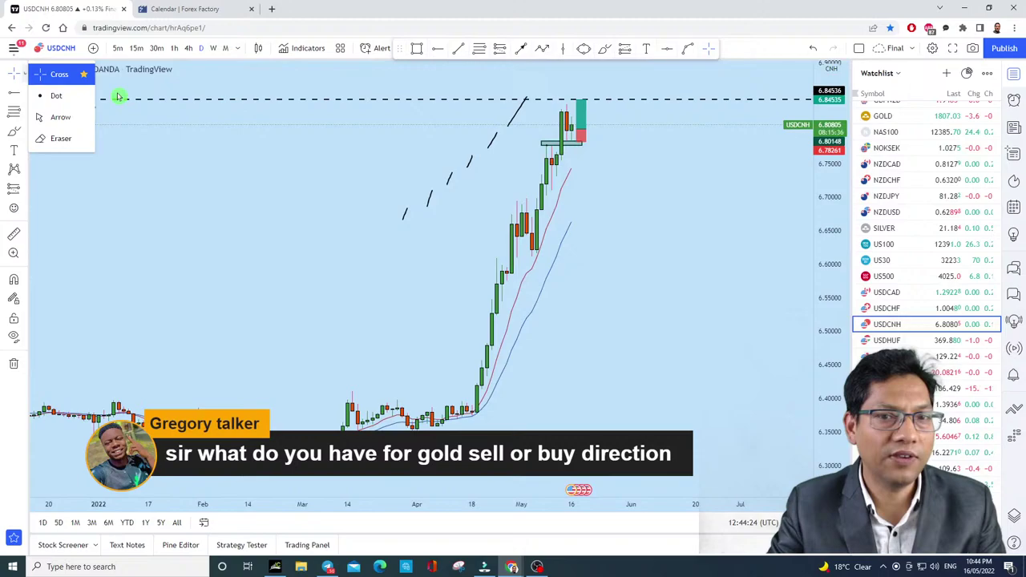
Step: Switch to USDJPY and compare its recent price action on the 4-hour and daily timeframes
click(965, 358)
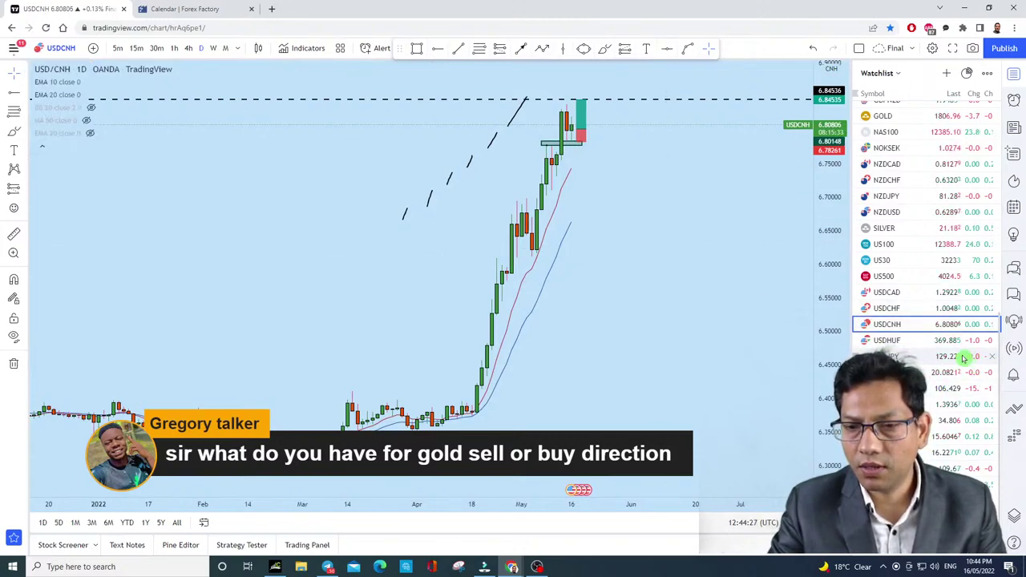
click(188, 48)
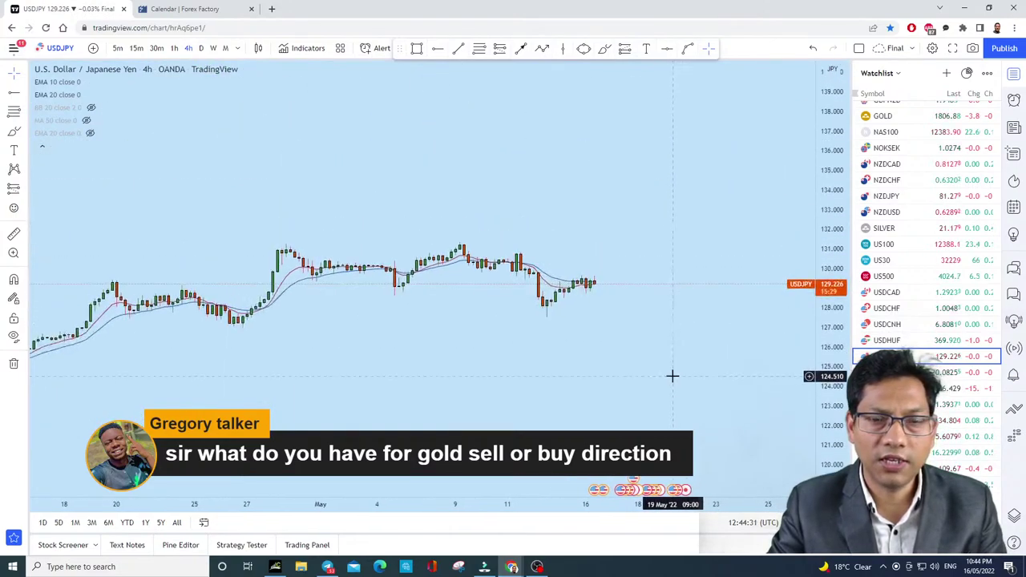
scroll(705, 237, up, 2)
scroll(726, 244, up, 3)
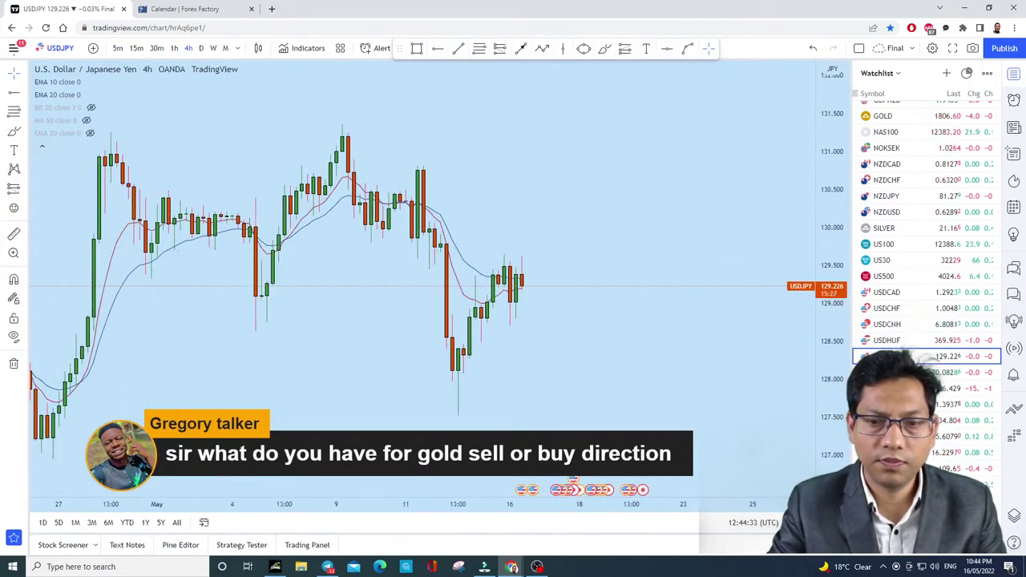
click(201, 48)
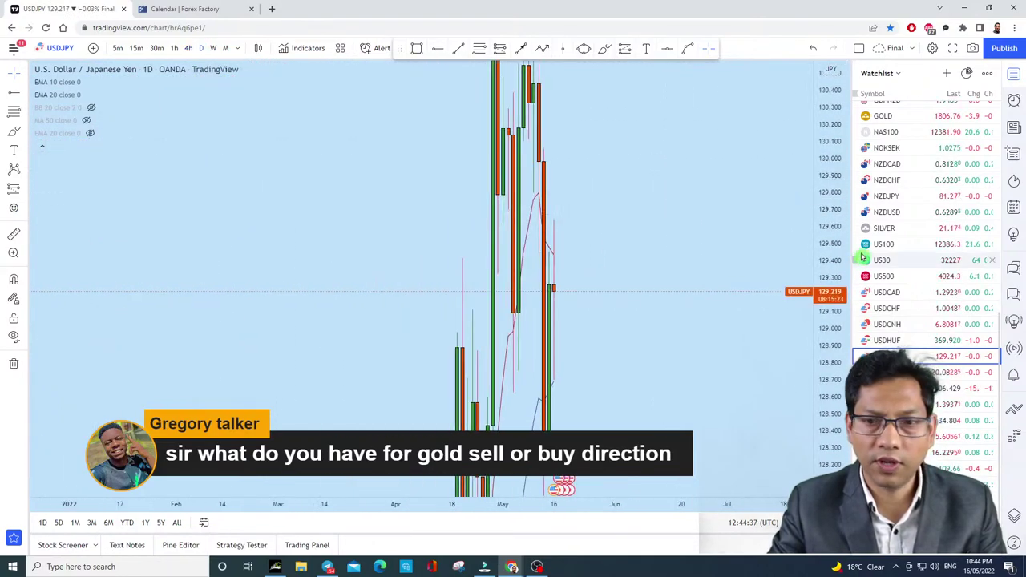
scroll(728, 352, up, 2)
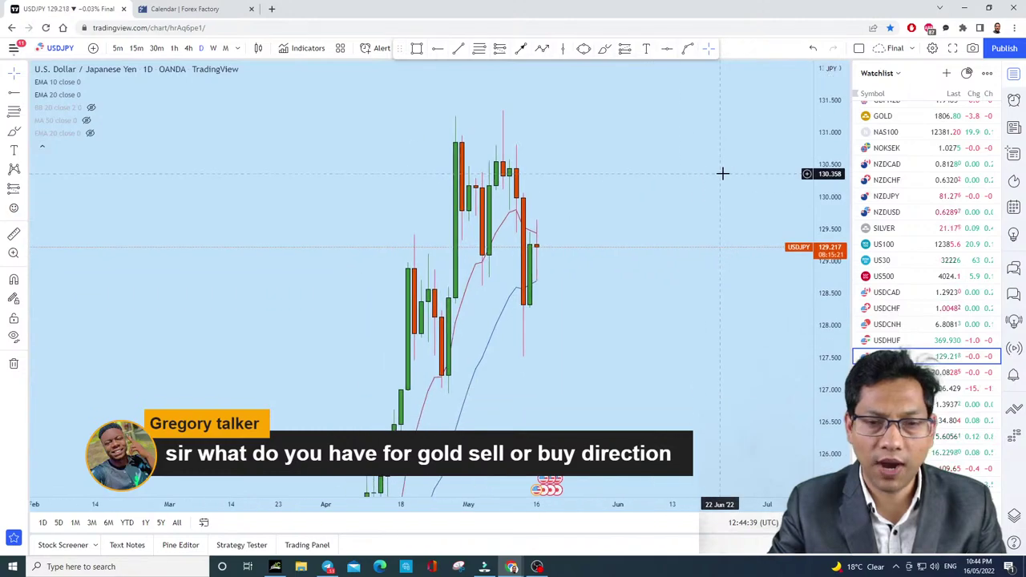
scroll(770, 249, down, 2)
scroll(930, 296, up, 10)
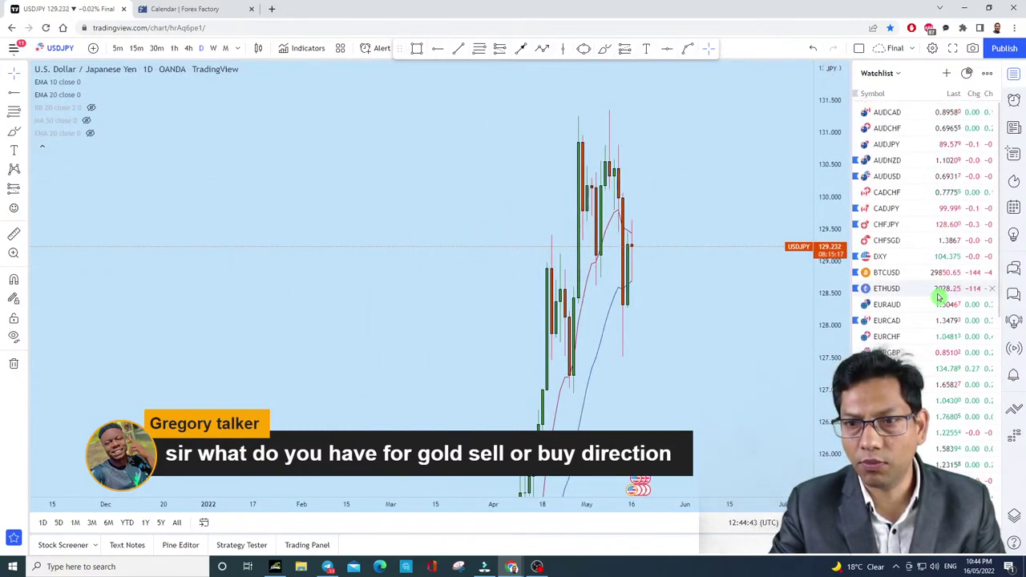
scroll(938, 297, down, 5)
scroll(939, 297, down, 5)
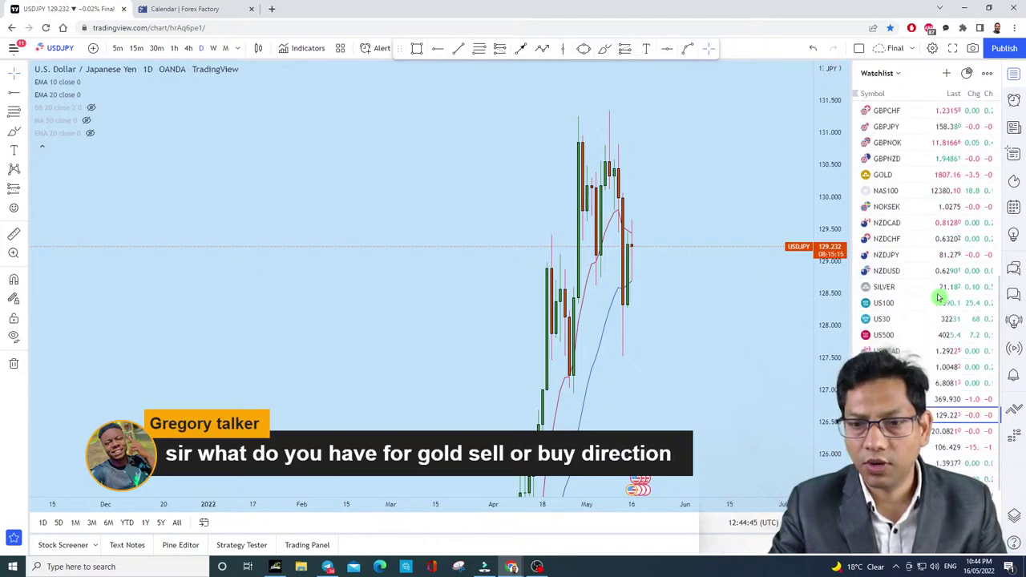
Step: Check the USDCAD daily chart and return to USDJPY to review its wider daily price history
click(939, 294)
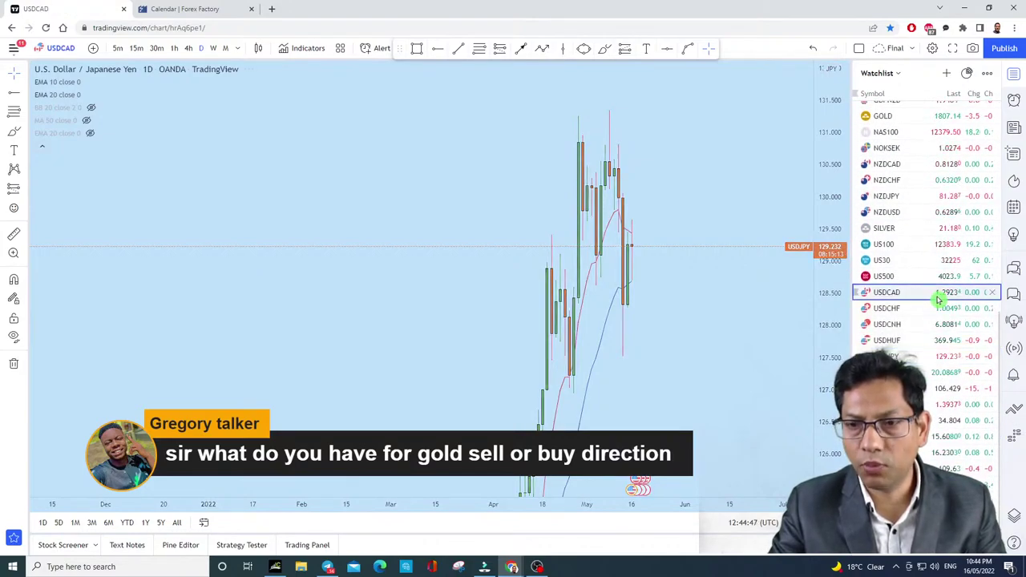
scroll(735, 270, up, 2)
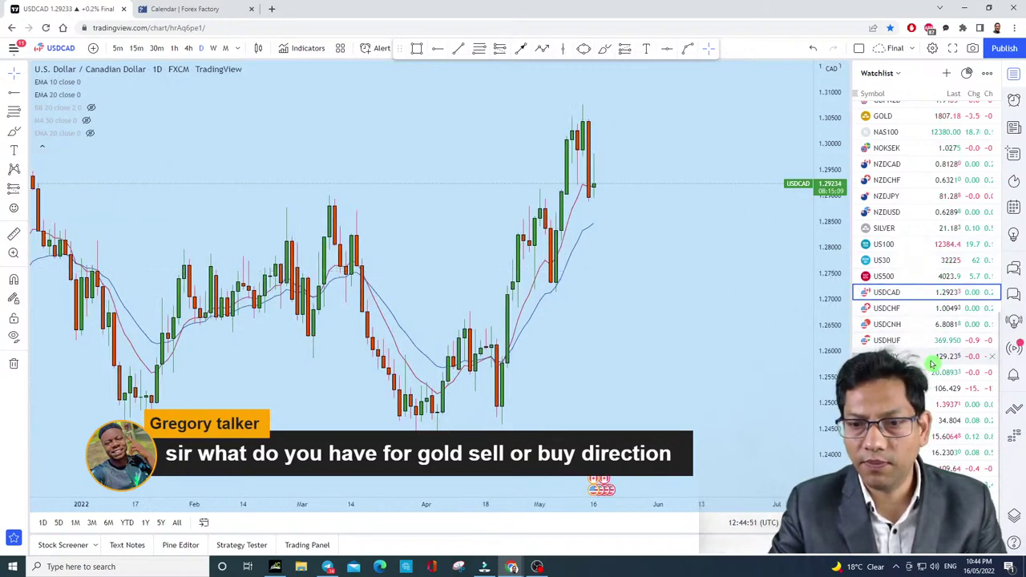
click(932, 360)
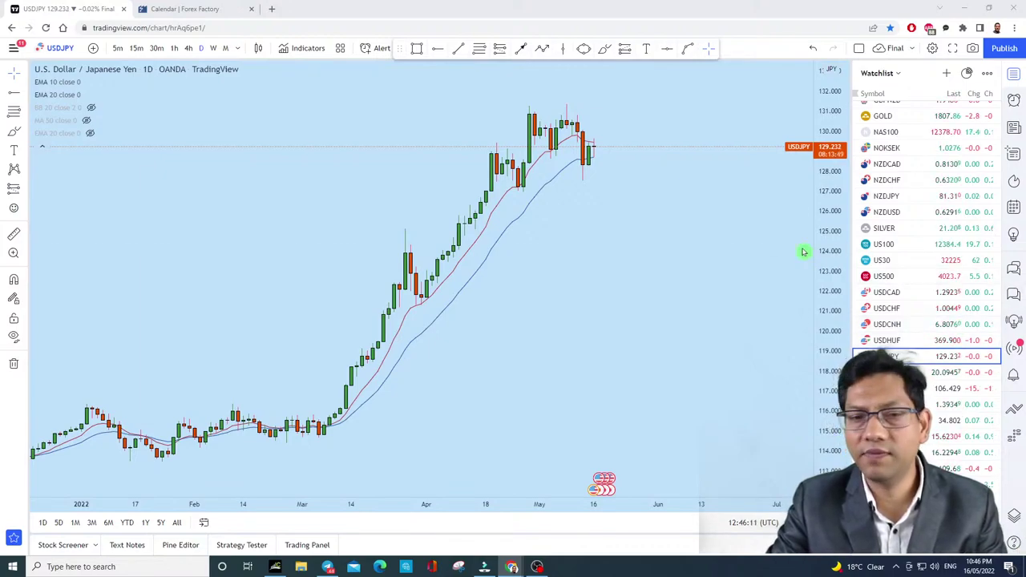
scroll(770, 270, down, 3)
scroll(900, 291, up, 5)
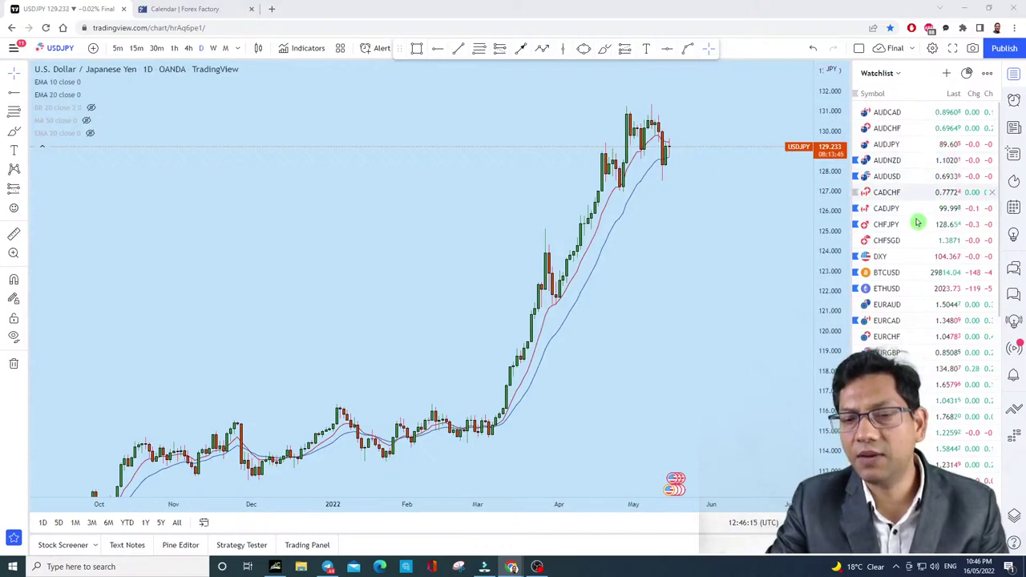
Step: Switch to EURAUD and inspect its latest daily candles against the moving averages
click(922, 304)
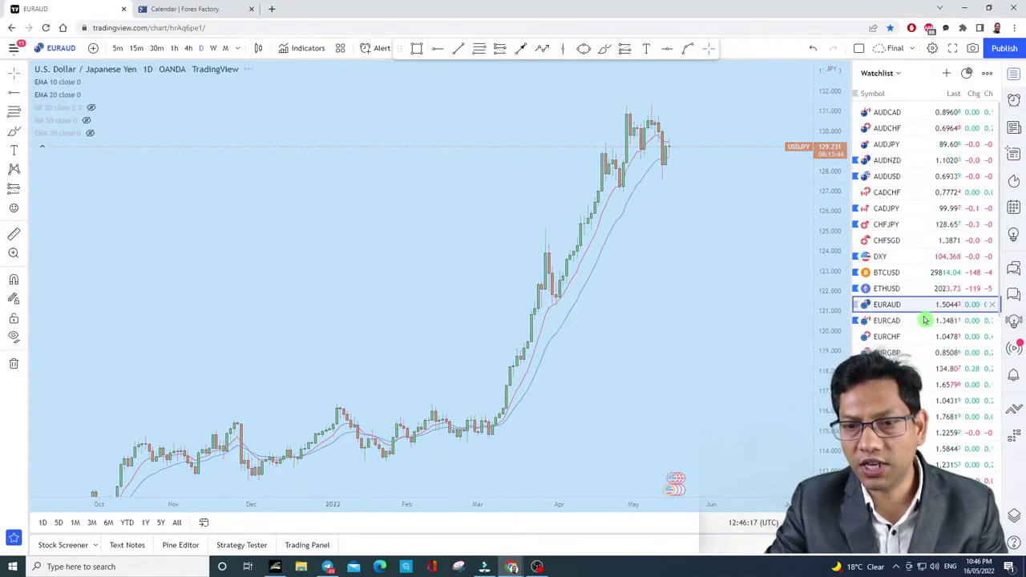
scroll(605, 217, up, 4)
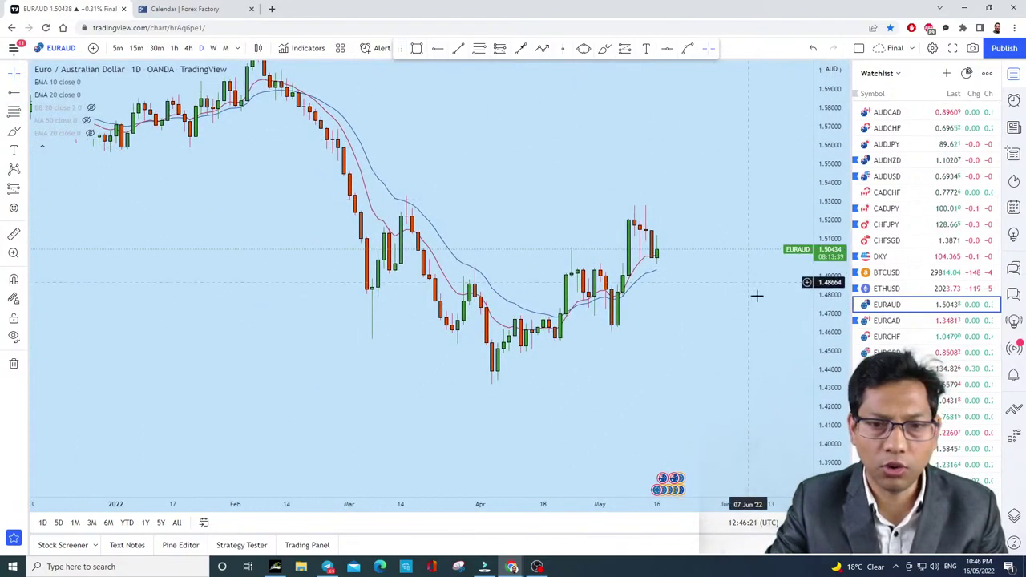
scroll(762, 273, up, 3)
scroll(726, 277, up, 2)
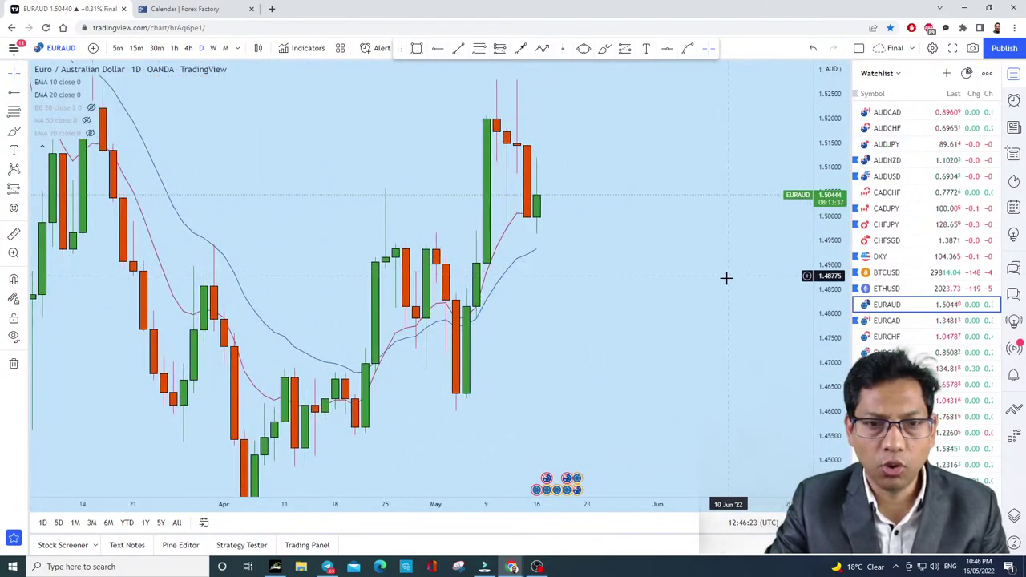
Step: Switch to EURCAD and compare its recent price action on the daily and 4-hour timeframes
click(890, 320)
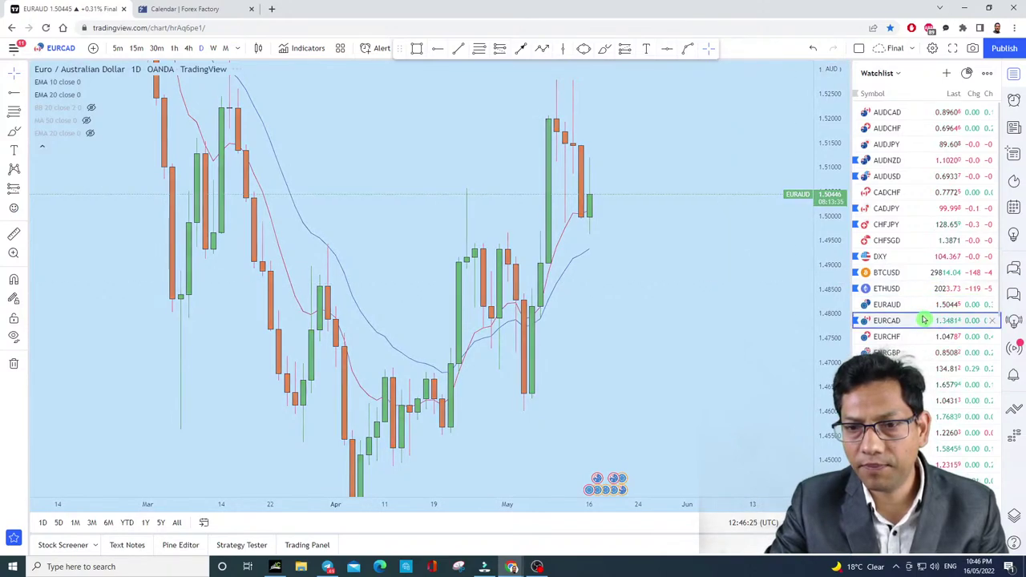
scroll(763, 297, up, 3)
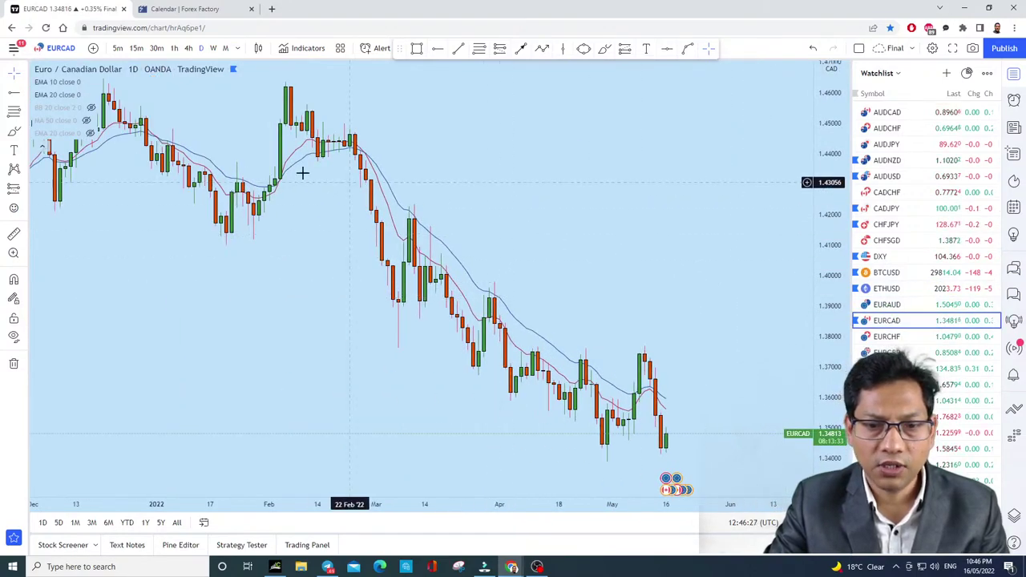
click(16, 73)
scroll(607, 315, up, 3)
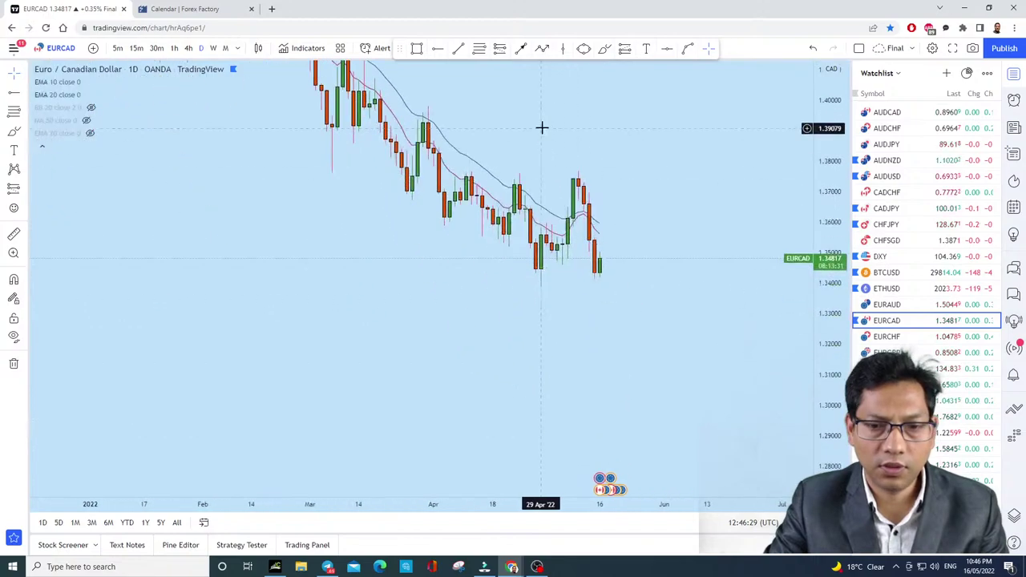
scroll(682, 362, up, 2)
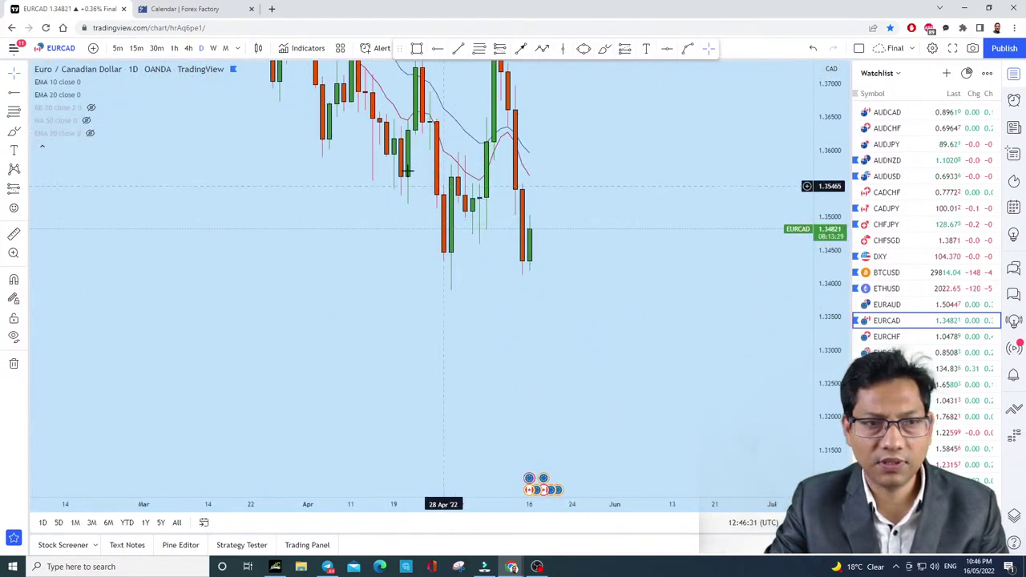
click(189, 49)
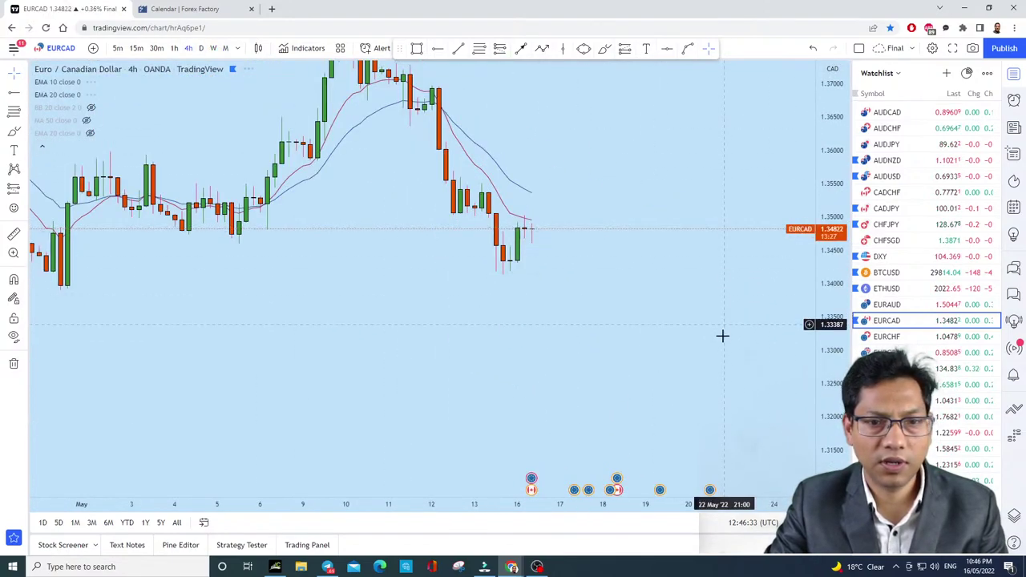
scroll(734, 335, down, 3)
scroll(737, 327, down, 2)
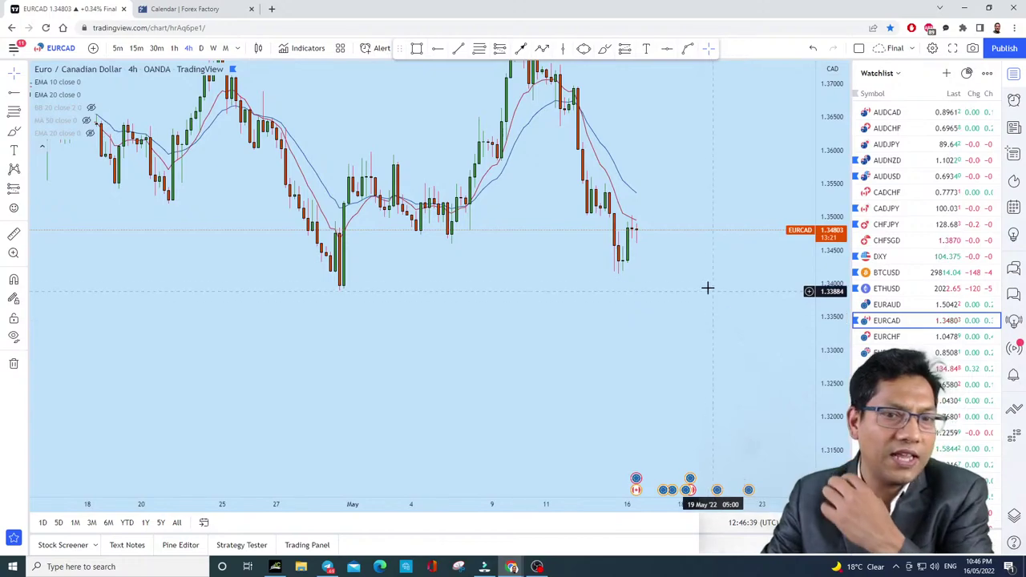
Step: Compare the 4-hour charts of EURCHF, EURNZD and EURJPY, checking price against their moving averages and marked levels
click(915, 342)
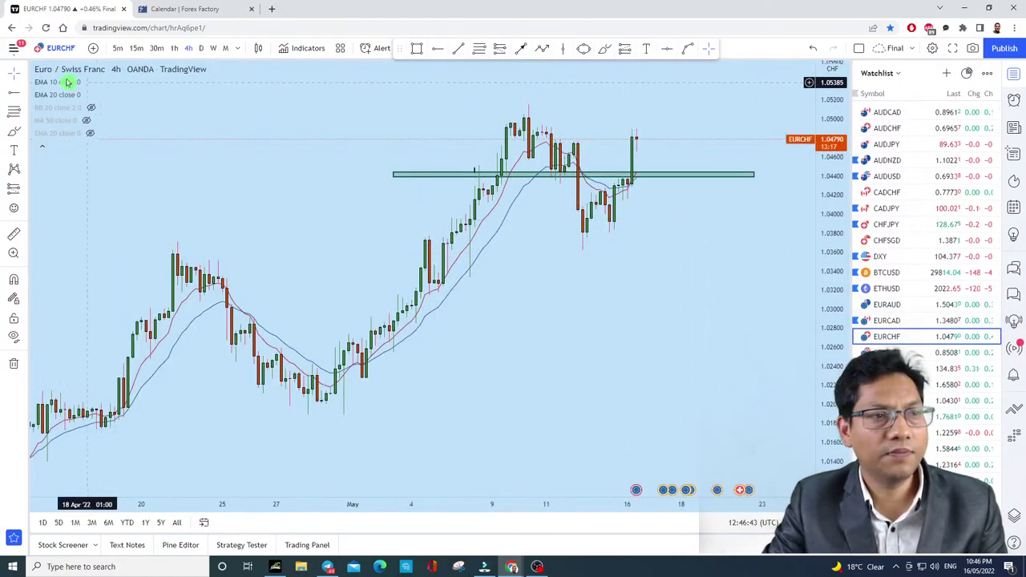
scroll(705, 265, down, 5)
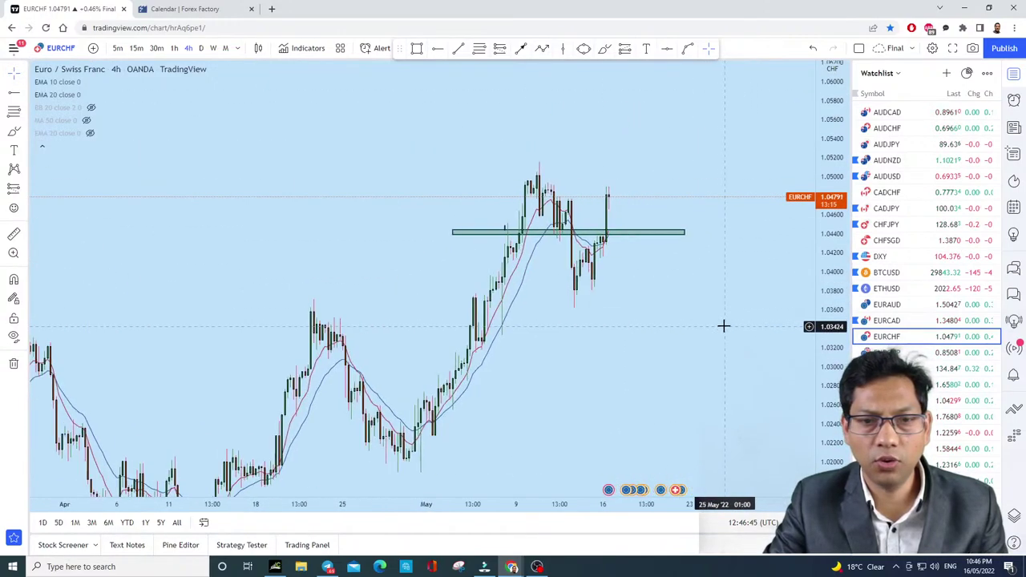
scroll(928, 245, down, 2)
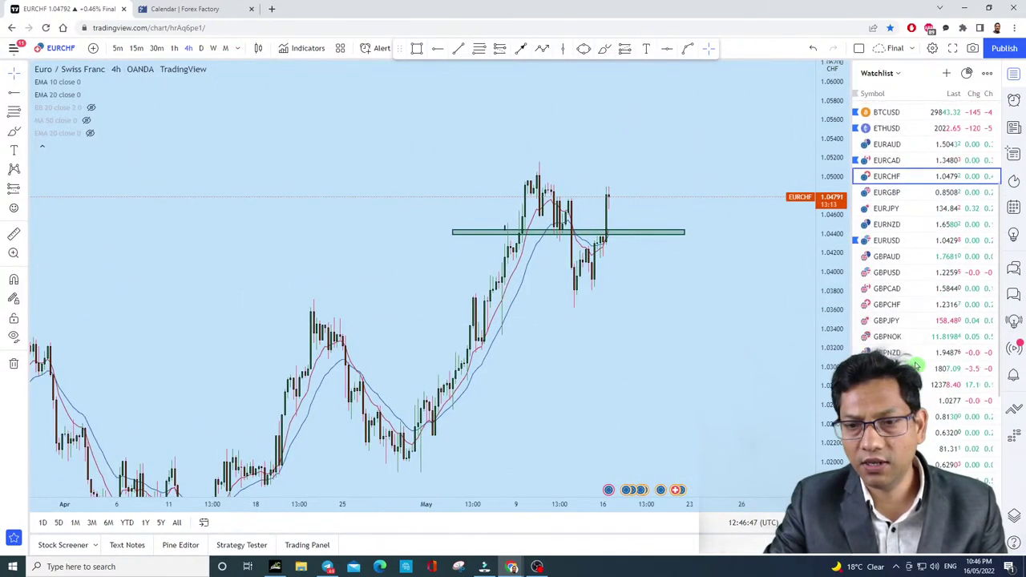
click(920, 224)
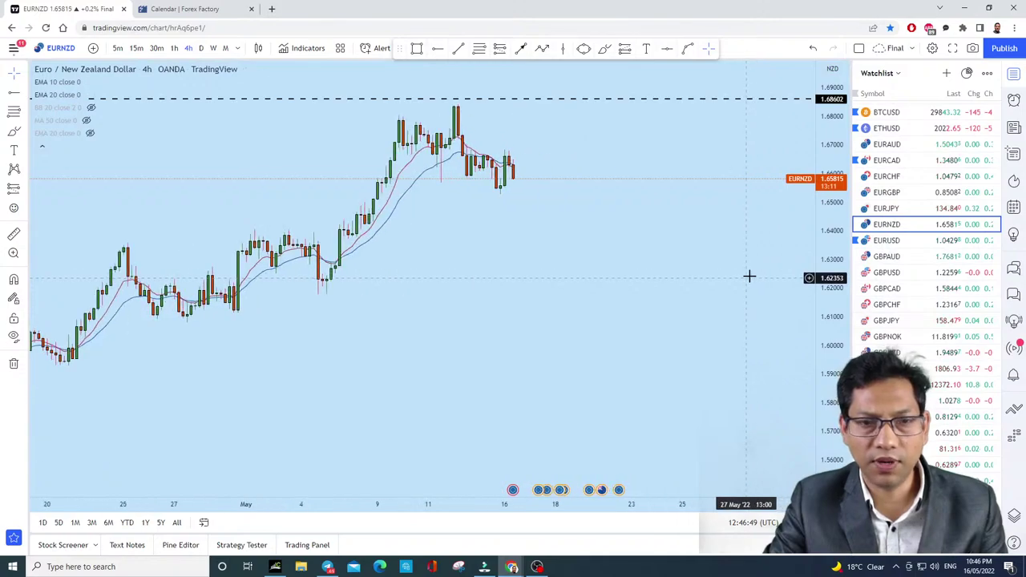
key(Up)
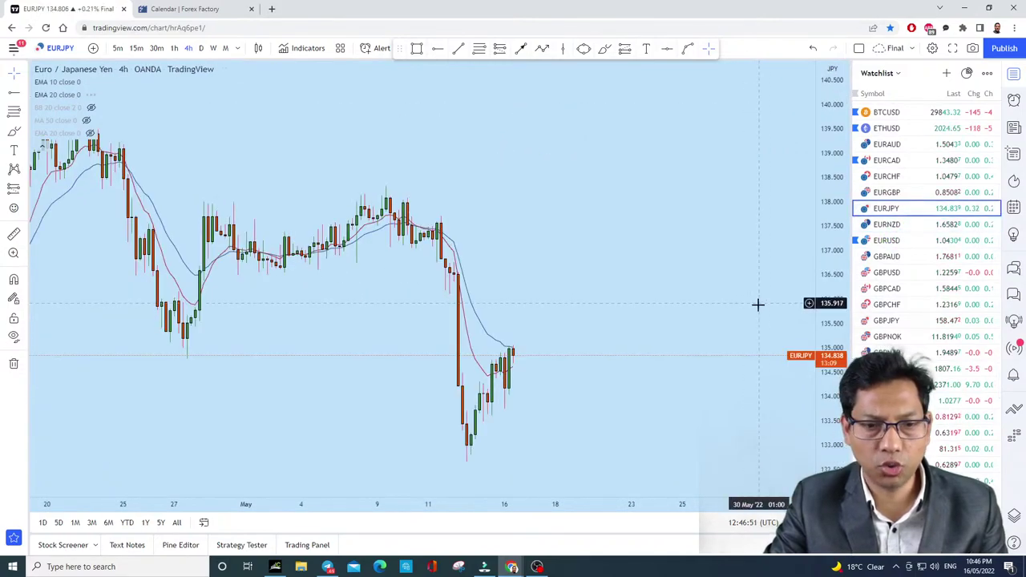
Step: Review GBPUSD and GBPCAD on the 4-hour timeframe, examining their latest candles around the moving averages
click(928, 275)
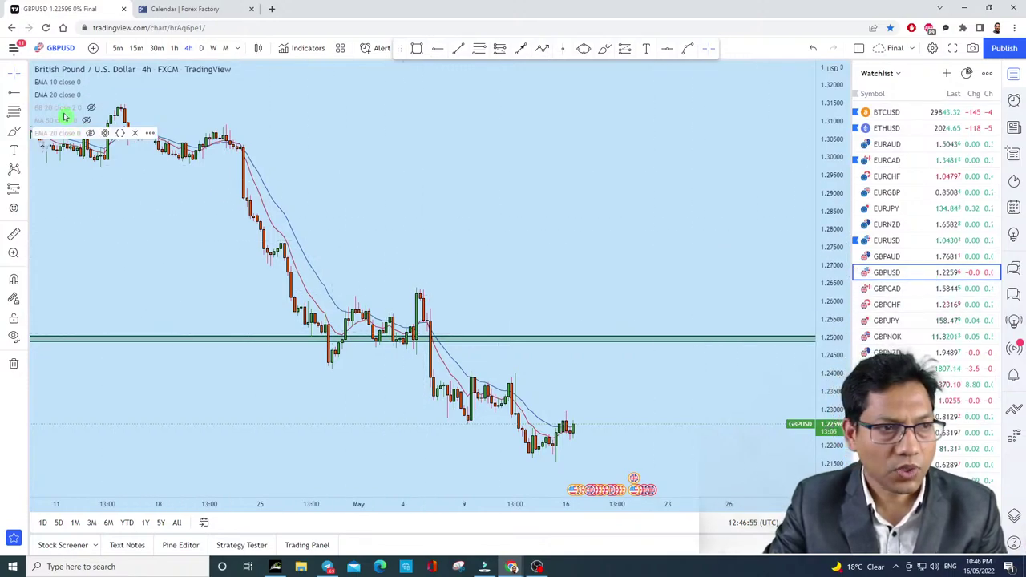
drag(623, 262, 657, 130)
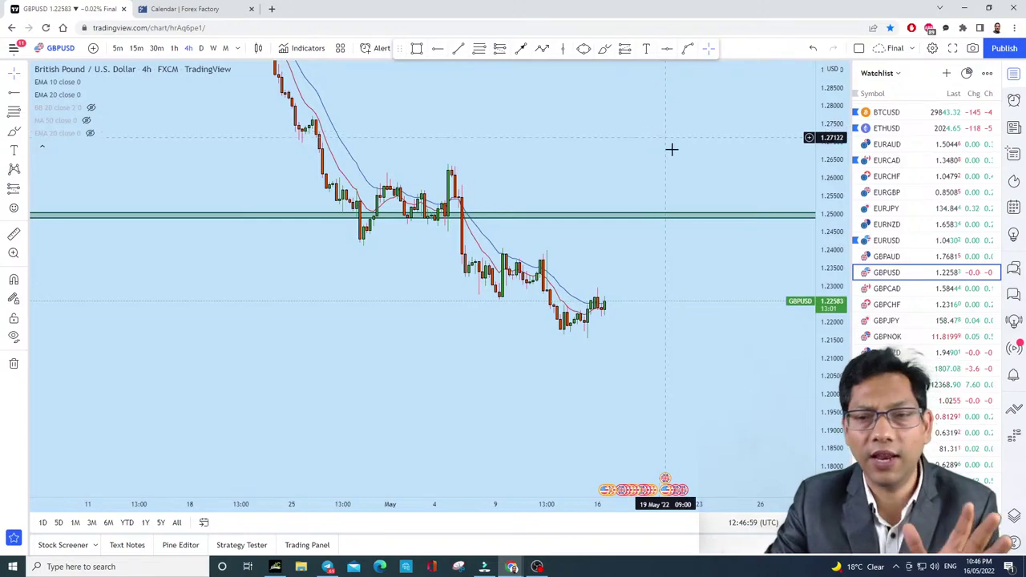
scroll(928, 253, down, 3)
click(926, 186)
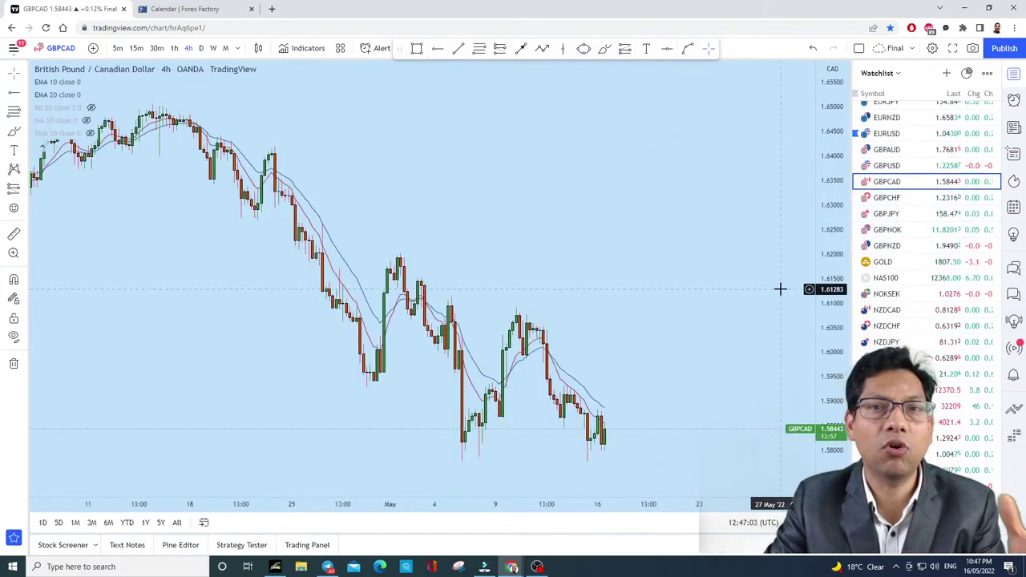
click(25, 73)
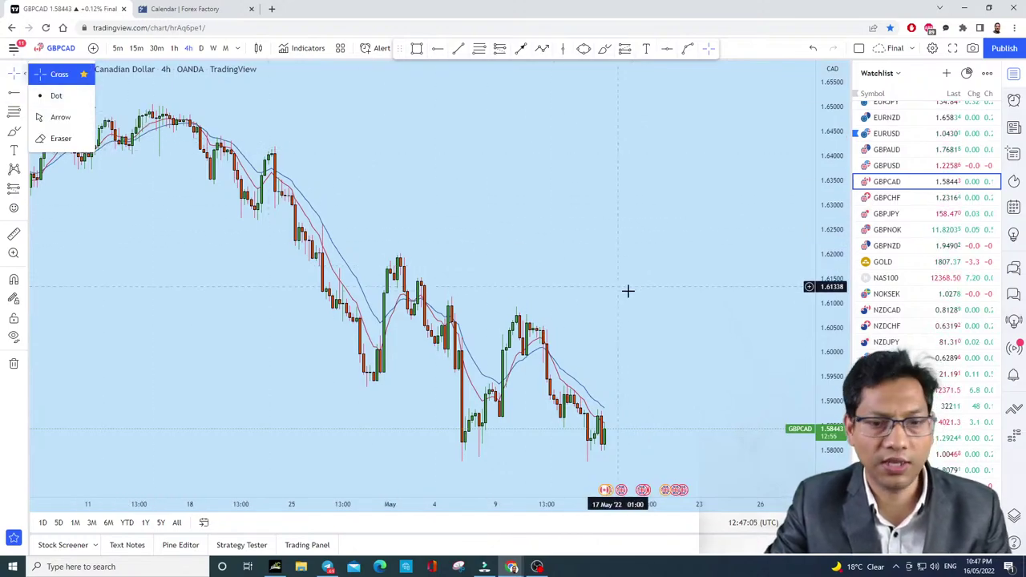
drag(628, 291, 600, 197)
drag(631, 259, 637, 176)
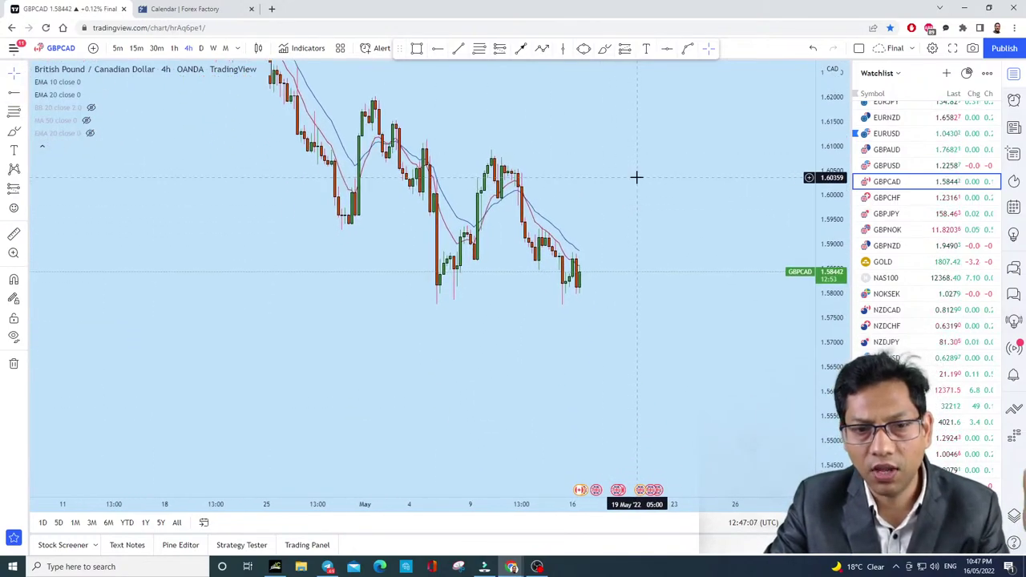
Step: Compare the recent 4-hour trends of GOLD, NZDUSD and NZDCAD
click(932, 263)
drag(657, 330, 730, 259)
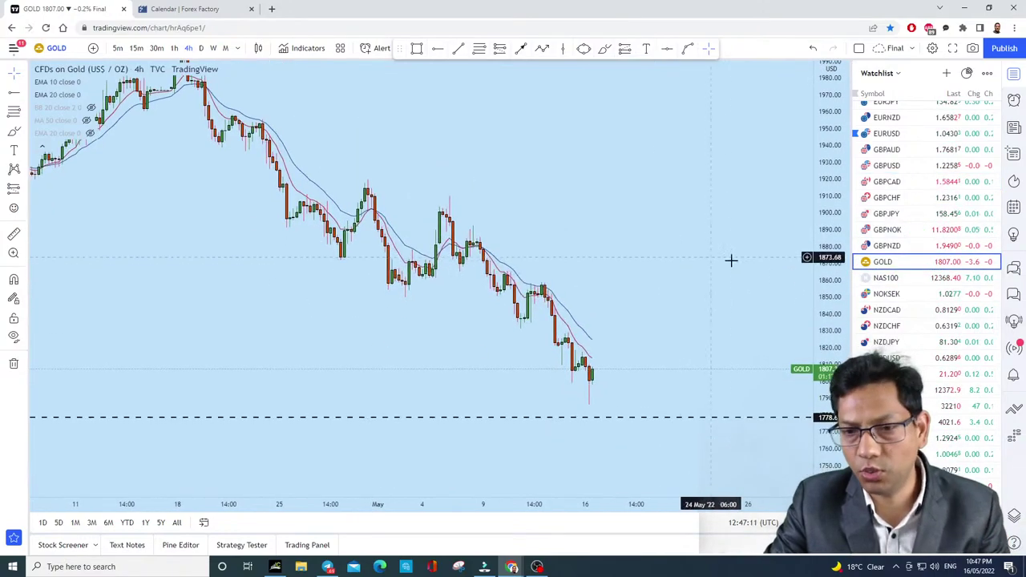
click(914, 361)
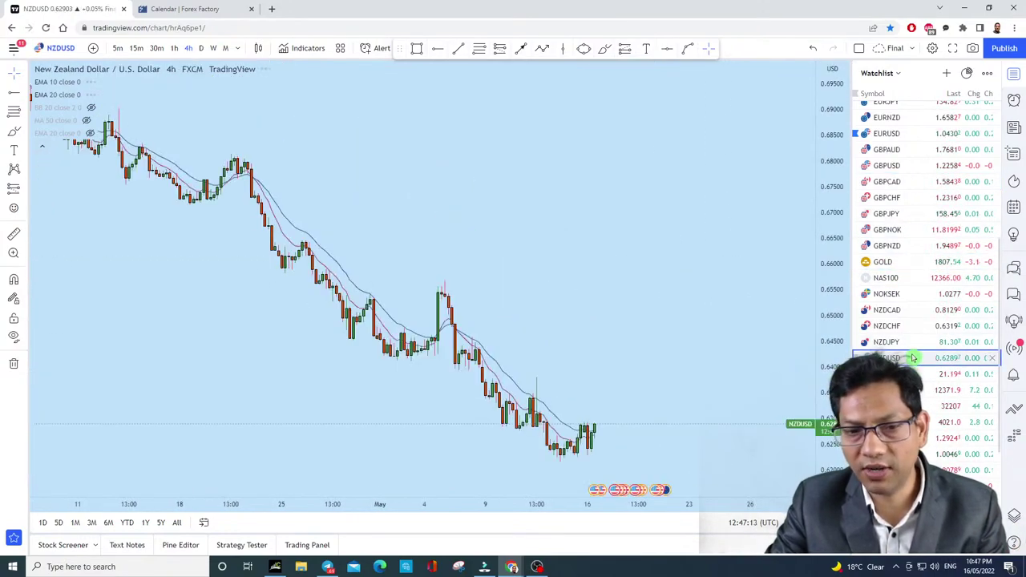
click(930, 311)
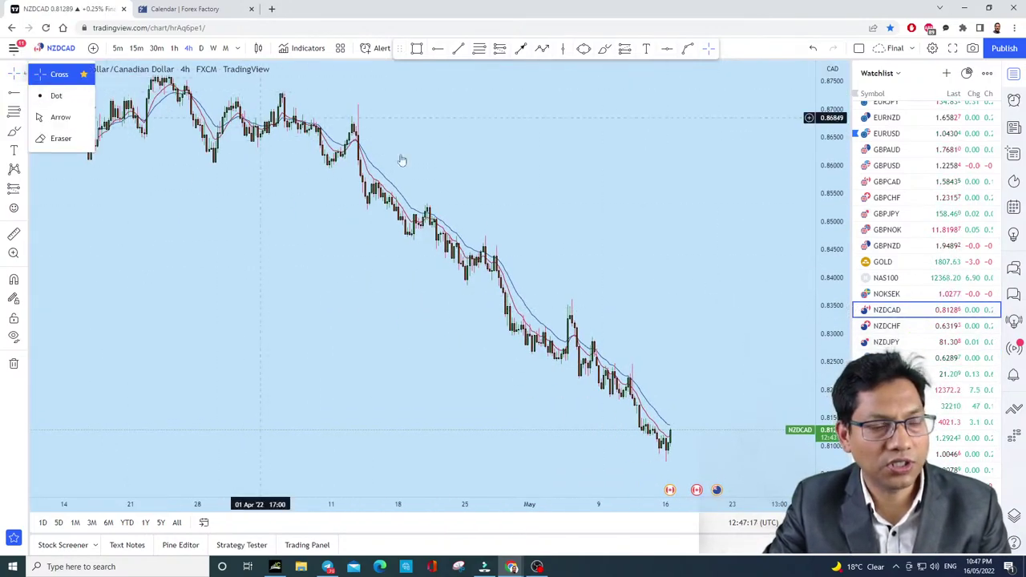
scroll(899, 314, down, 1)
Step: Reopen USDCAD and inspect its latest price action on the 4-hour timeframe
scroll(900, 314, down, 3)
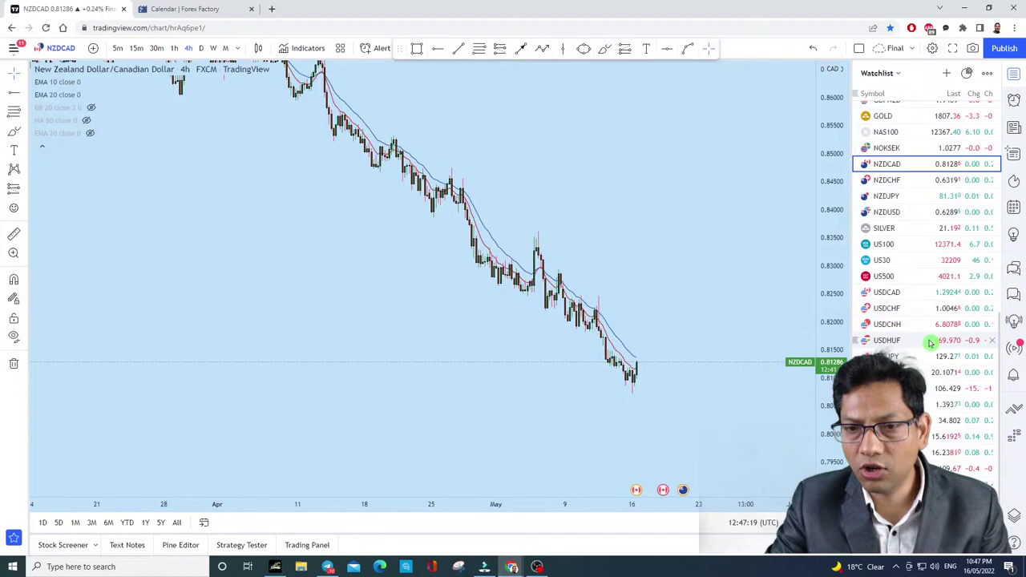
click(934, 293)
scroll(748, 324, up, 2)
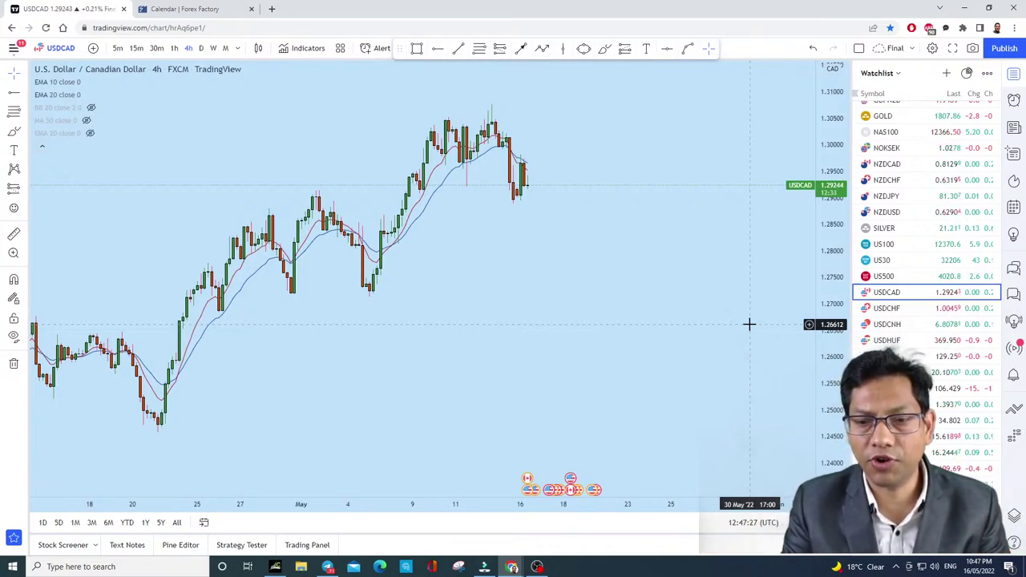
Step: Switch to the Forex Factory calendar and highlight Tuesday's USD Core Retail Sales m/m and Retail Sales m/m events
click(184, 9)
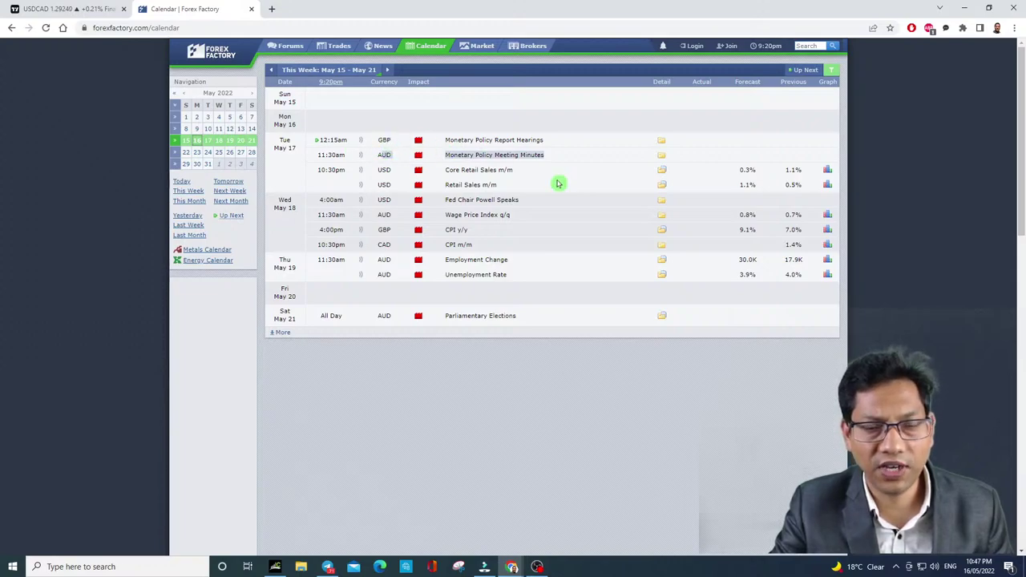
click(439, 174)
drag(439, 173, 530, 193)
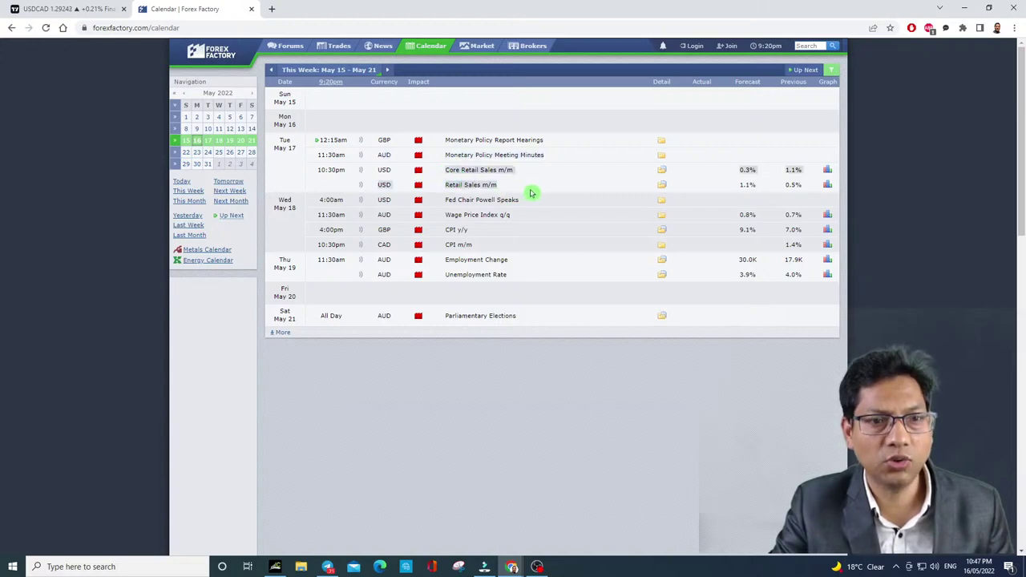
click(349, 178)
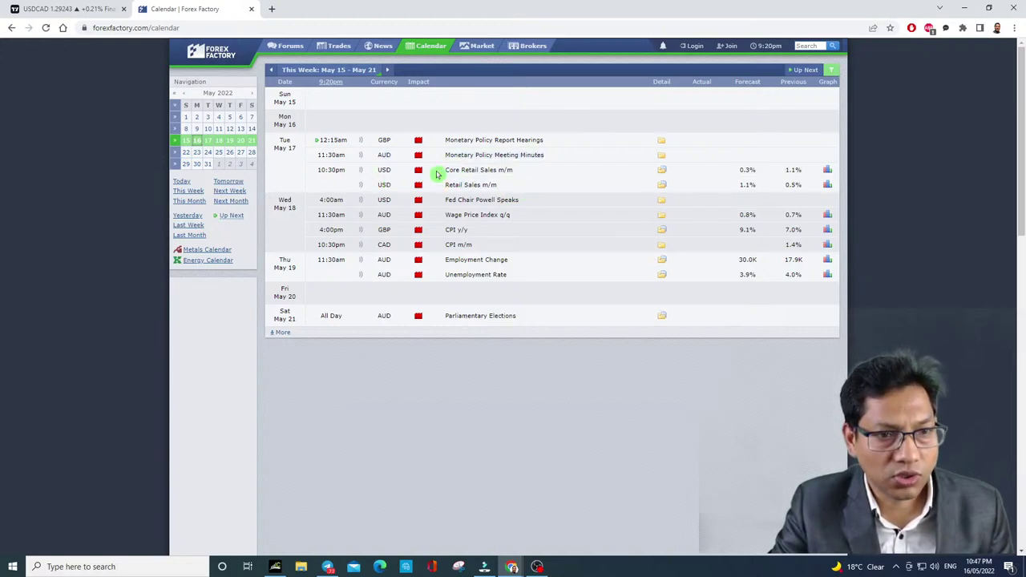
drag(443, 173, 555, 191)
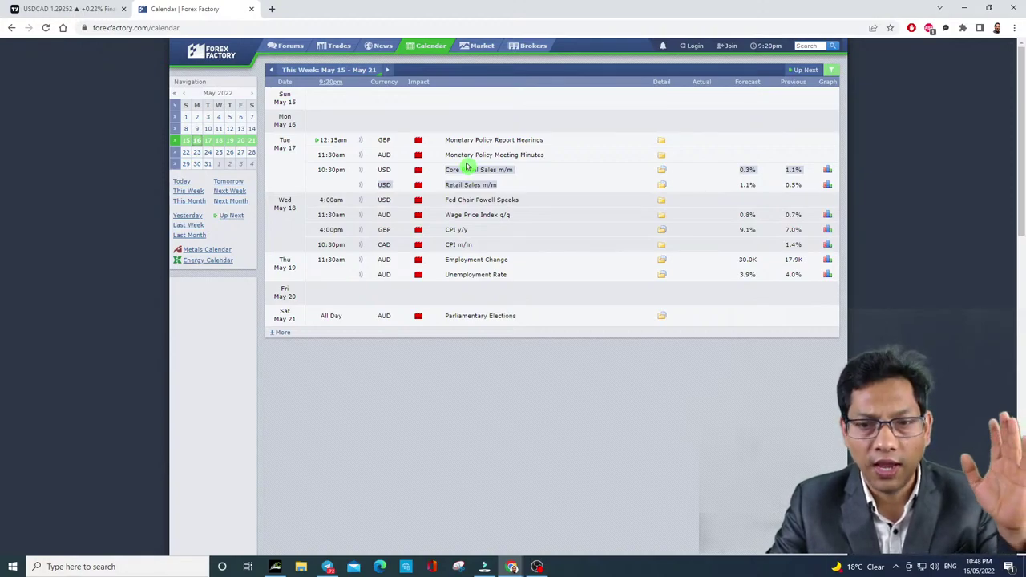
Step: Return to the TradingView chart and open GBPNZD on the 4-hour timeframe
click(81, 8)
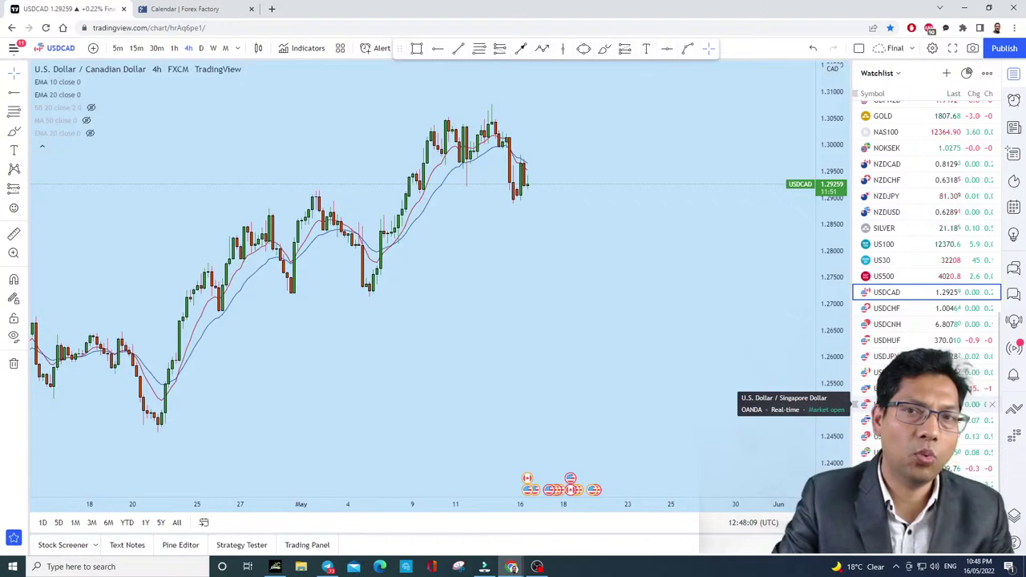
scroll(970, 343, up, 2)
scroll(962, 340, up, 1)
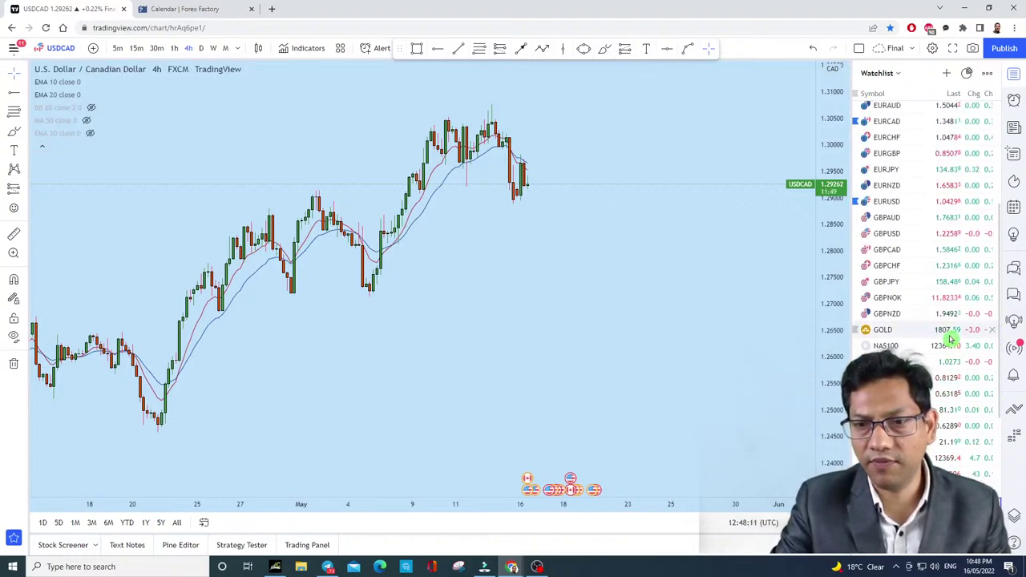
click(904, 313)
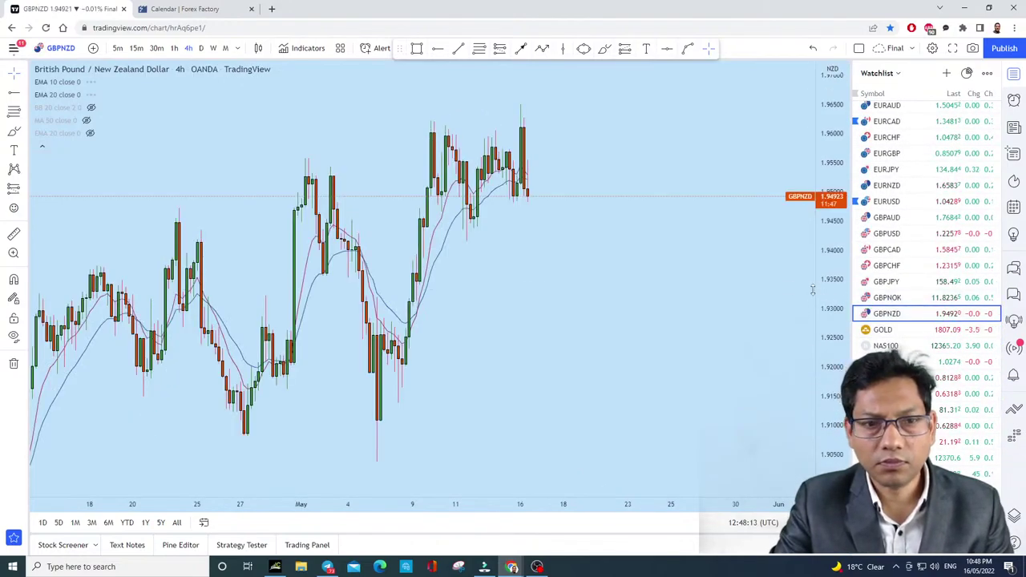